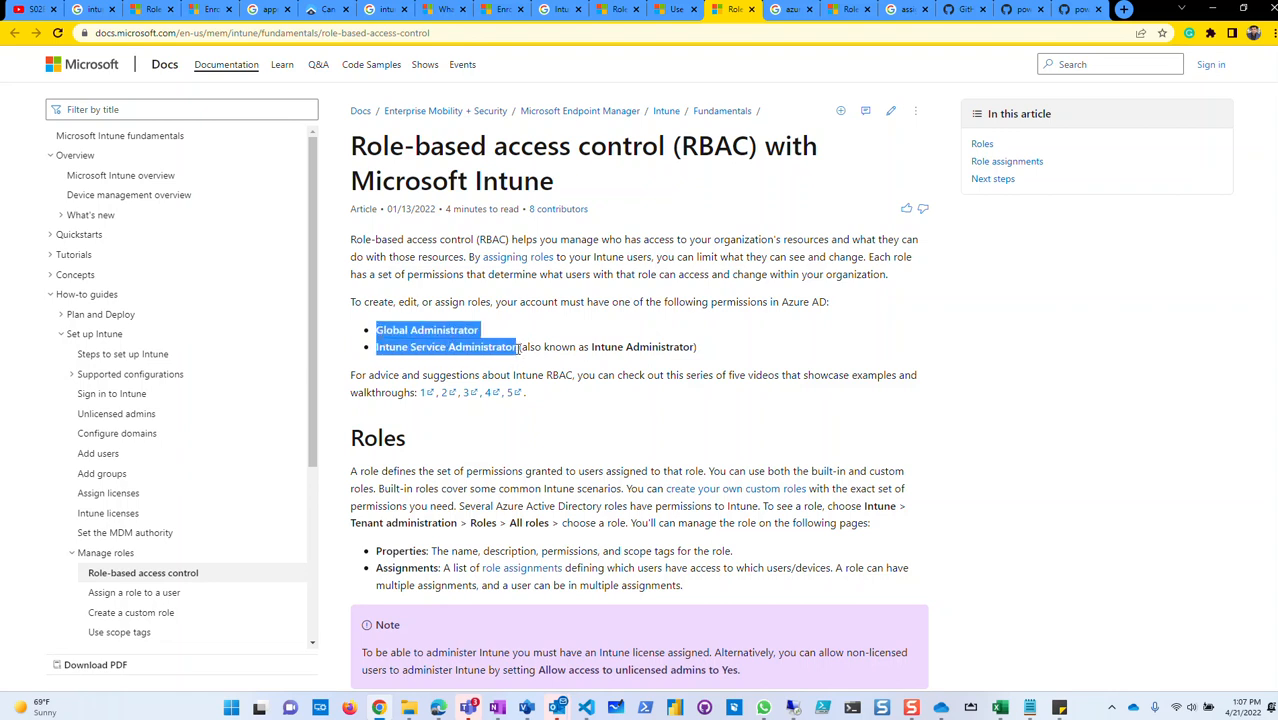
# Highlight the Global Administrator and Intune Service Administrator roles and the 'also known as Intune Administrator' note.
pyautogui.click(518, 348)
pyautogui.moveTo(518, 348); pyautogui.dragTo(377, 347)
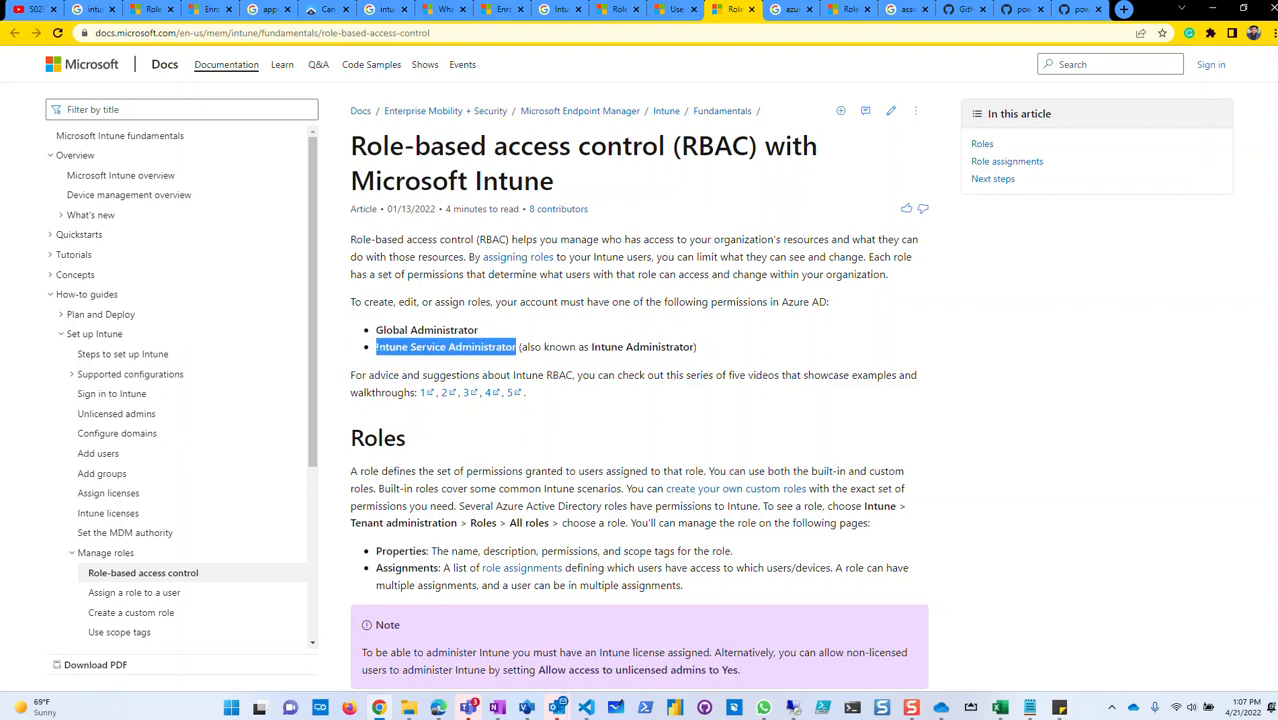
pyautogui.click(518, 348)
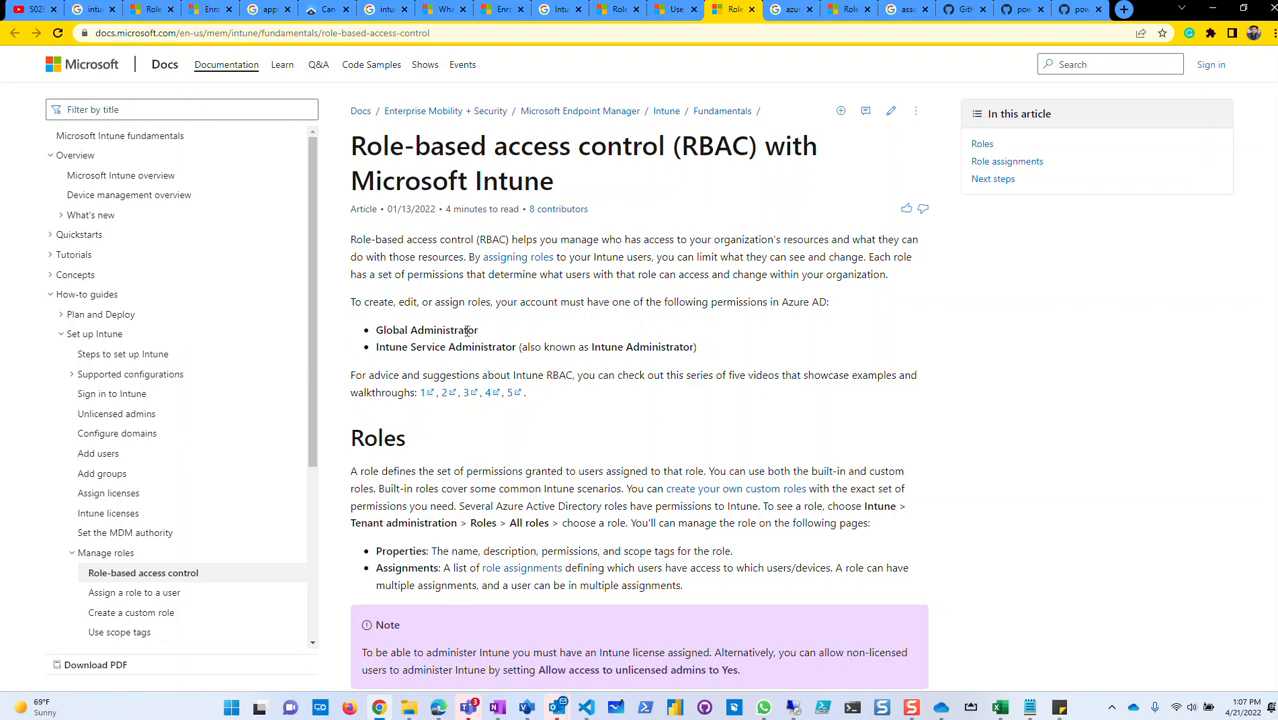
pyautogui.moveTo(377, 331); pyautogui.dragTo(483, 331)
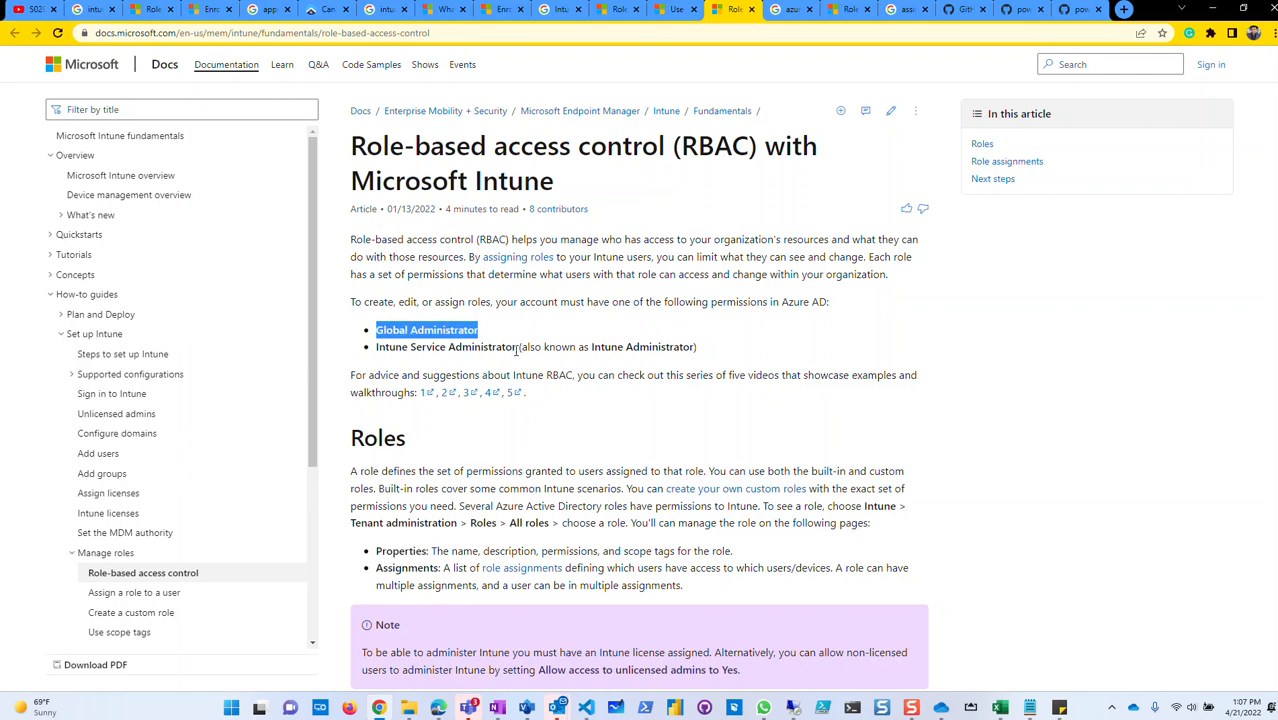
pyautogui.moveTo(517, 347); pyautogui.dragTo(475, 347)
pyautogui.click(392, 360)
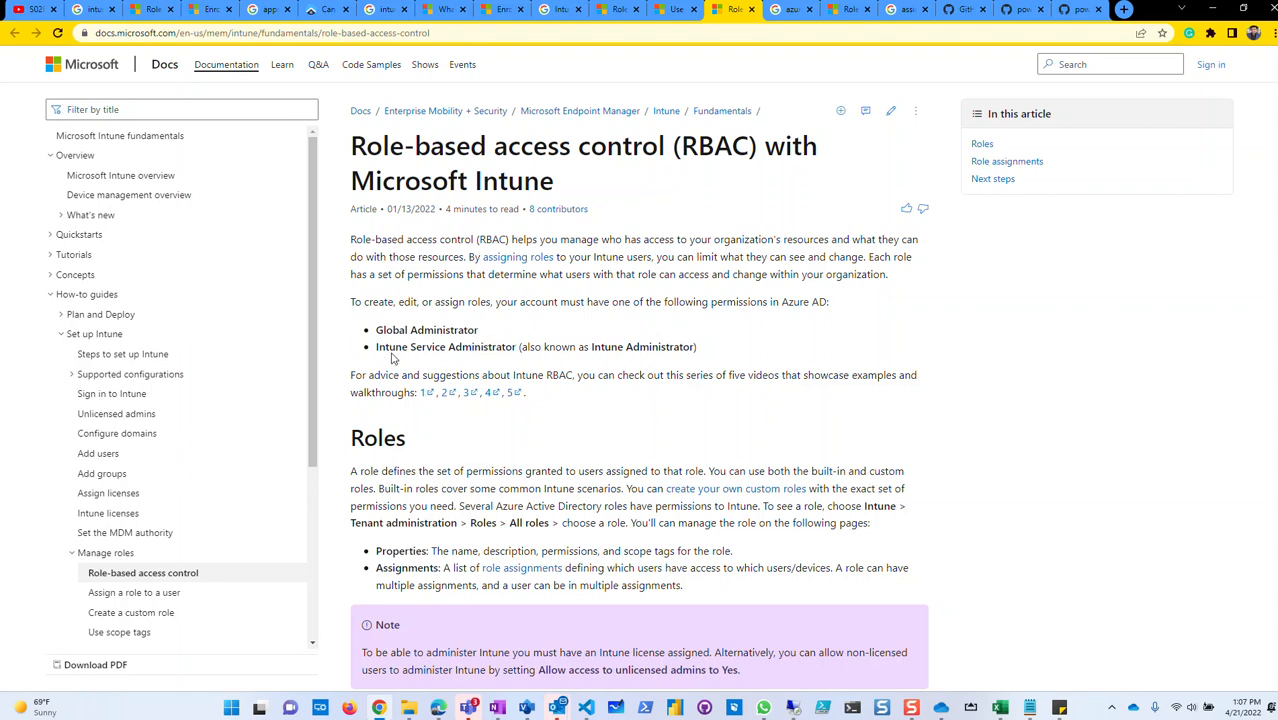
pyautogui.moveTo(696, 346); pyautogui.dragTo(418, 347)
pyautogui.click(514, 348)
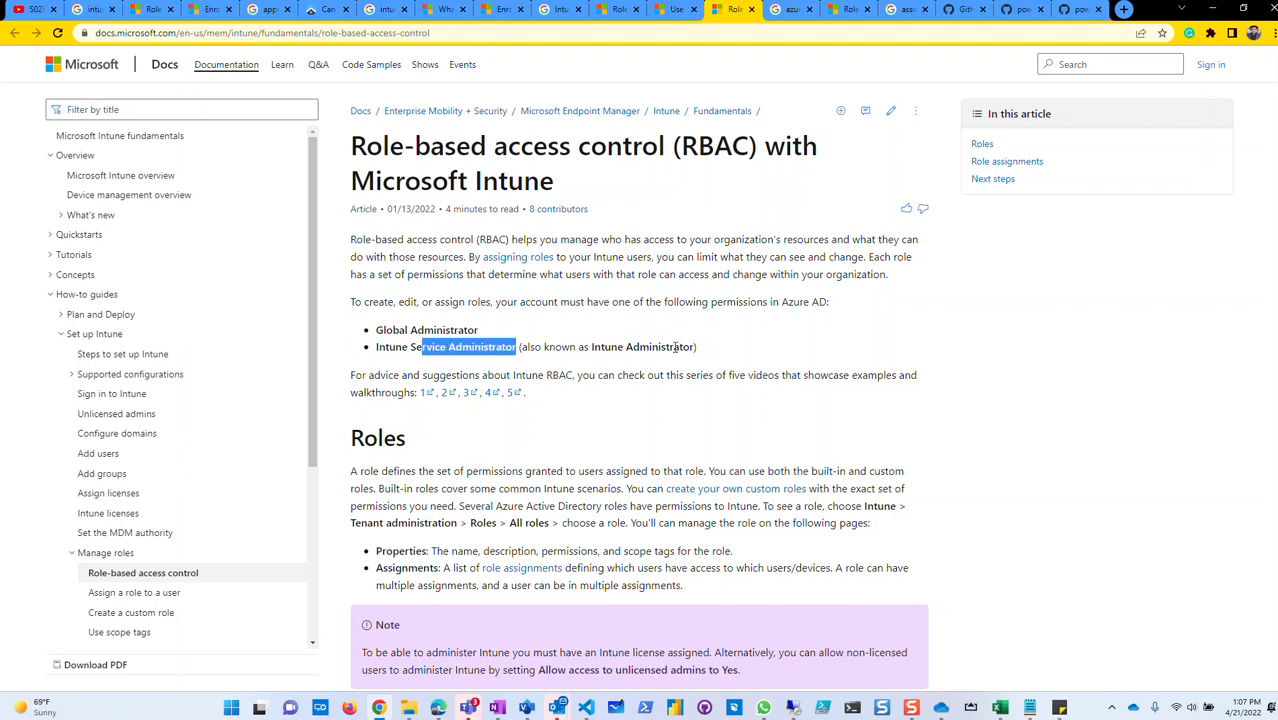
pyautogui.click(697, 349)
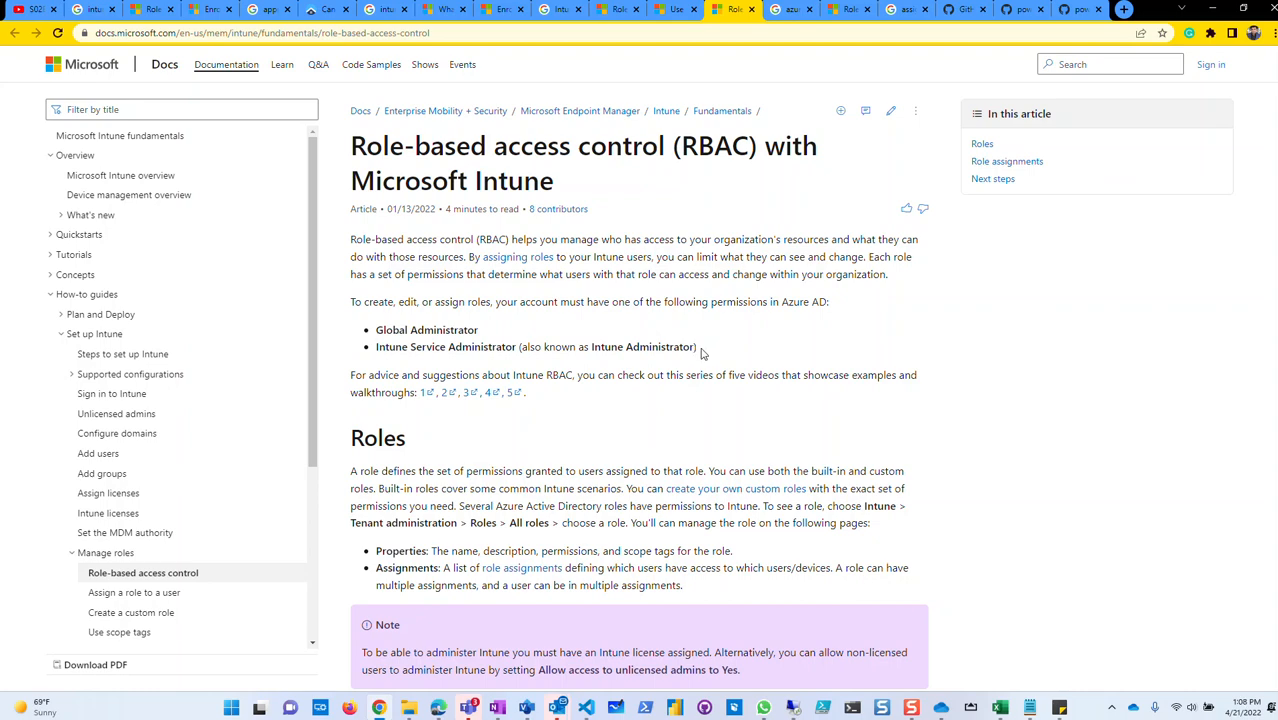
# Highlight the 'also known as Intune Administrator' note in the second permission bullet again.
pyautogui.scroll(-1, 579, 408)
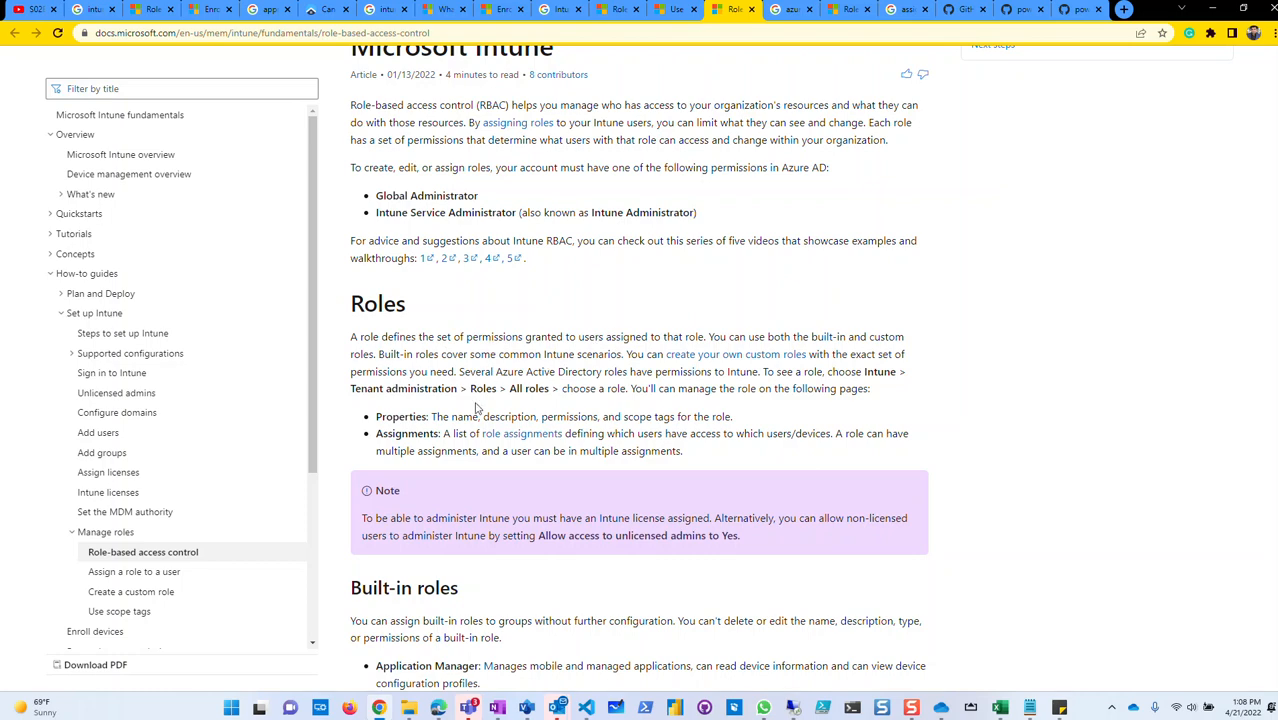
pyautogui.scroll(-1, 479, 406)
pyautogui.scroll(1, 453, 333)
pyautogui.moveTo(517, 214); pyautogui.dragTo(460, 214)
pyautogui.click(678, 218)
pyautogui.moveTo(700, 215); pyautogui.dragTo(556, 213)
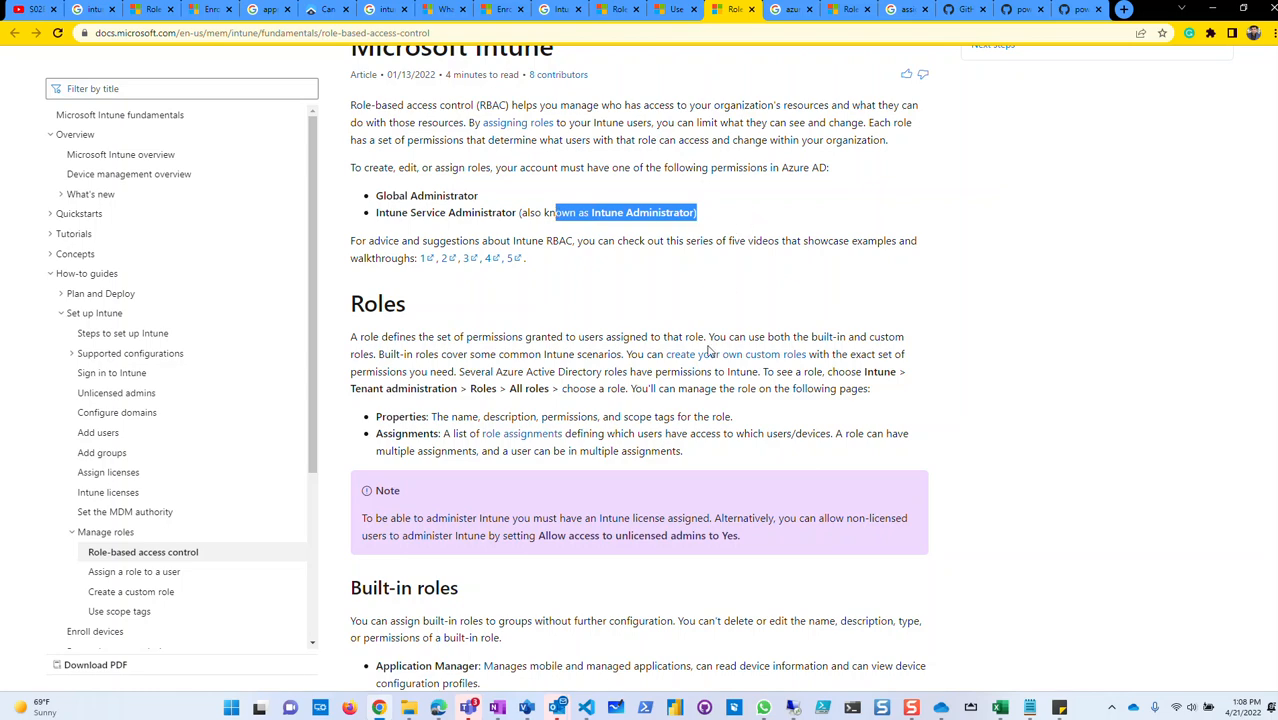
pyautogui.scroll(-1, 710, 348)
pyautogui.click(724, 241)
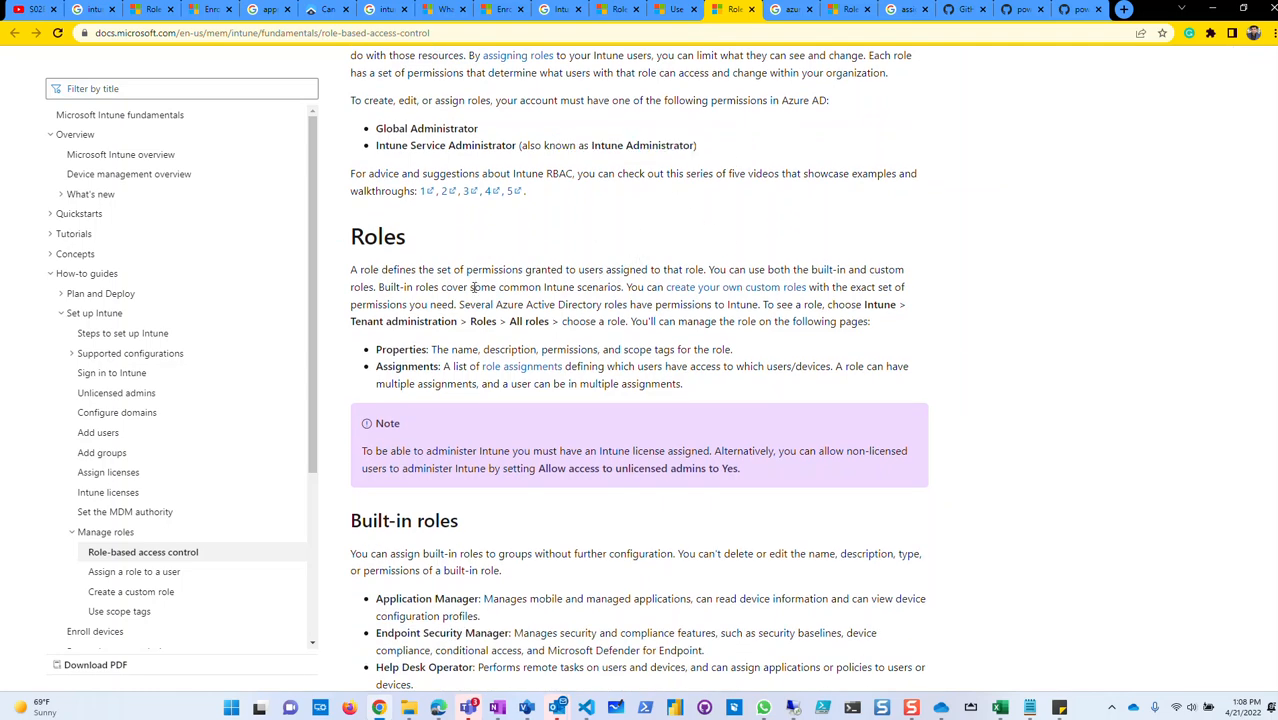
# Highlight the Tenant administration > Roles path, then scroll down to the Built-in roles list.
pyautogui.scroll(-1, 427, 324)
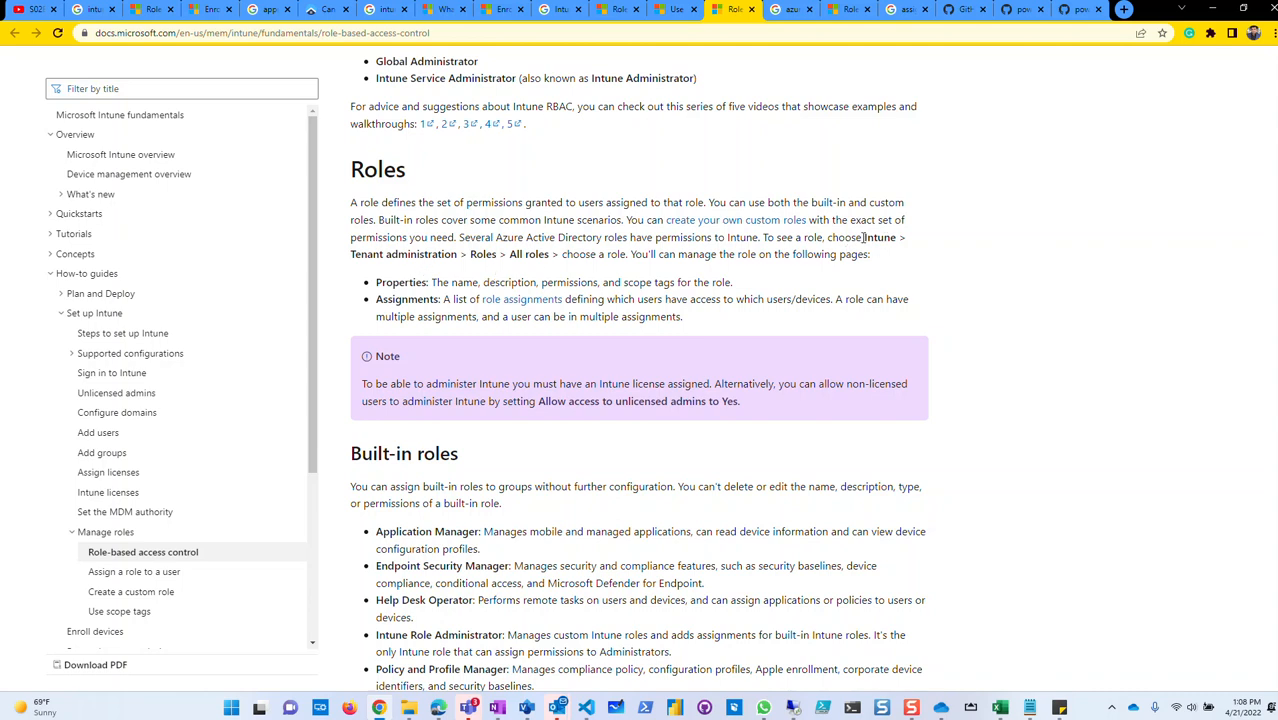
pyautogui.moveTo(865, 237); pyautogui.dragTo(877, 270)
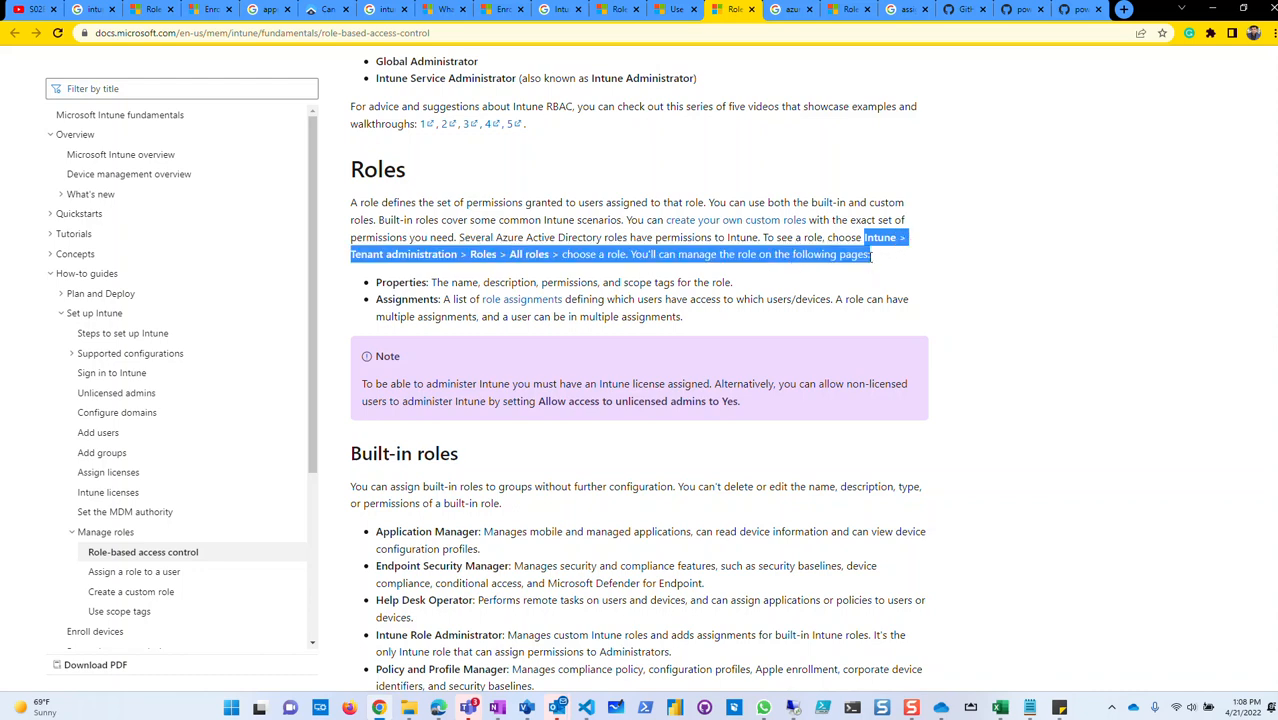
pyautogui.click(873, 261)
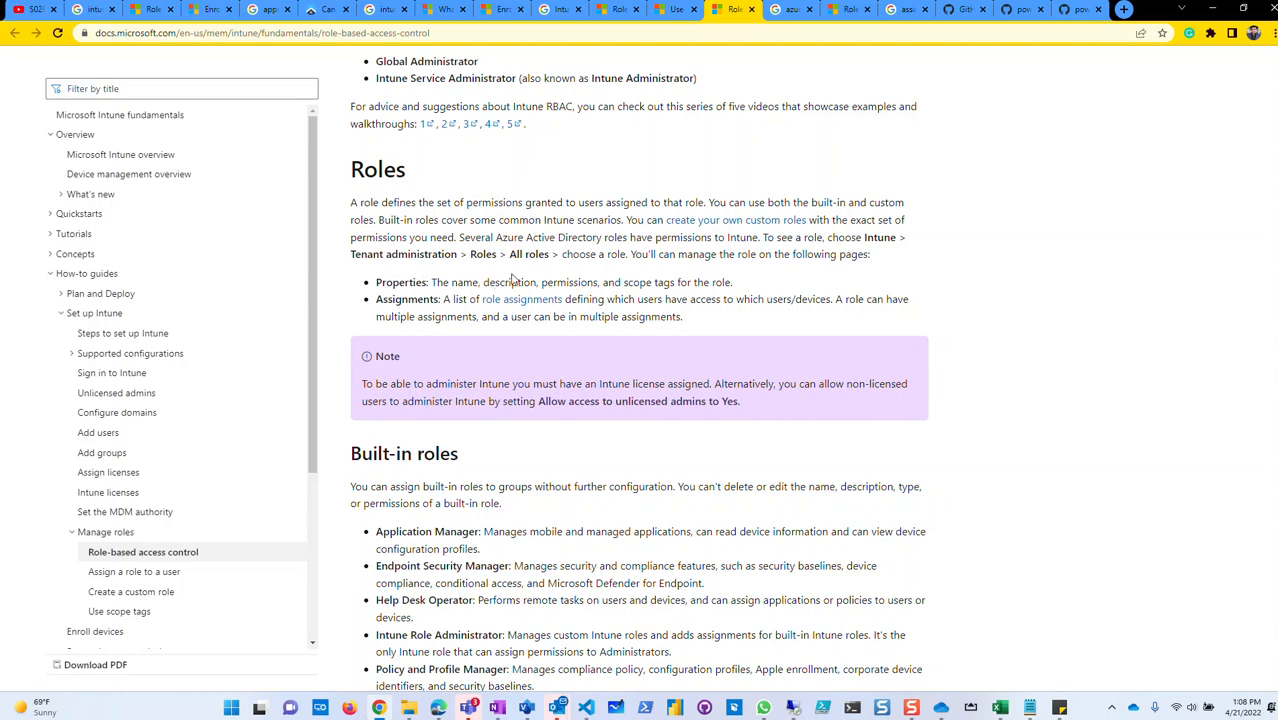
pyautogui.scroll(-3, 484, 285)
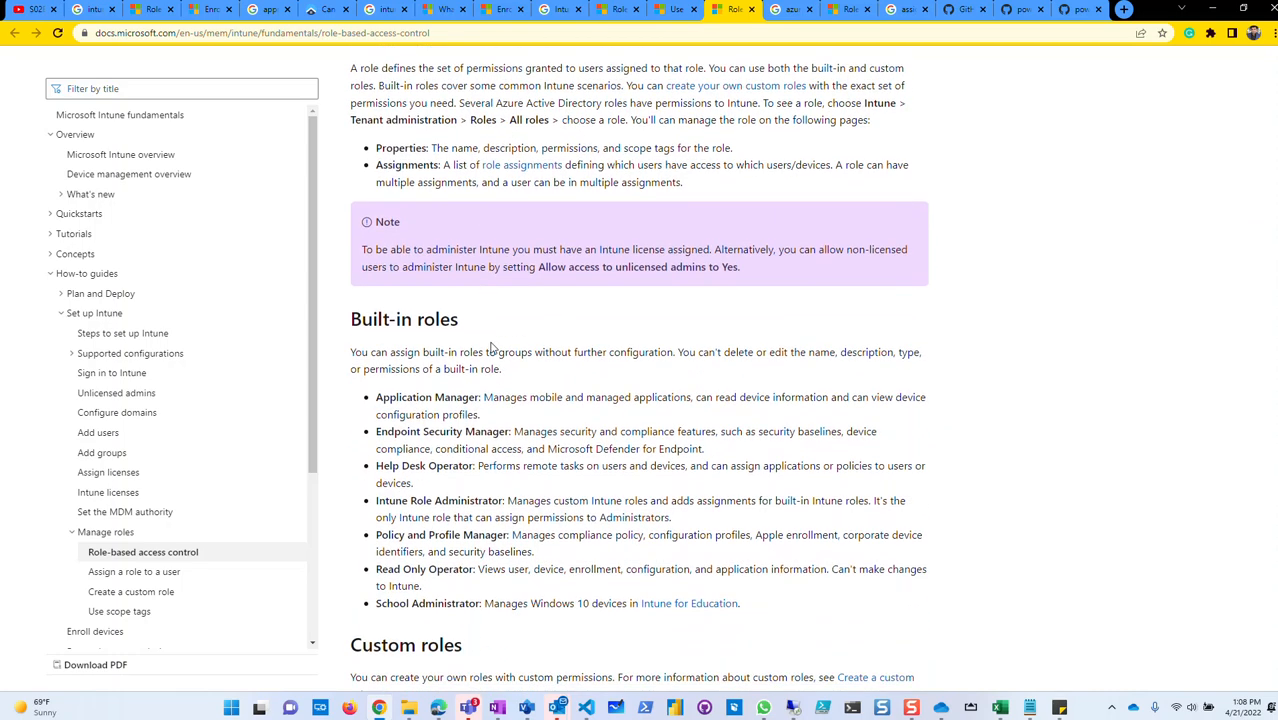
pyautogui.scroll(-1, 487, 381)
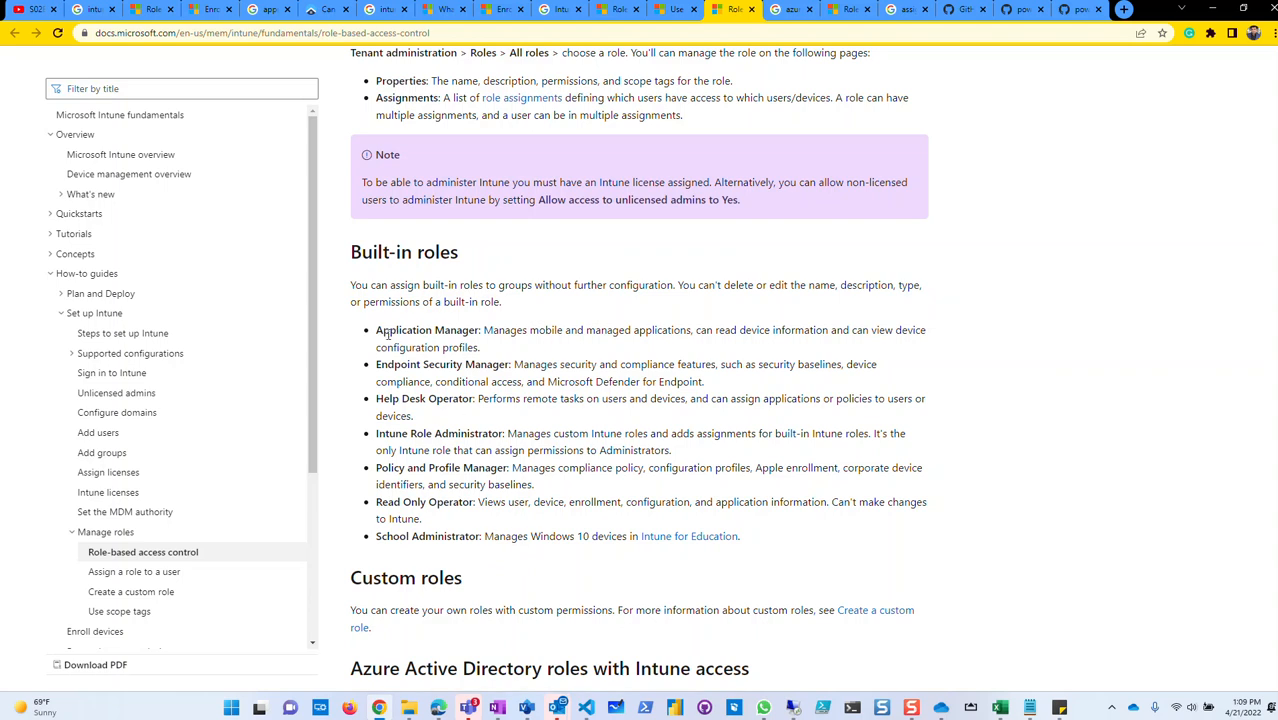
pyautogui.moveTo(376, 334)
pyautogui.mouseDown()
pyautogui.moveTo(478, 333)
pyautogui.moveTo(372, 334)
pyautogui.mouseUp()
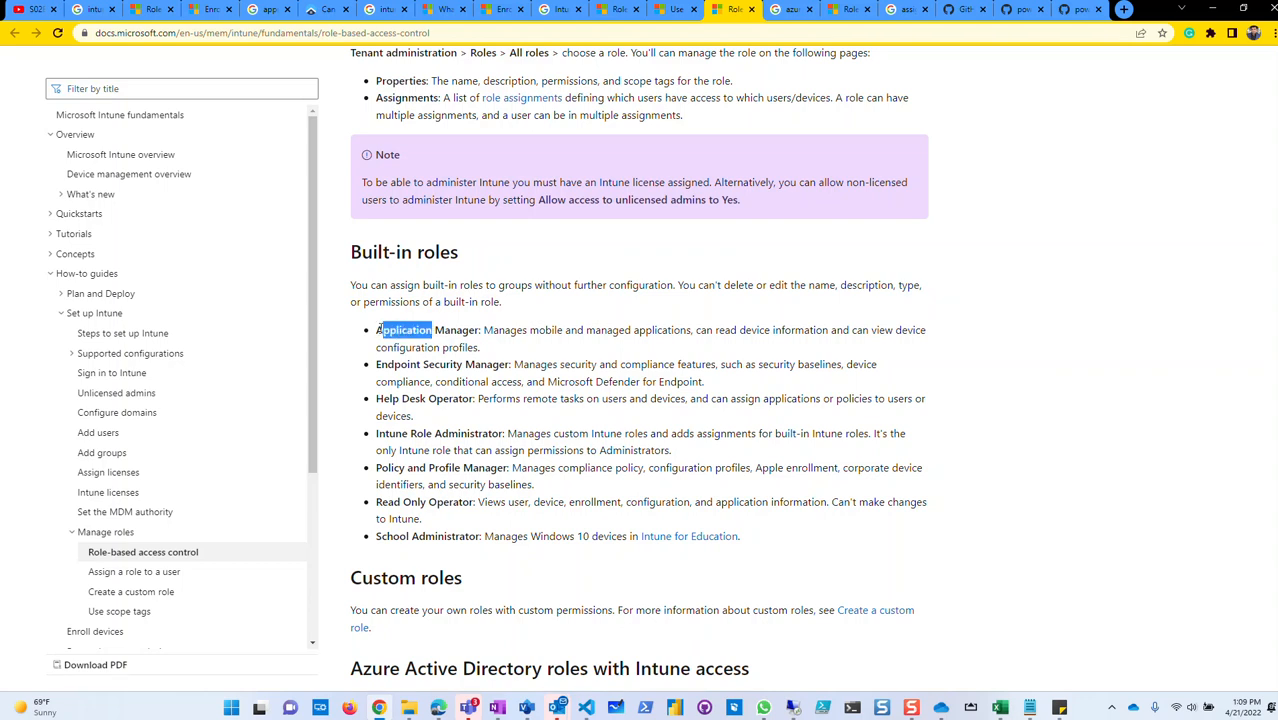
pyautogui.click(488, 331)
pyautogui.moveTo(482, 331); pyautogui.dragTo(590, 324)
pyautogui.click(575, 336)
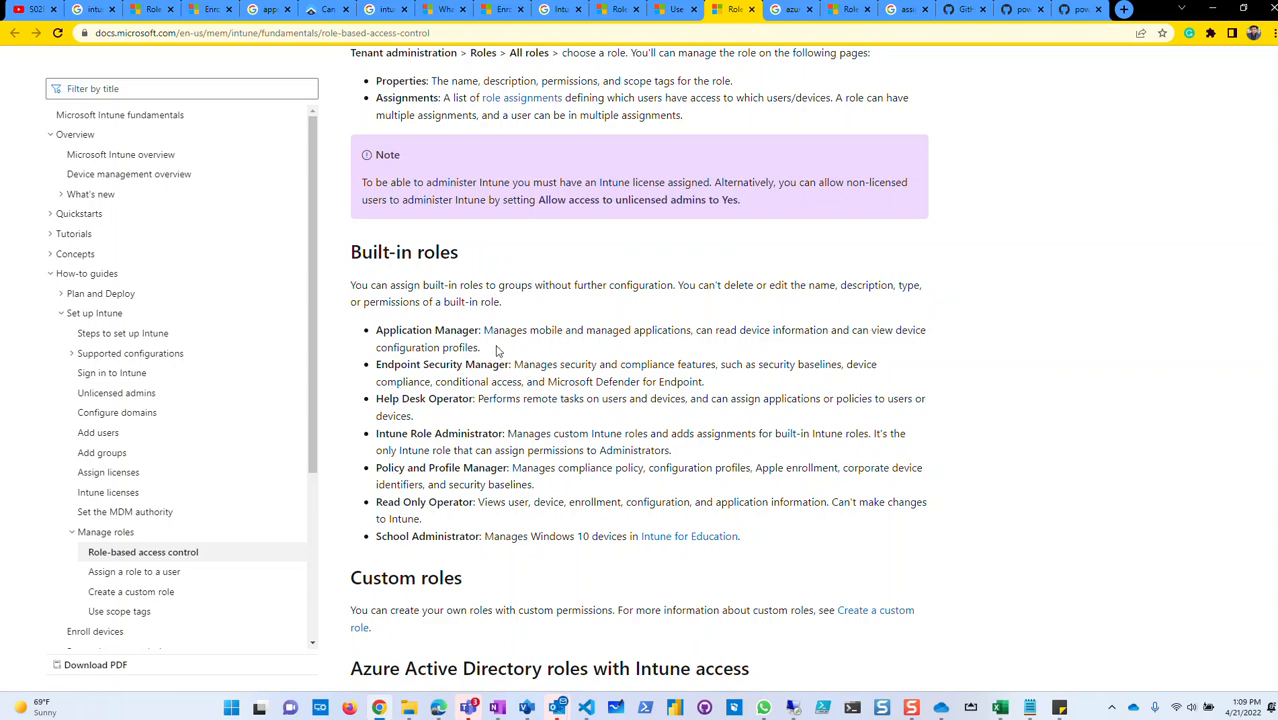
pyautogui.moveTo(486, 350)
pyautogui.mouseDown()
pyautogui.moveTo(402, 347)
pyautogui.moveTo(481, 364)
pyautogui.mouseUp()
pyautogui.click(449, 371)
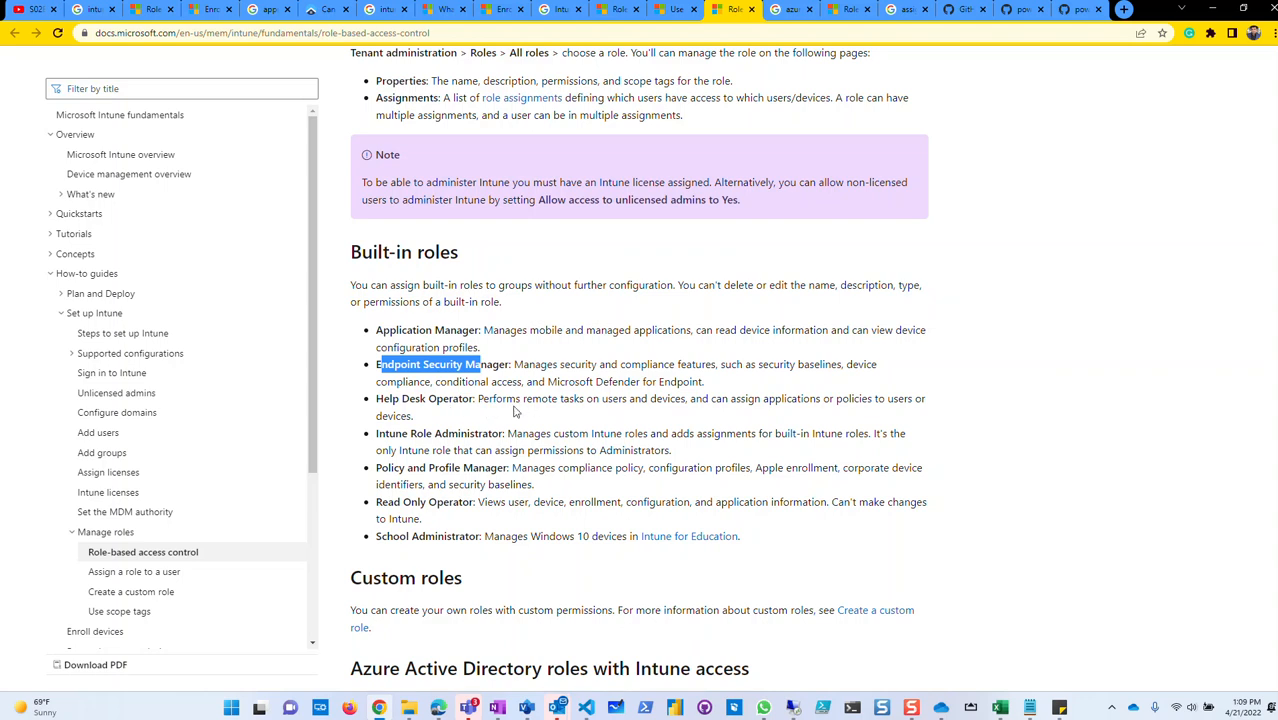
pyautogui.moveTo(479, 399); pyautogui.dragTo(367, 405)
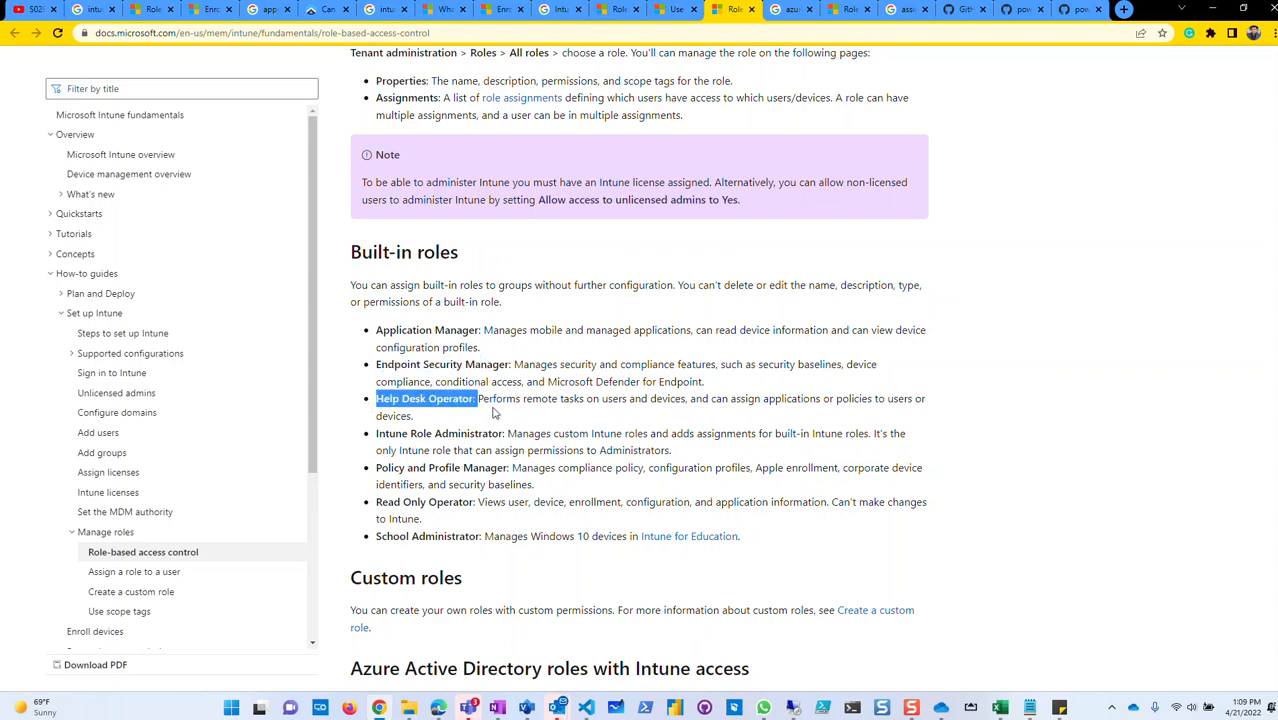
pyautogui.click(579, 397)
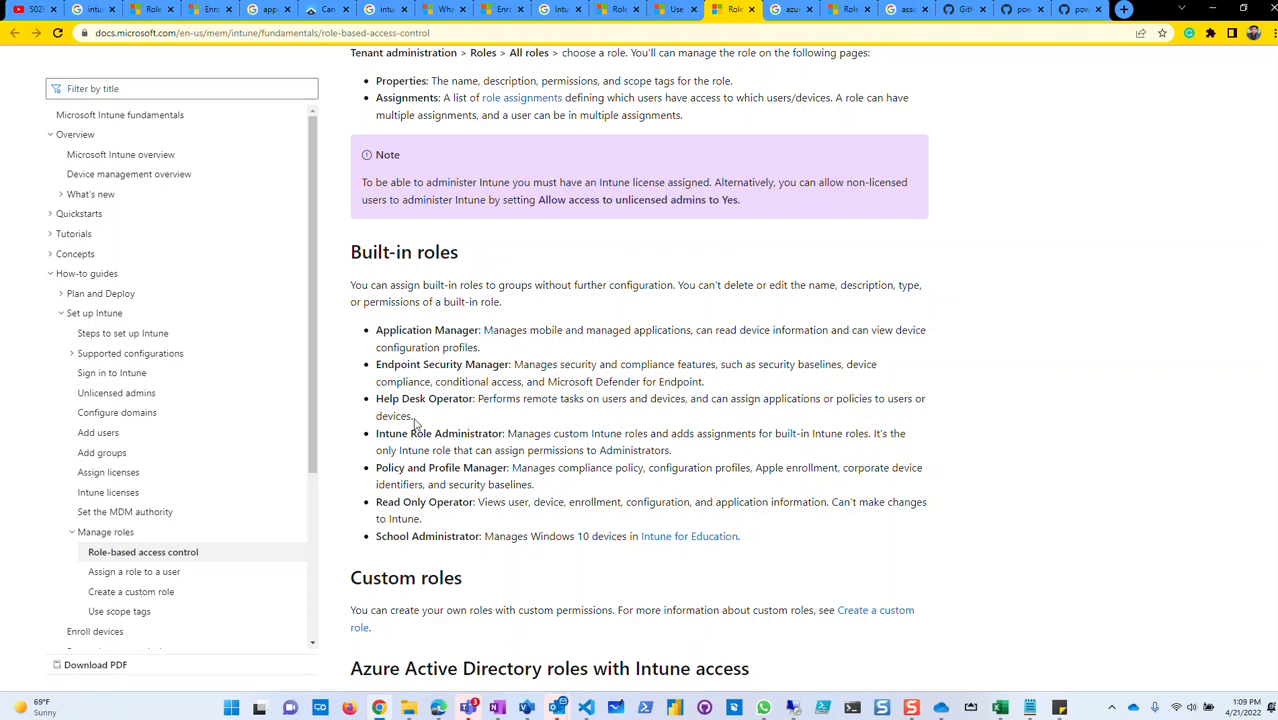
pyautogui.moveTo(378, 398); pyautogui.dragTo(475, 400)
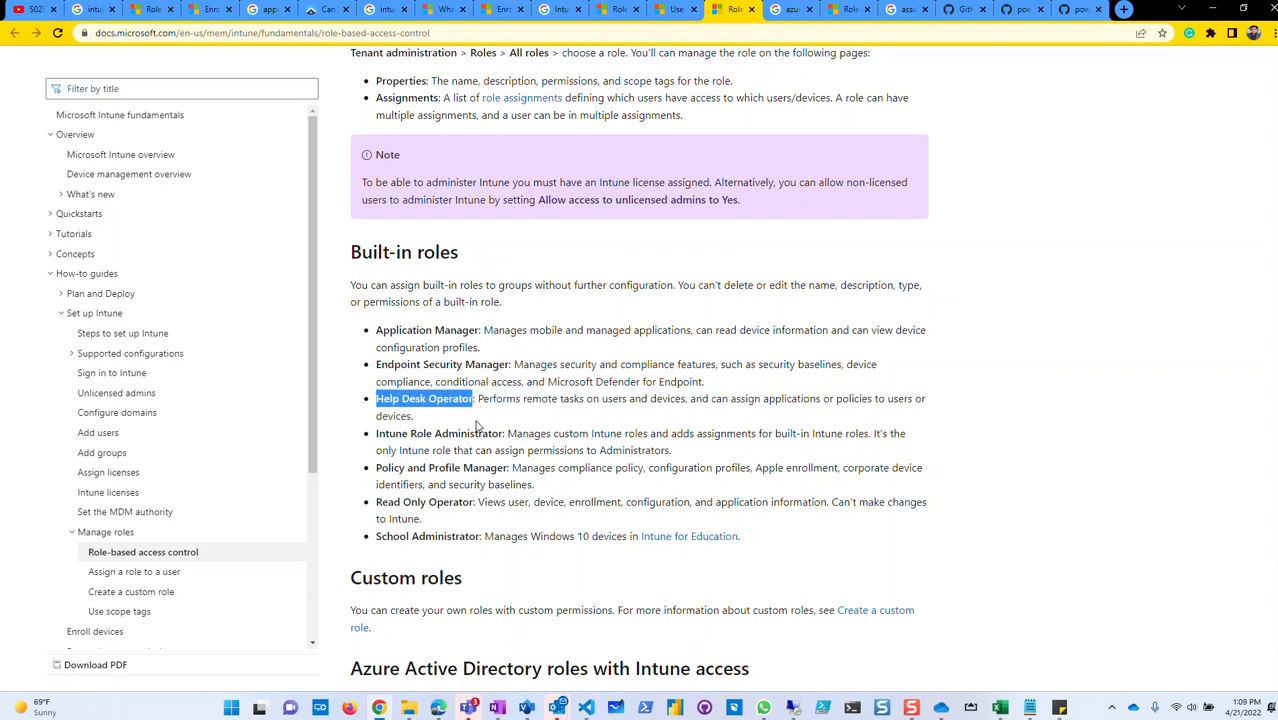
pyautogui.click(477, 424)
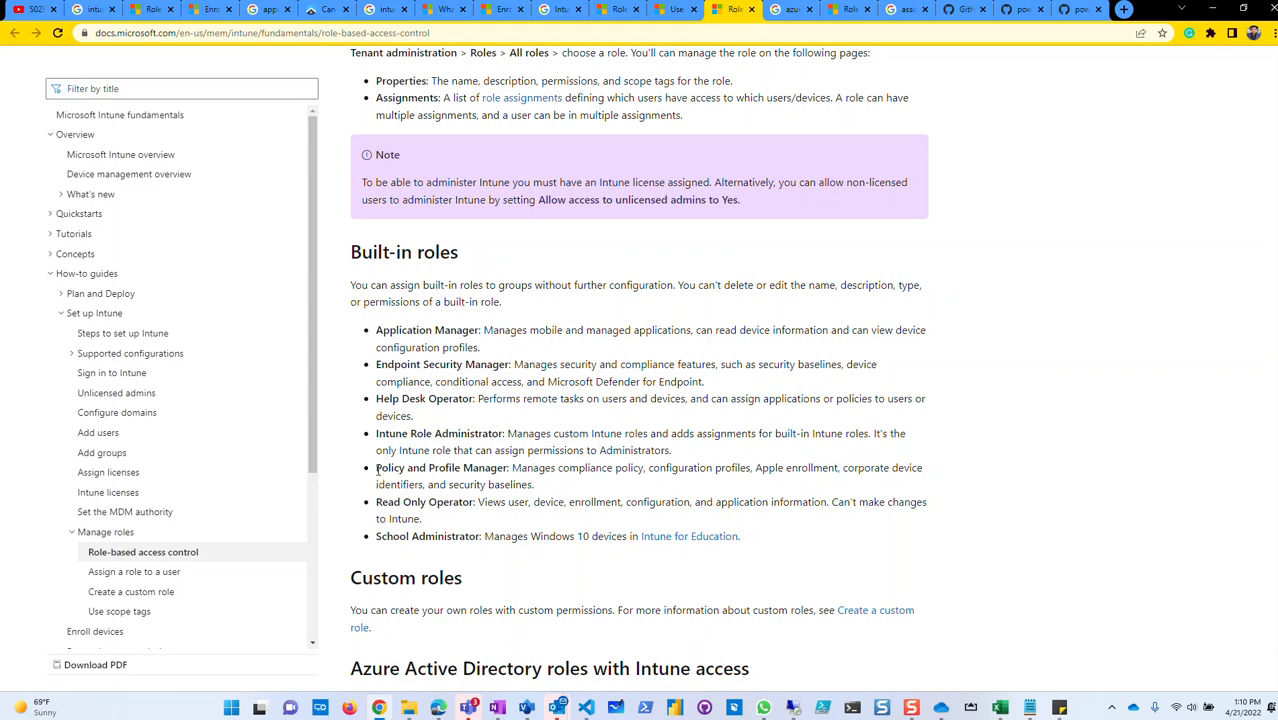
pyautogui.moveTo(378, 469); pyautogui.dragTo(428, 469)
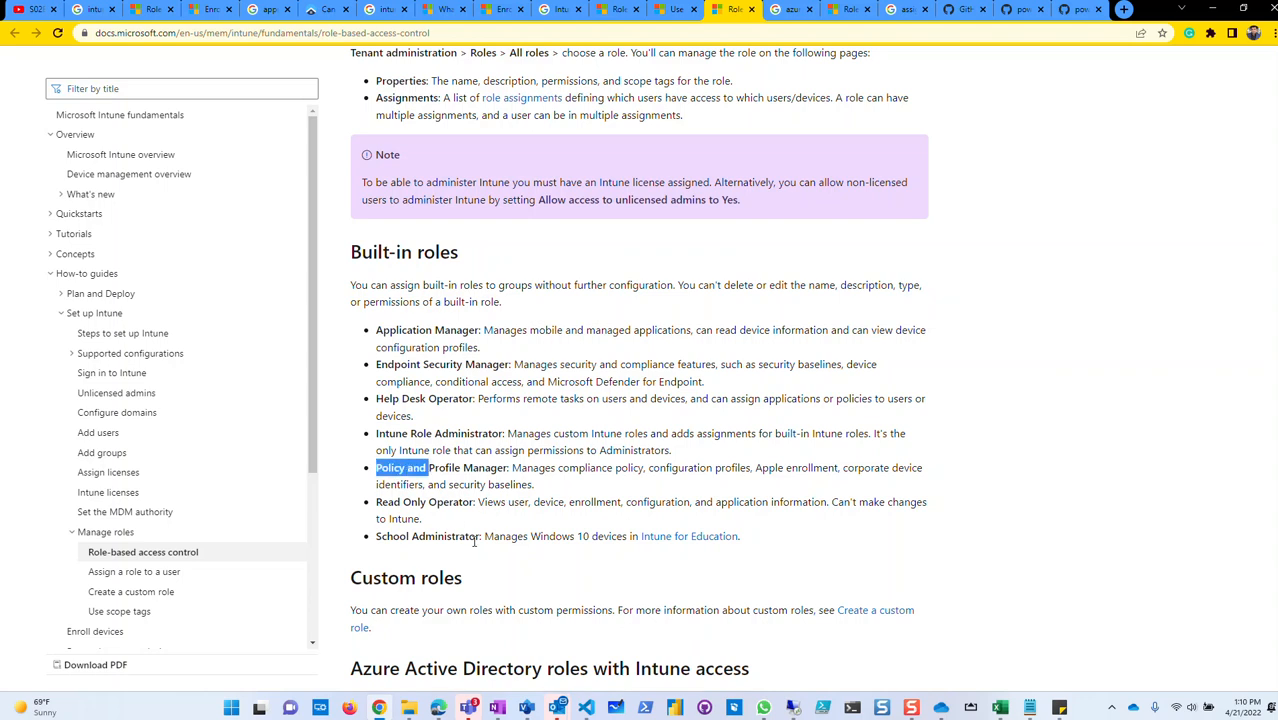
pyautogui.moveTo(782, 540); pyautogui.dragTo(360, 328)
pyautogui.scroll(1, 531, 408)
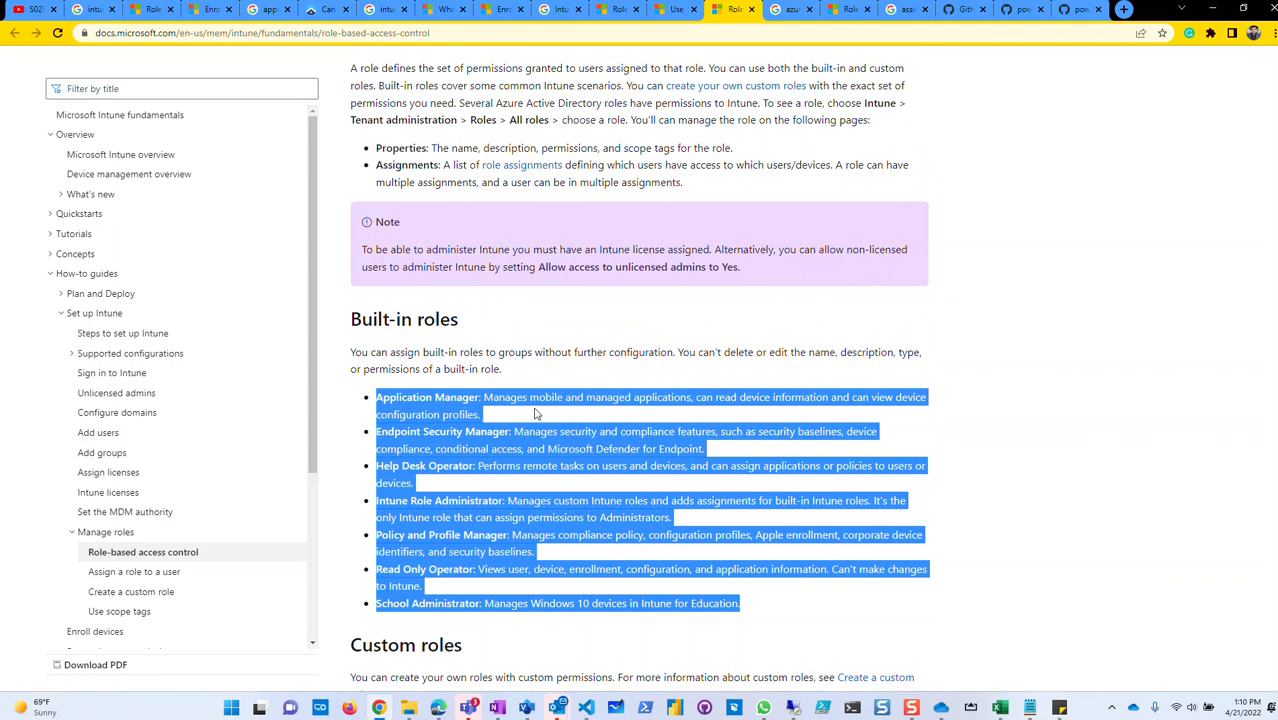
pyautogui.scroll(2, 586, 395)
pyautogui.scroll(3, 587, 397)
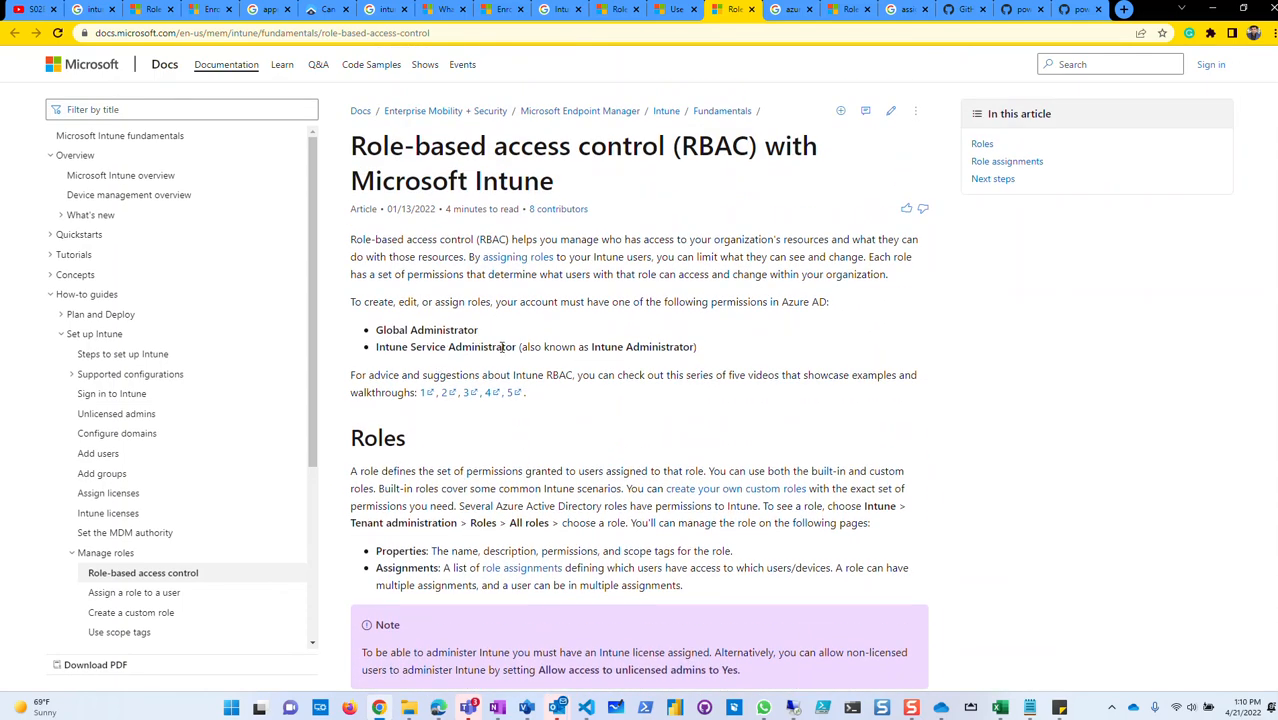
pyautogui.scroll(-4, 525, 380)
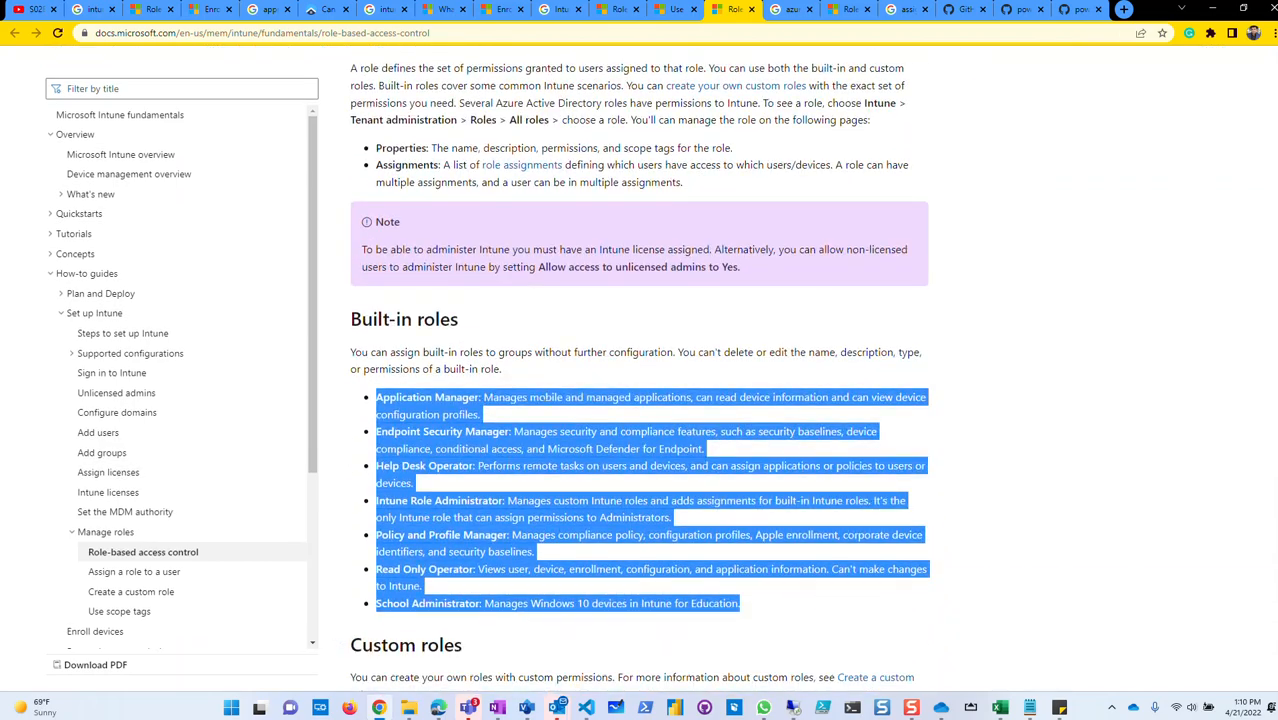
pyautogui.scroll(2, 534, 427)
pyautogui.scroll(-2, 534, 427)
pyautogui.scroll(2, 534, 427)
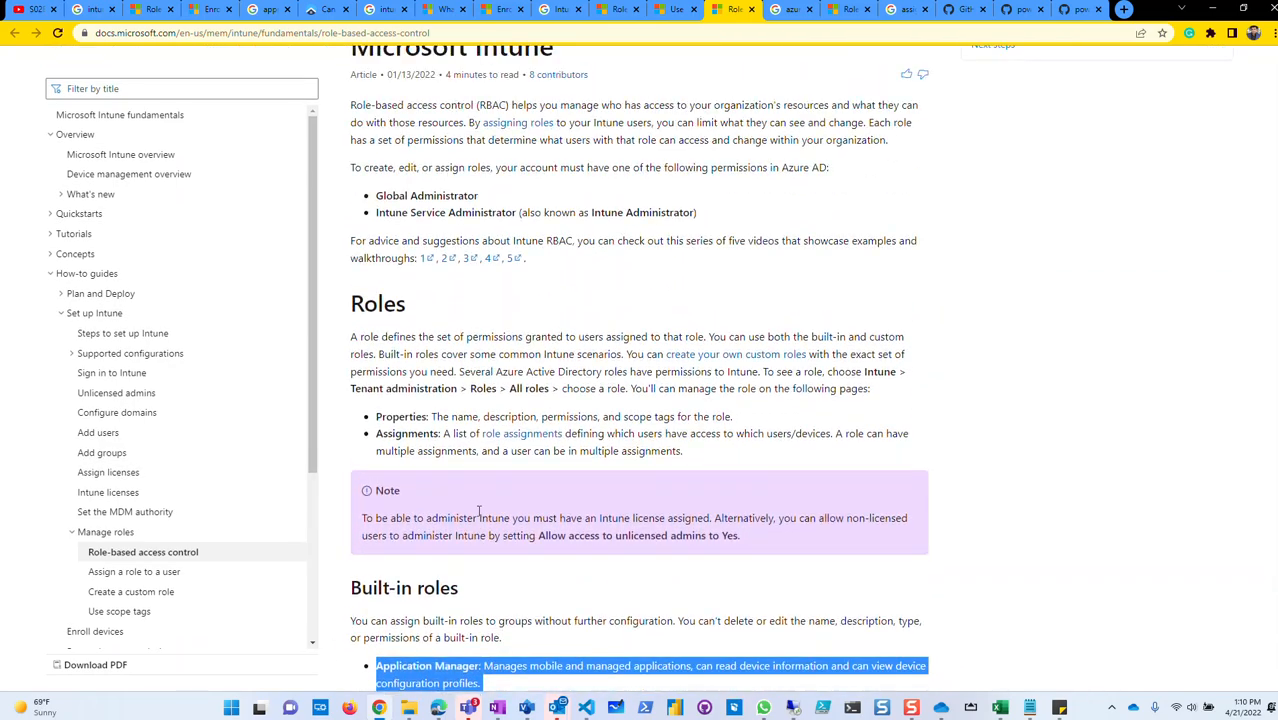
pyautogui.scroll(-4, 568, 560)
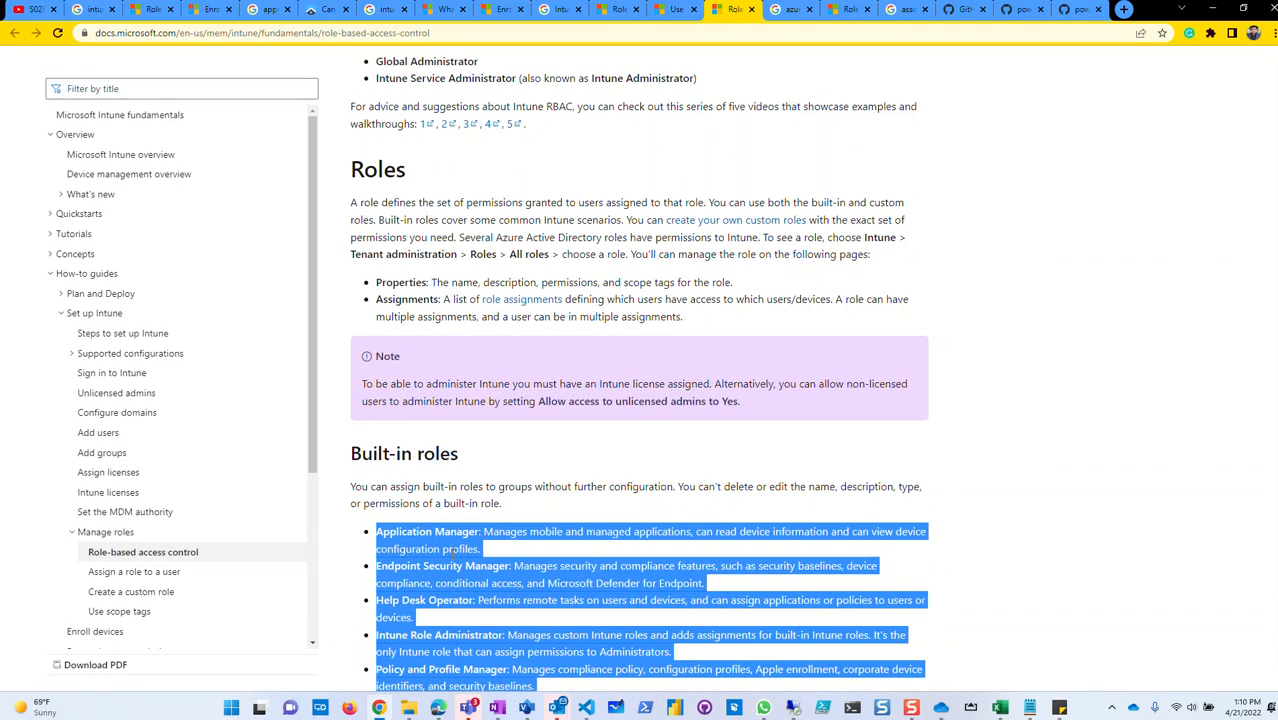
pyautogui.scroll(-1, 450, 565)
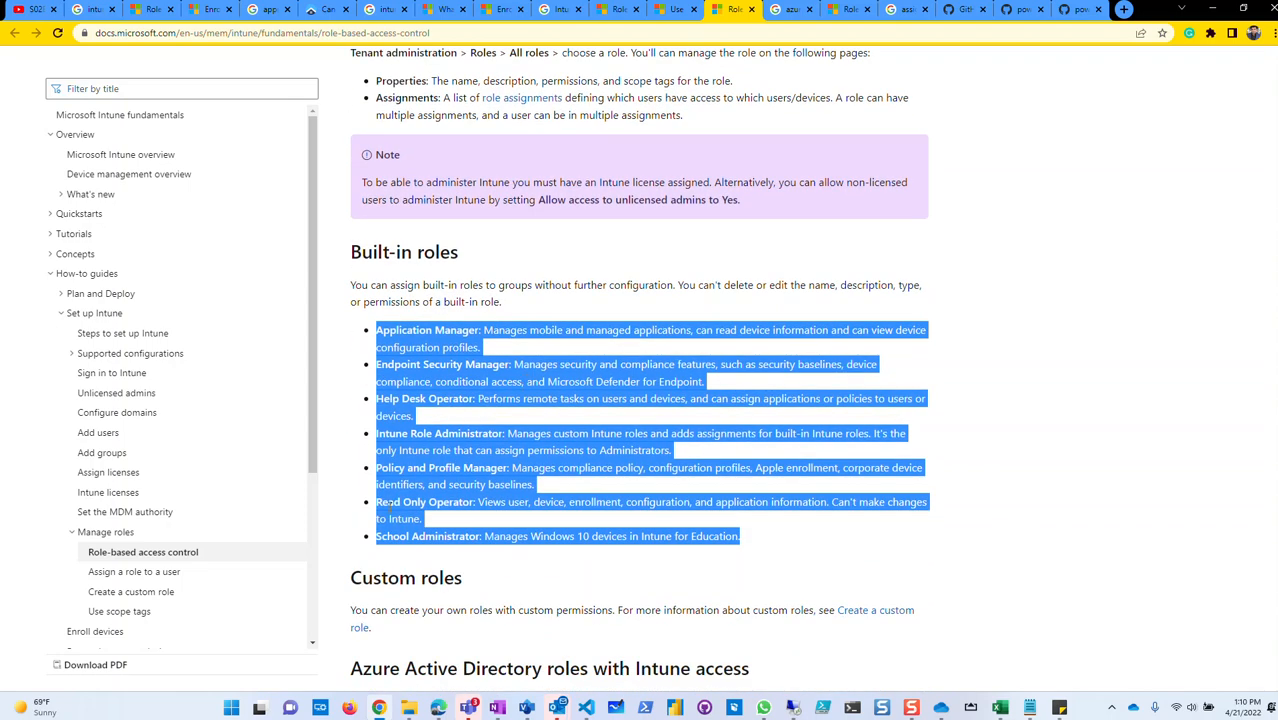
pyautogui.click(645, 525)
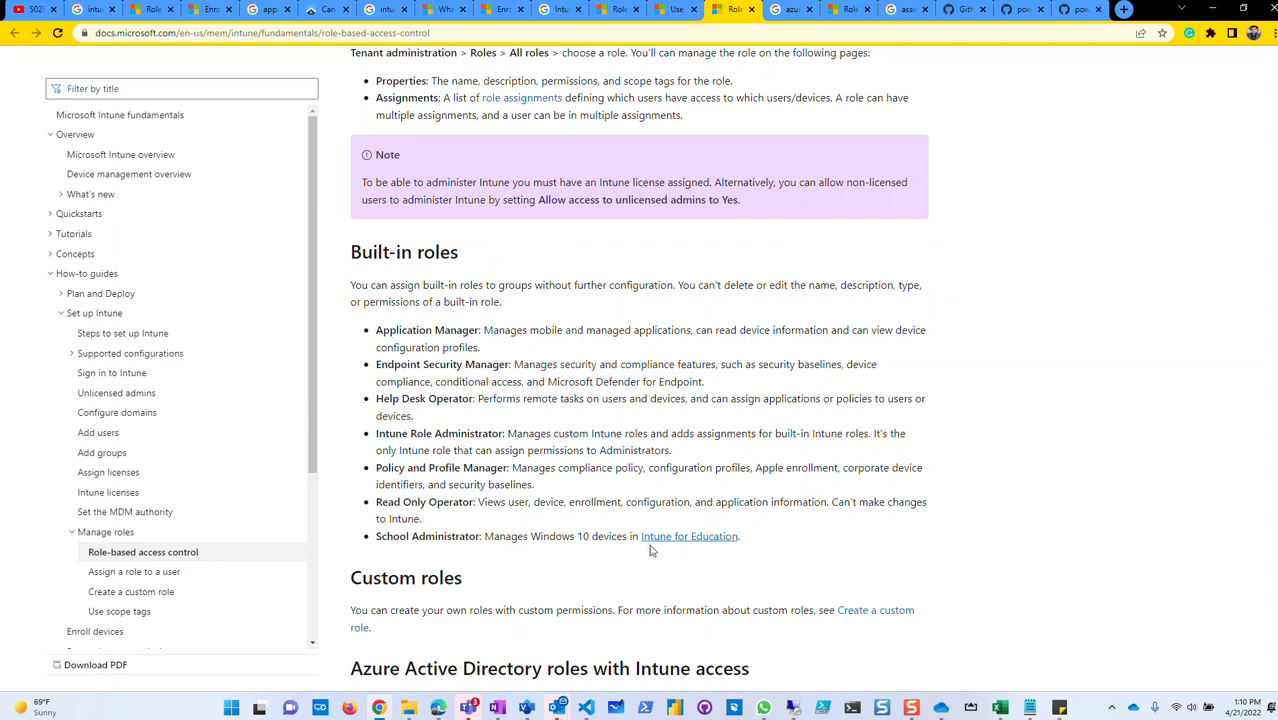
pyautogui.scroll(-3, 711, 549)
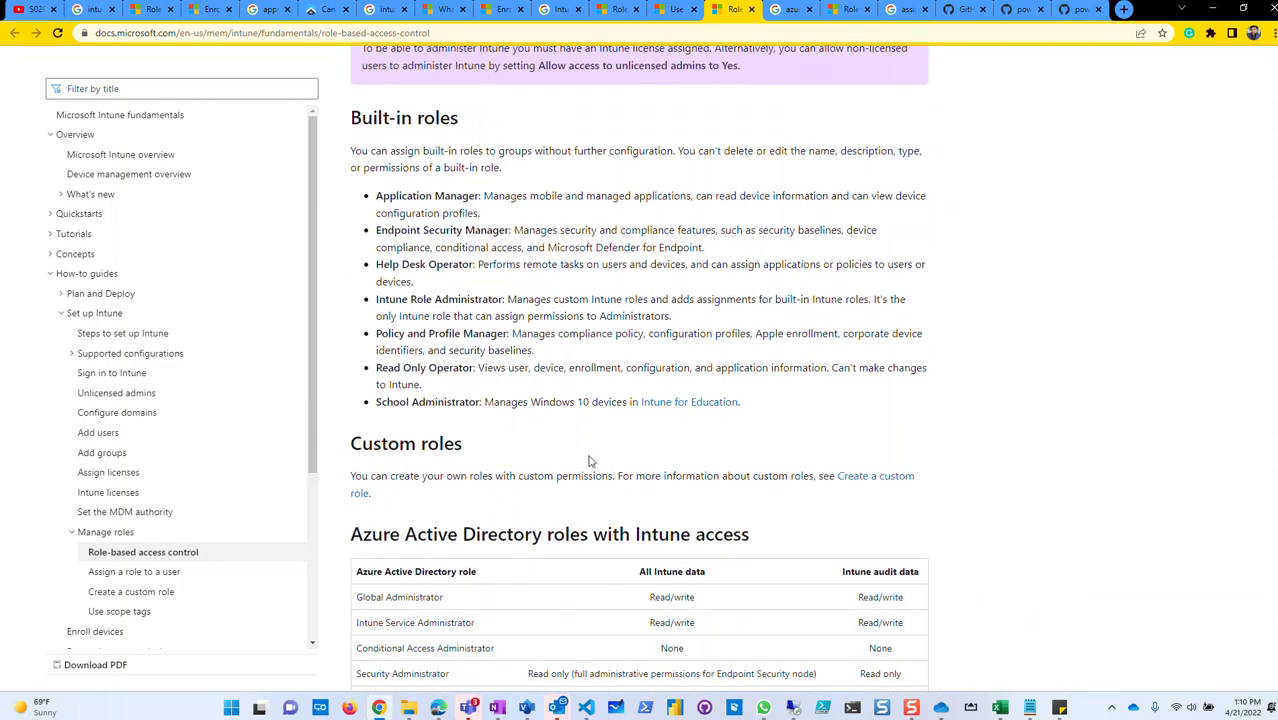
pyautogui.scroll(-3, 713, 437)
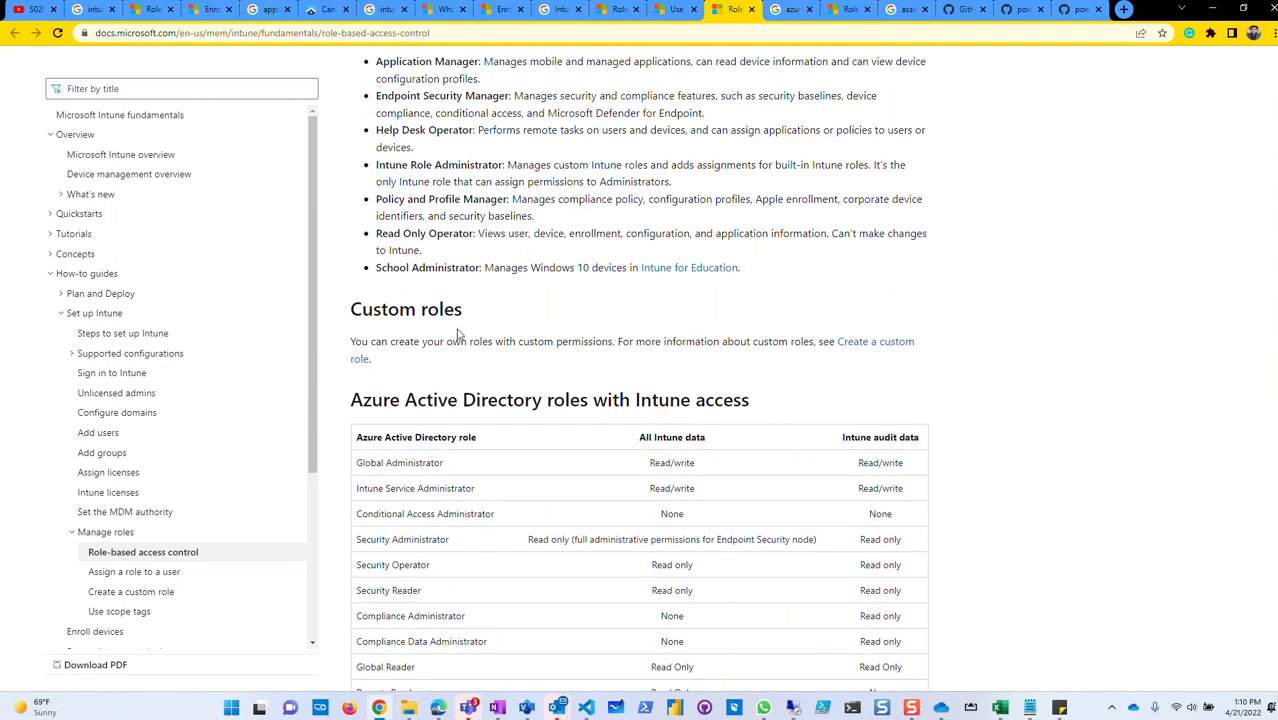
pyautogui.moveTo(349, 310); pyautogui.dragTo(475, 318)
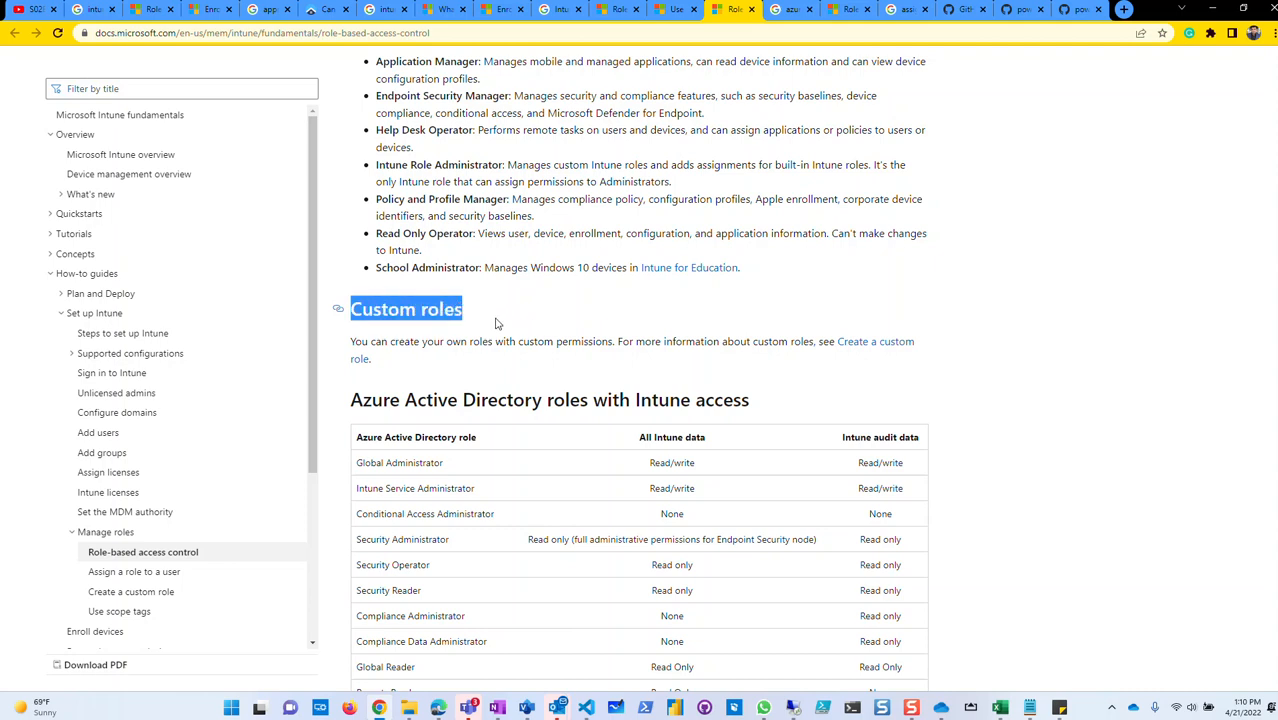
pyautogui.click(487, 323)
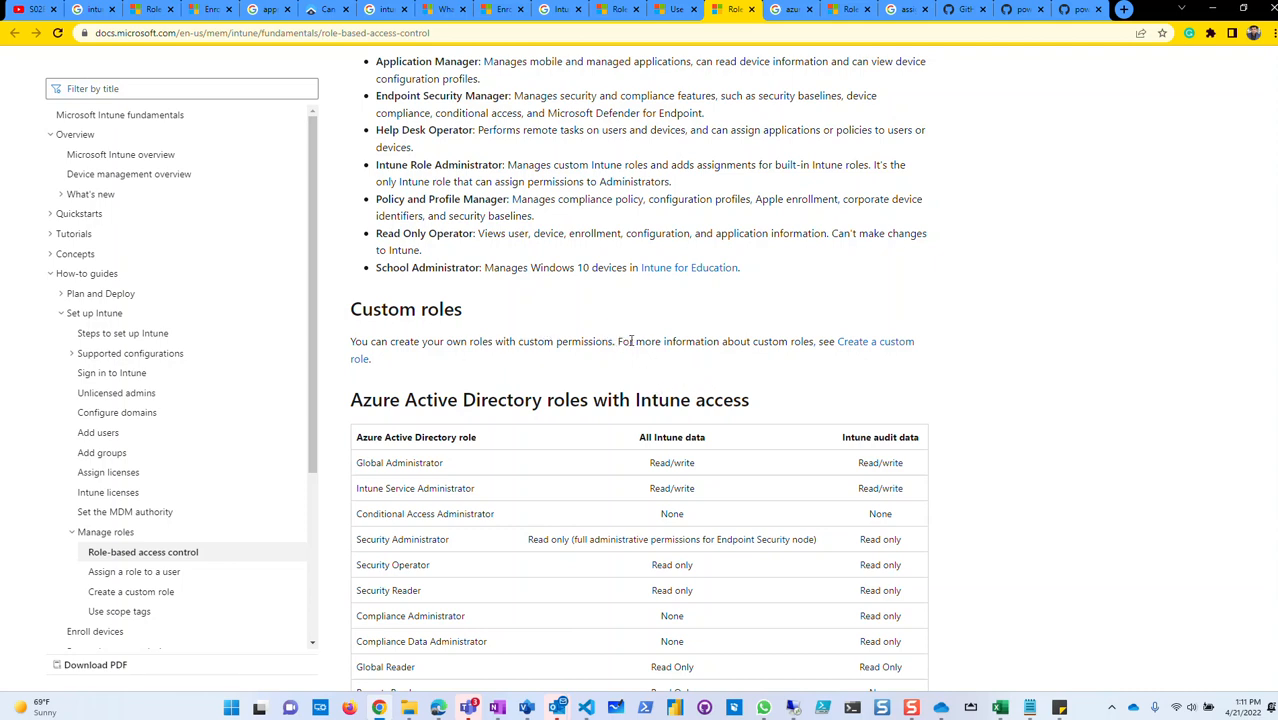
pyautogui.moveTo(757, 394); pyautogui.dragTo(345, 398)
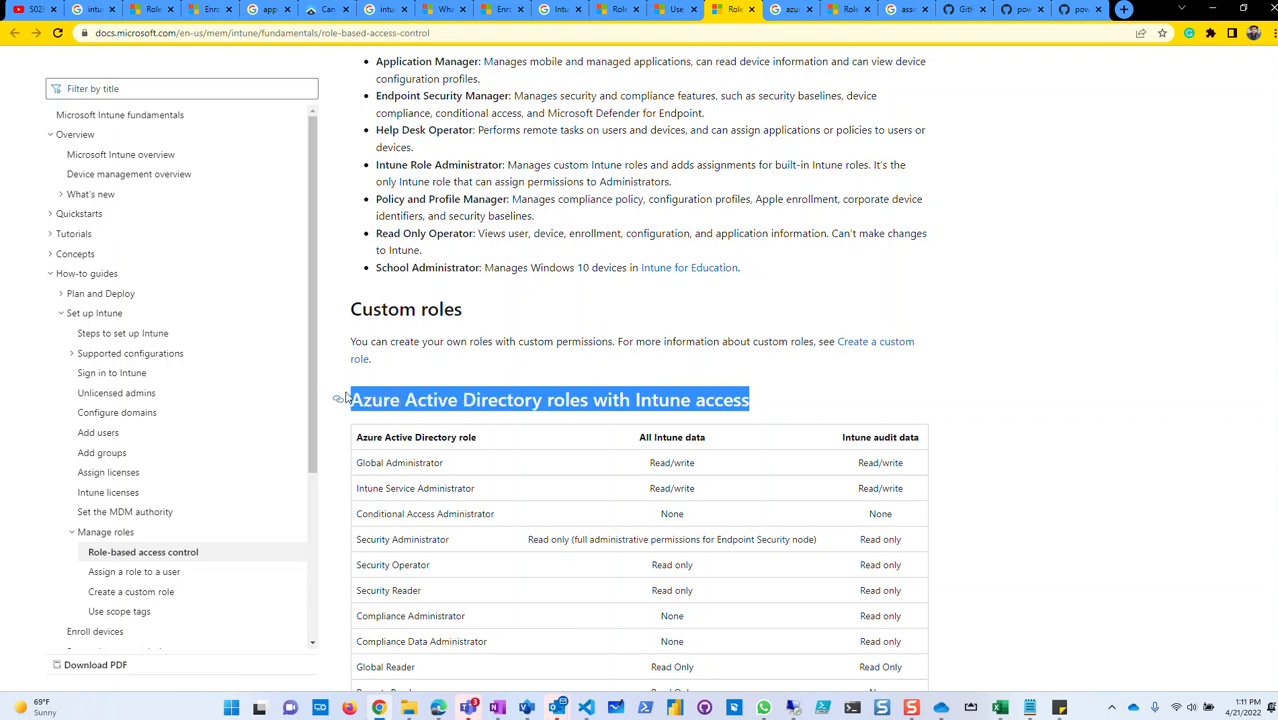
pyautogui.click(759, 409)
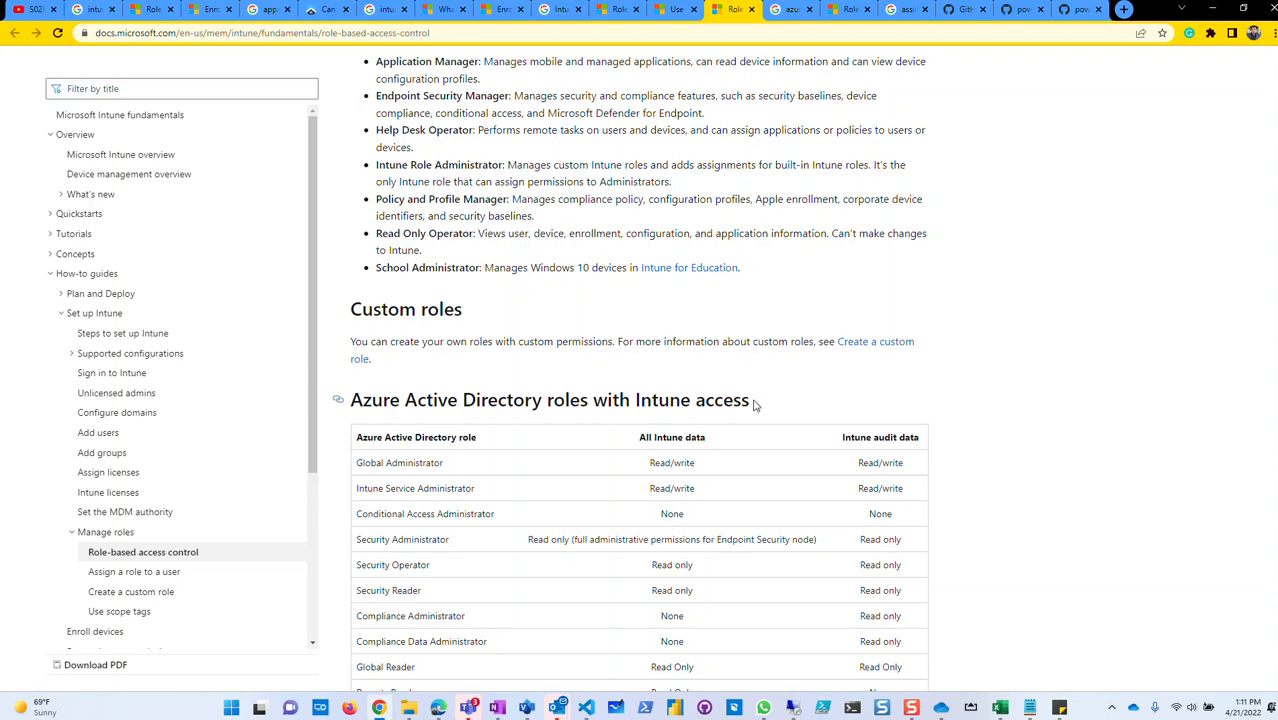
pyautogui.scroll(-2, 757, 404)
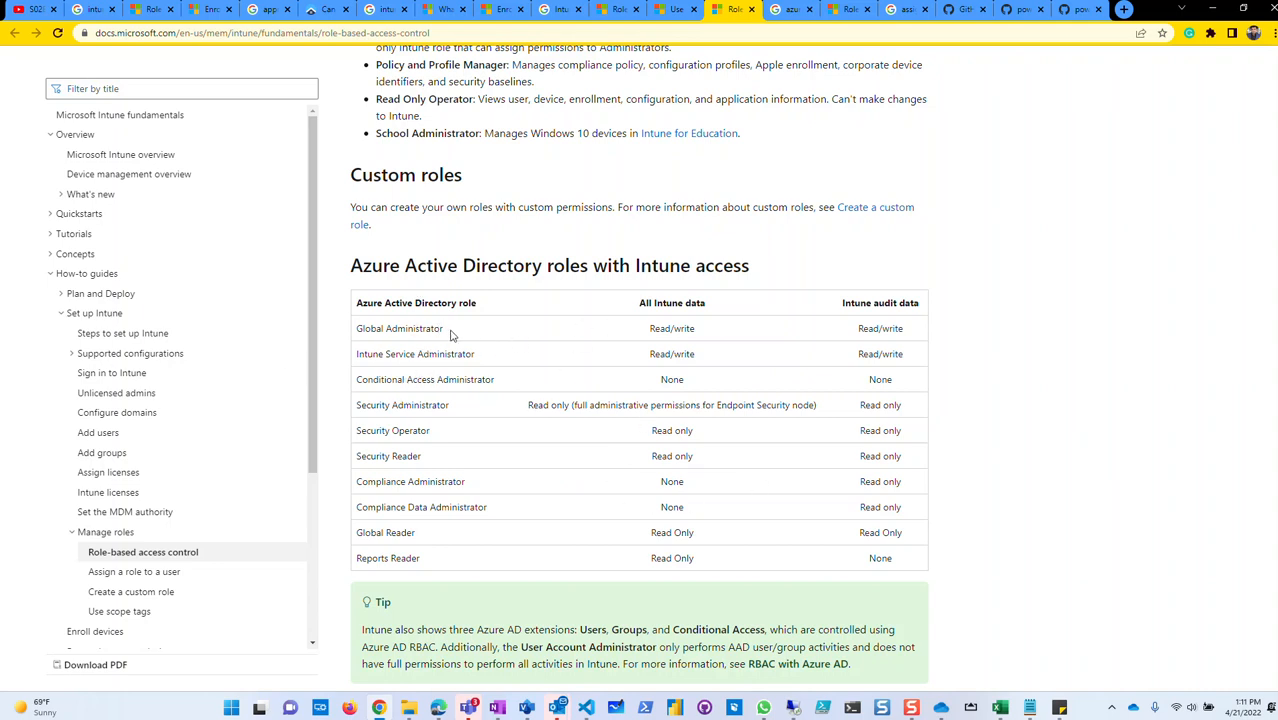
pyautogui.moveTo(428, 565); pyautogui.dragTo(356, 302)
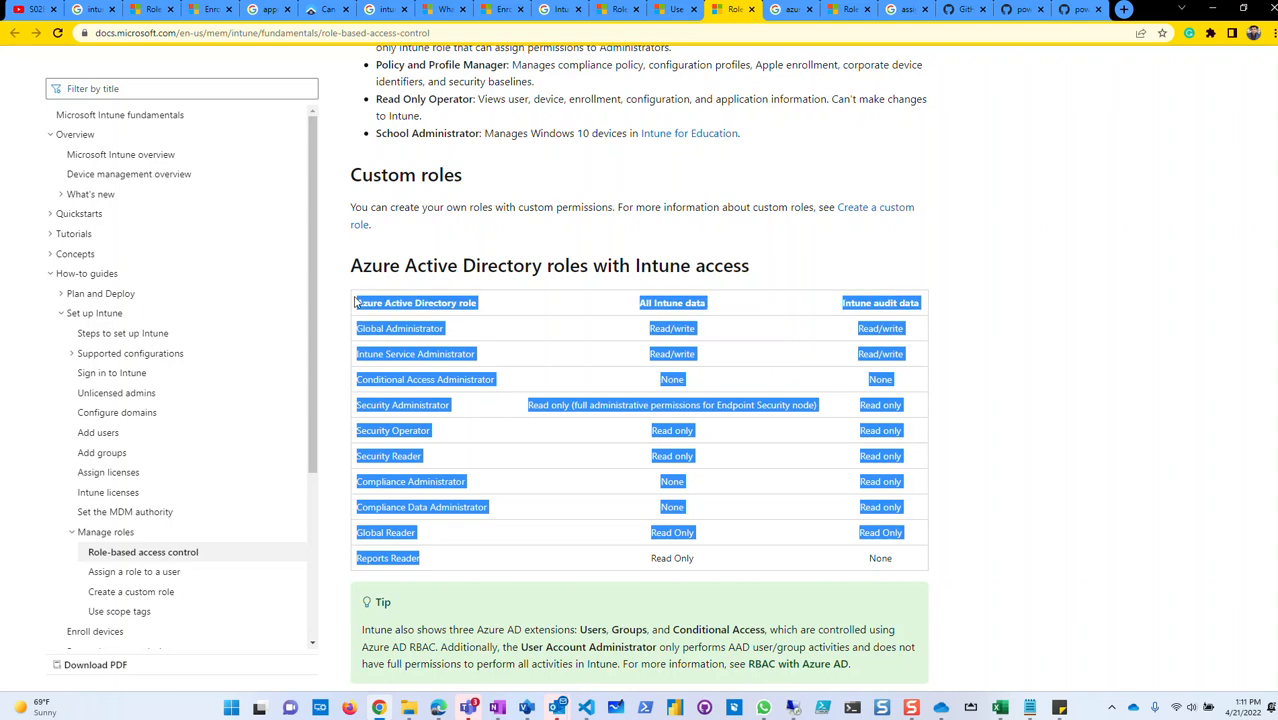
pyautogui.click(372, 318)
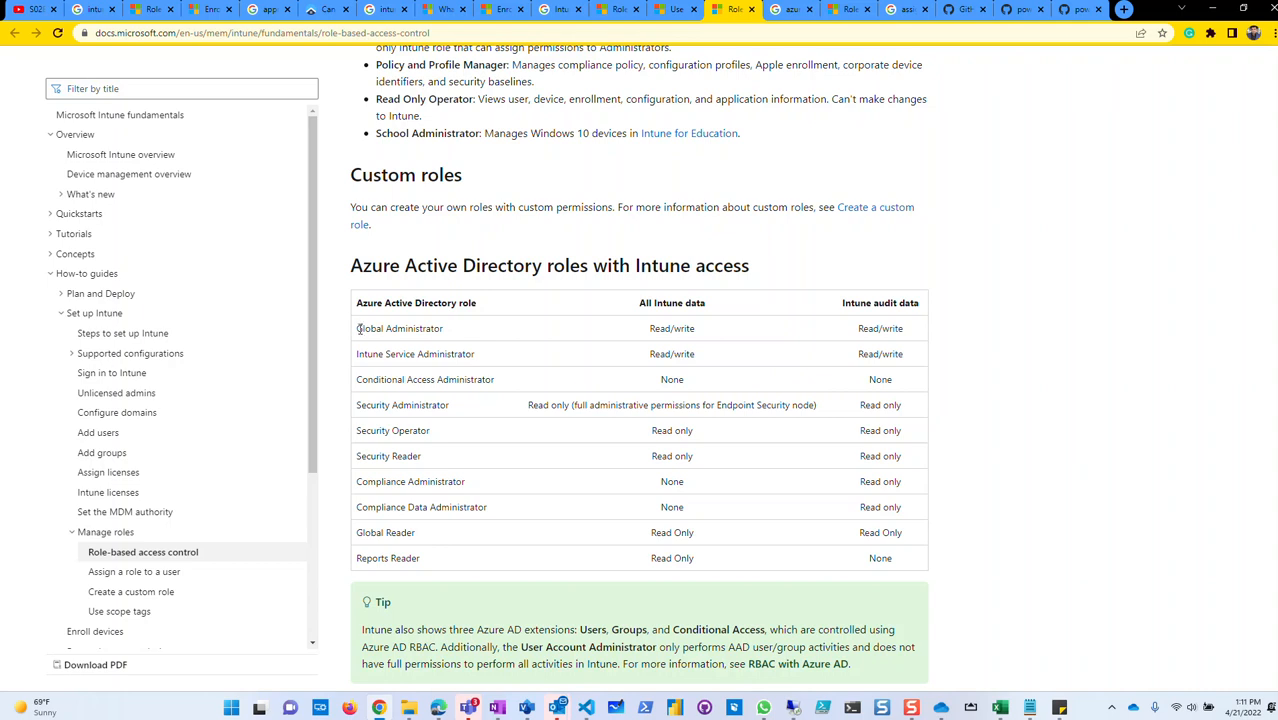
pyautogui.moveTo(359, 328); pyautogui.dragTo(443, 329)
pyautogui.moveTo(358, 353); pyautogui.dragTo(481, 357)
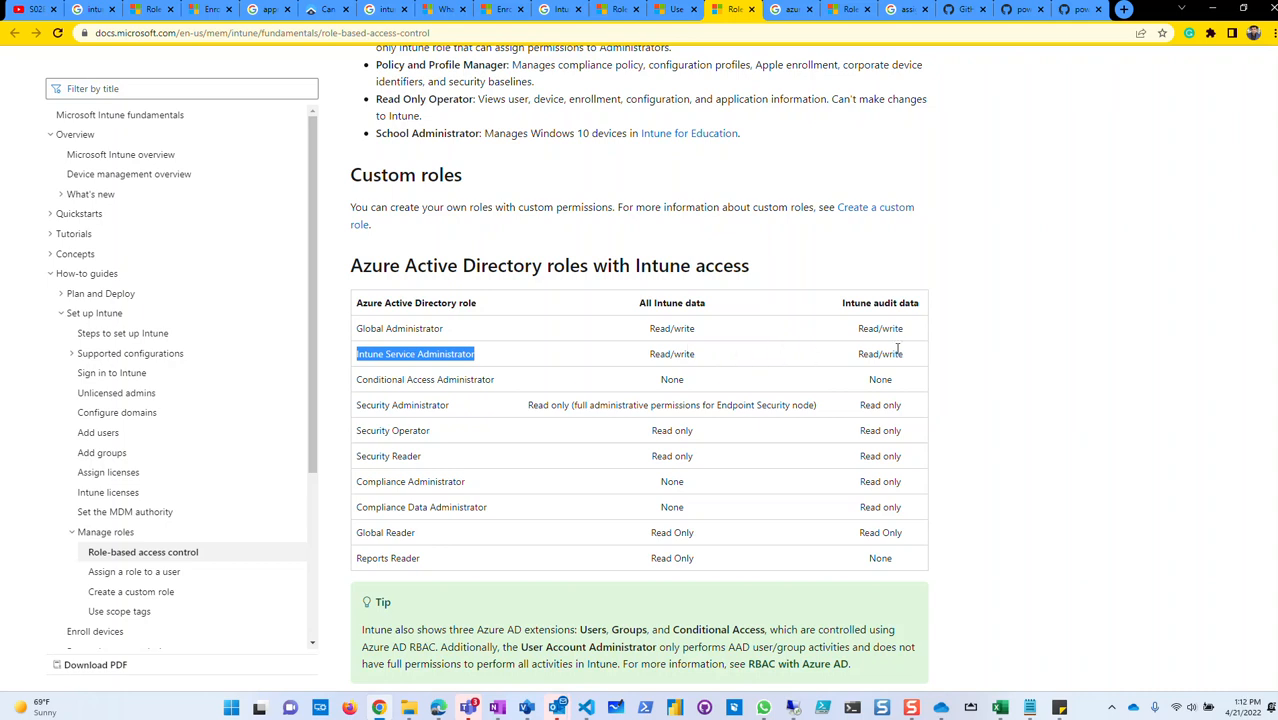
pyautogui.click(980, 372)
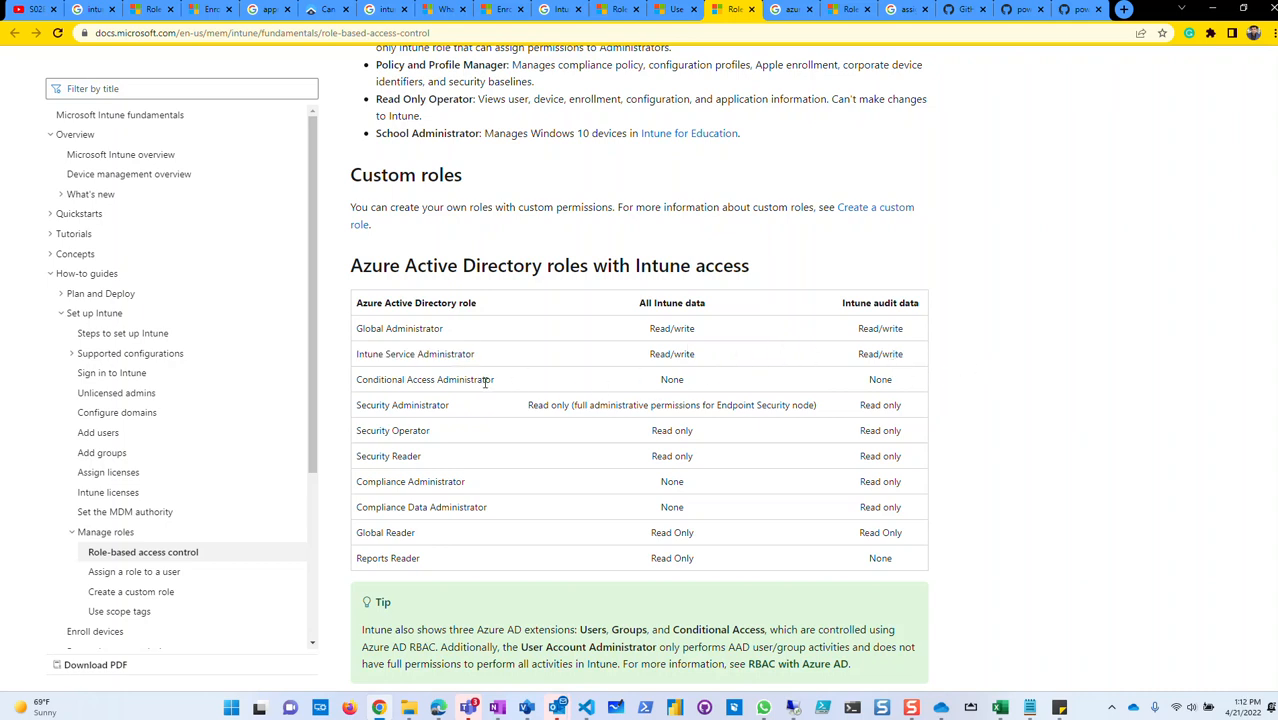
pyautogui.moveTo(493, 384); pyautogui.dragTo(356, 384)
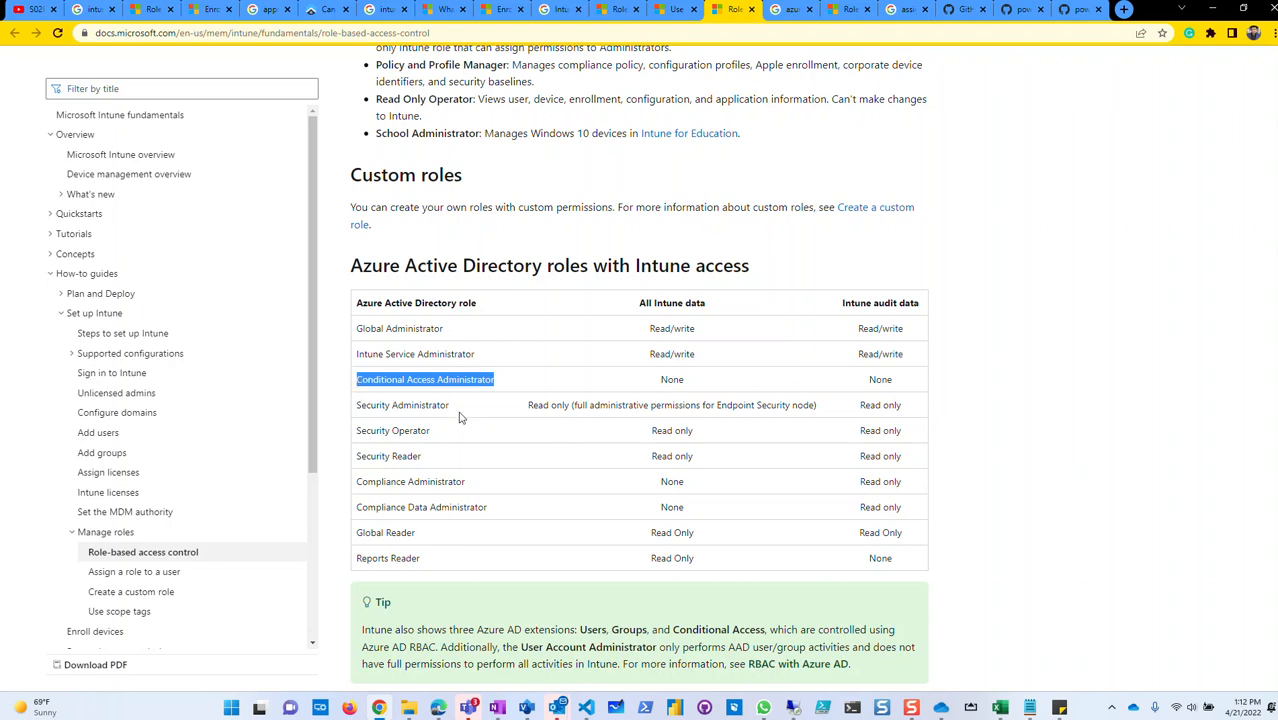
pyautogui.click(450, 410)
pyautogui.moveTo(450, 408); pyautogui.dragTo(404, 406)
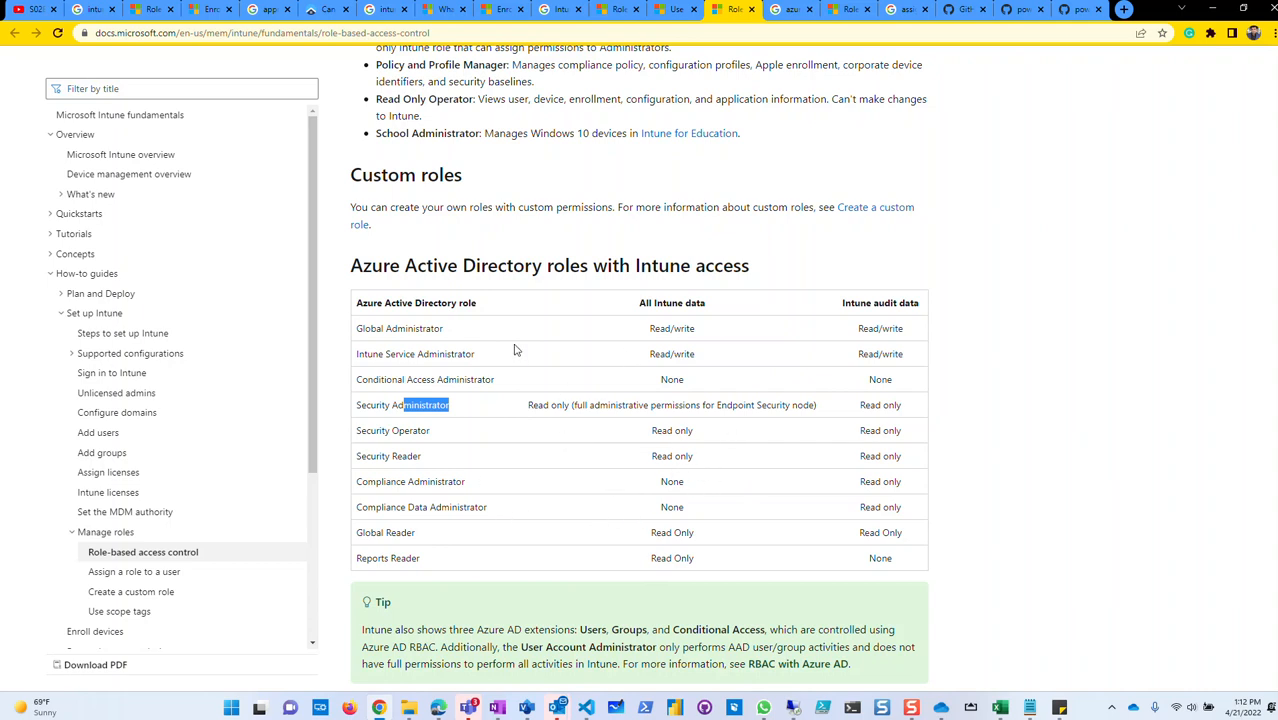
pyautogui.moveTo(359, 327); pyautogui.dragTo(695, 336)
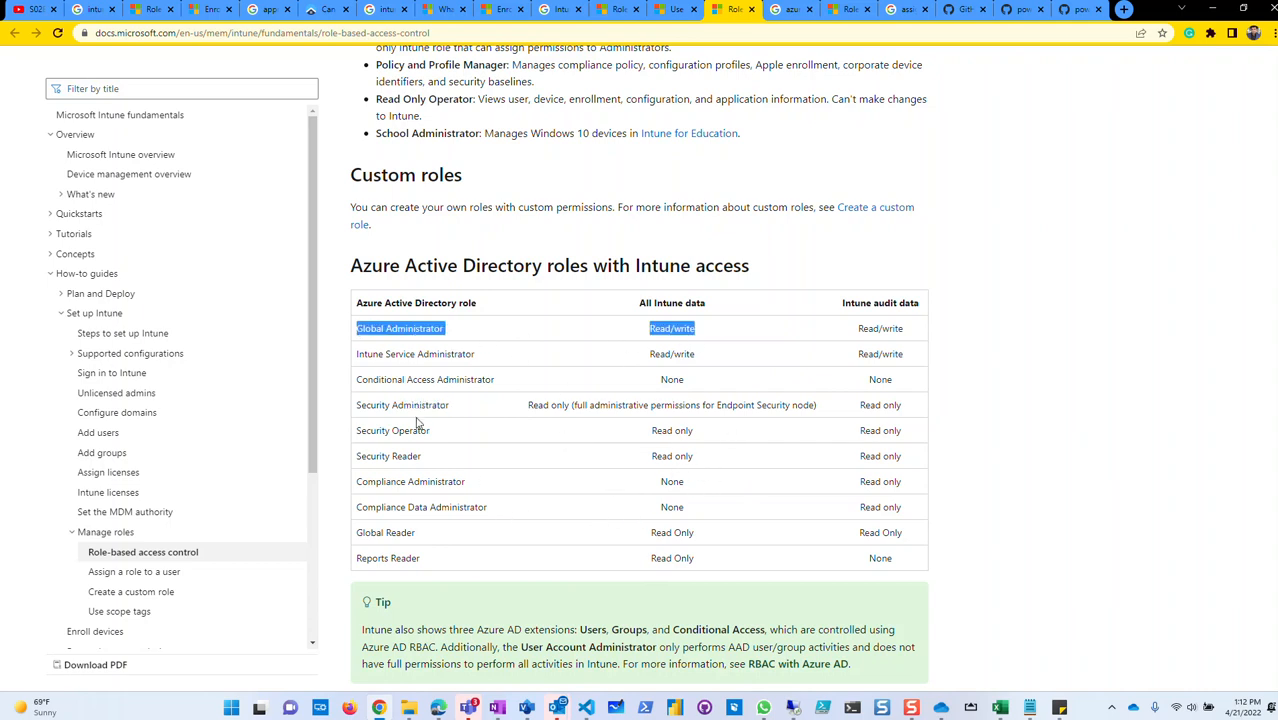
pyautogui.moveTo(450, 406); pyautogui.dragTo(356, 408)
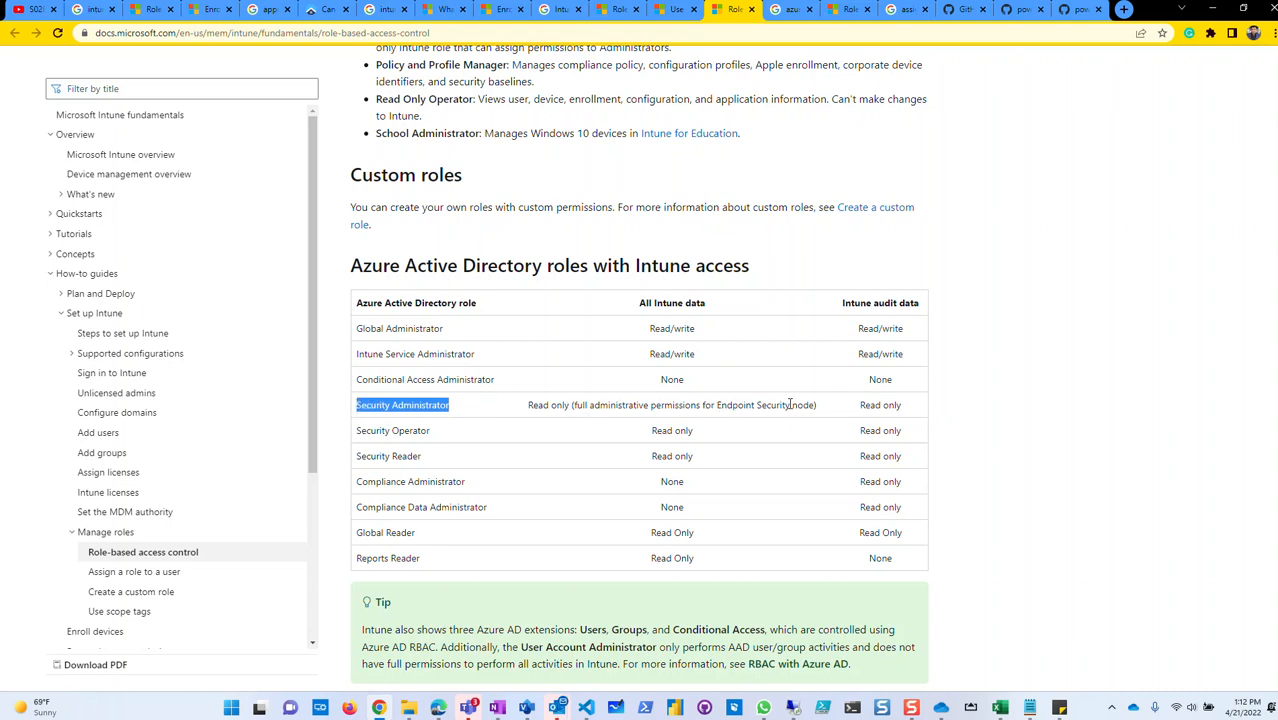
pyautogui.moveTo(818, 406); pyautogui.dragTo(524, 406)
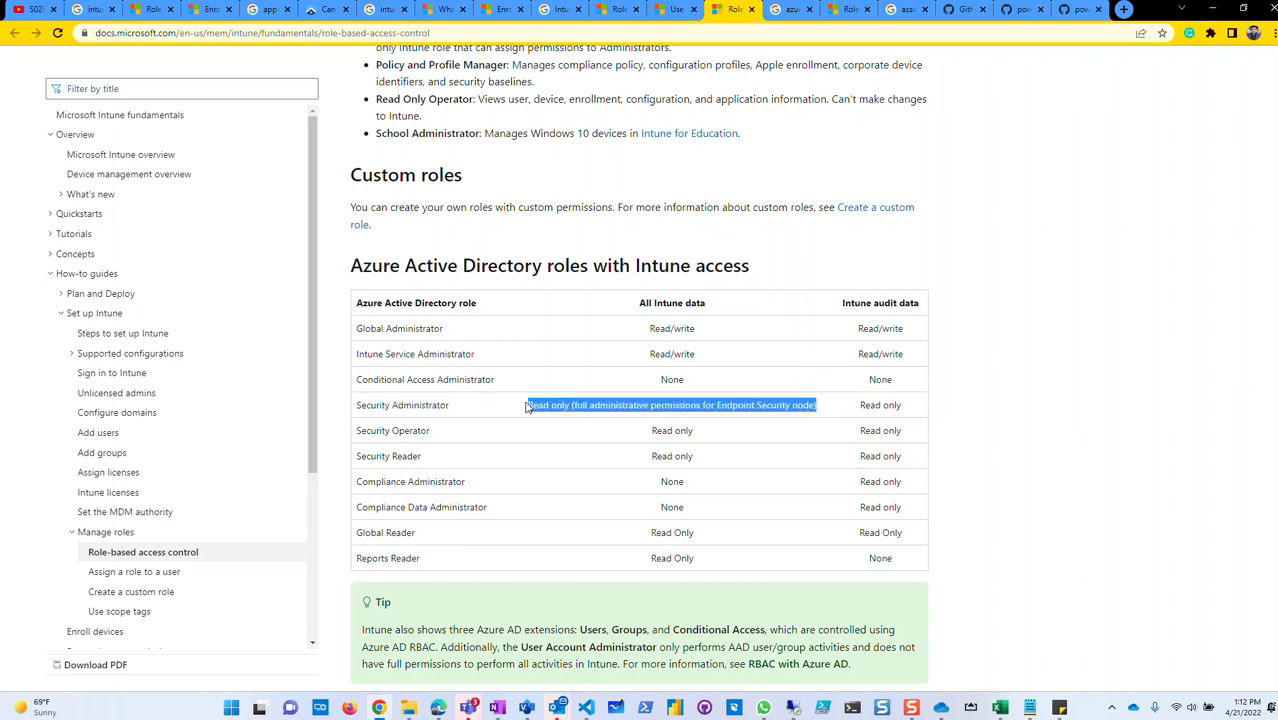
pyautogui.click(817, 406)
pyautogui.moveTo(818, 406); pyautogui.dragTo(580, 406)
pyautogui.click(984, 428)
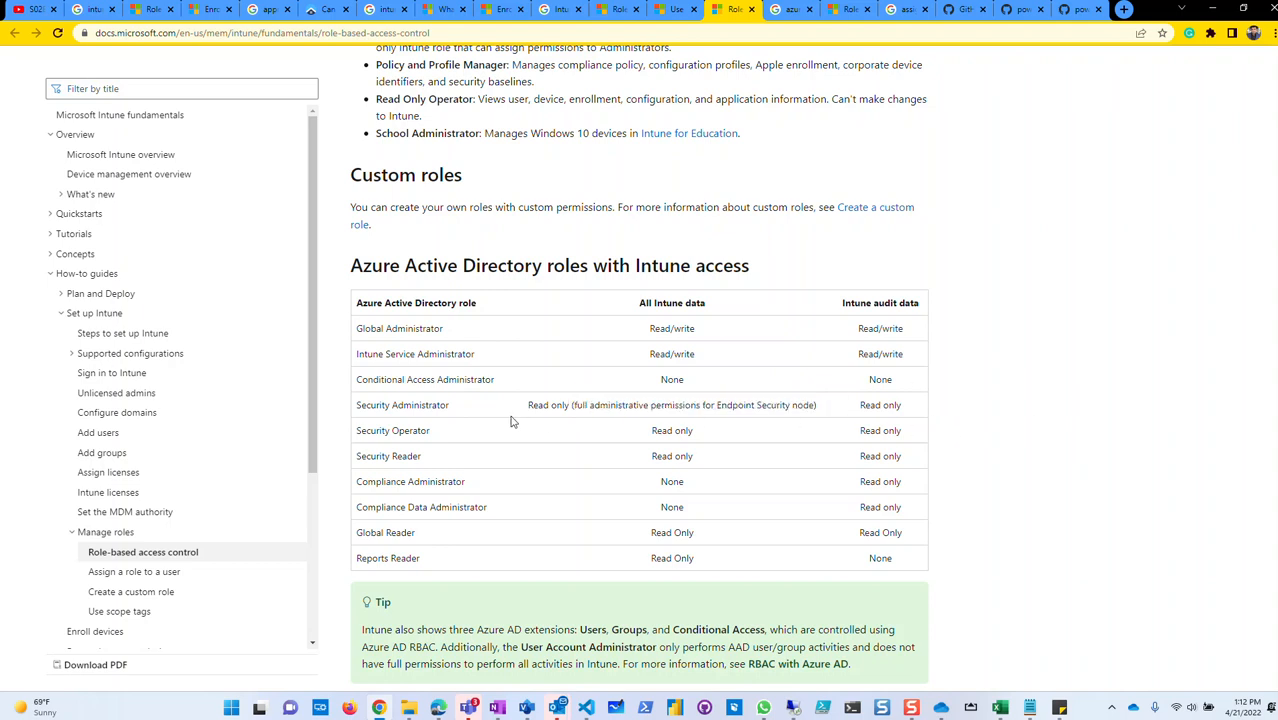
# Scroll down to Multiple role assignments and highlight its explanation.
pyautogui.scroll(-2, 1044, 479)
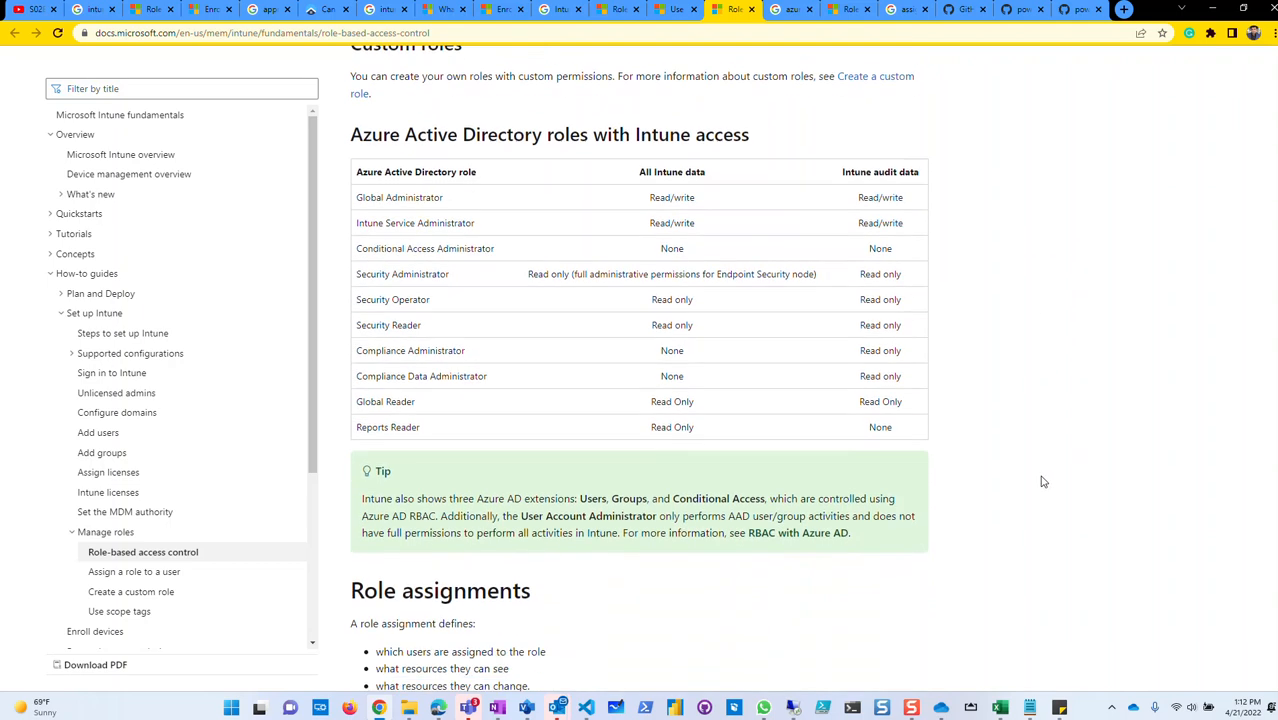
pyautogui.scroll(-2, 959, 337)
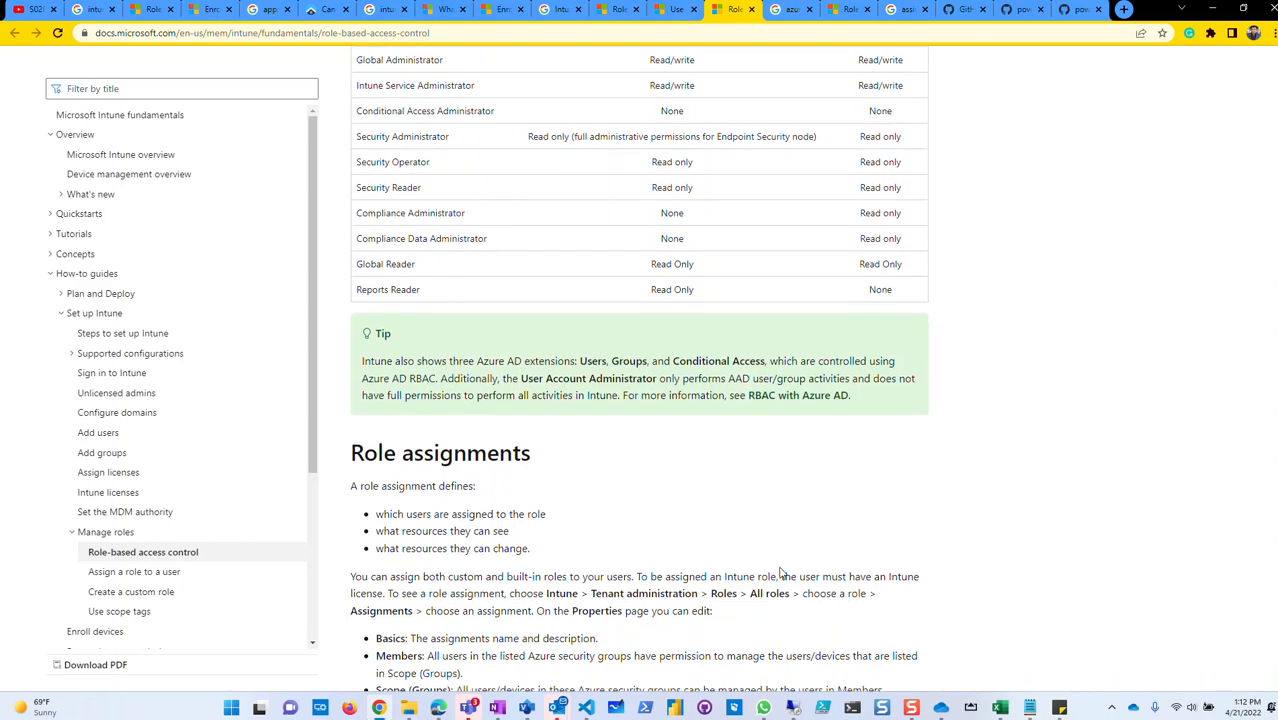
pyautogui.scroll(-3, 649, 569)
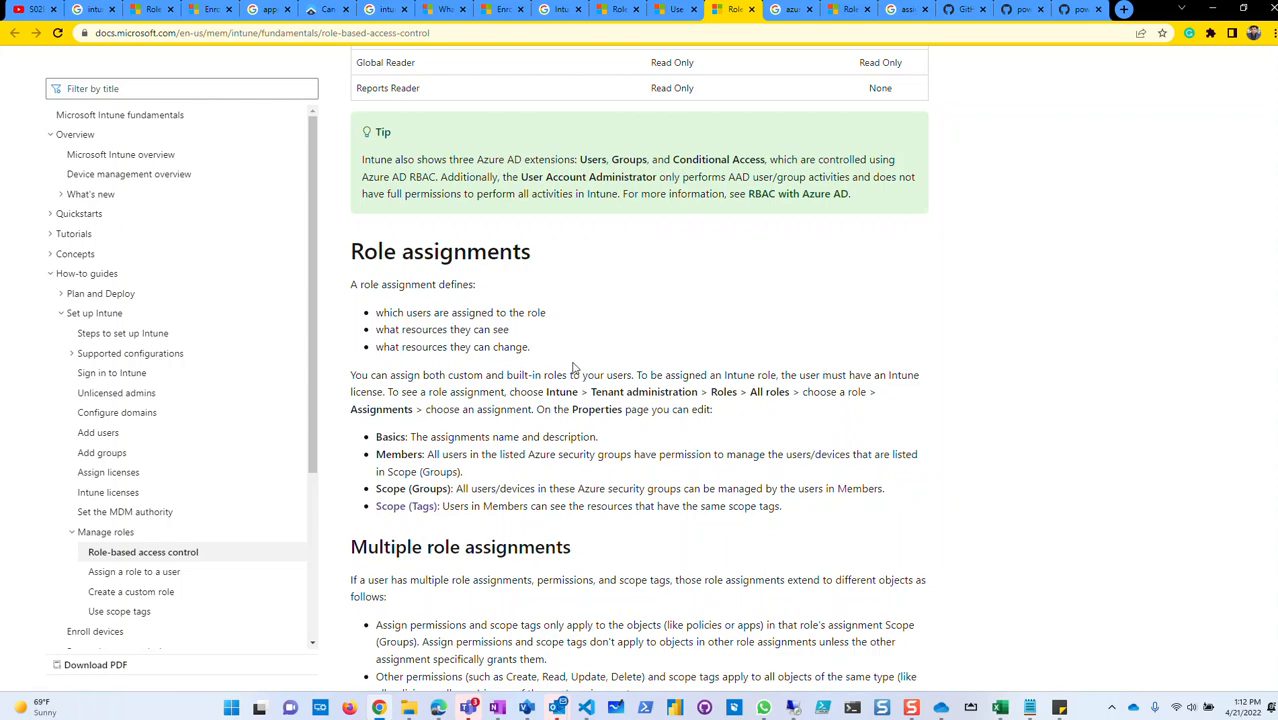
pyautogui.scroll(-2, 527, 371)
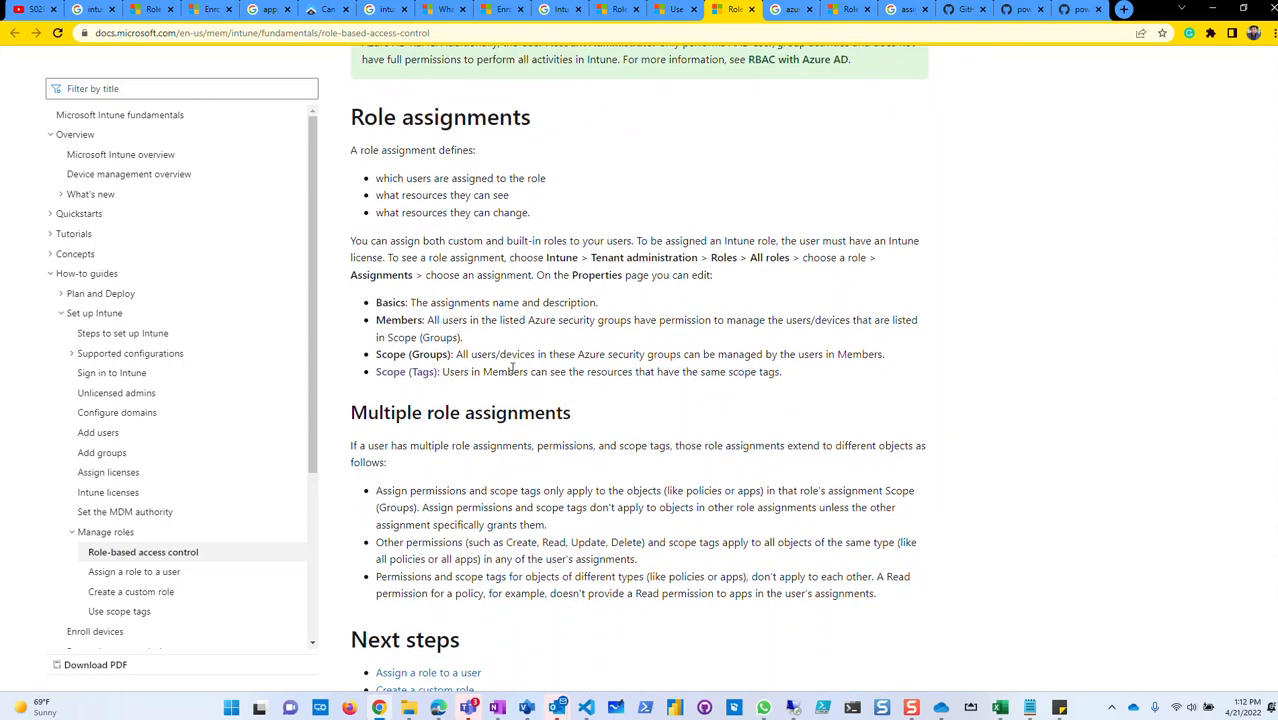
pyautogui.scroll(-1, 515, 385)
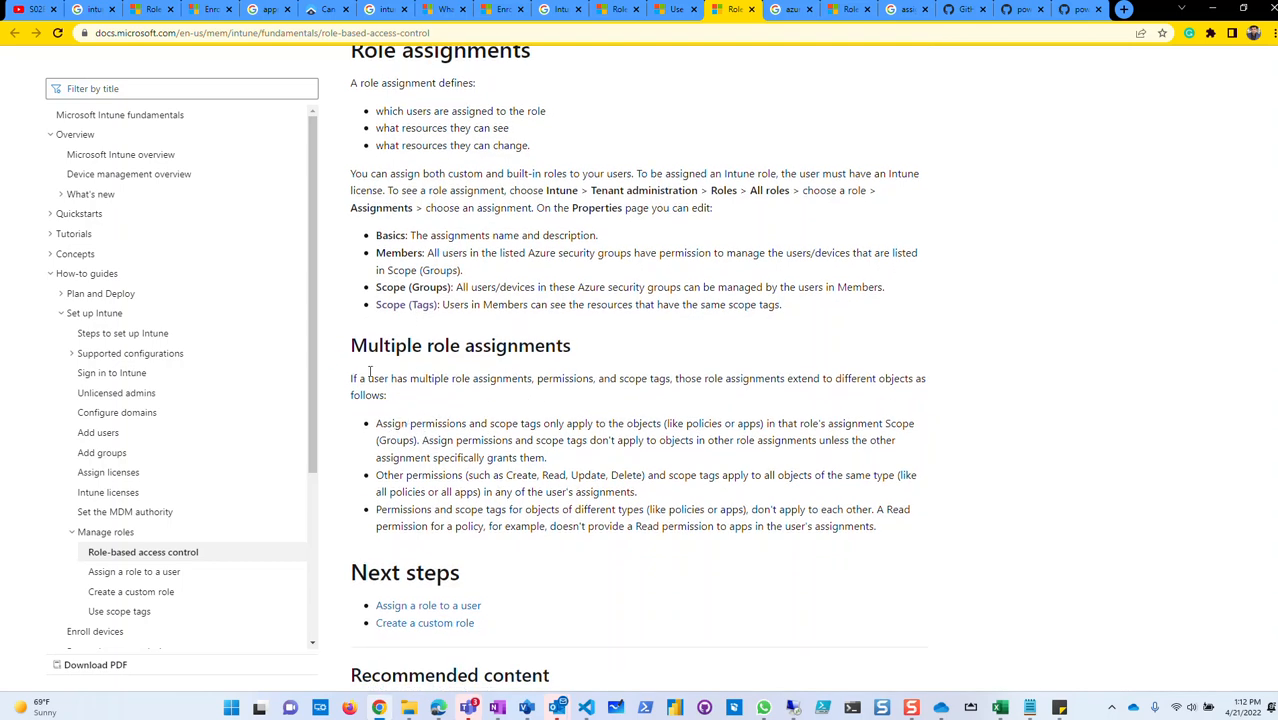
pyautogui.moveTo(351, 380); pyautogui.dragTo(884, 536)
pyautogui.click(913, 541)
# Highlight the three multiple-assignment rules, then the first rule's sentences.
pyautogui.moveTo(875, 533); pyautogui.dragTo(371, 424)
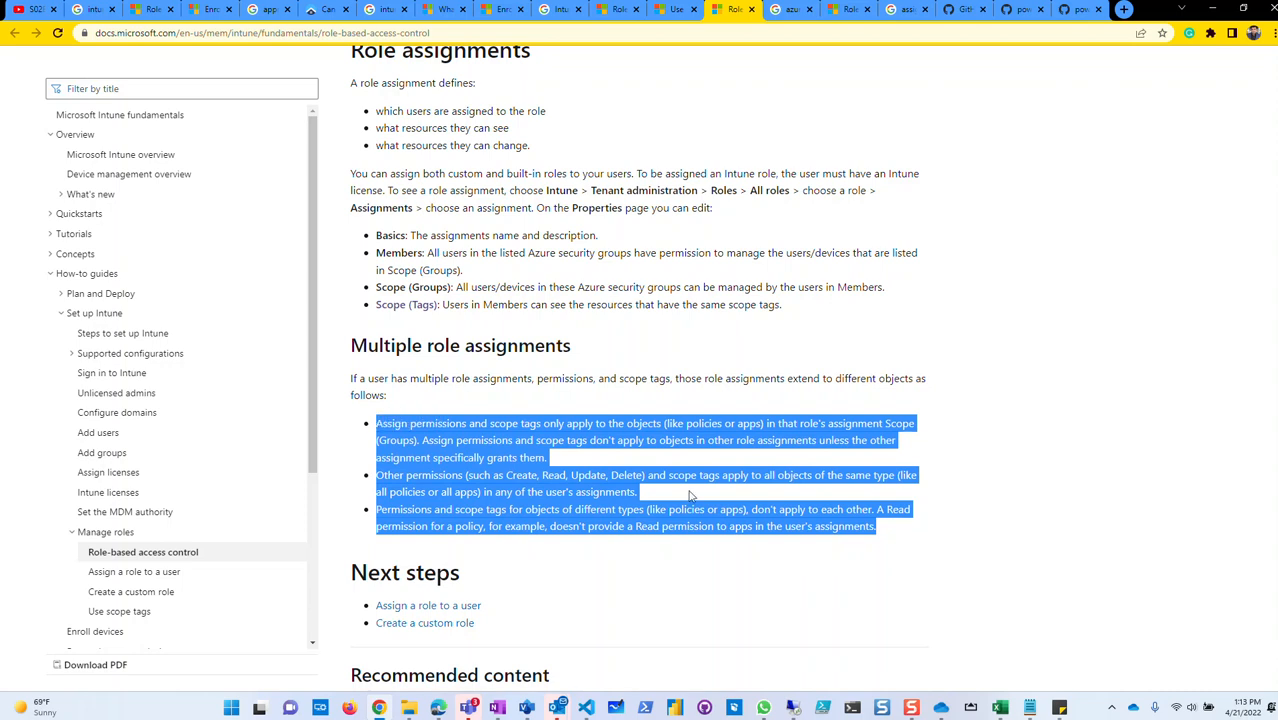
pyautogui.click(707, 464)
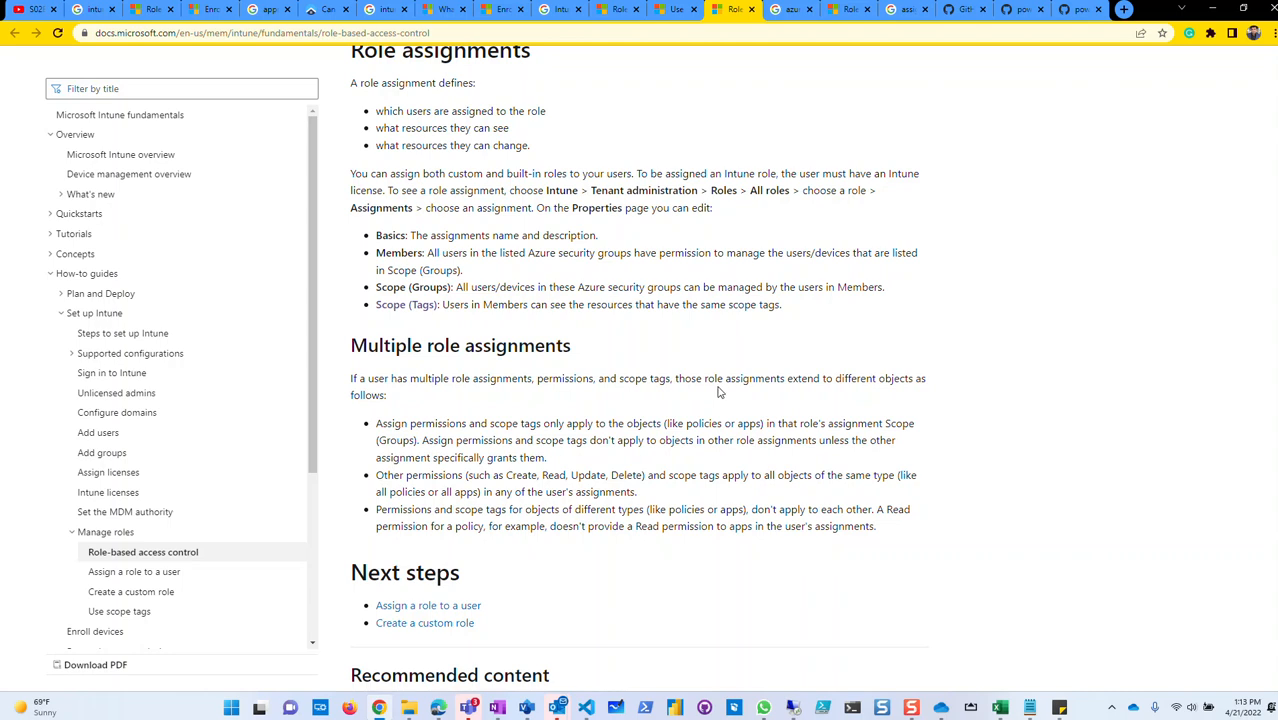
pyautogui.moveTo(380, 424); pyautogui.dragTo(580, 519)
pyautogui.click(388, 425)
pyautogui.moveTo(378, 424); pyautogui.dragTo(716, 426)
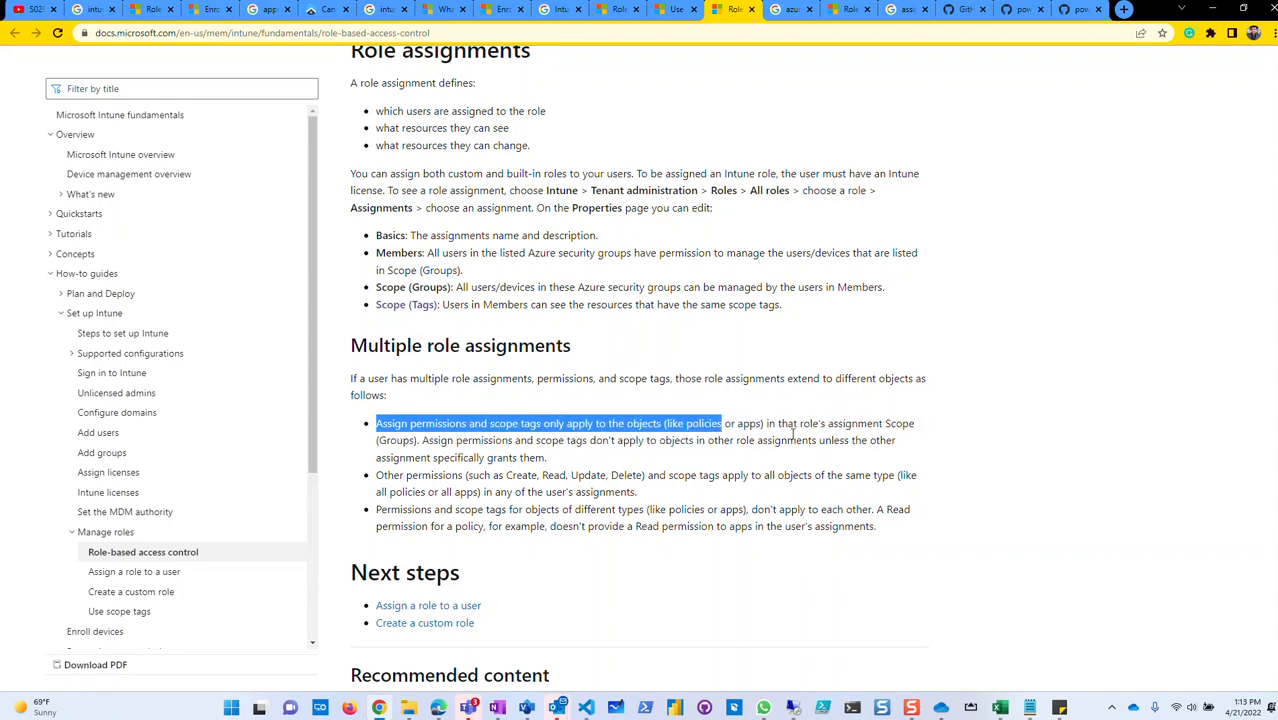
pyautogui.click(793, 425)
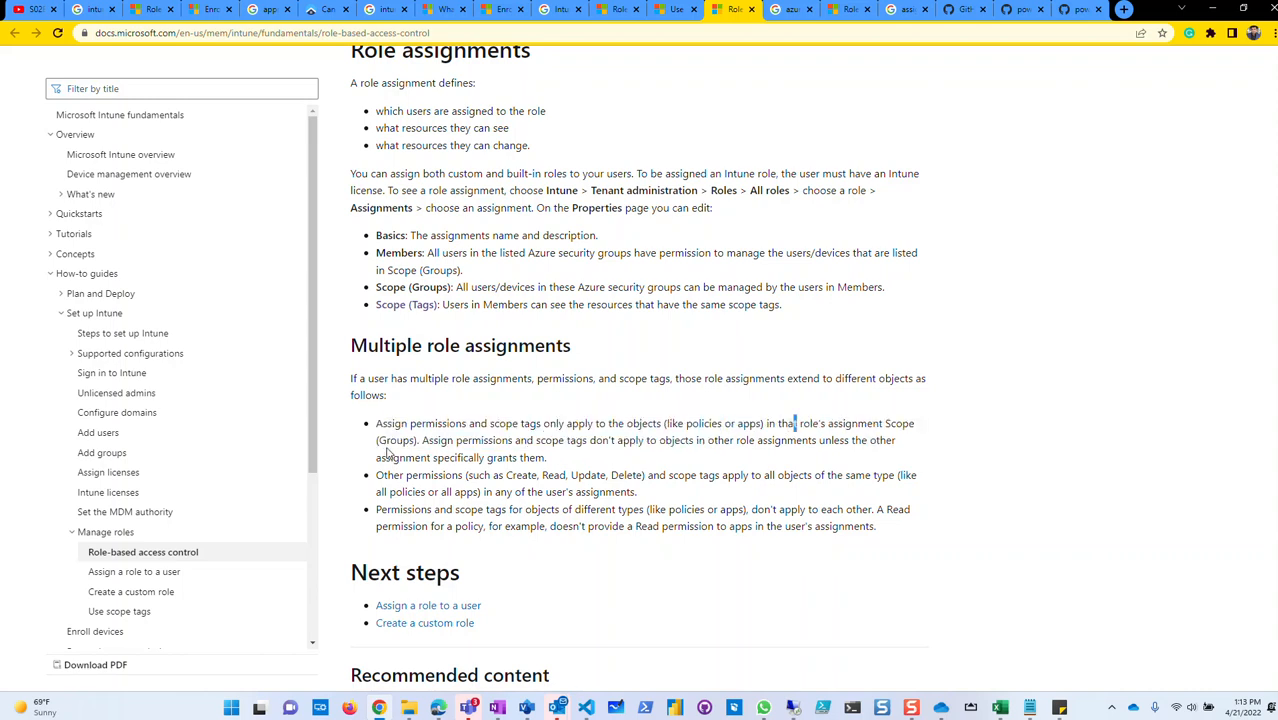
pyautogui.moveTo(421, 441); pyautogui.dragTo(730, 460)
pyautogui.click(557, 467)
# Scroll back and forth to the Role assignments section on assigned users and their resources.
pyautogui.scroll(-1, 440, 500)
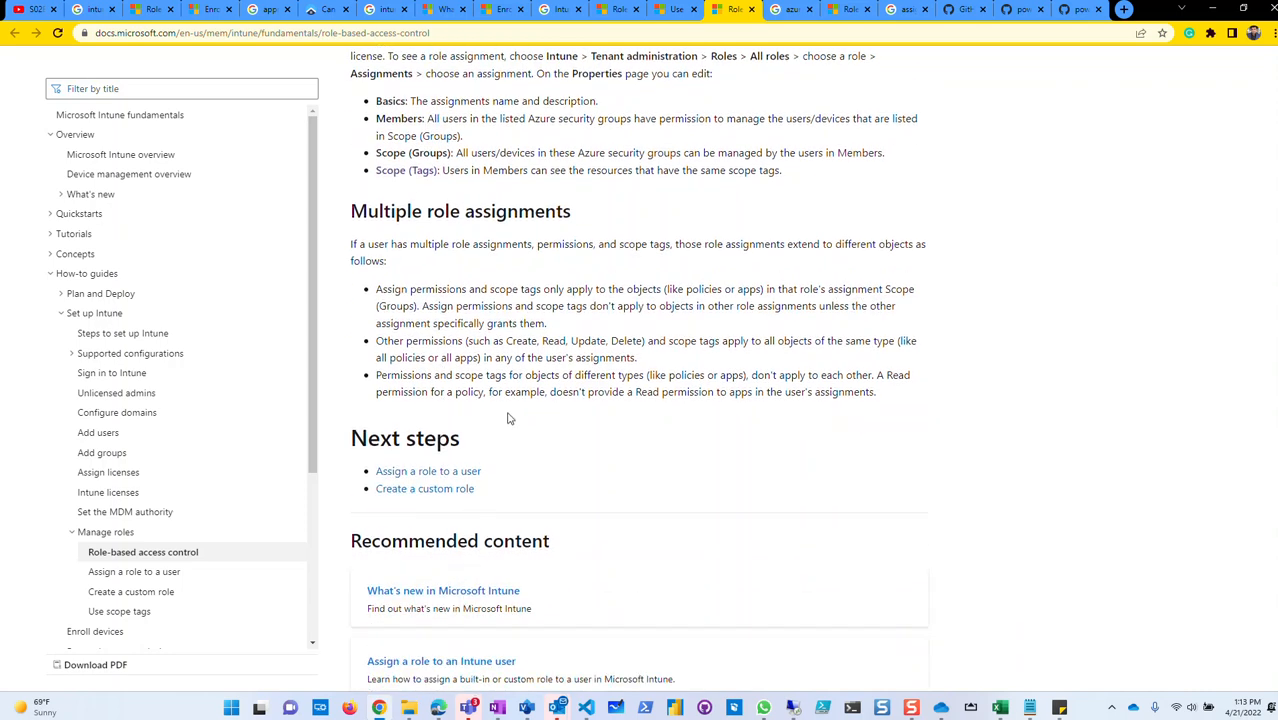
pyautogui.scroll(2, 640, 430)
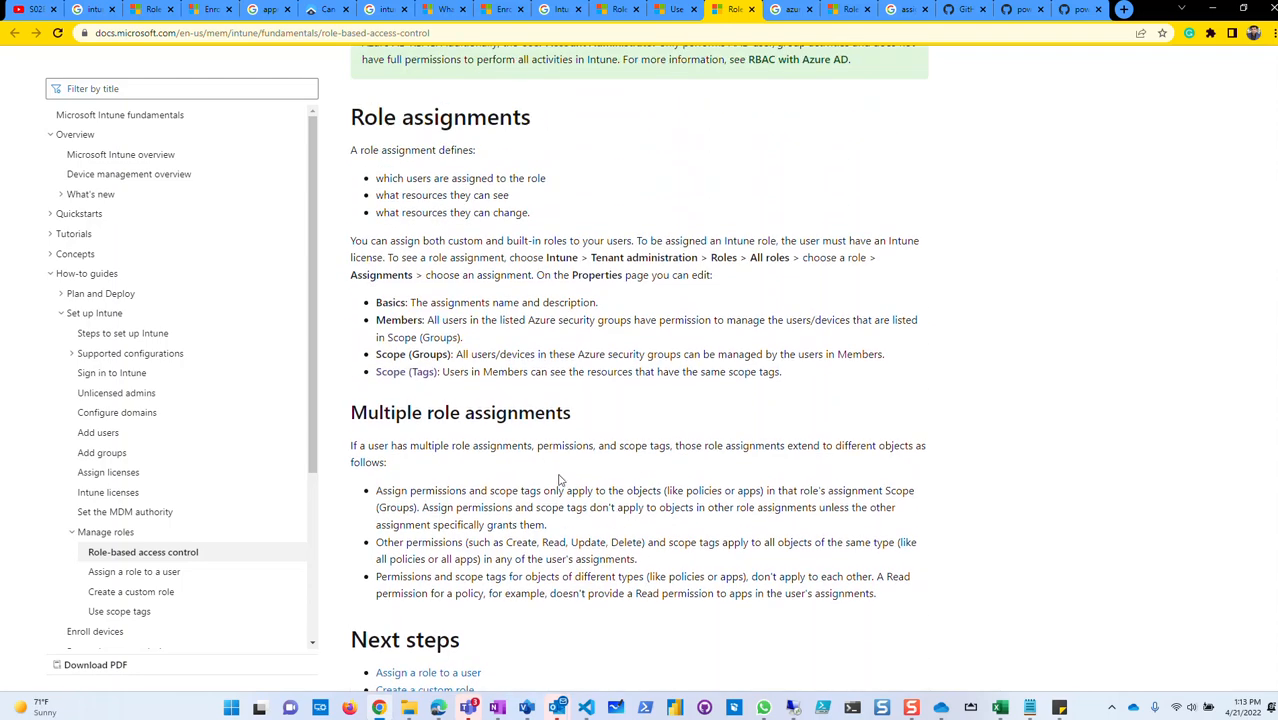
pyautogui.scroll(1, 520, 494)
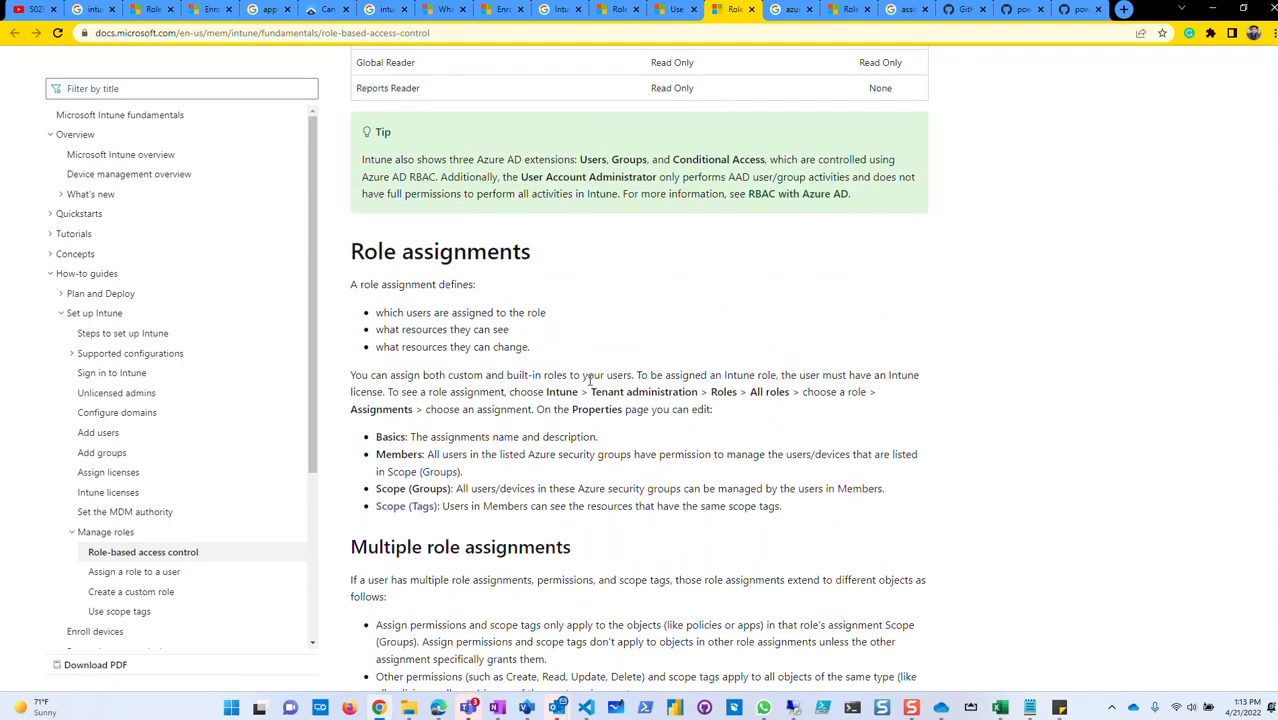
pyautogui.scroll(-1, 571, 374)
pyautogui.scroll(5, 610, 393)
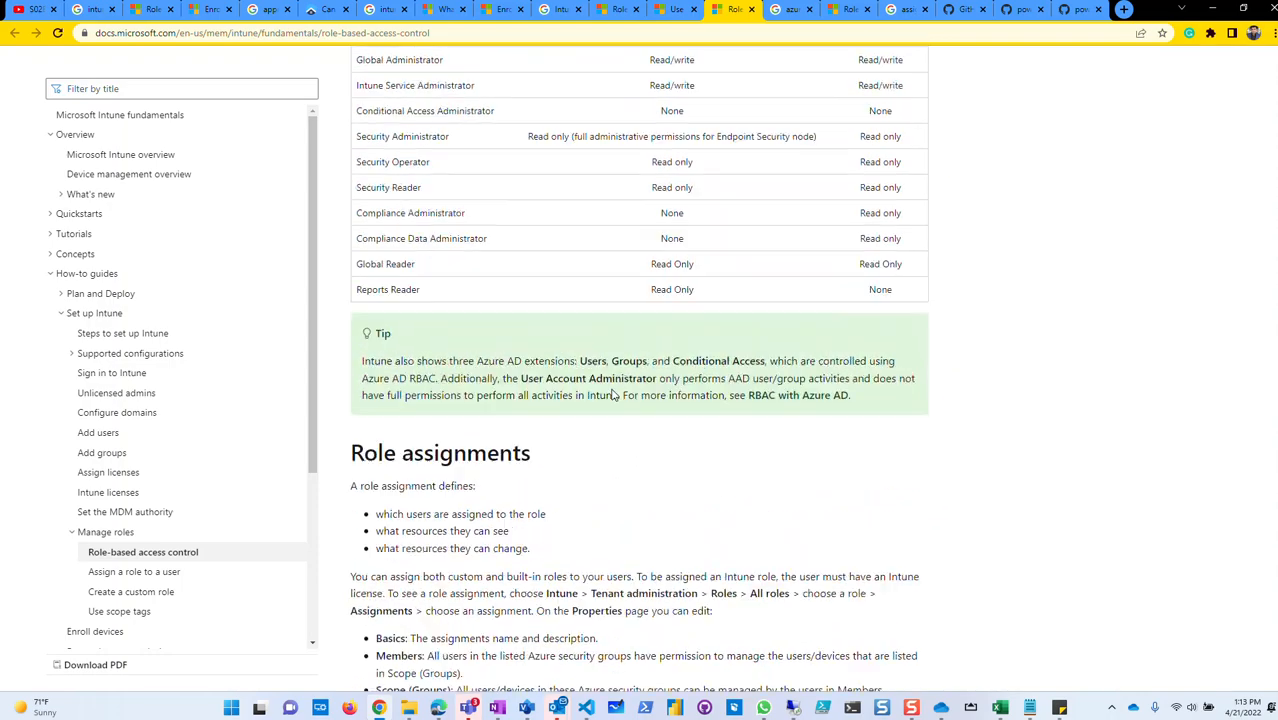
pyautogui.scroll(5, 613, 395)
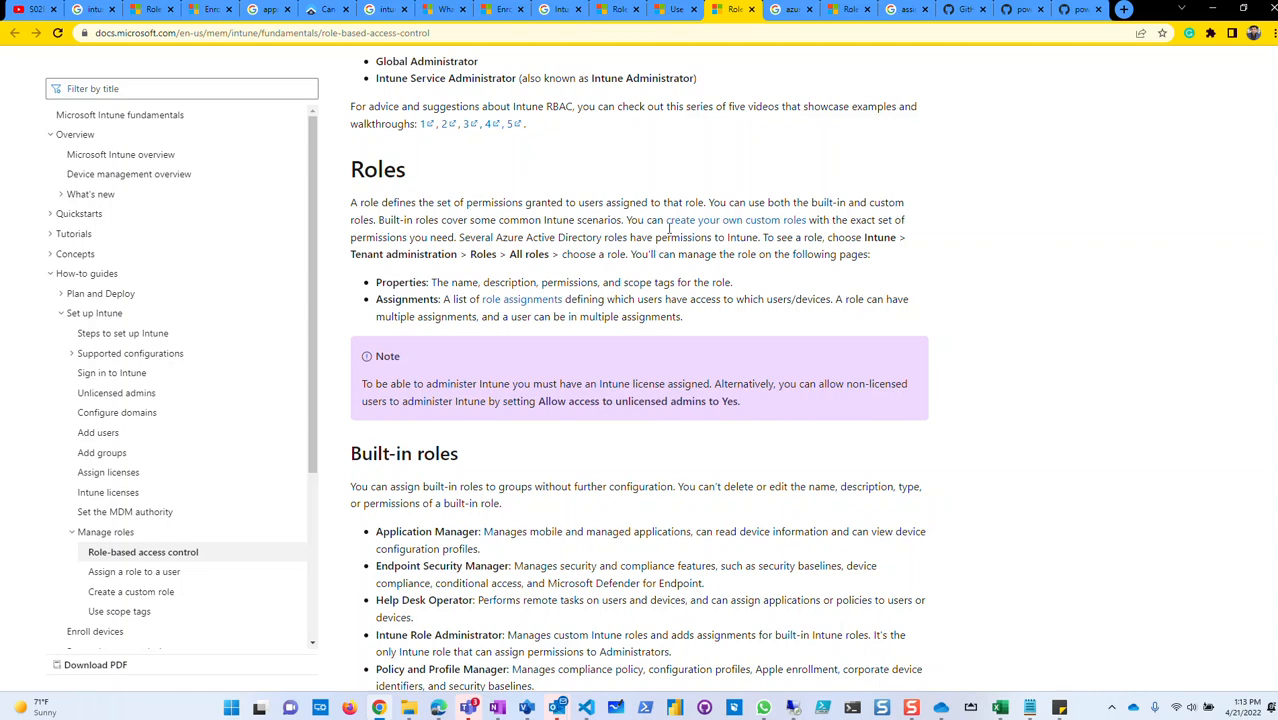
pyautogui.scroll(2, 548, 341)
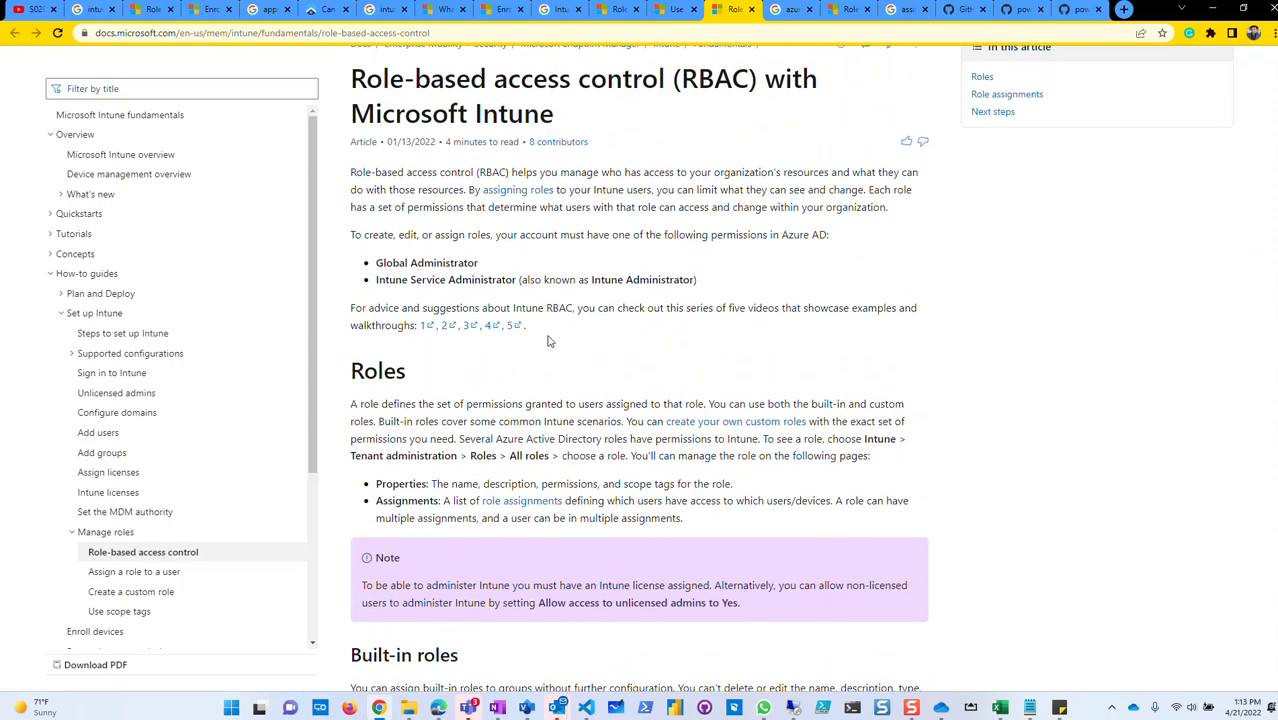
pyautogui.scroll(-3, 735, 365)
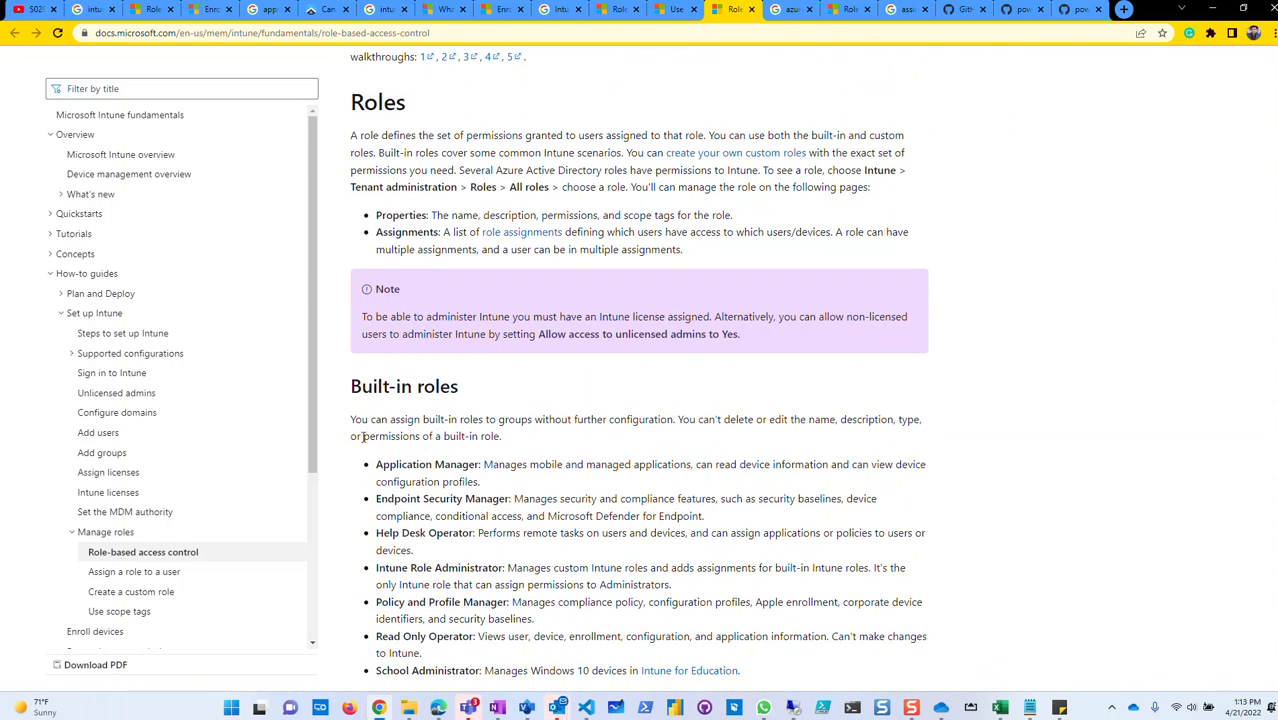
pyautogui.scroll(-4, 661, 441)
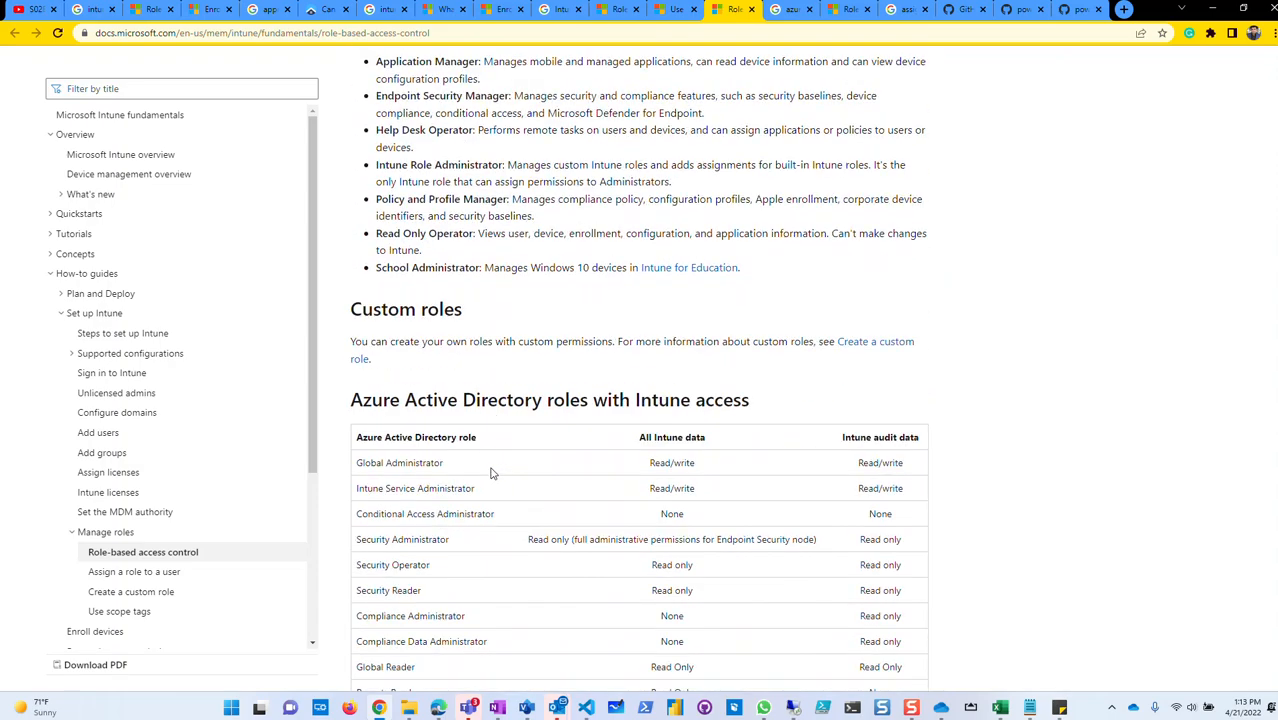
pyautogui.scroll(-1, 698, 365)
pyautogui.scroll(-4, 698, 365)
pyautogui.scroll(-3, 342, 508)
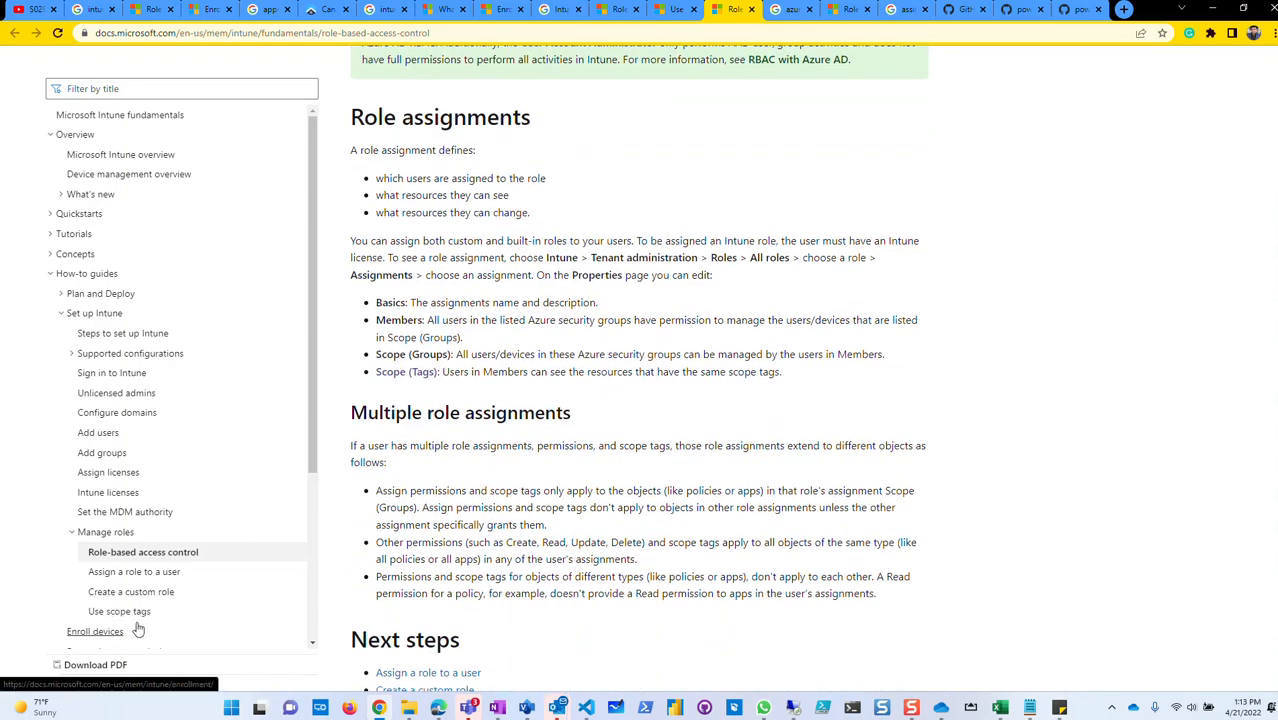
# Open the 'Assign a role to a user' article and scroll through its steps.
pyautogui.click(162, 576)
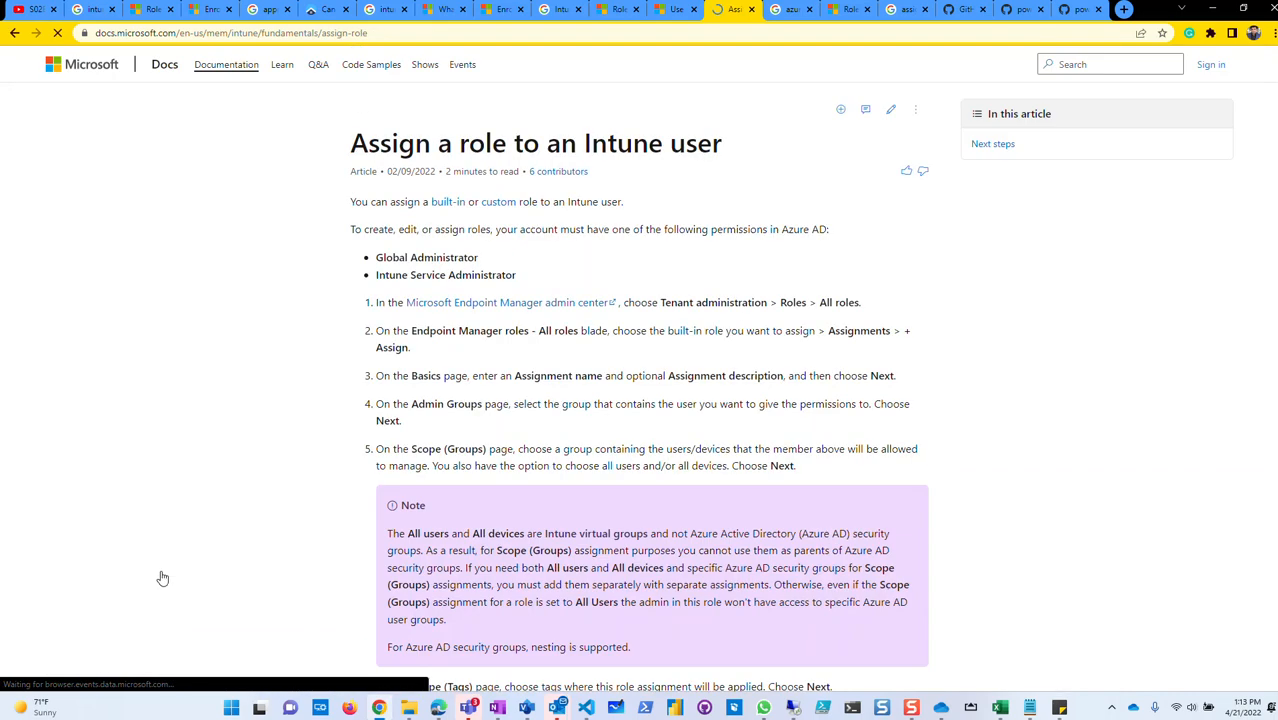
pyautogui.scroll(-3, 517, 474)
pyautogui.scroll(-3, 517, 474)
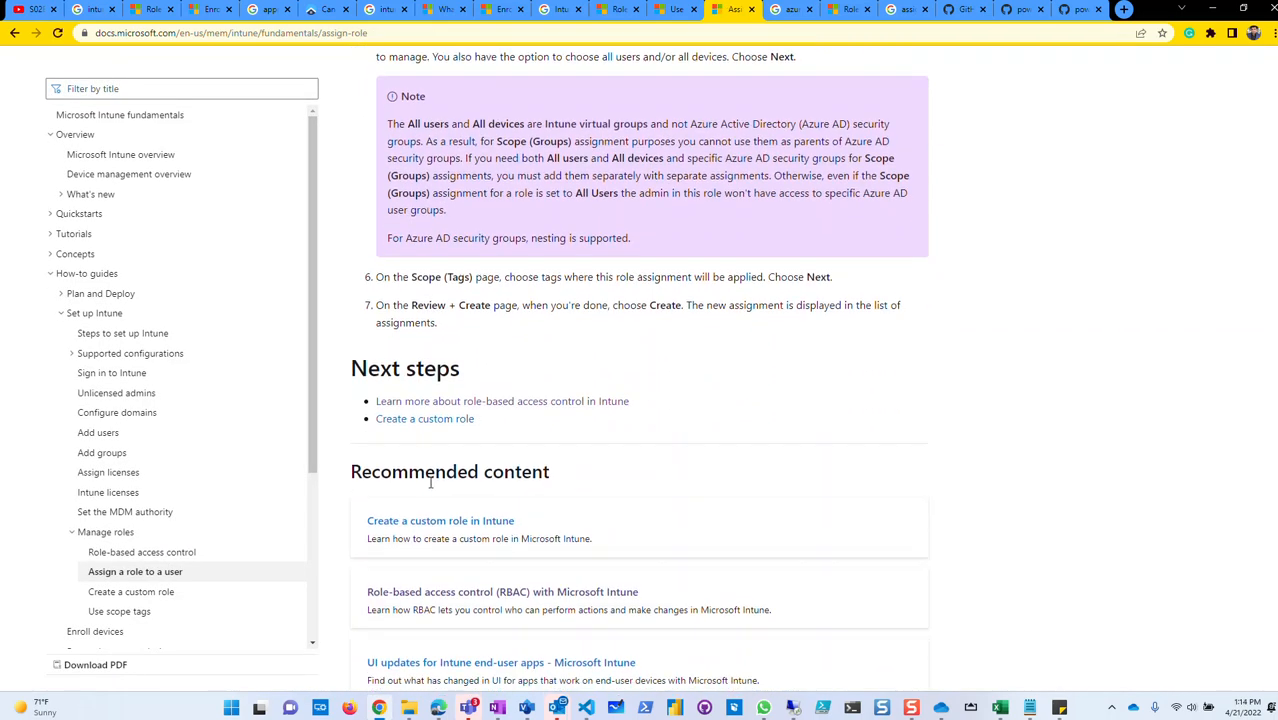
# Move between the two articles, finishing on 'Create a custom role in Intune'.
pyautogui.click(103, 597)
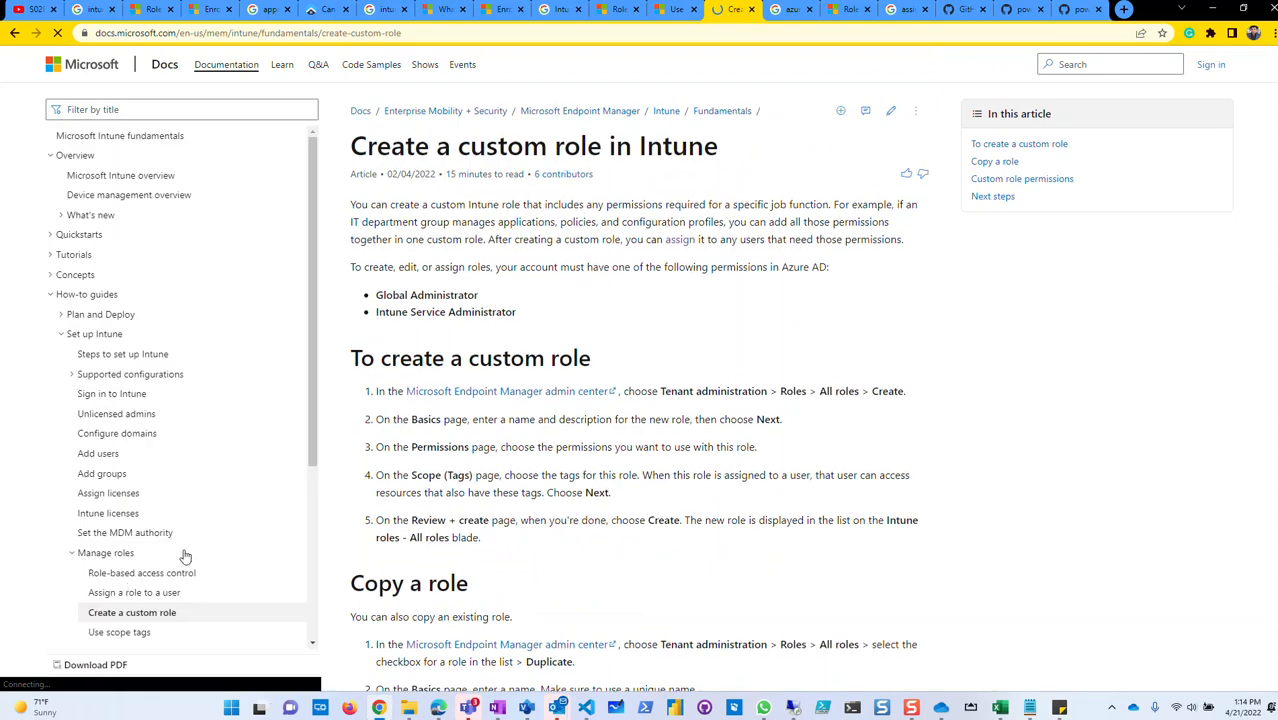
pyautogui.scroll(-4, 622, 523)
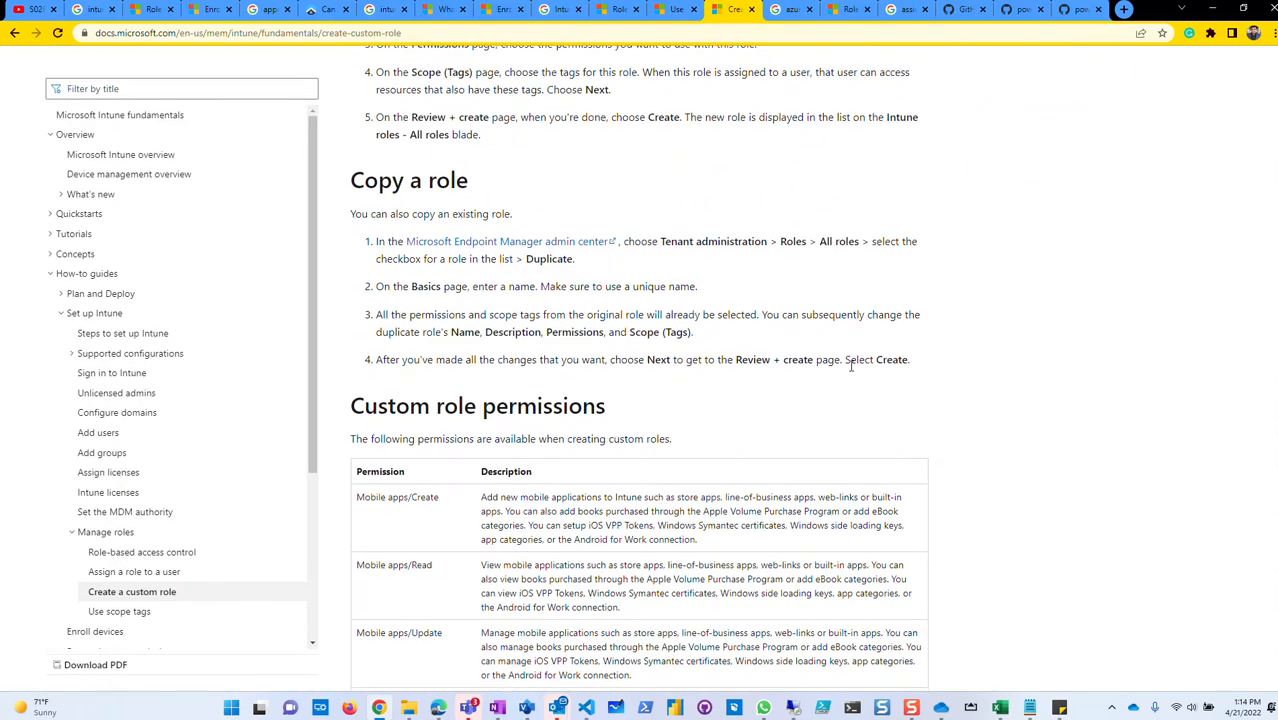
pyautogui.click(124, 573)
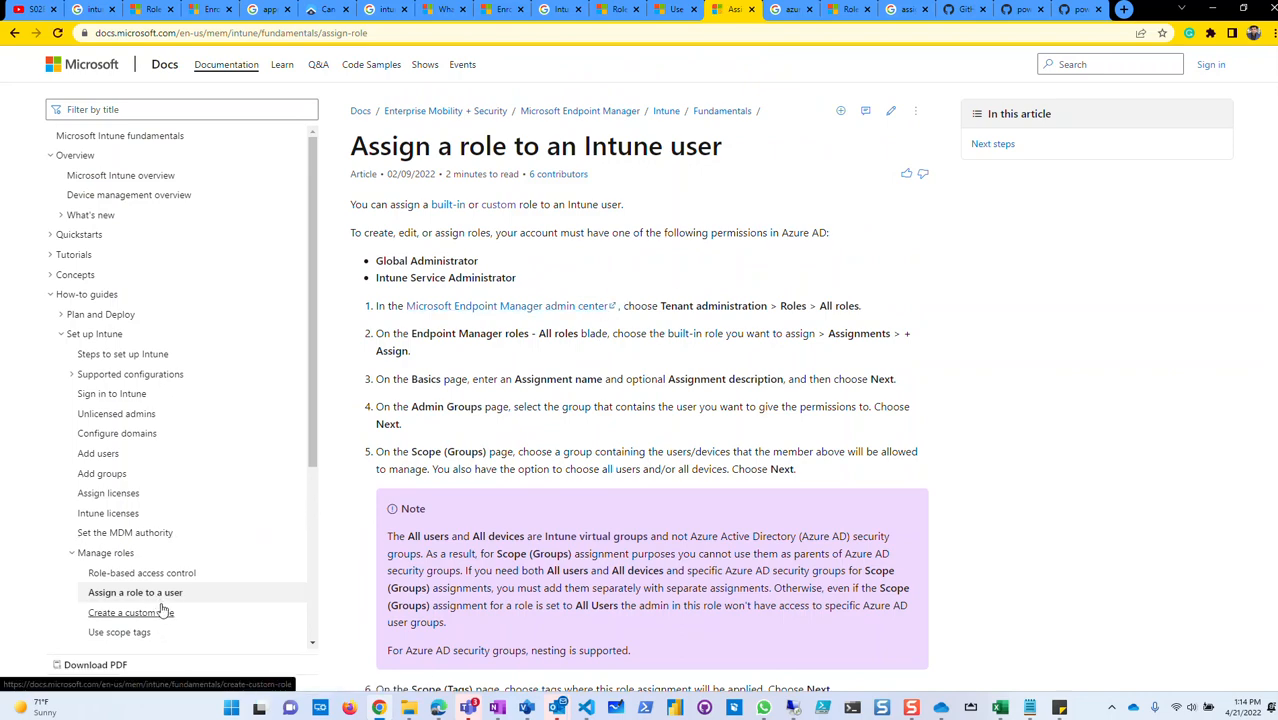
pyautogui.scroll(-3, 430, 370)
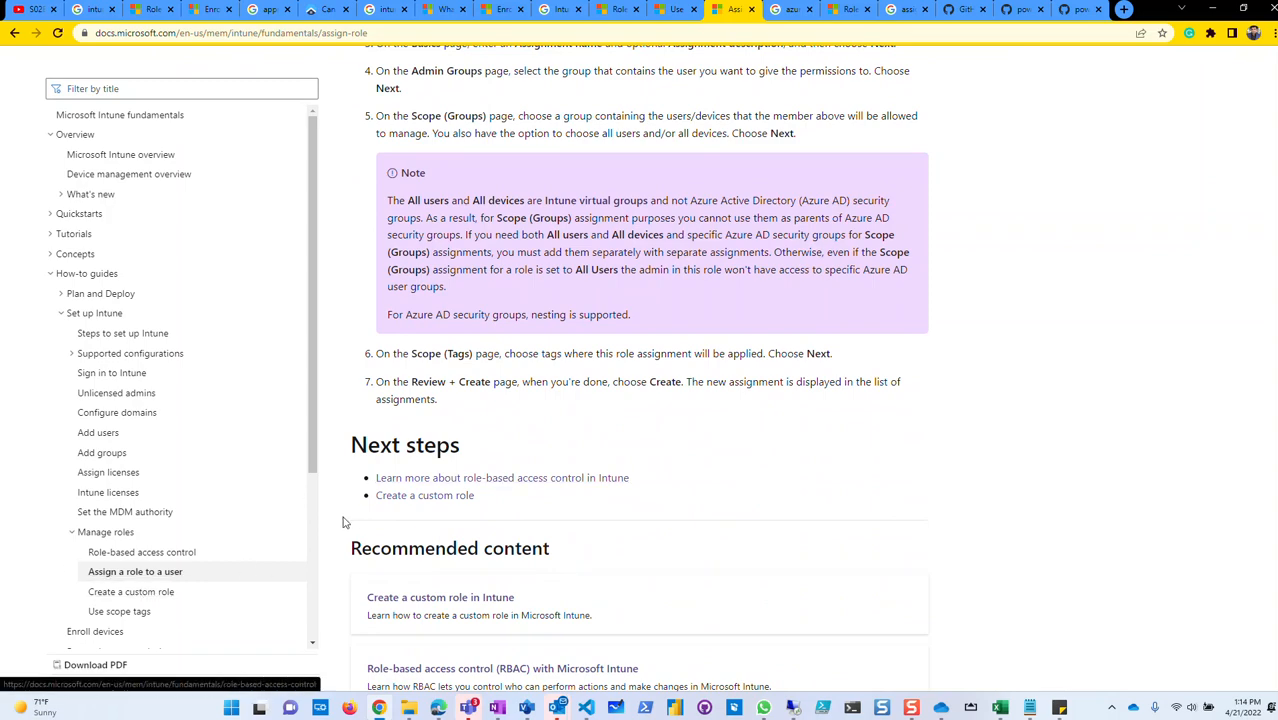
pyautogui.click(130, 598)
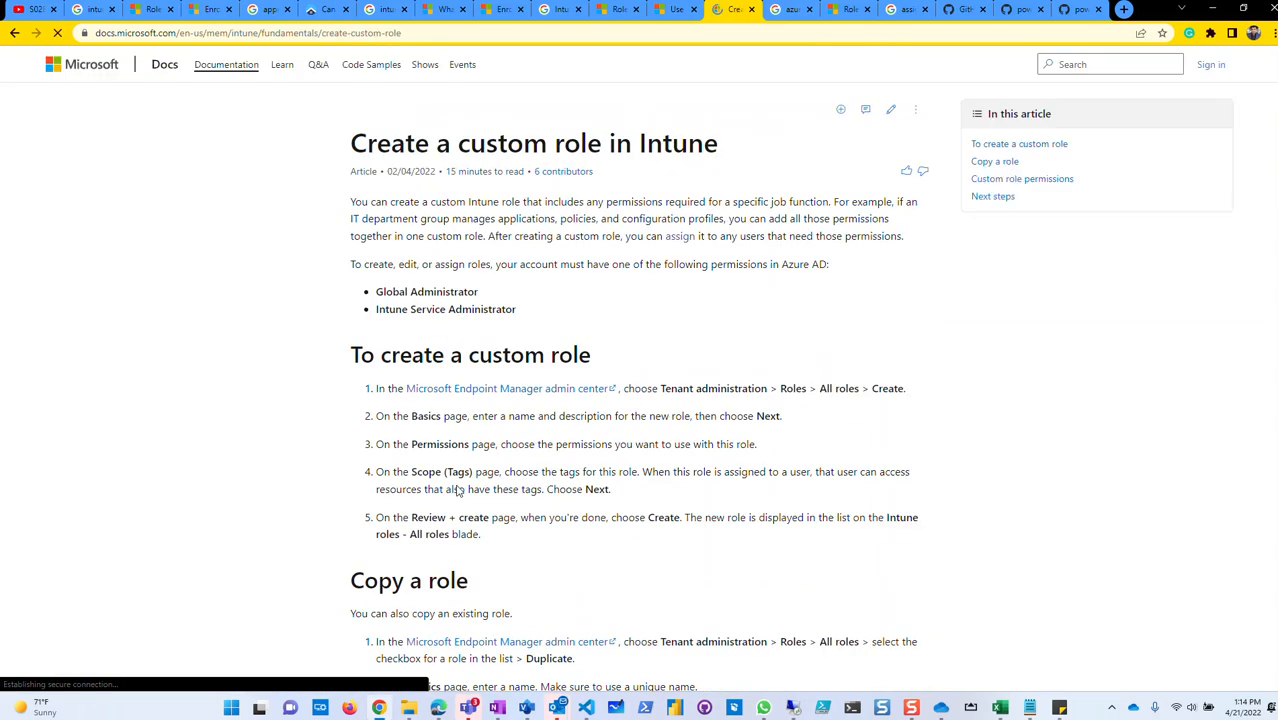
# Scroll through the Custom role permissions table, then open the 'Use scope tags' article.
pyautogui.scroll(-6, 418, 500)
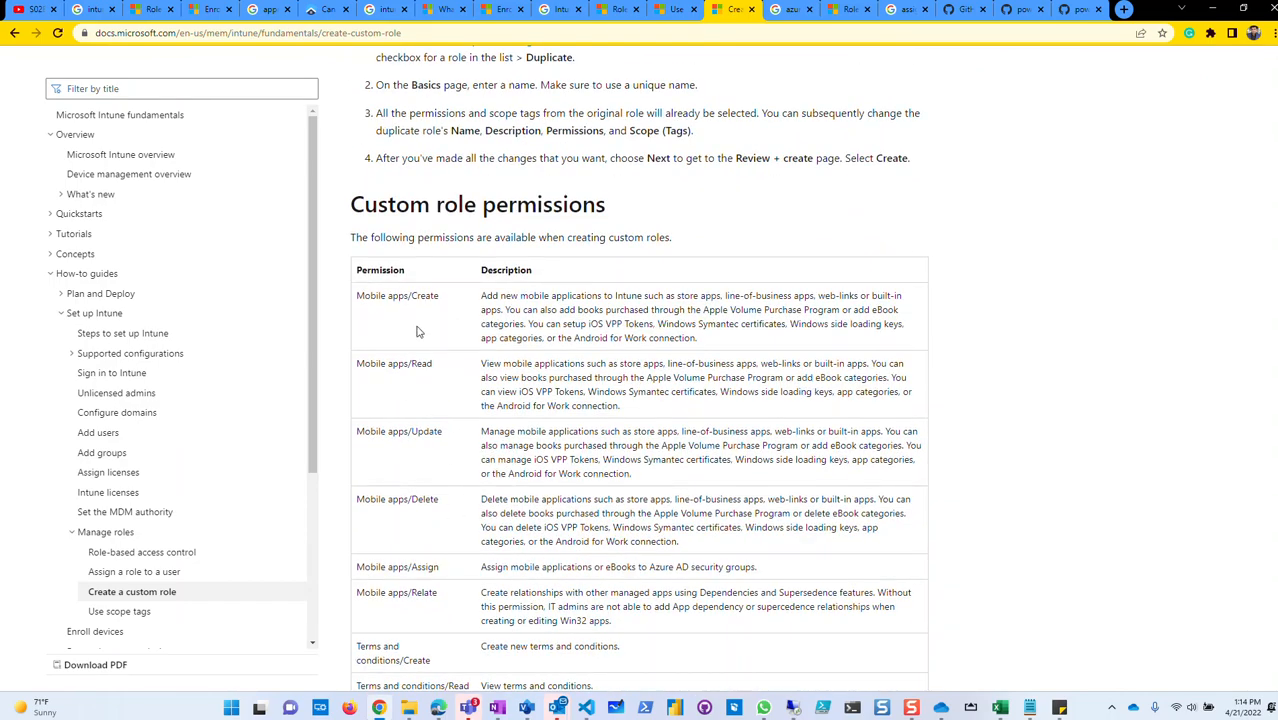
pyautogui.scroll(-3, 425, 331)
pyautogui.scroll(4, 442, 435)
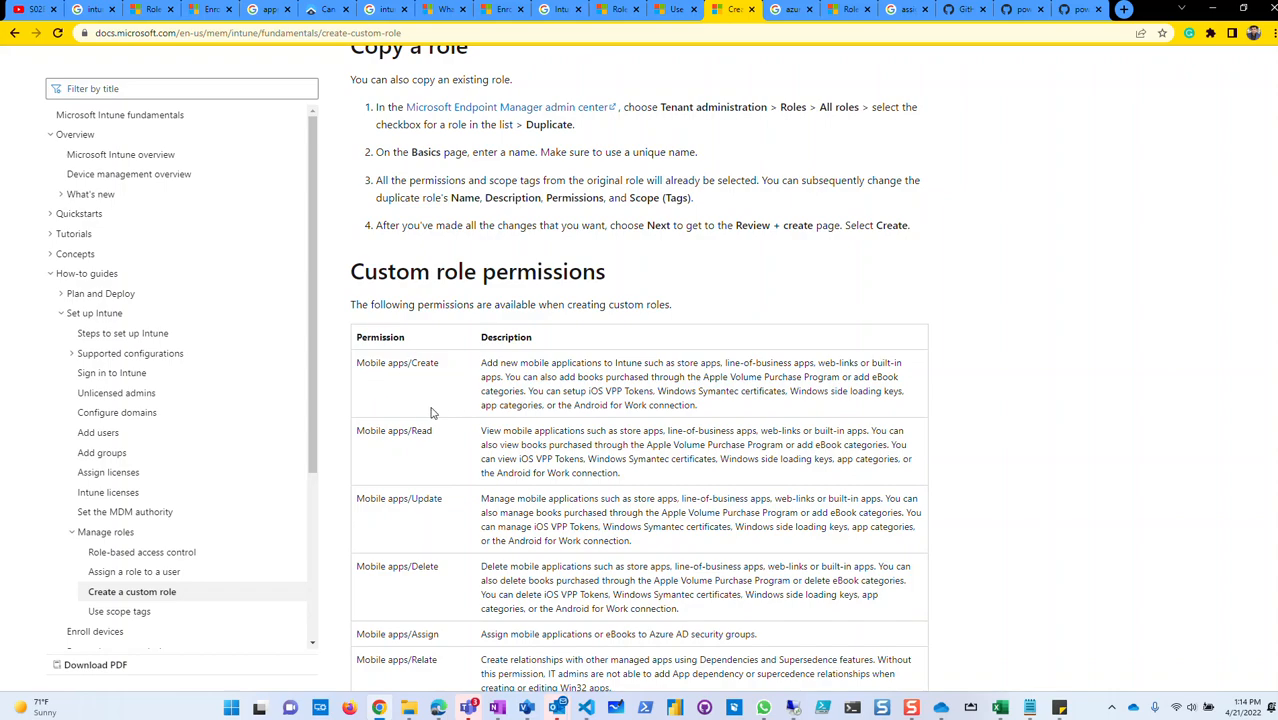
pyautogui.scroll(-3, 434, 411)
pyautogui.scroll(-7, 423, 502)
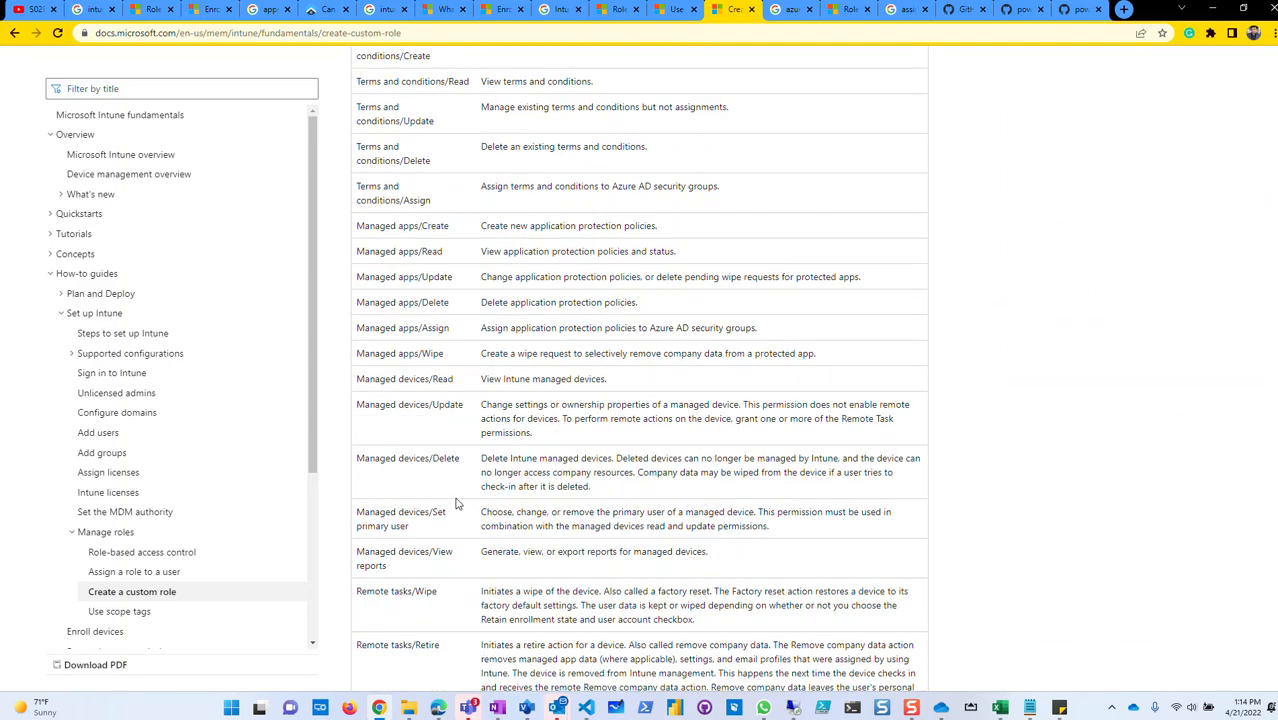
pyautogui.scroll(-20, 458, 486)
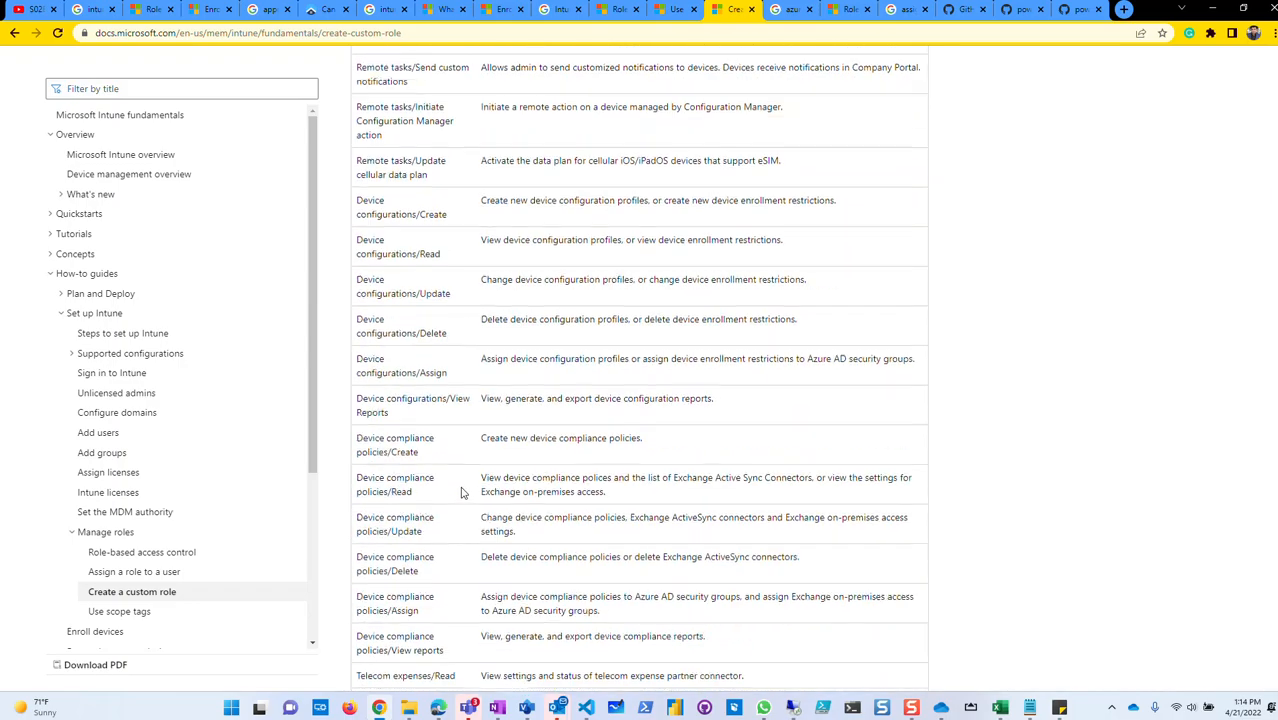
pyautogui.scroll(-15, 461, 485)
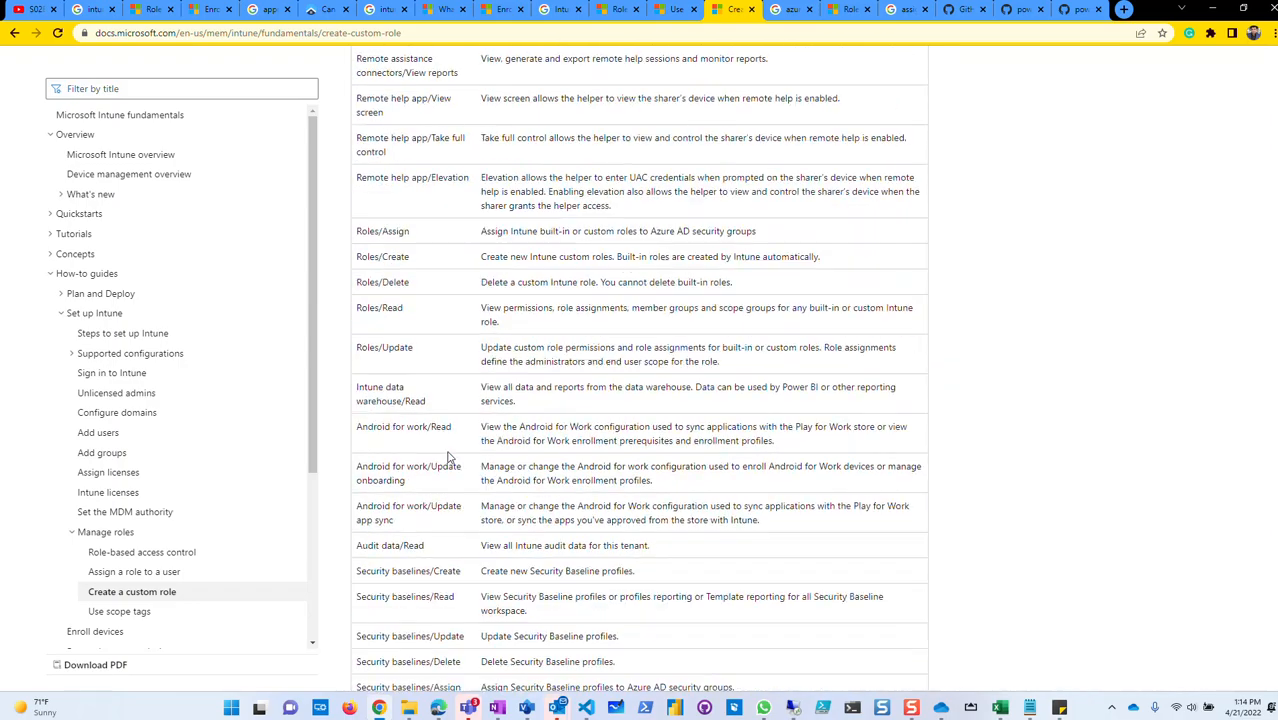
pyautogui.scroll(-20, 407, 444)
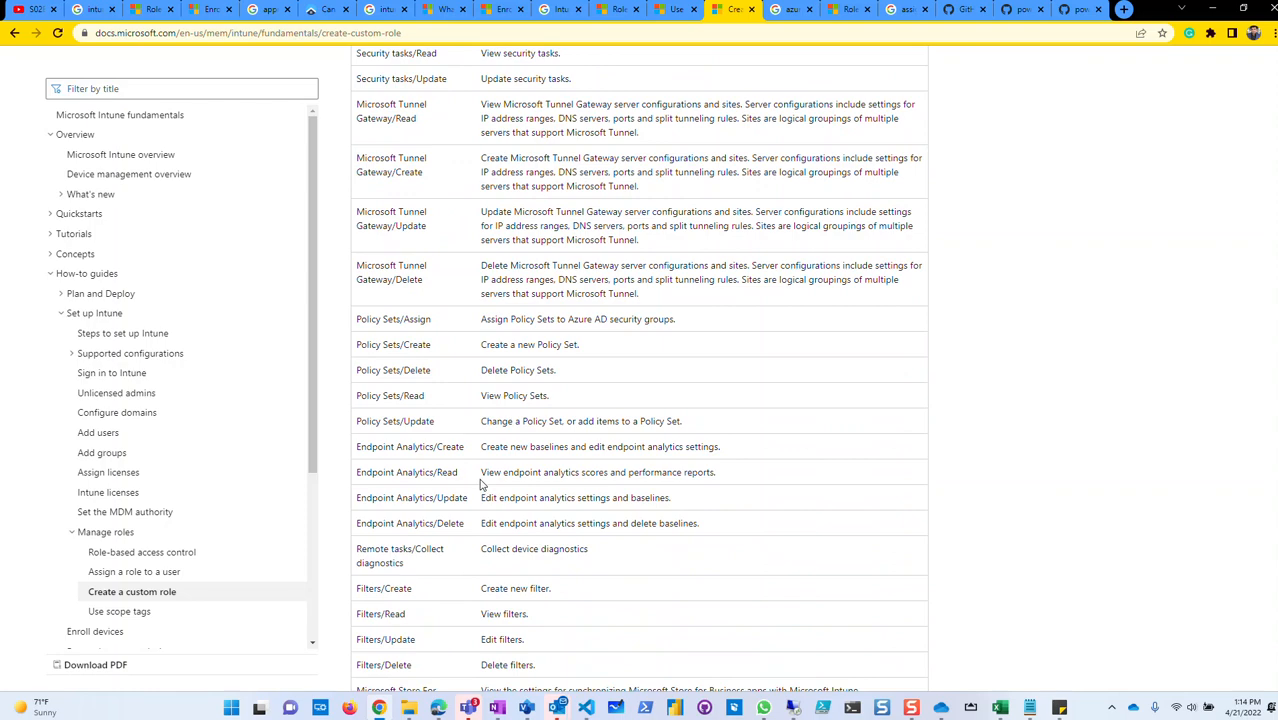
pyautogui.scroll(-1, 455, 459)
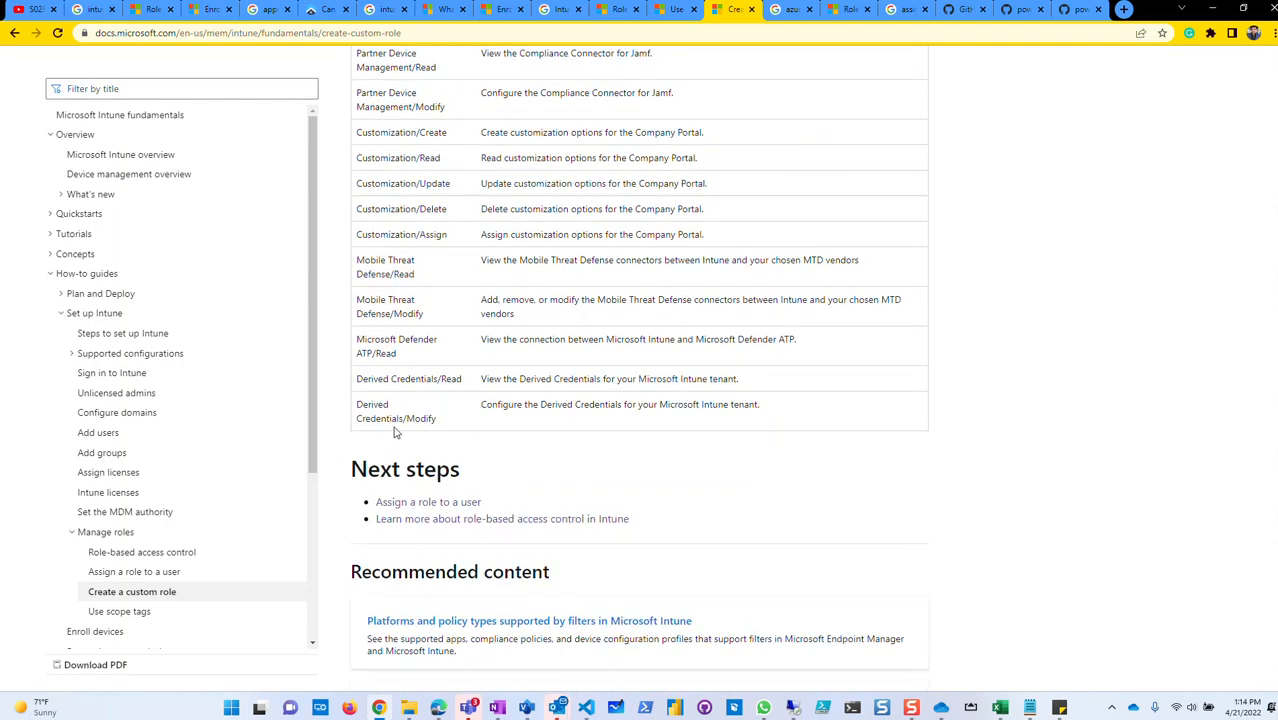
pyautogui.click(124, 611)
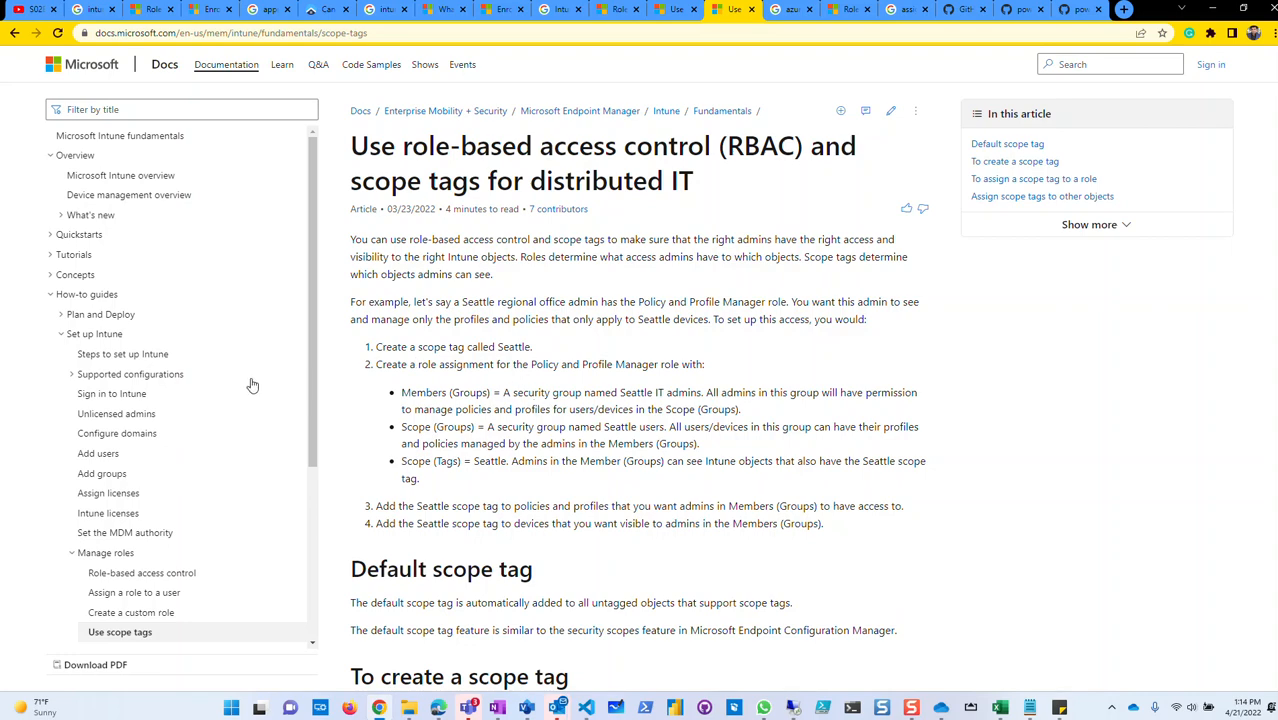
# Scroll the scope tag article down to 'To assign a scope tag to a role'.
pyautogui.scroll(-4, 485, 435)
pyautogui.scroll(-4, 495, 447)
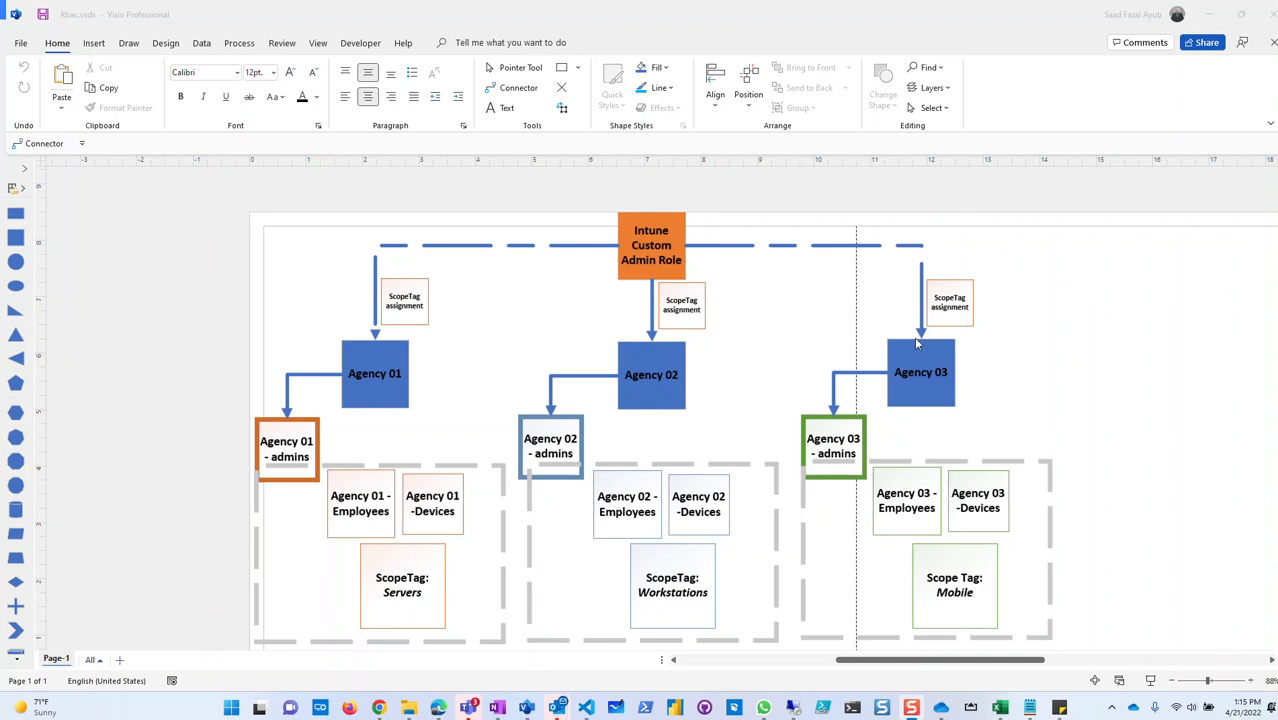
# Scroll the Rbac.vsdx diagram down to the legend of agency groups, helpdesk users and demo users.
pyautogui.scroll(-3, 851, 449)
pyautogui.scroll(-3, 790, 394)
pyautogui.scroll(7, 836, 382)
pyautogui.scroll(2, 389, 370)
pyautogui.scroll(-2, 389, 370)
pyautogui.scroll(-6, 745, 350)
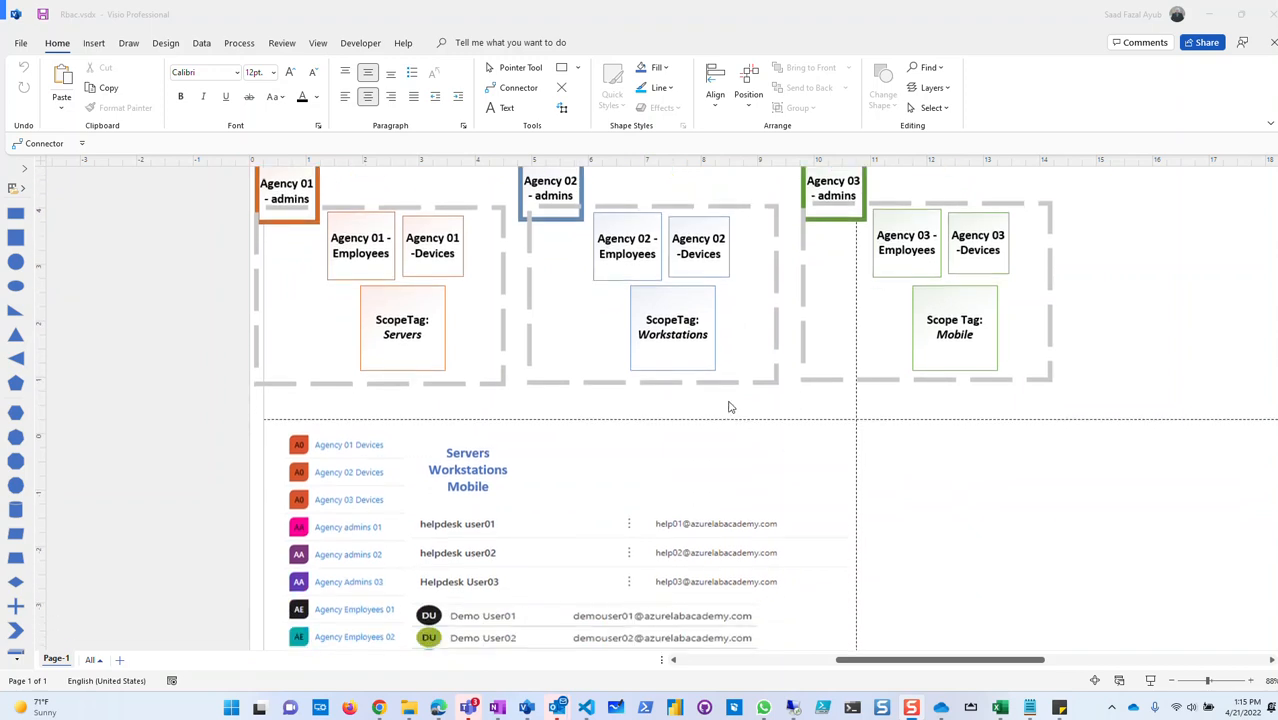
pyautogui.scroll(-1, 389, 505)
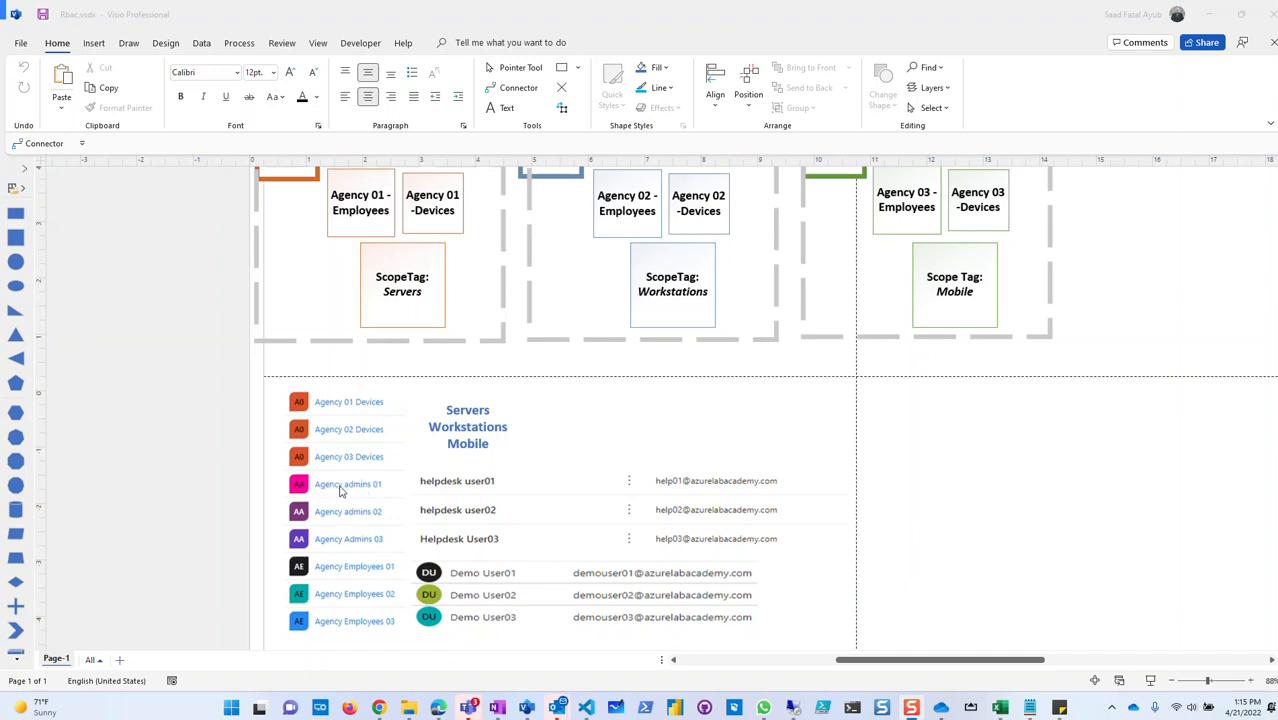
pyautogui.scroll(3, 364, 497)
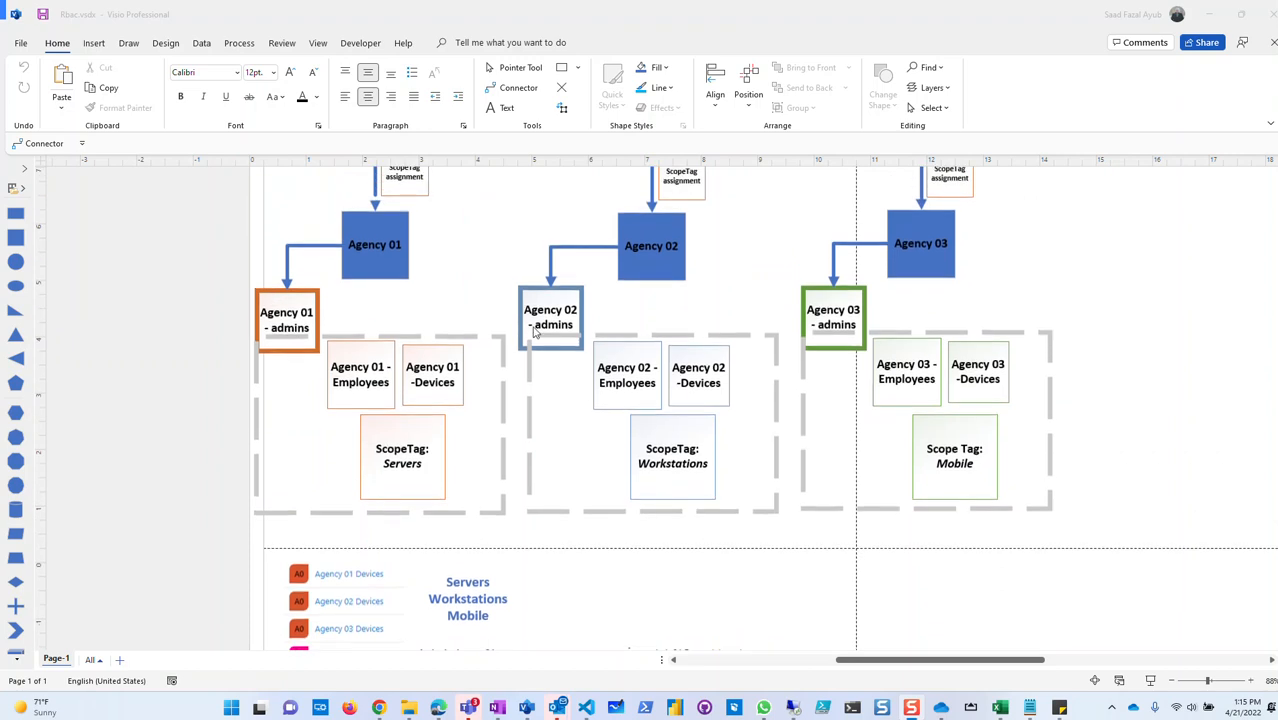
pyautogui.scroll(-3, 758, 412)
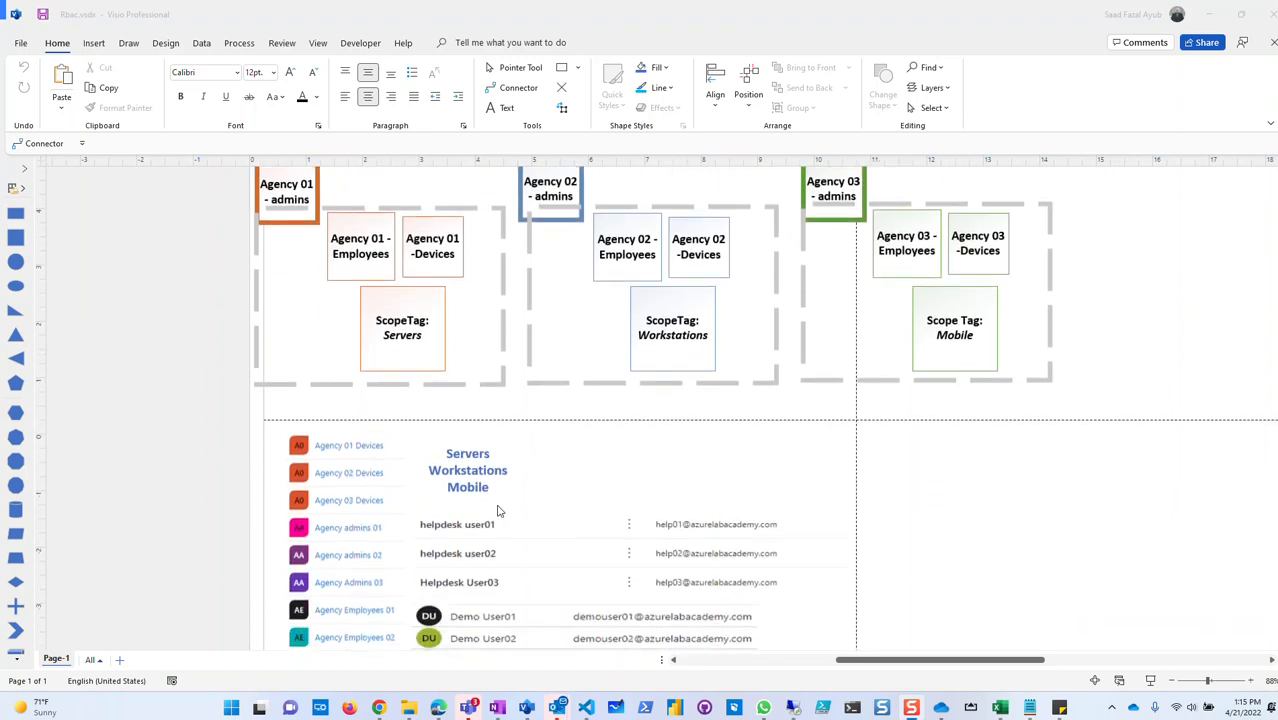
pyautogui.scroll(-1, 326, 488)
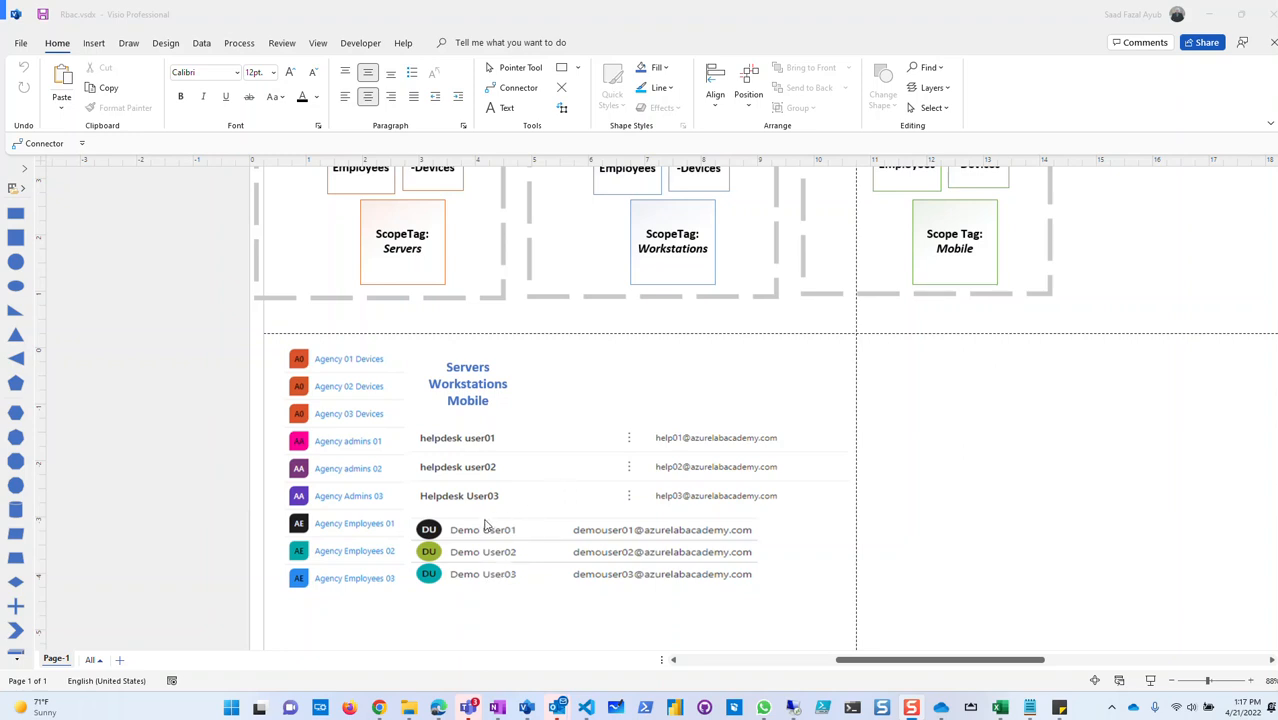
# Scroll back up to the Agency boxes, then switch to the remote Intune session.
pyautogui.scroll(2, 450, 522)
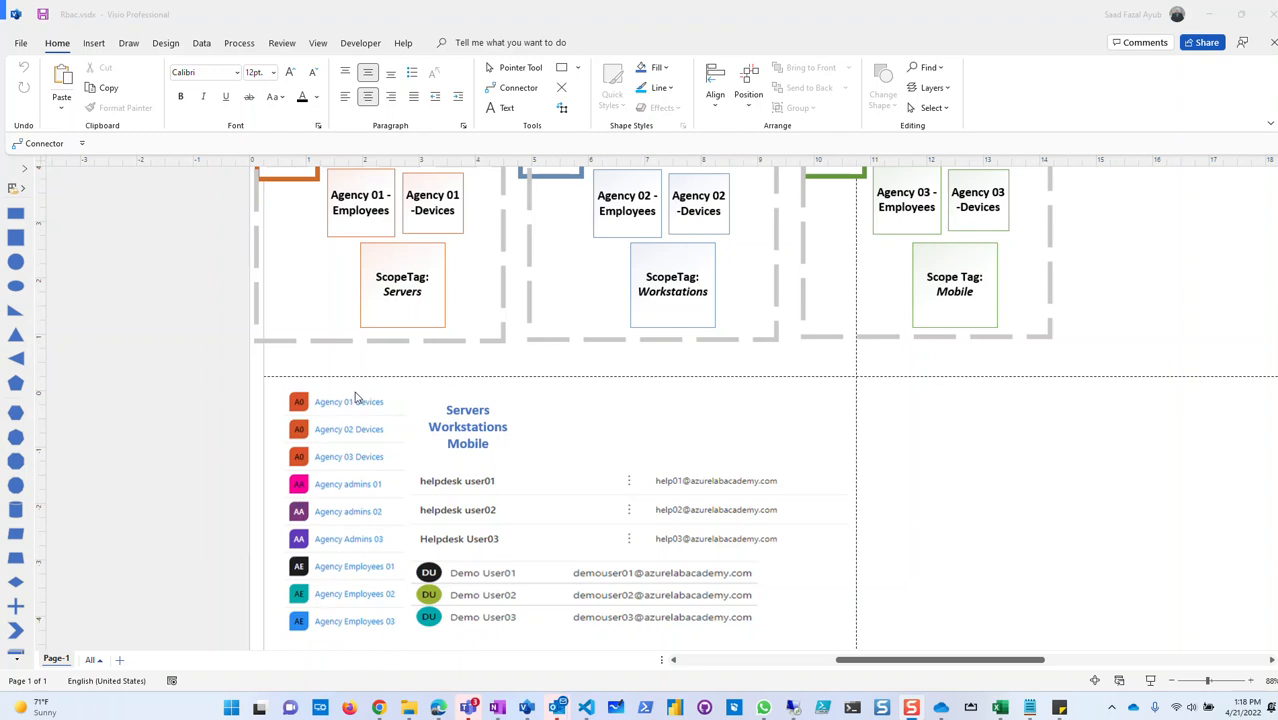
pyautogui.scroll(3, 564, 521)
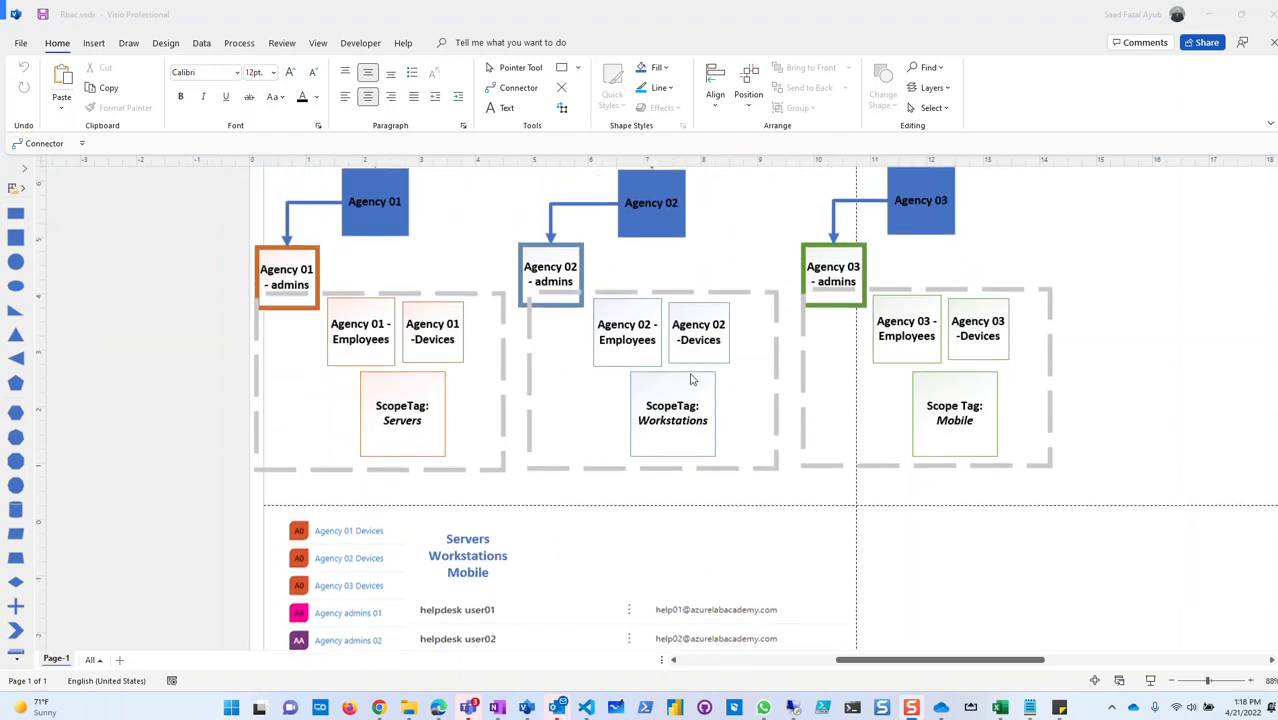
pyautogui.click(793, 707)
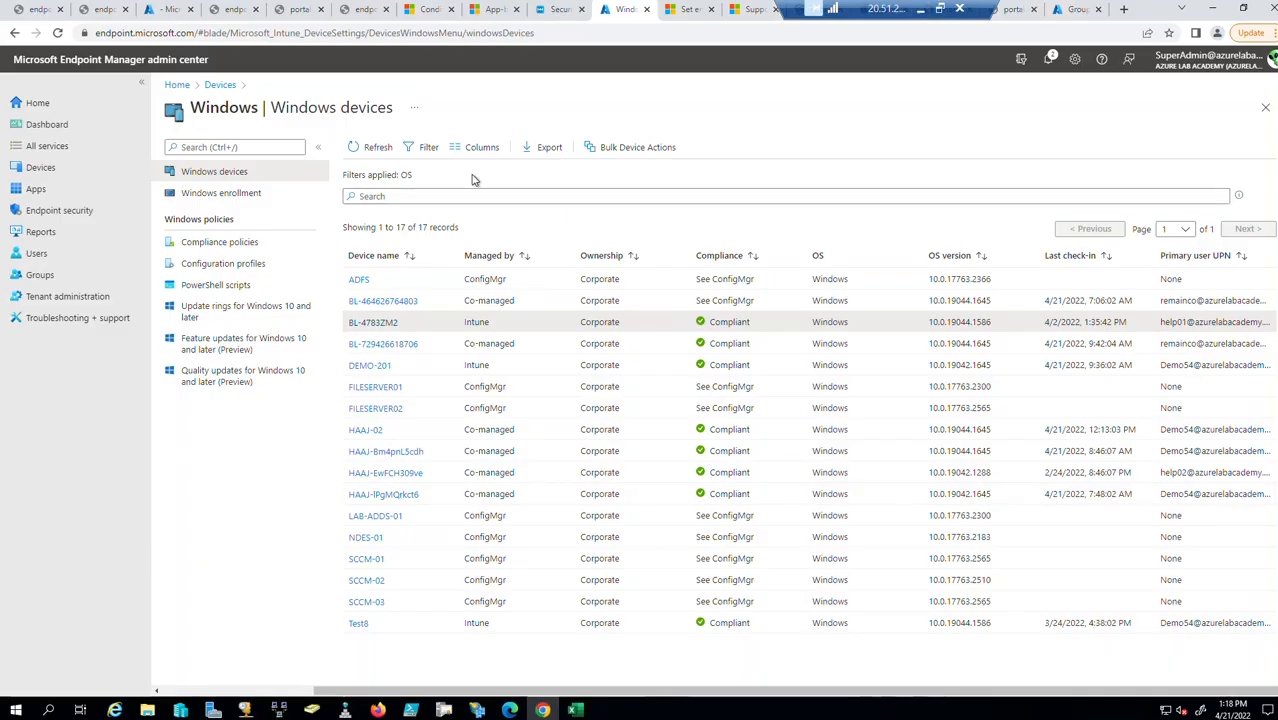
# List all 19 enrolled devices and open the personally owned Android work profile device.
pyautogui.moveTo(800, 10); pyautogui.dragTo(214, 10)
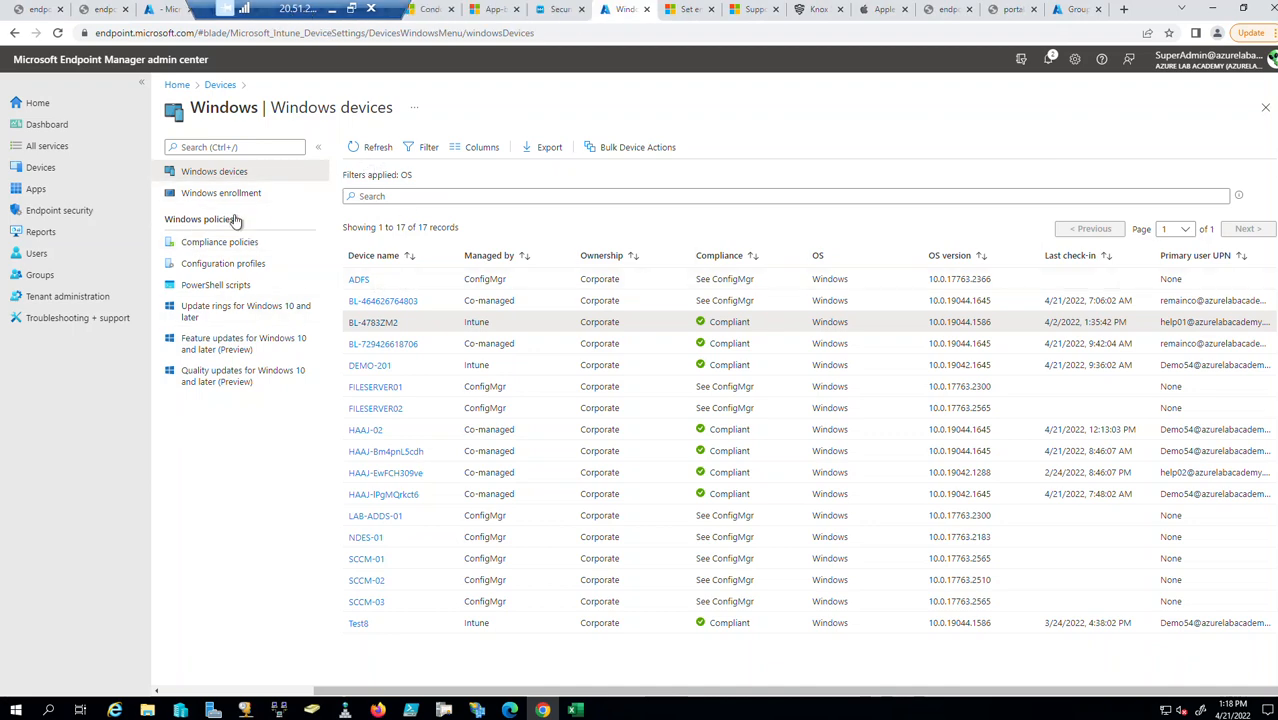
pyautogui.click(37, 170)
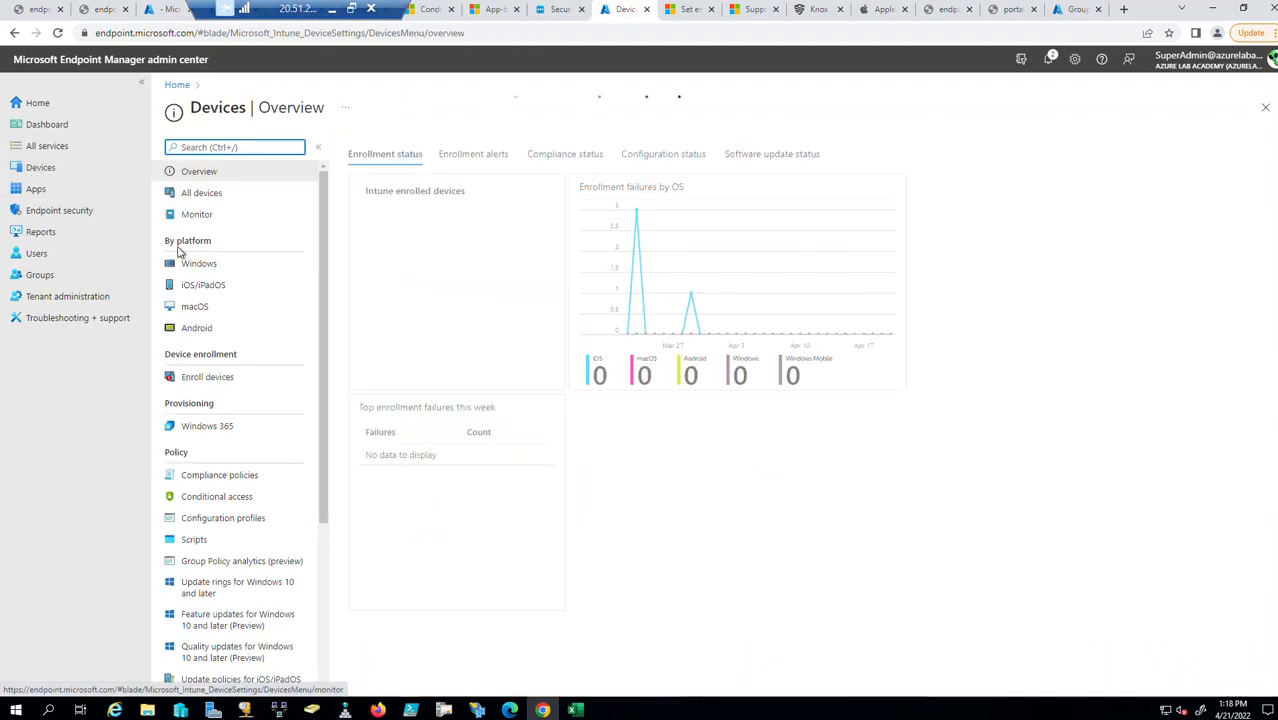
pyautogui.click(204, 196)
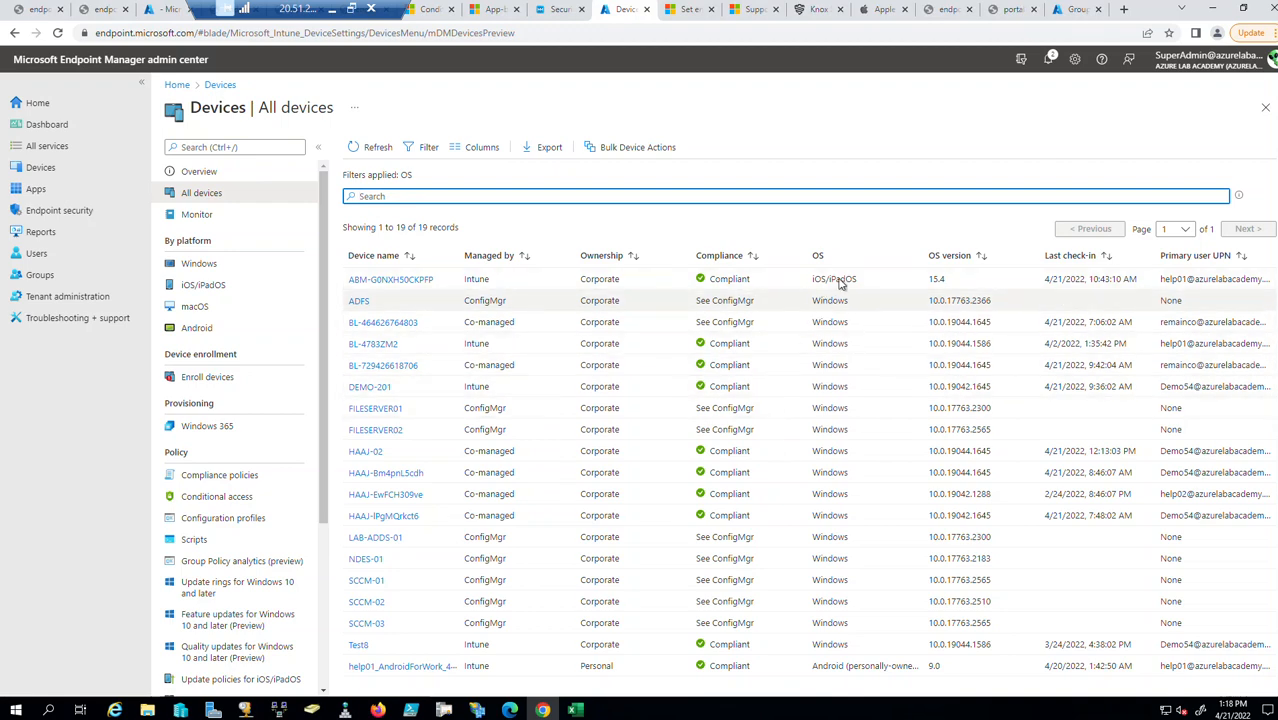
pyautogui.moveTo(880, 283); pyautogui.dragTo(790, 277)
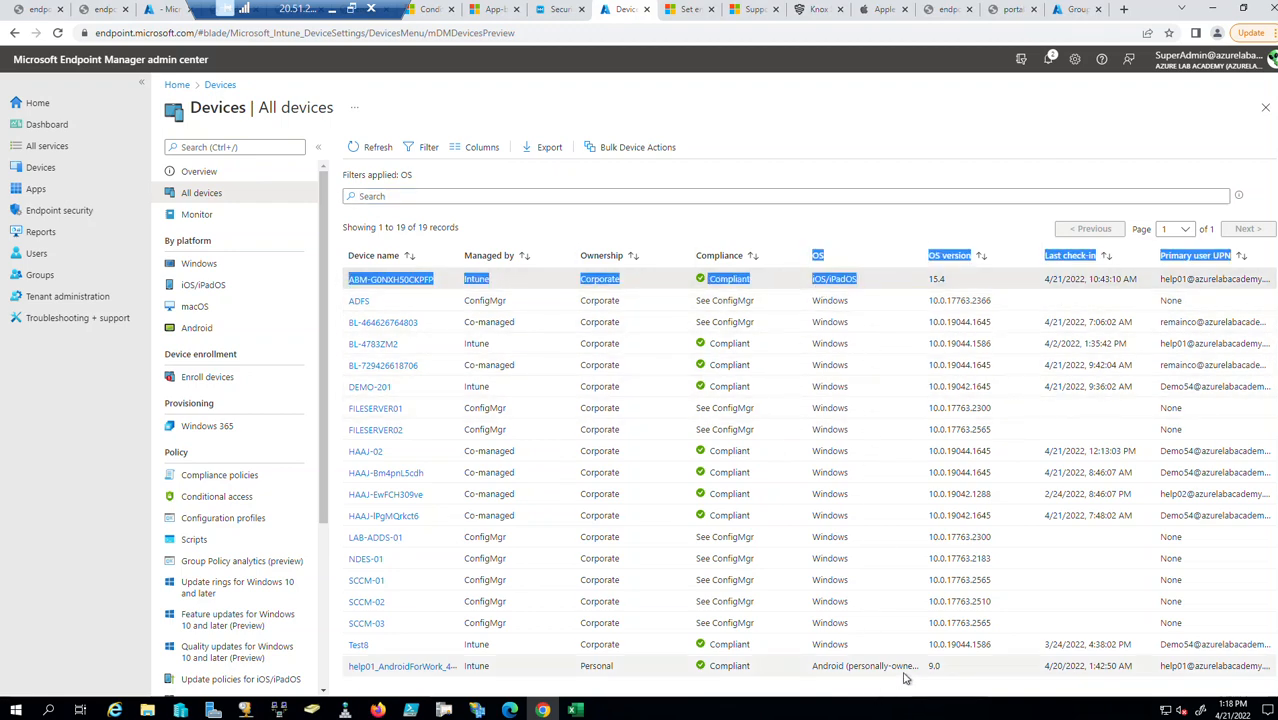
pyautogui.click(847, 666)
pyautogui.doubleClick(847, 666)
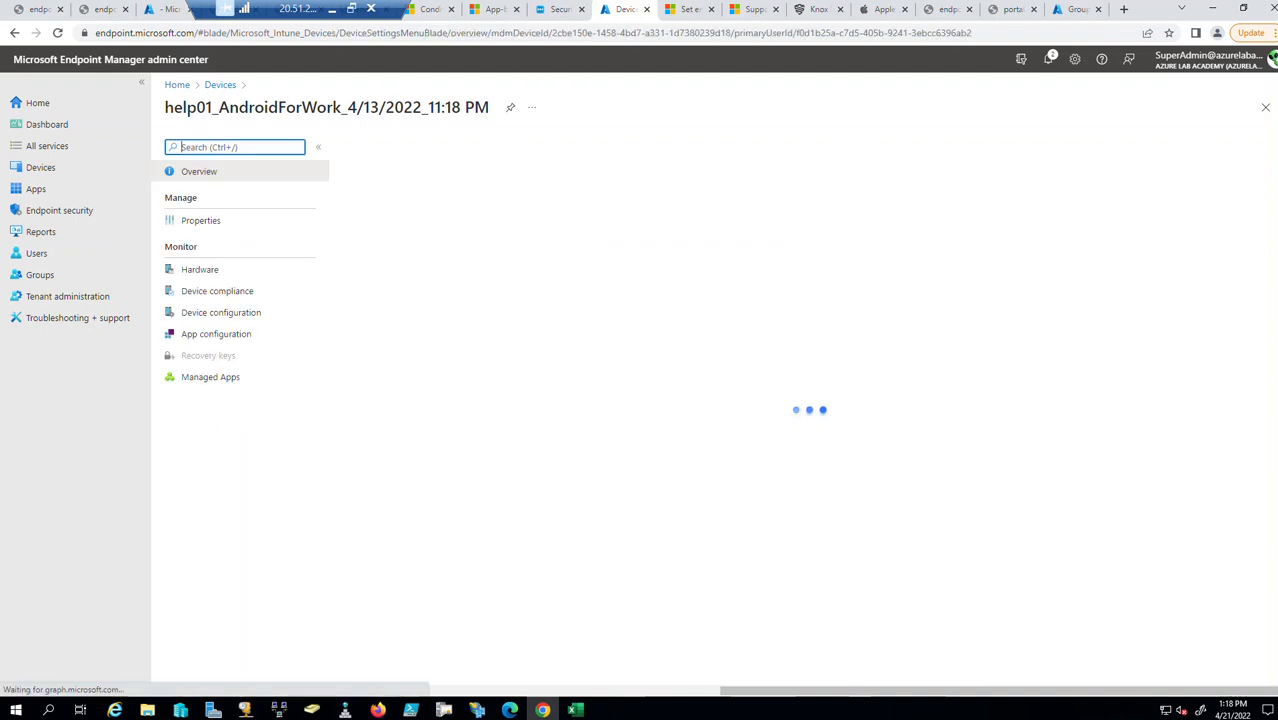
pyautogui.click(1266, 108)
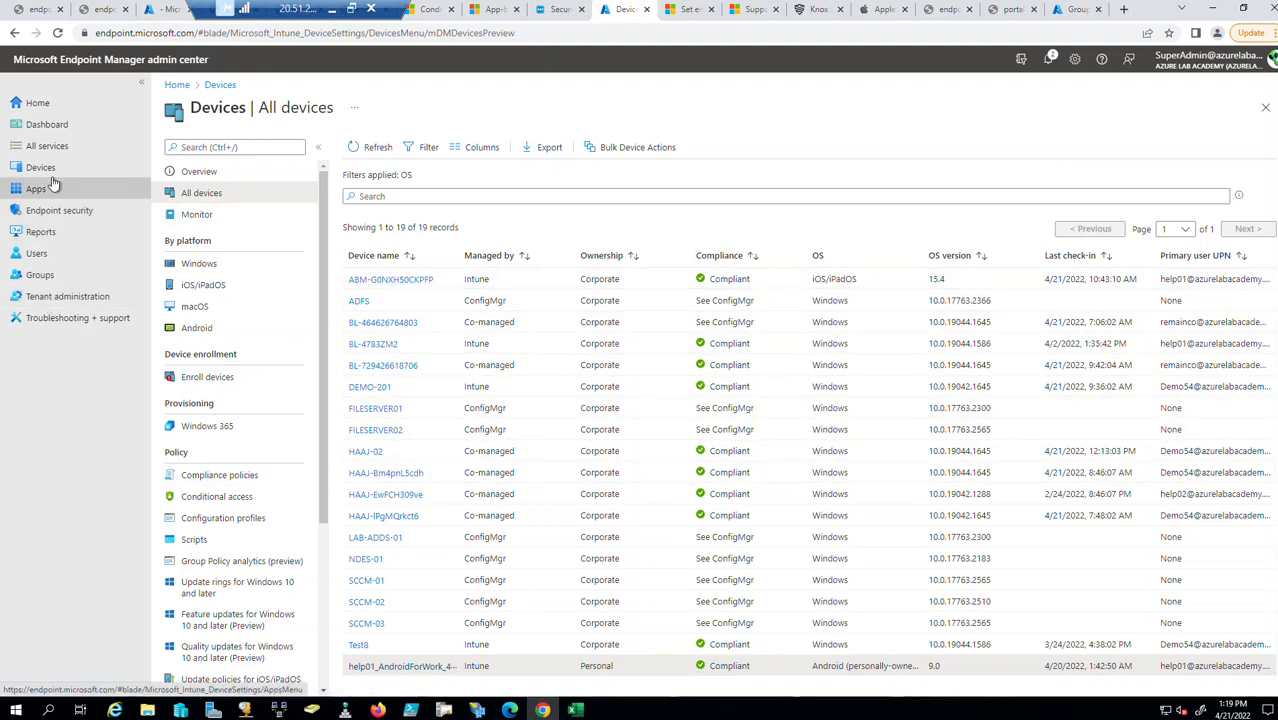
# Check the Windows devices list, then the iOS/iPadOS list with its one compliant 15.4 device.
pyautogui.click(200, 264)
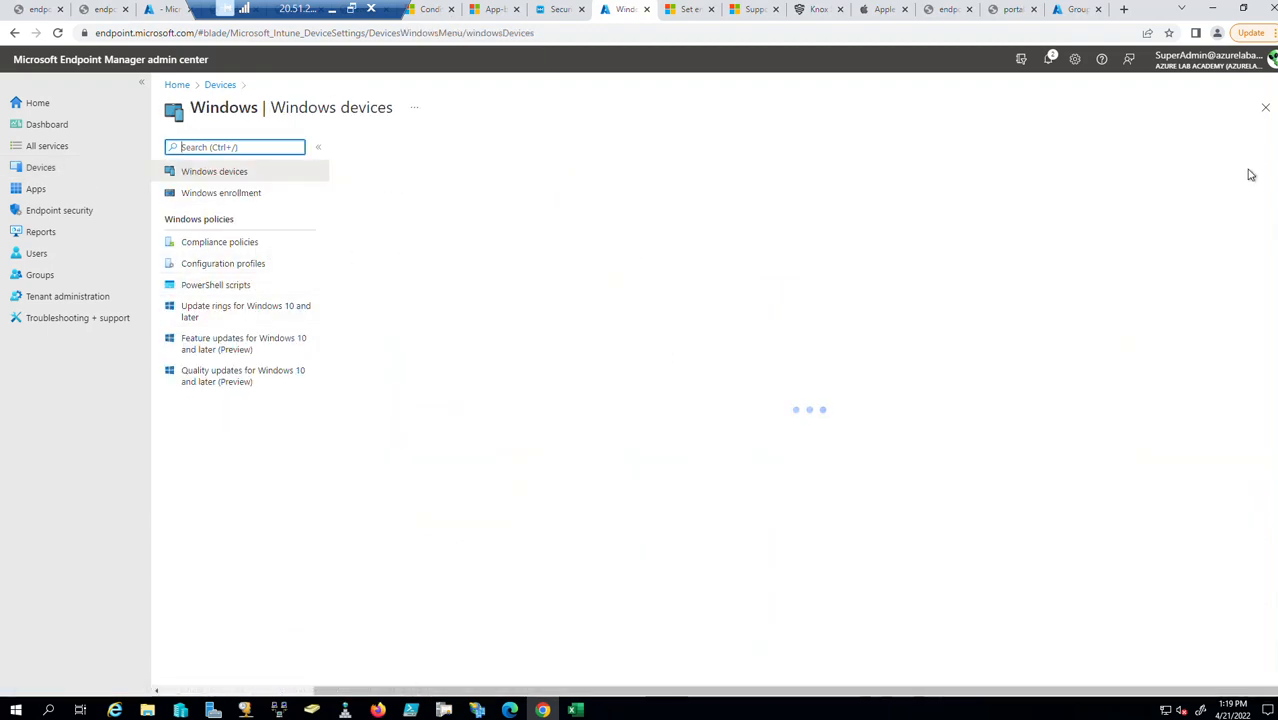
pyautogui.click(1268, 113)
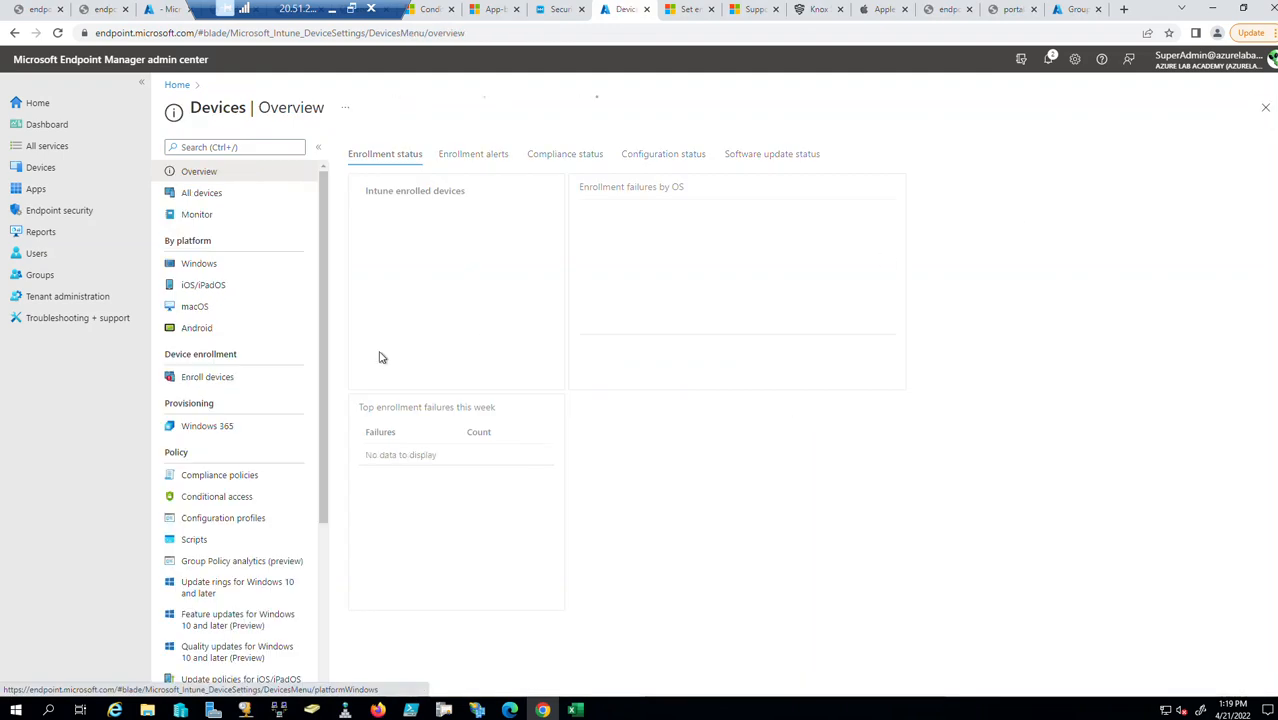
pyautogui.click(222, 268)
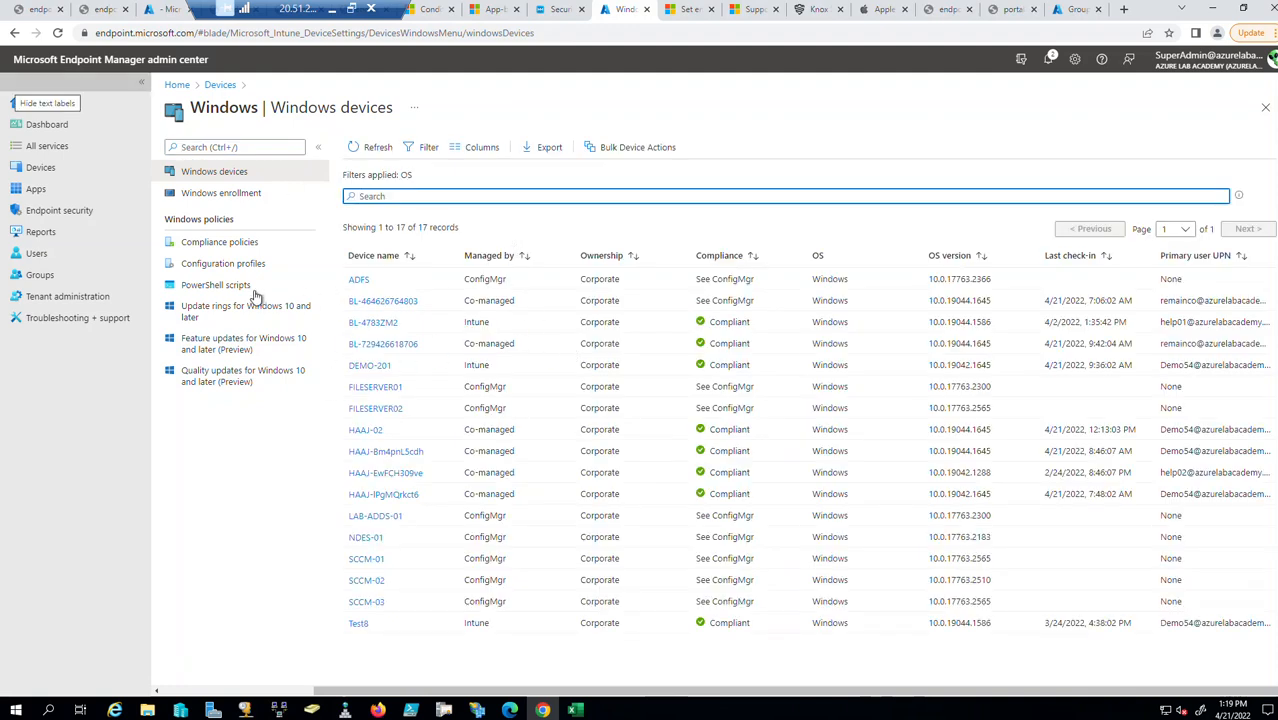
pyautogui.click(1265, 107)
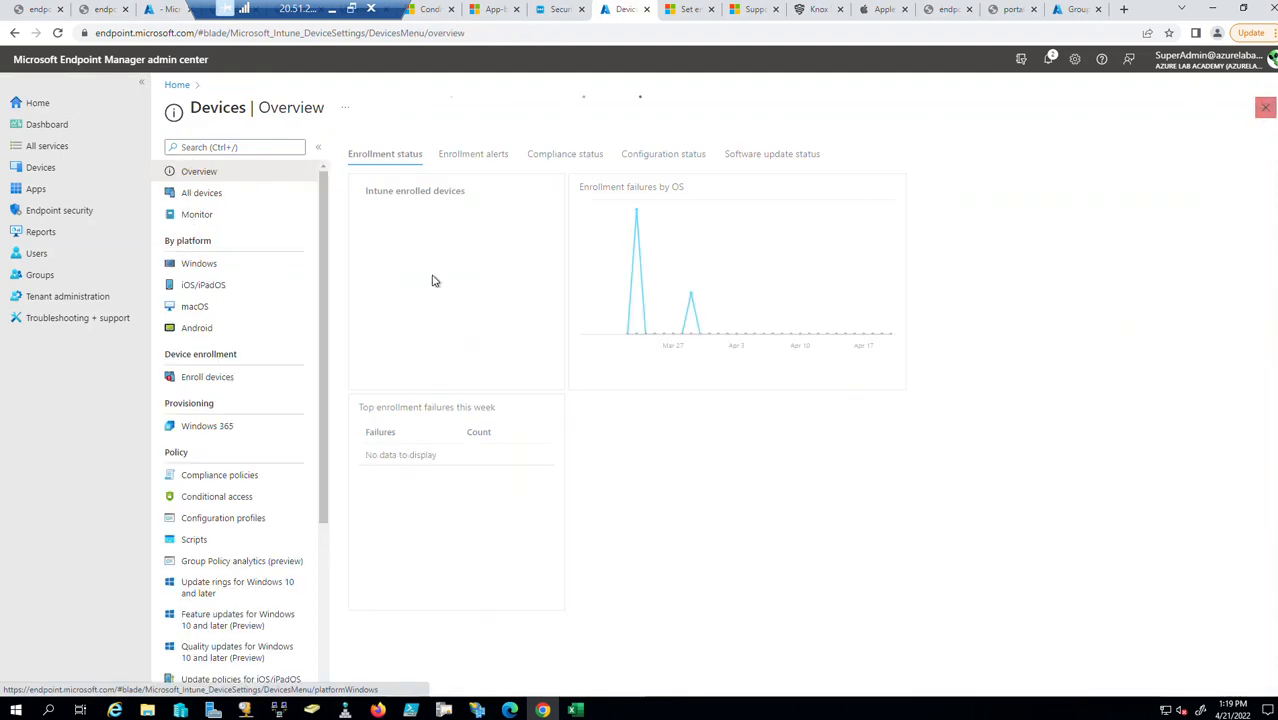
pyautogui.click(204, 285)
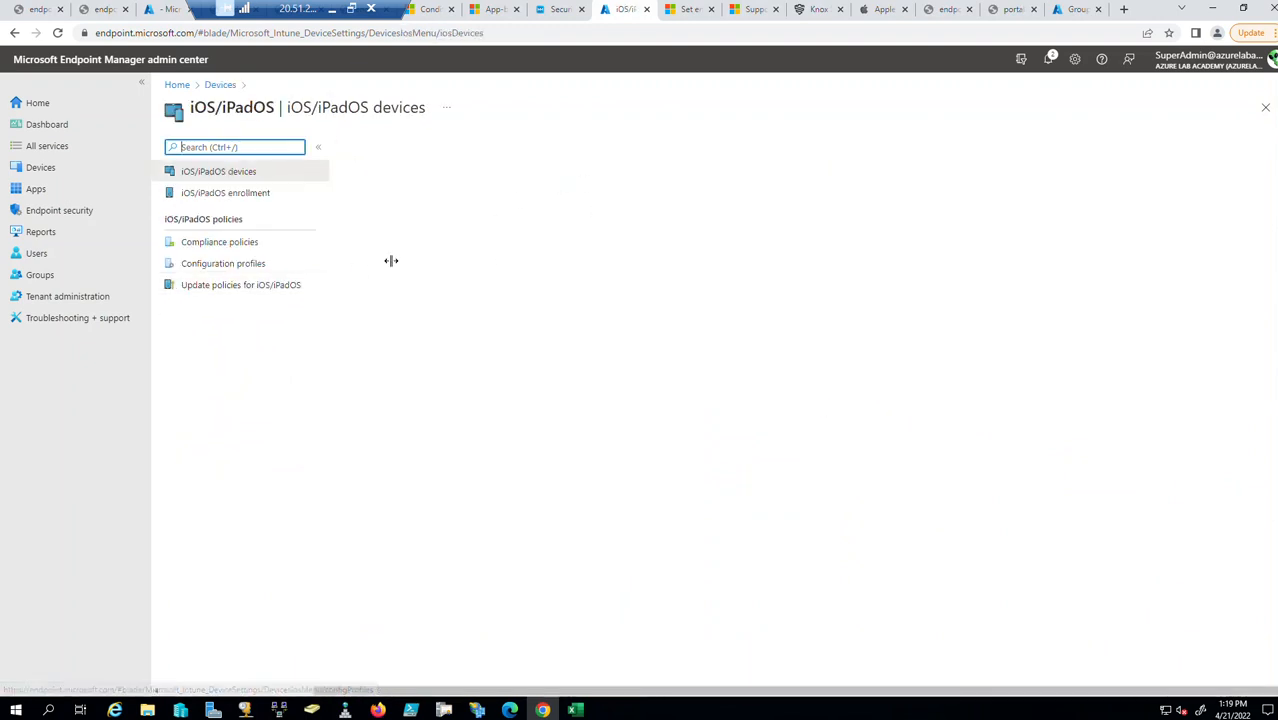
pyautogui.click(1265, 109)
# Open the single Android device's details from the Android devices list, then close both blades.
pyautogui.click(192, 328)
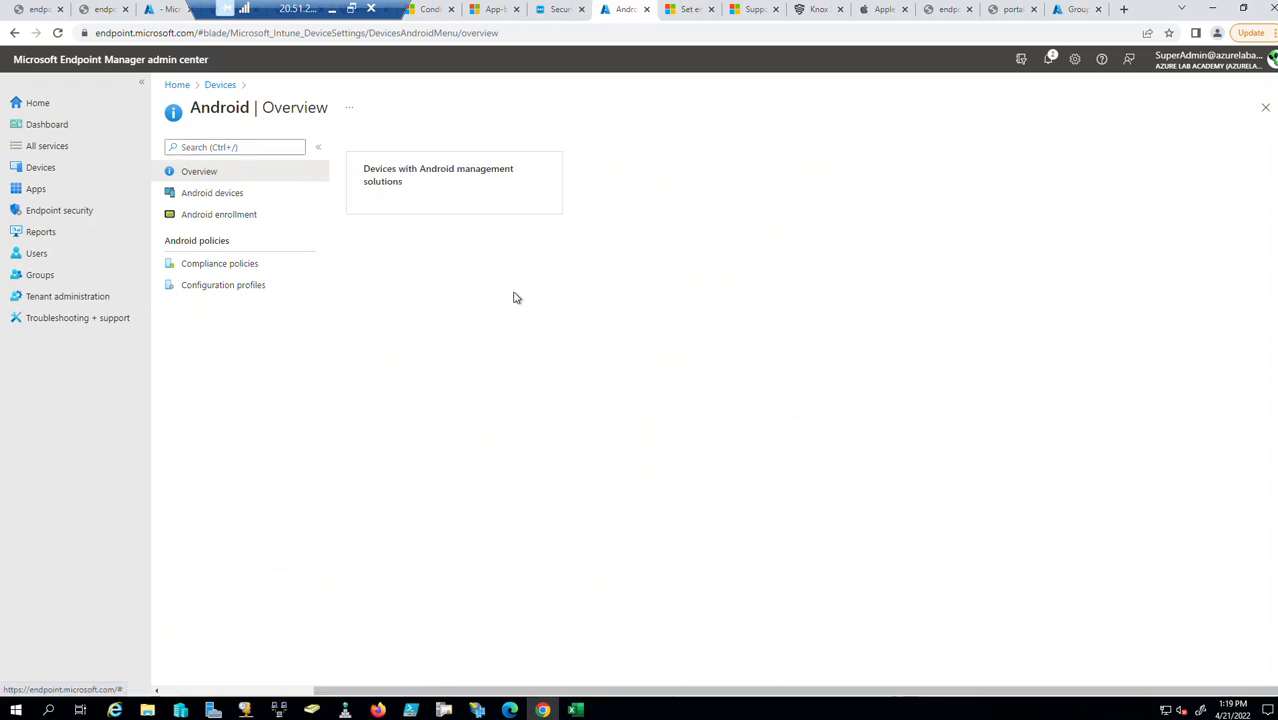
pyautogui.click(239, 224)
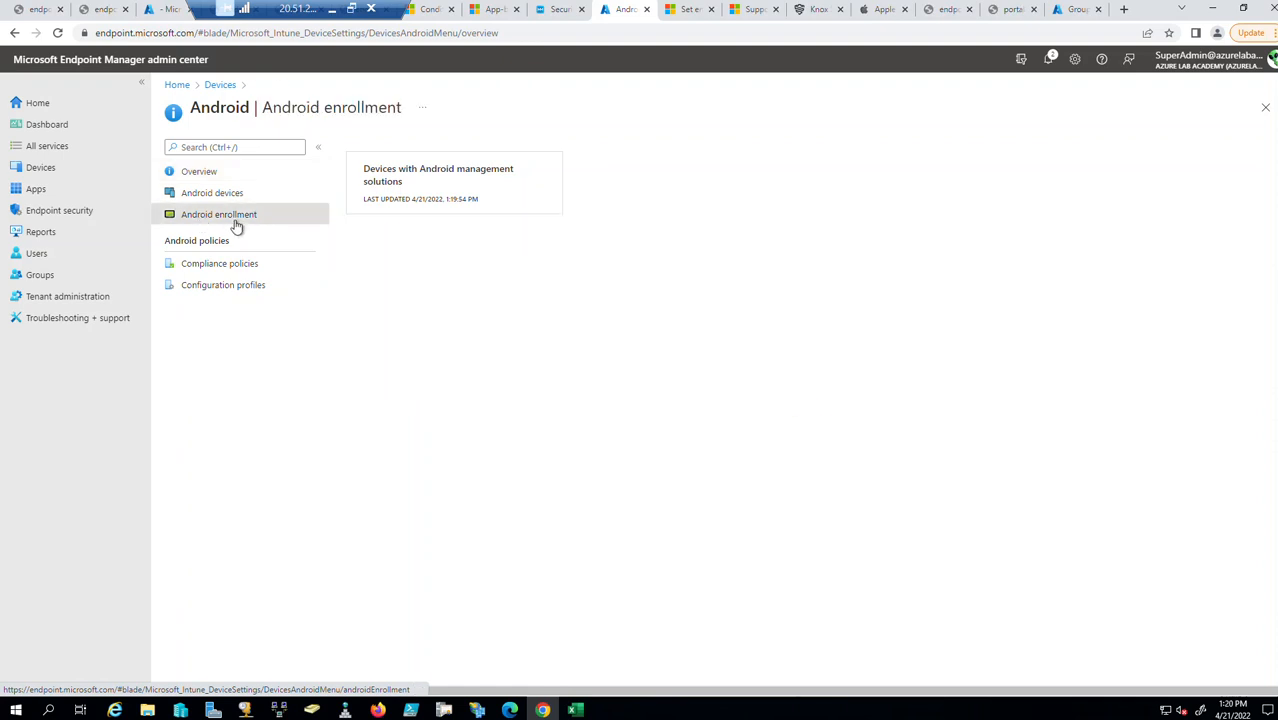
pyautogui.click(234, 195)
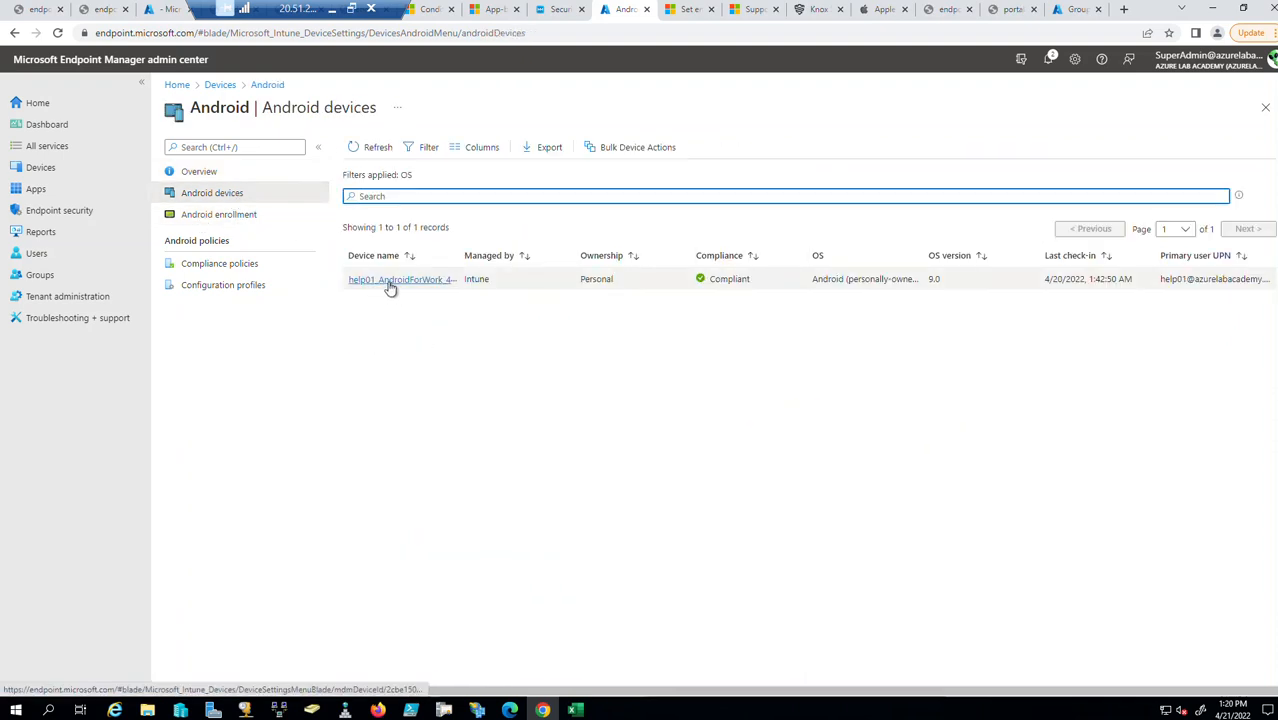
pyautogui.click(390, 283)
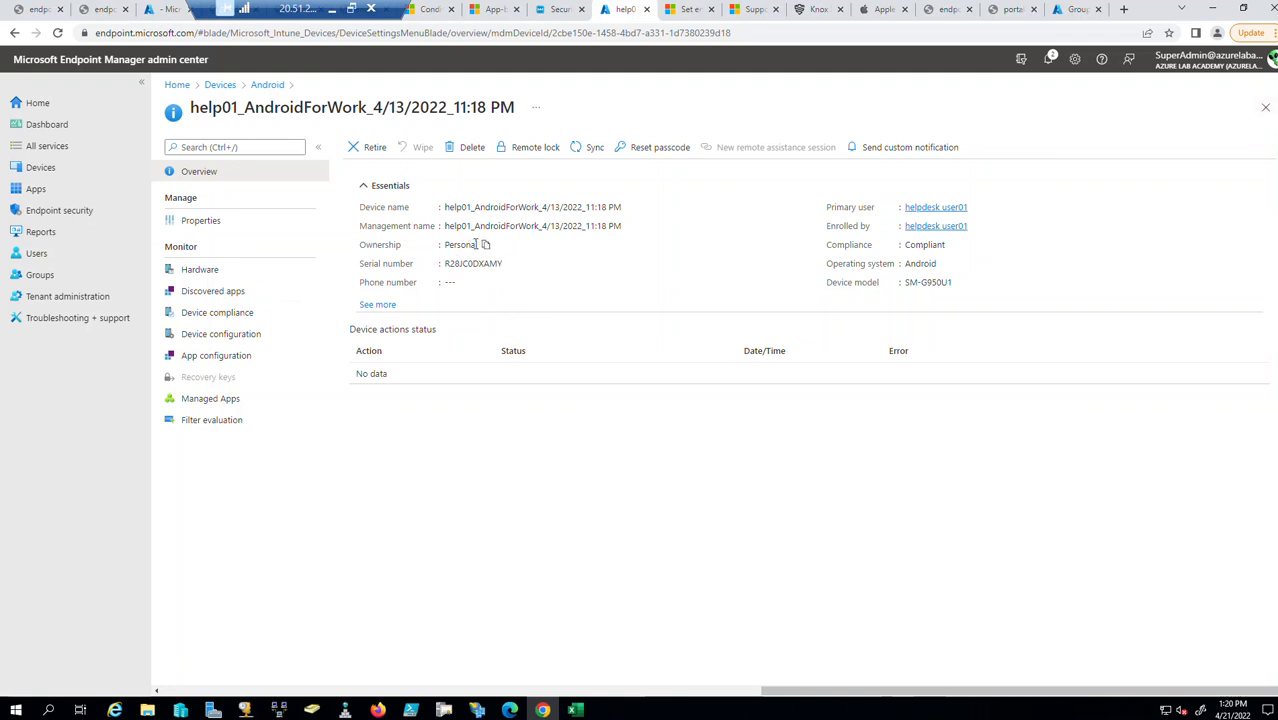
pyautogui.click(1266, 108)
pyautogui.click(1265, 107)
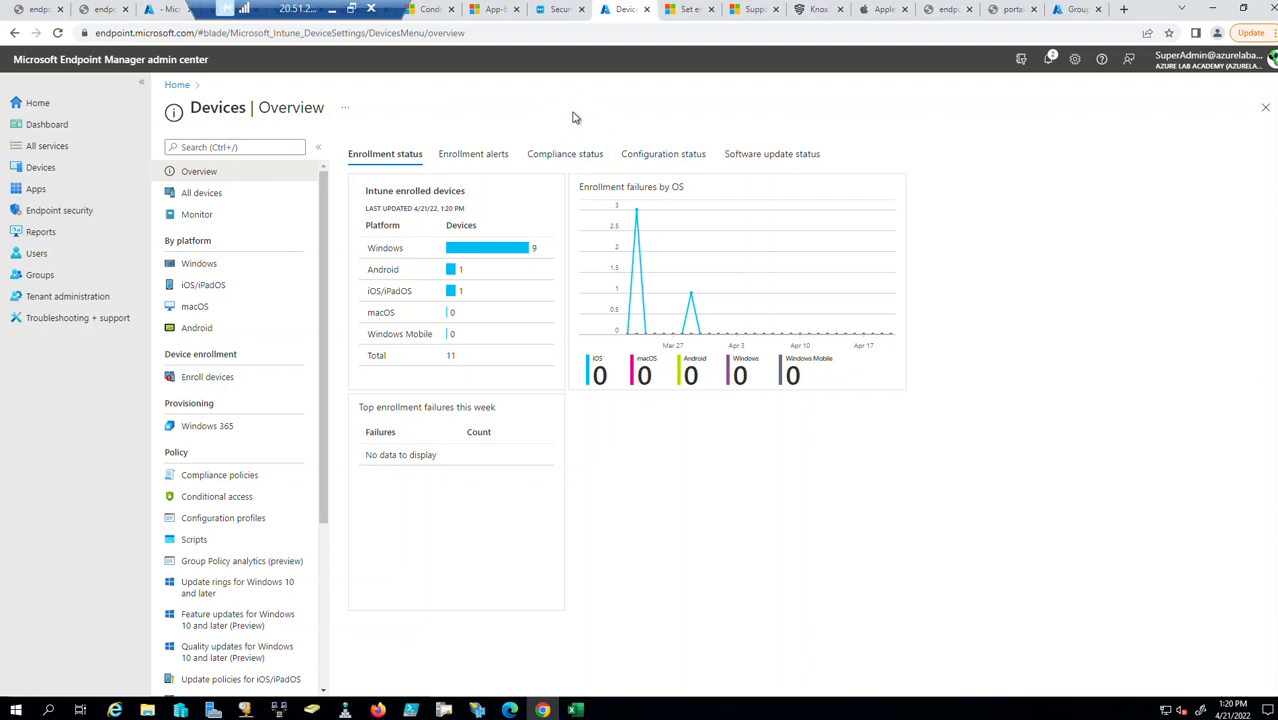
# Refresh the Azure groups list and sort the nine agency groups by name, ascending.
pyautogui.click(1076, 8)
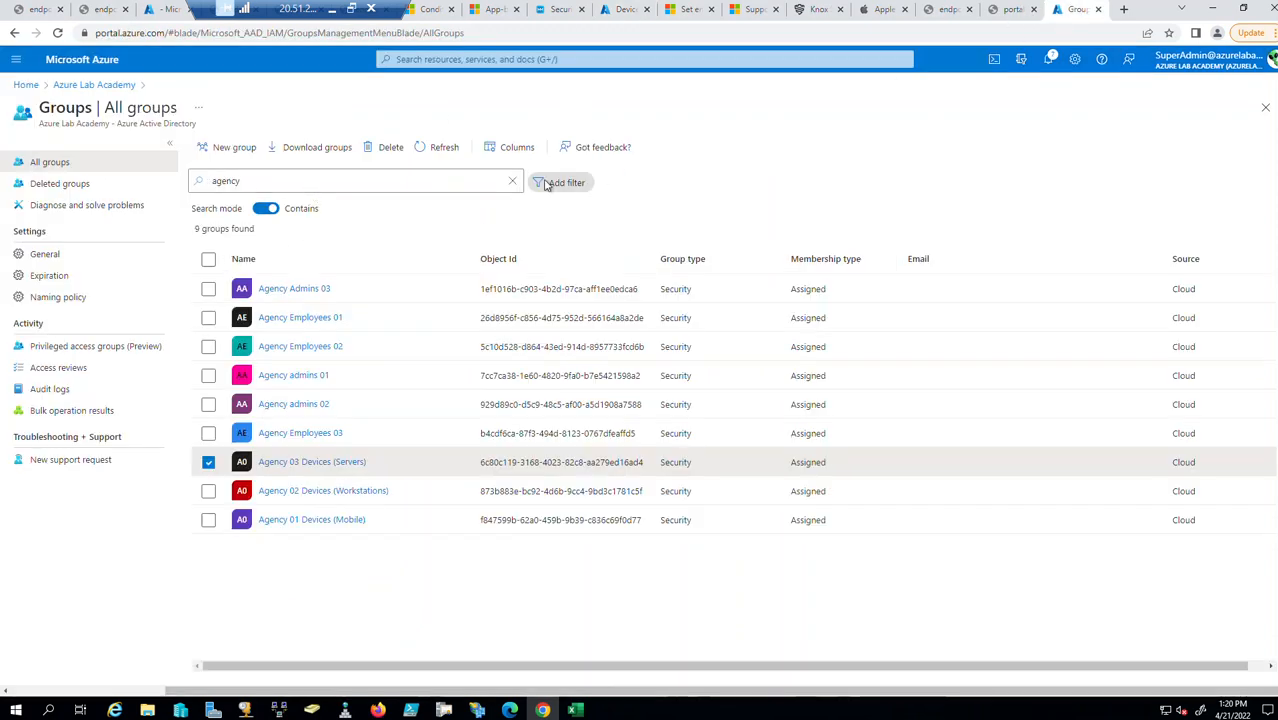
pyautogui.click(428, 152)
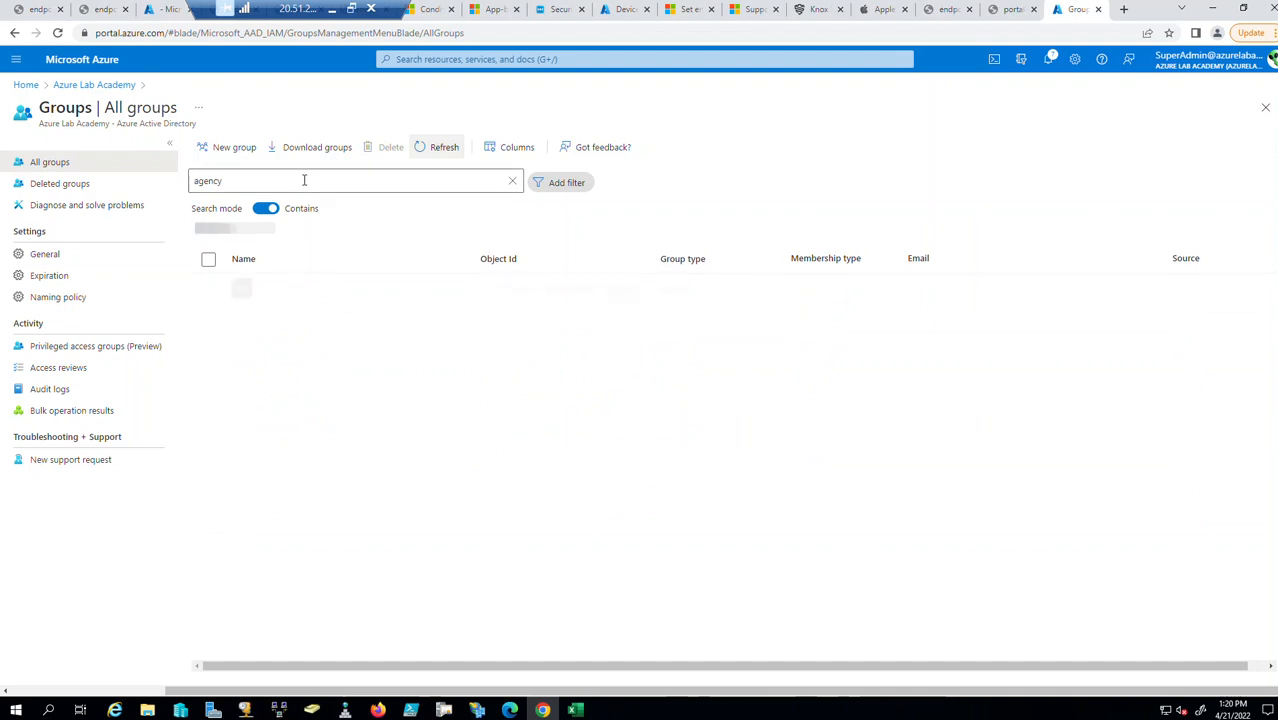
pyautogui.click(249, 261)
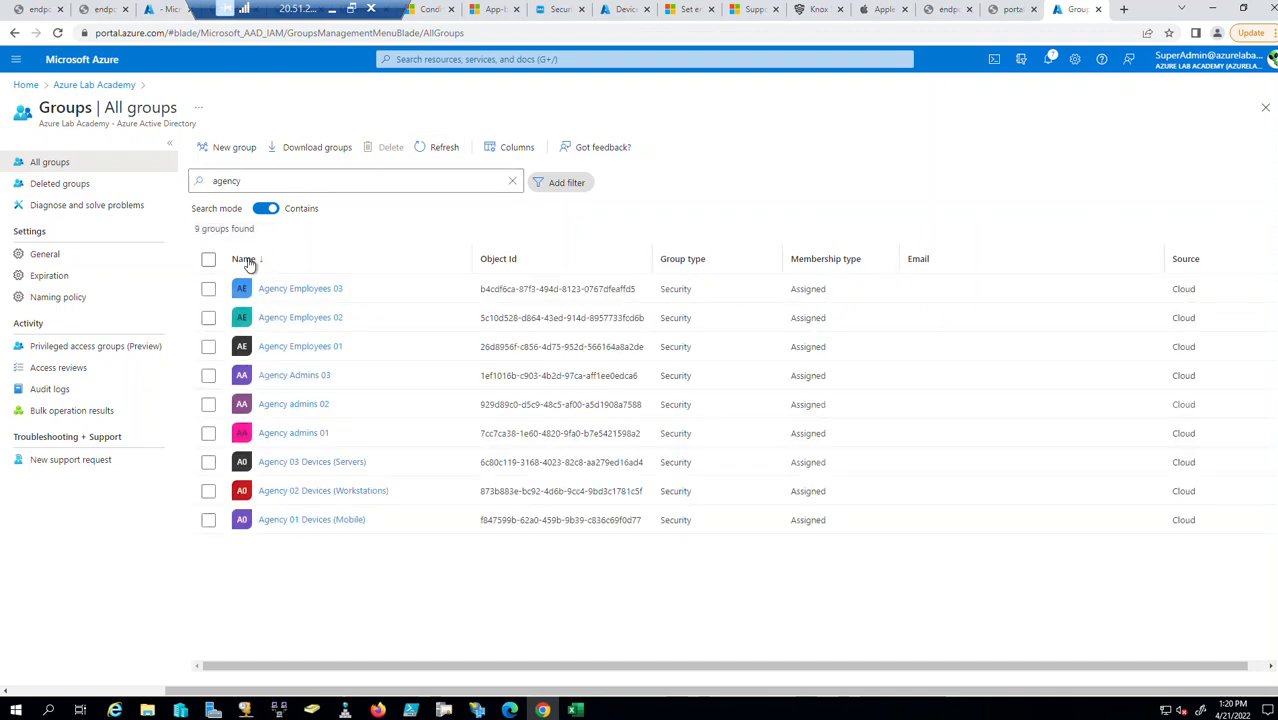
pyautogui.click(240, 260)
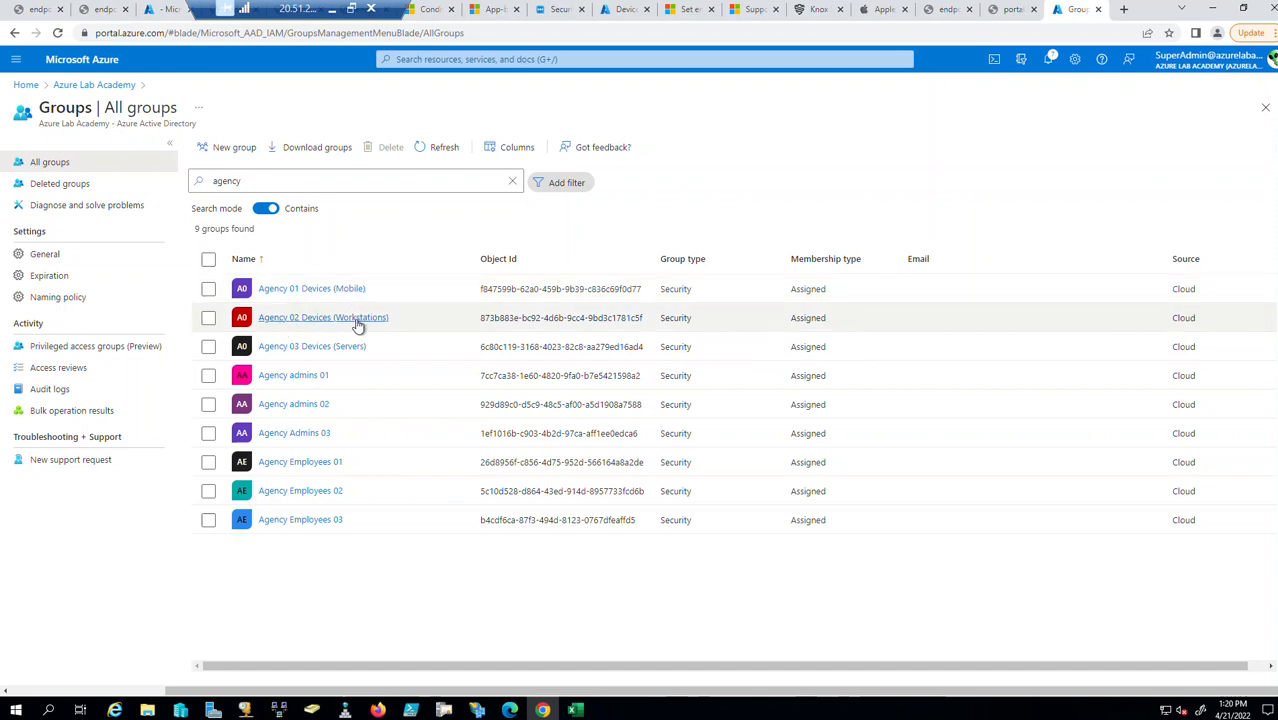
pyautogui.click(318, 378)
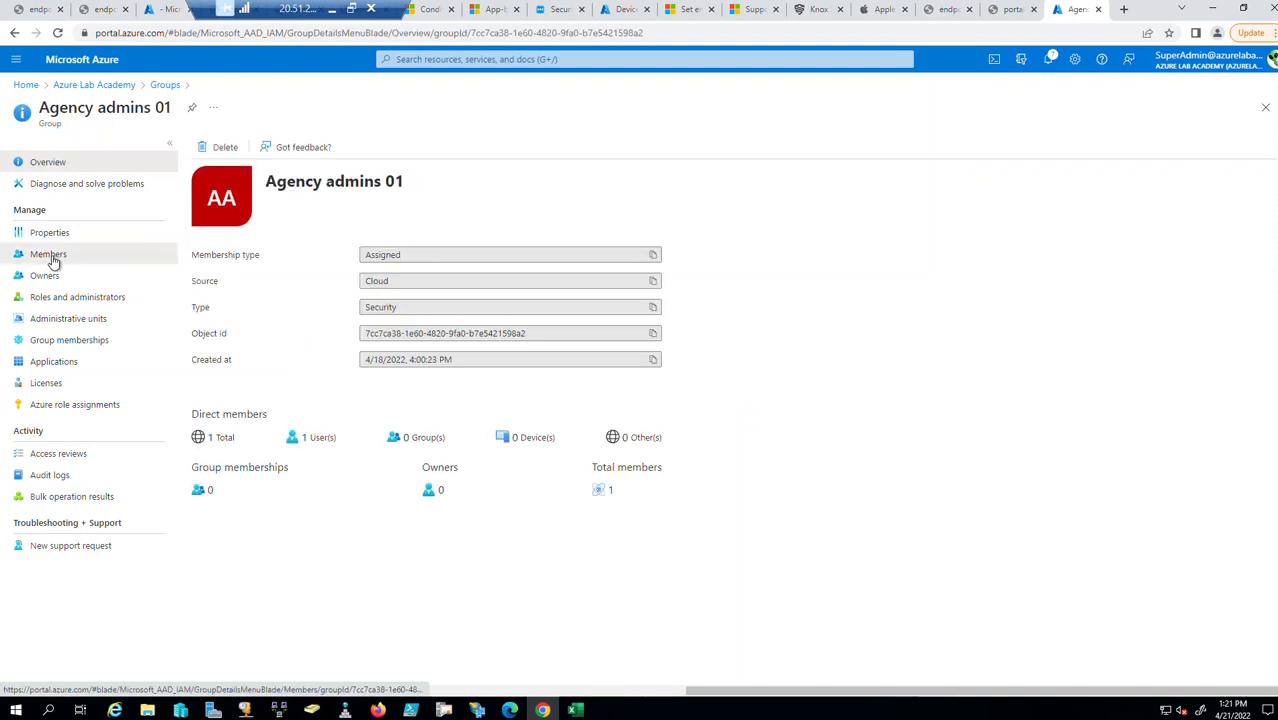
pyautogui.click(52, 256)
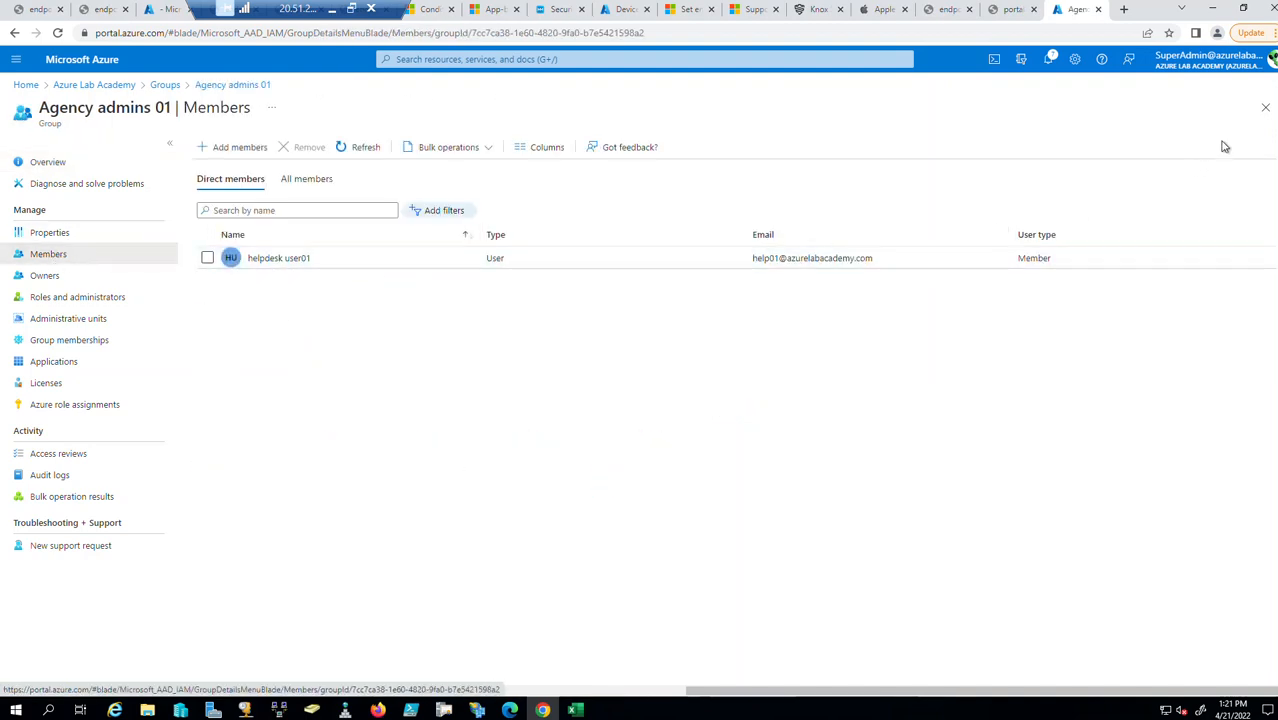
pyautogui.click(1265, 107)
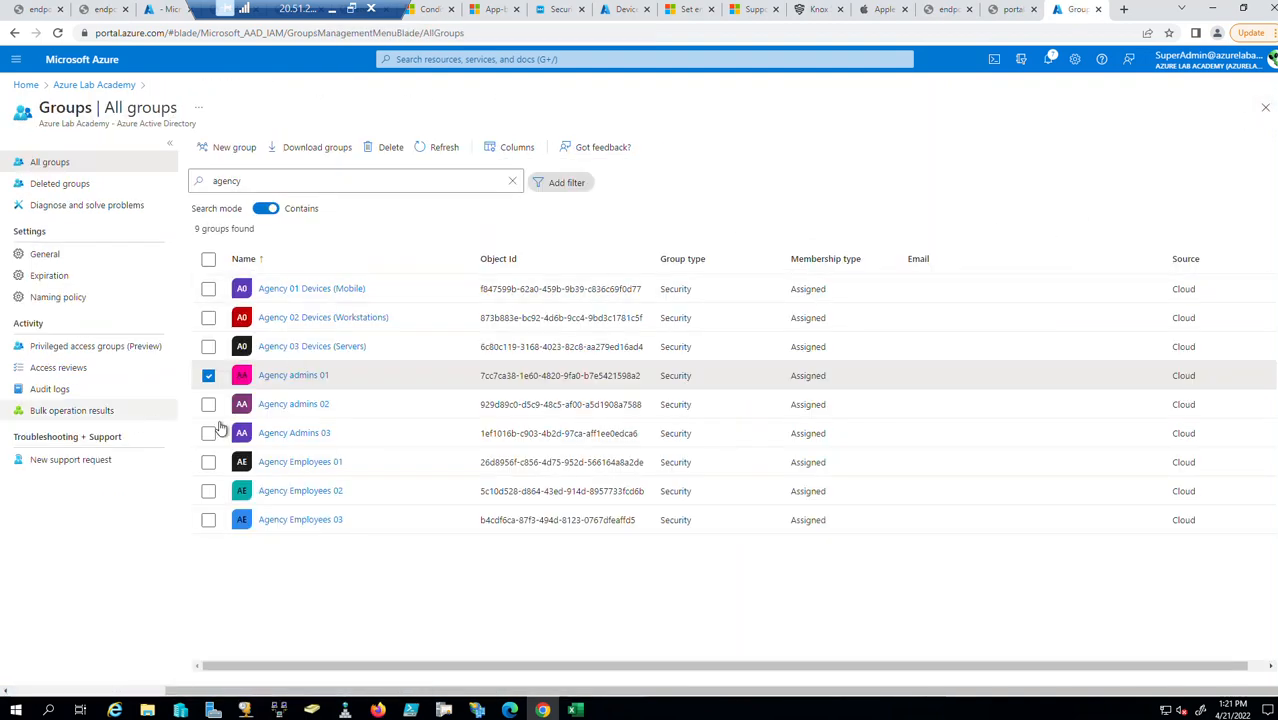
pyautogui.click(285, 404)
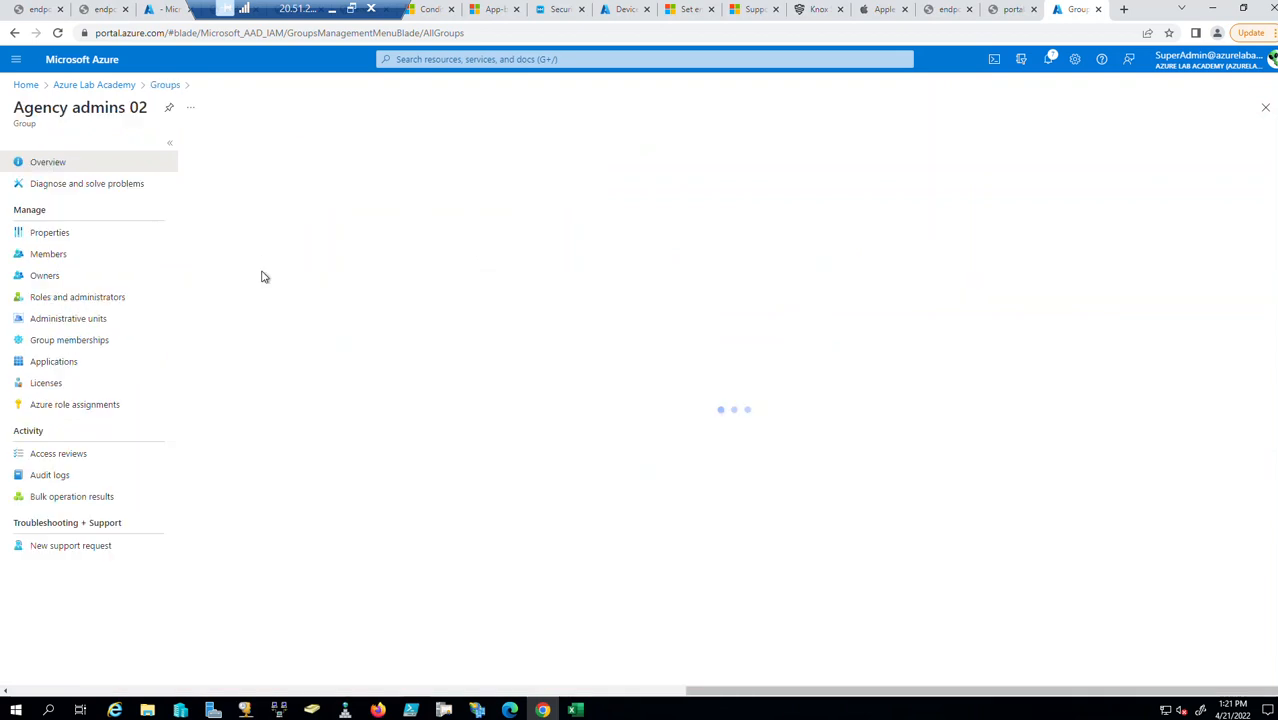
pyautogui.click(62, 258)
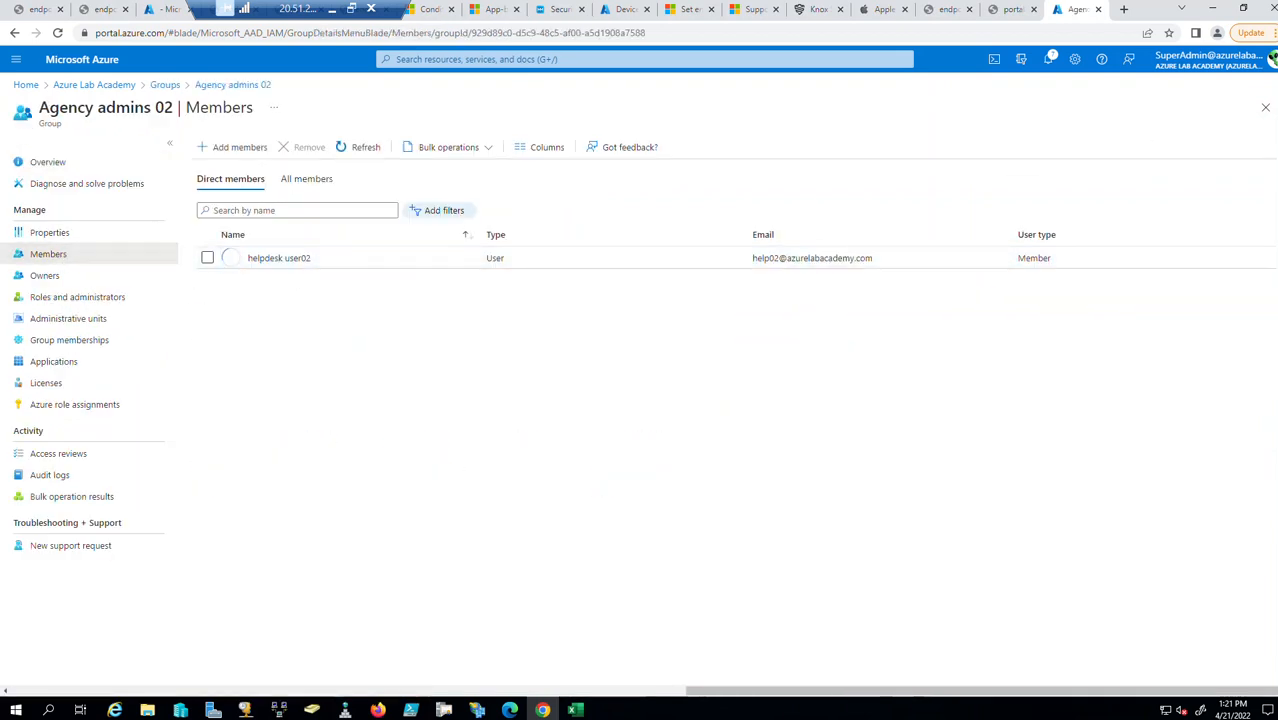
pyautogui.click(1265, 107)
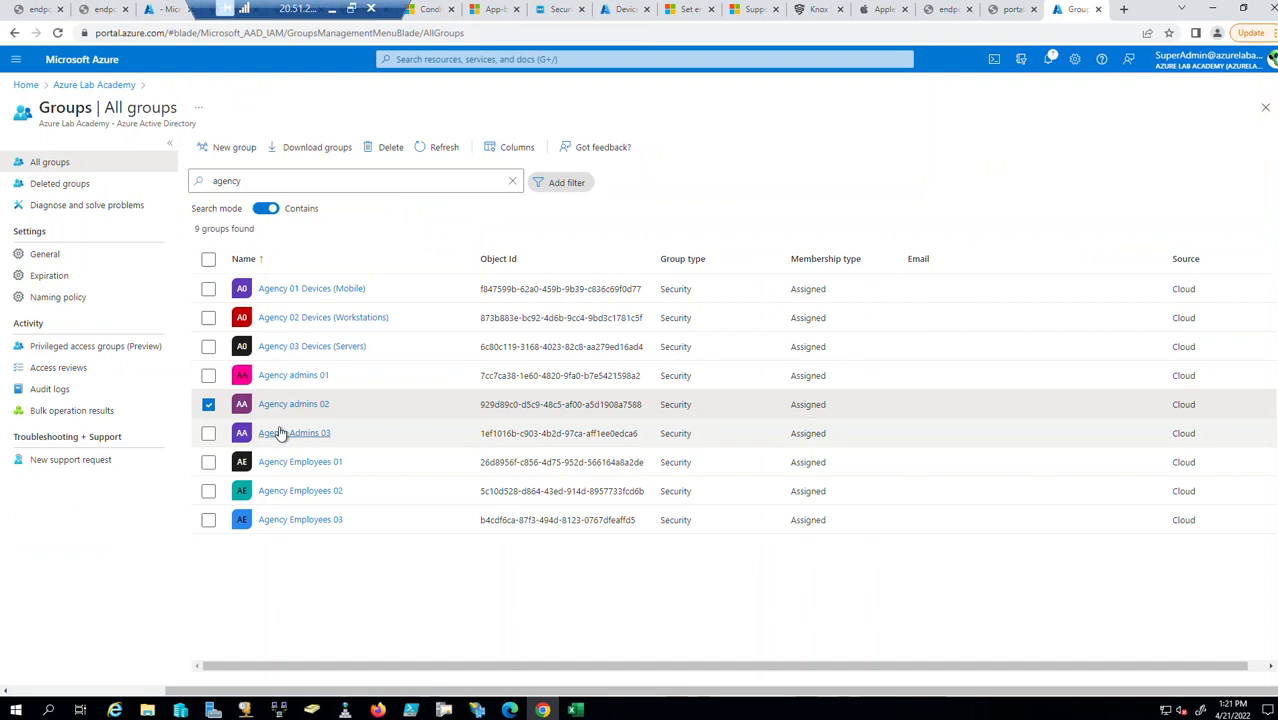
pyautogui.click(390, 422)
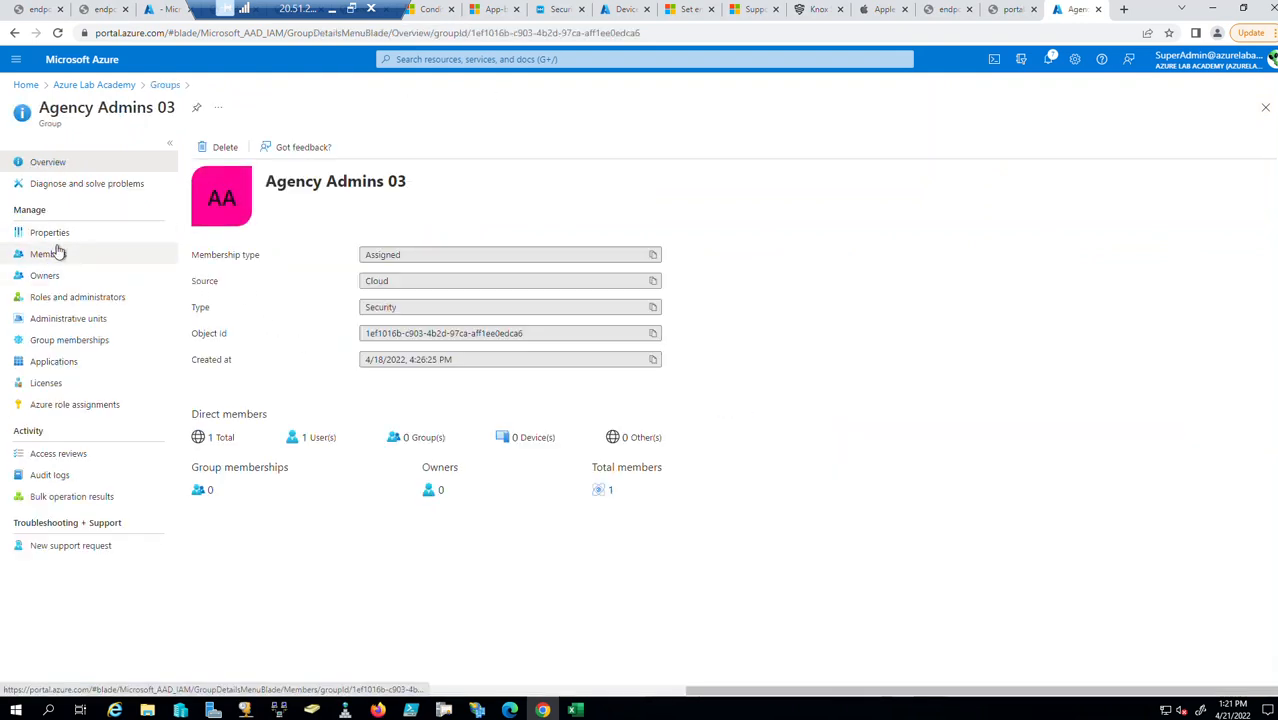
pyautogui.click(56, 262)
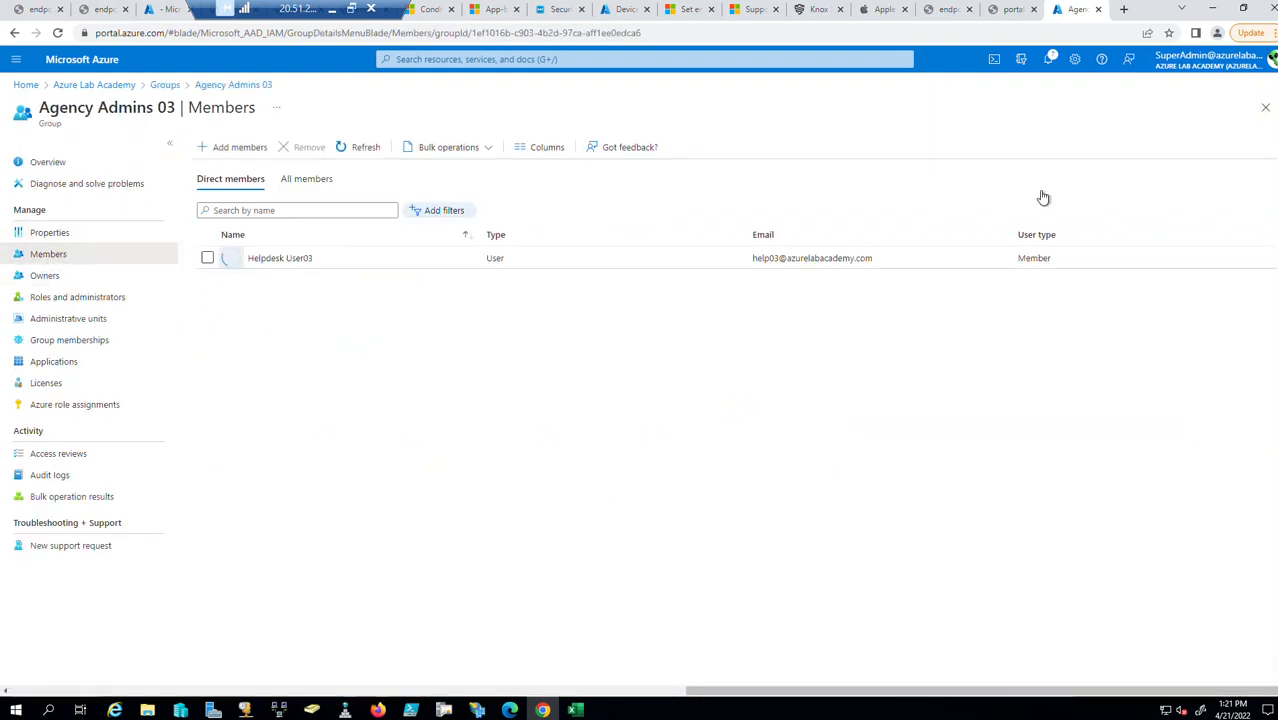
pyautogui.click(1265, 107)
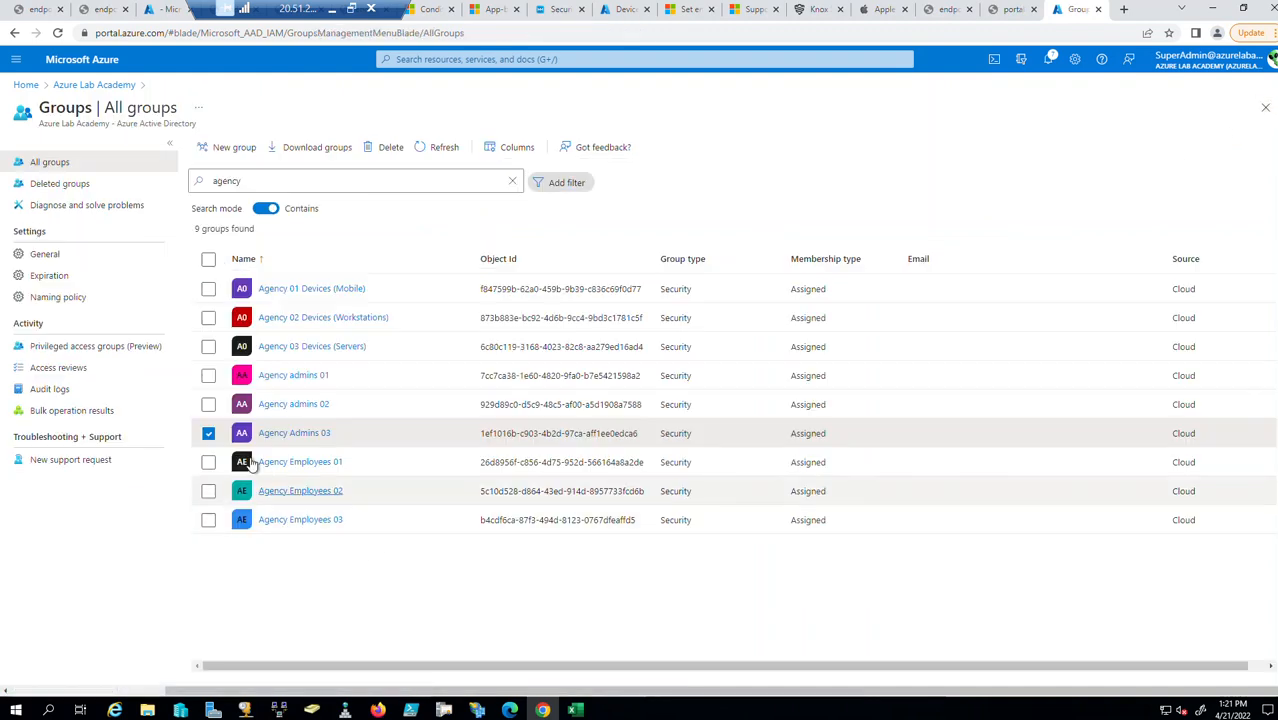
pyautogui.click(209, 436)
pyautogui.click(300, 463)
pyautogui.click(48, 254)
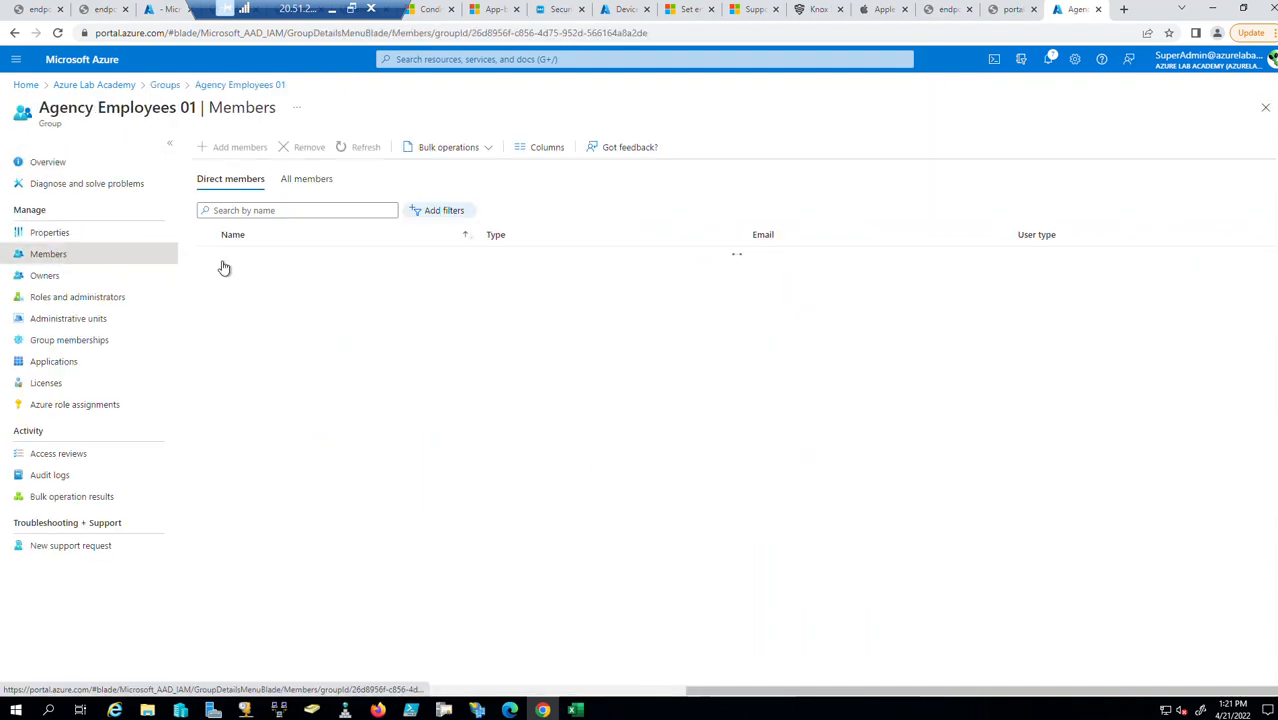
pyautogui.click(1265, 107)
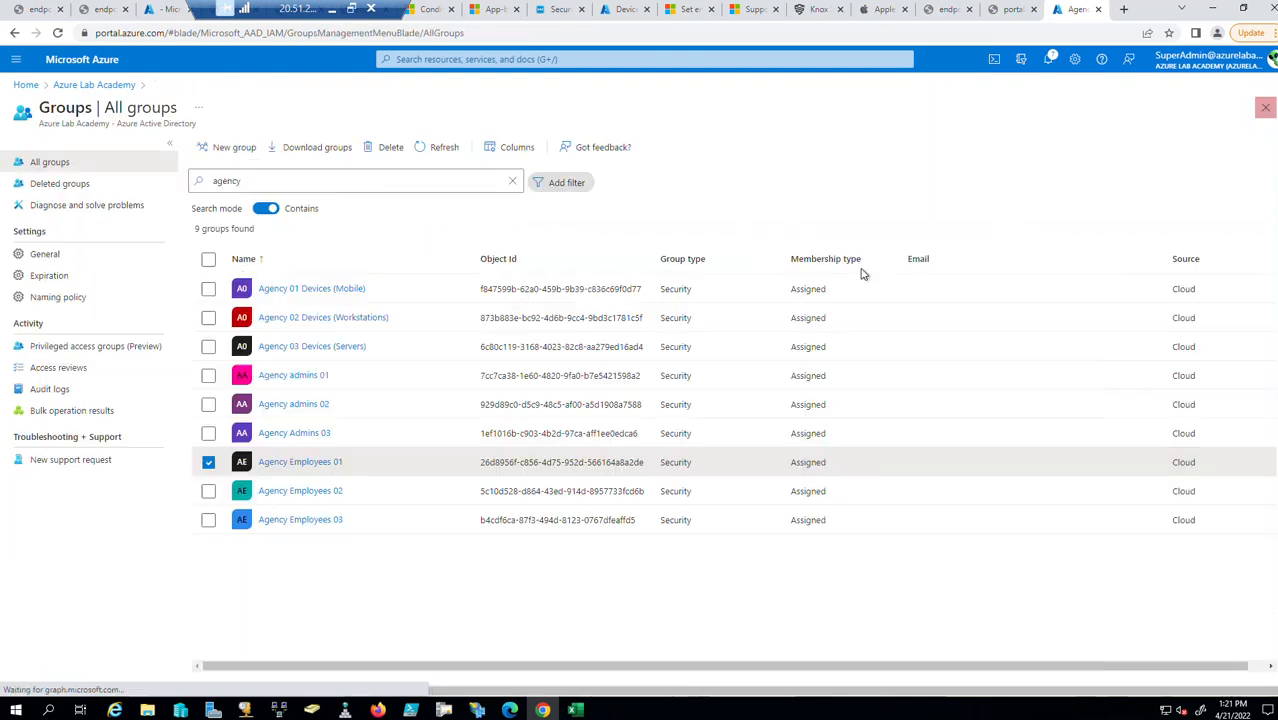
pyautogui.click(302, 491)
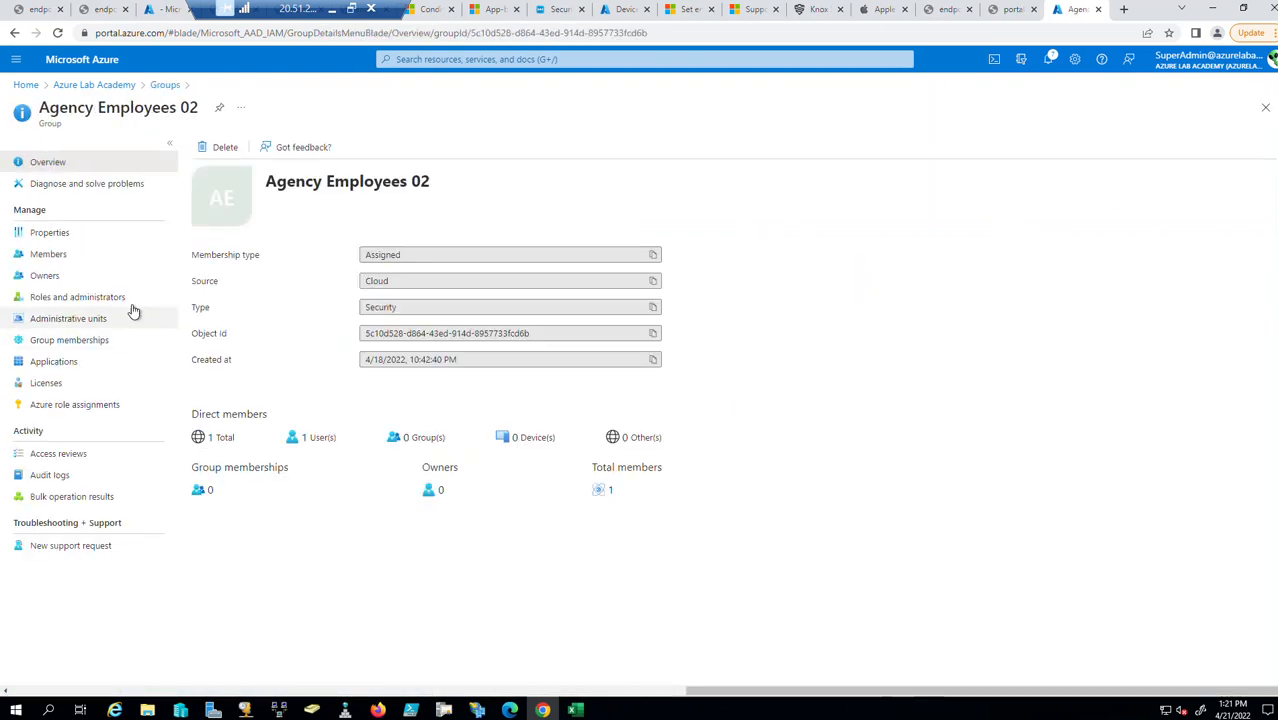
pyautogui.click(68, 255)
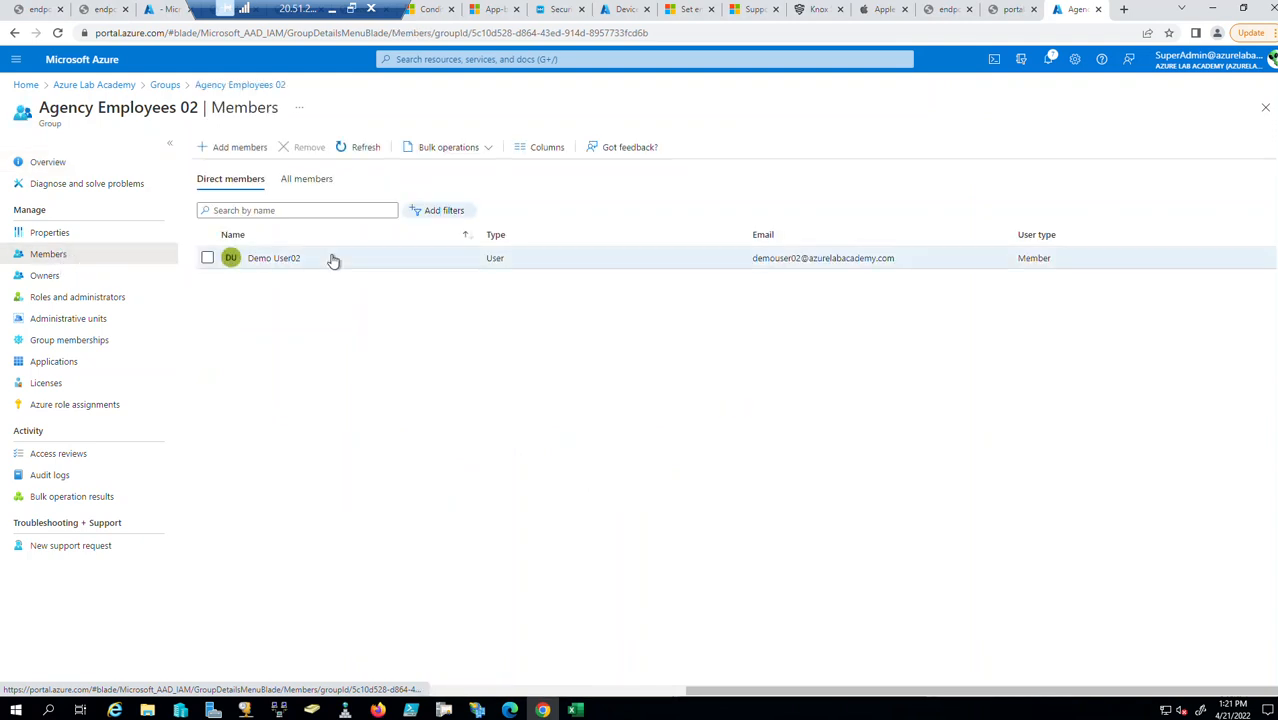
pyautogui.click(1264, 108)
pyautogui.click(309, 528)
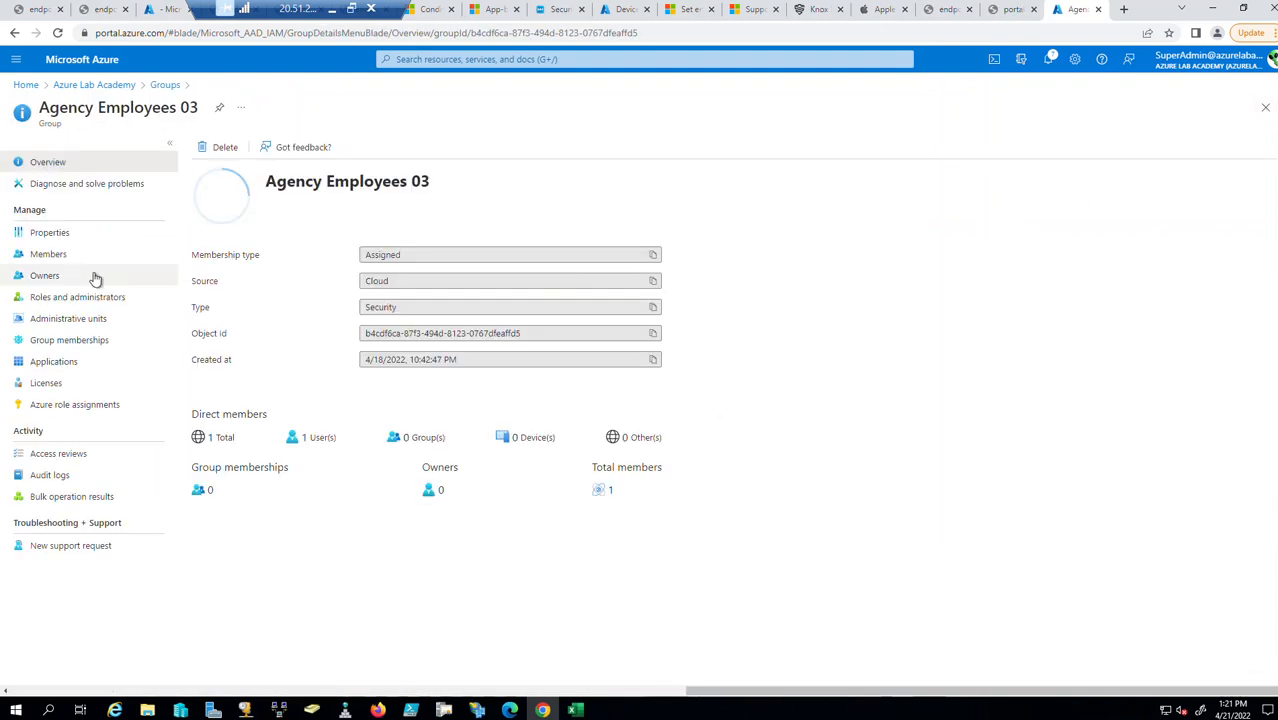
pyautogui.click(66, 260)
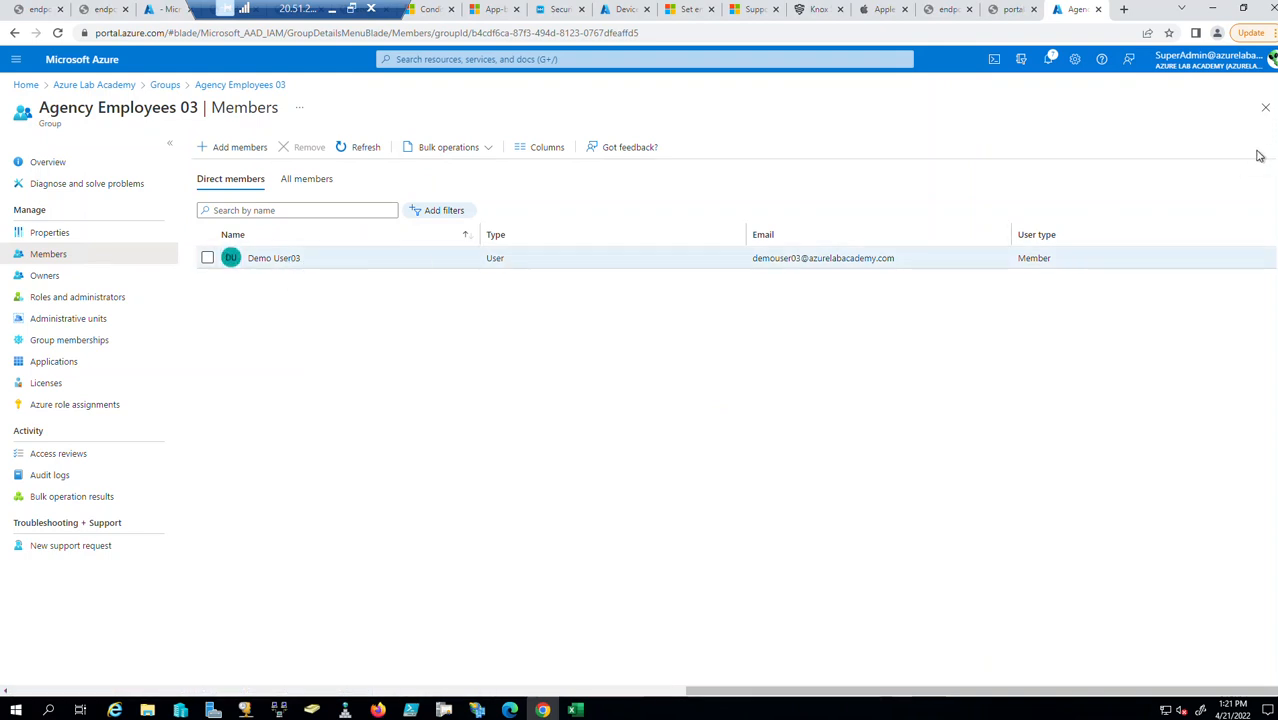
pyautogui.click(1264, 108)
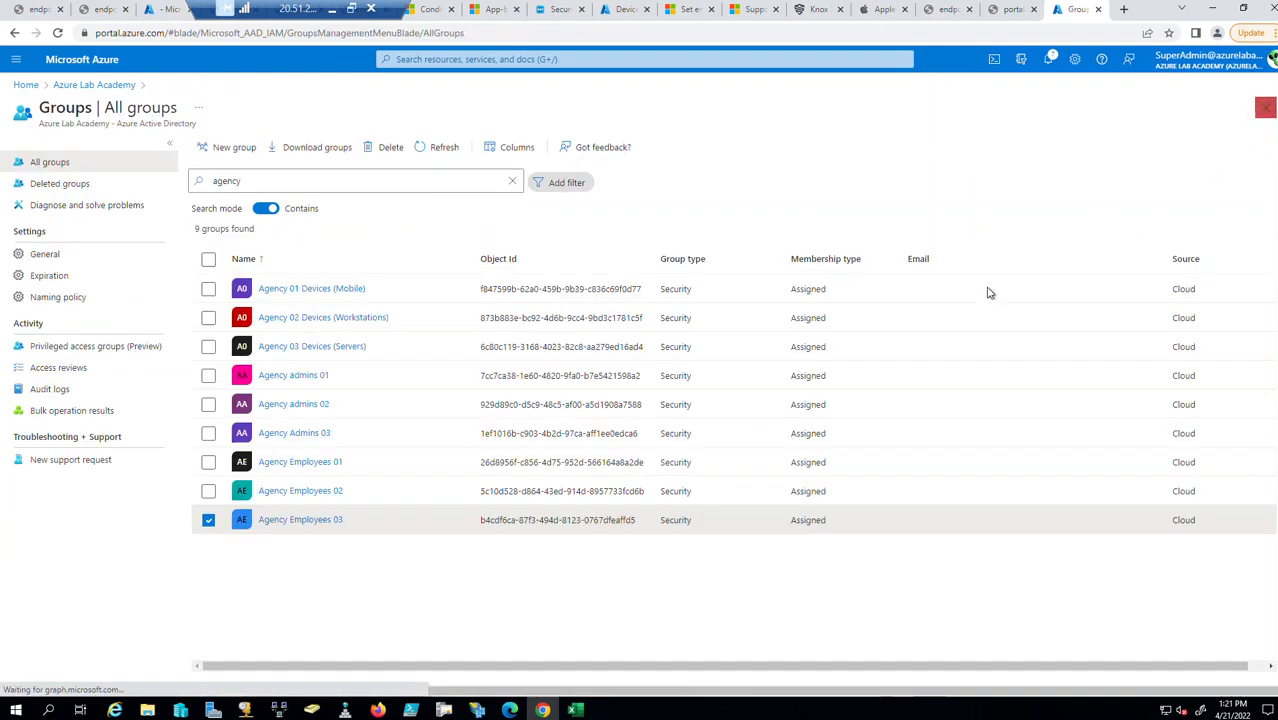
pyautogui.click(208, 520)
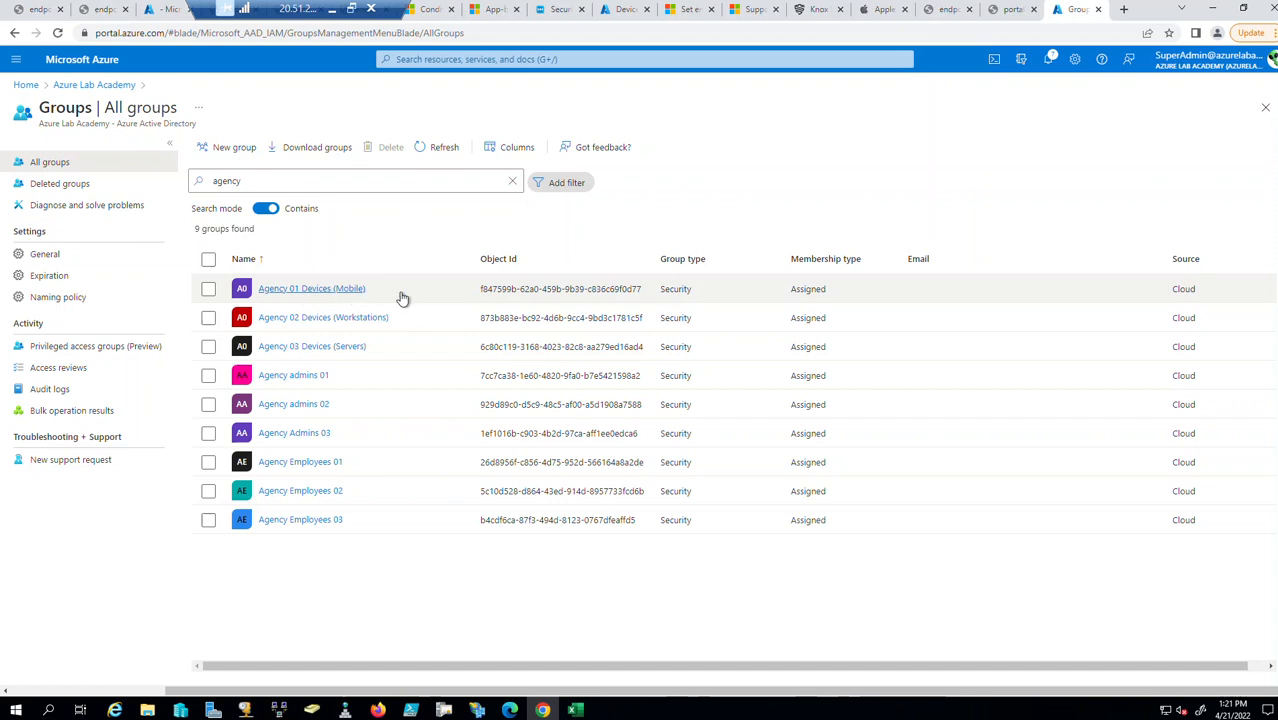
# Check the device members of Agency 01 Devices (Mobile).
pyautogui.click(327, 289)
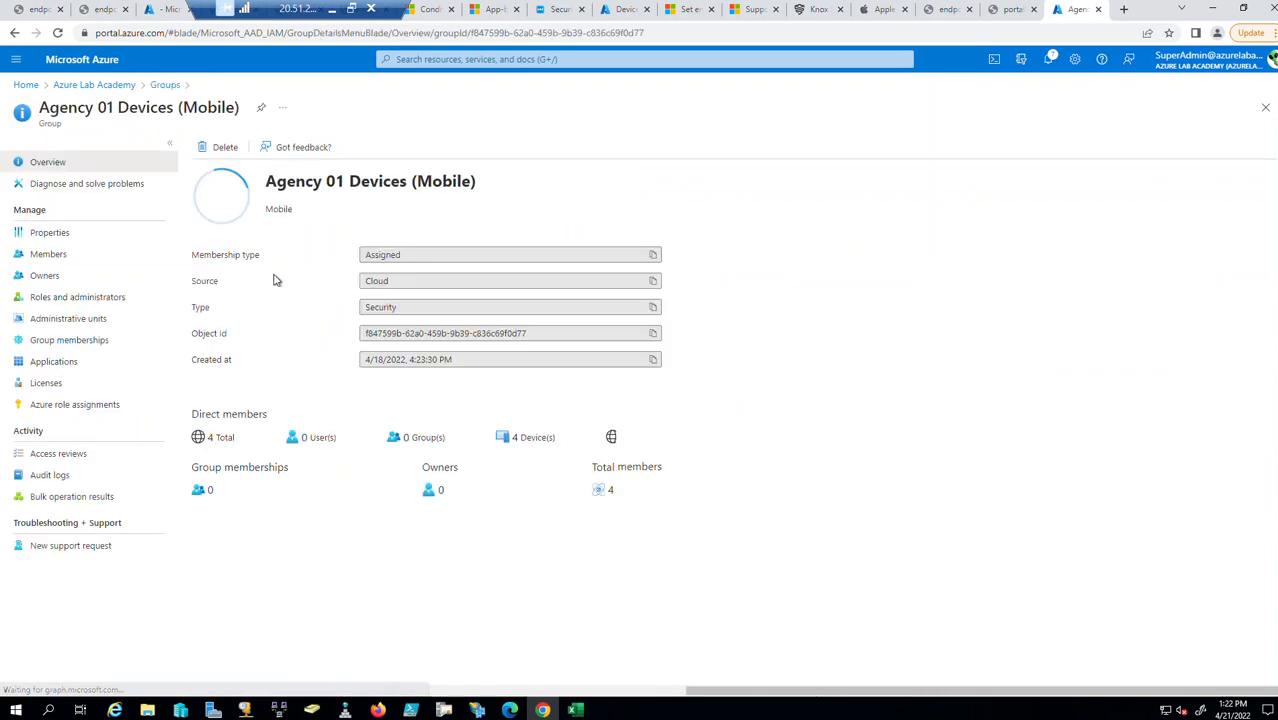
pyautogui.click(50, 255)
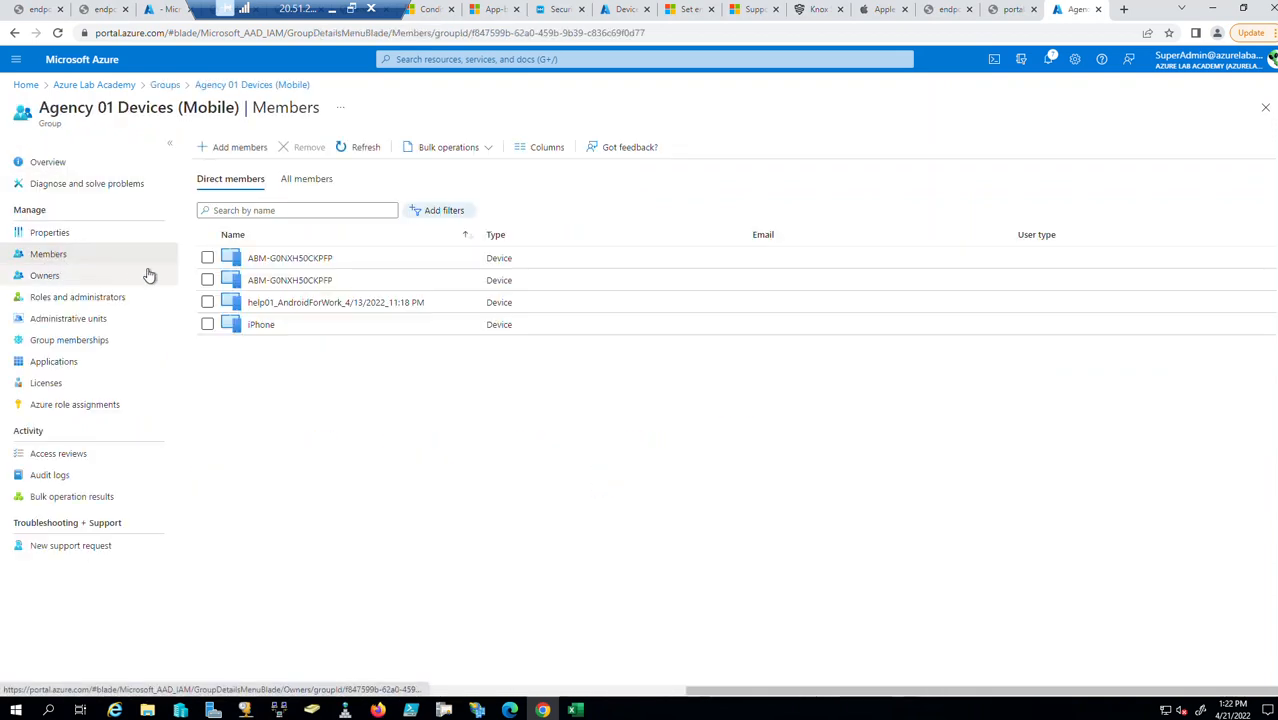
pyautogui.click(1265, 107)
# Review the full device member list of Agency 02 Devices (Workstations), loading all members.
pyautogui.click(294, 318)
pyautogui.click(45, 254)
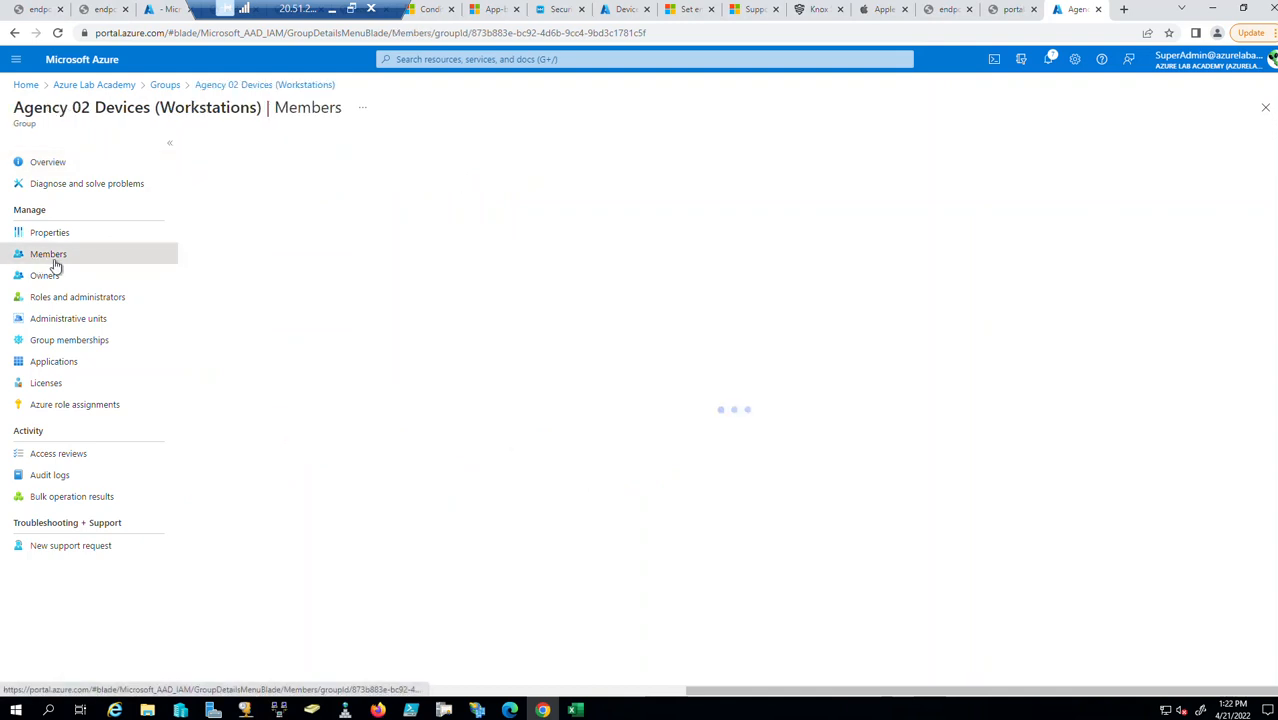
pyautogui.scroll(-1, 485, 535)
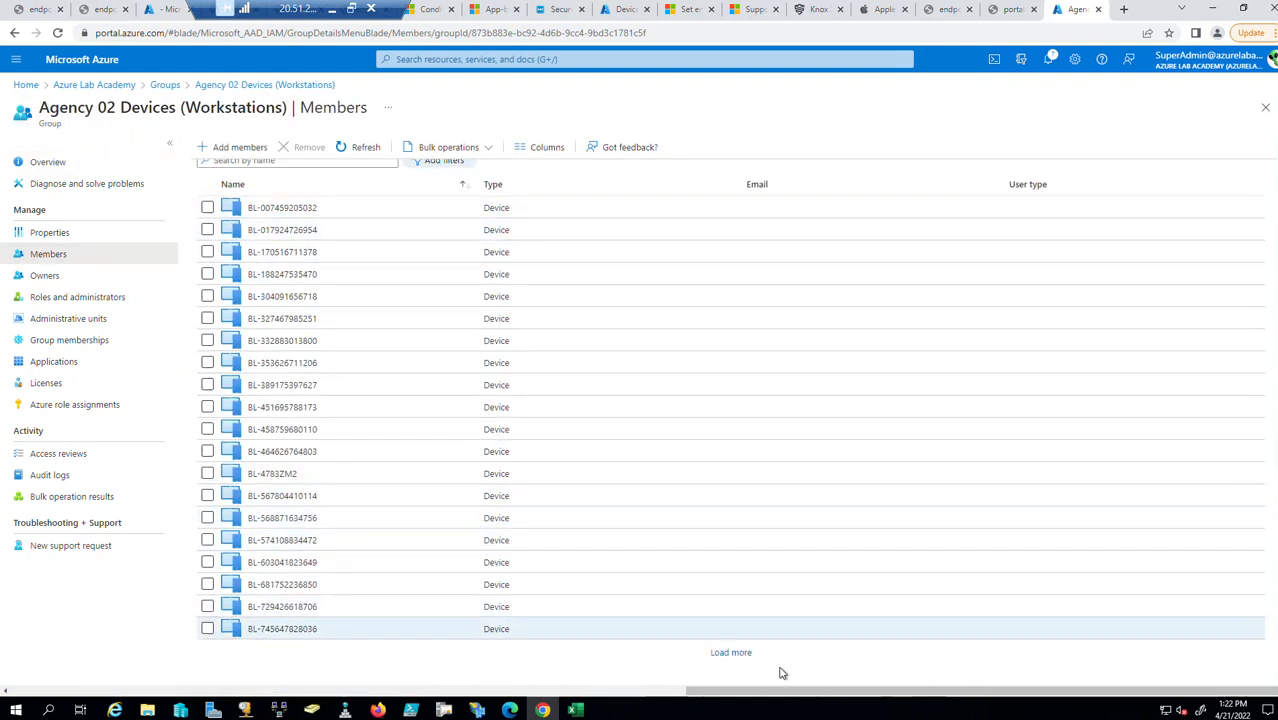
pyautogui.click(739, 660)
pyautogui.scroll(-3, 410, 520)
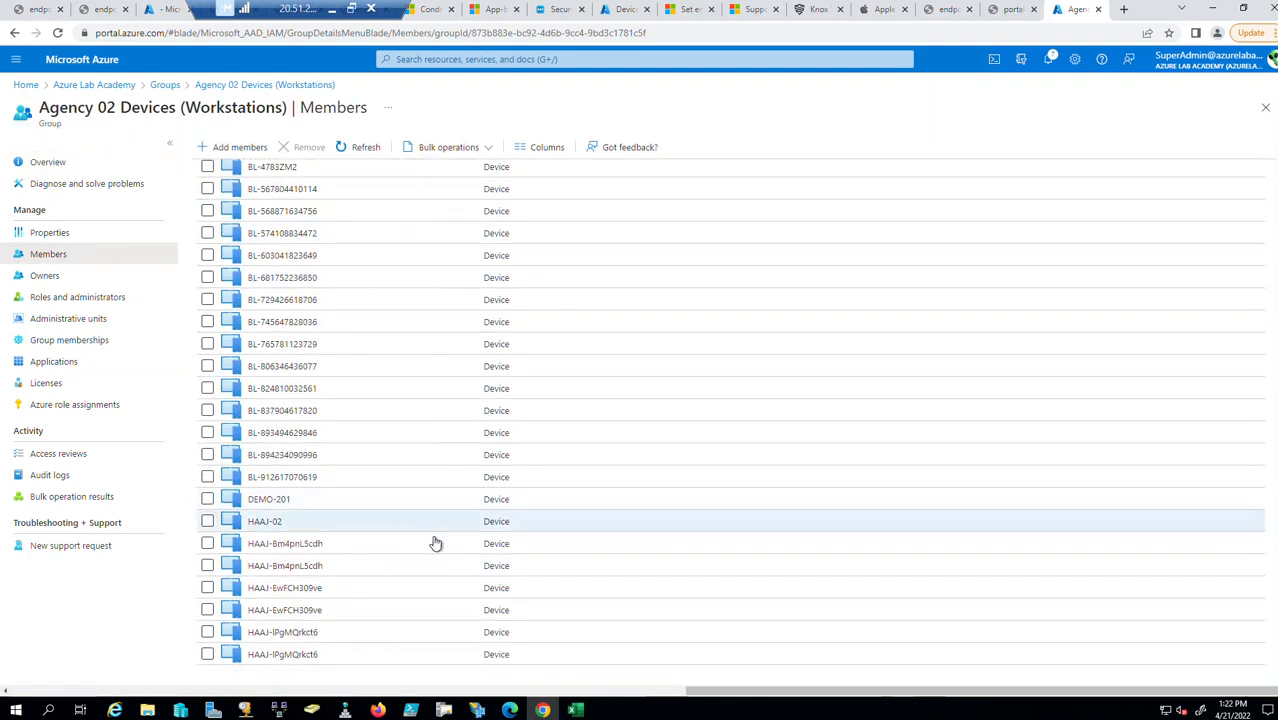
pyautogui.scroll(4, 540, 585)
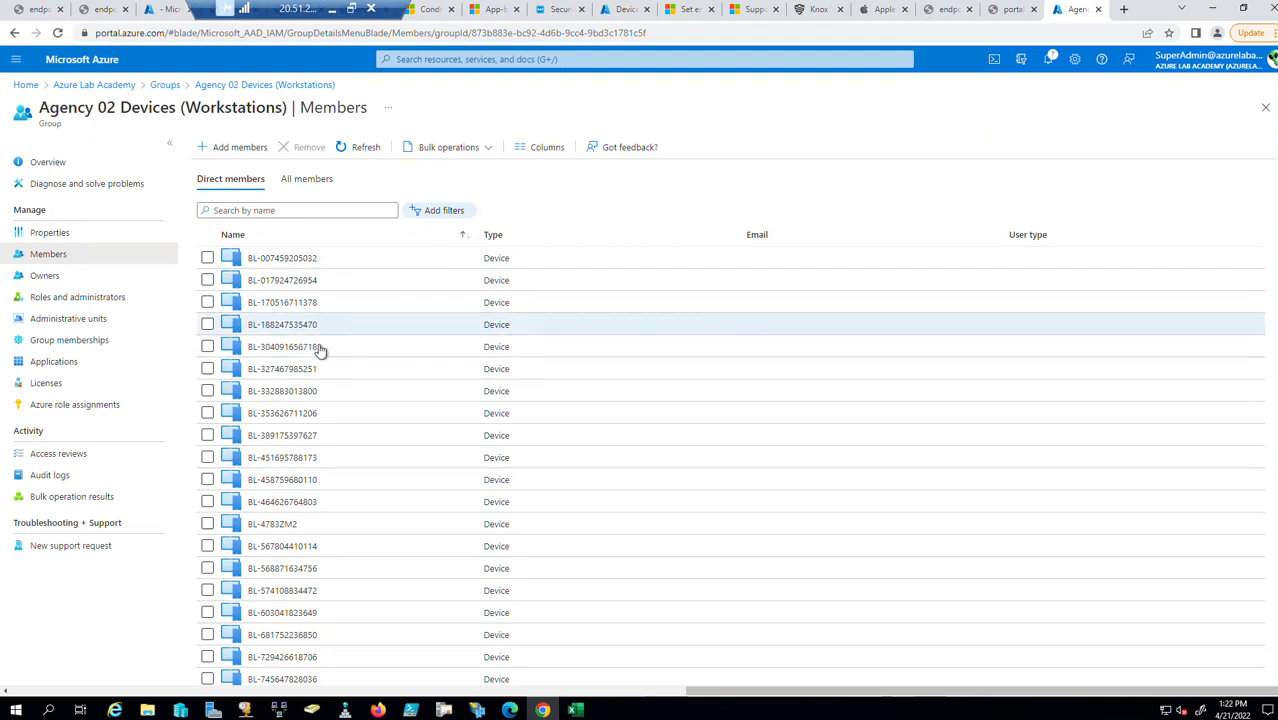
pyautogui.scroll(-4, 320, 538)
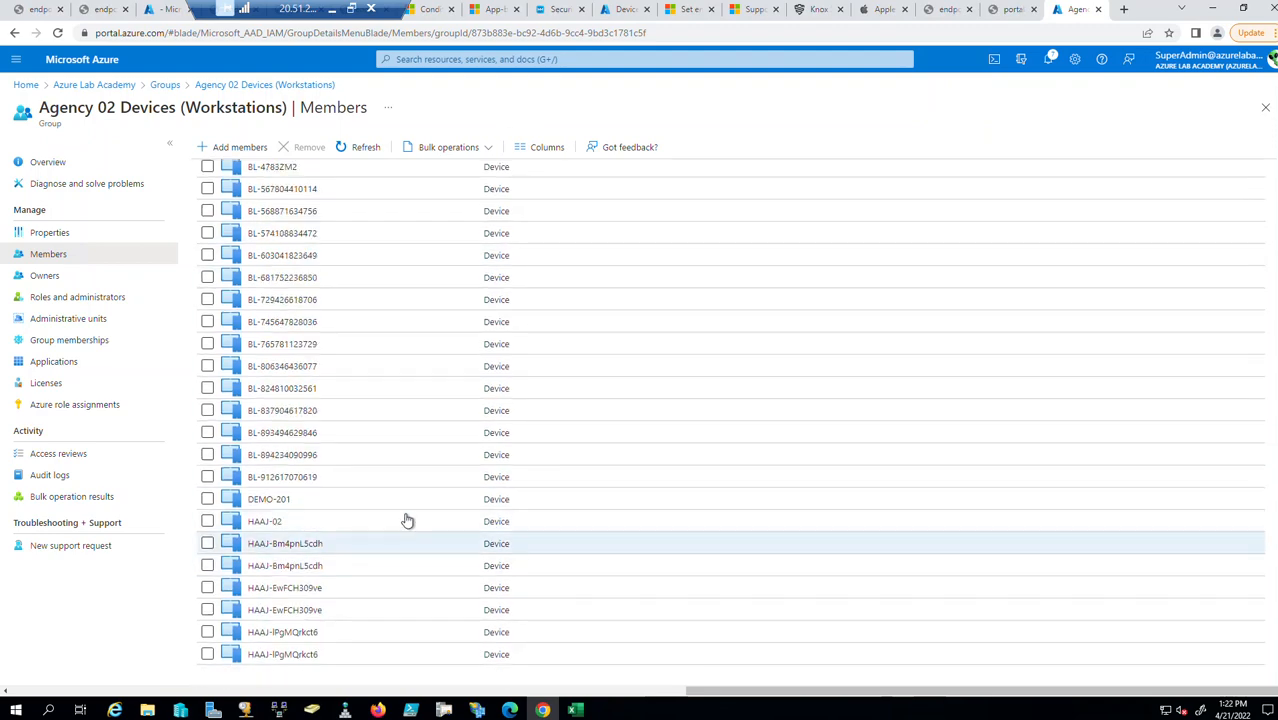
pyautogui.scroll(4, 410, 522)
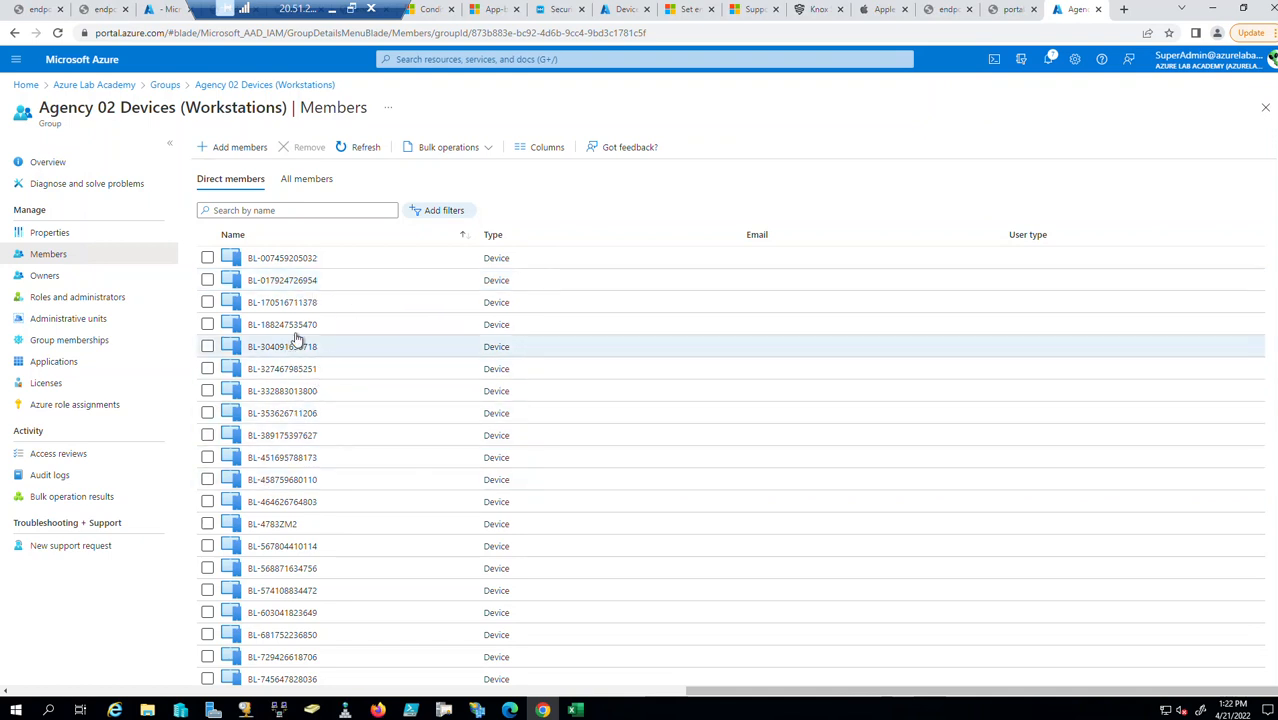
pyautogui.click(1266, 107)
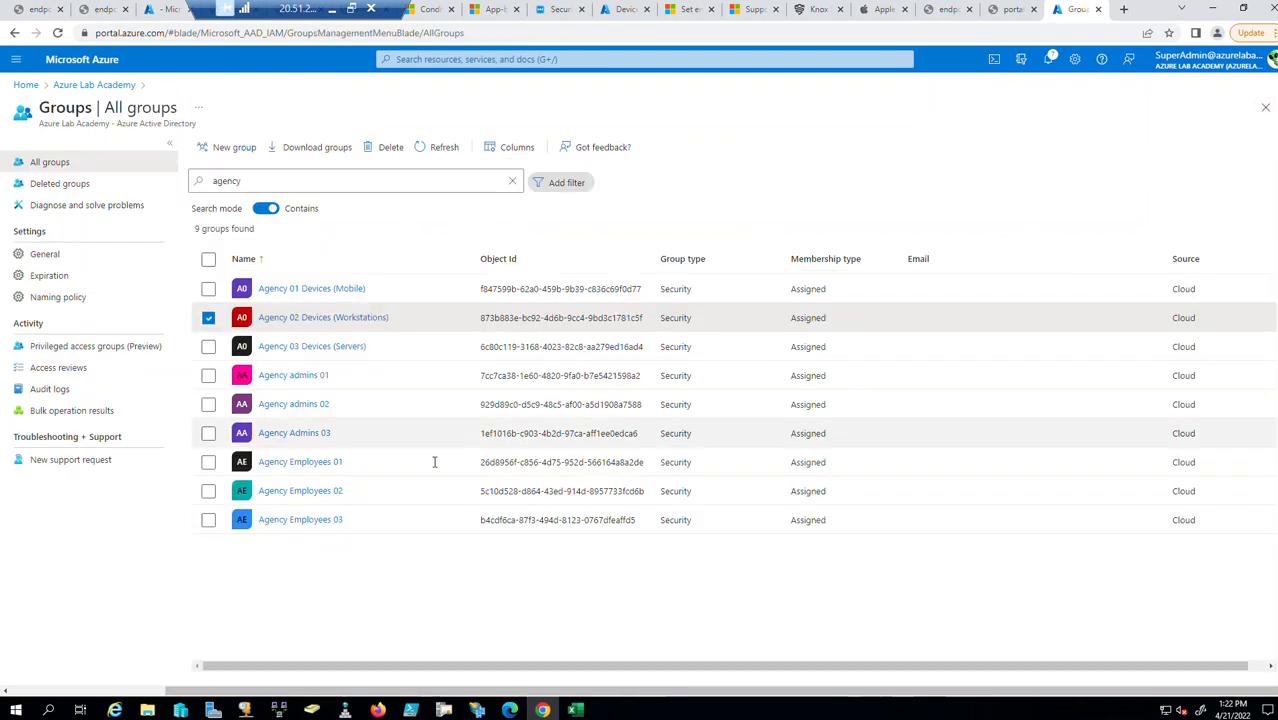
# Check Agency 03 Devices (Servers) members, then uncheck that group's row.
pyautogui.click(311, 346)
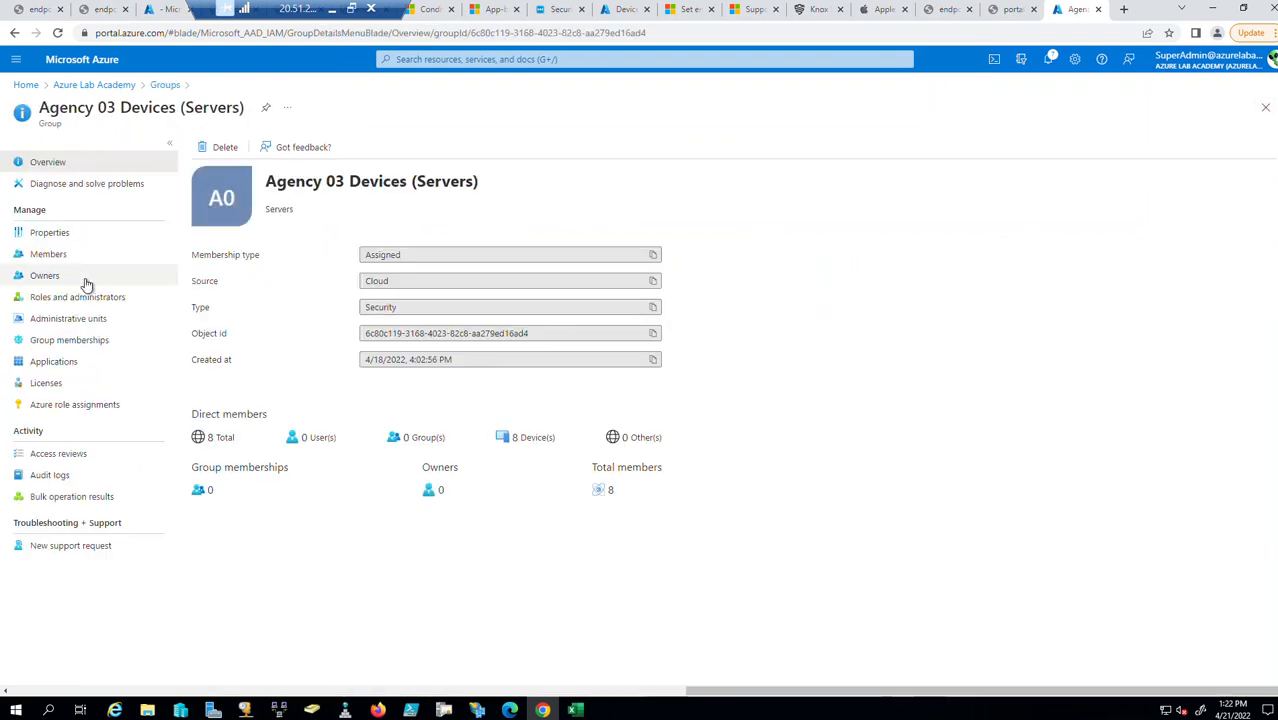
pyautogui.click(62, 256)
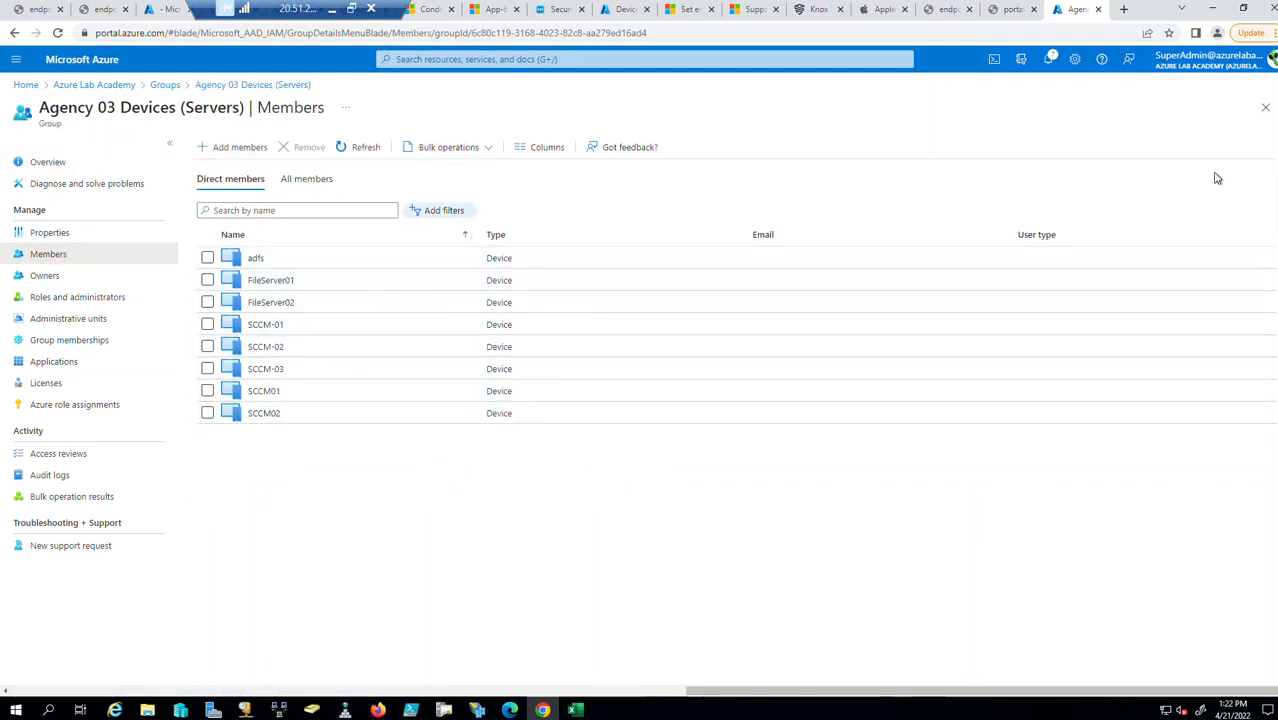
pyautogui.click(1265, 107)
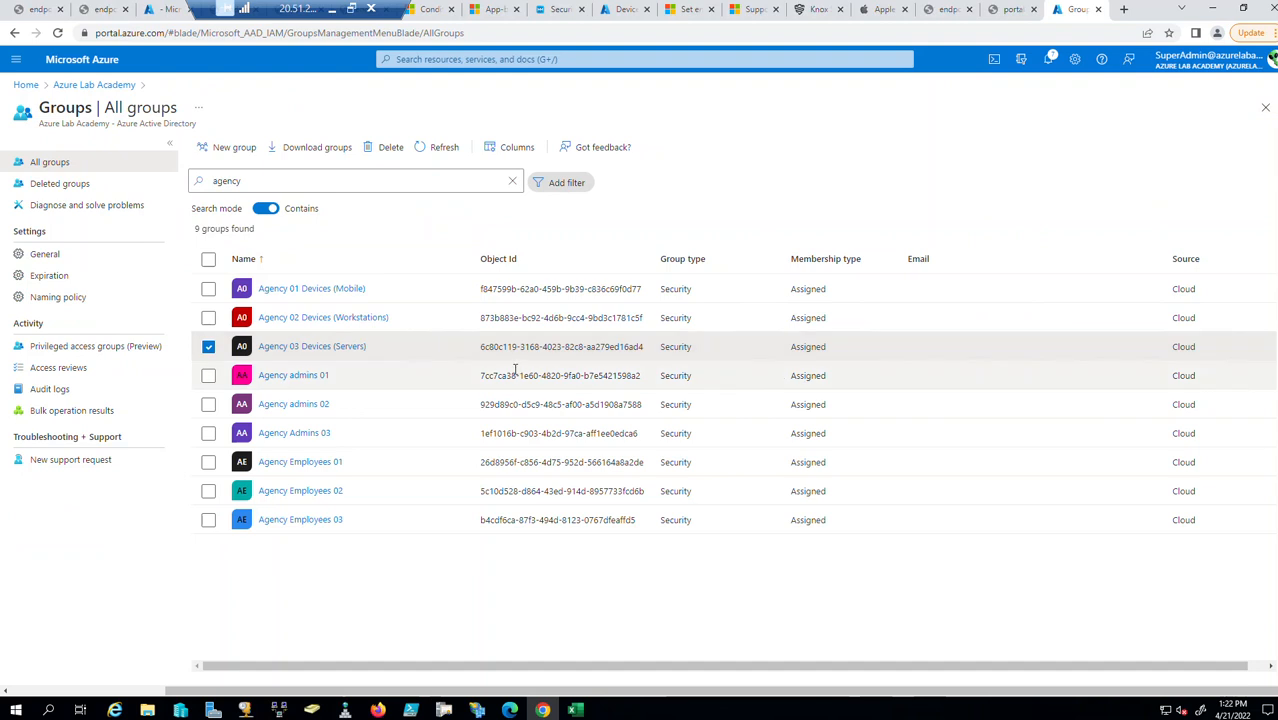
pyautogui.click(208, 346)
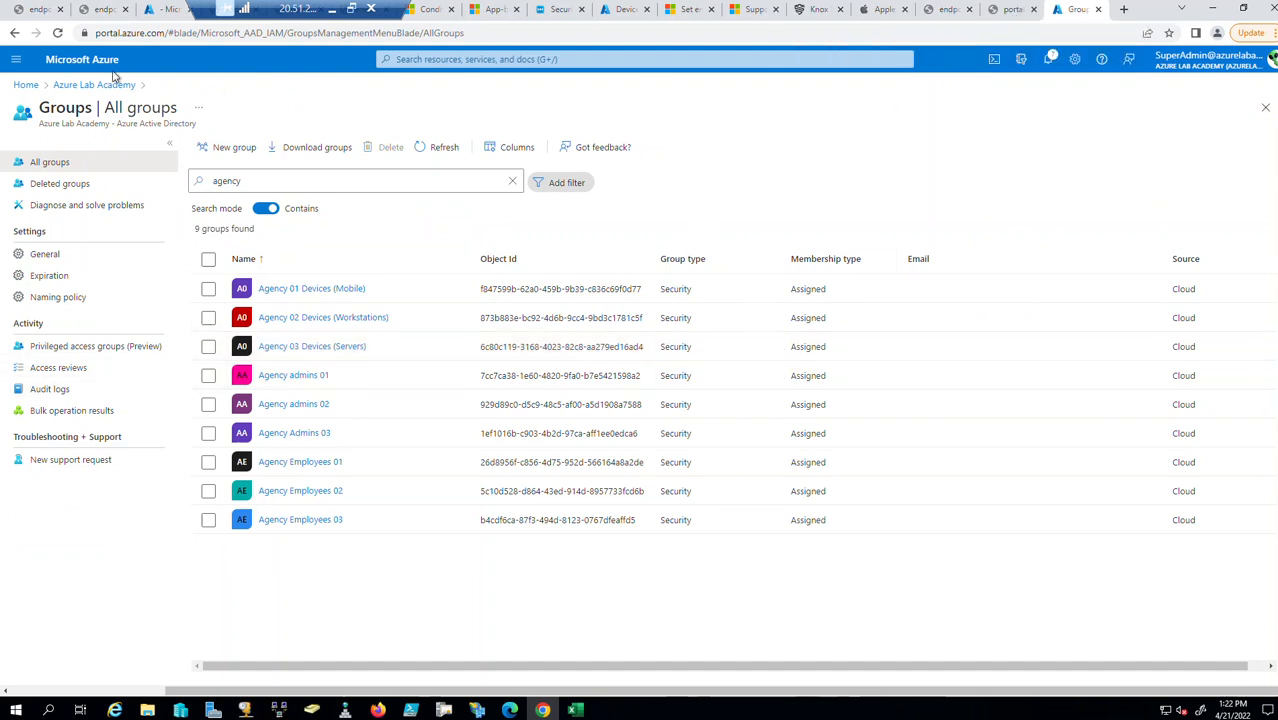
# Close the device's Managed Apps view in the other Azure portal tab.
pyautogui.click(178, 11)
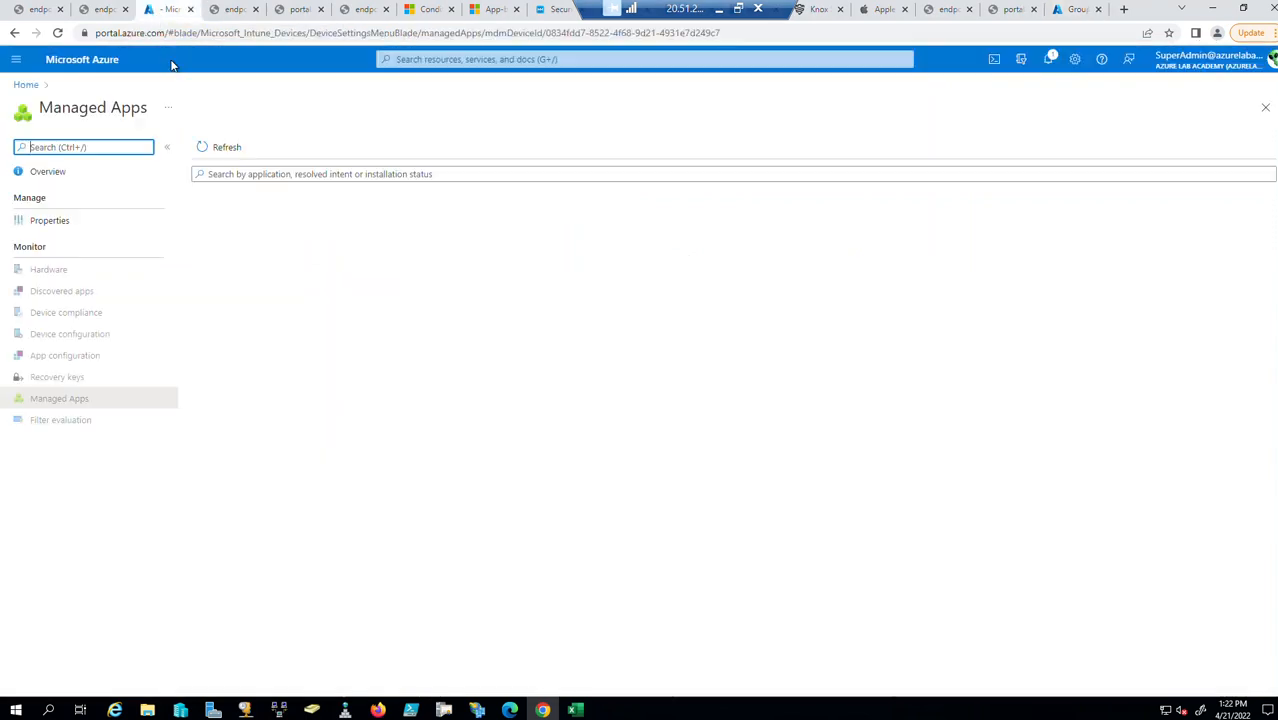
pyautogui.click(212, 387)
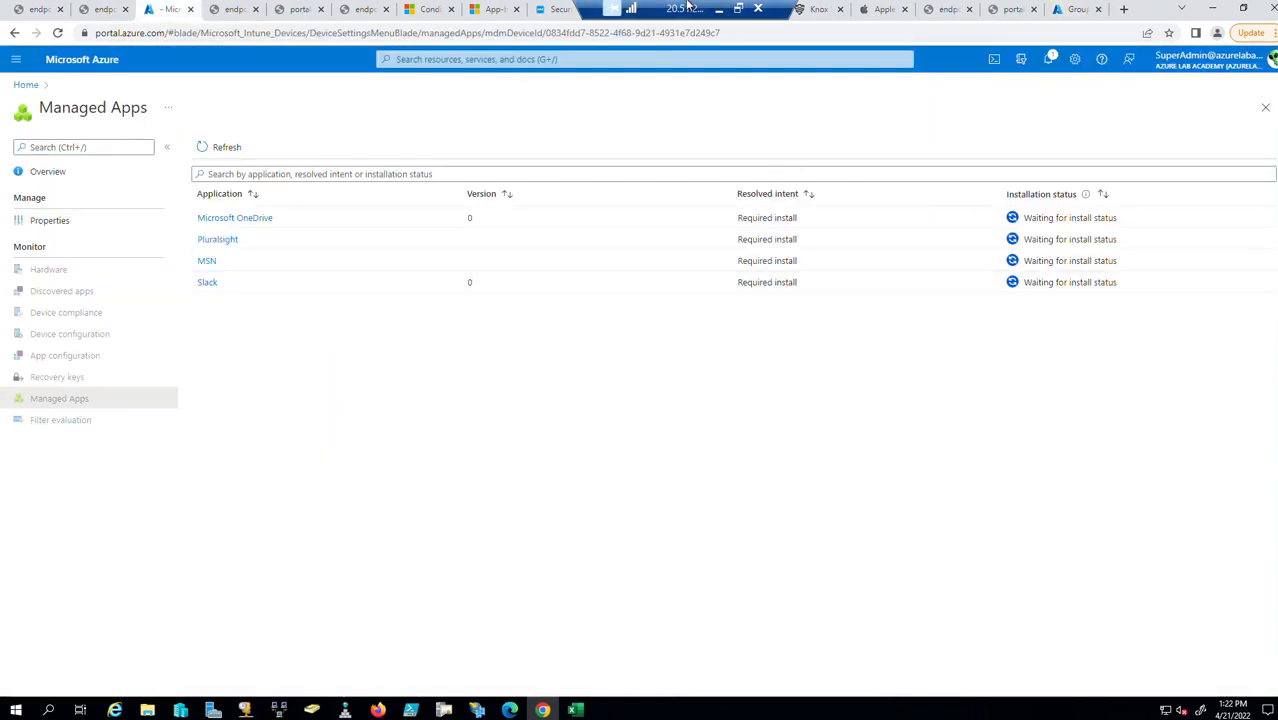
pyautogui.click(1265, 106)
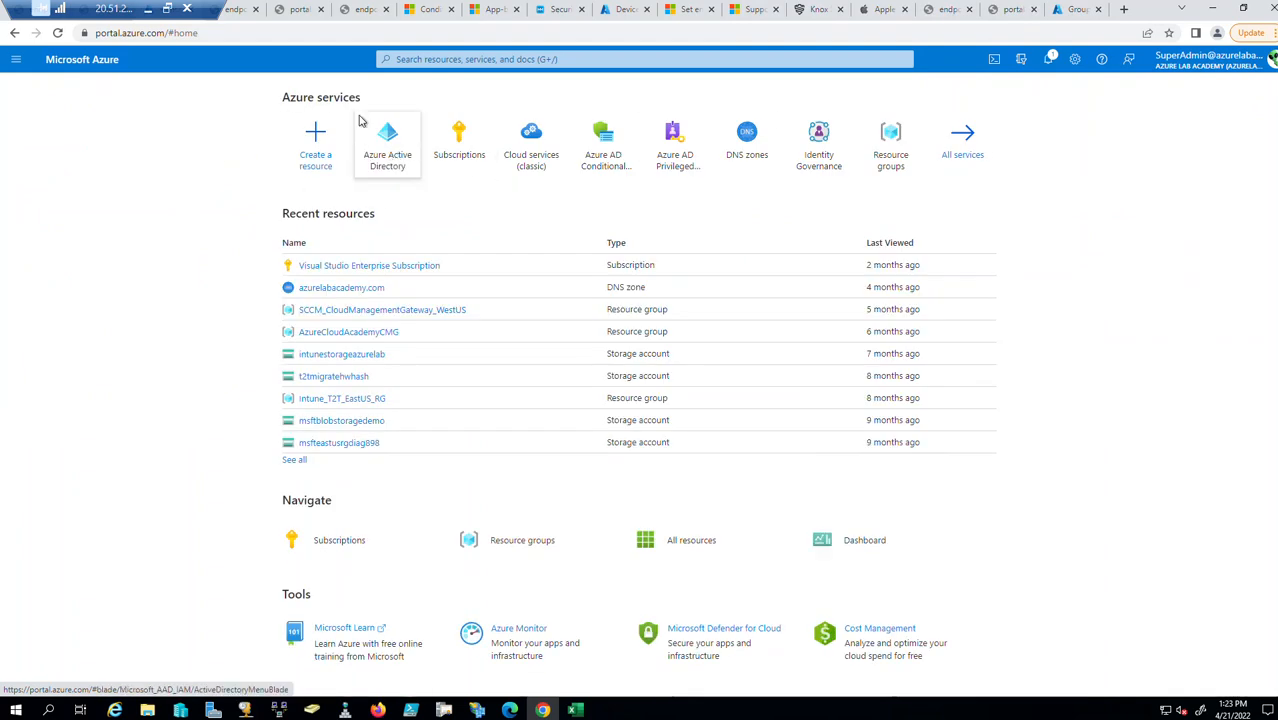
# Load endpoint.microsoft.com in a new browser tab.
pyautogui.click(373, 31)
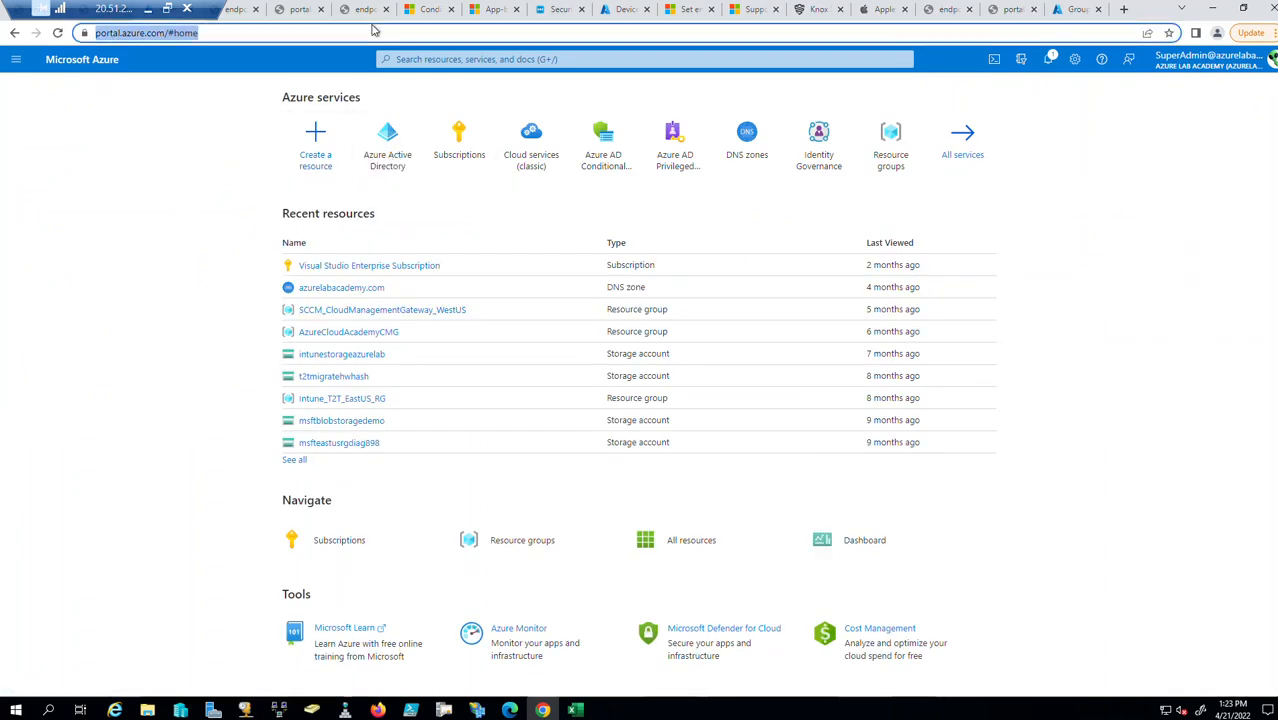
pyautogui.click(1124, 10)
pyautogui.write('endp')
pyautogui.press('Return')
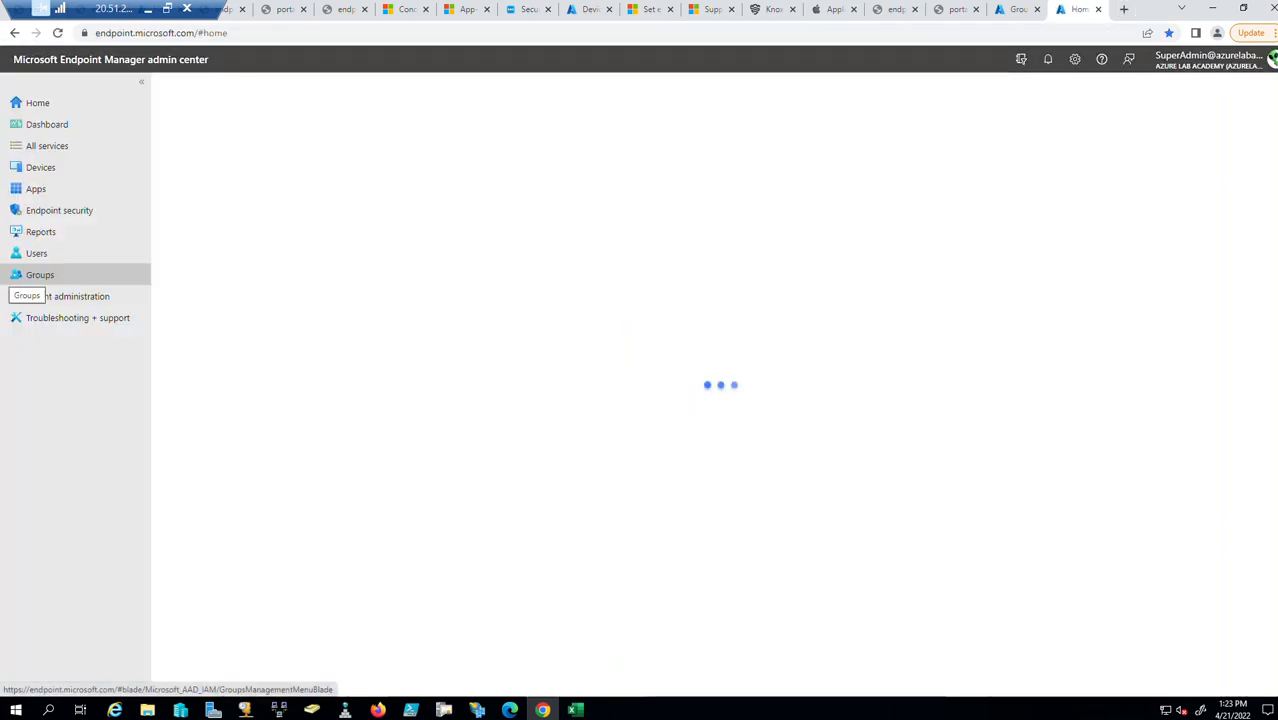
# Go to Tenant administration > Roles > Scope (Tags) to list Default and the Agency tags.
pyautogui.click(45, 298)
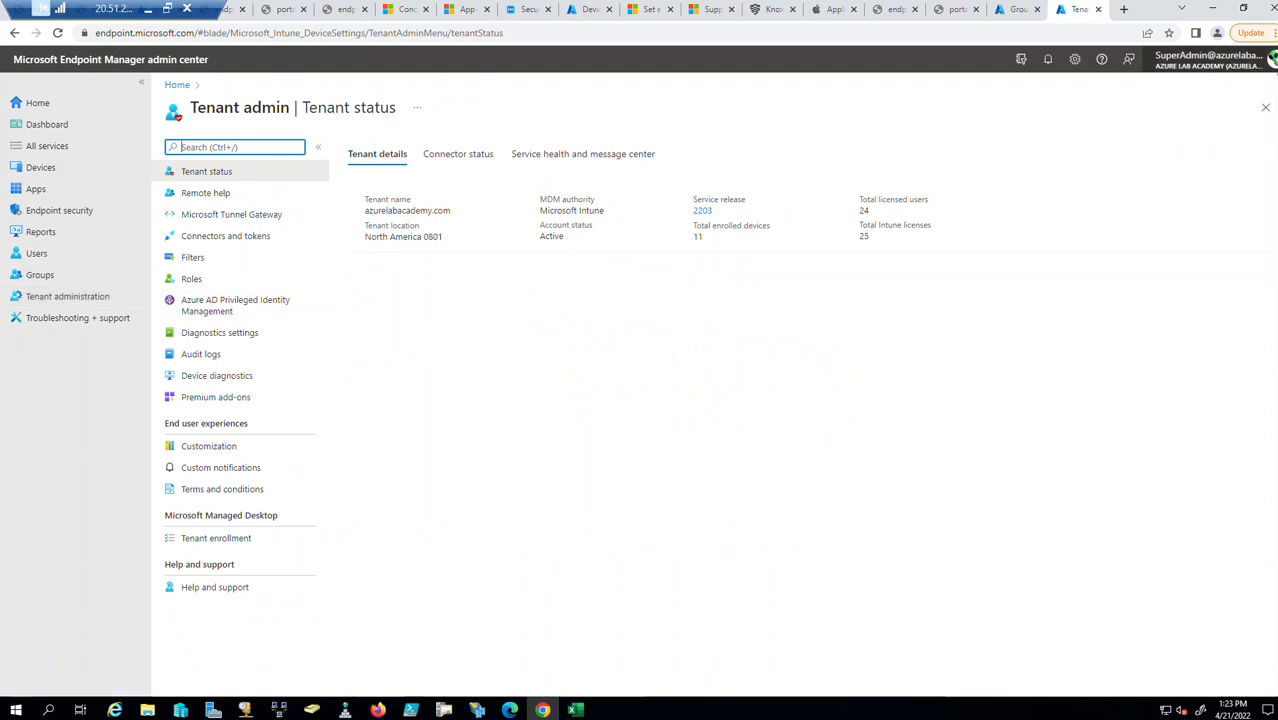
pyautogui.click(32, 304)
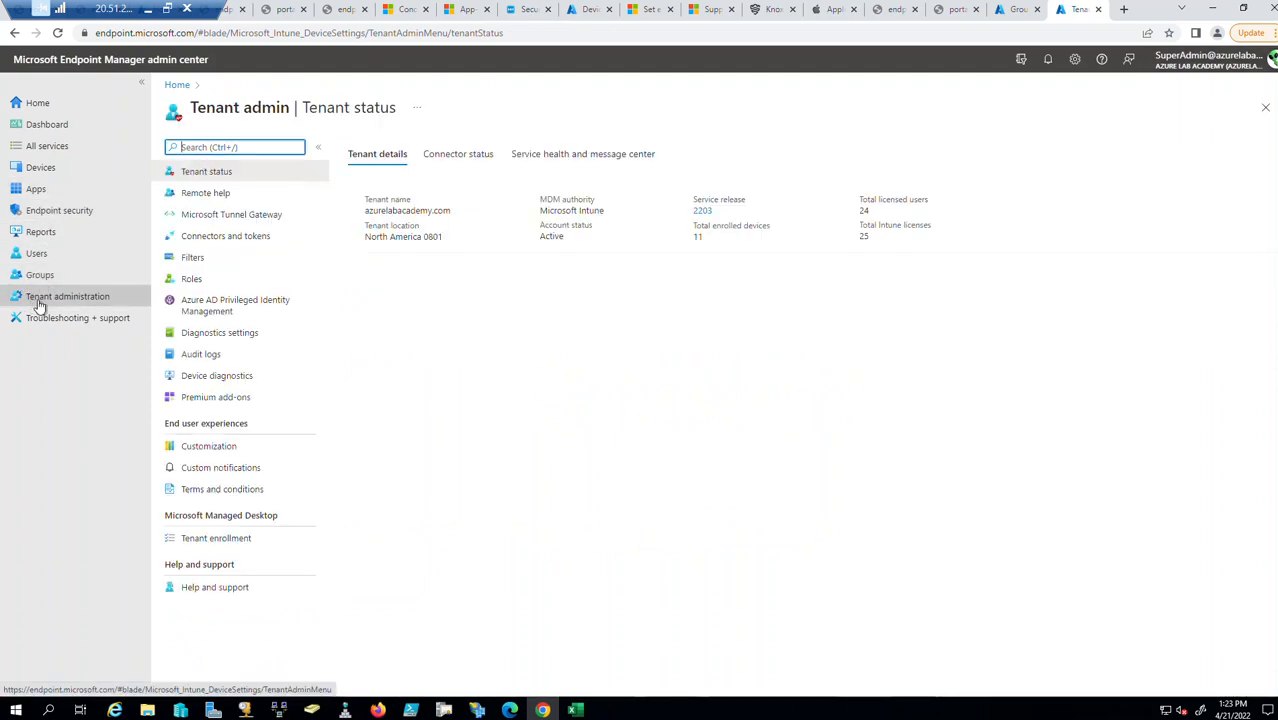
pyautogui.click(211, 284)
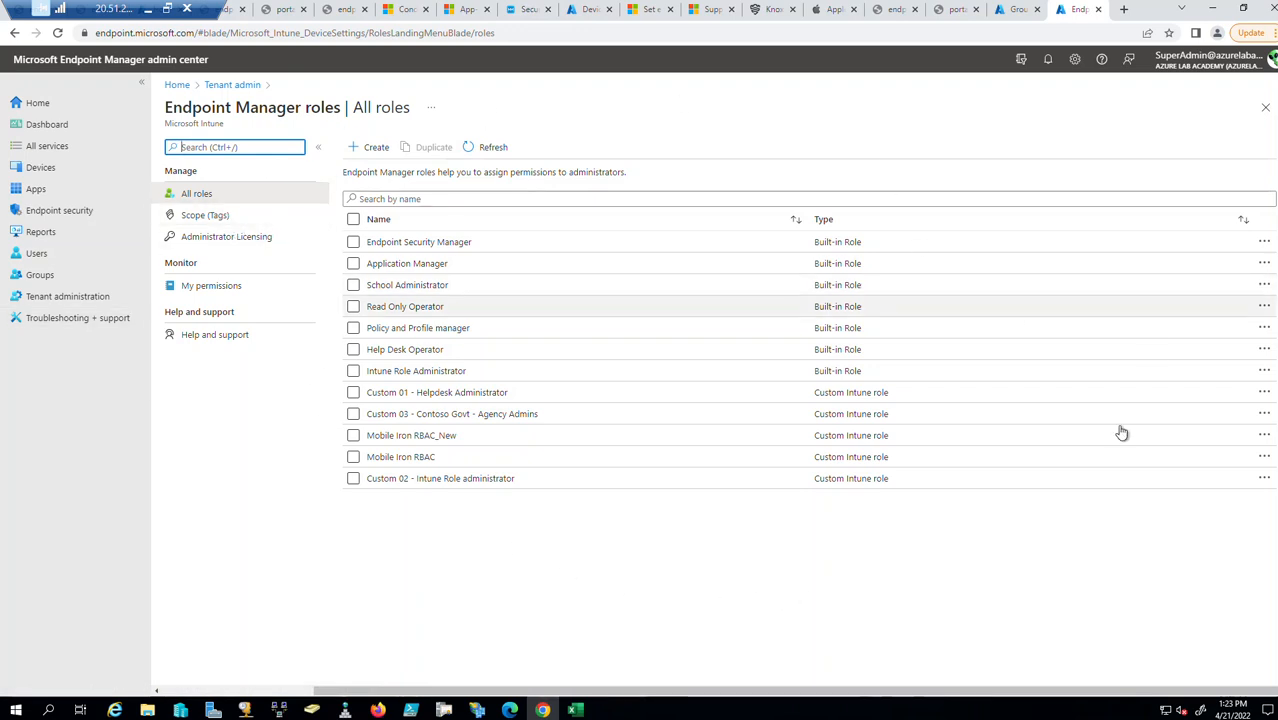
pyautogui.click(206, 217)
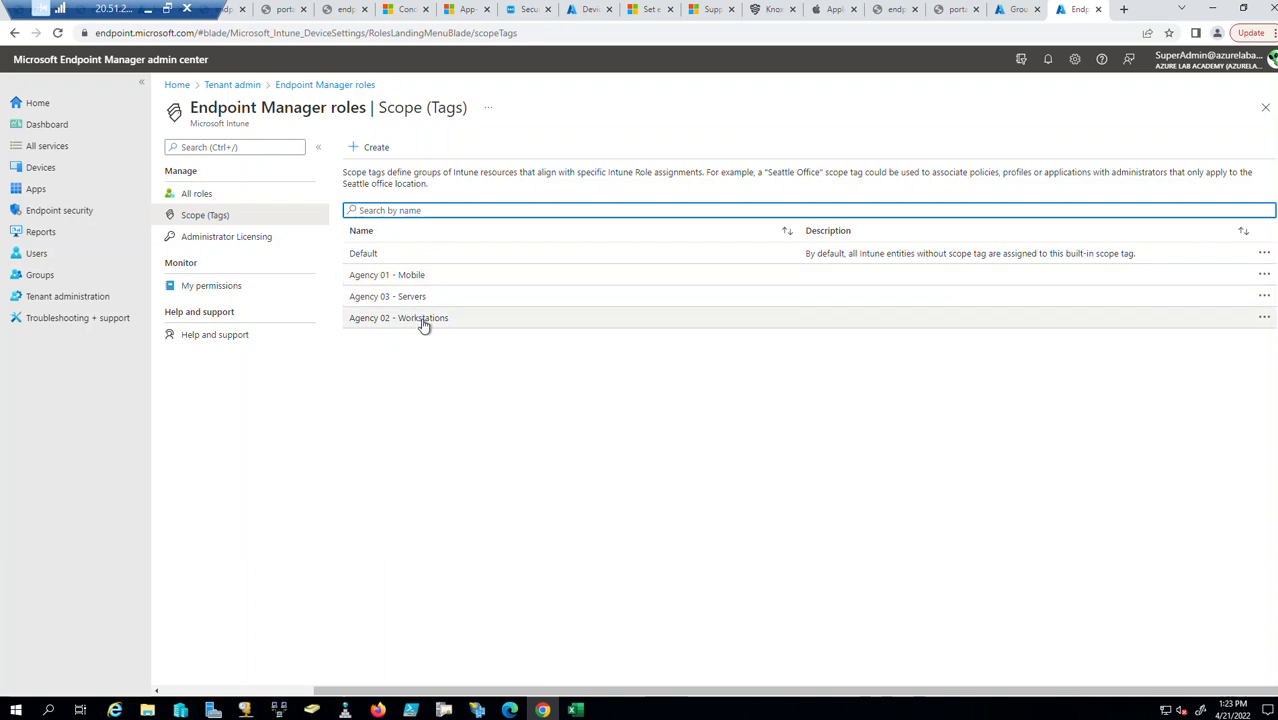
# Sort the scope tags by name and launch the Create Scope Tag wizard.
pyautogui.click(362, 231)
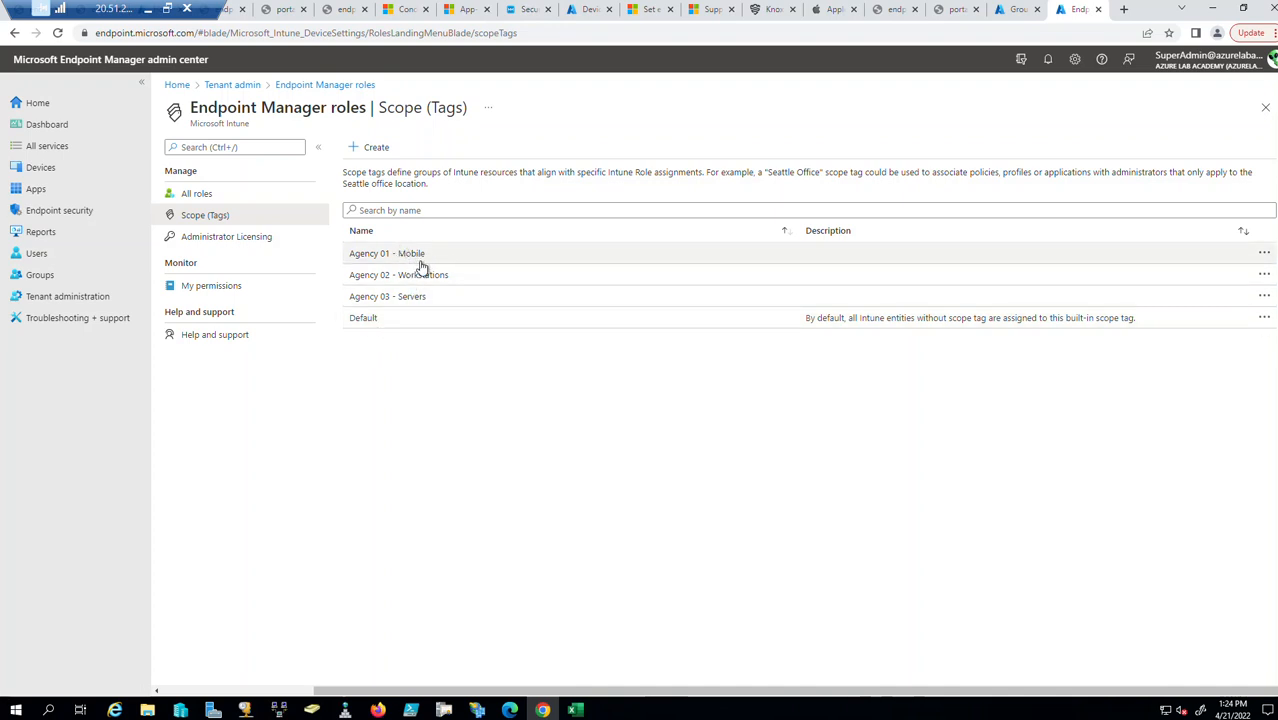
pyautogui.click(375, 149)
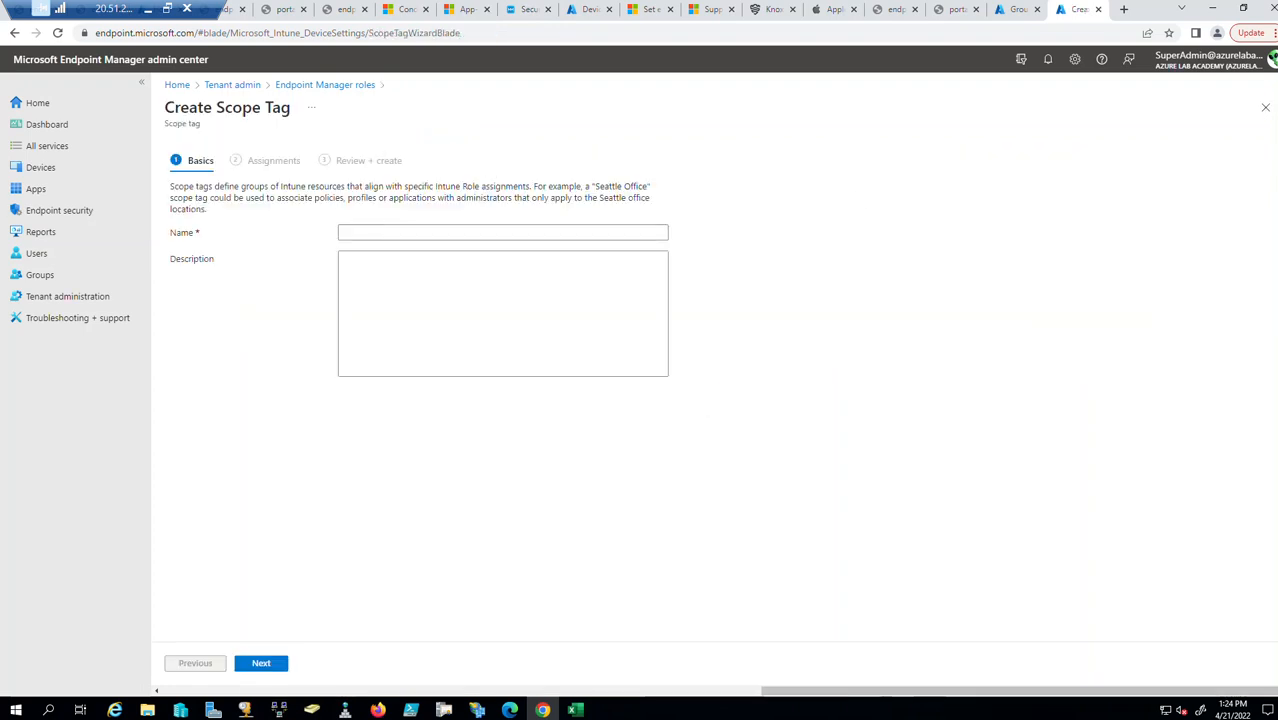
# Restart the Create Scope Tag wizard from Tenant administration > Roles > Scope (Tags).
pyautogui.click(1265, 107)
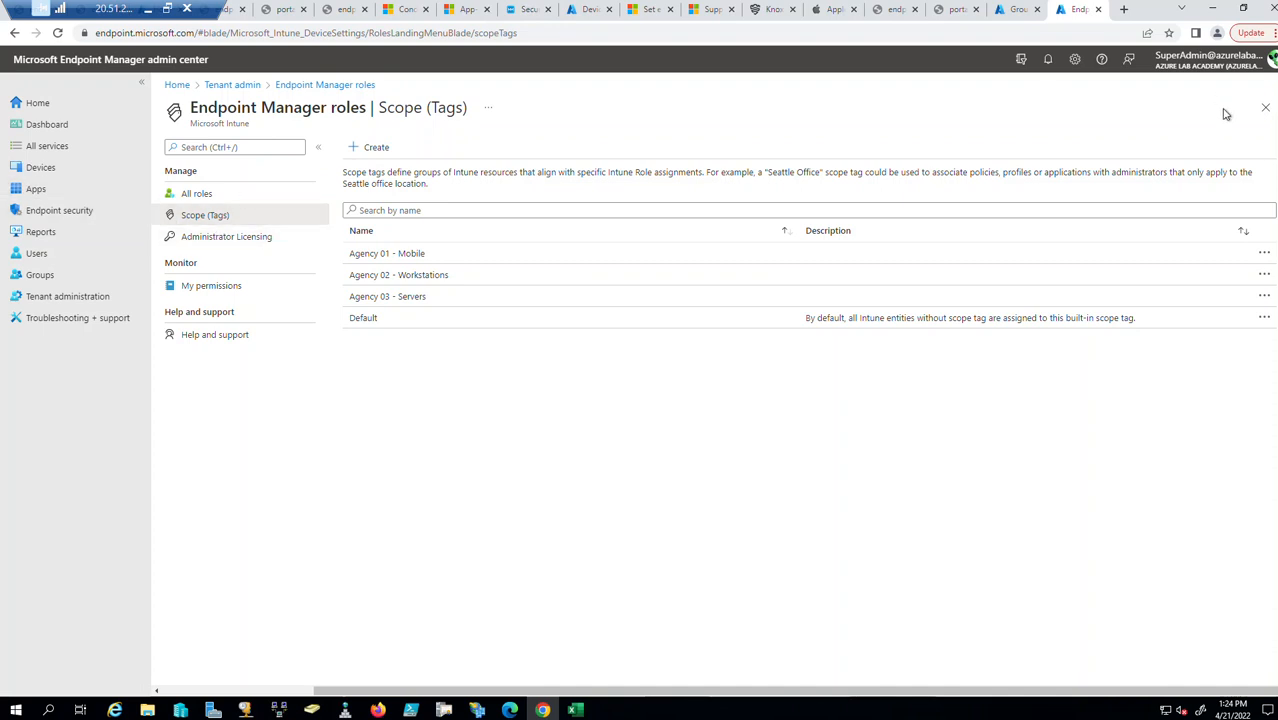
pyautogui.click(33, 299)
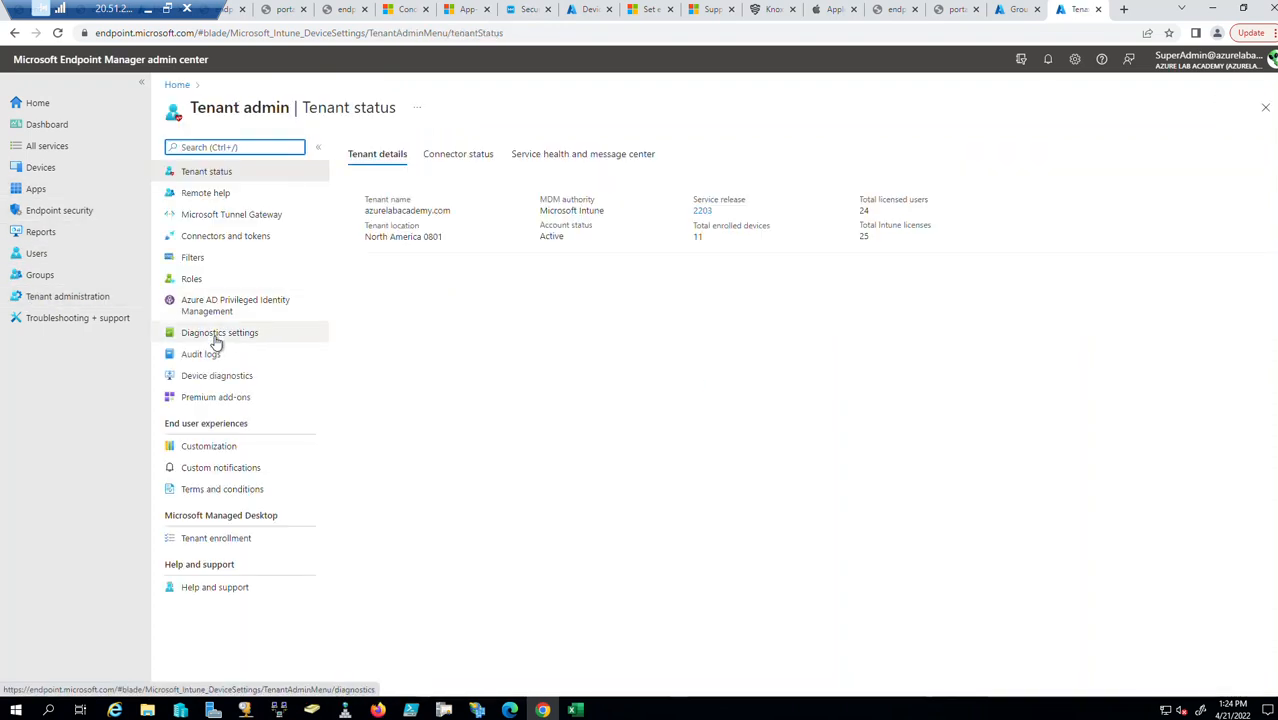
pyautogui.click(199, 284)
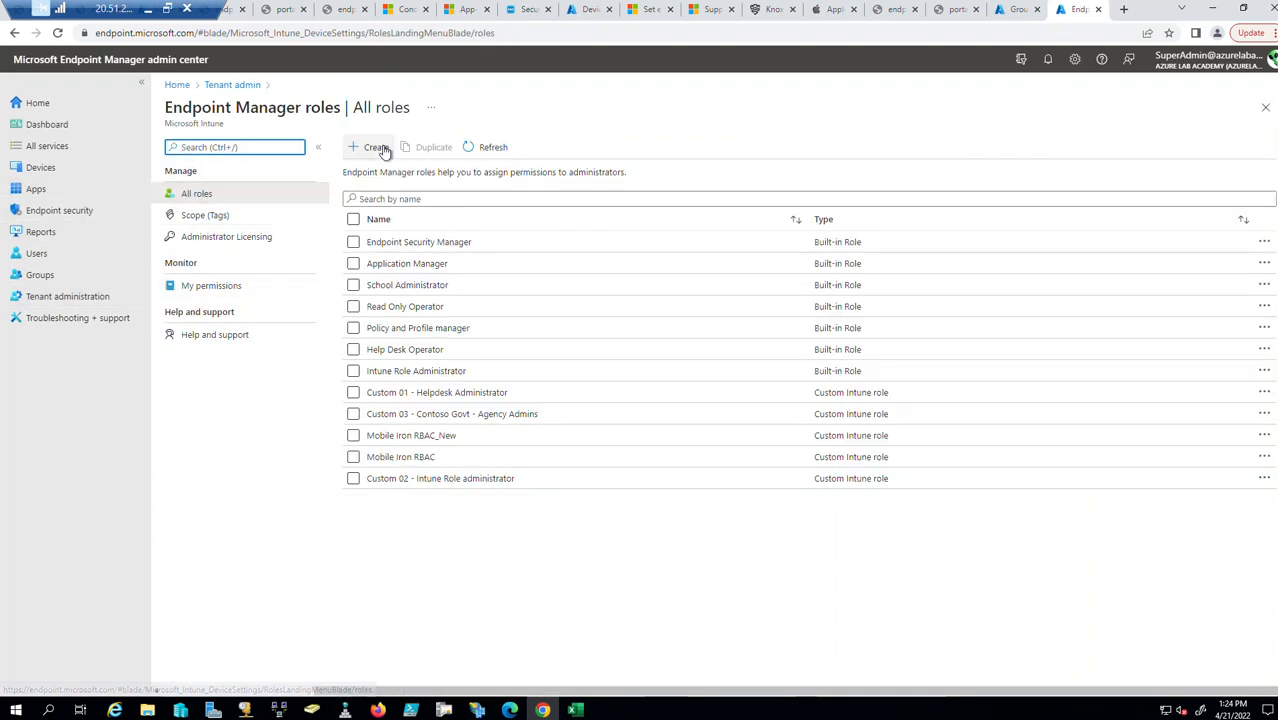
pyautogui.click(195, 216)
pyautogui.click(377, 148)
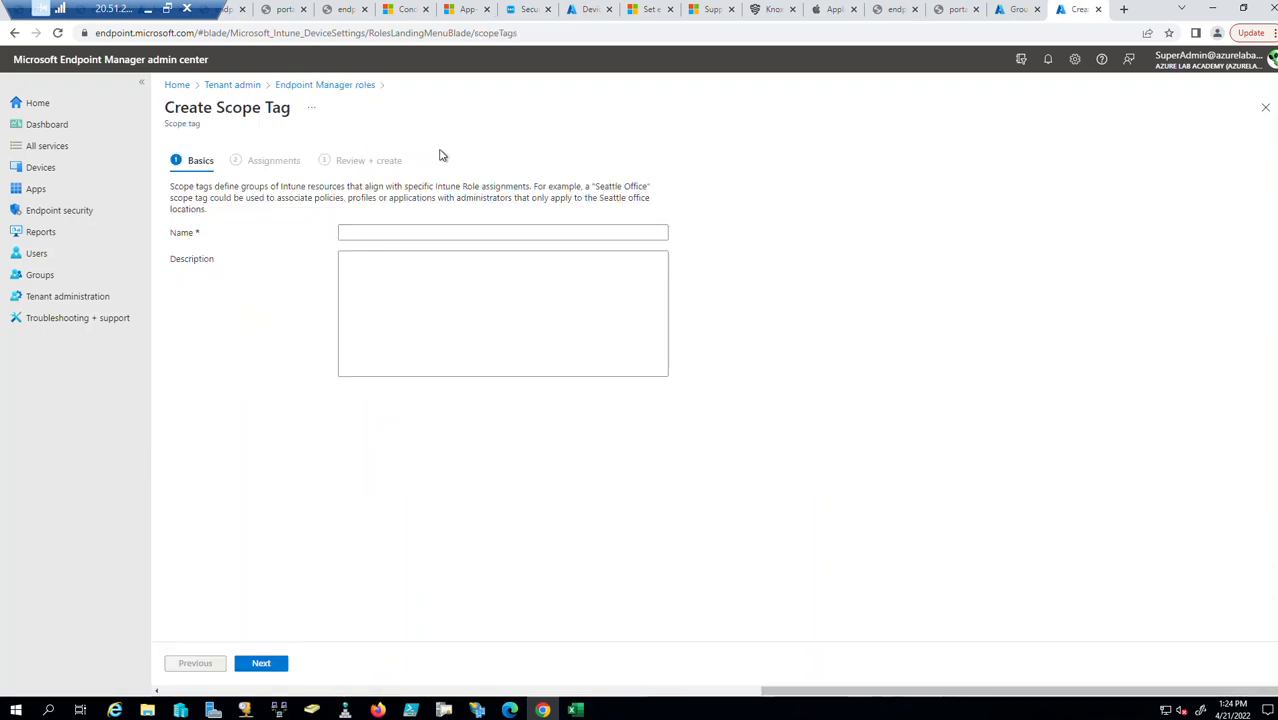
# Name the scope tag 'Disney Land' and continue to Assignments.
pyautogui.click(408, 234)
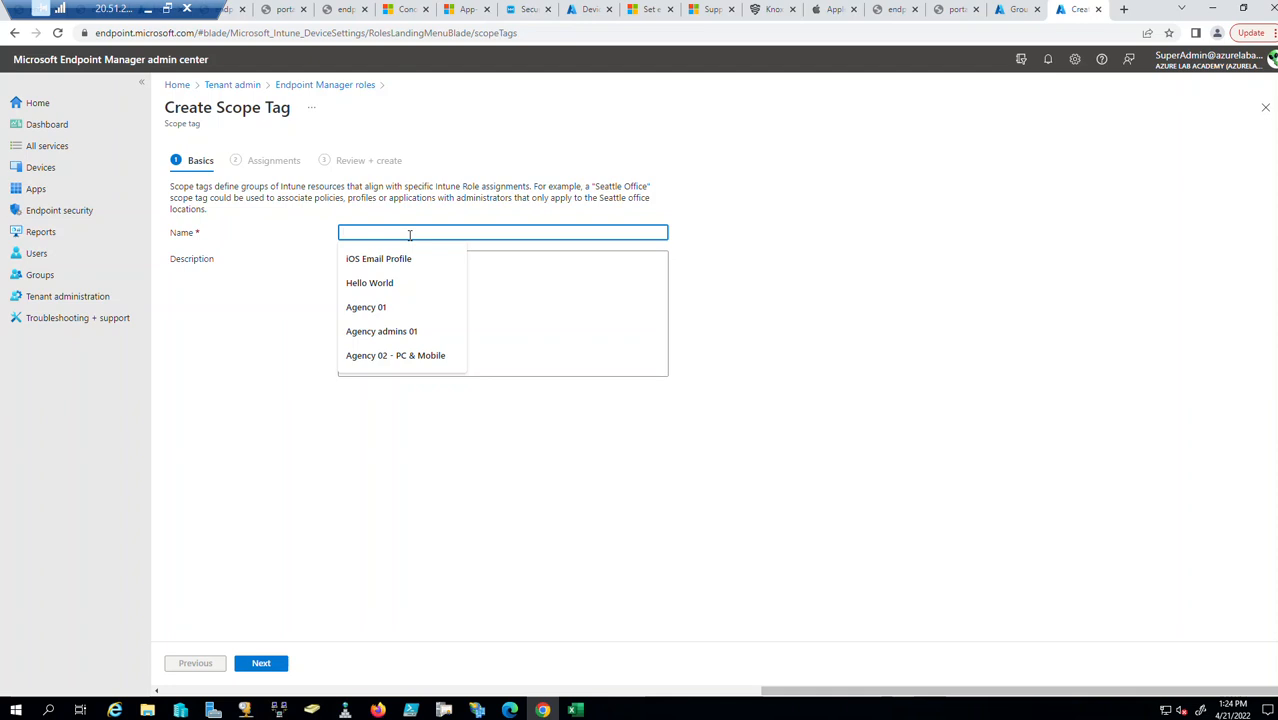
pyautogui.write('Disney Land')
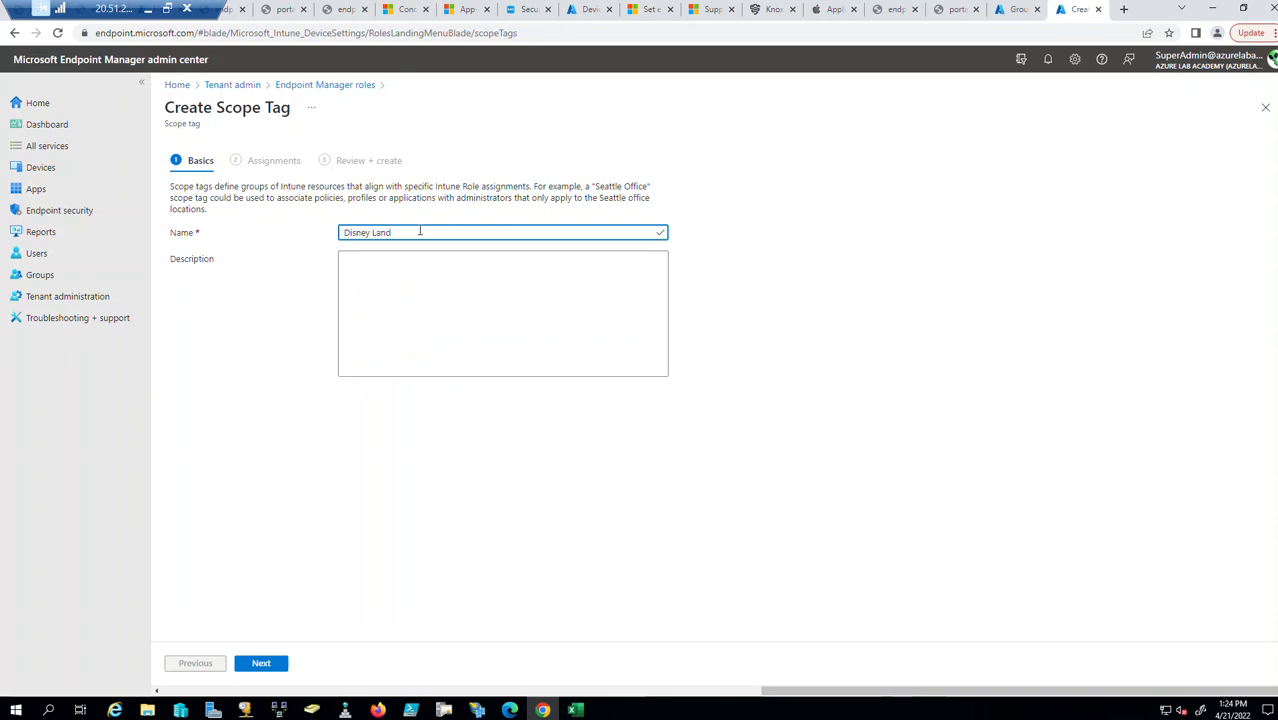
pyautogui.click(261, 663)
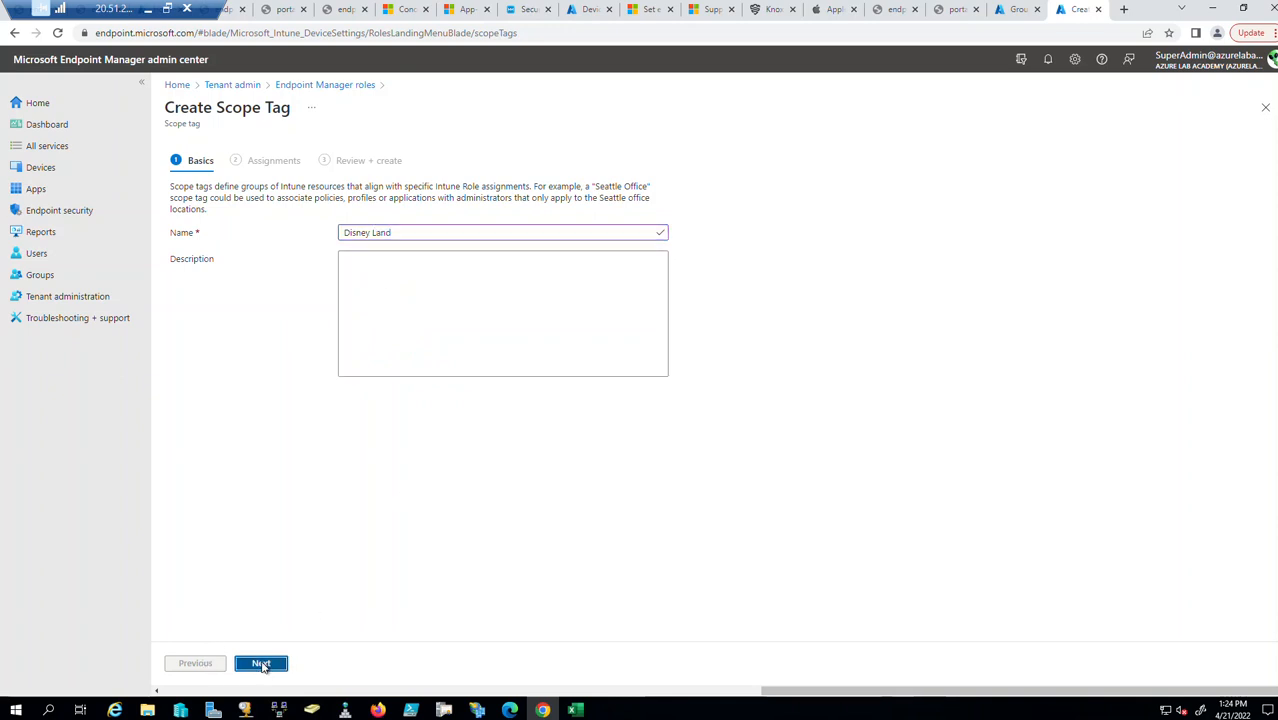
# Open and dismiss the group picker twice without choosing any group.
pyautogui.click(222, 234)
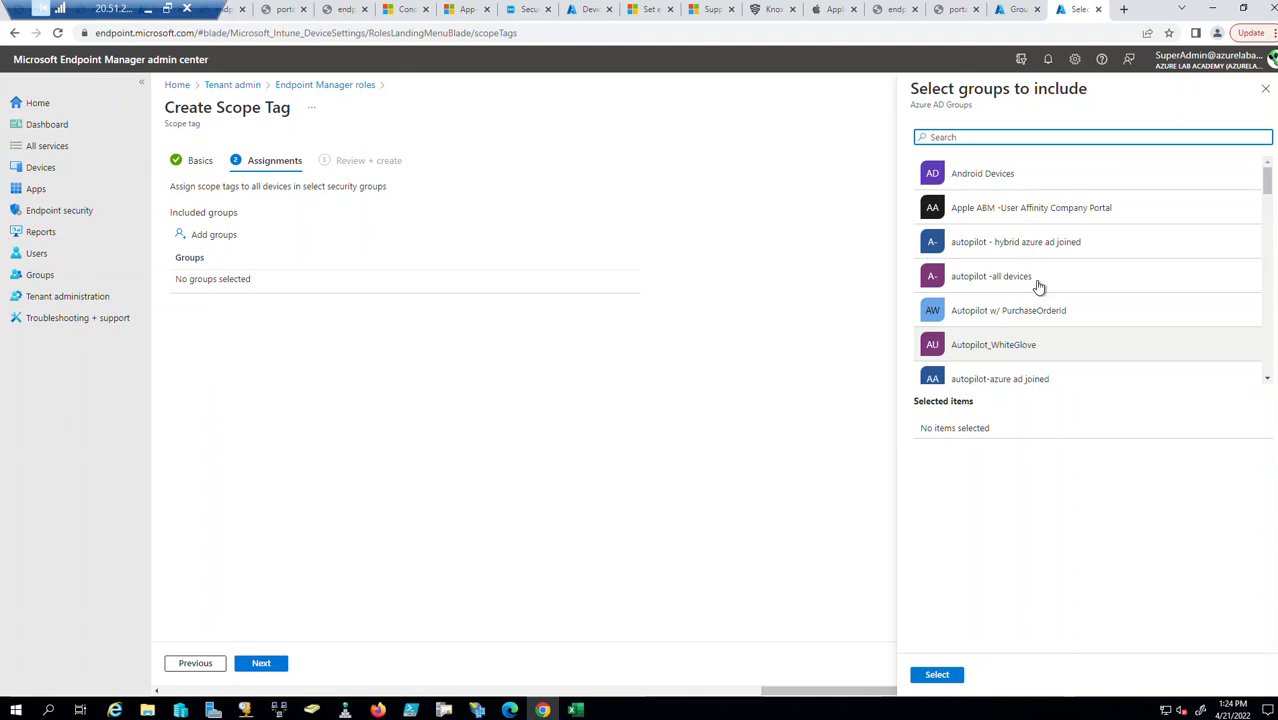
pyautogui.click(1265, 89)
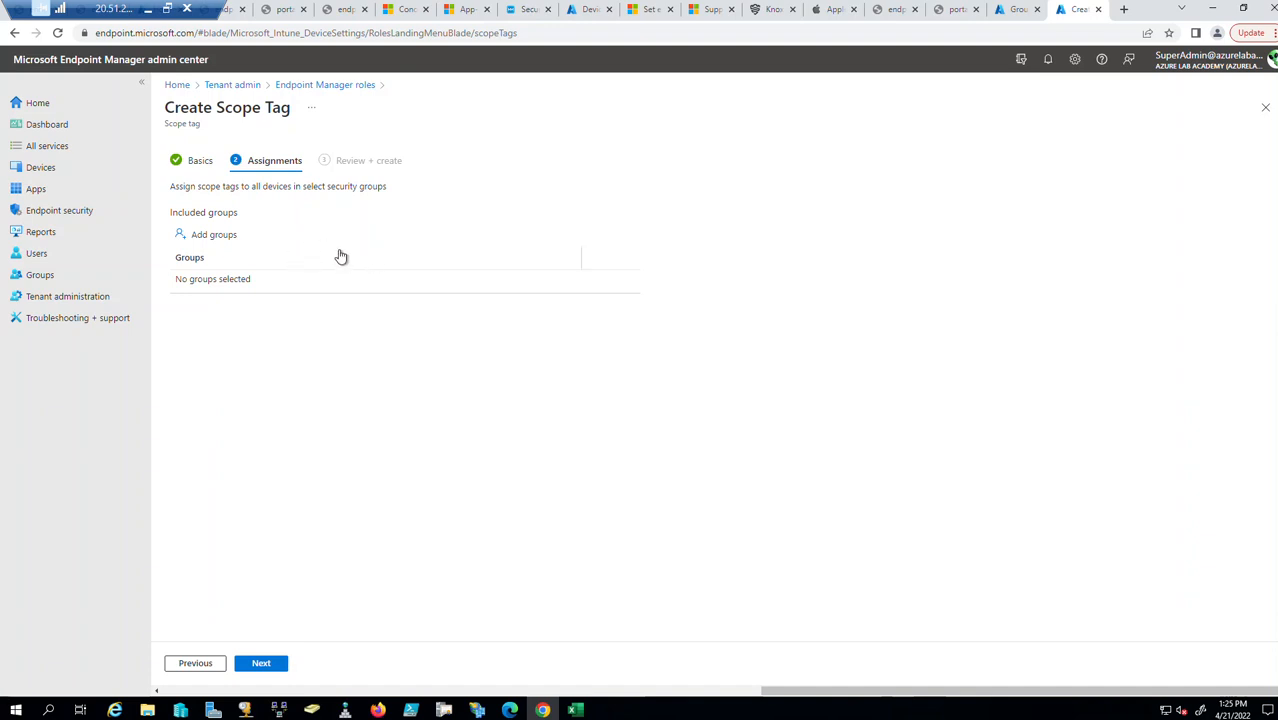
pyautogui.click(217, 238)
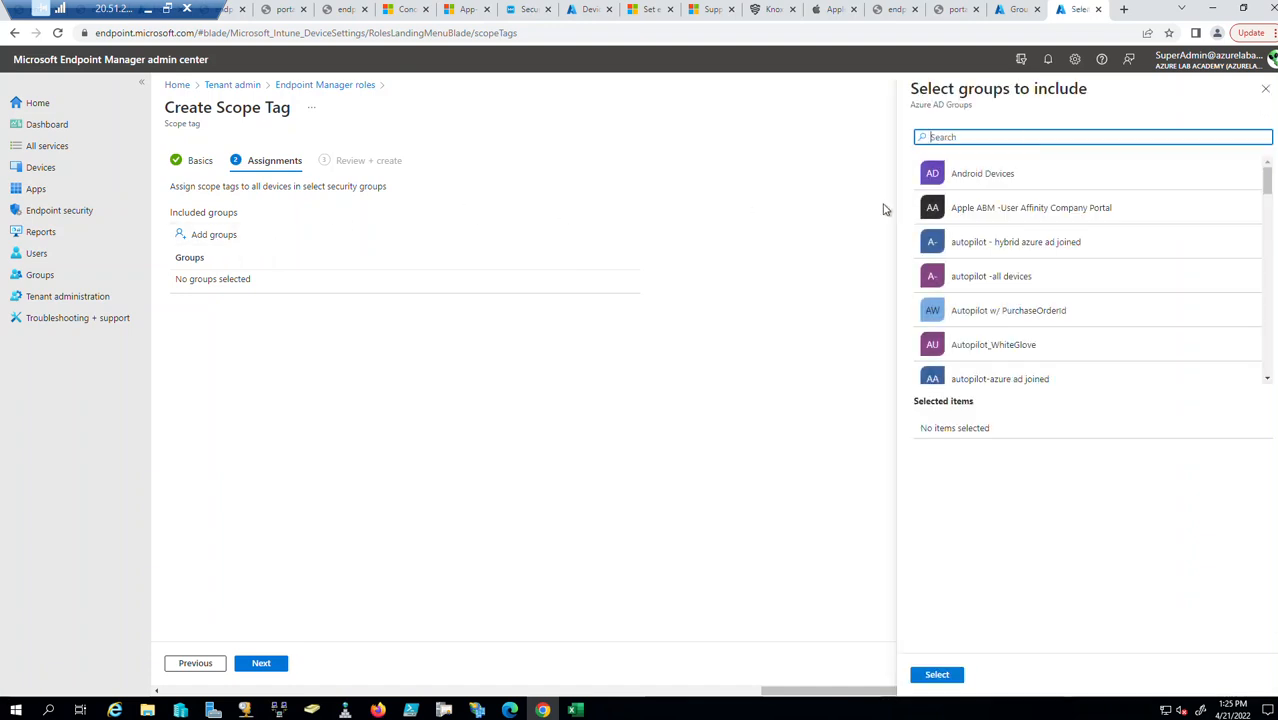
pyautogui.click(1265, 88)
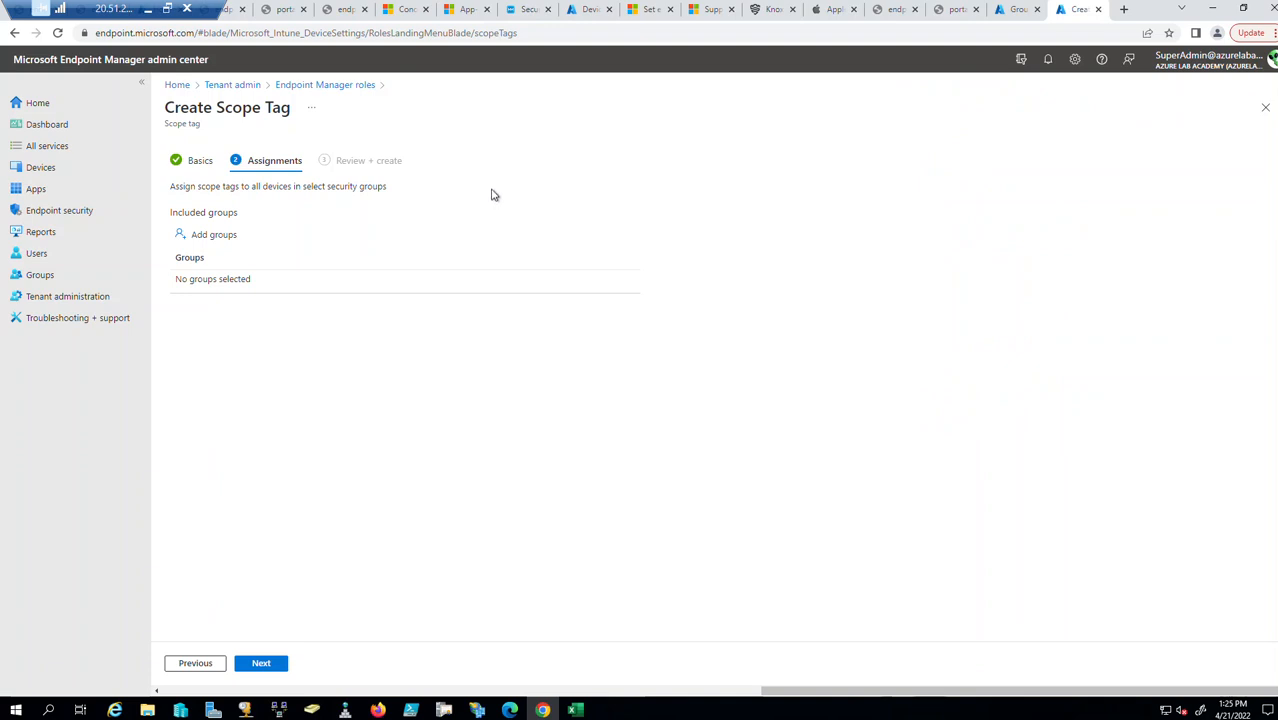
# Include the Beam Devices group and continue to Review + create.
pyautogui.click(228, 246)
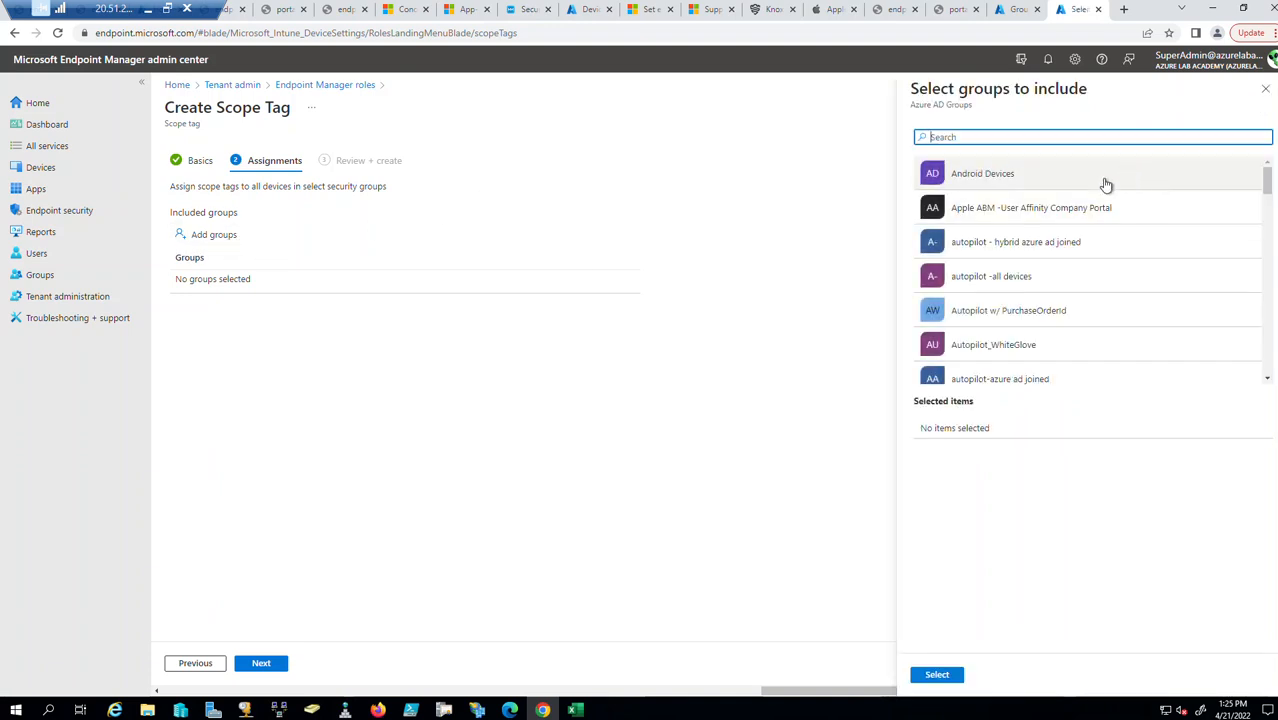
pyautogui.scroll(-5, 1047, 358)
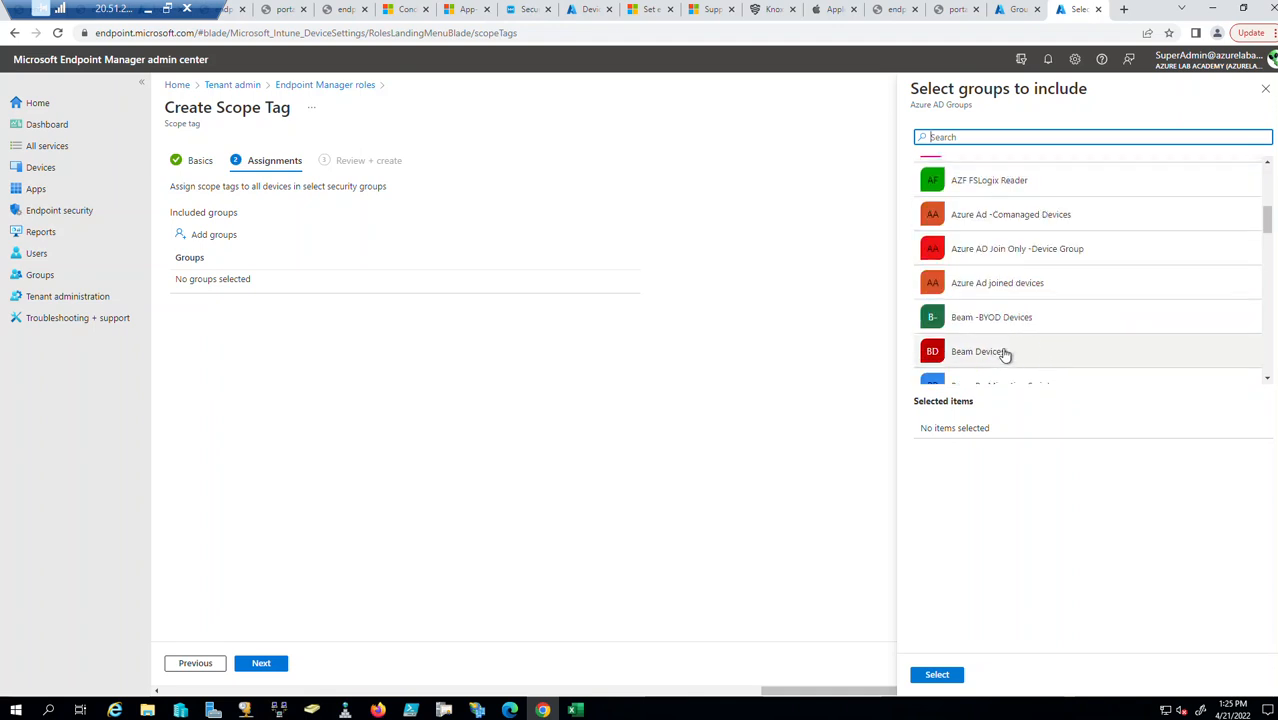
pyautogui.scroll(-2, 1015, 340)
pyautogui.scroll(8, 1087, 320)
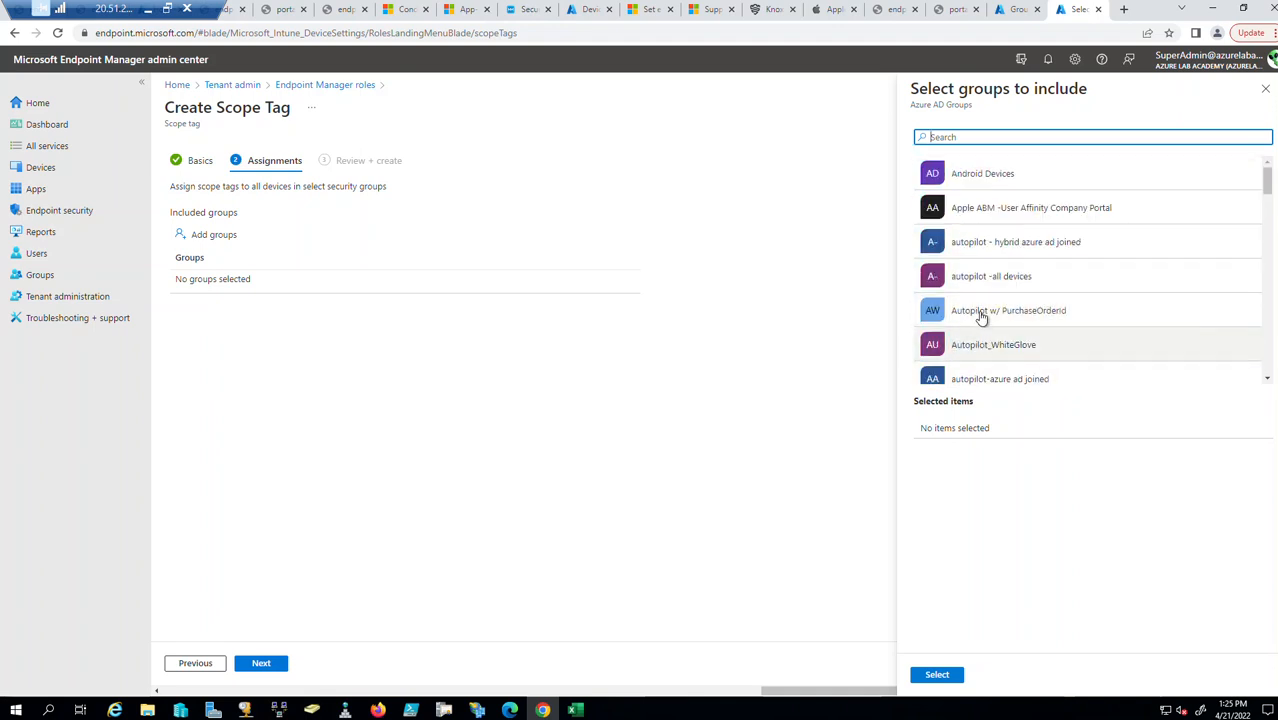
pyautogui.scroll(-3, 1021, 306)
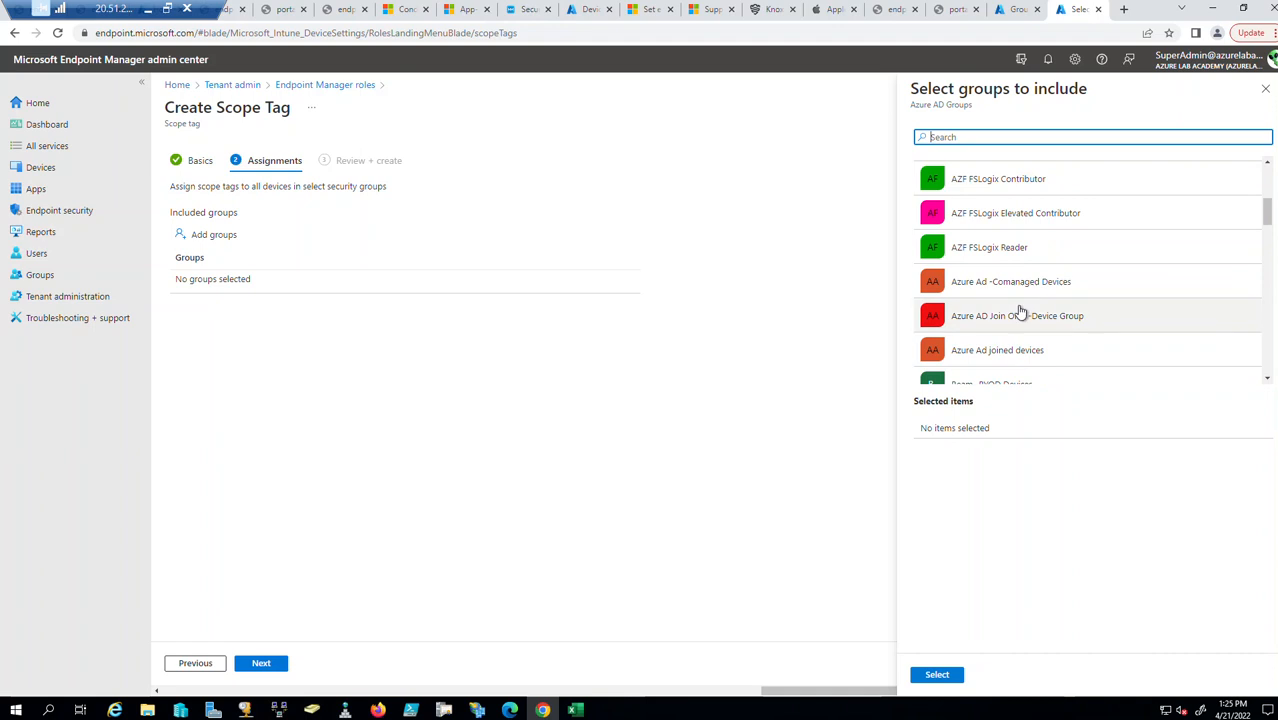
pyautogui.scroll(-3, 997, 358)
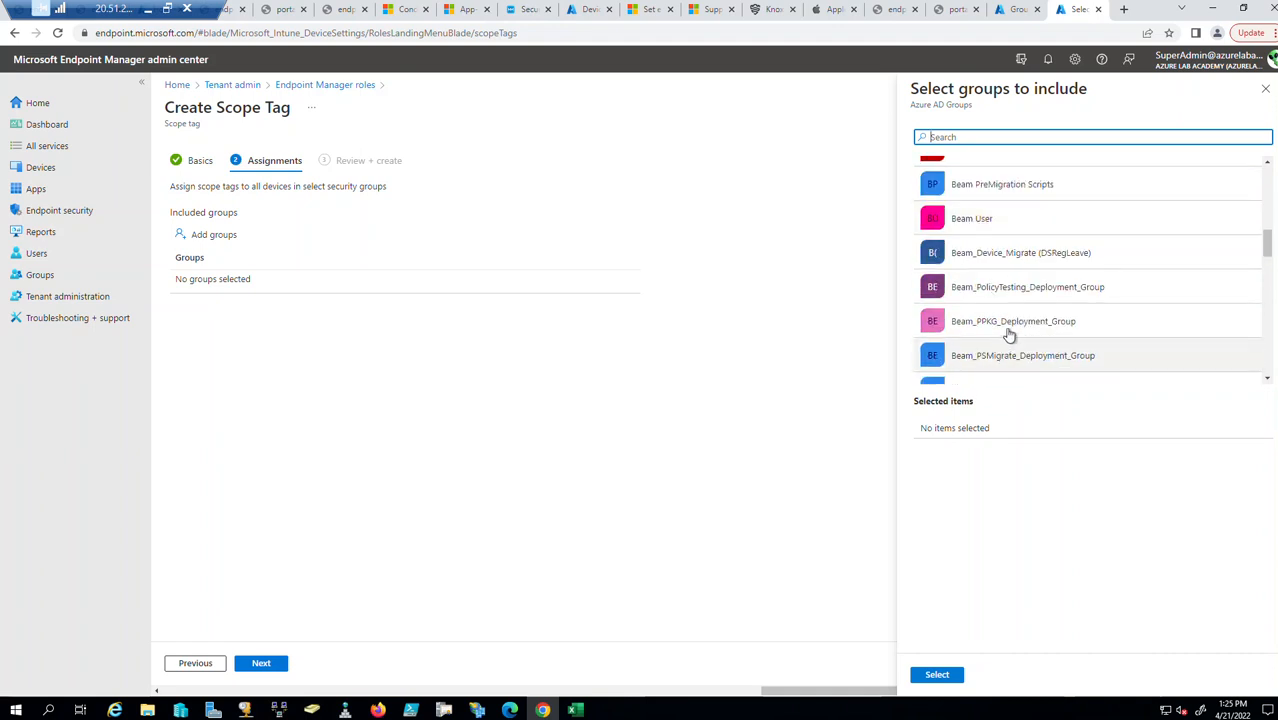
pyautogui.scroll(1, 1015, 216)
pyautogui.click(1007, 218)
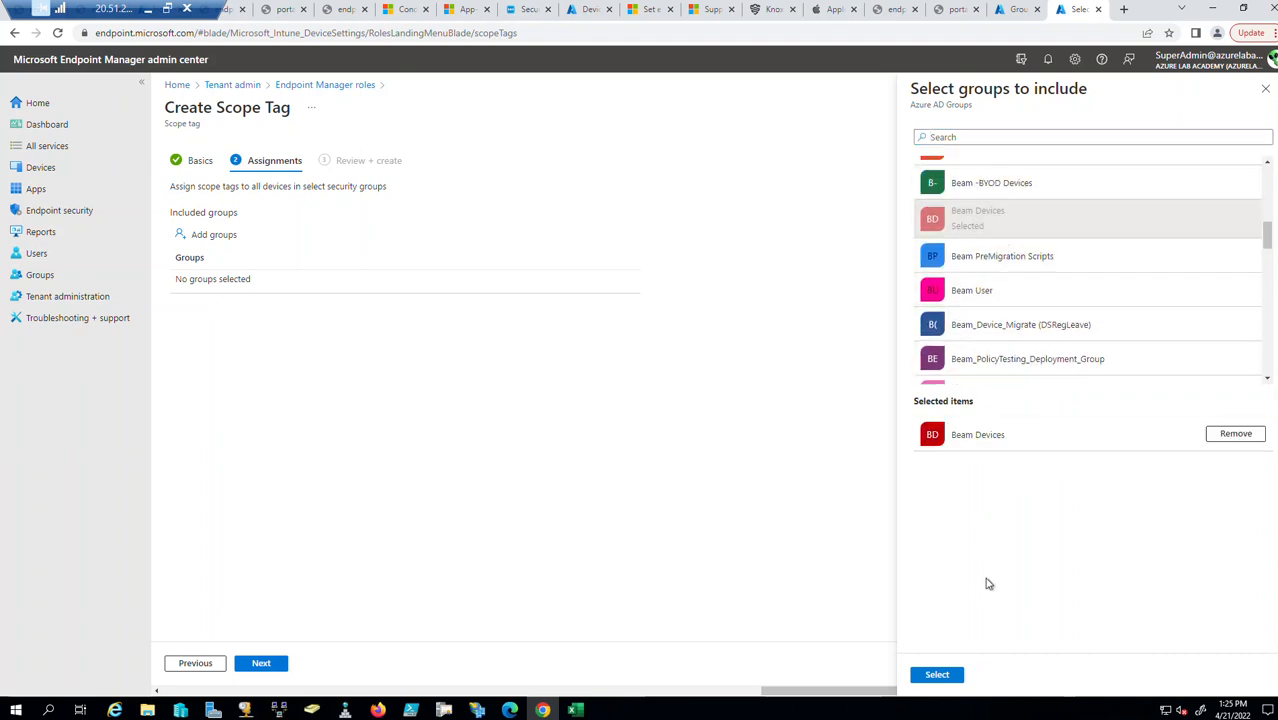
pyautogui.click(938, 676)
pyautogui.click(262, 664)
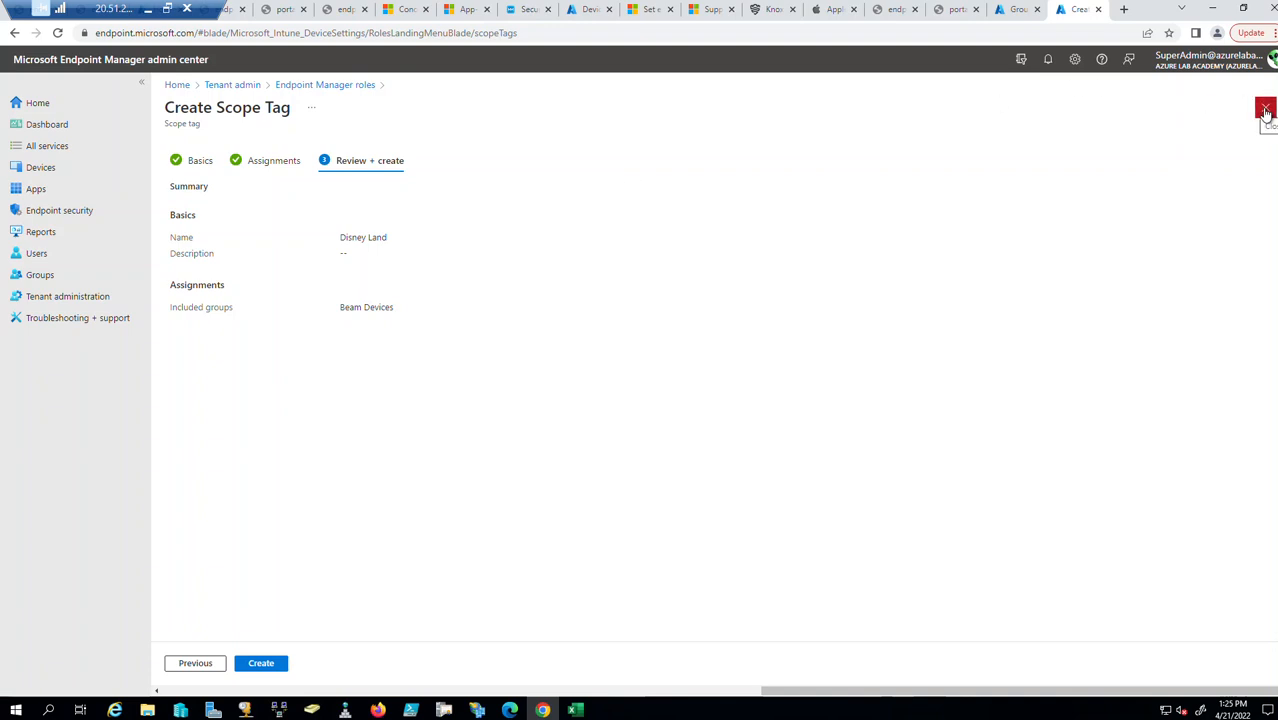
# Remove Beam Devices from the assignments and create the Disney Land tag with no groups.
pyautogui.click(254, 675)
pyautogui.click(197, 664)
pyautogui.click(604, 287)
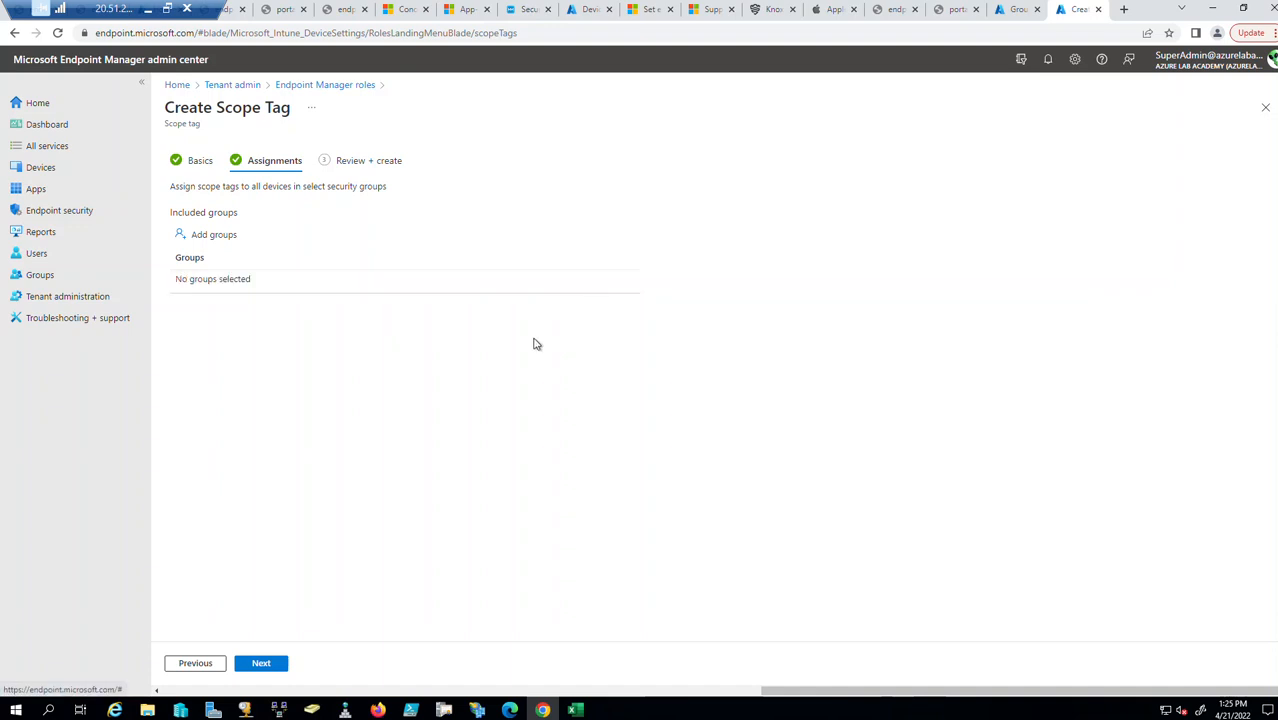
pyautogui.click(280, 667)
pyautogui.click(274, 670)
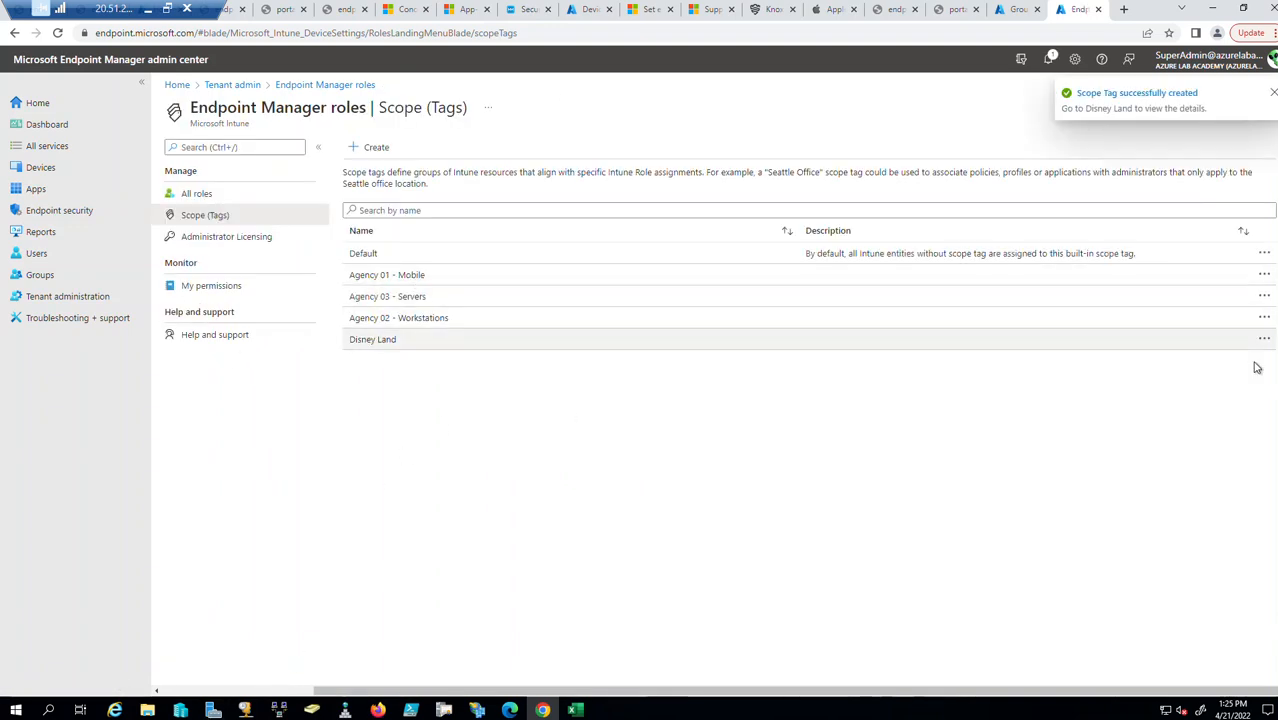
# Delete the Disney Land scope tag and open the Agency 01 - Mobile tag's details.
pyautogui.click(1265, 341)
pyautogui.click(1160, 343)
pyautogui.click(380, 225)
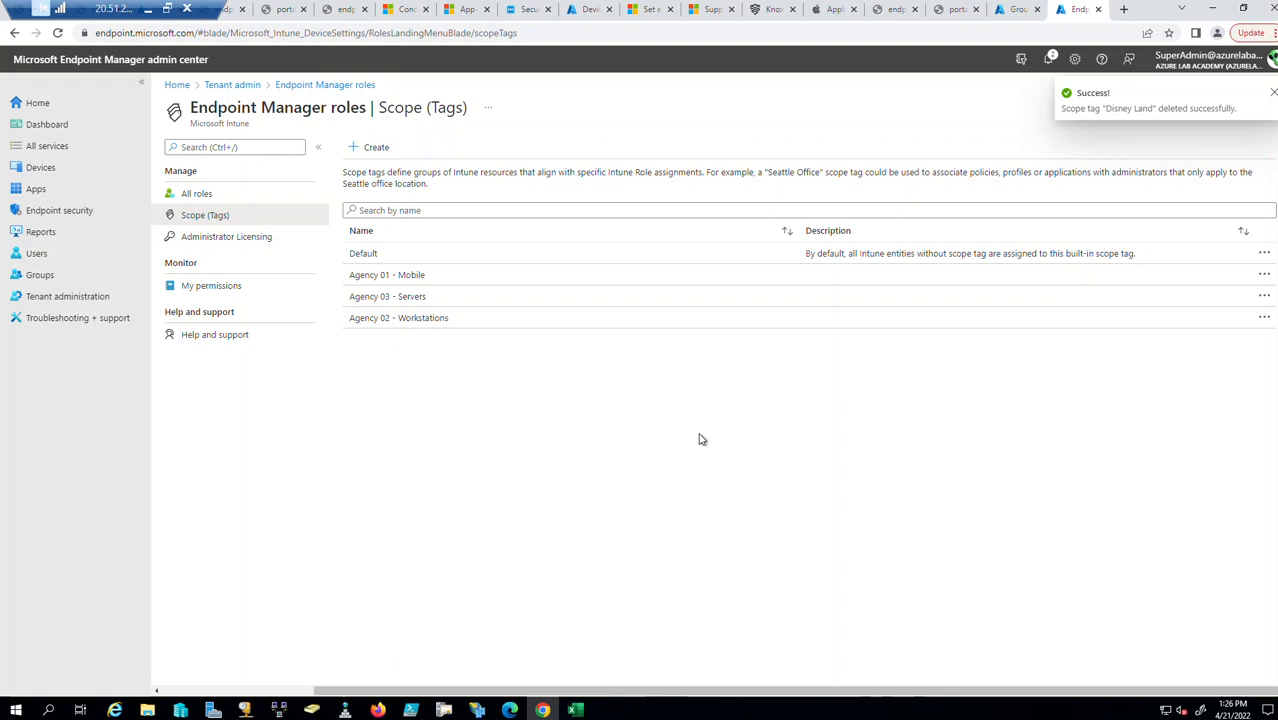
pyautogui.click(433, 277)
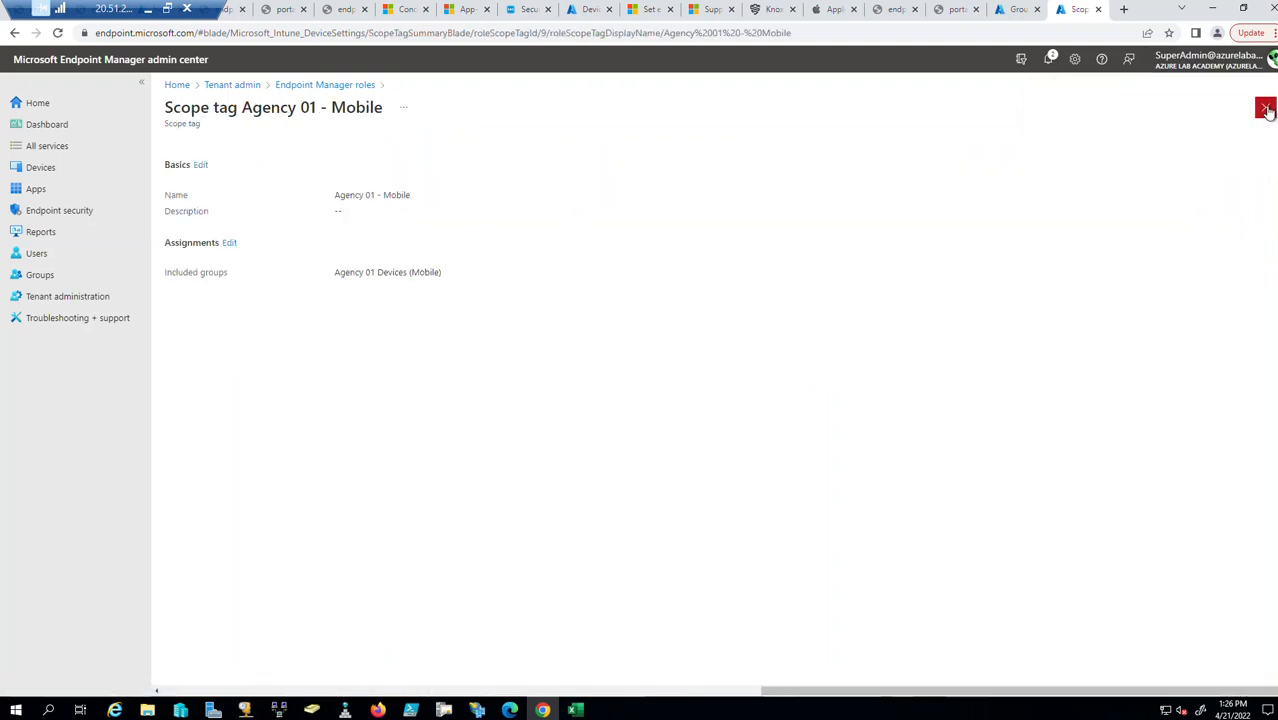
pyautogui.click(1264, 107)
pyautogui.click(404, 276)
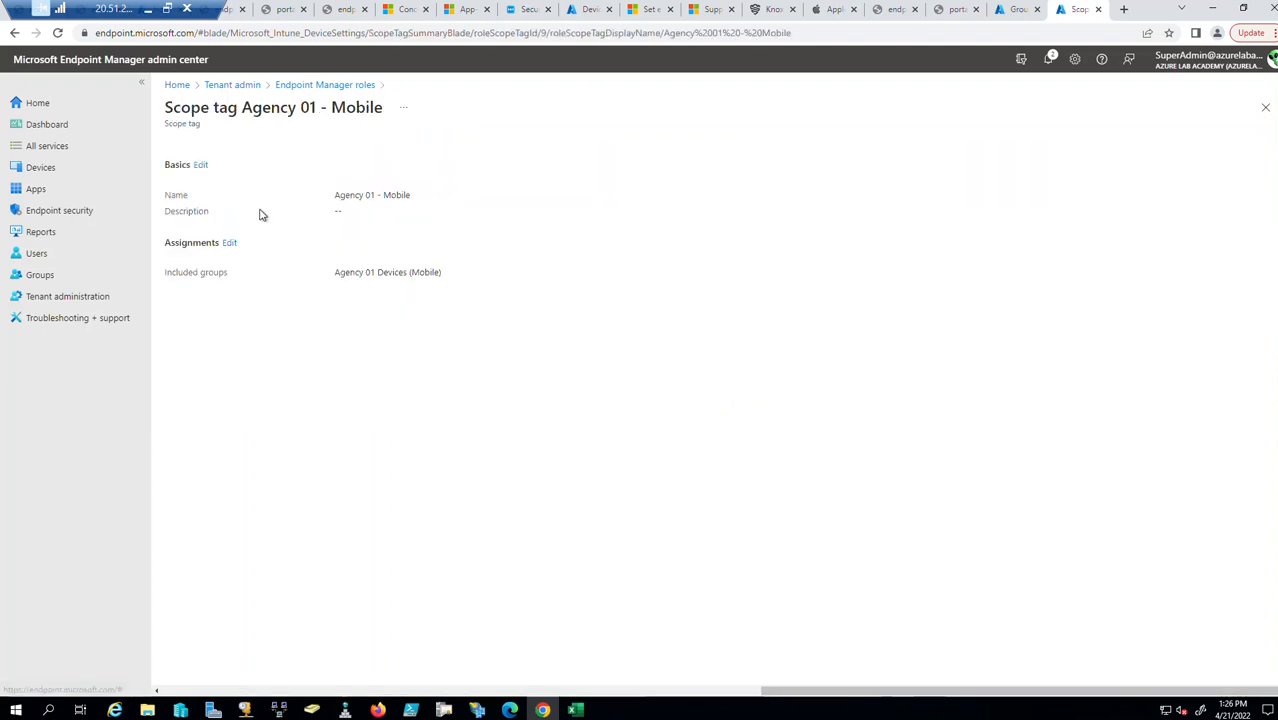
pyautogui.click(201, 165)
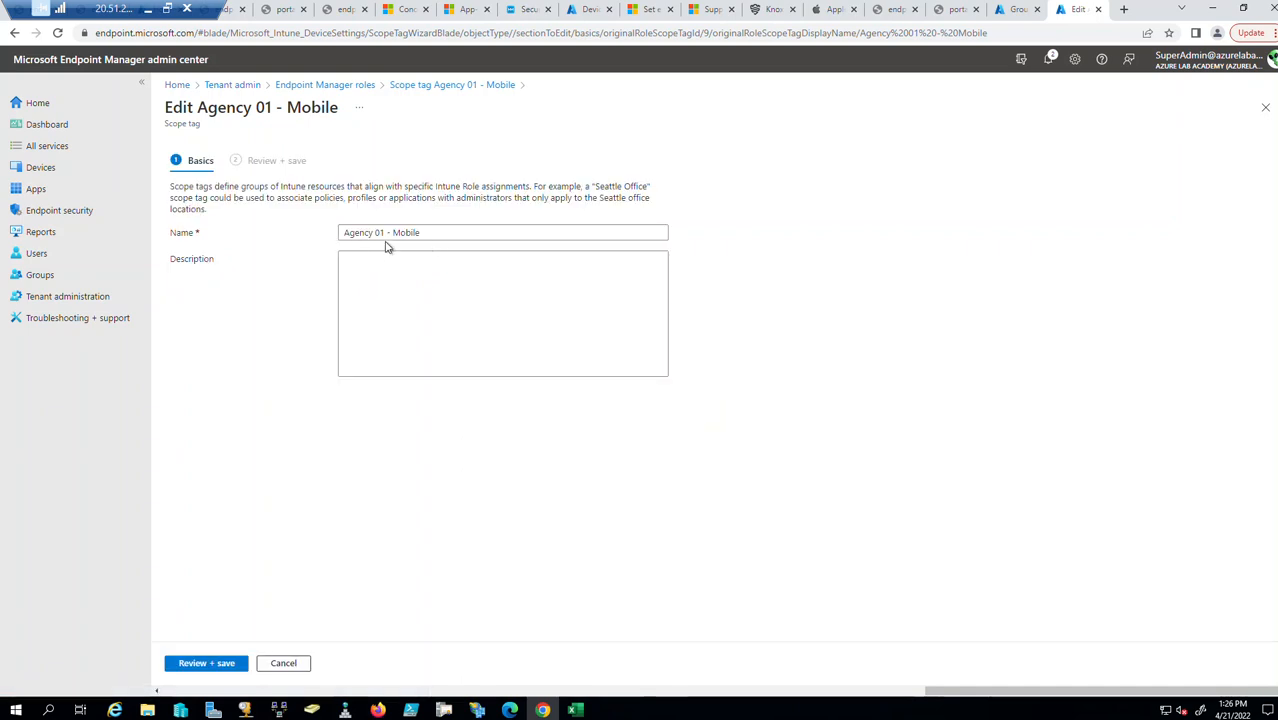
pyautogui.click(1265, 107)
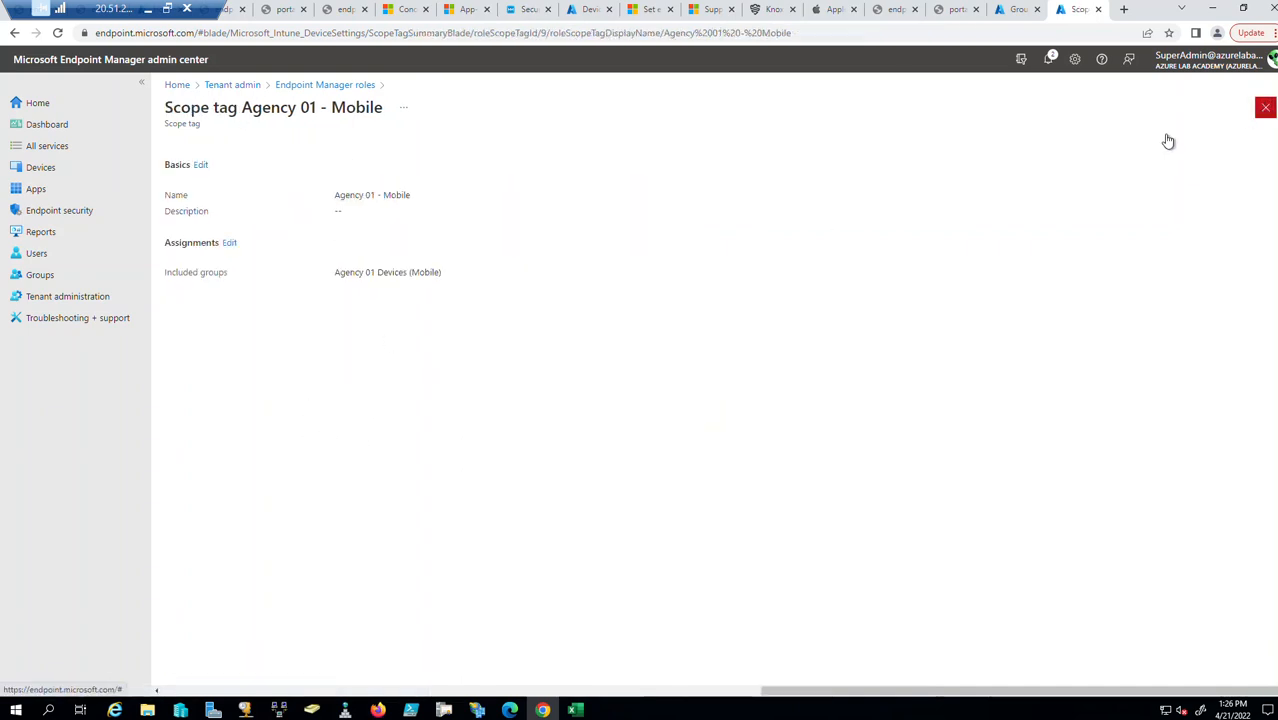
pyautogui.click(230, 244)
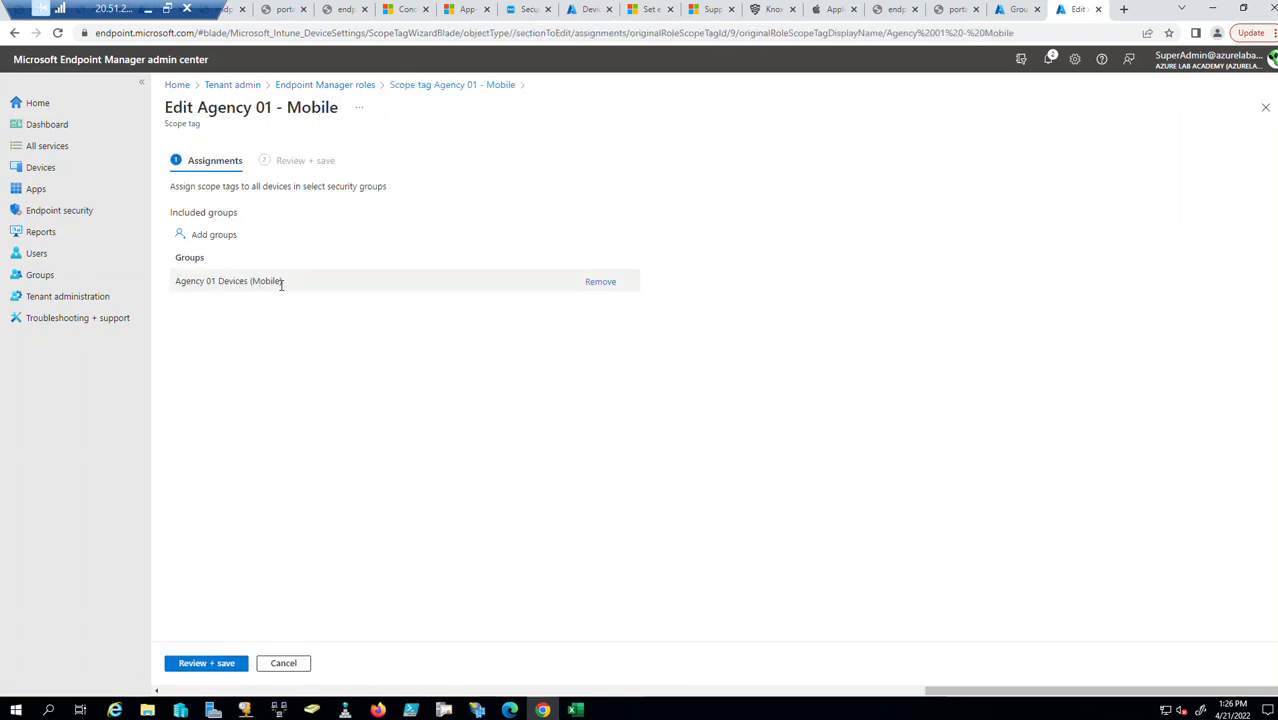
pyautogui.click(1010, 9)
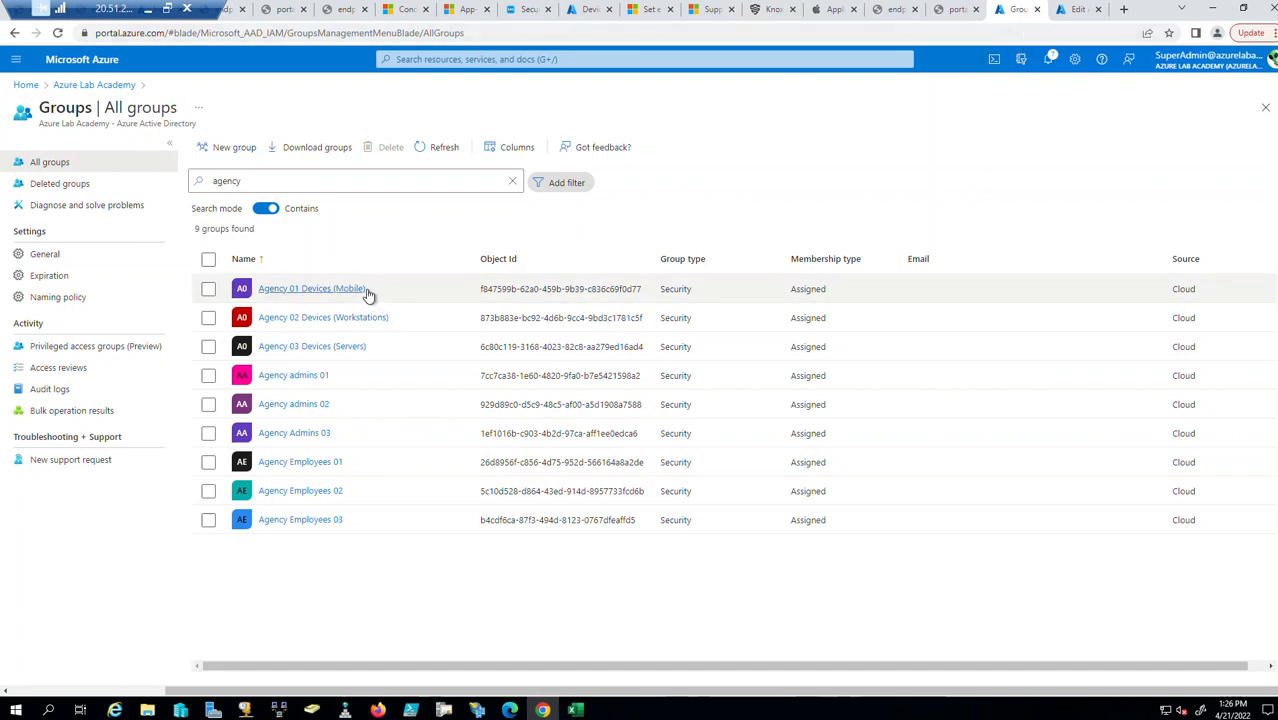
pyautogui.click(1068, 10)
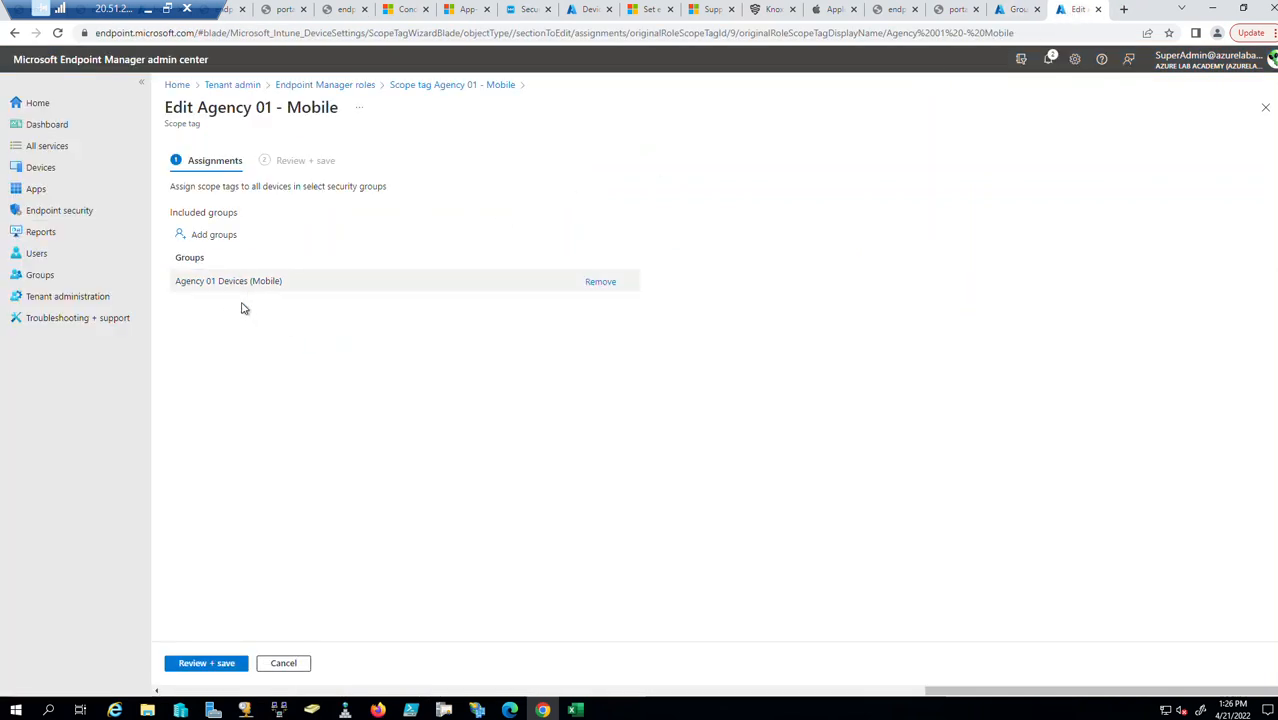
pyautogui.click(284, 665)
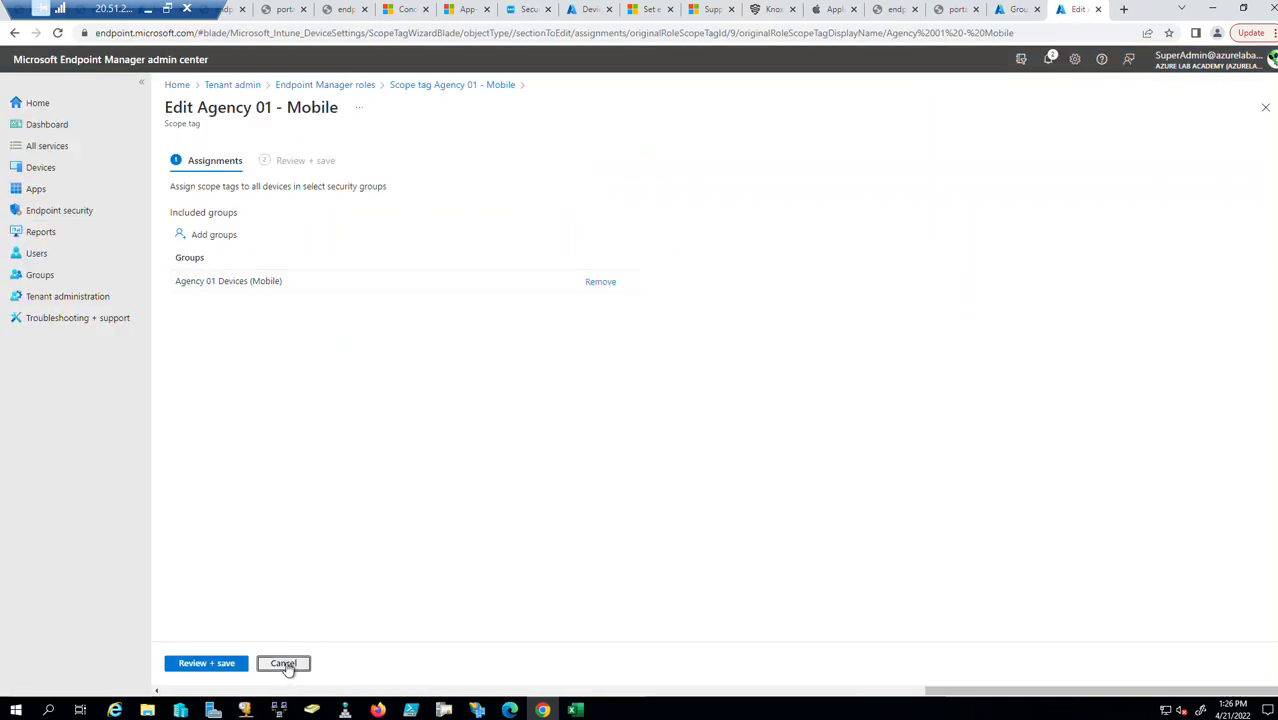
# Close Agency 01 - Mobile, briefly view Agency 03 - Servers, and open Agency 02 - Workstations.
pyautogui.click(1264, 110)
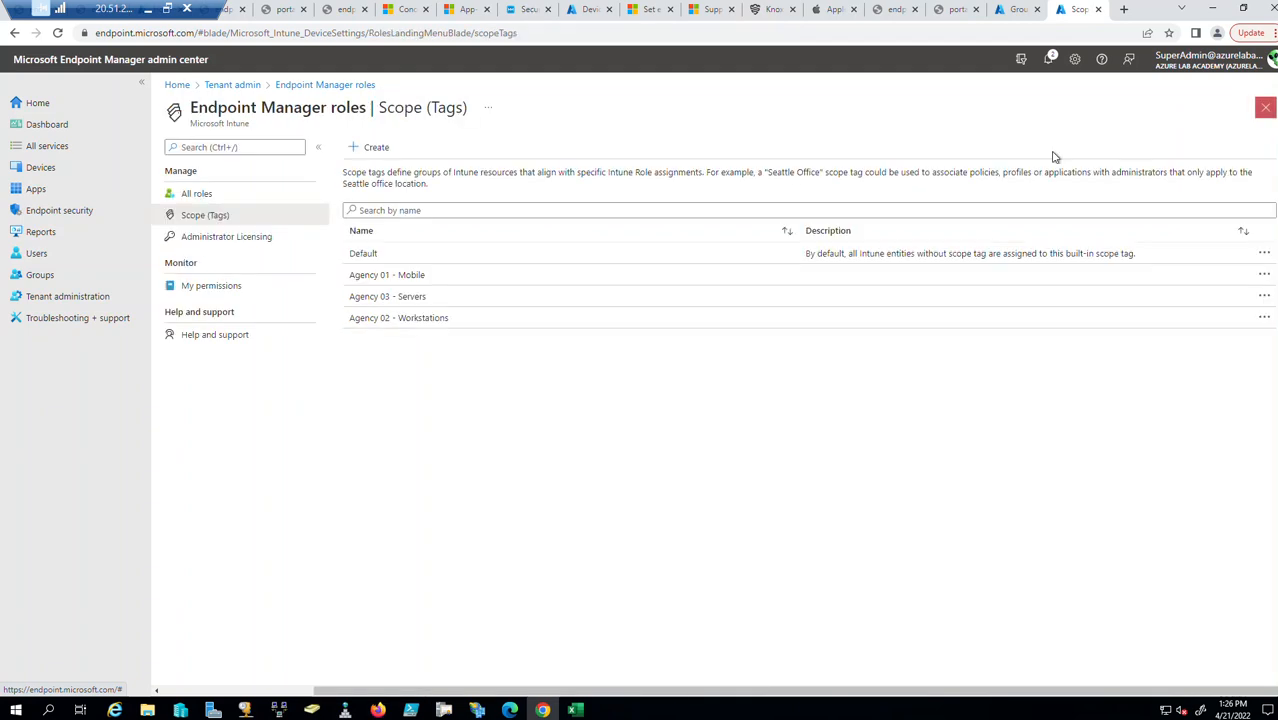
pyautogui.click(408, 297)
pyautogui.click(1264, 108)
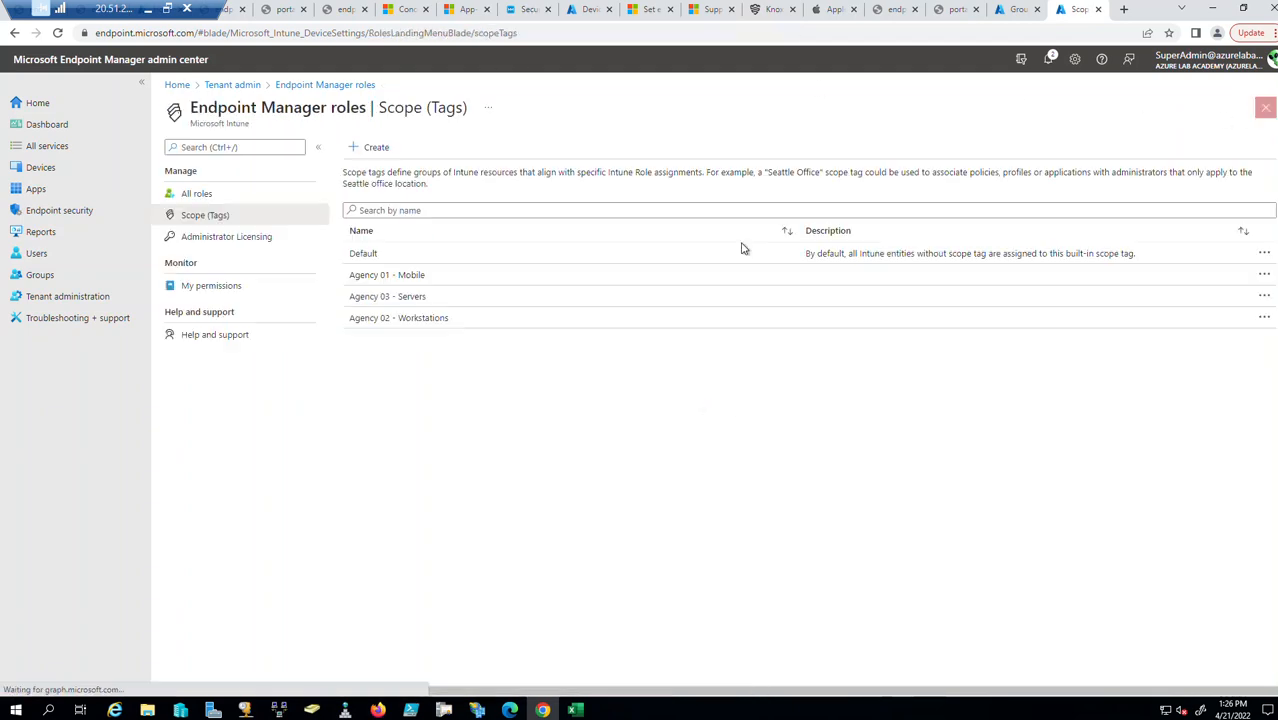
pyautogui.click(400, 320)
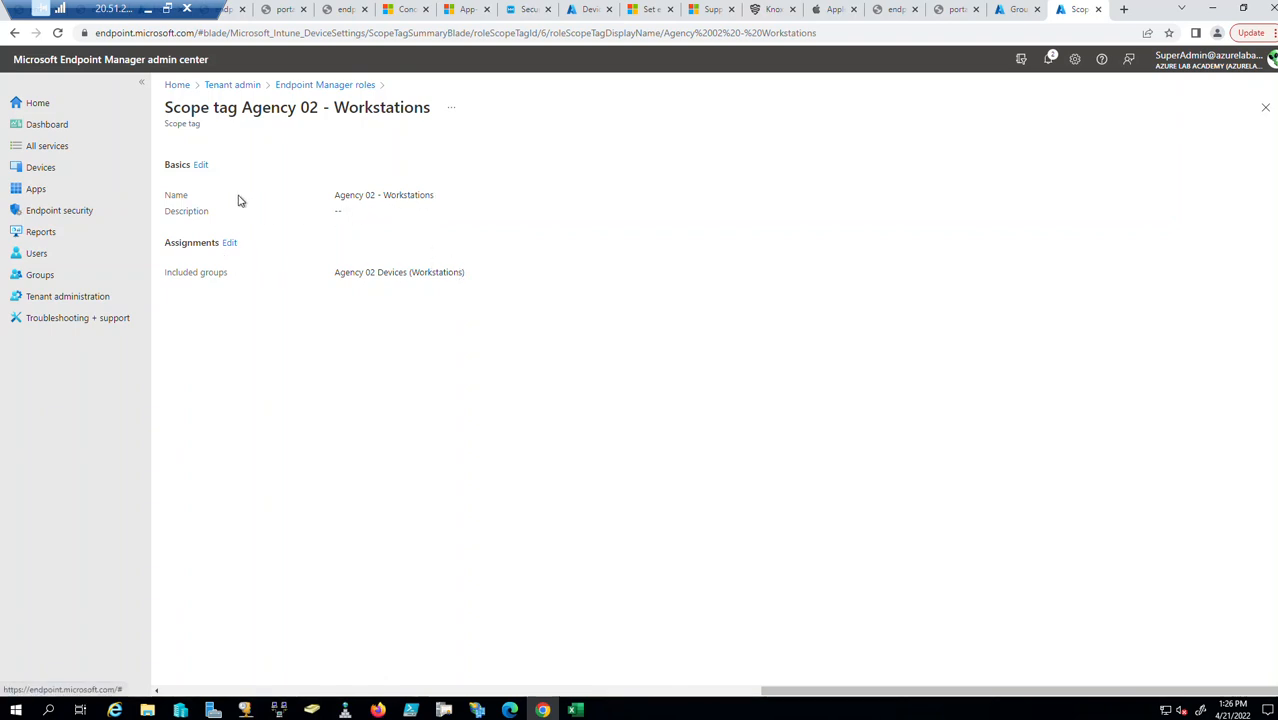
# Compare Agency 02 - Workstations' Basics and assigned groups with the Azure groups list, closing without saving.
pyautogui.click(204, 166)
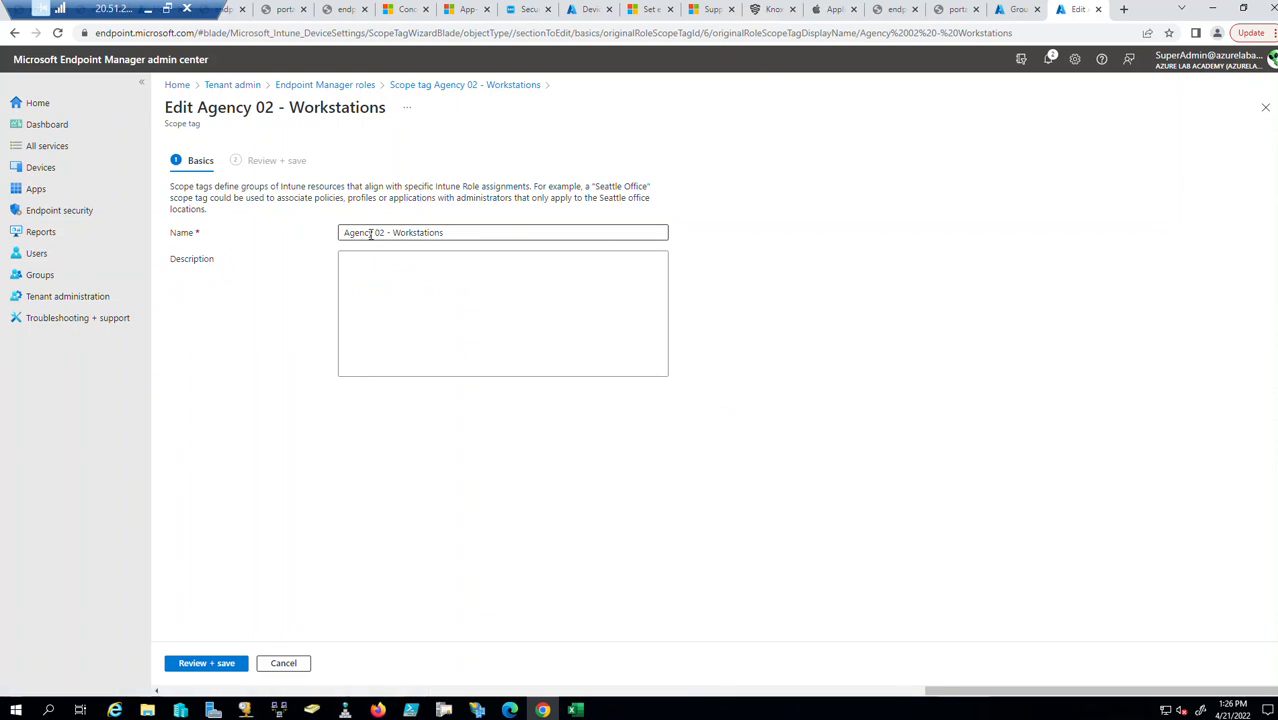
pyautogui.click(1265, 107)
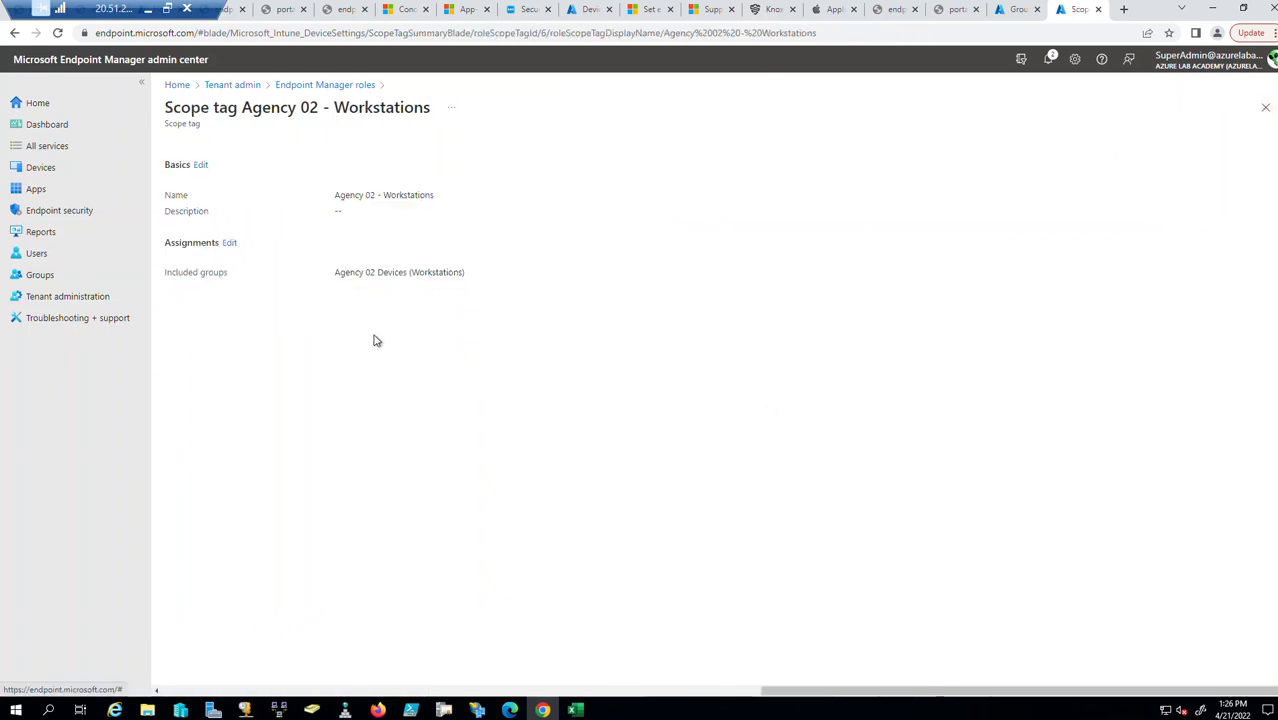
pyautogui.click(229, 245)
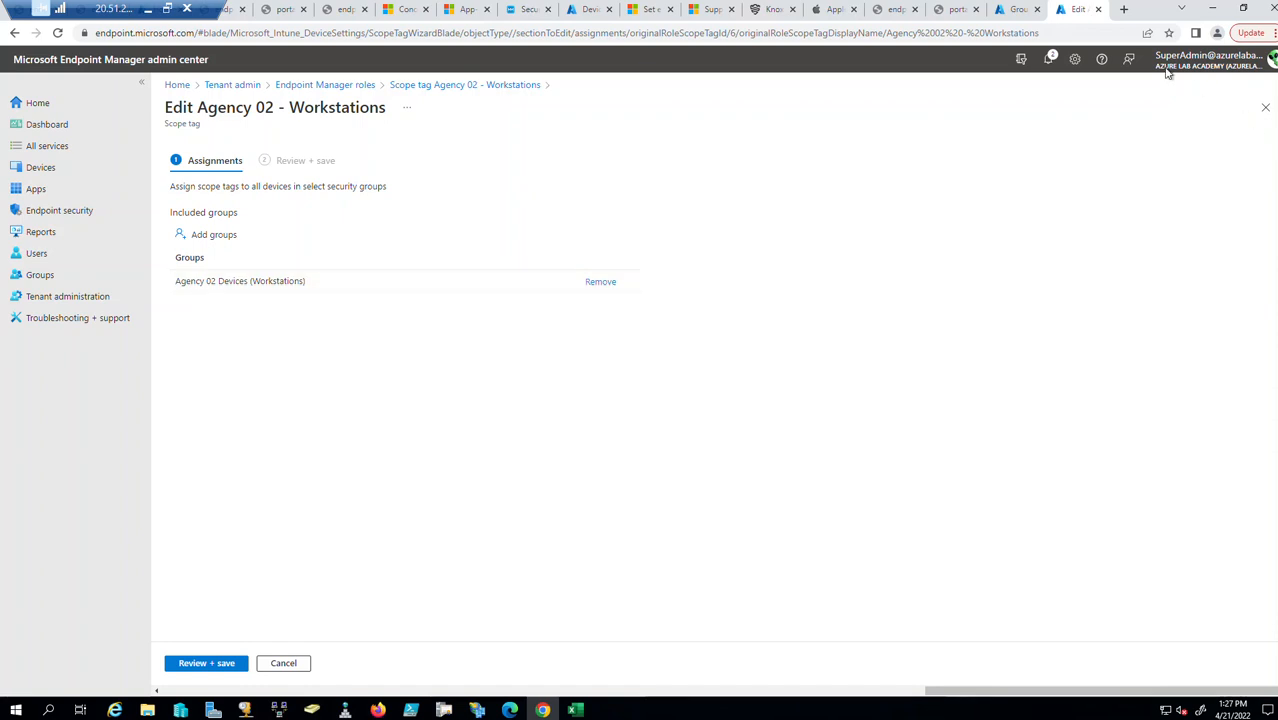
pyautogui.click(1025, 9)
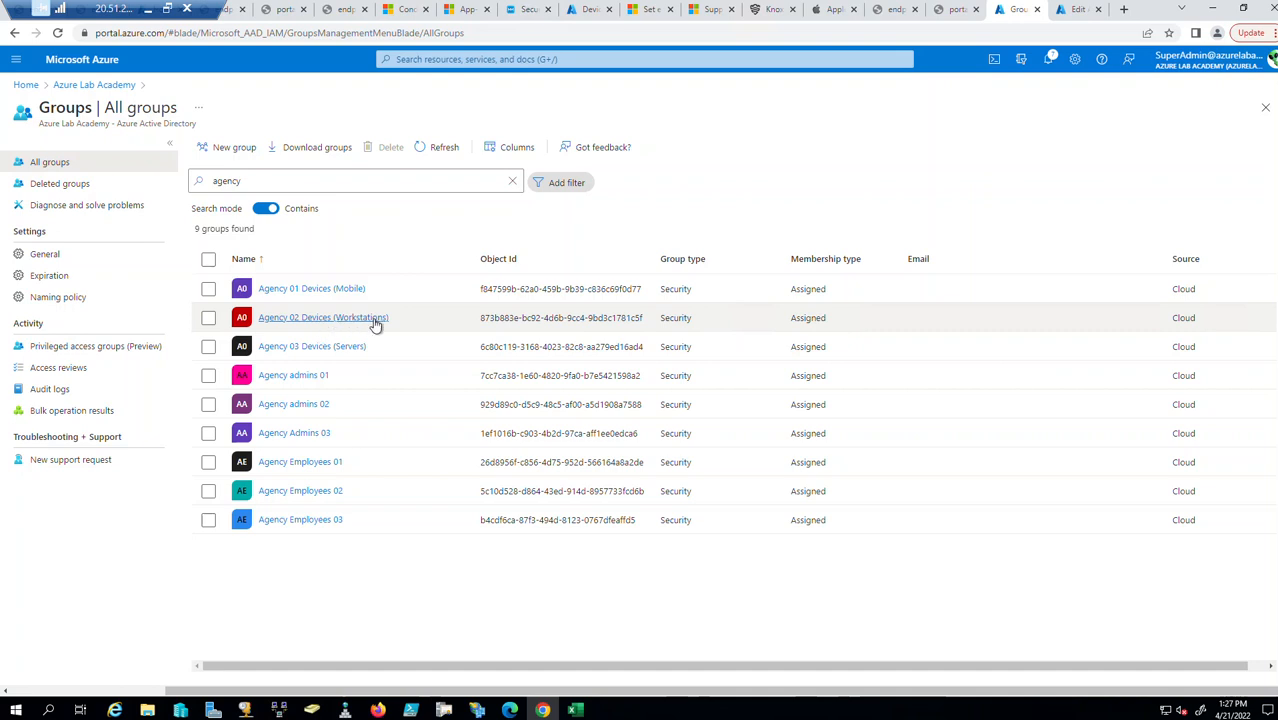
pyautogui.click(1069, 9)
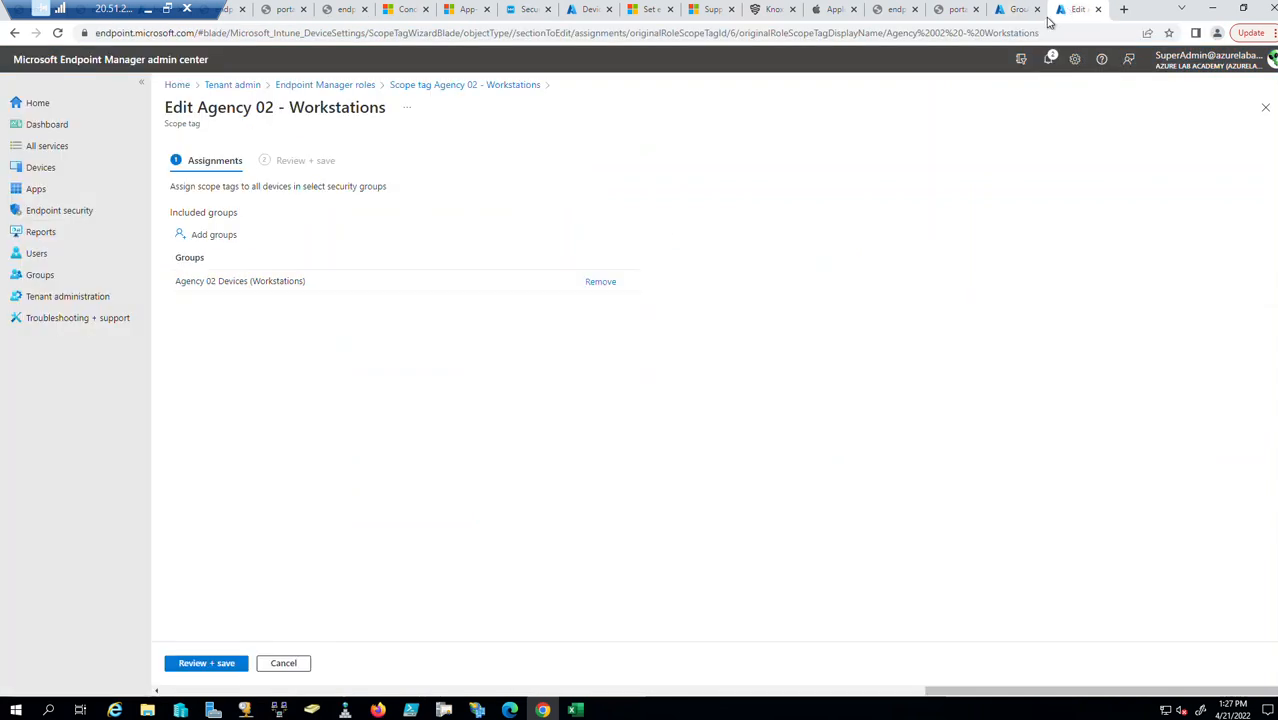
pyautogui.click(1266, 109)
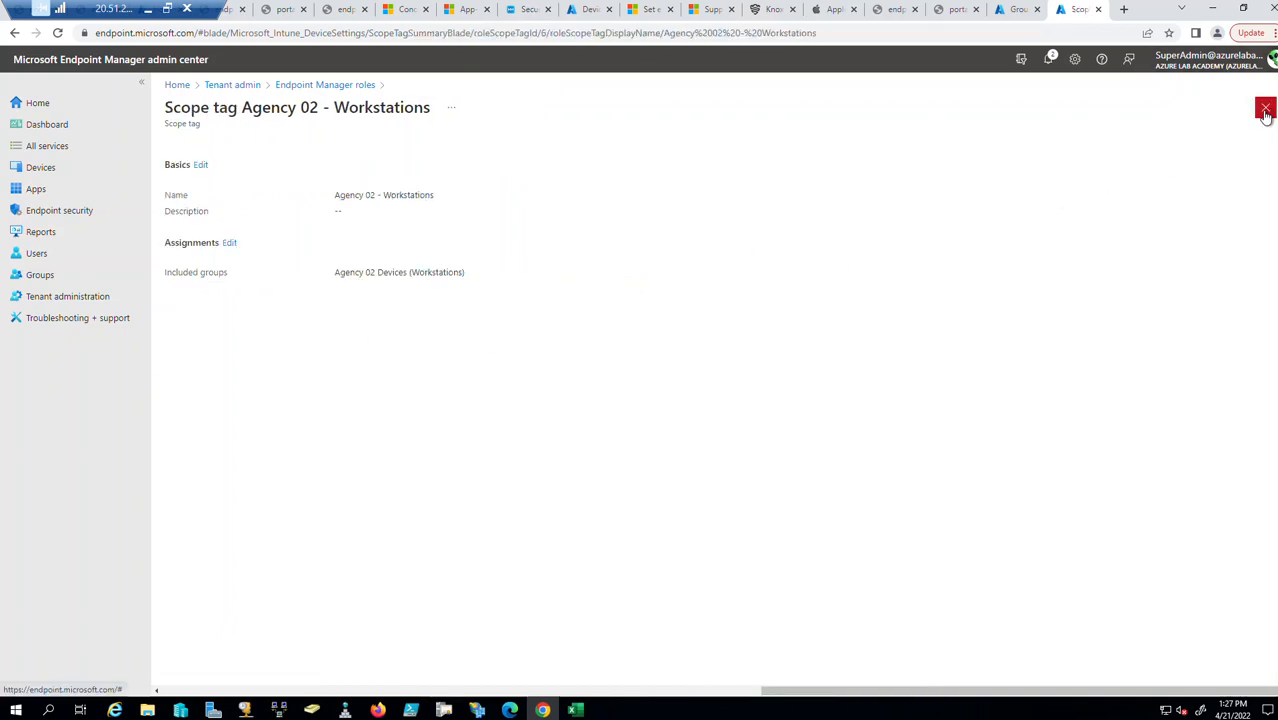
pyautogui.click(1265, 110)
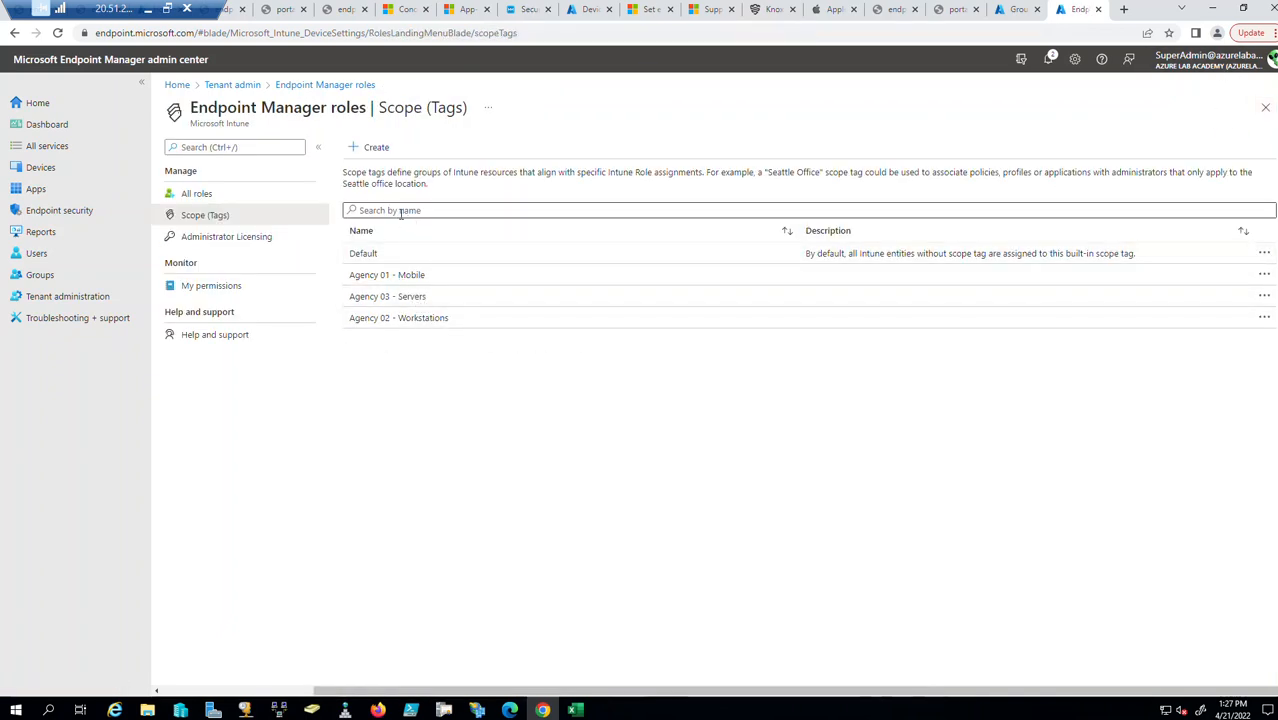
# Sort tags by name and open Agency 03 - Servers to confirm its Agency 03 Devices (Servers) group.
pyautogui.click(376, 238)
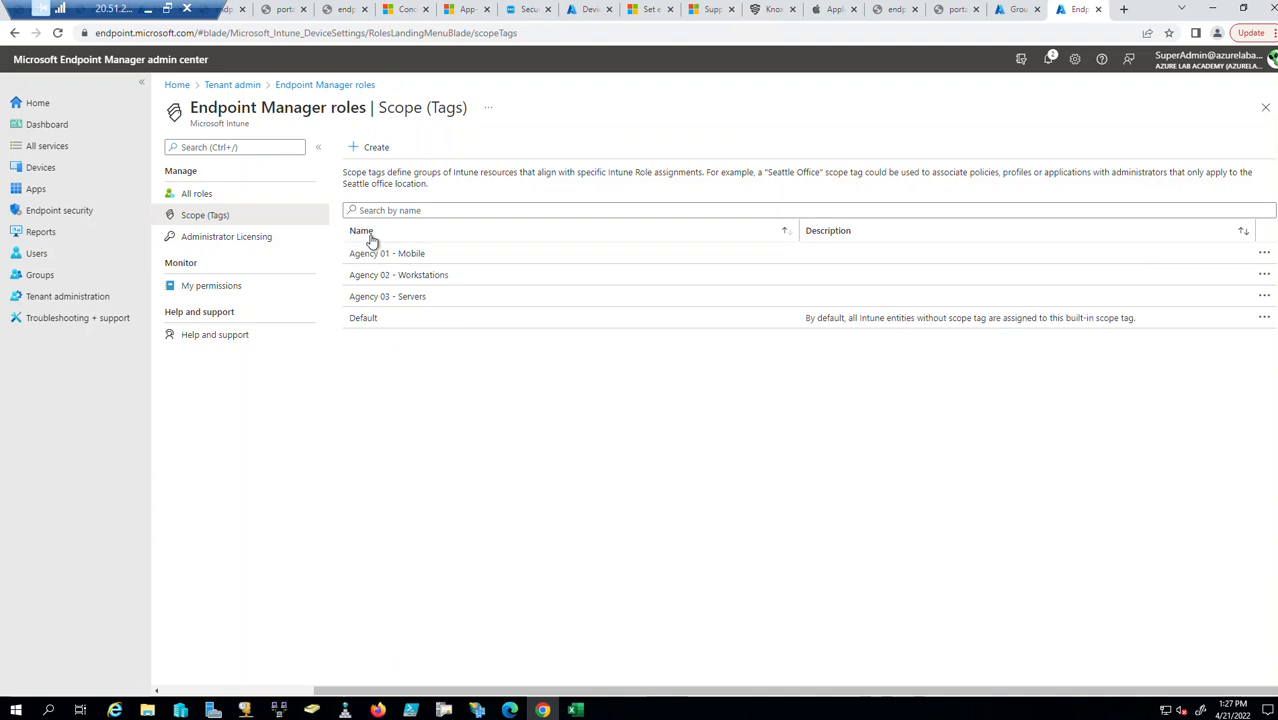
pyautogui.click(423, 302)
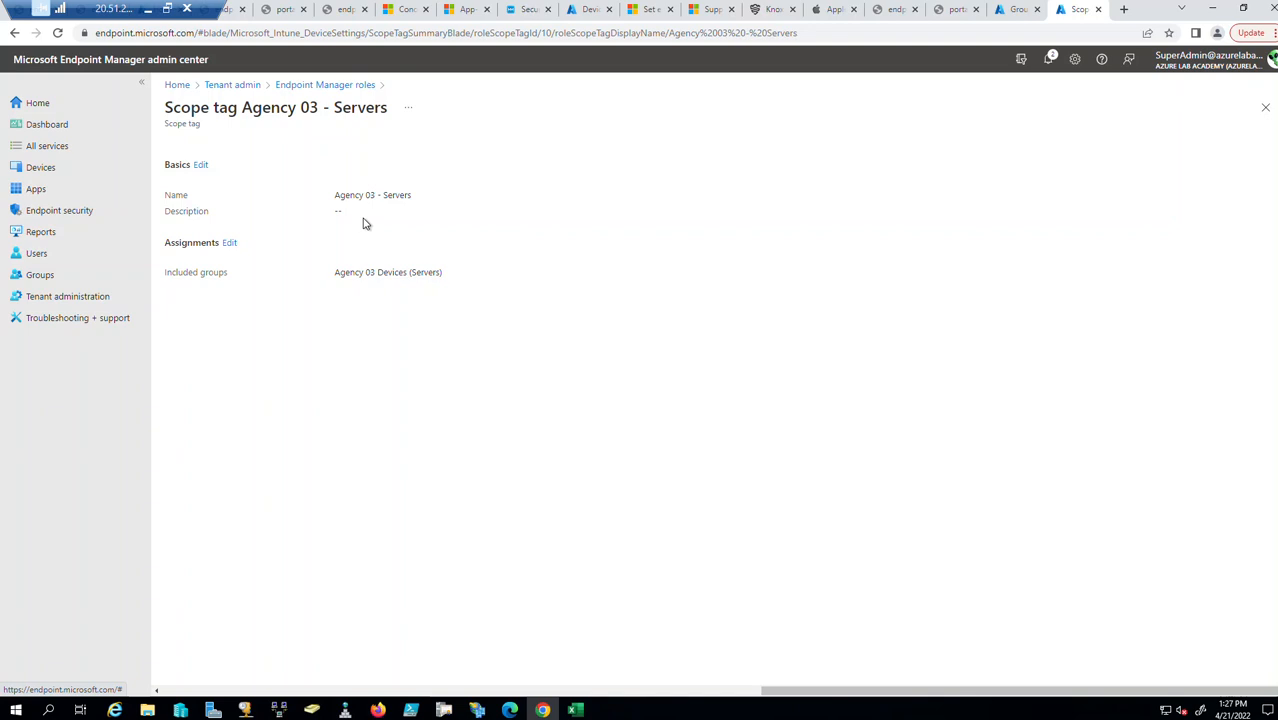
pyautogui.click(1265, 107)
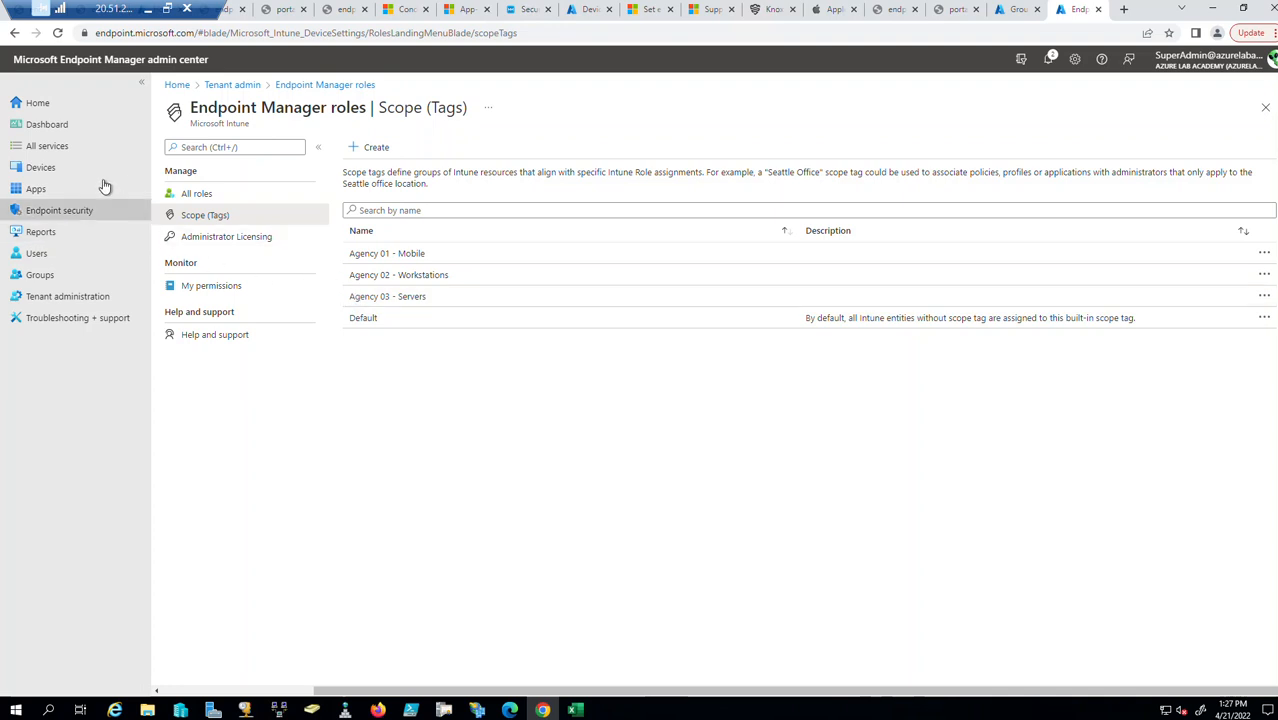
# Open the enrolled iPhone's properties from the iOS/iPadOS devices list and view its scope tags.
pyautogui.click(59, 172)
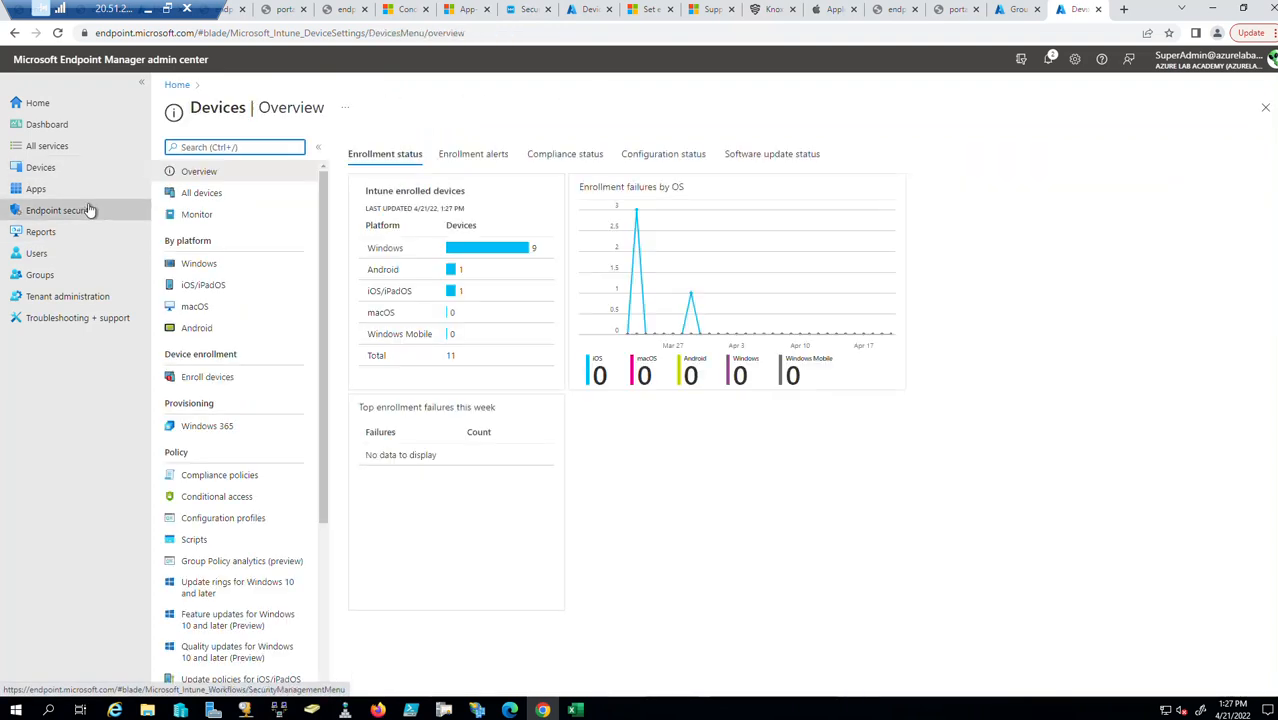
pyautogui.click(215, 287)
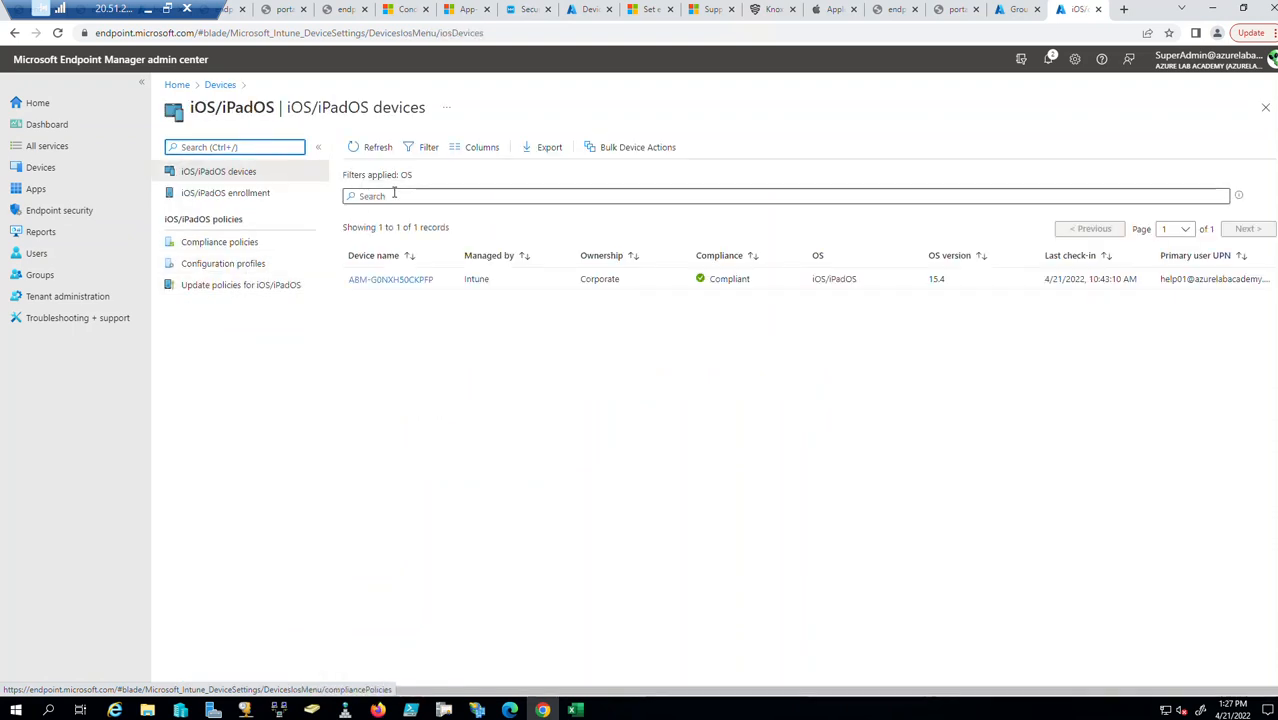
pyautogui.click(387, 282)
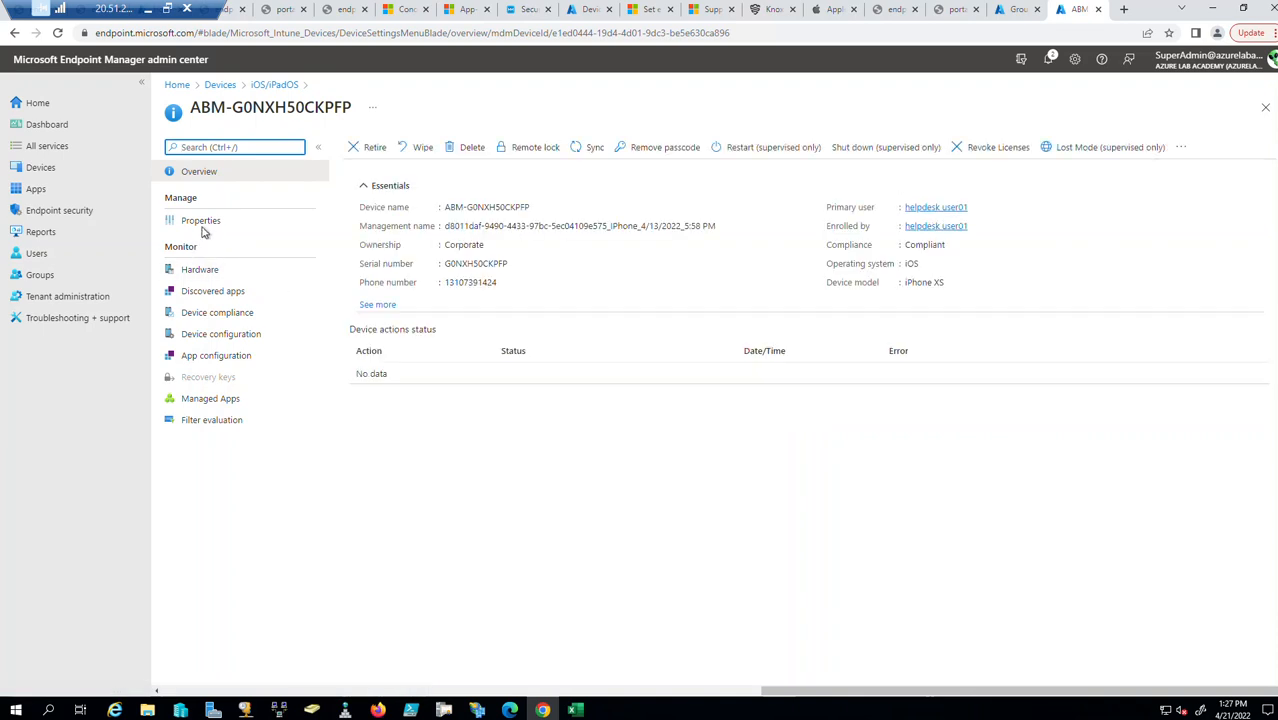
pyautogui.click(203, 221)
pyautogui.click(667, 426)
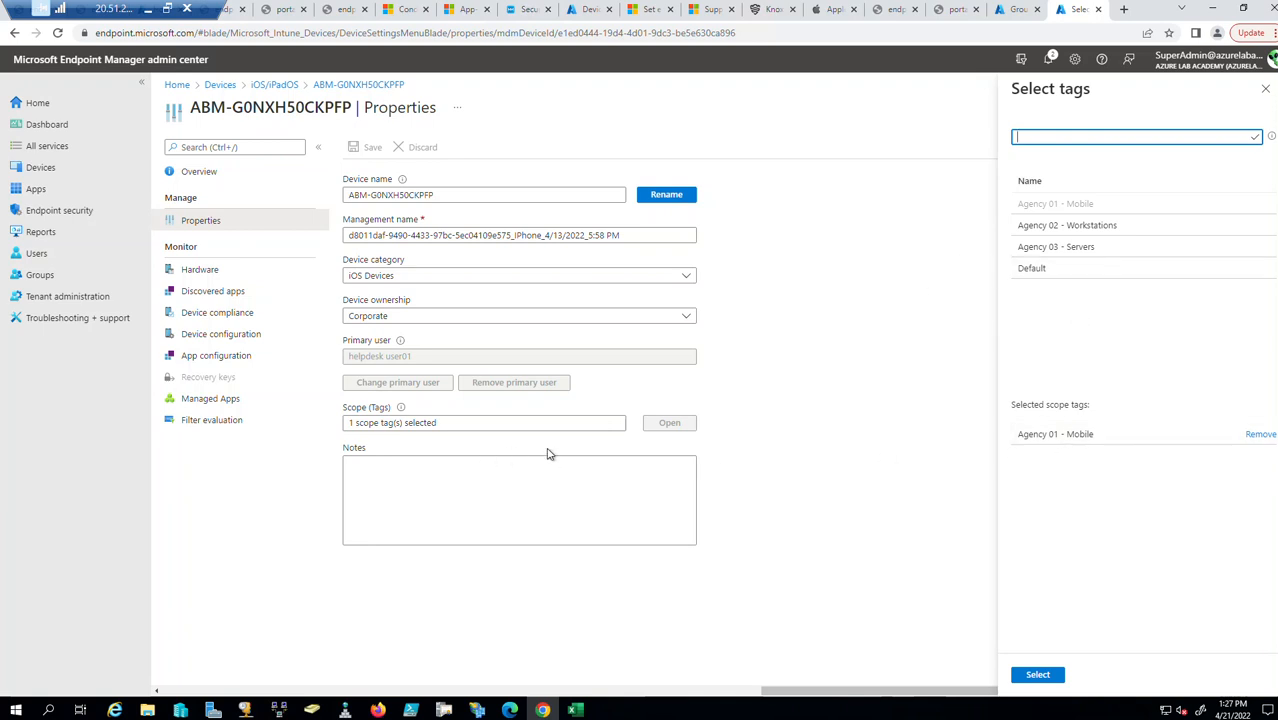
# Cross-check the Azure agency groups, recheck the iPhone's Agency 01 - Mobile tag, and return to the list.
pyautogui.click(1015, 8)
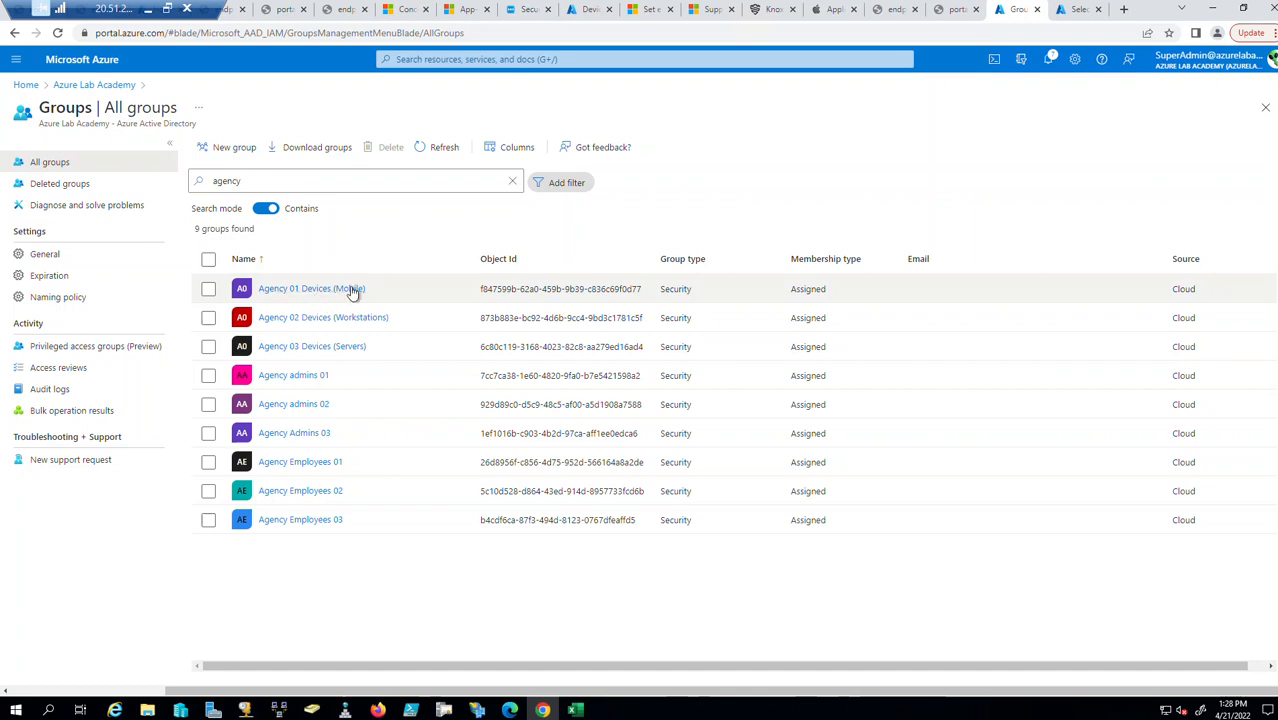
pyautogui.click(1078, 9)
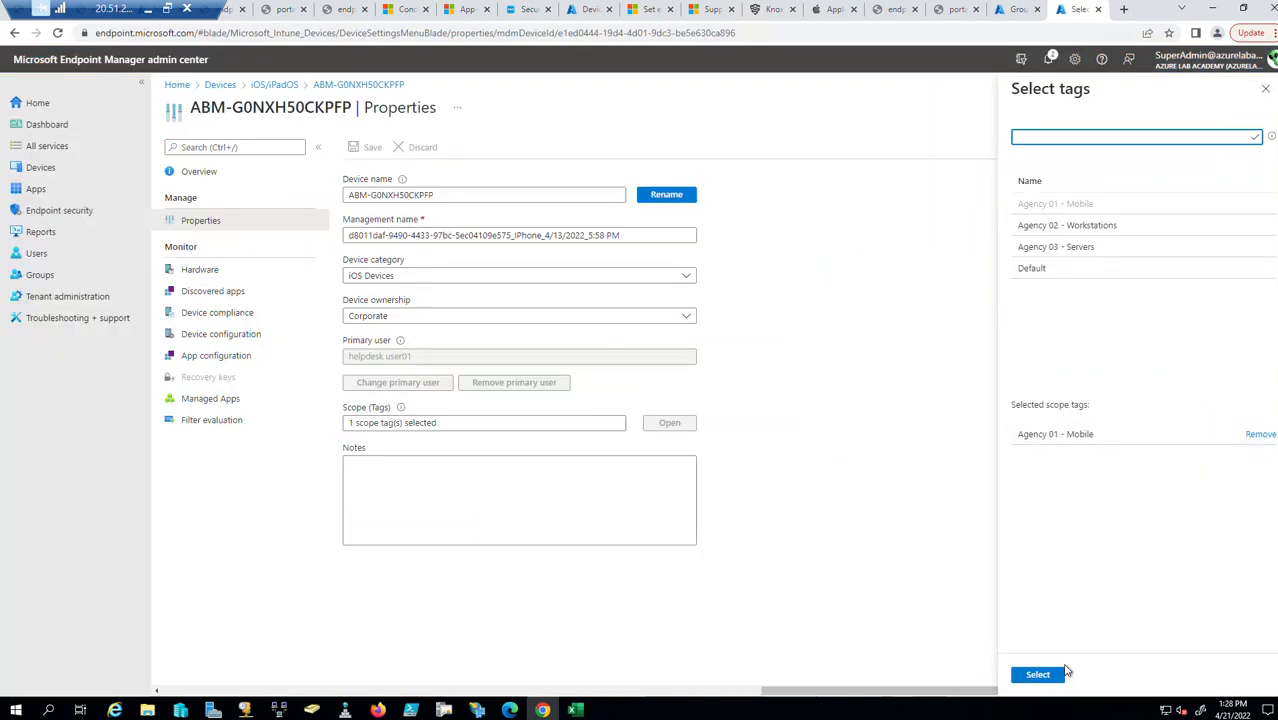
pyautogui.click(1266, 90)
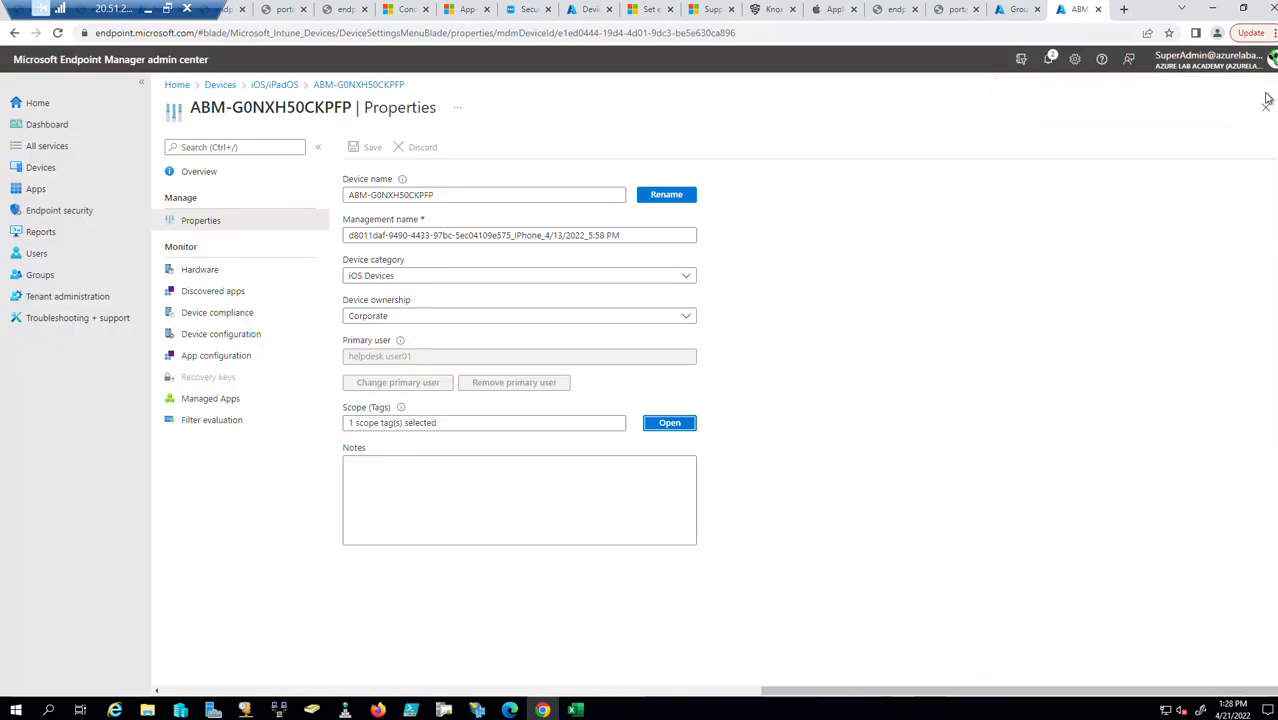
pyautogui.click(670, 423)
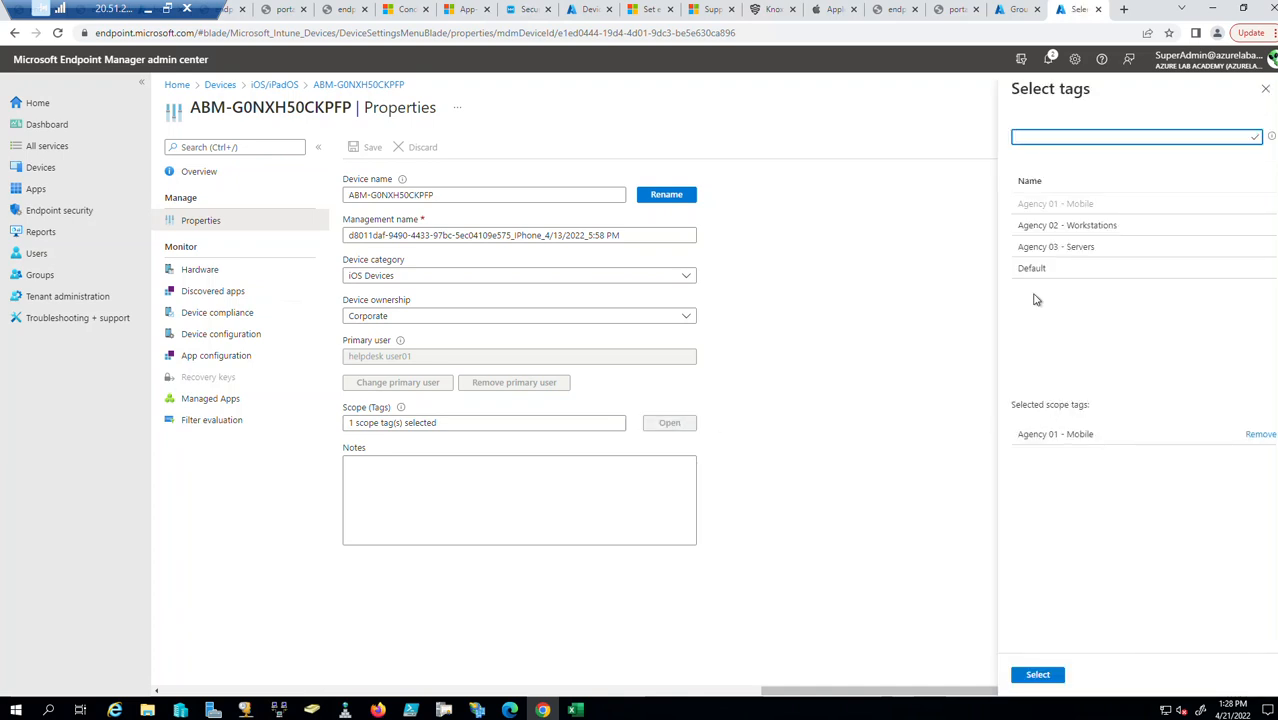
pyautogui.click(1265, 88)
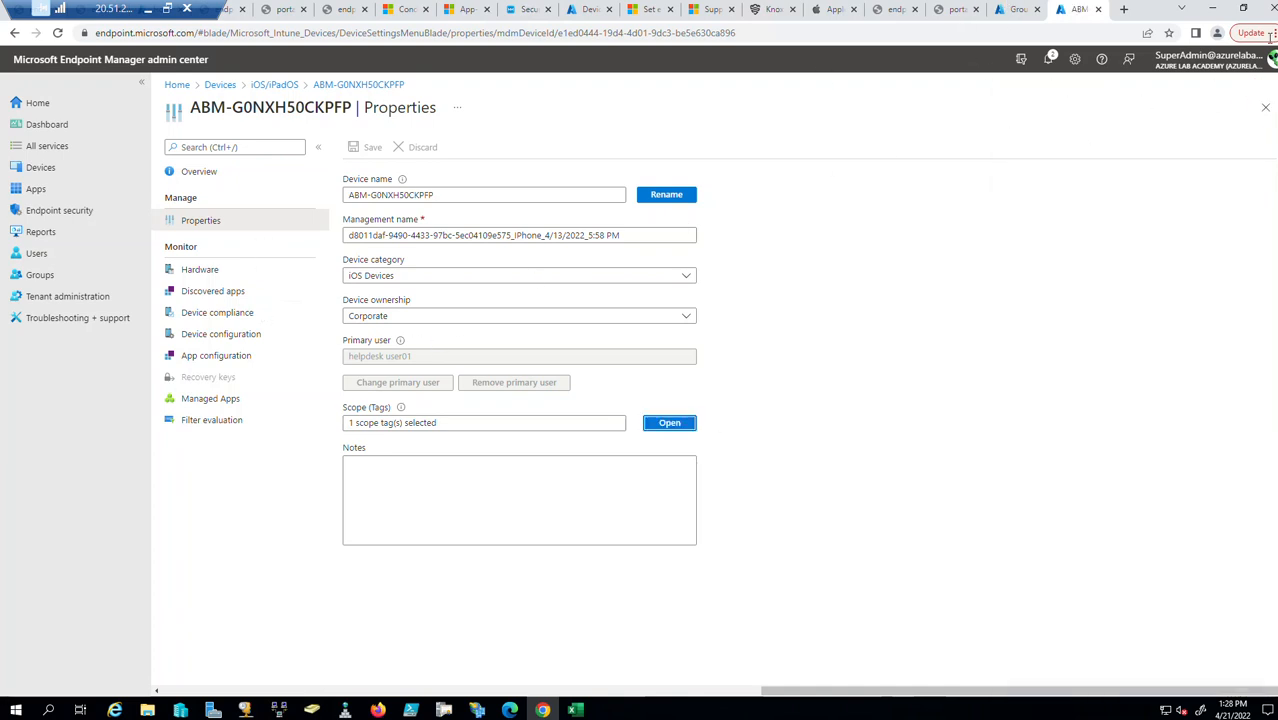
pyautogui.click(1265, 107)
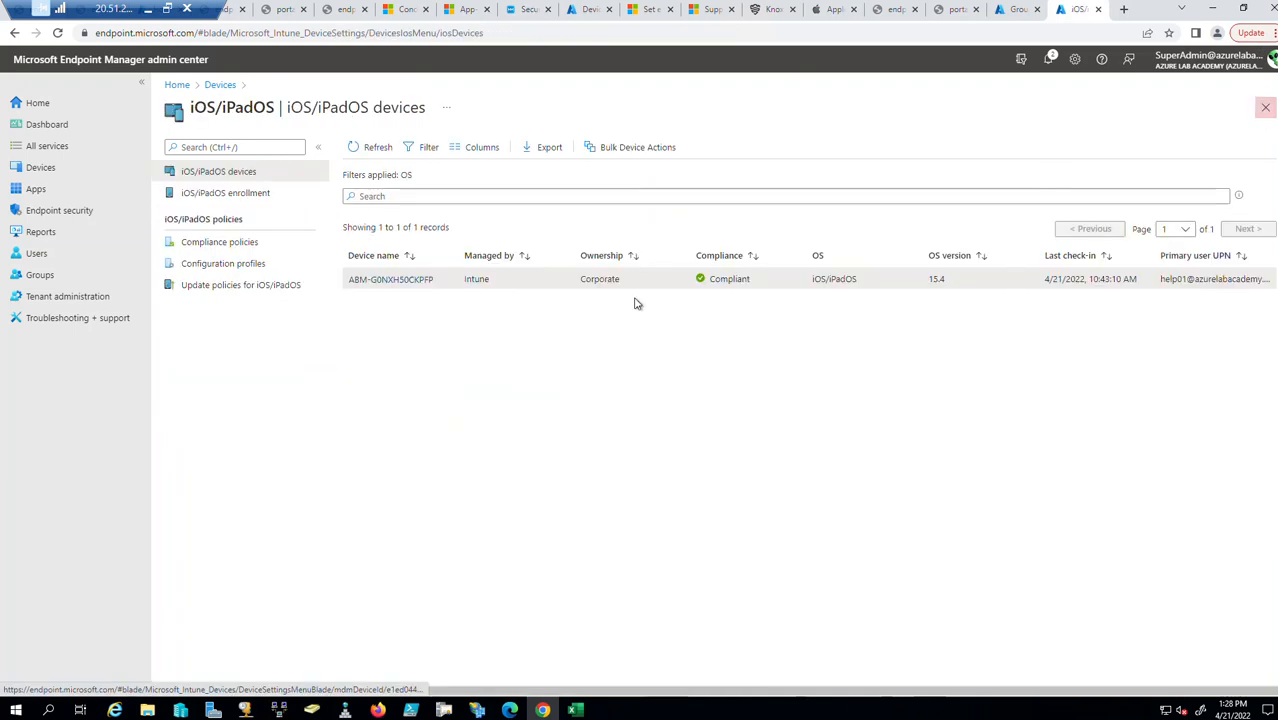
# Open the Android device's properties and view its assigned scope tags.
pyautogui.click(1267, 110)
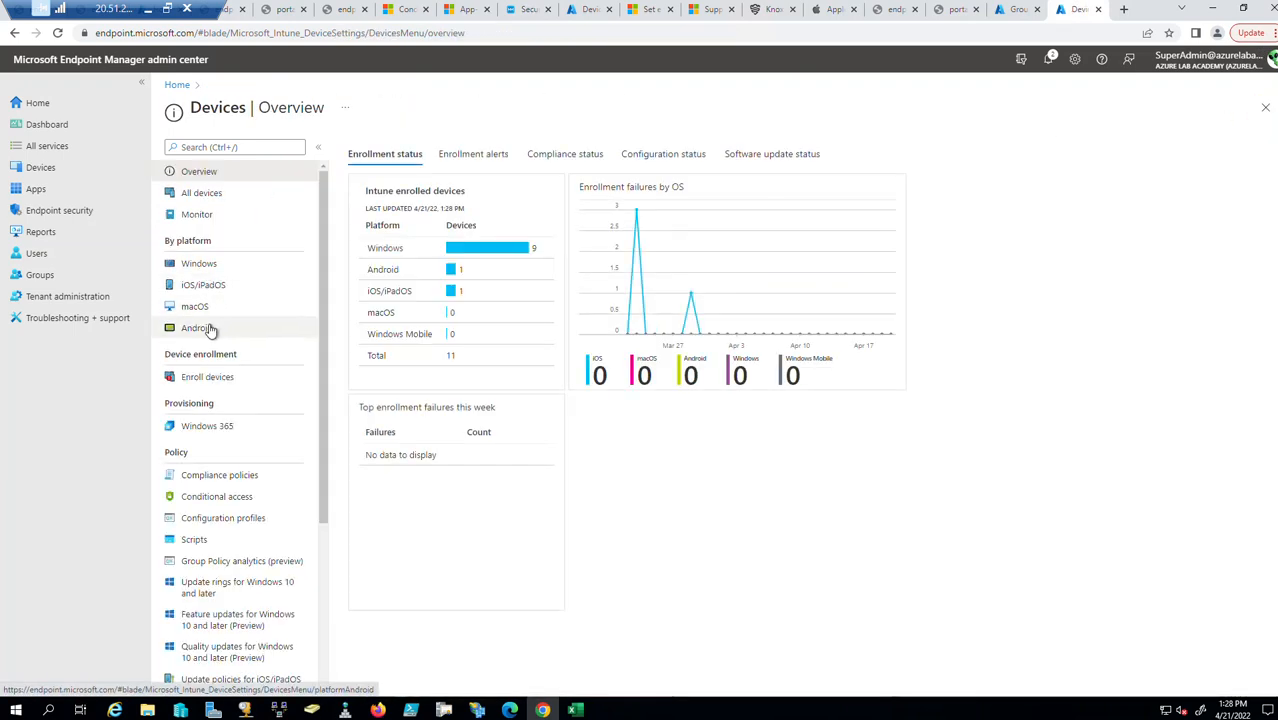
pyautogui.click(265, 327)
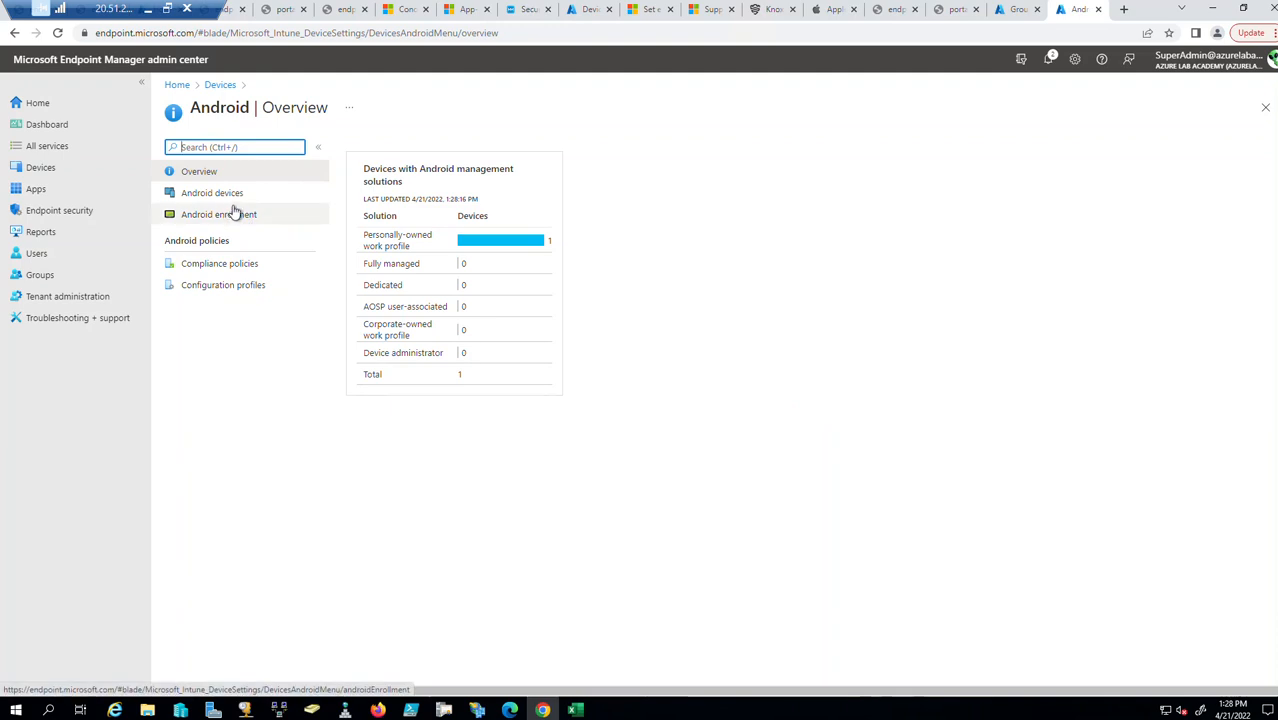
pyautogui.click(240, 196)
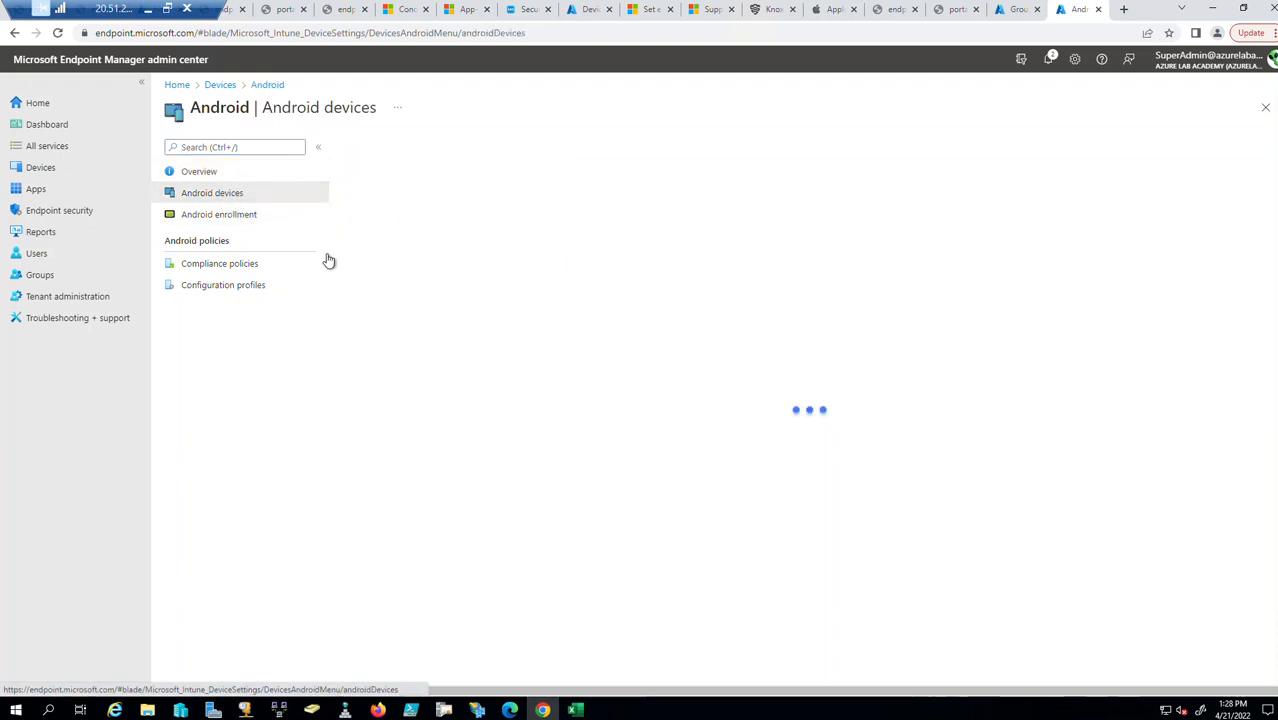
pyautogui.click(399, 282)
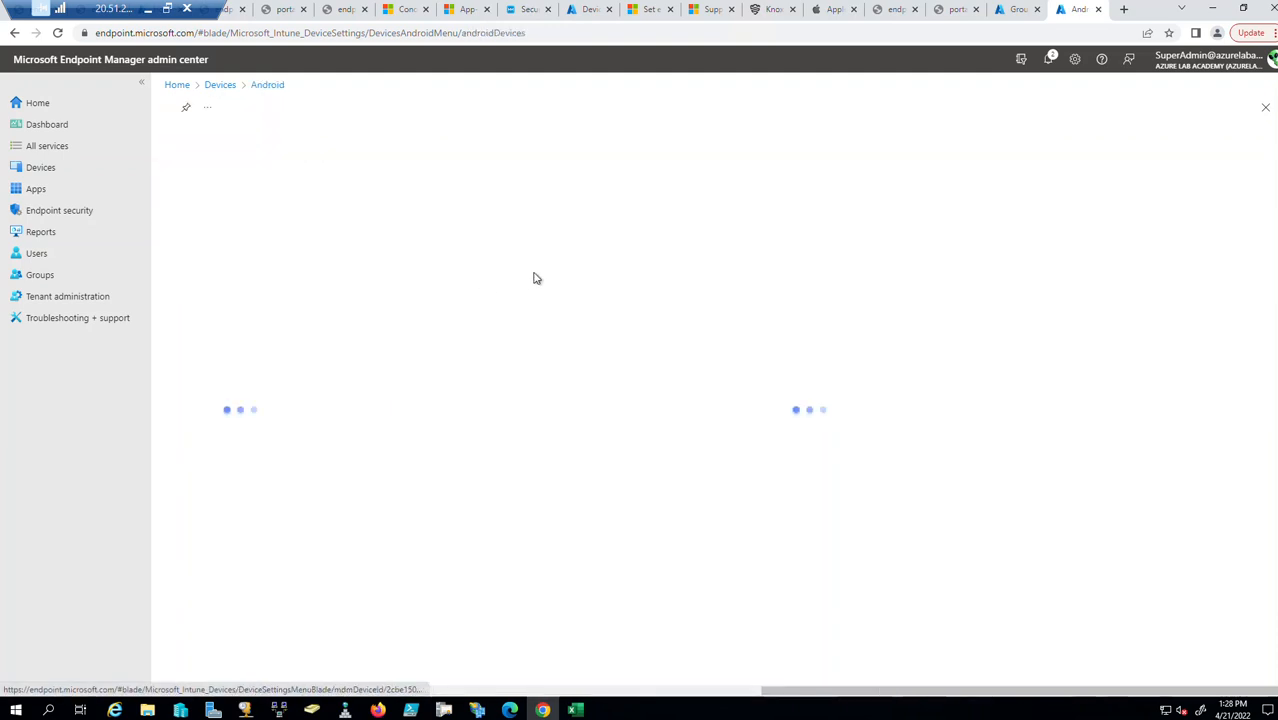
pyautogui.click(201, 221)
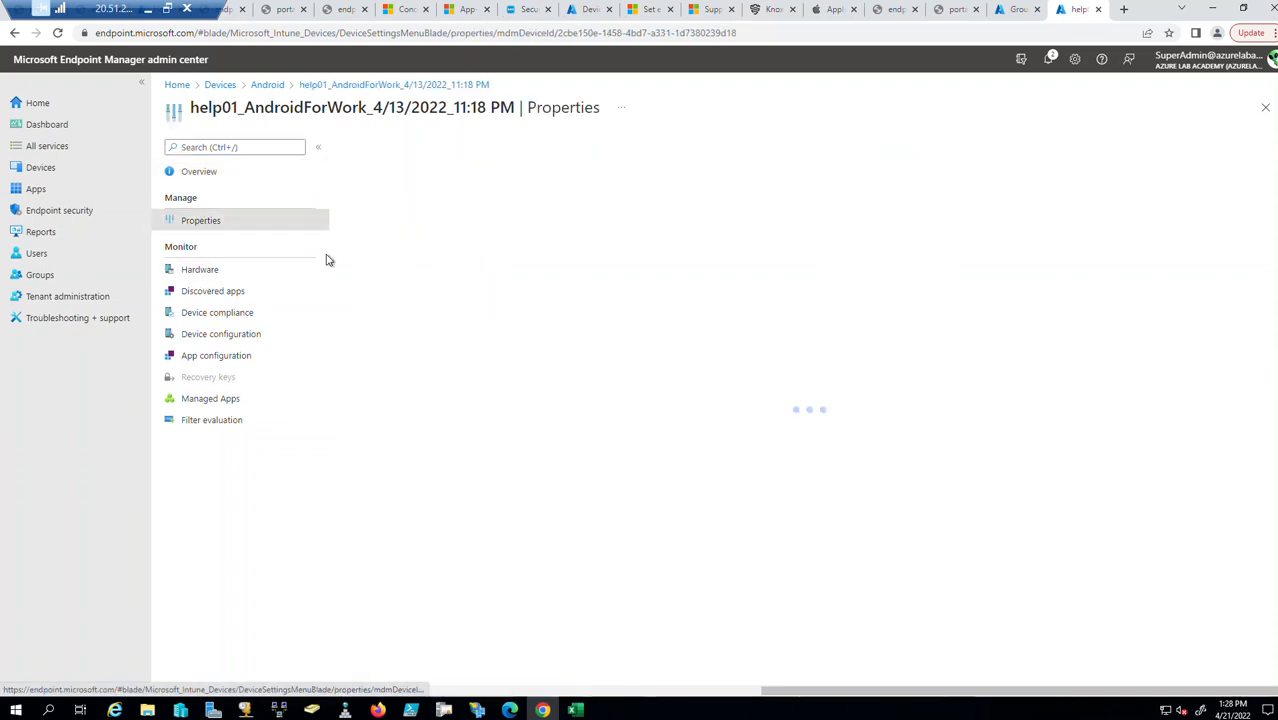
pyautogui.click(669, 422)
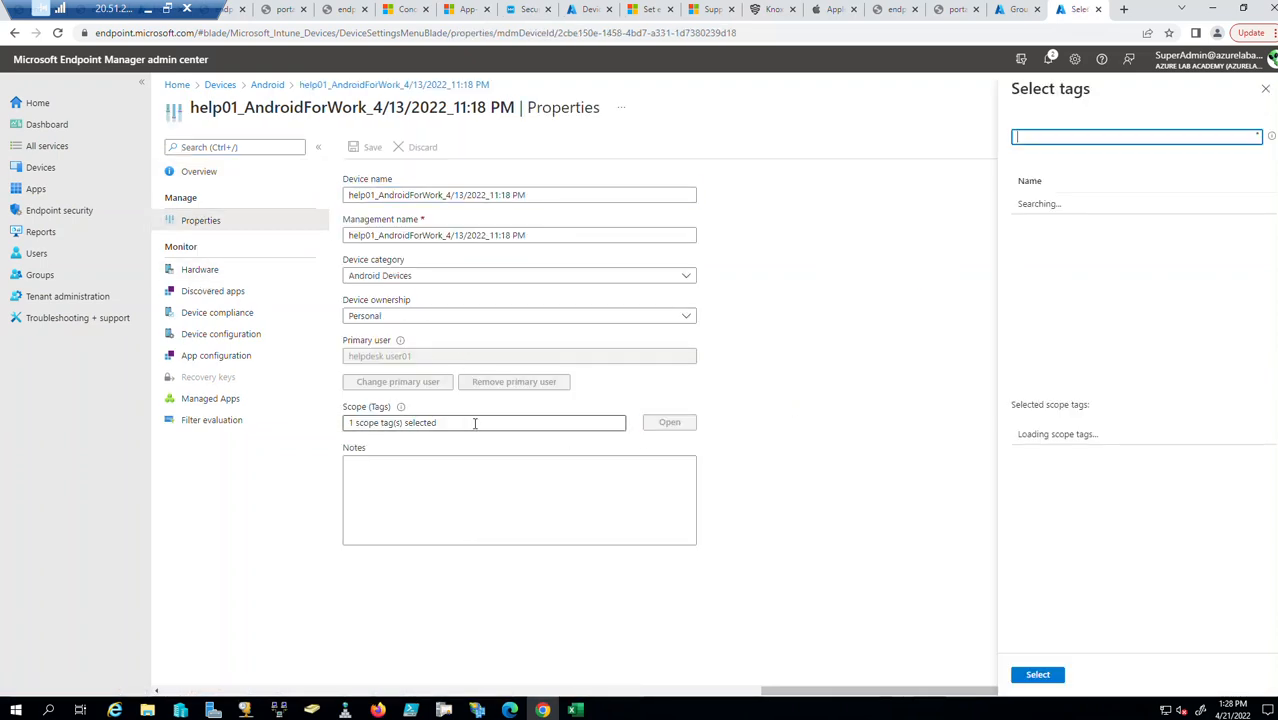
# Highlight the Agency 01 - Mobile tag, then close back to the devices overview.
pyautogui.tripleClick(1070, 436)
pyautogui.click(1267, 90)
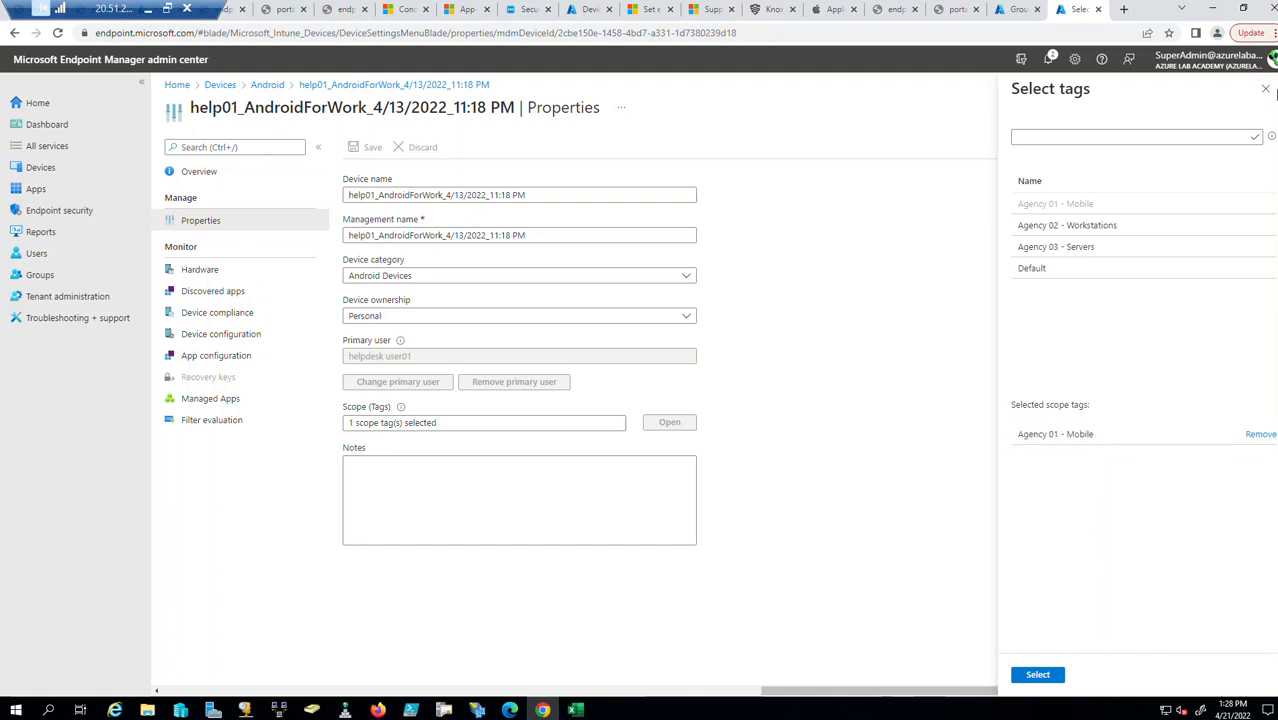
pyautogui.click(1266, 90)
pyautogui.click(1264, 108)
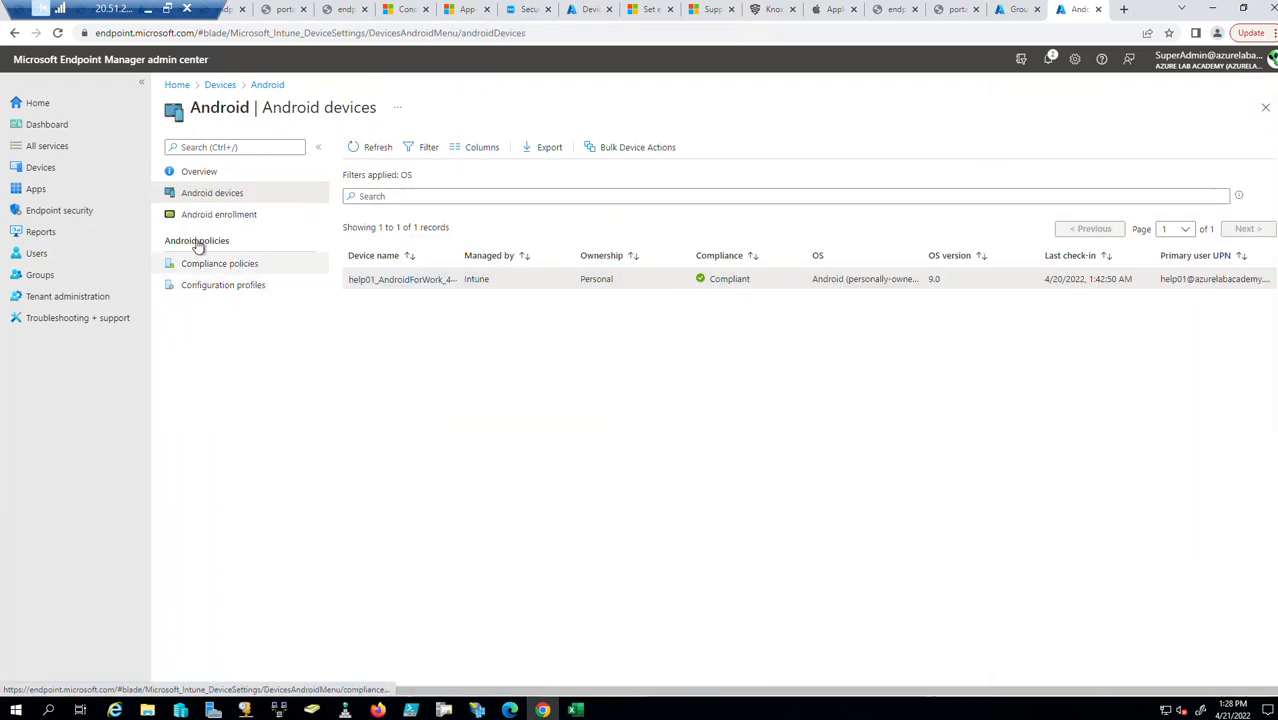
pyautogui.click(46, 168)
# Check that Windows device BL-4783ZM2 carries the Agency 02 - Workstations scope tag.
pyautogui.click(205, 266)
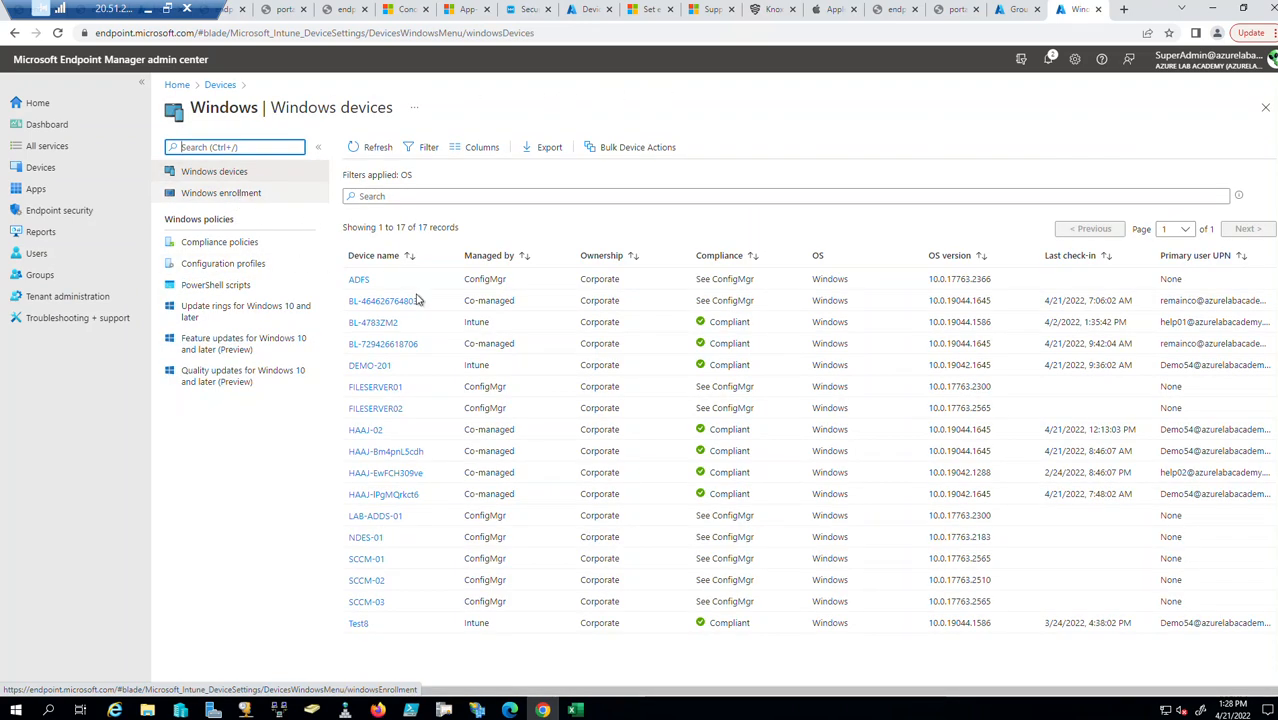
pyautogui.click(371, 325)
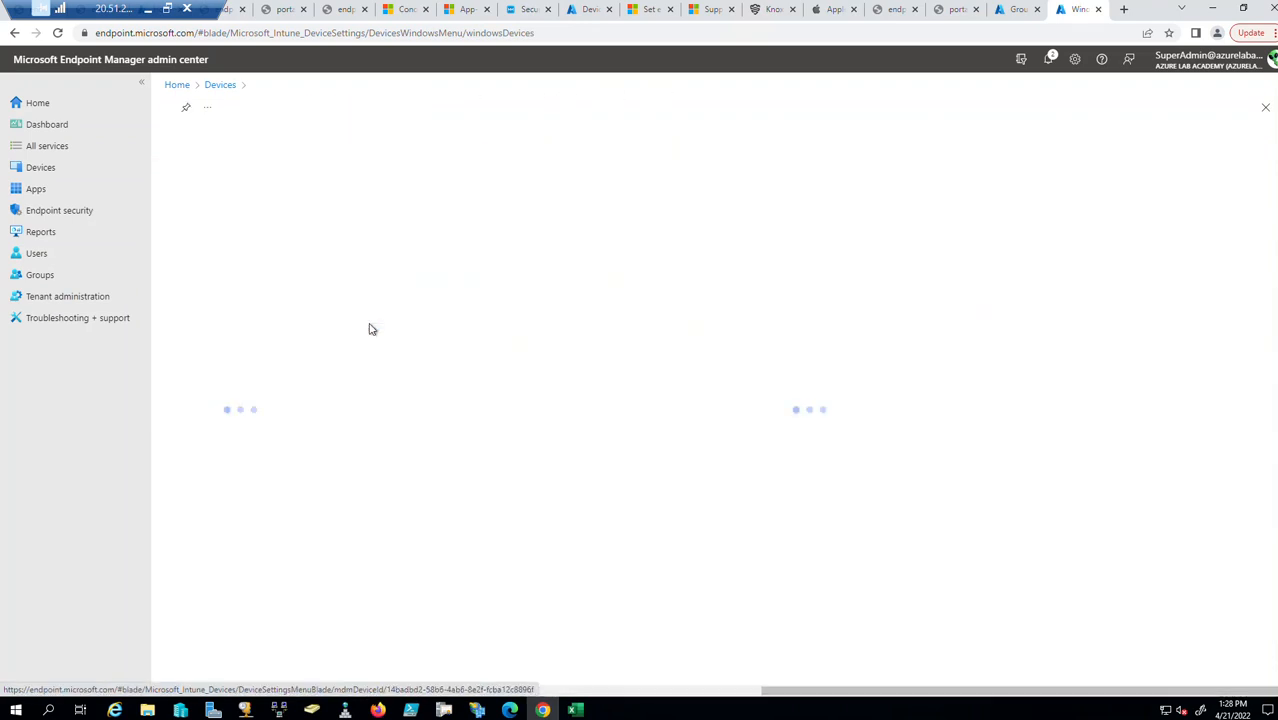
pyautogui.click(201, 222)
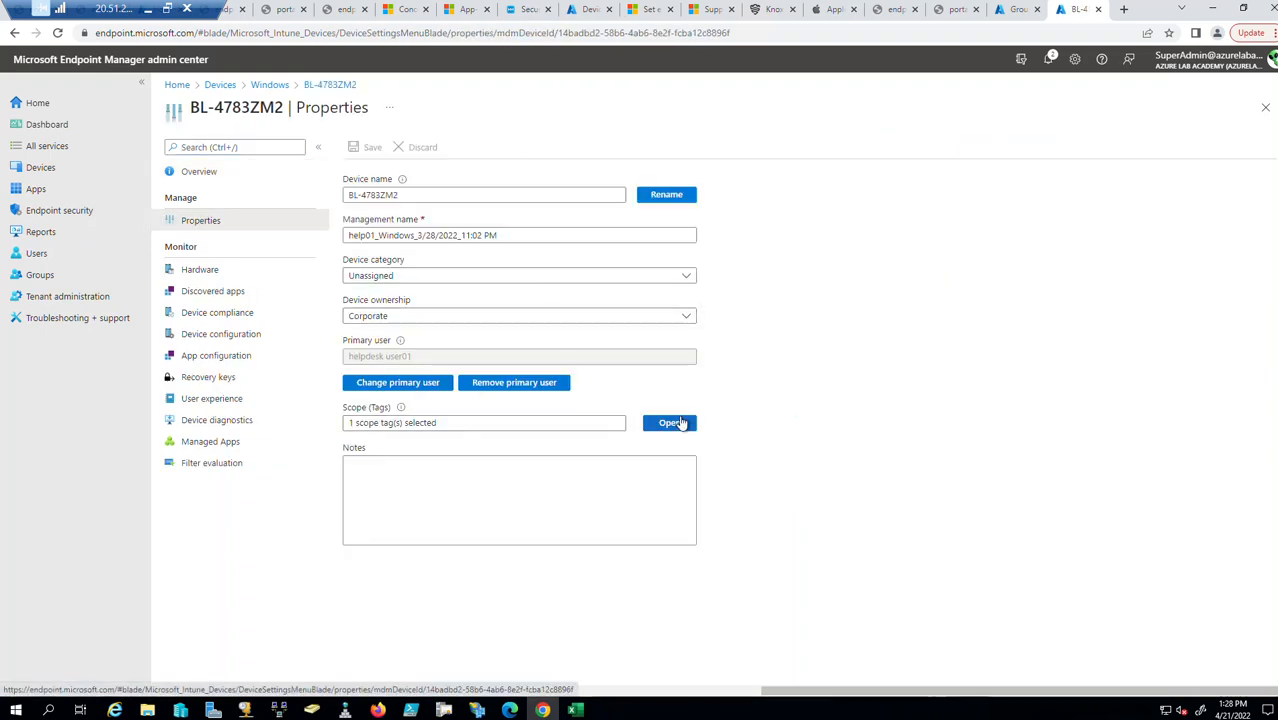
pyautogui.click(672, 422)
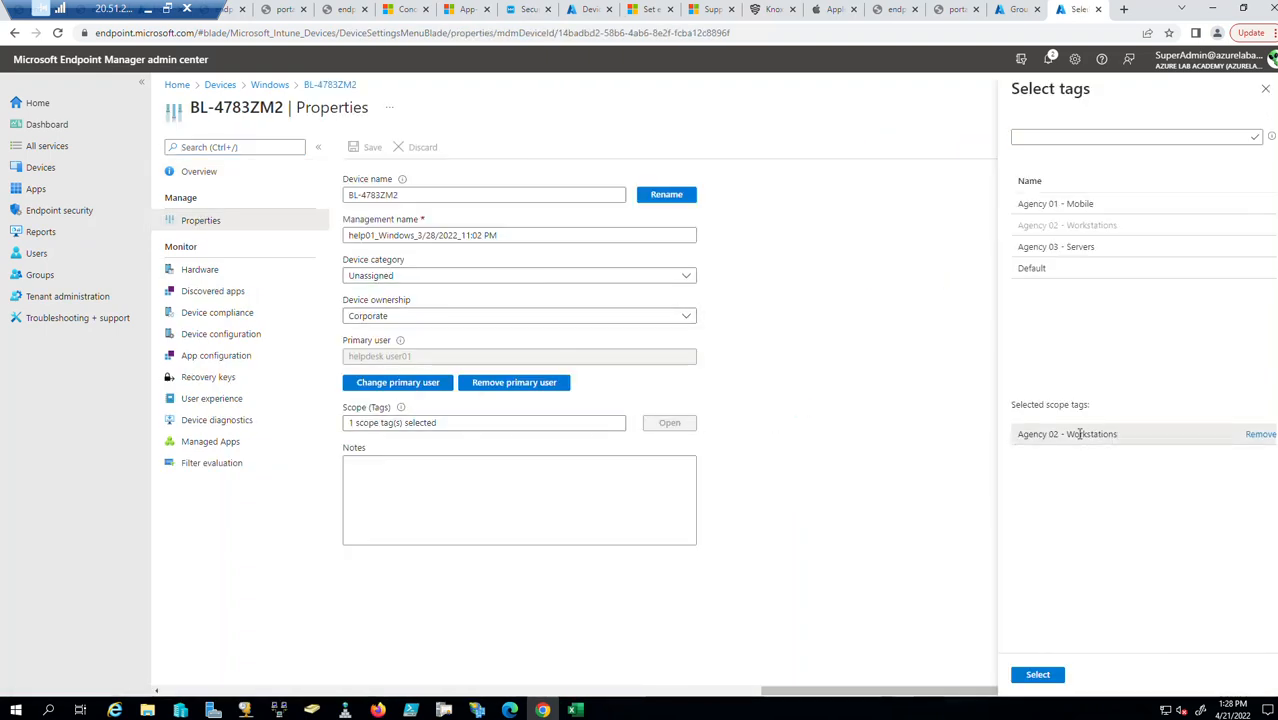
pyautogui.click(1266, 90)
pyautogui.click(1265, 107)
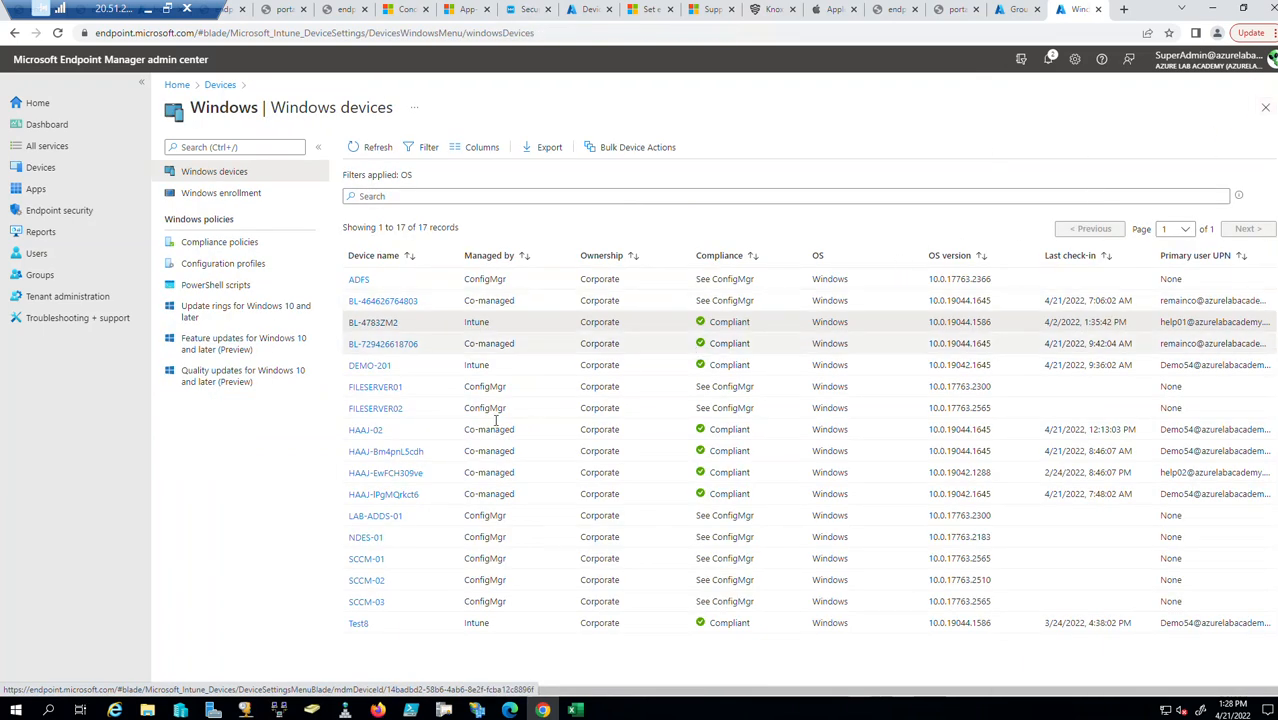
# Check that DEMO-201 also carries Agency 02 - Workstations, returning to the Windows list.
pyautogui.click(369, 366)
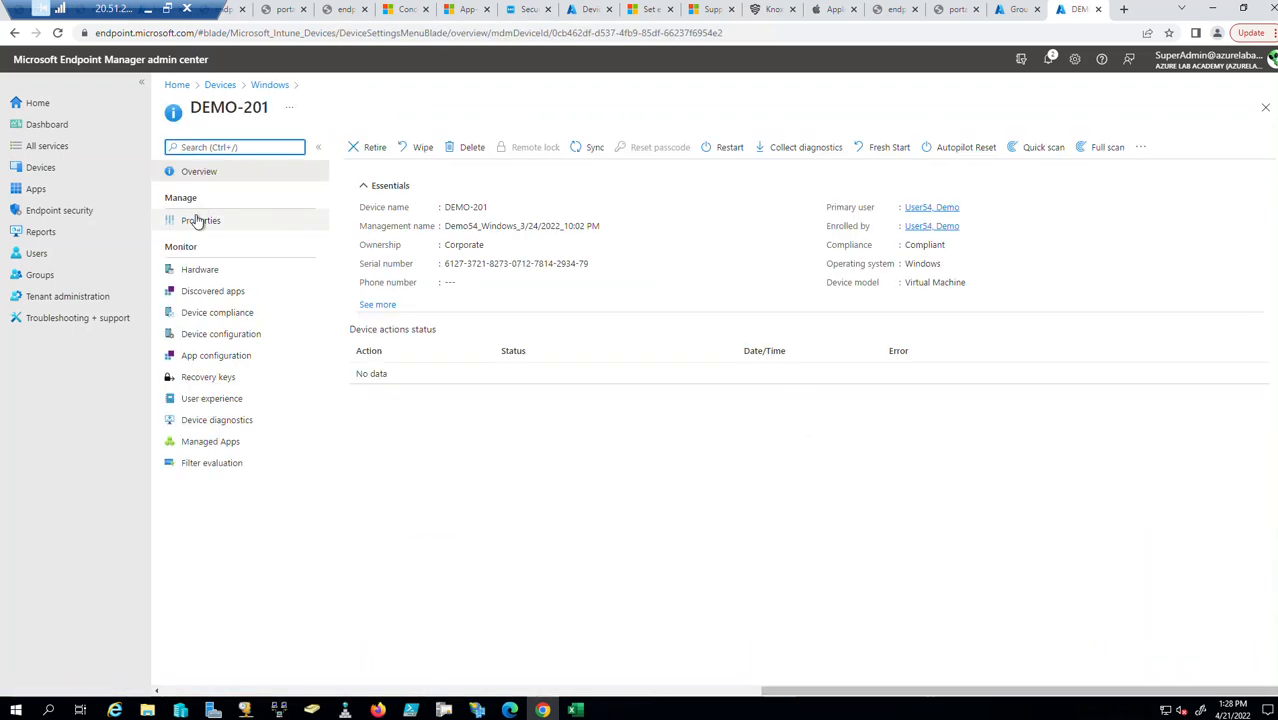
pyautogui.click(197, 221)
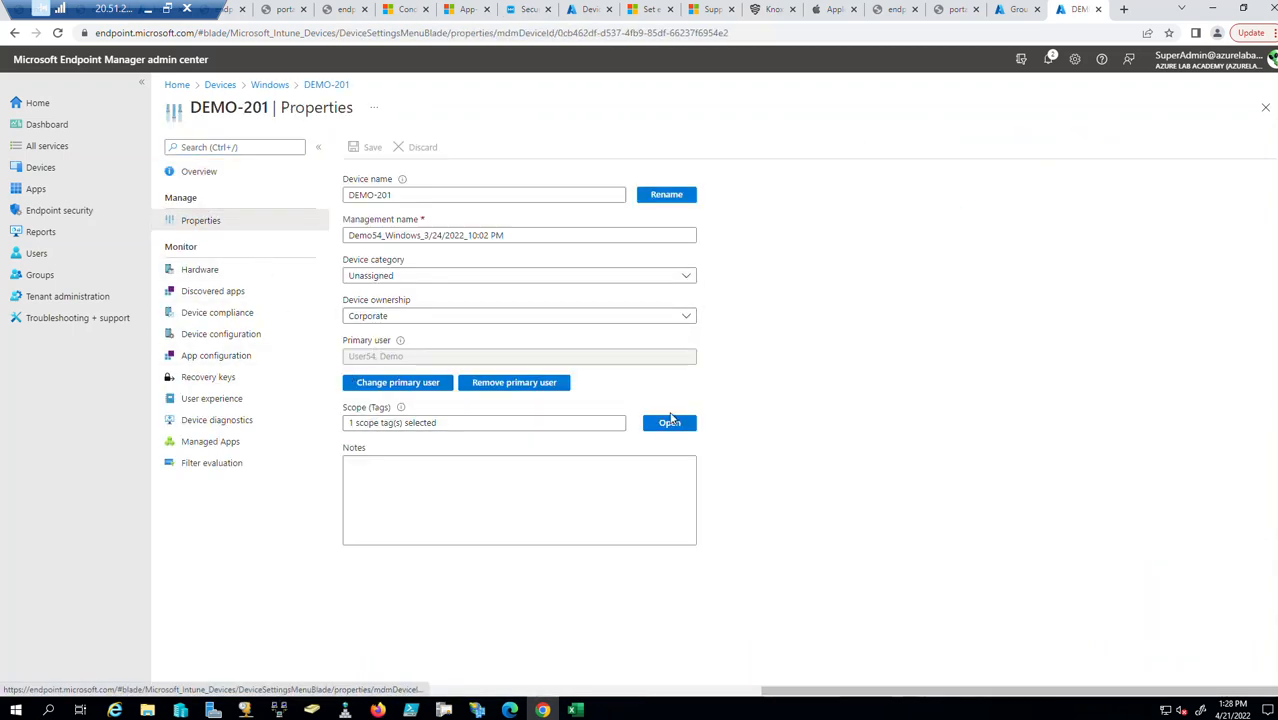
pyautogui.click(689, 424)
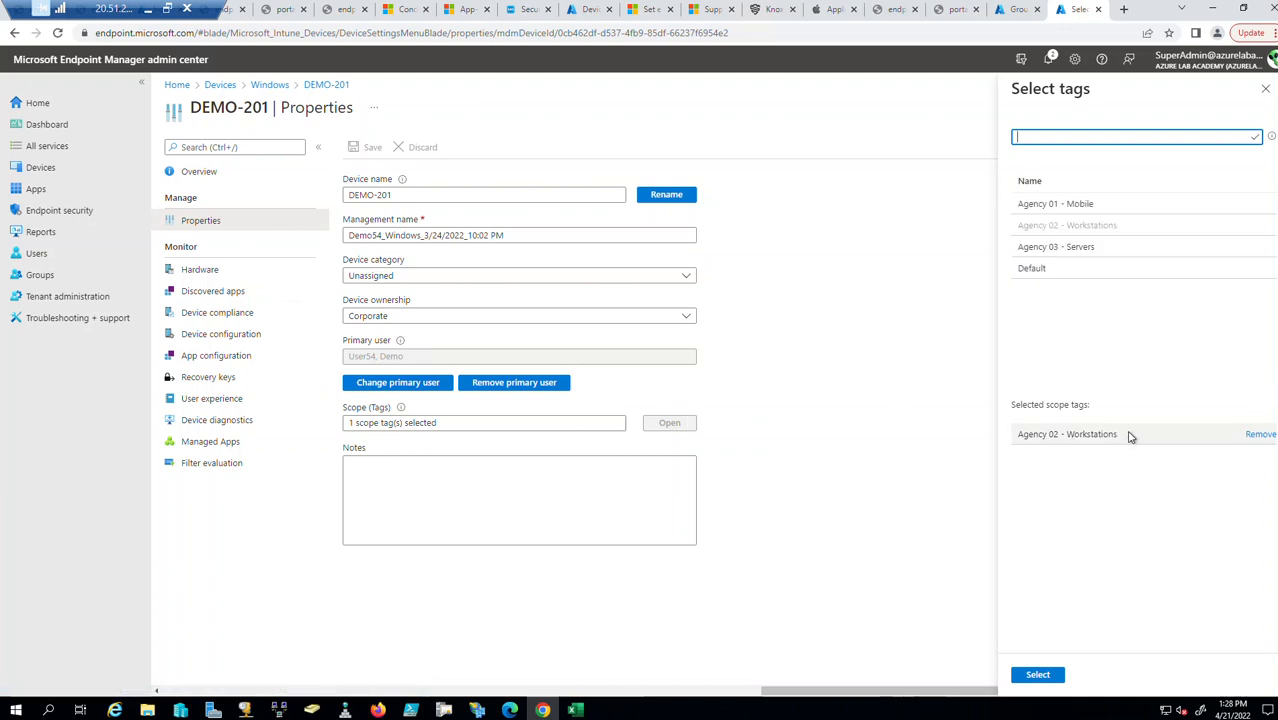
pyautogui.click(1266, 90)
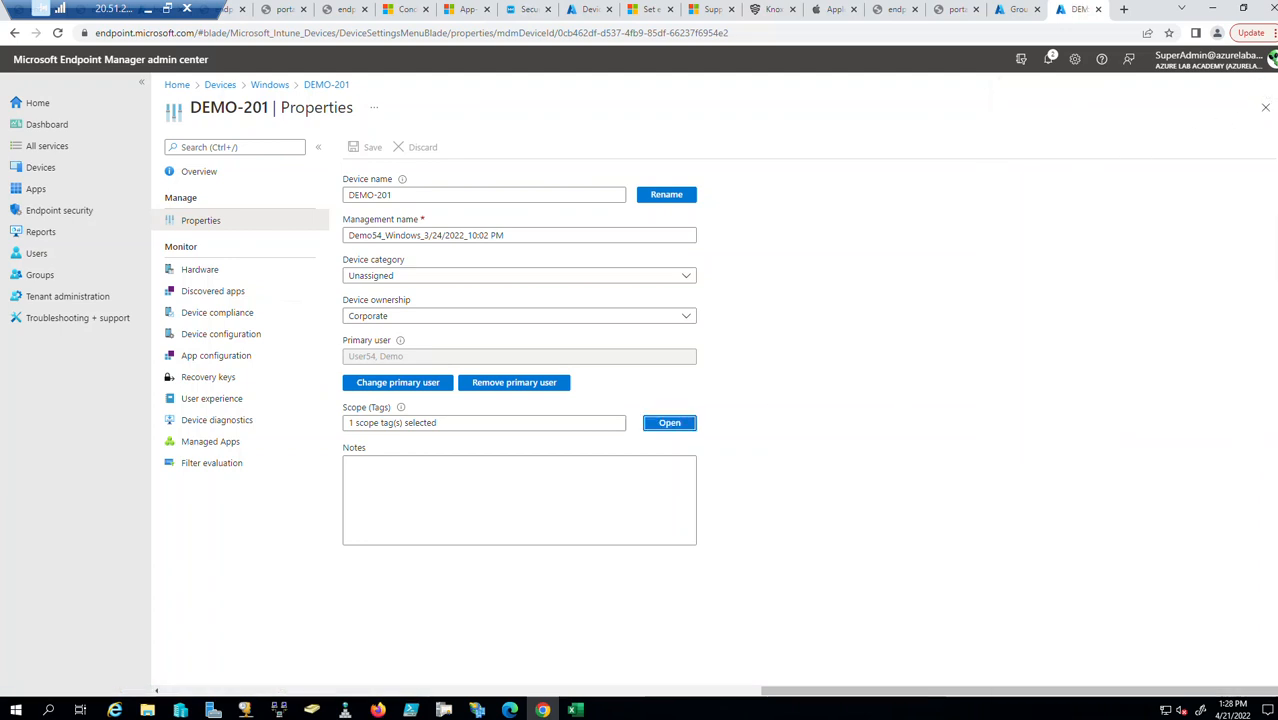
pyautogui.click(1266, 107)
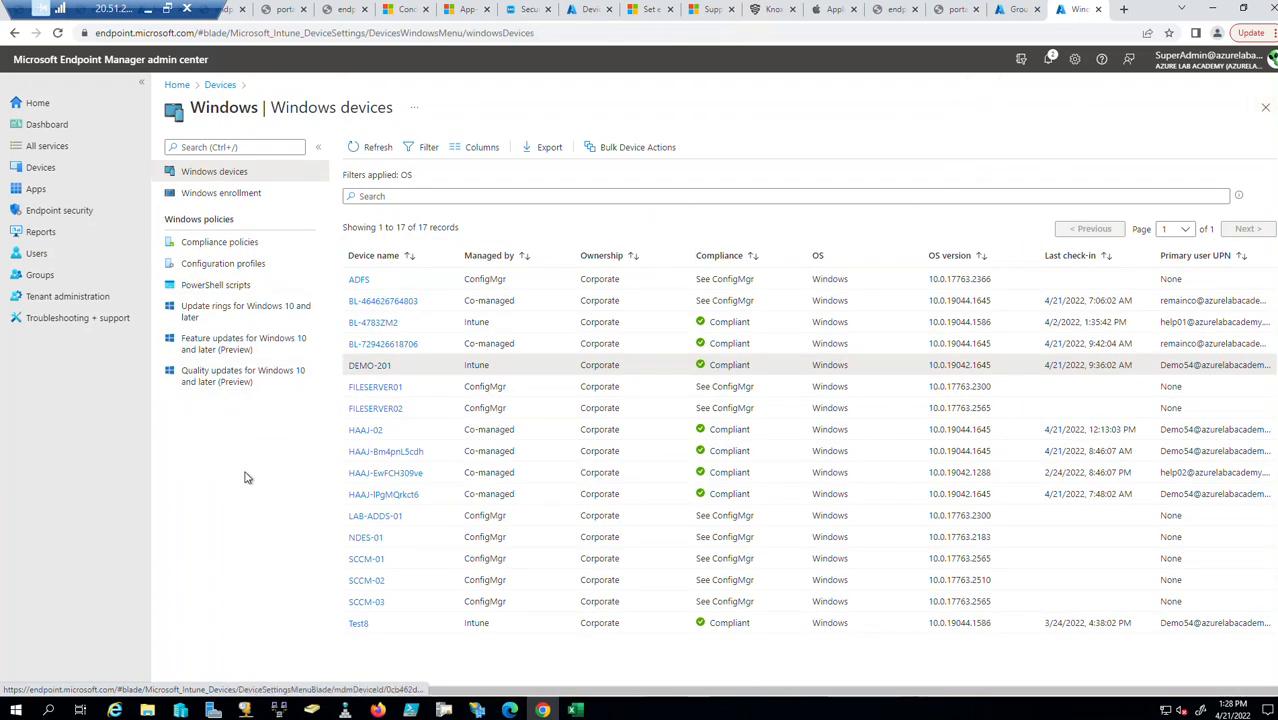
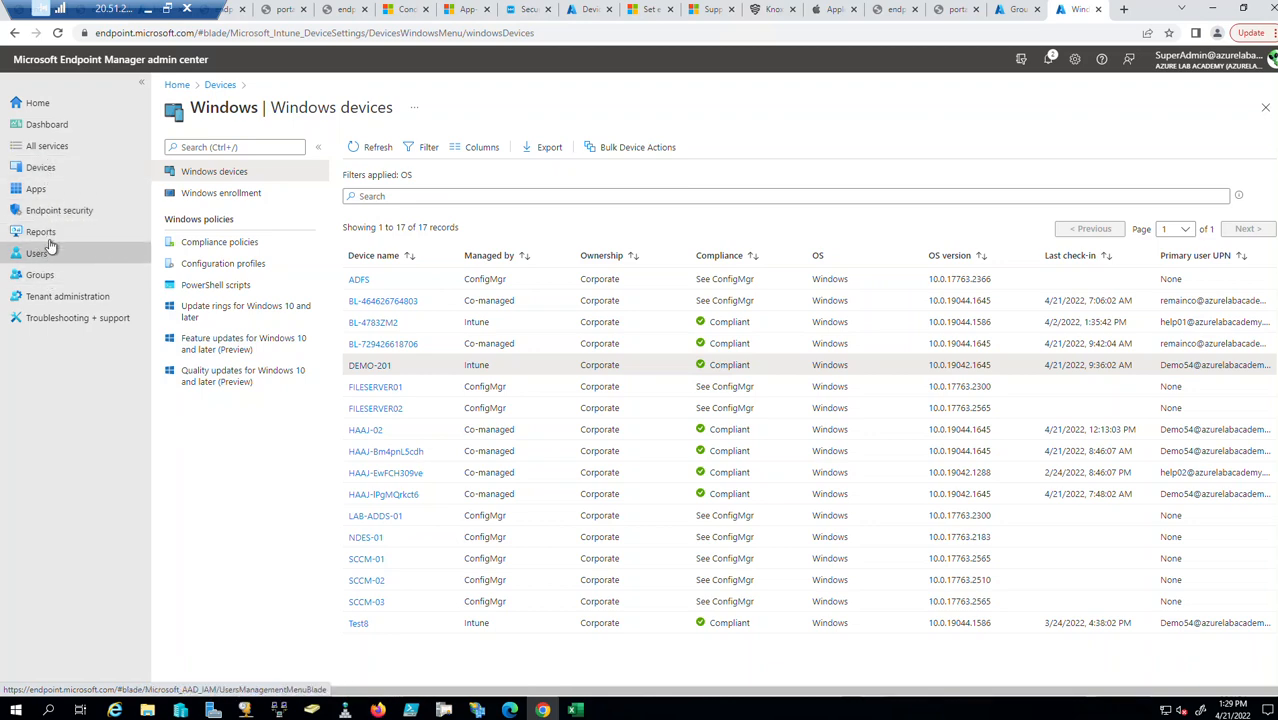
# Open the Windows configuration profiles list from Devices > Windows.
pyautogui.click(44, 167)
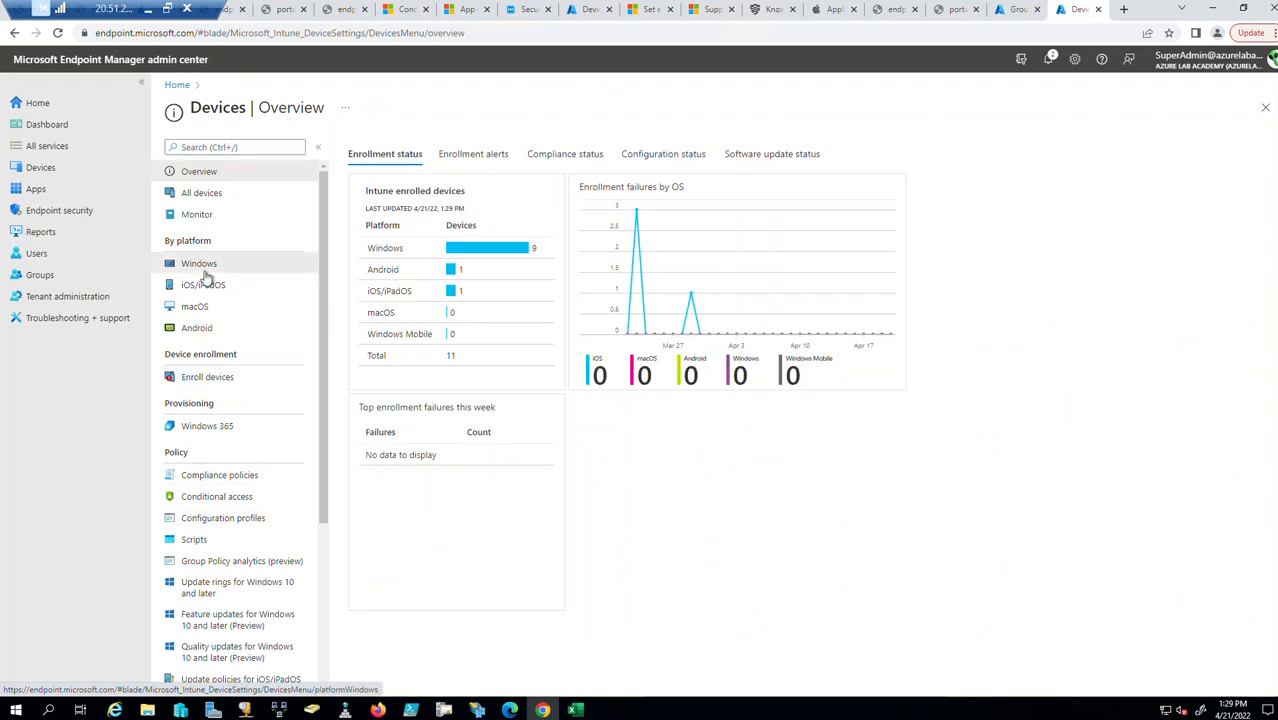
pyautogui.click(204, 264)
pyautogui.click(252, 263)
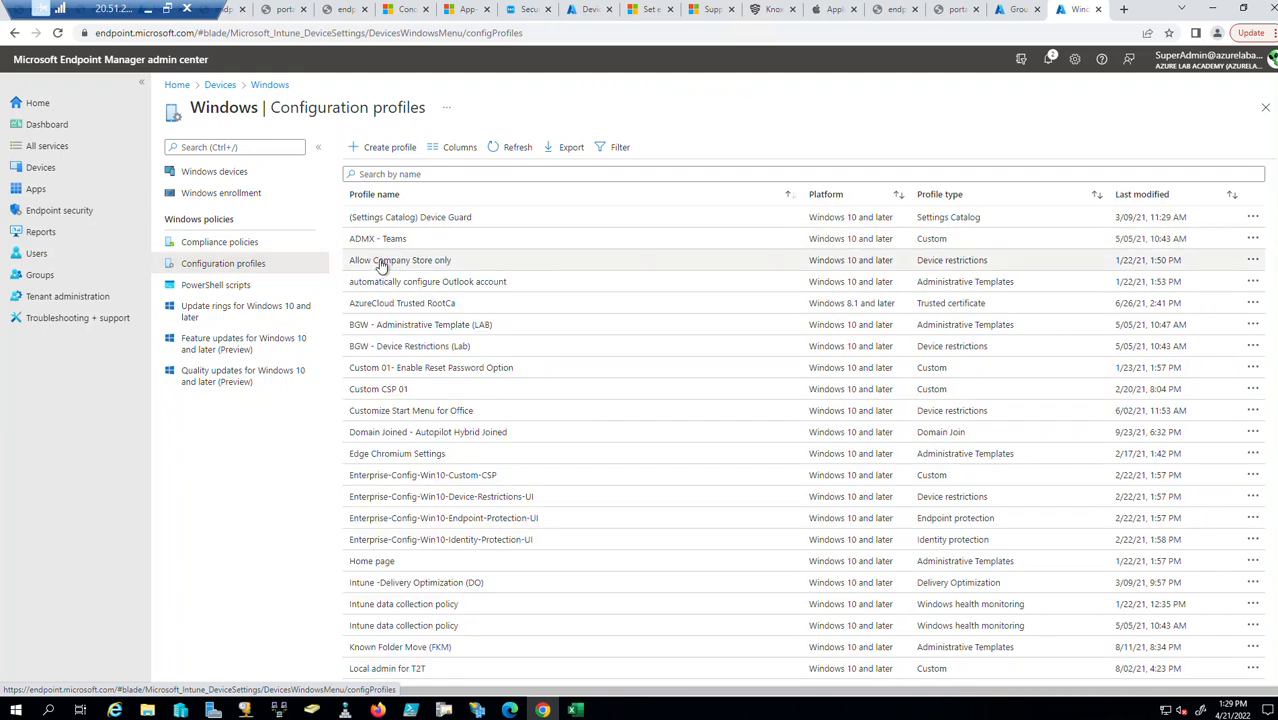
# Open the Allow Company Store only profile and view its available scope tag choices.
pyautogui.click(380, 263)
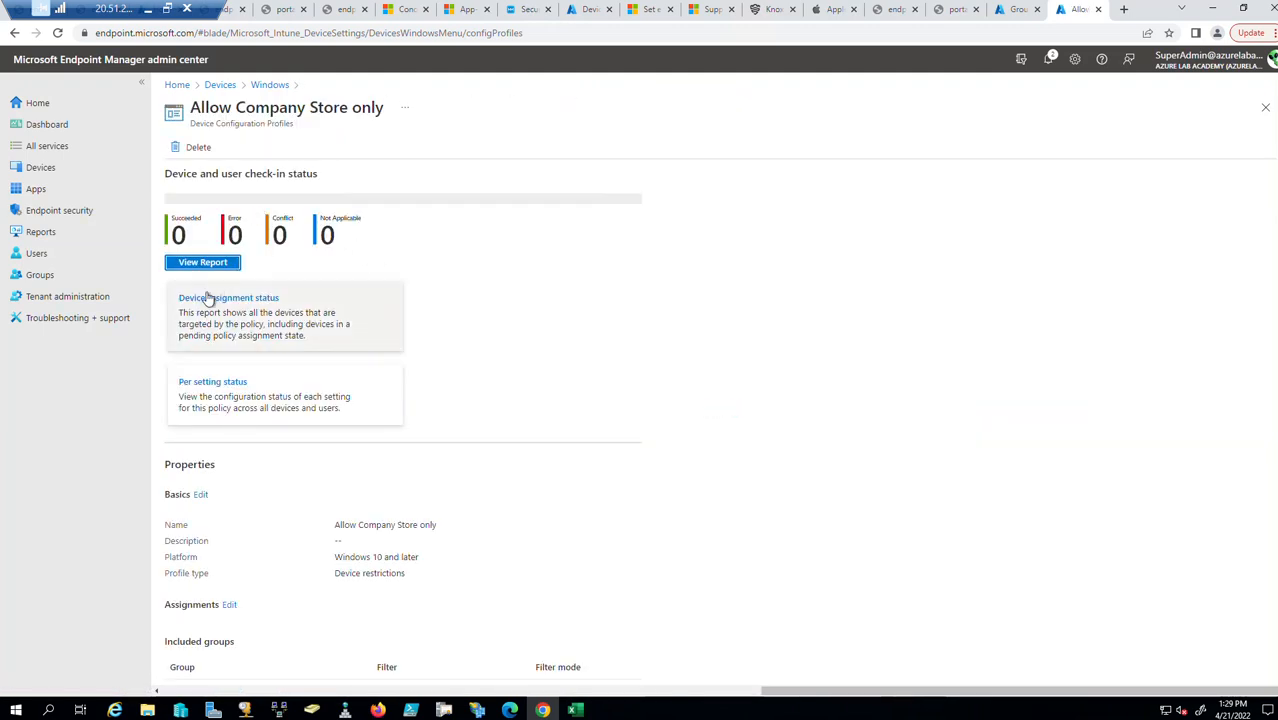
pyautogui.scroll(-1, 224, 512)
pyautogui.scroll(-2, 226, 520)
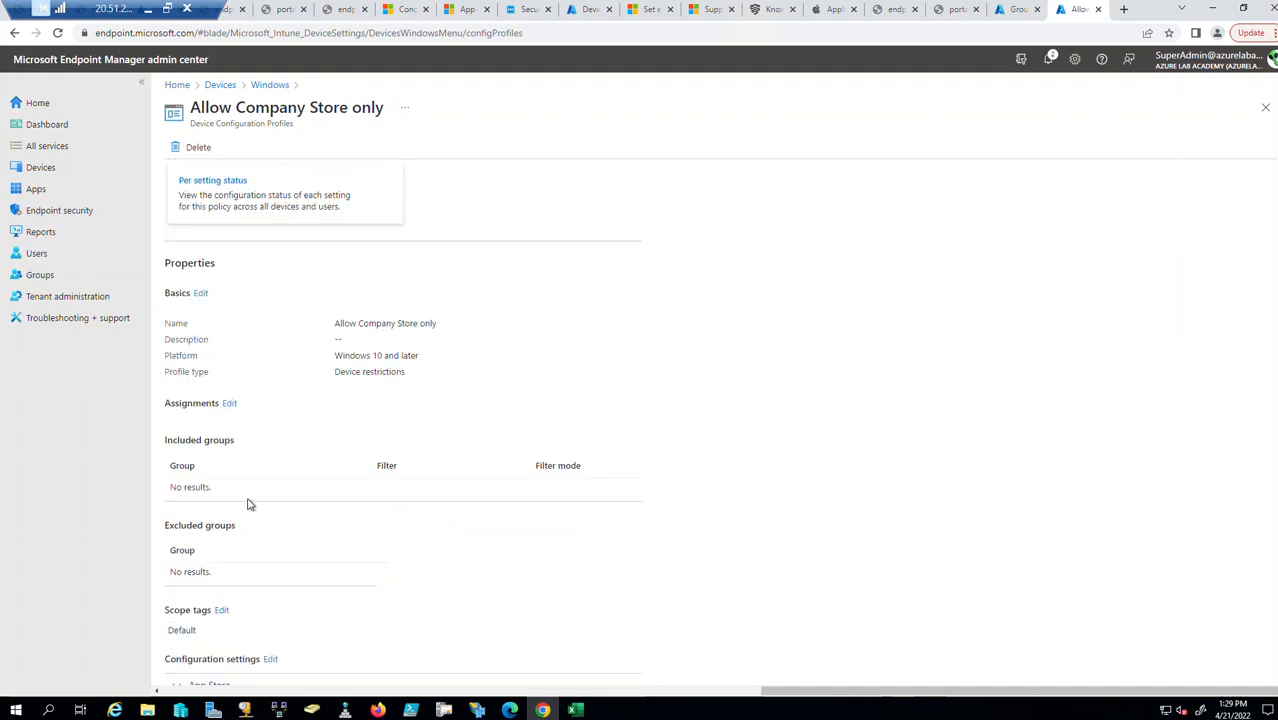
pyautogui.scroll(-1, 247, 520)
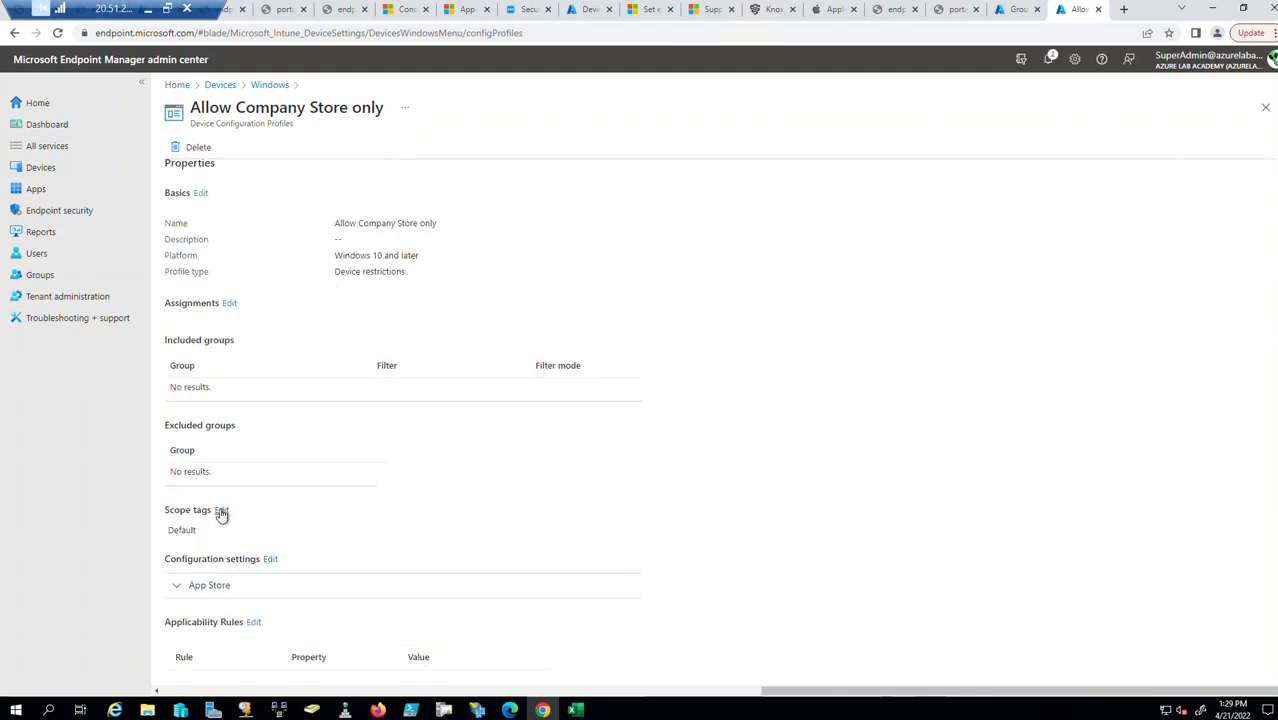
pyautogui.click(221, 512)
pyautogui.click(210, 268)
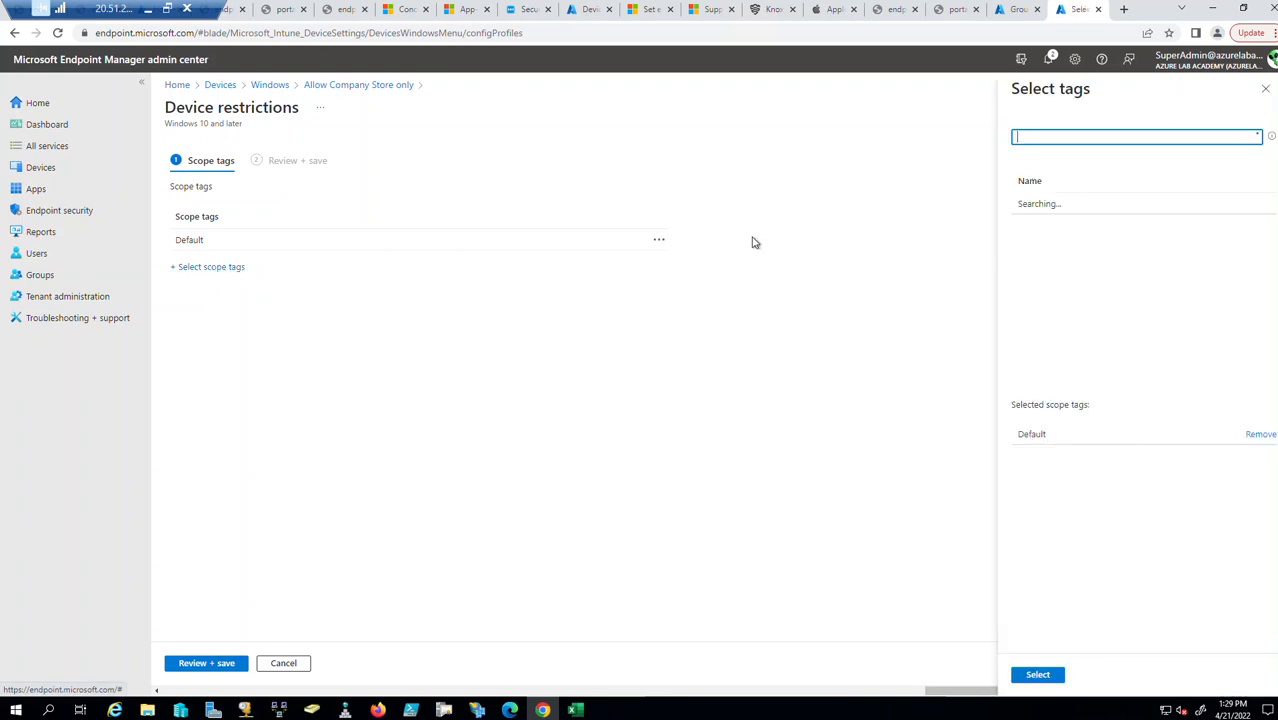
# Close the scope tag panes without changes and return to the Devices overview.
pyautogui.click(1267, 91)
pyautogui.click(1266, 109)
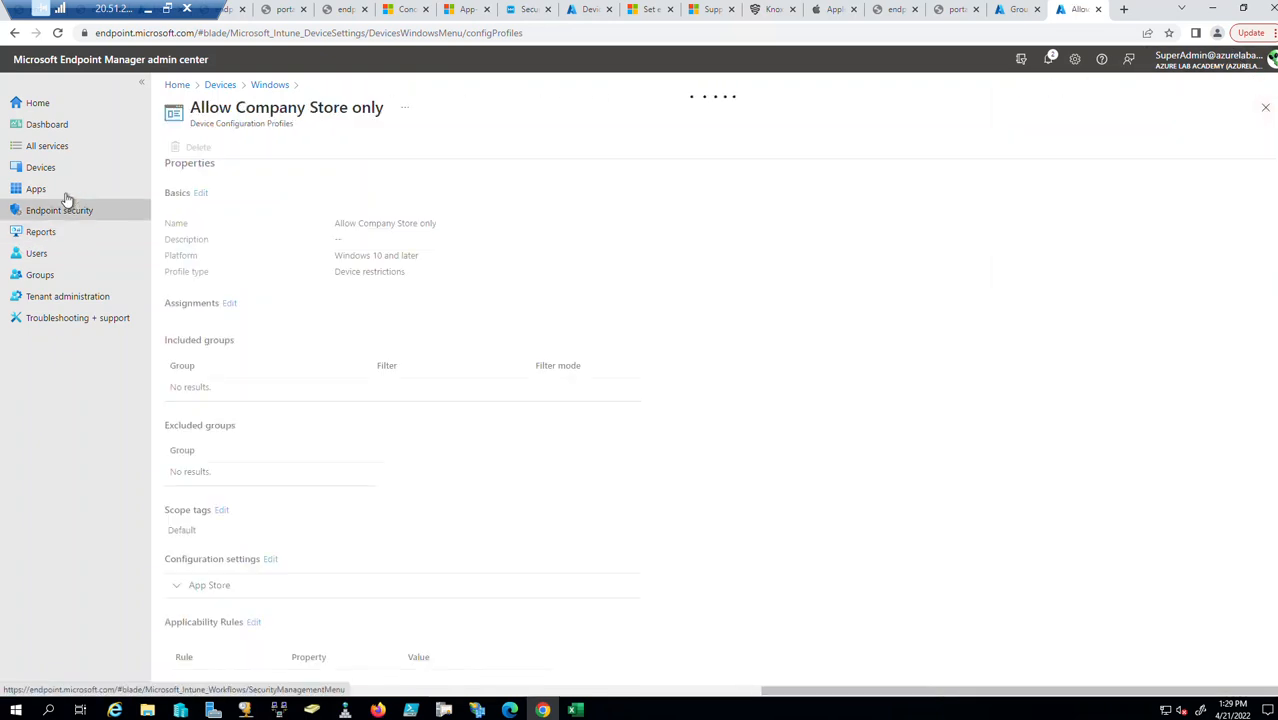
pyautogui.click(44, 168)
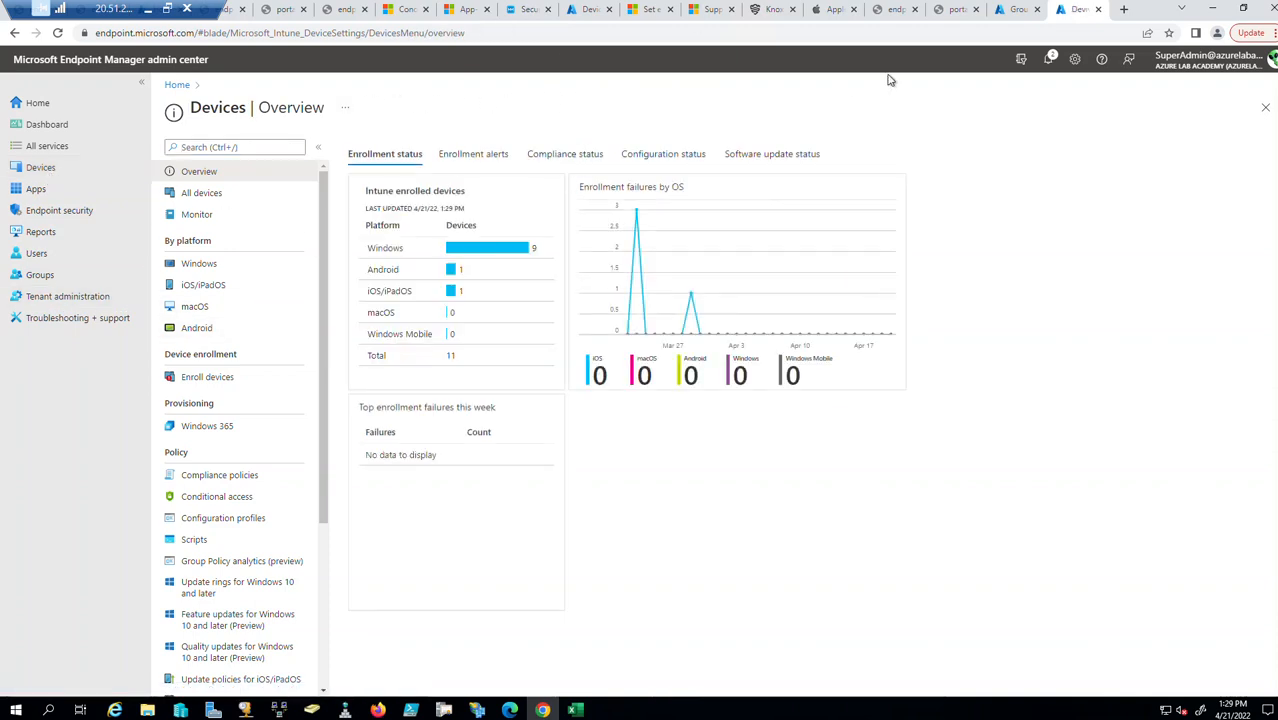
# Glance at the Azure groups tab, then go to the Tenant administration status page.
pyautogui.click(1026, 9)
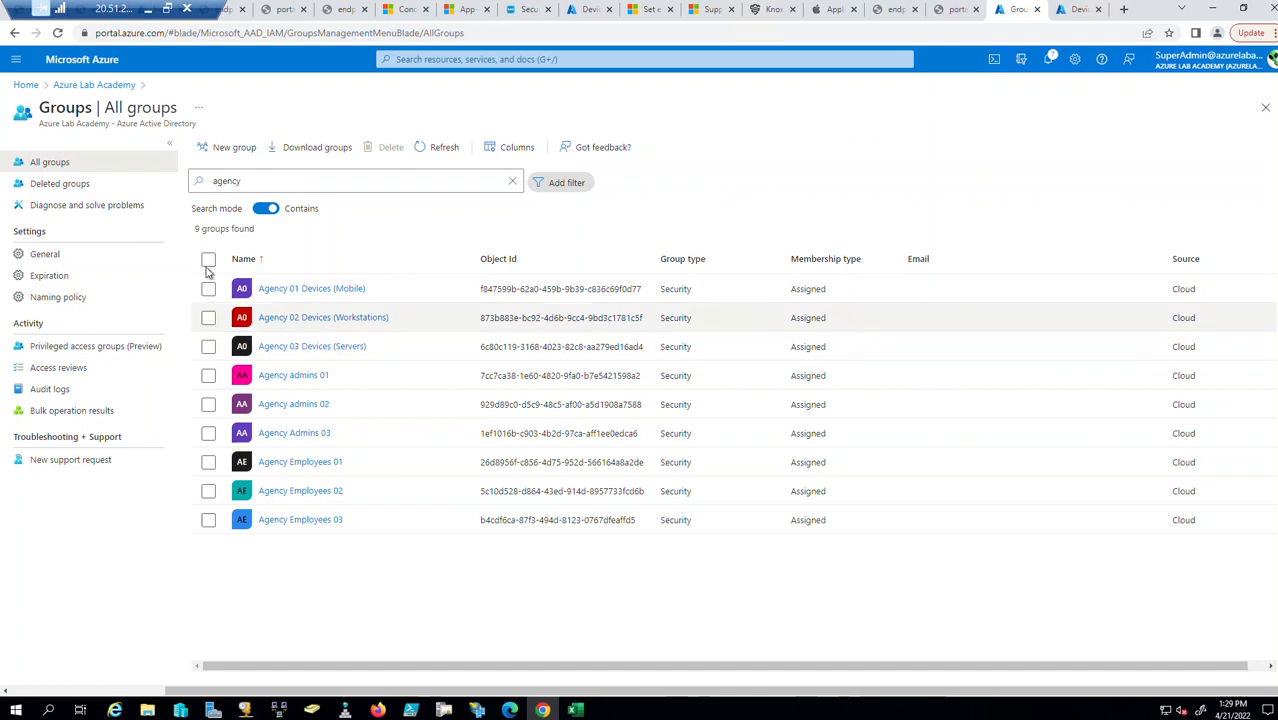
pyautogui.click(1077, 10)
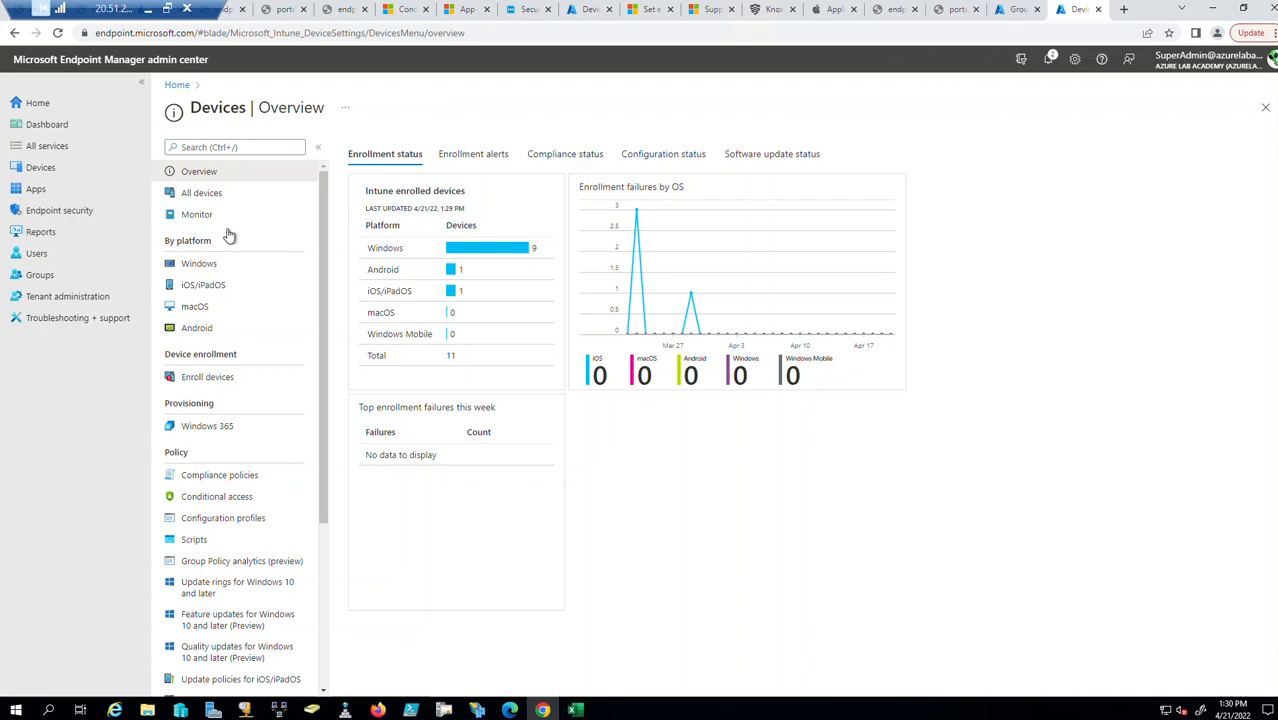
pyautogui.click(60, 300)
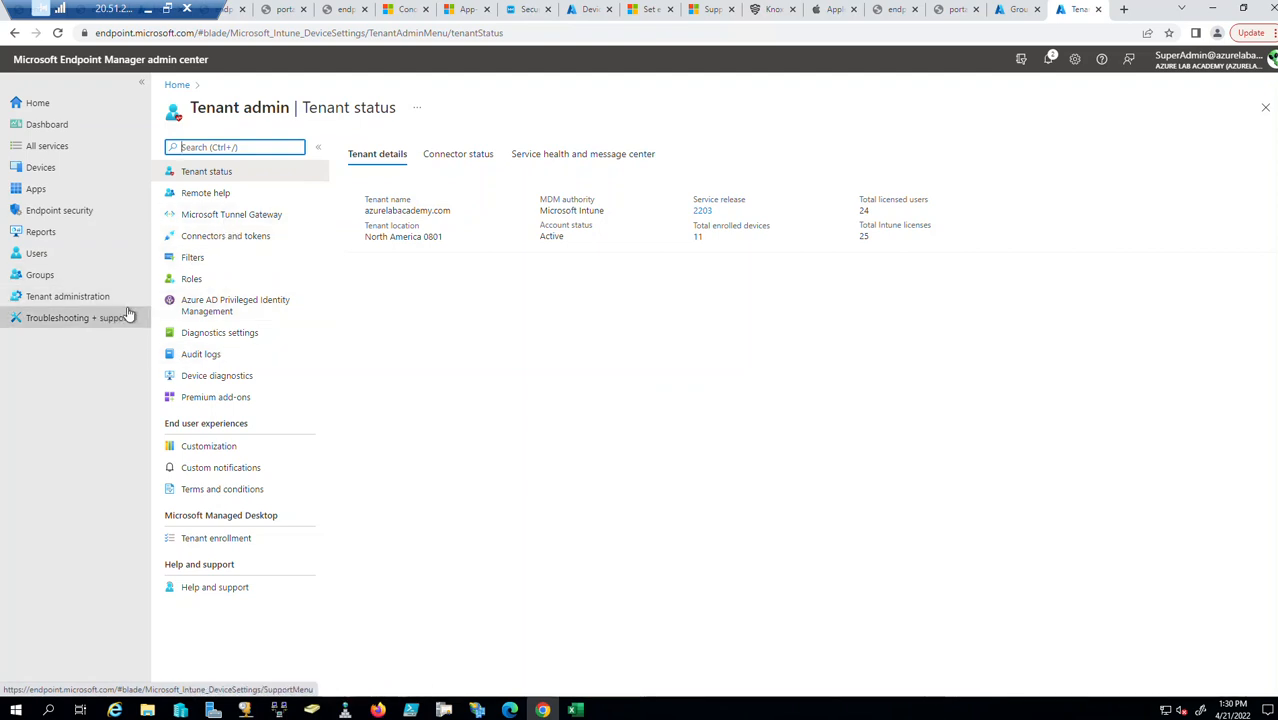
# In Endpoint Manager roles, tick Custom 01, Custom 02, Custom 03, Mobile Iron RBAC and Mobile Iron RBAC_New.
pyautogui.click(192, 280)
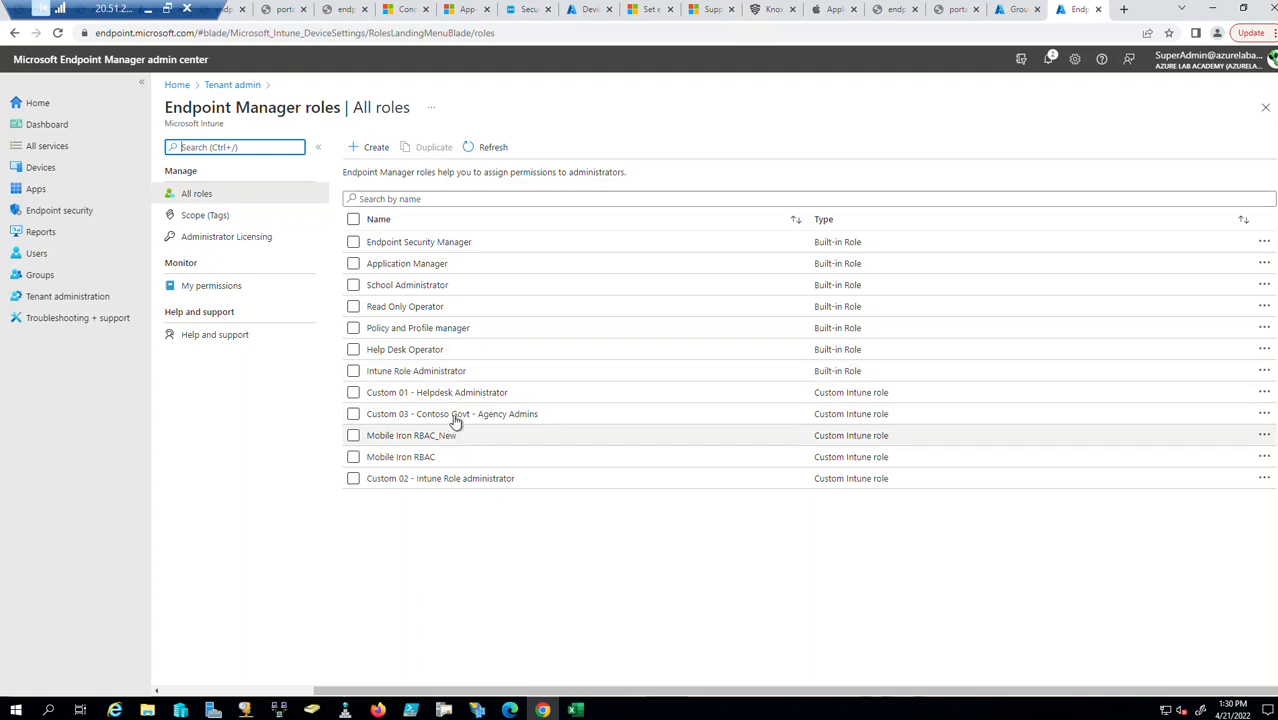
pyautogui.click(354, 416)
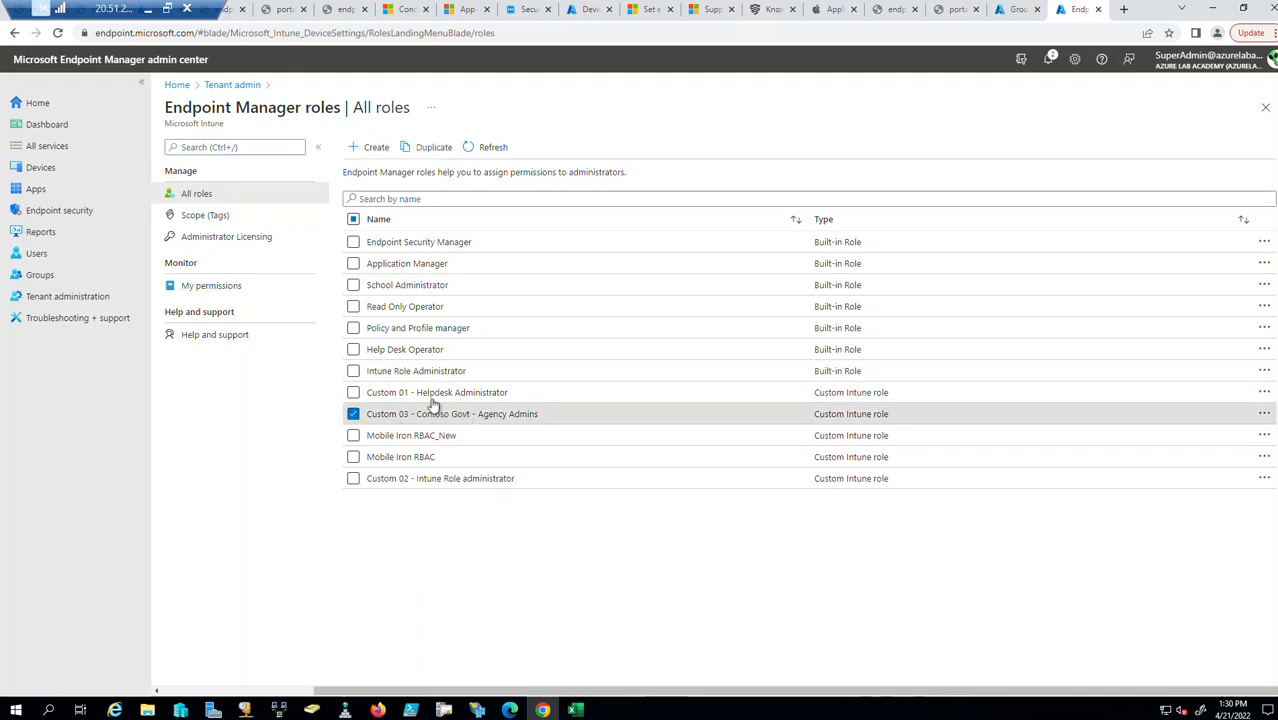
pyautogui.click(353, 392)
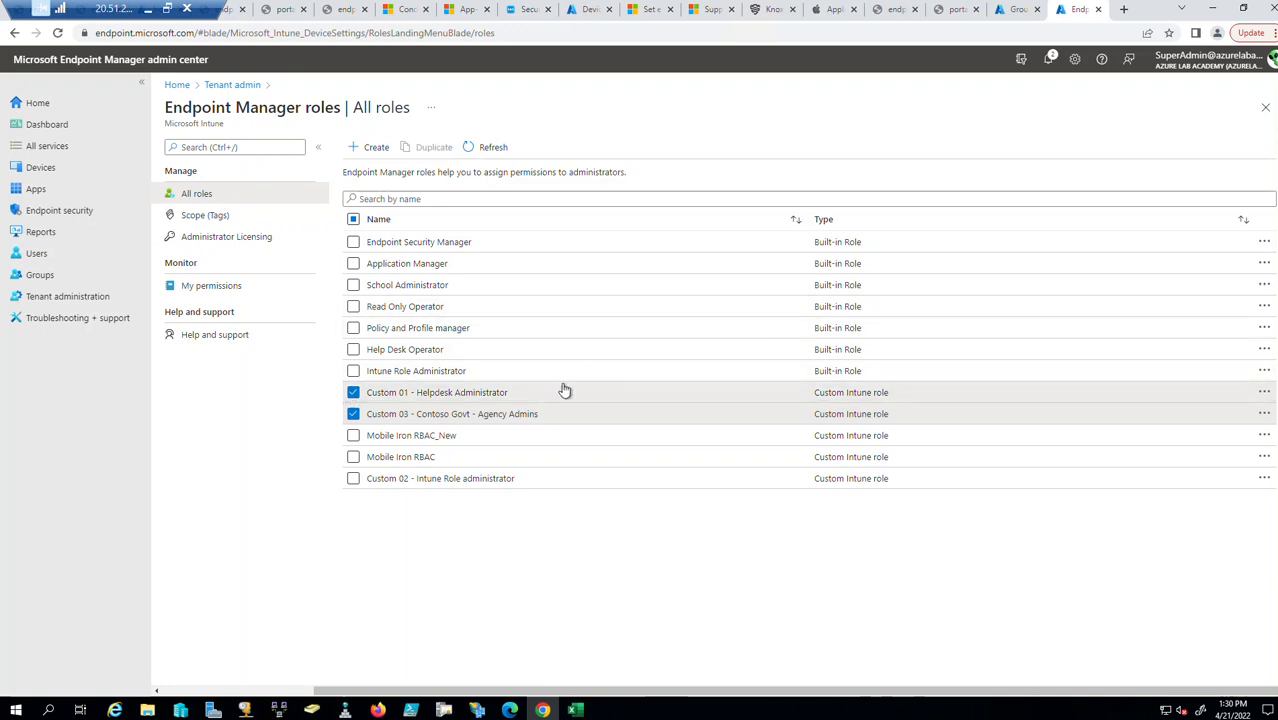
pyautogui.click(353, 435)
pyautogui.click(353, 457)
pyautogui.click(353, 478)
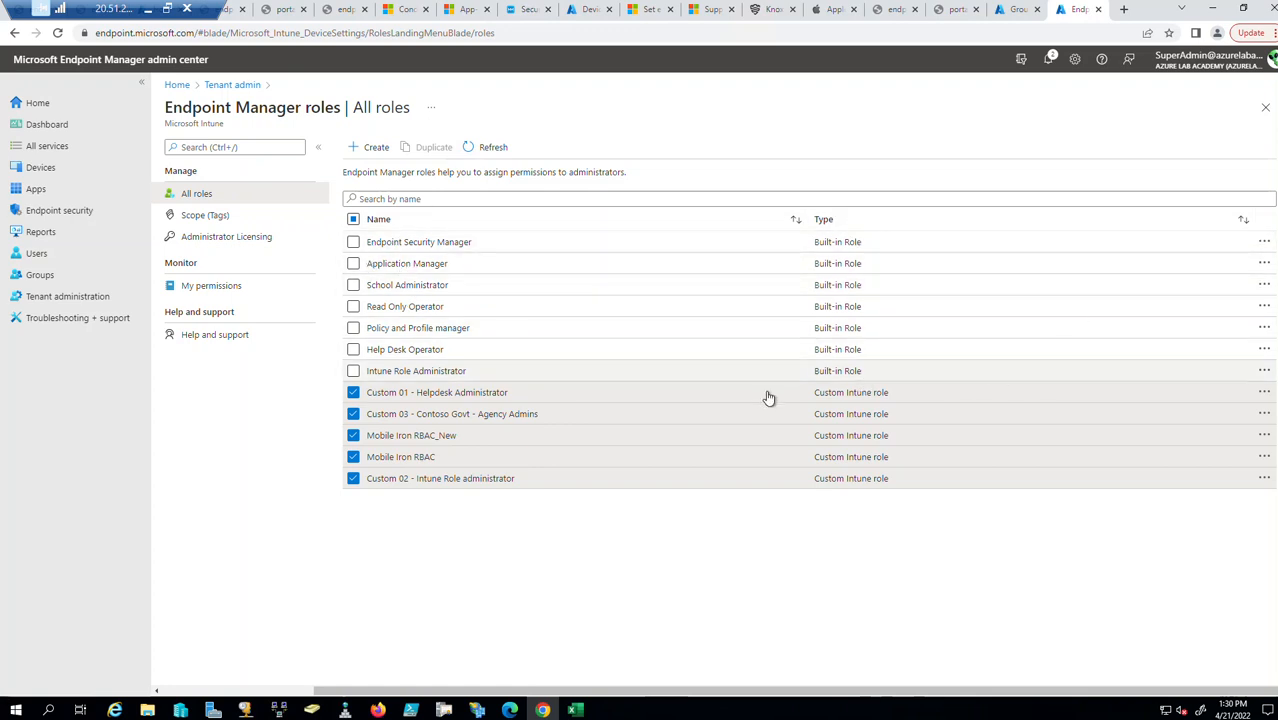
pyautogui.click(1124, 10)
# Go to portal.azure.com and open Azure Active Directory's Roles and administrators page.
pyautogui.write('portal.azure.com')
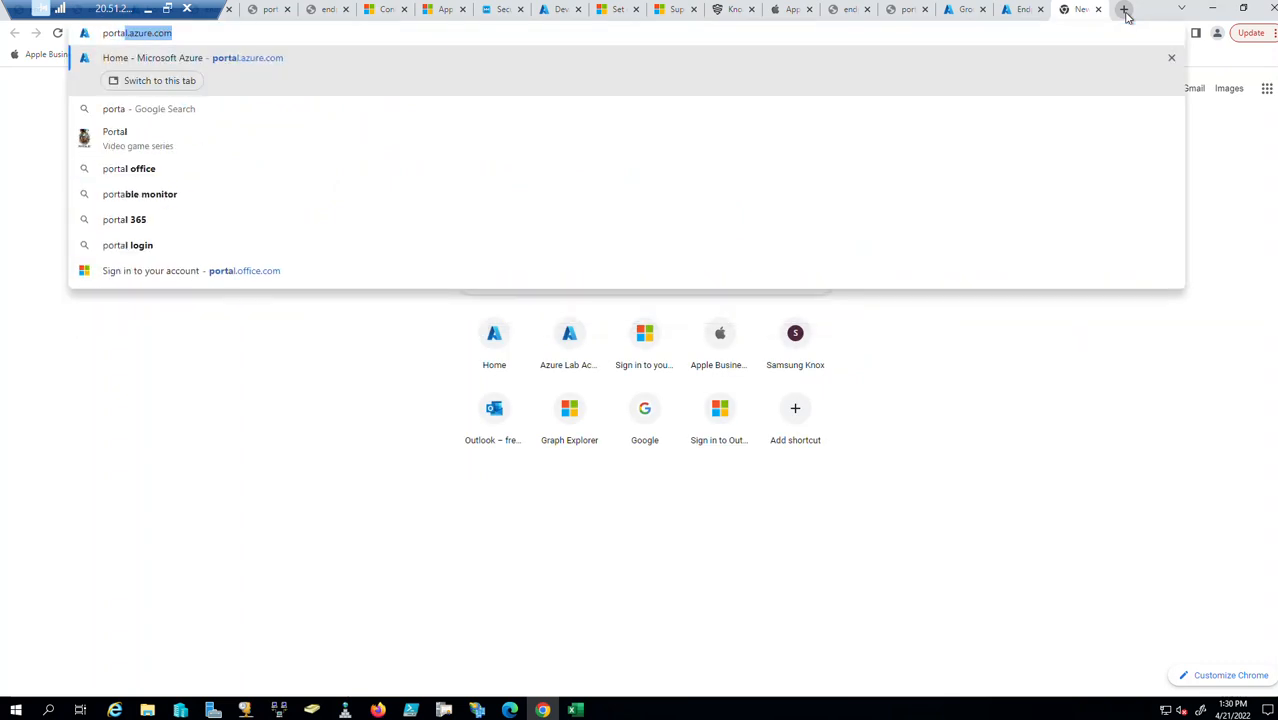
pyautogui.press('Return')
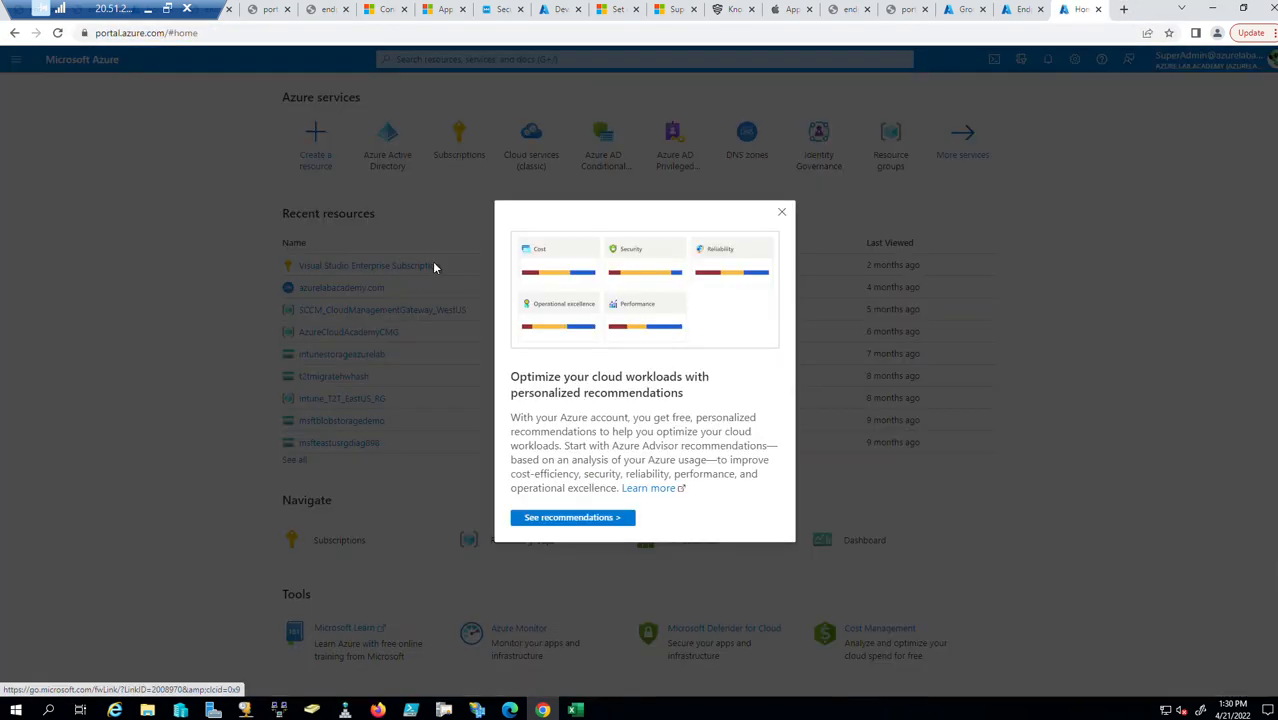
pyautogui.click(783, 214)
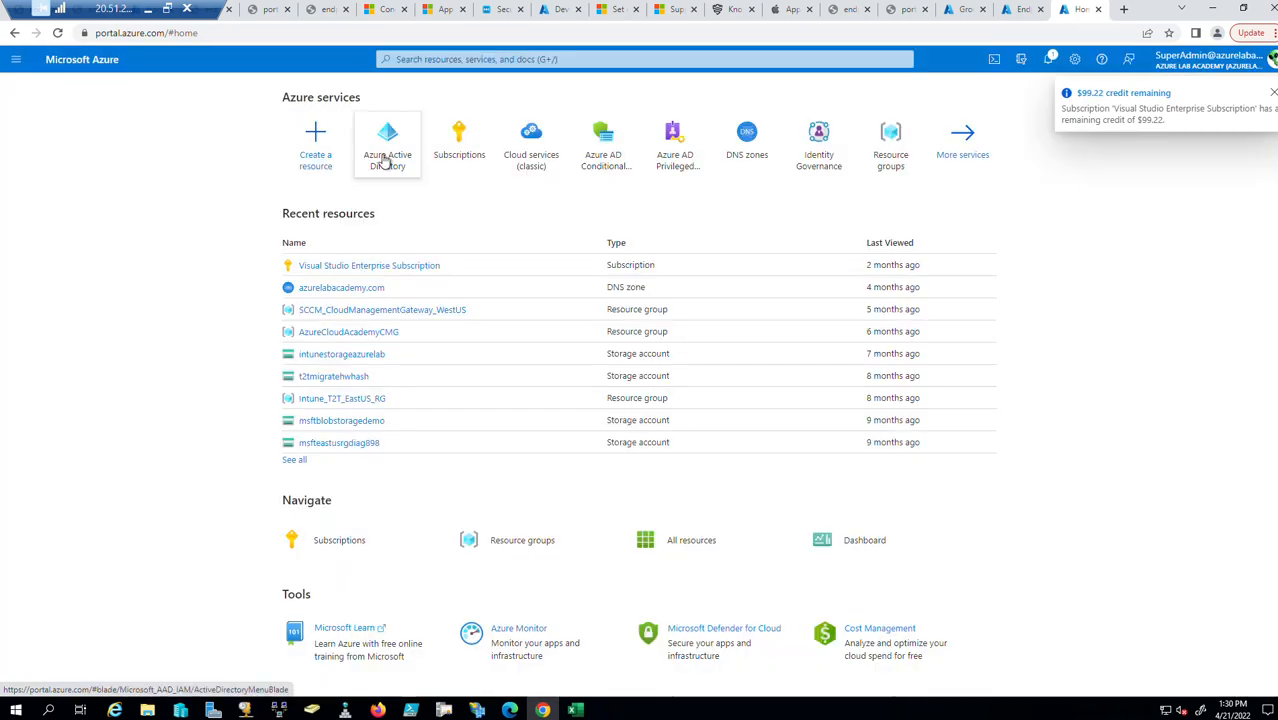
pyautogui.click(385, 160)
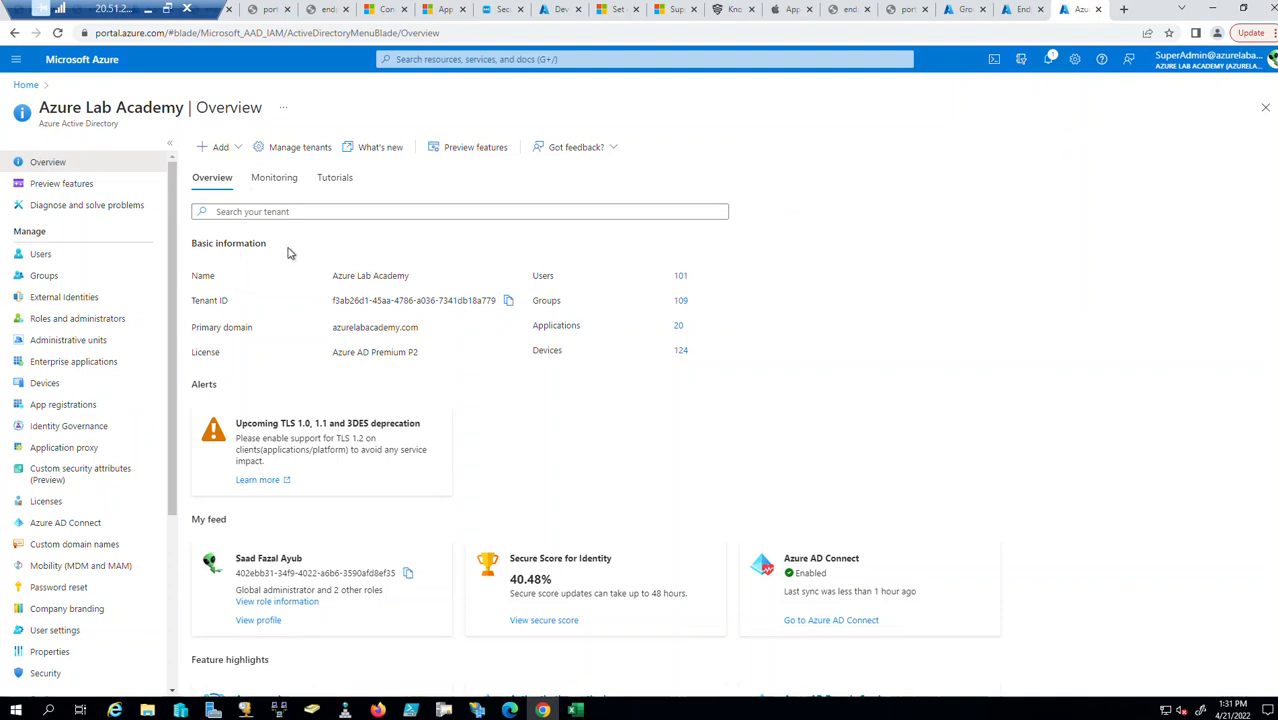
pyautogui.scroll(-2, 88, 606)
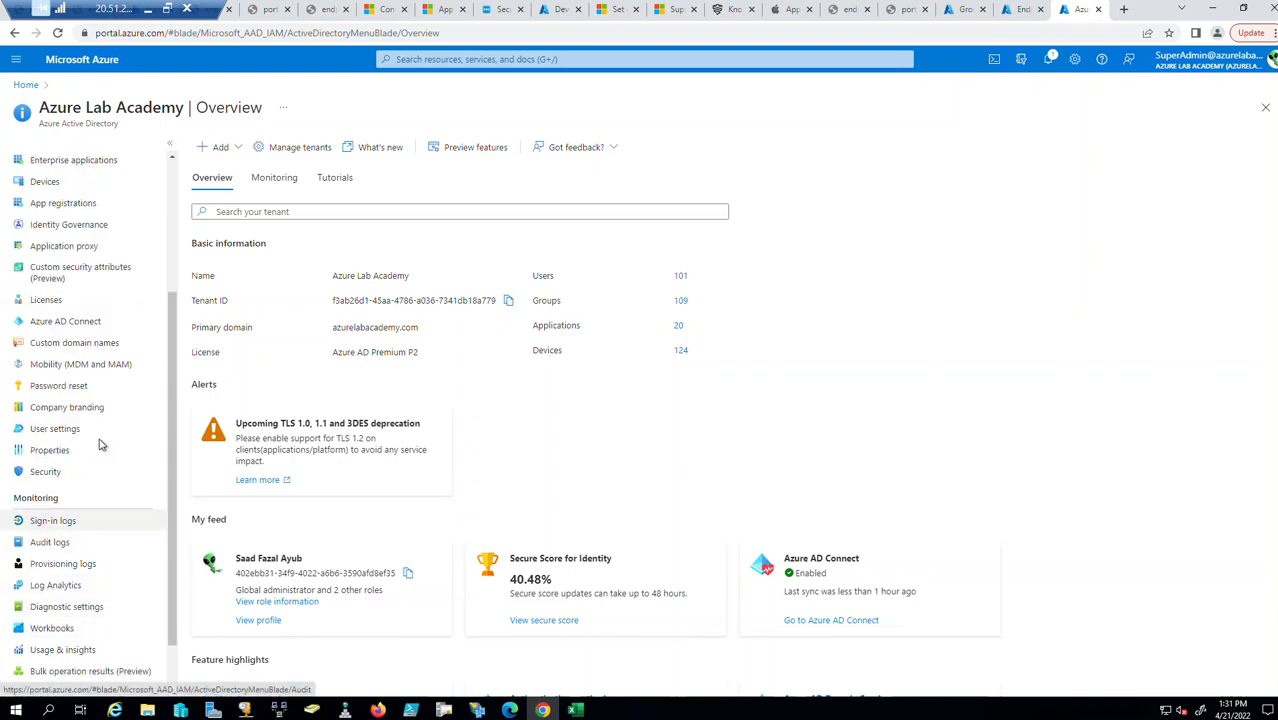
pyautogui.scroll(2, 98, 450)
pyautogui.click(75, 310)
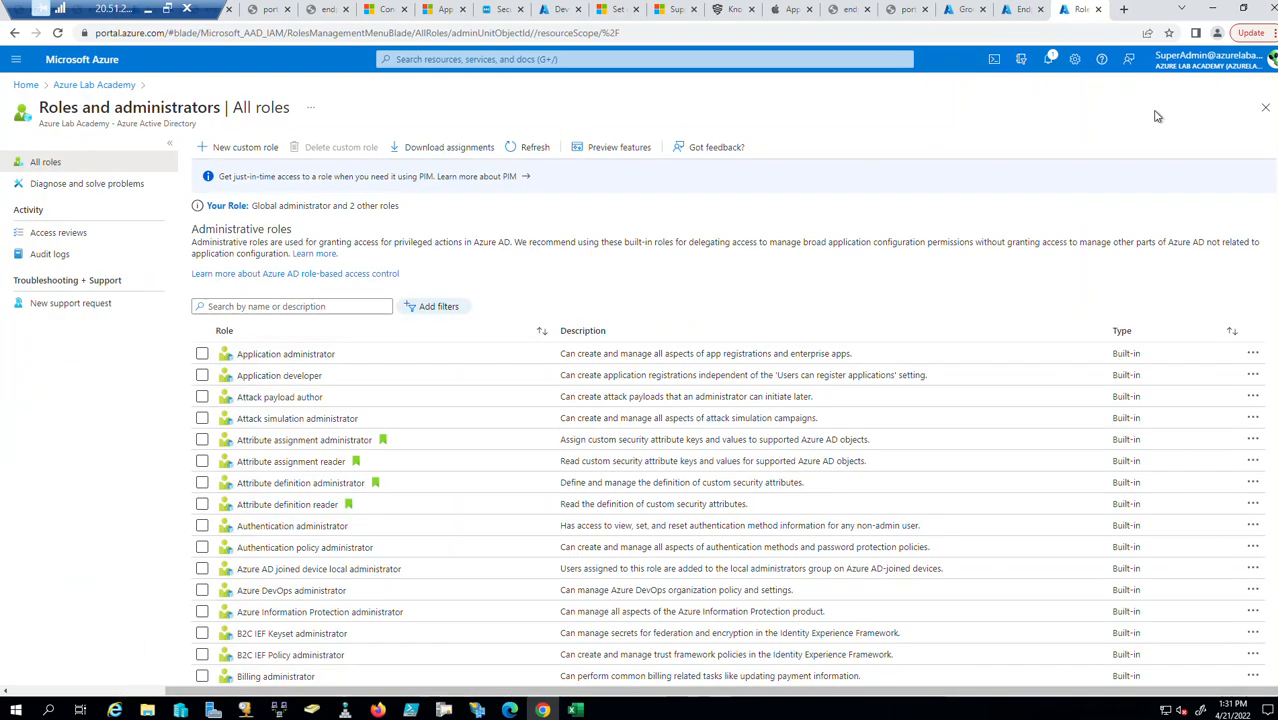
# Reopen Azure AD Roles and administrators from the directory overview.
pyautogui.click(1265, 107)
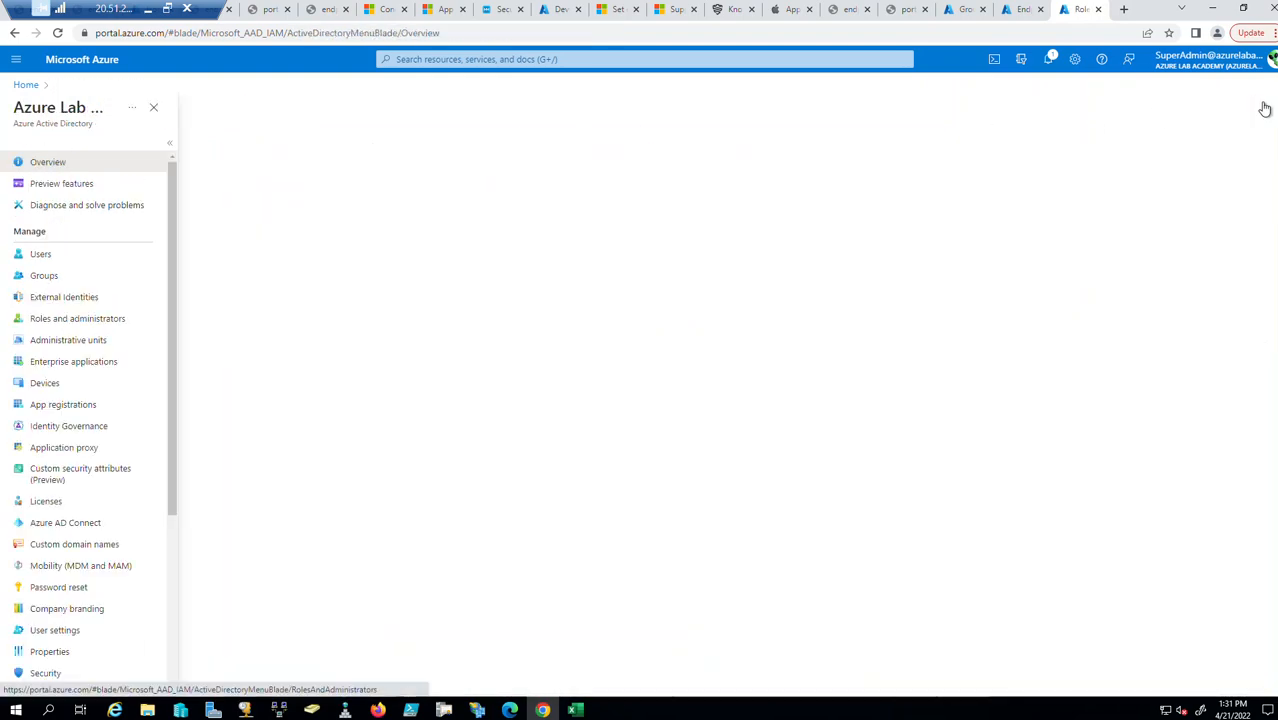
pyautogui.click(73, 320)
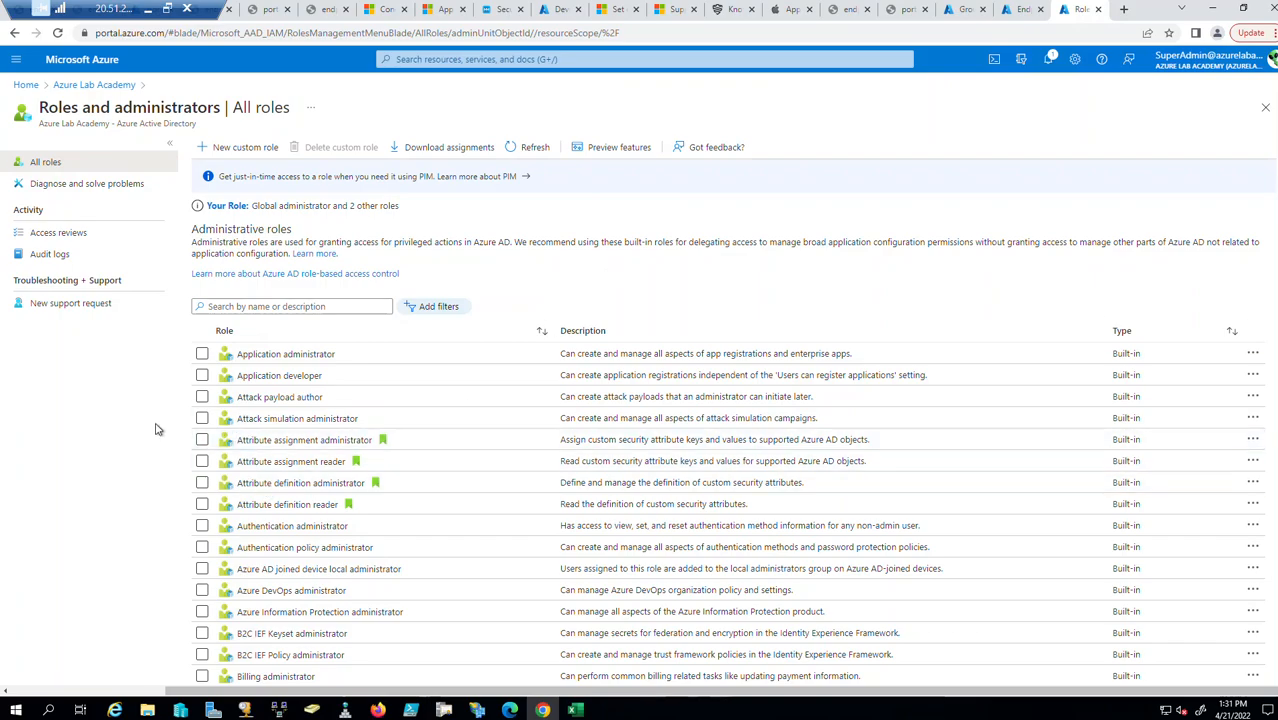
pyautogui.scroll(-15, 365, 414)
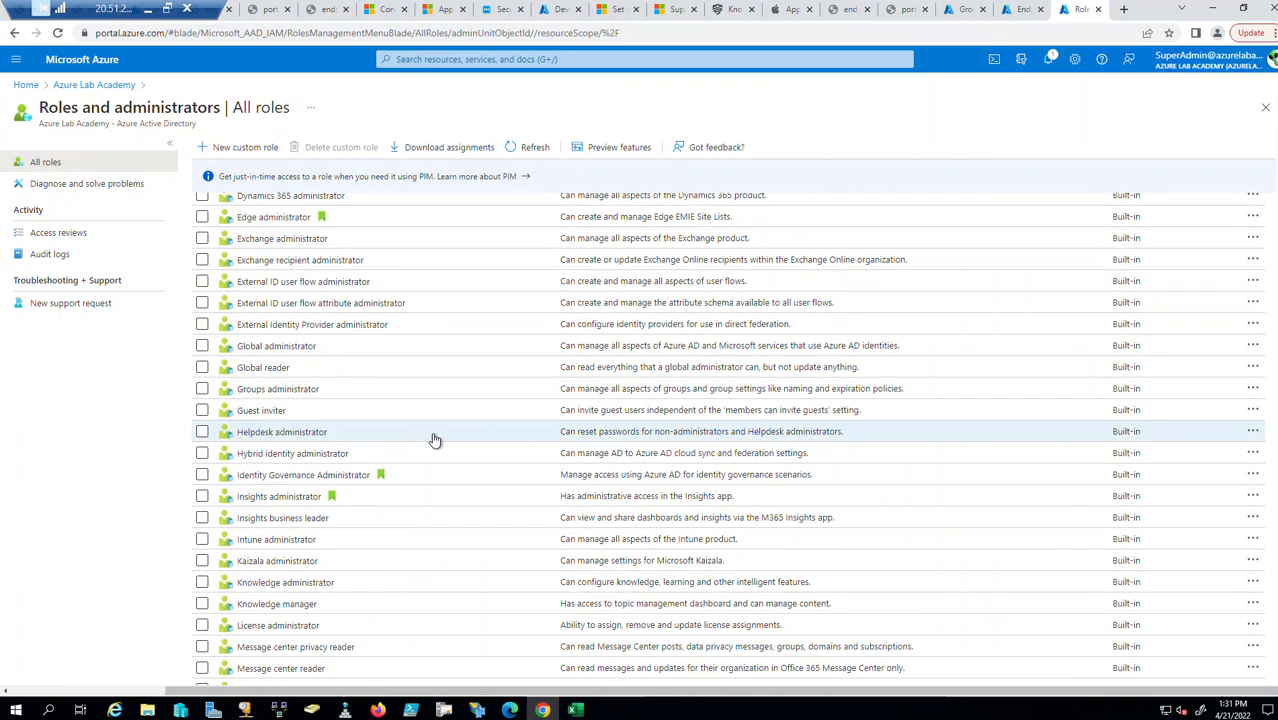
pyautogui.scroll(10, 490, 432)
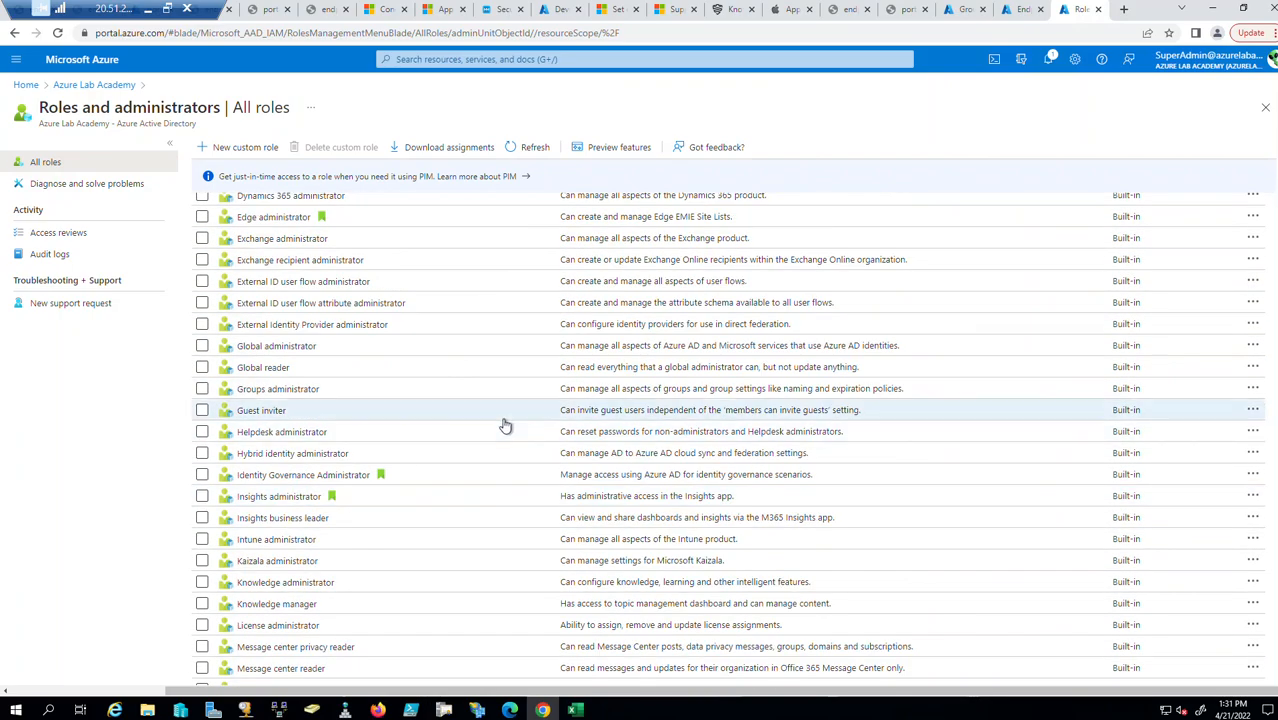
pyautogui.scroll(3, 505, 433)
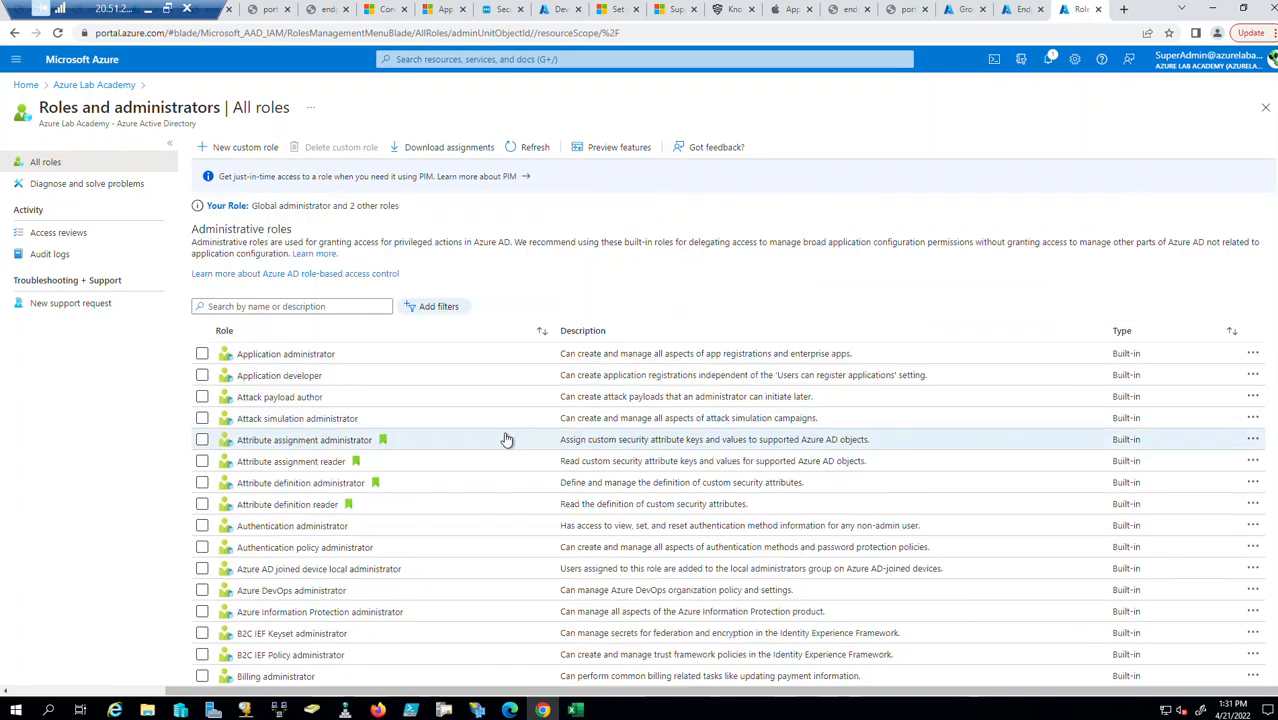
# Search the roles for intune, then global, clear the search and return to Endpoint Manager.
pyautogui.click(310, 307)
pyautogui.write('c')
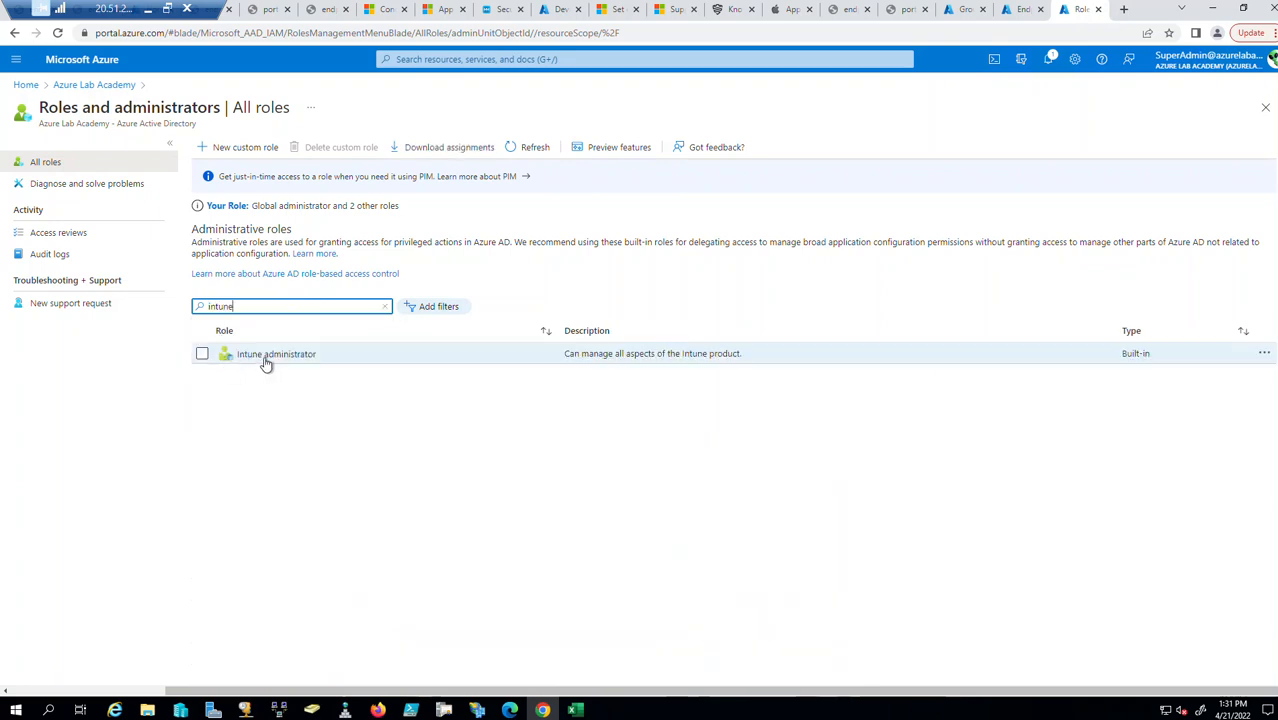
pyautogui.moveTo(245, 307); pyautogui.dragTo(183, 315)
pyautogui.write('global')
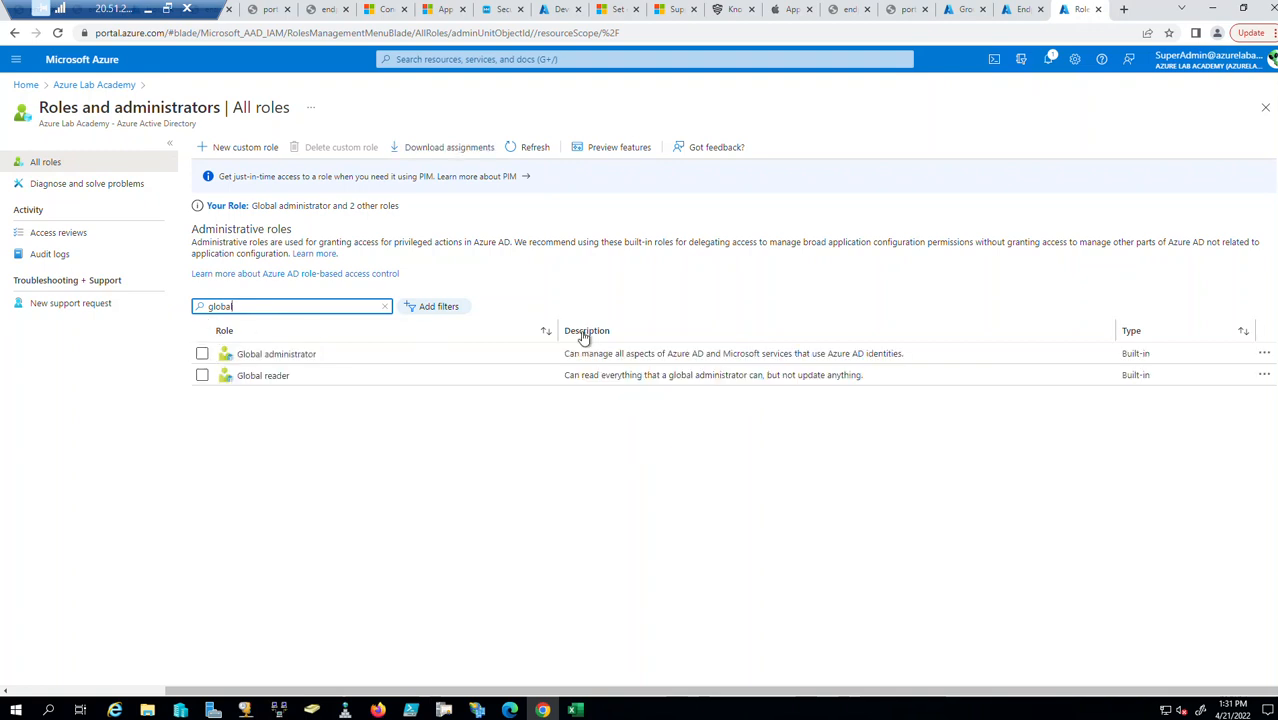
pyautogui.click(387, 305)
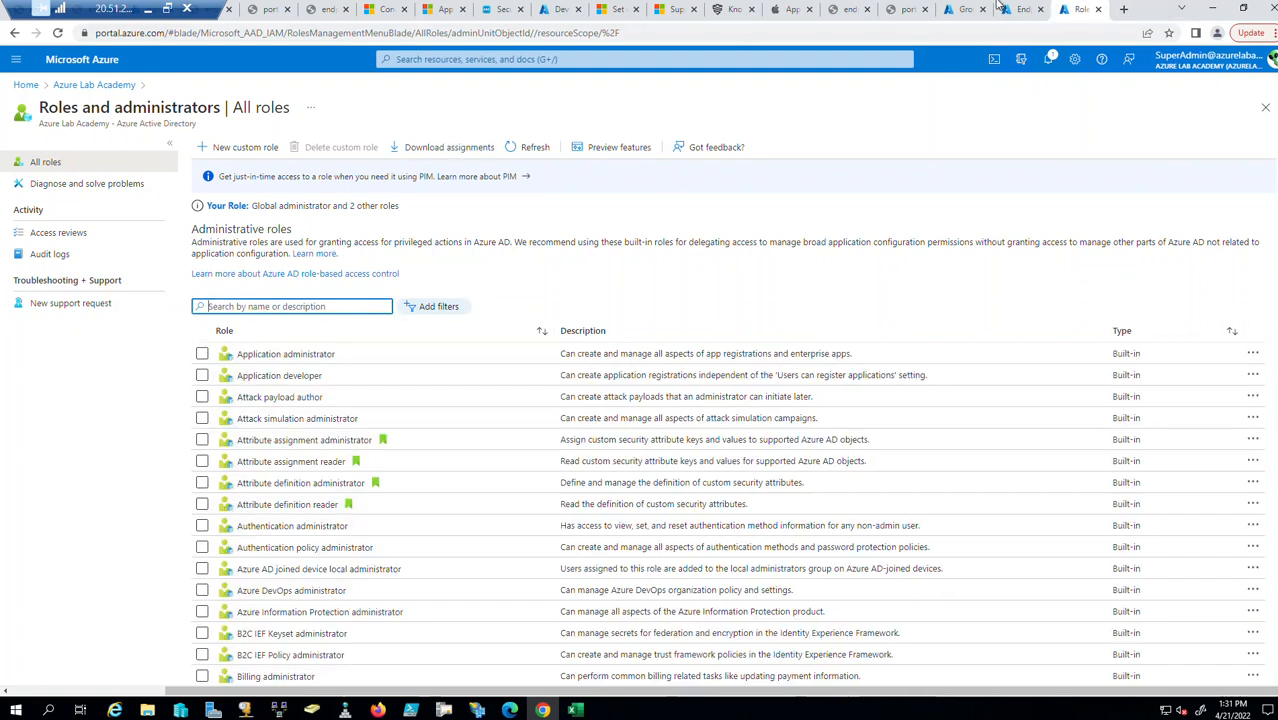
pyautogui.click(1020, 9)
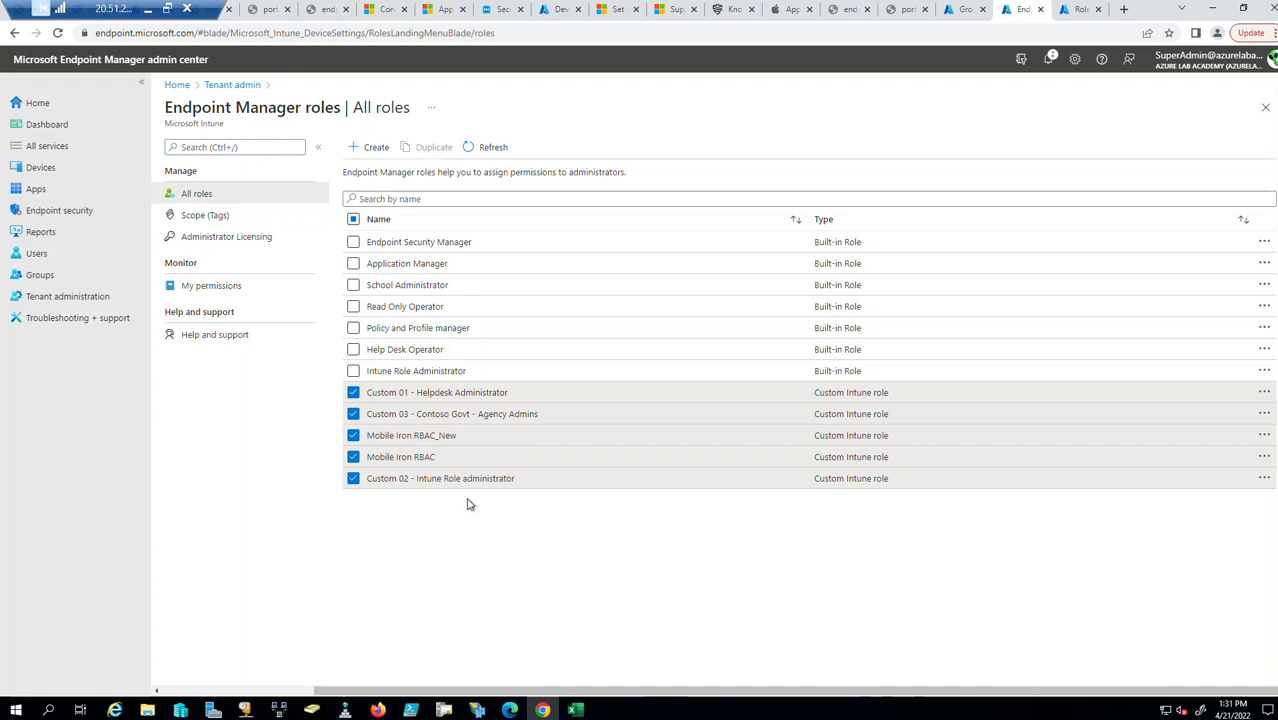
# Uncheck all five selected custom roles in the roles list.
pyautogui.click(353, 392)
pyautogui.click(353, 413)
pyautogui.click(353, 456)
pyautogui.click(353, 435)
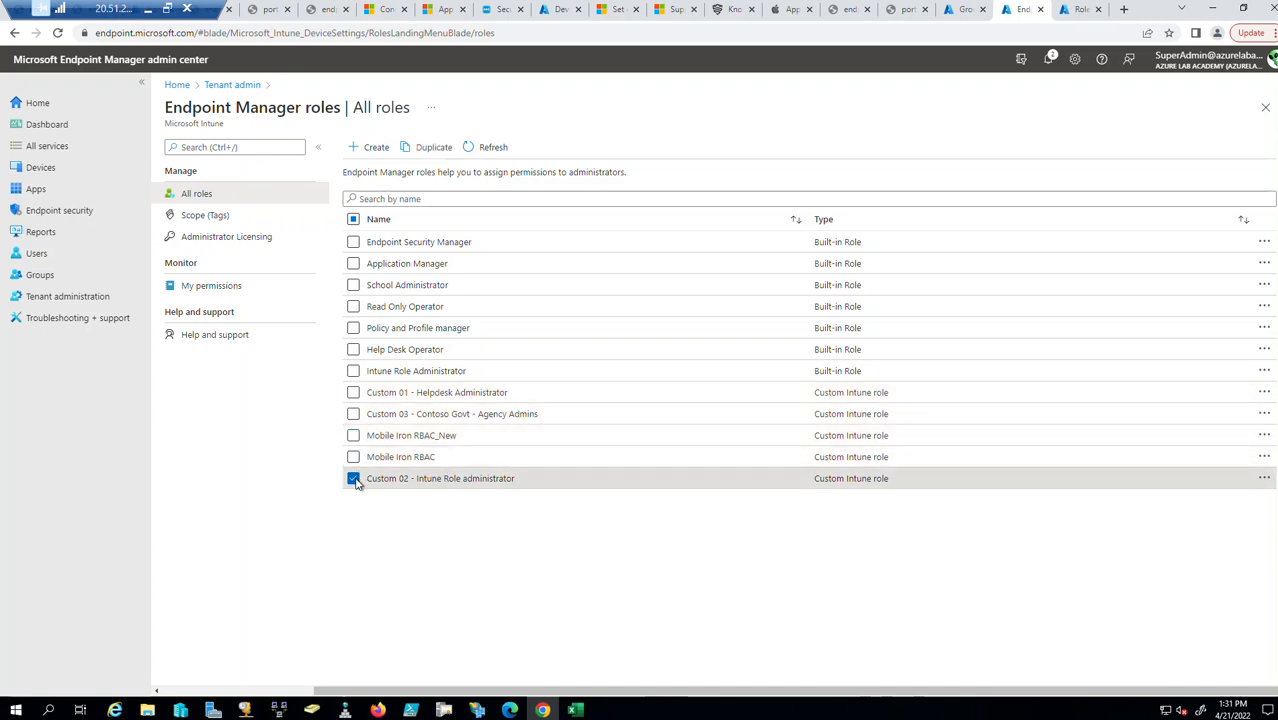
pyautogui.click(354, 479)
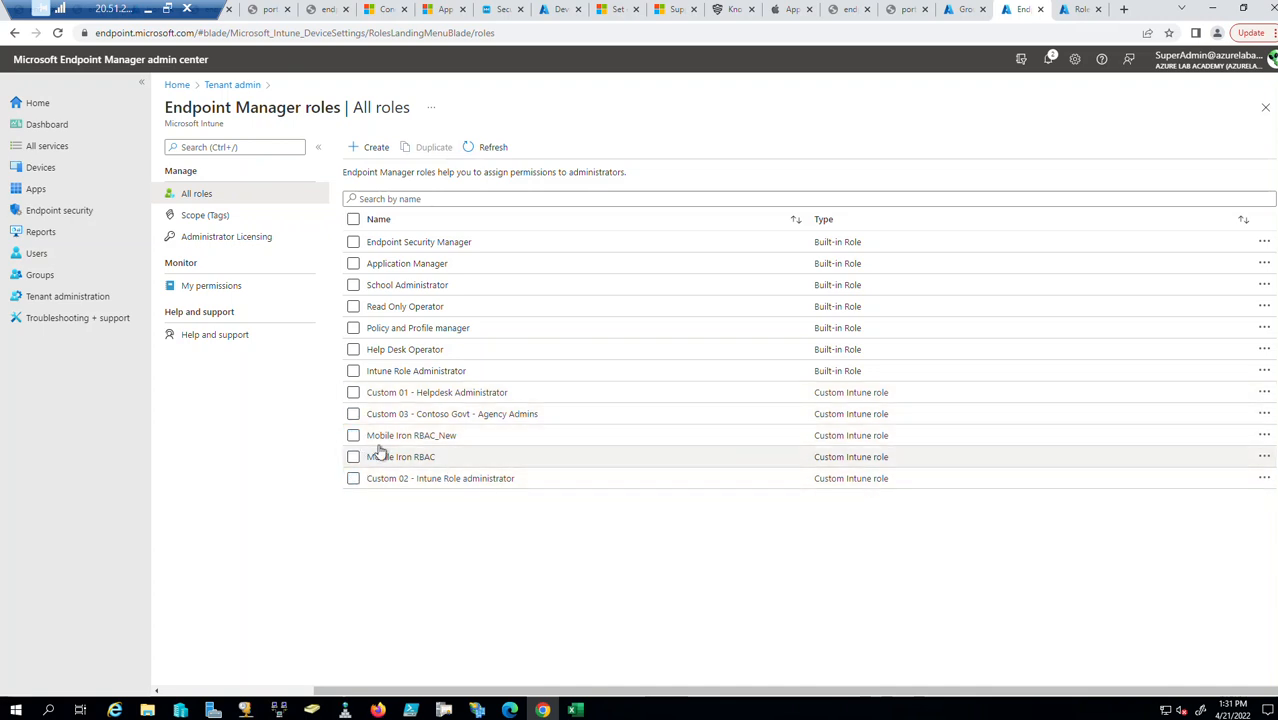
# Open Custom 03 - Contoso Govt - Agency Admins properties and edit its Basics.
pyautogui.click(437, 418)
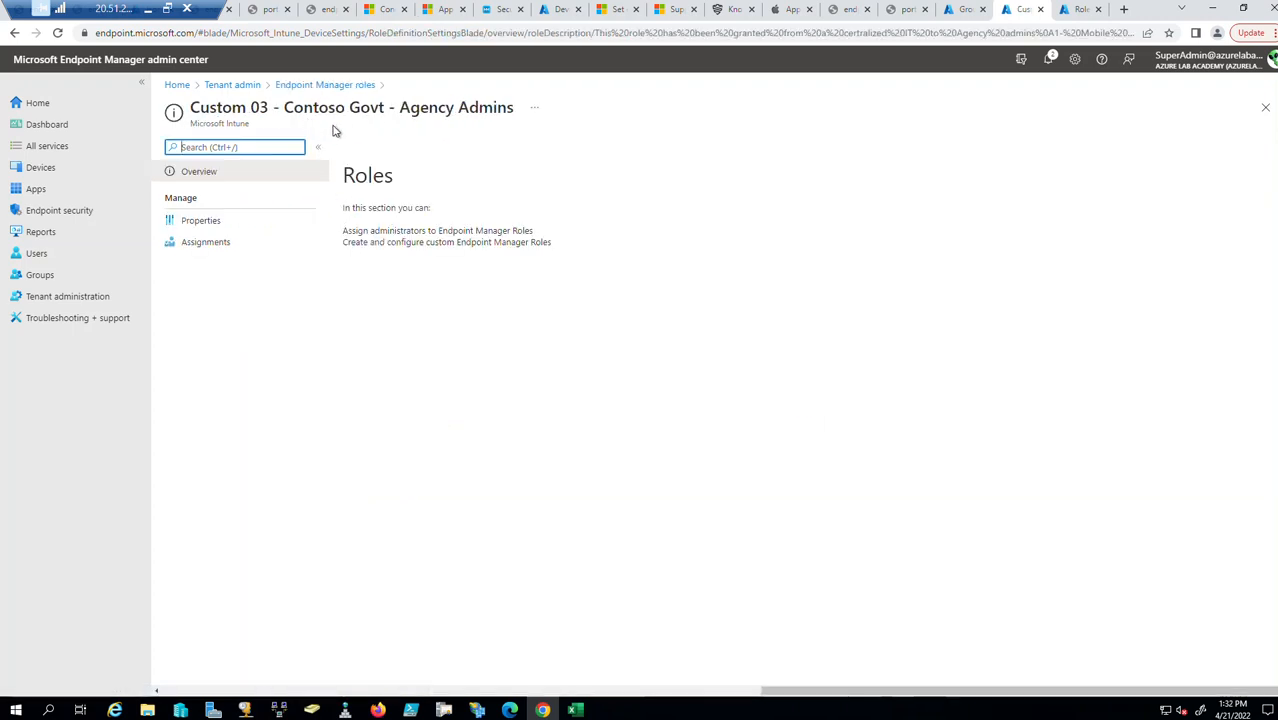
pyautogui.click(206, 221)
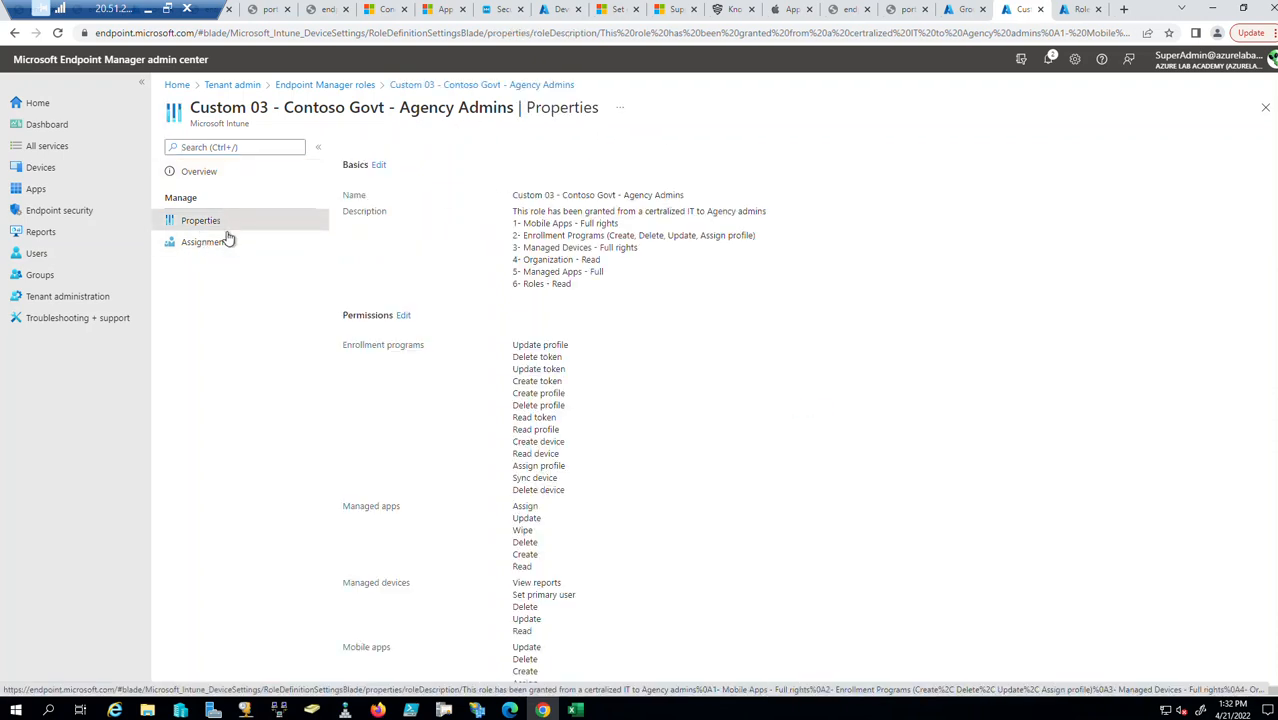
pyautogui.click(379, 165)
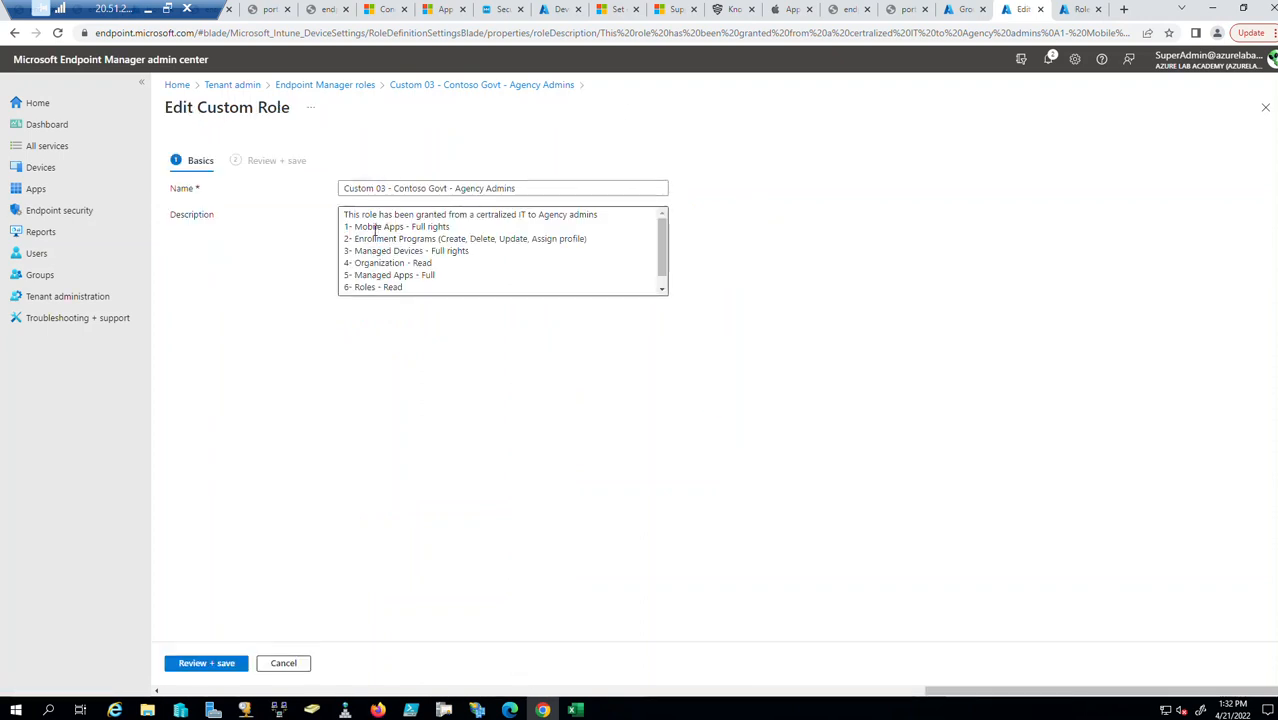
# Highlight Mobile Apps, Managed Devices, Organization and Managed Apps in the role description.
pyautogui.moveTo(355, 226); pyautogui.dragTo(405, 227)
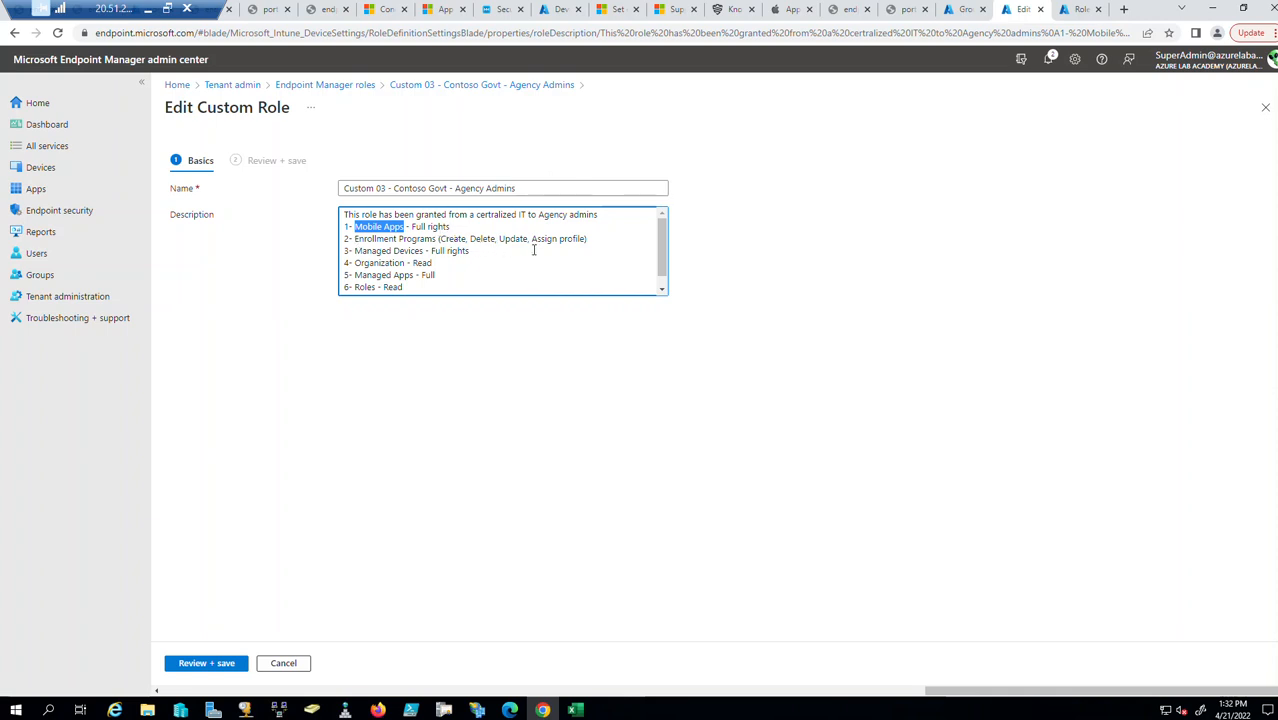
pyautogui.moveTo(355, 250); pyautogui.dragTo(430, 251)
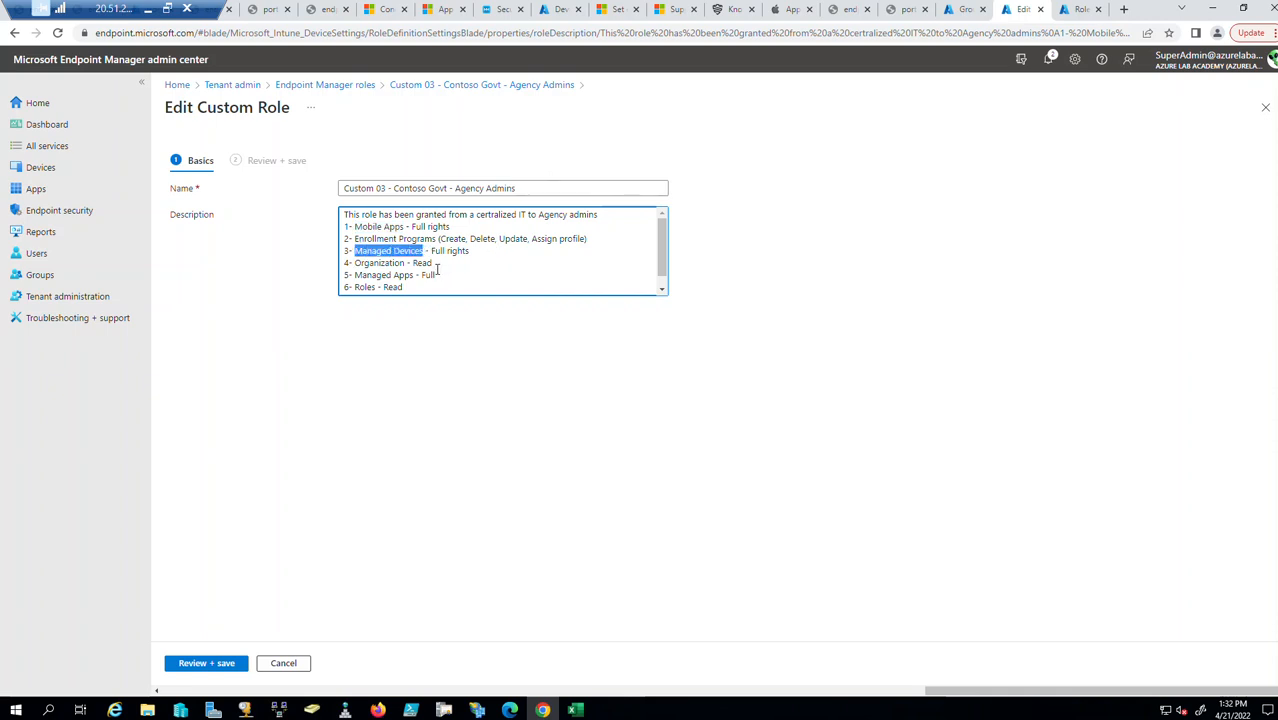
pyautogui.moveTo(405, 262); pyautogui.dragTo(351, 264)
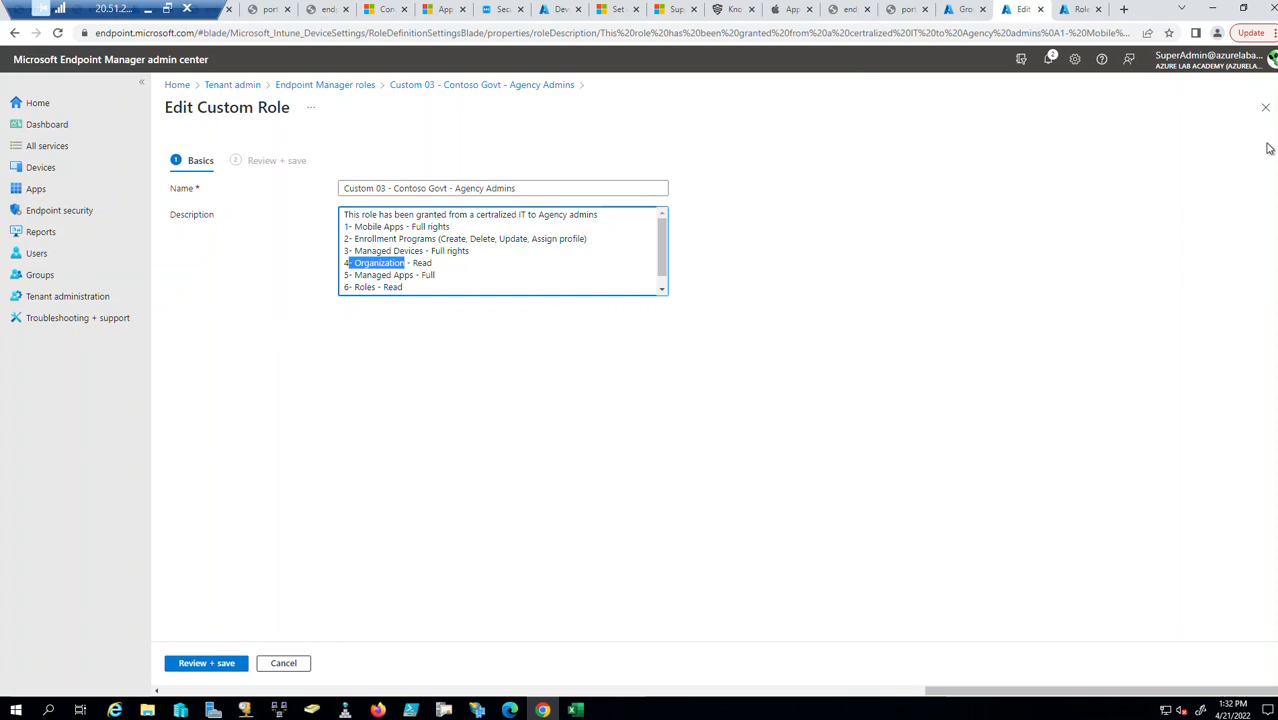
pyautogui.moveTo(355, 276); pyautogui.dragTo(417, 274)
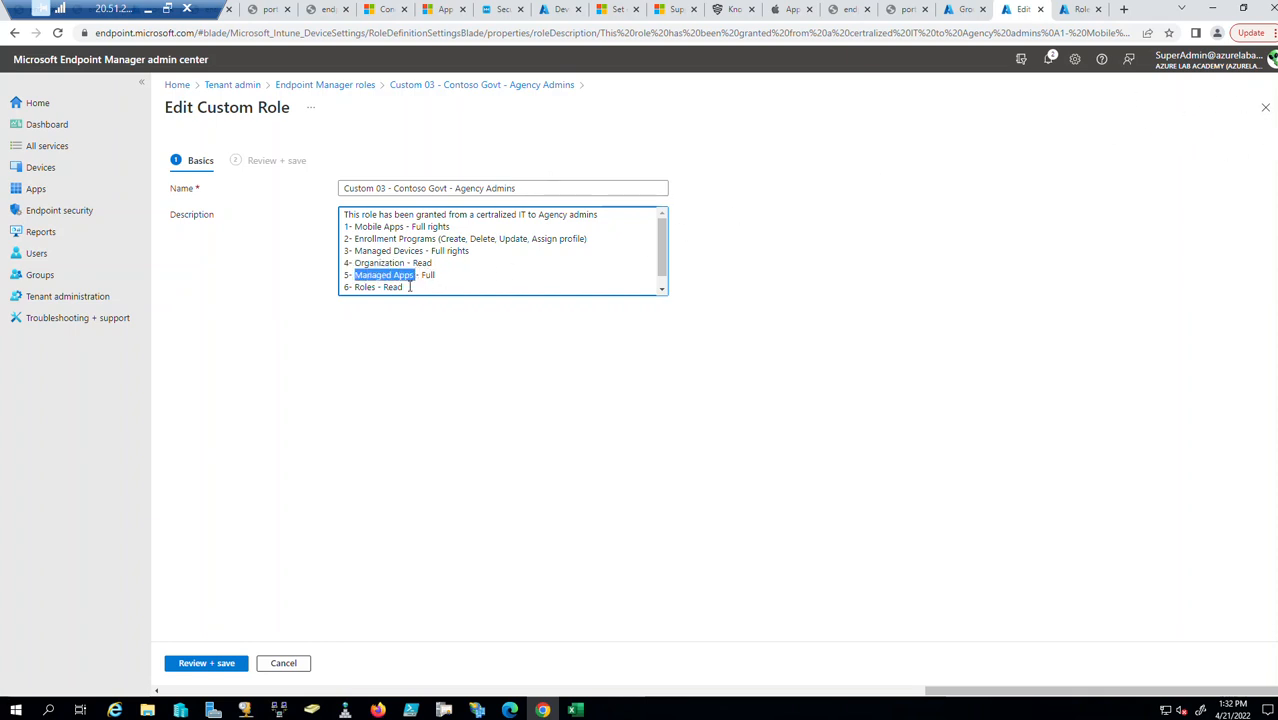
pyautogui.click(405, 287)
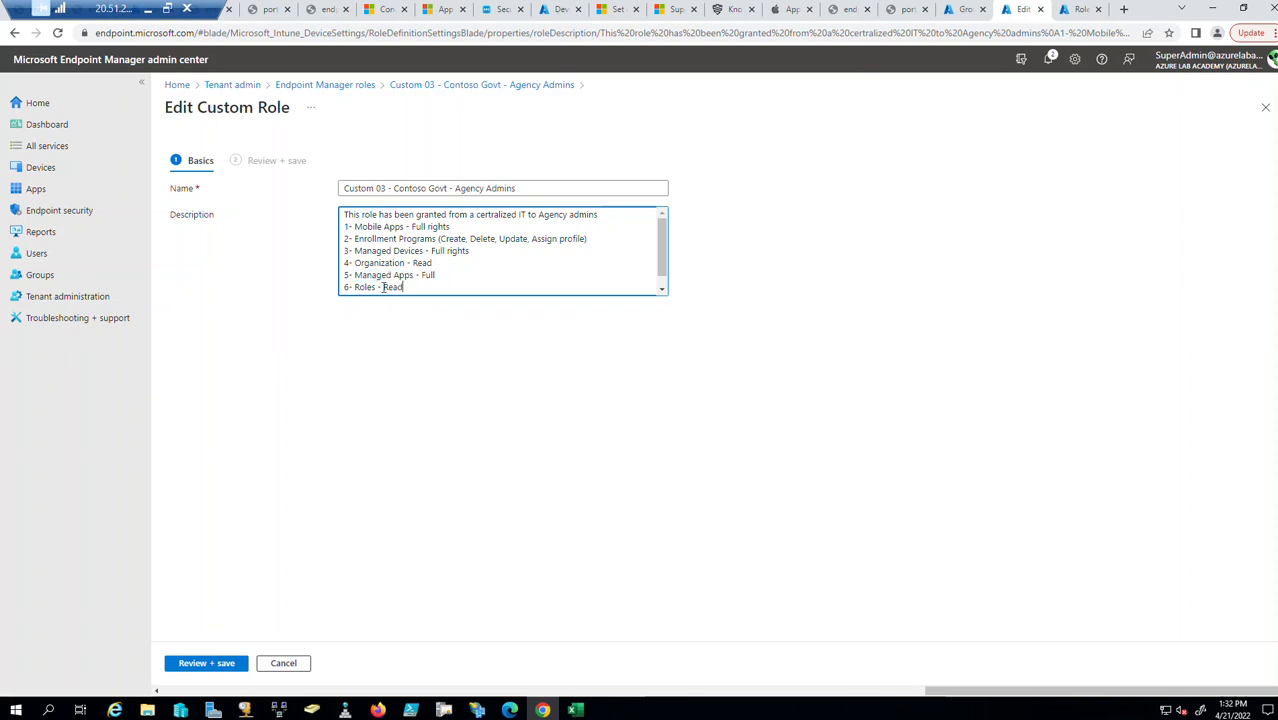
# Highlight Enrollment Programs and Managed Apps - Full, then close the editor unsaved.
pyautogui.scroll(1, 526, 276)
pyautogui.moveTo(368, 241); pyautogui.dragTo(441, 240)
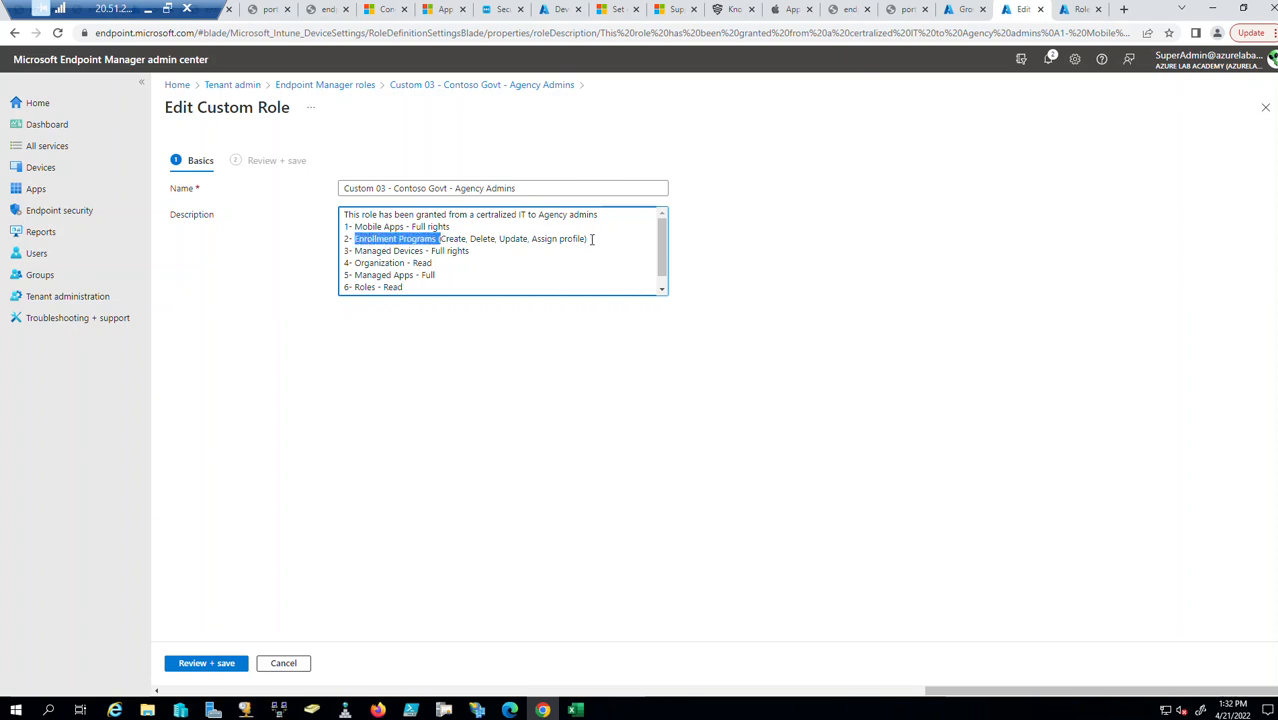
pyautogui.moveTo(555, 270); pyautogui.dragTo(539, 261)
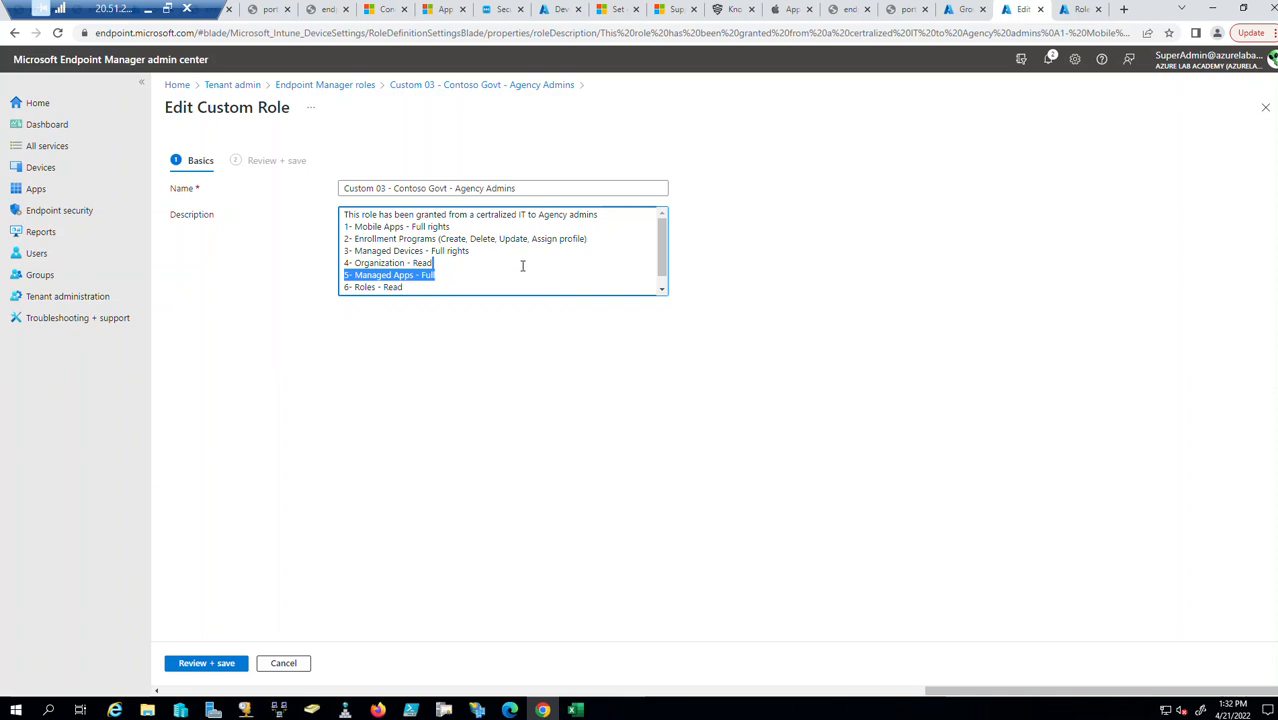
pyautogui.click(462, 278)
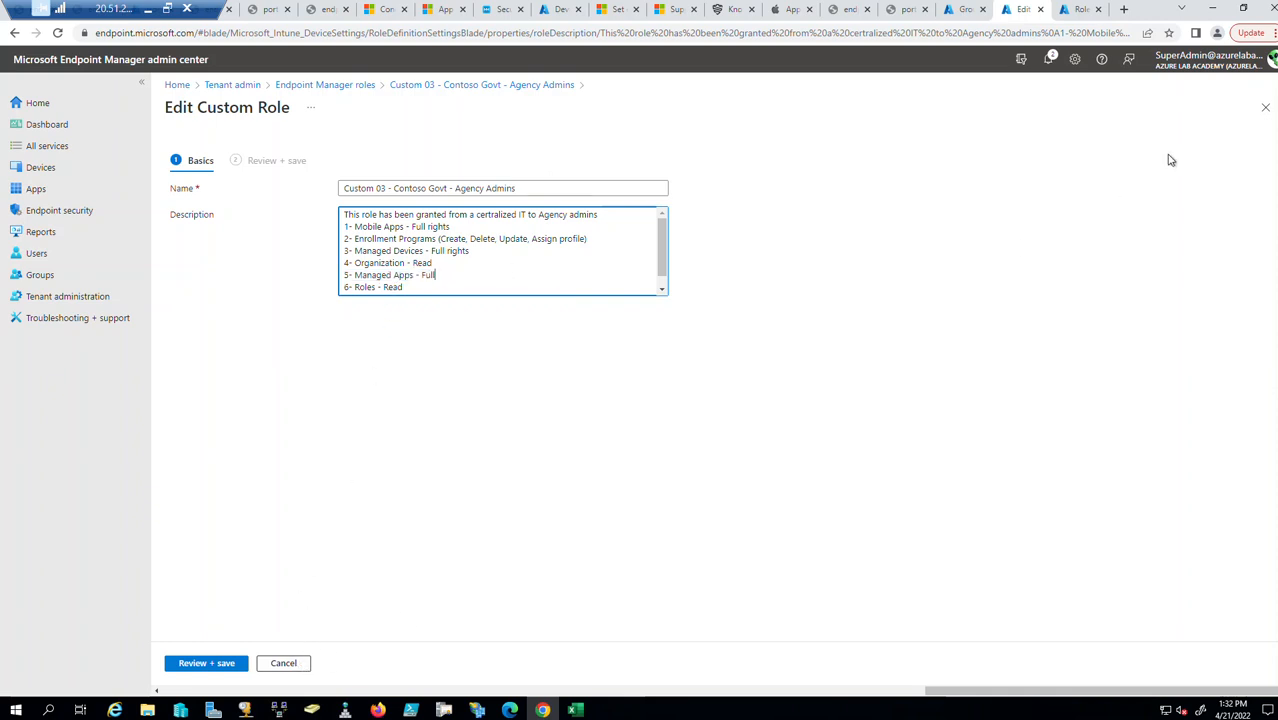
pyautogui.click(1266, 110)
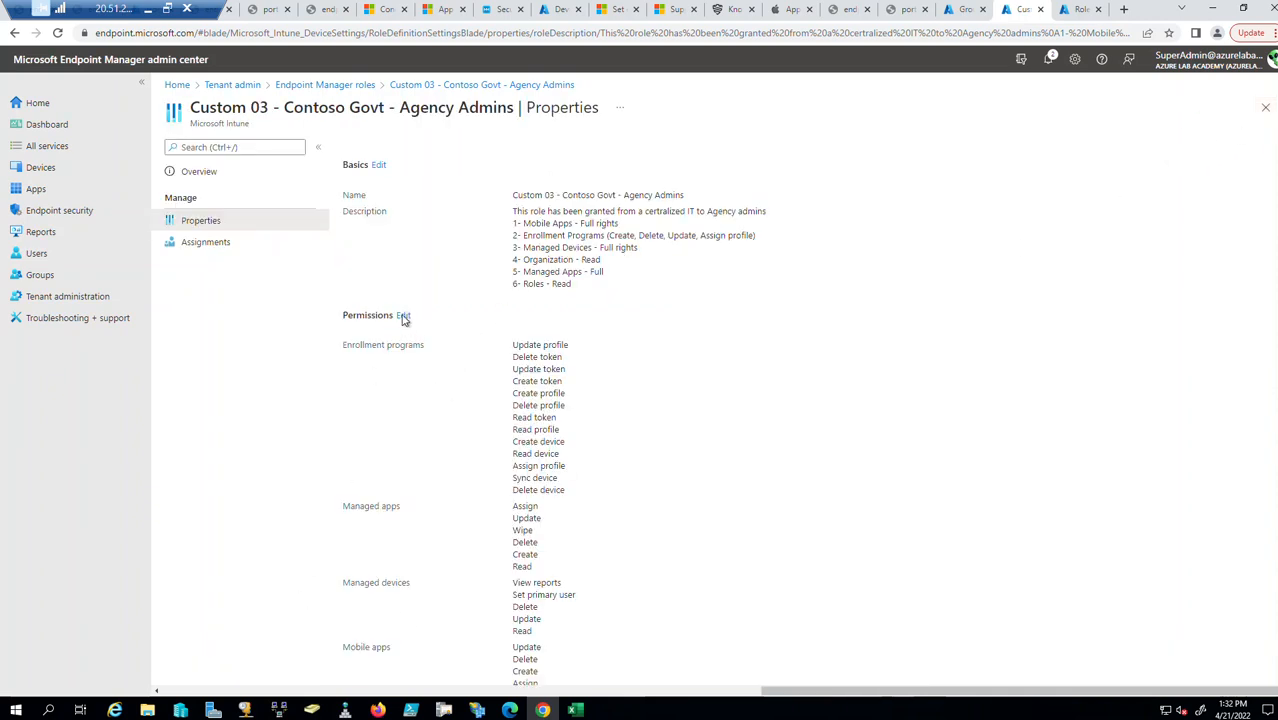
# Peek at the permissions editor, then point out the Update profile permission on Properties.
pyautogui.click(404, 317)
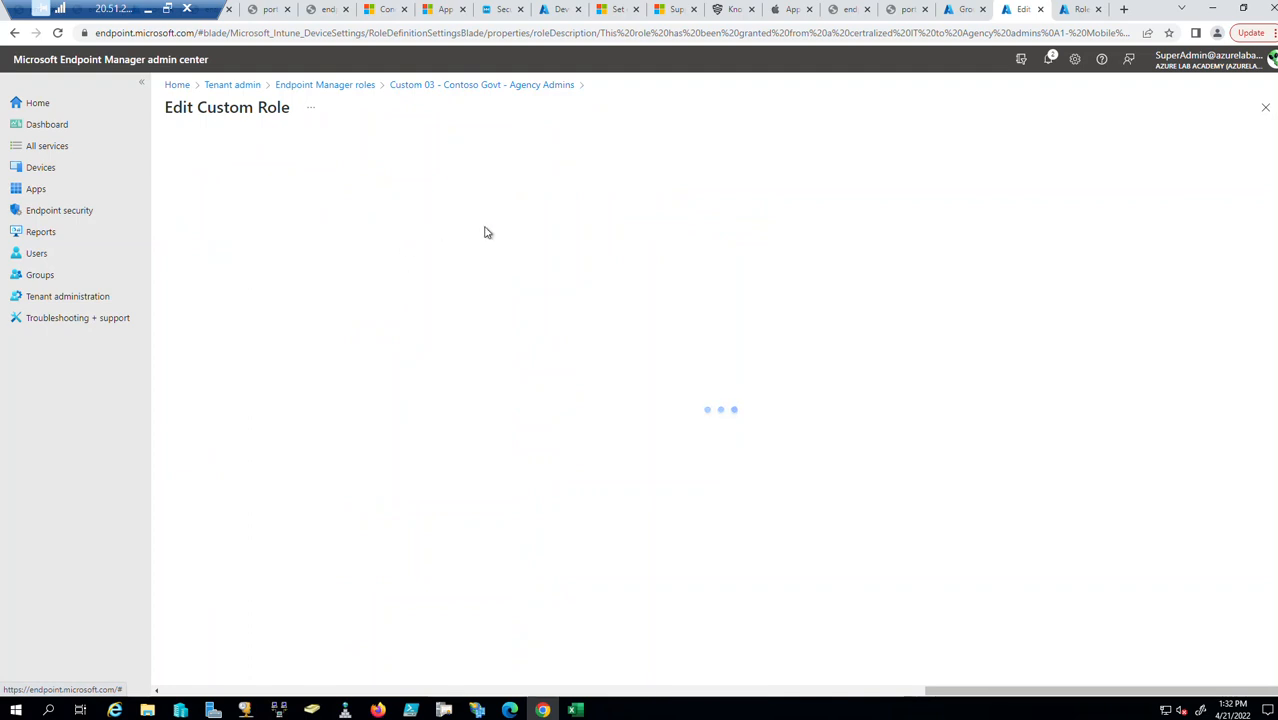
pyautogui.click(1265, 108)
pyautogui.scroll(-1, 430, 410)
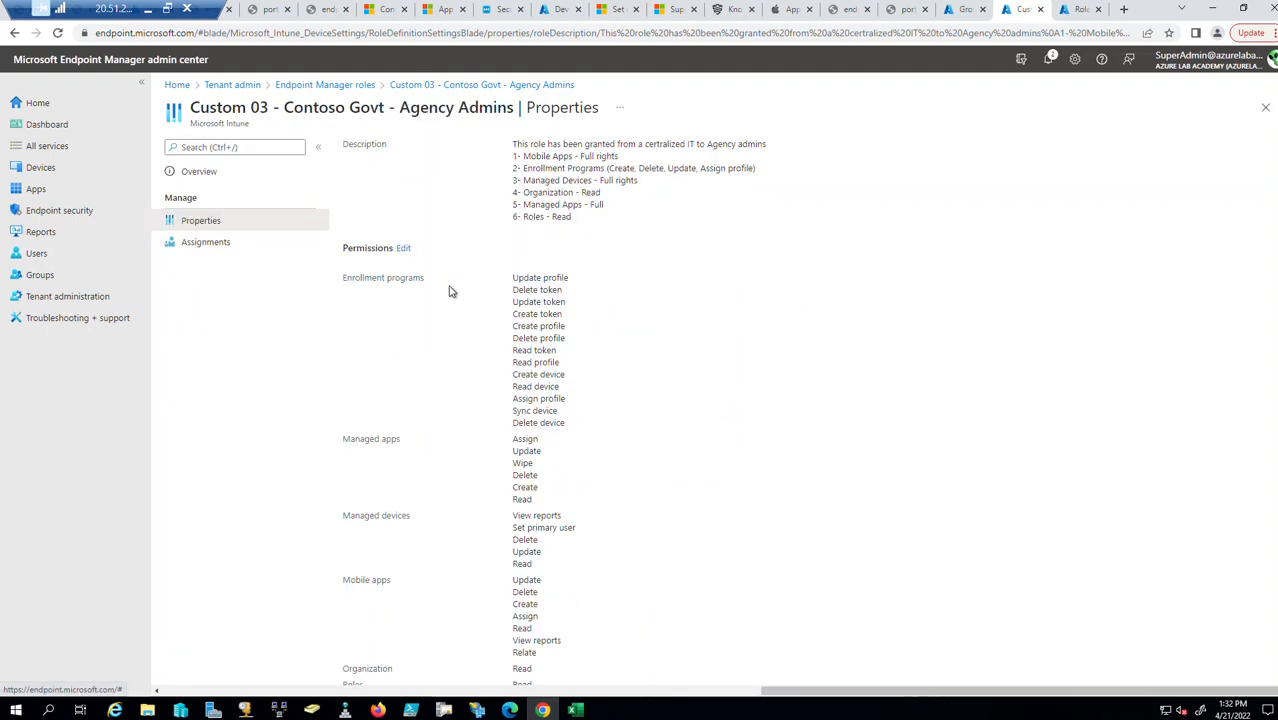
pyautogui.moveTo(514, 280); pyautogui.dragTo(549, 328)
pyautogui.click(574, 289)
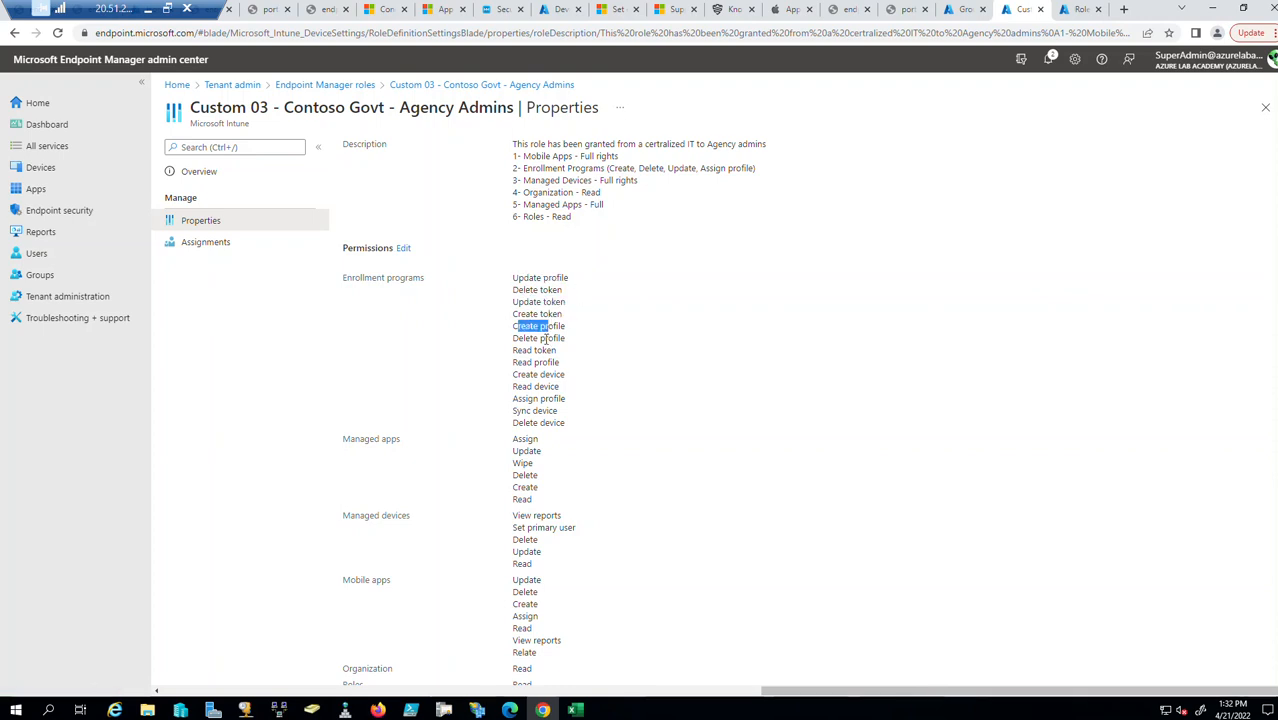
# Point out all Enrollment programs and Managed apps permissions, then reopen the permissions editor.
pyautogui.moveTo(565, 423); pyautogui.dragTo(512, 278)
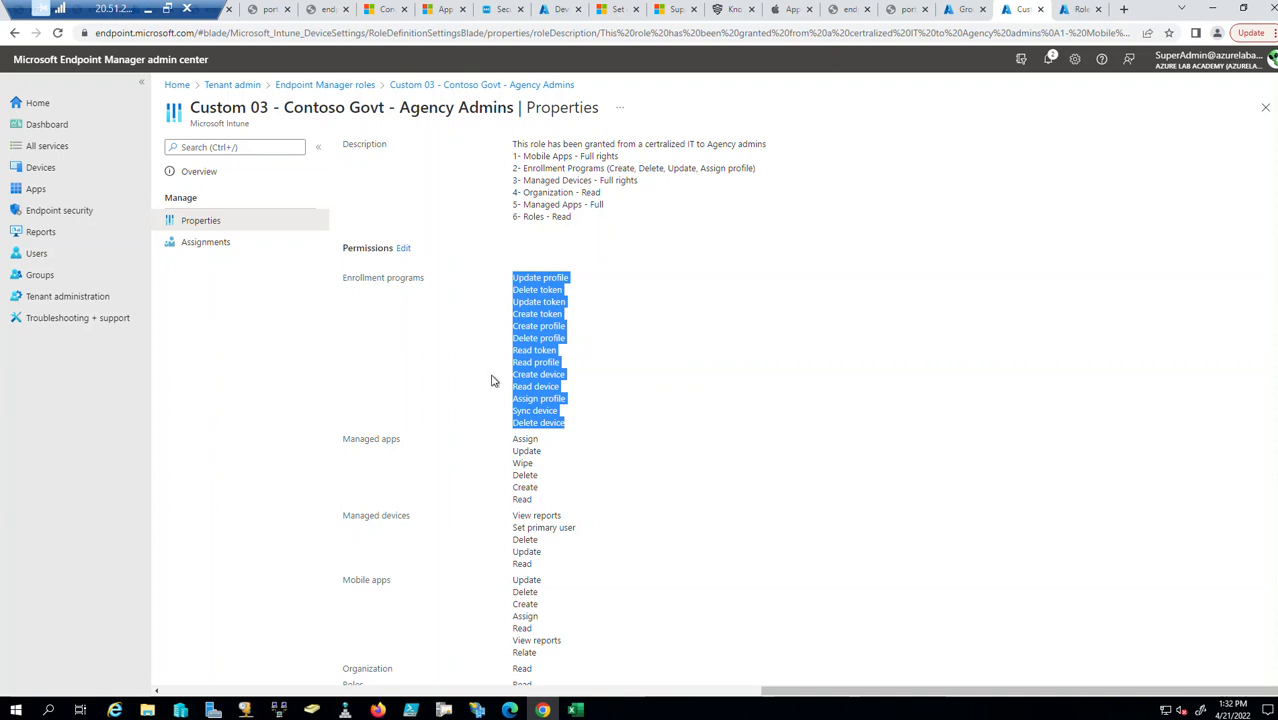
pyautogui.scroll(-1, 494, 451)
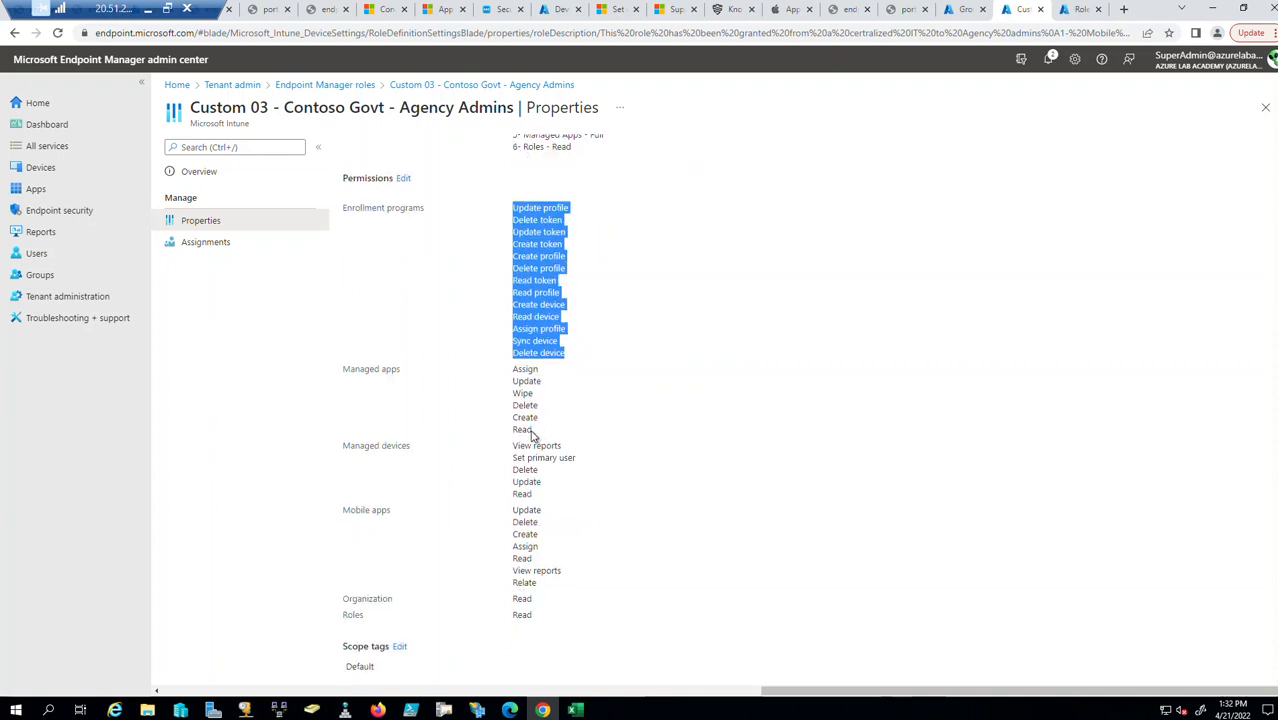
pyautogui.moveTo(537, 430); pyautogui.dragTo(510, 370)
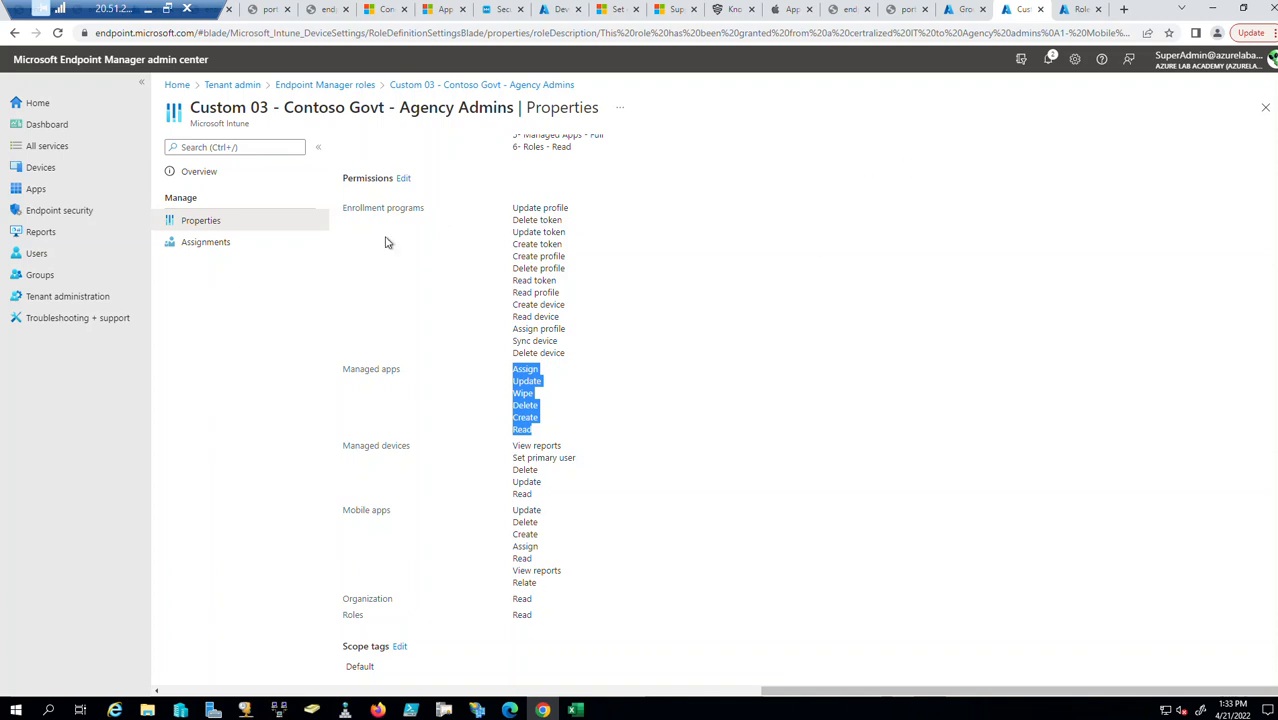
pyautogui.scroll(2, 388, 243)
pyautogui.click(408, 315)
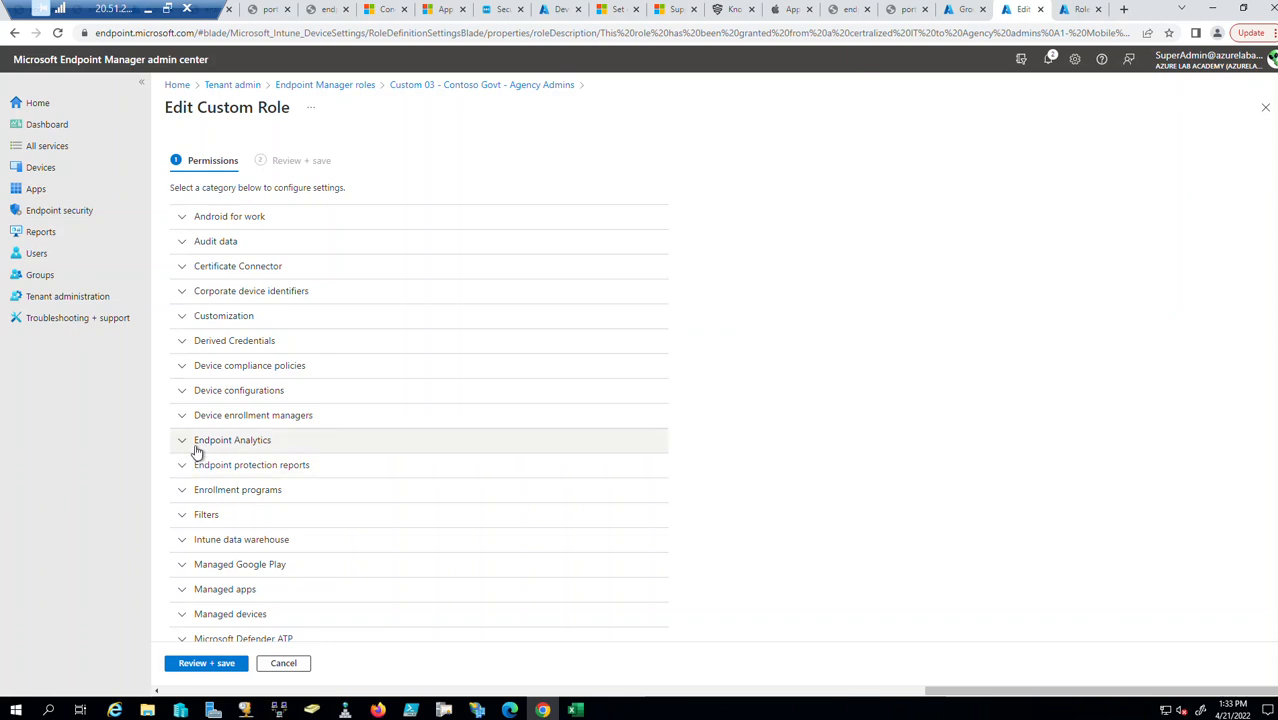
# Expand Enrollment programs, Managed apps, Managed Google Play and Intune data warehouse permissions.
pyautogui.scroll(-1, 238, 484)
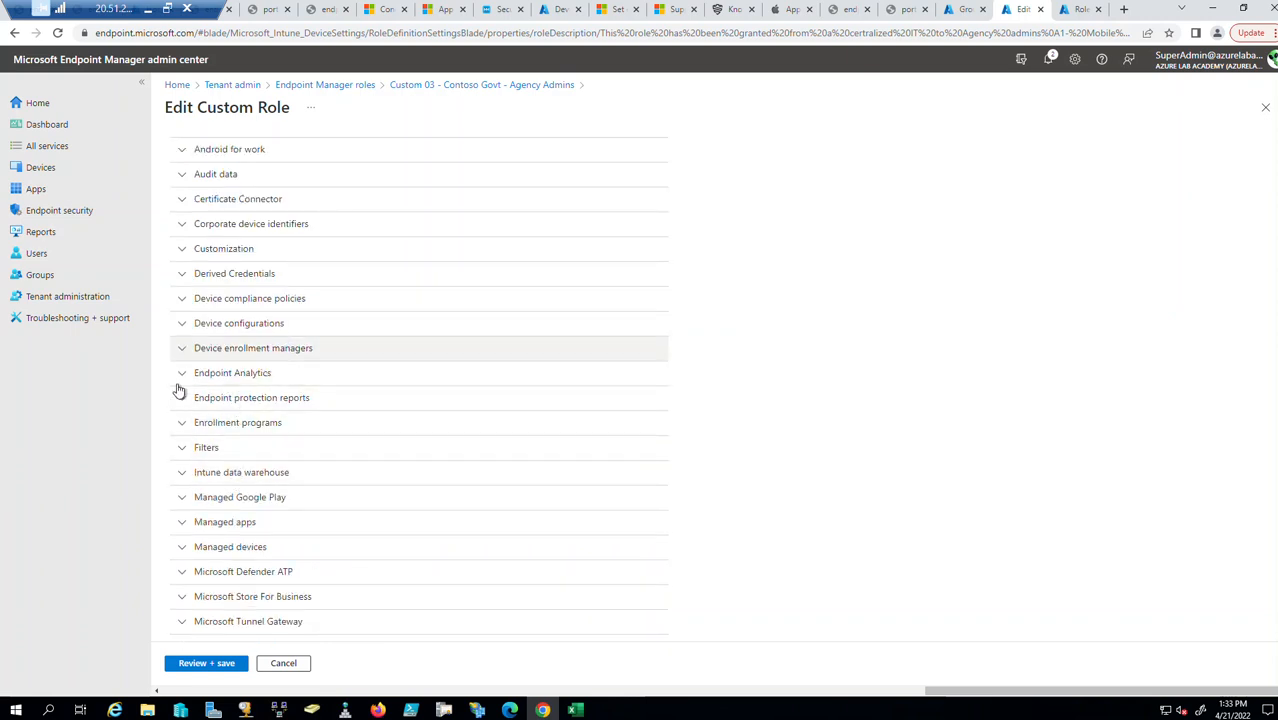
pyautogui.click(181, 427)
pyautogui.scroll(-2, 930, 447)
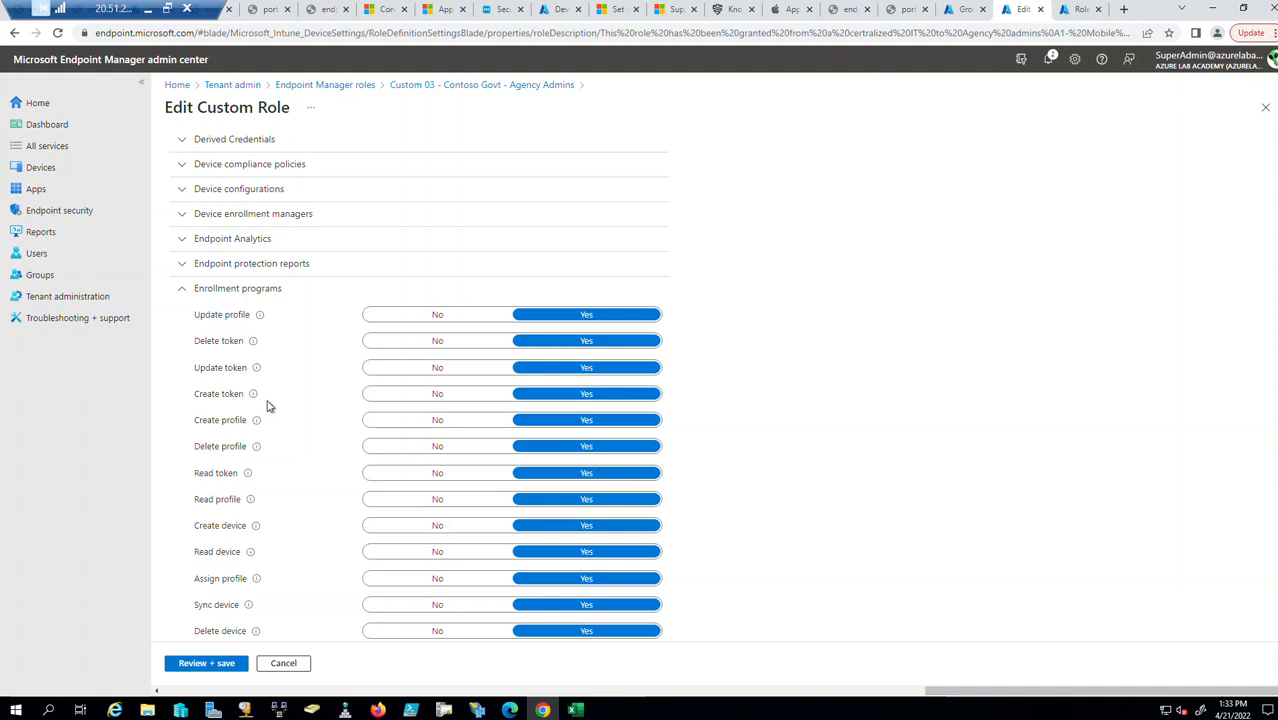
pyautogui.scroll(-1, 270, 459)
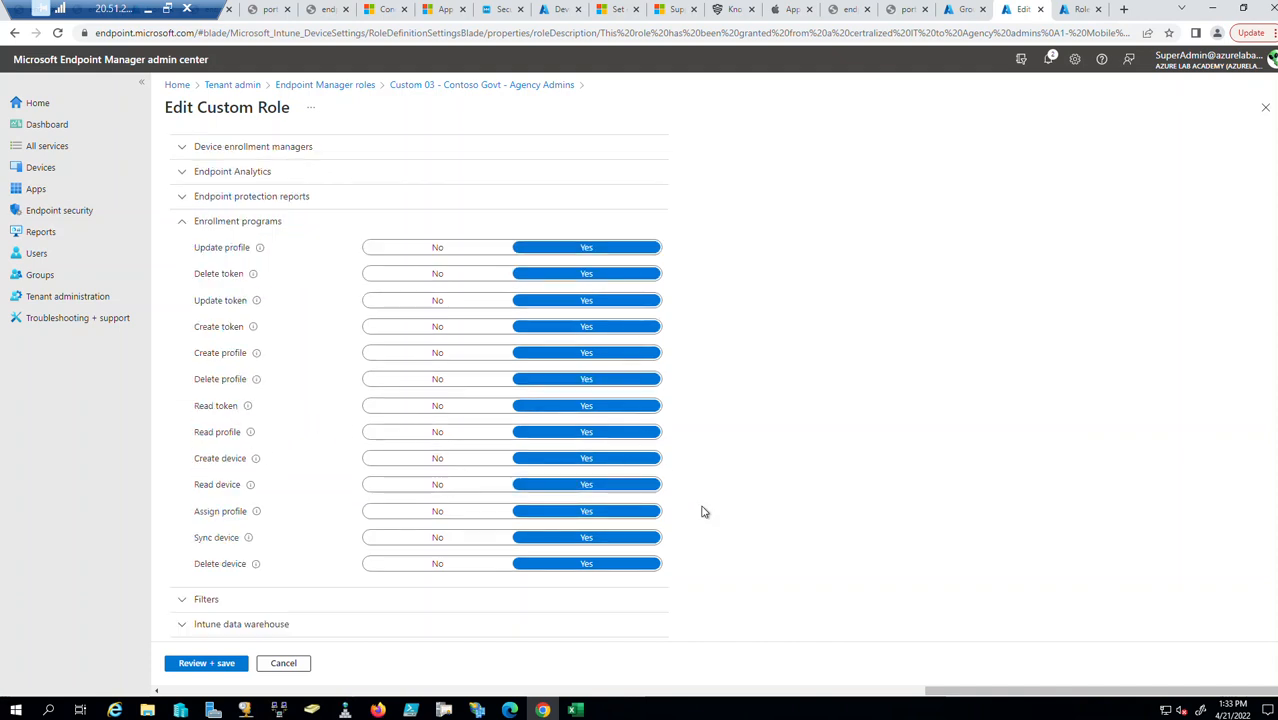
pyautogui.scroll(-4, 820, 535)
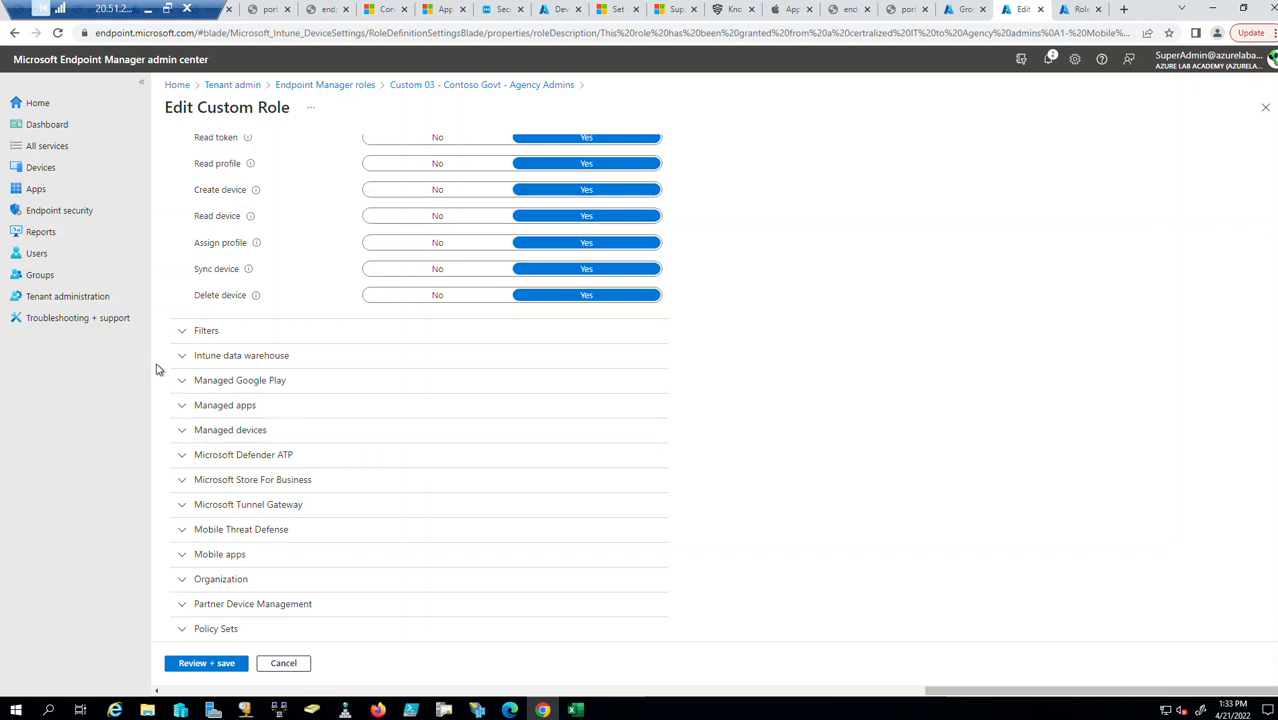
pyautogui.click(184, 408)
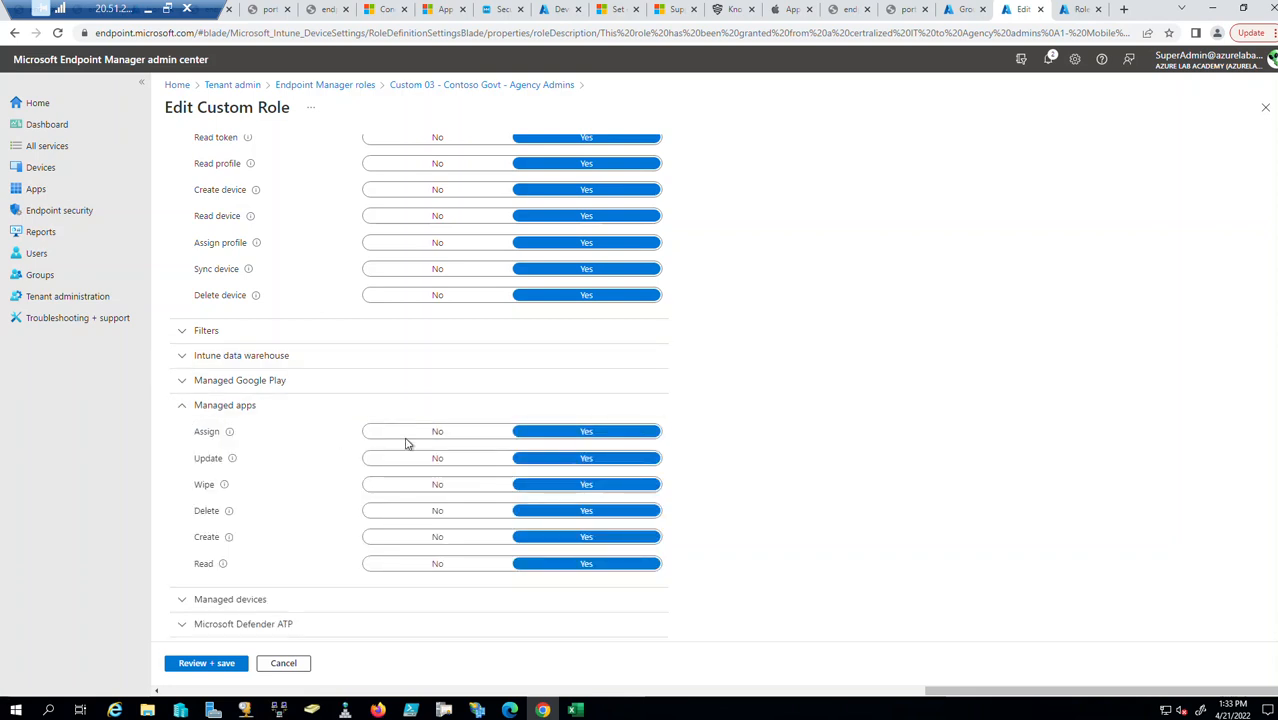
pyautogui.scroll(-1, 788, 532)
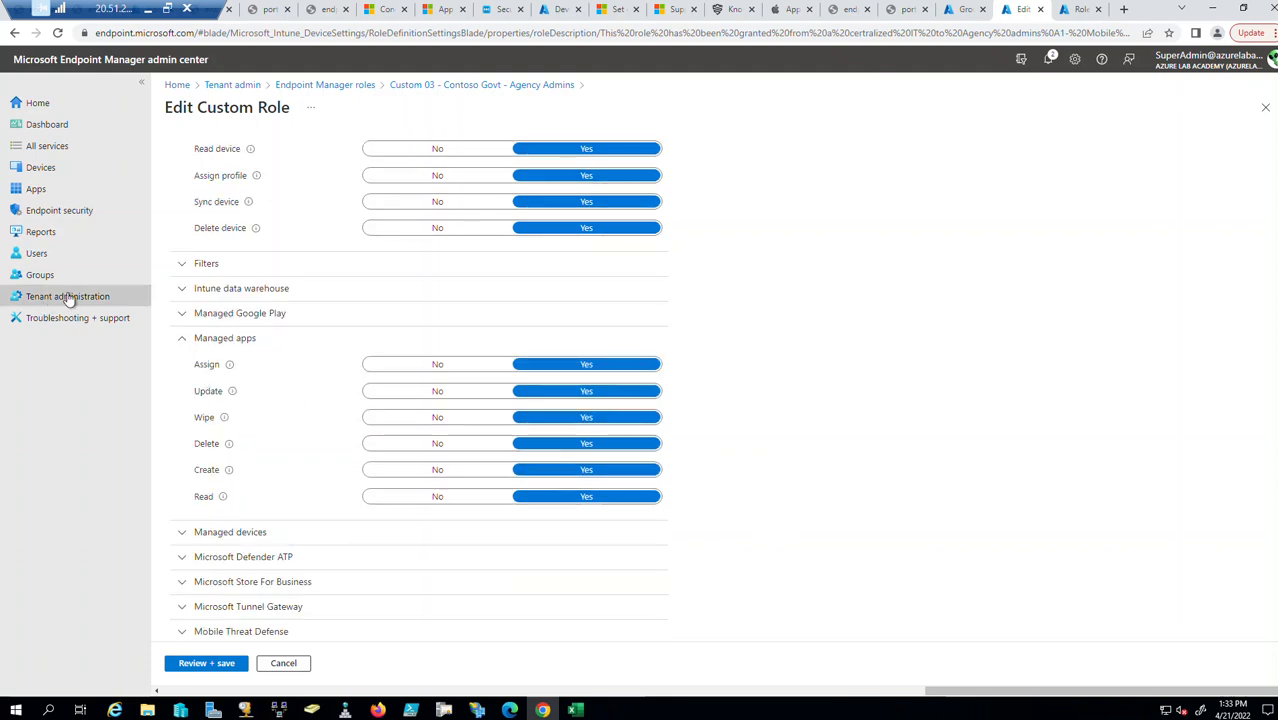
pyautogui.click(183, 317)
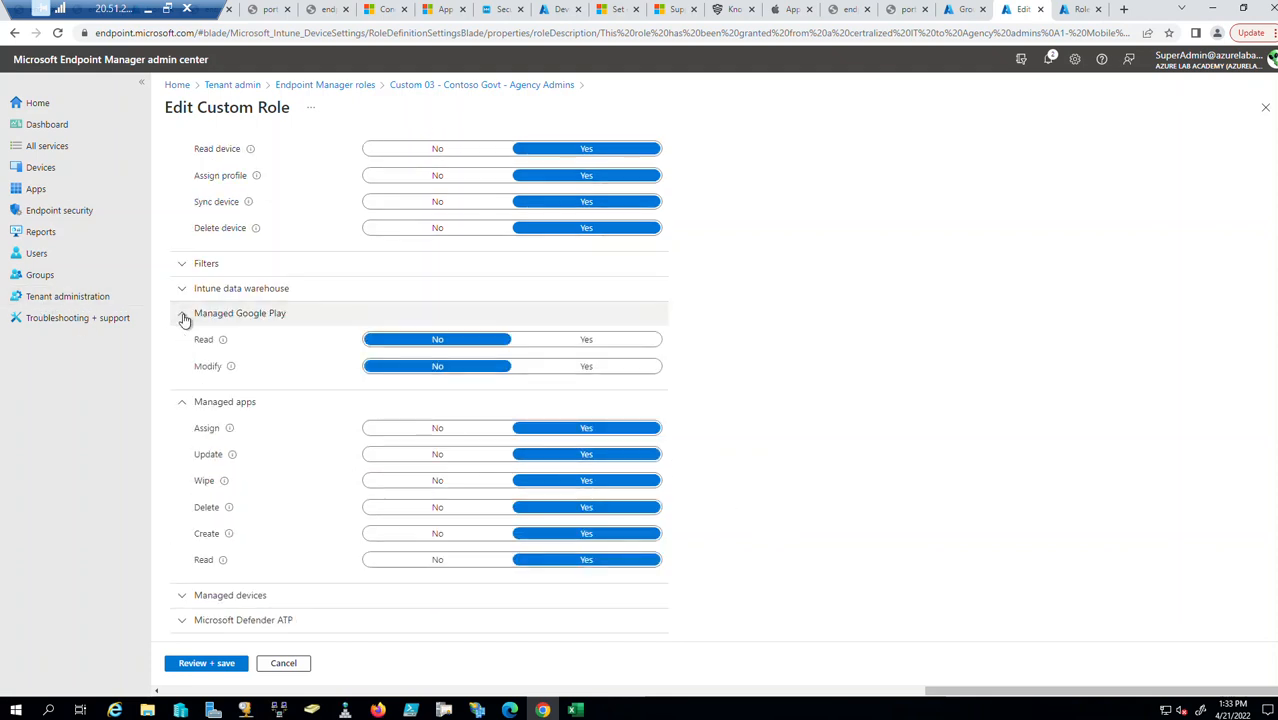
pyautogui.click(184, 294)
pyautogui.click(184, 294)
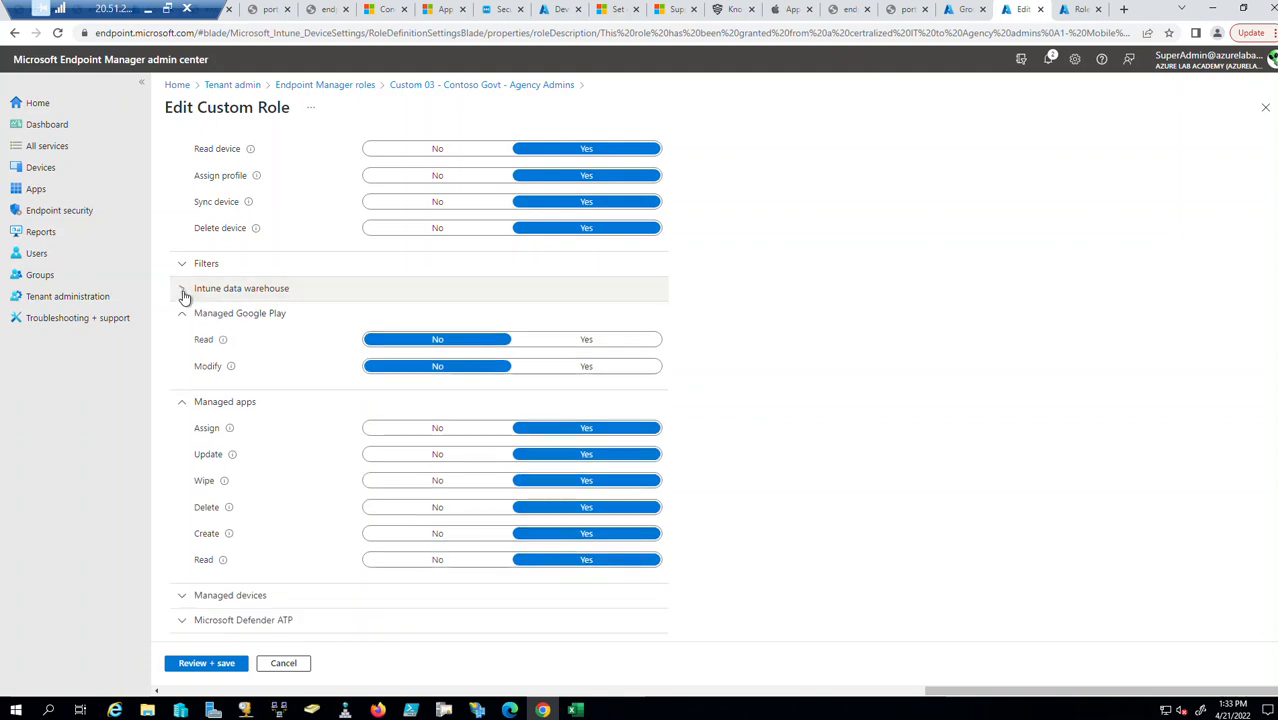
pyautogui.click(183, 317)
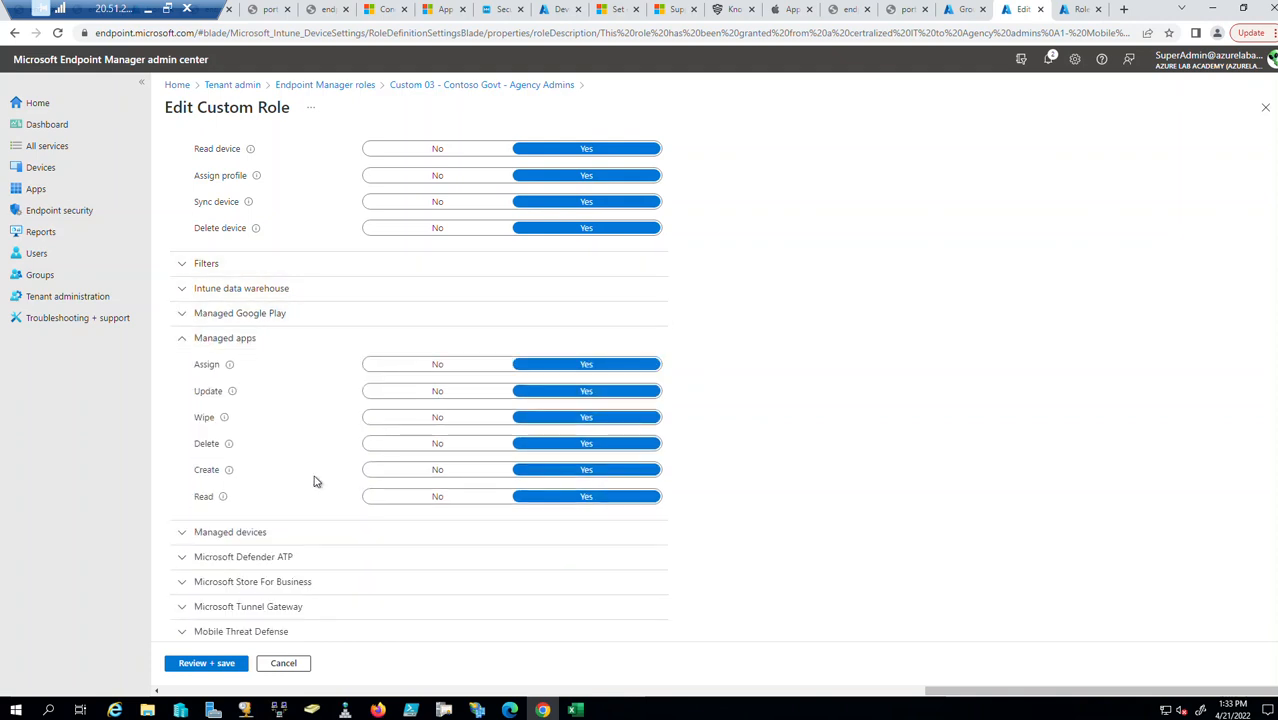
pyautogui.scroll(-2, 277, 496)
# Expand Managed devices, Microsoft Store For Business, Mobile apps, Organization and Roles permissions.
pyautogui.click(183, 399)
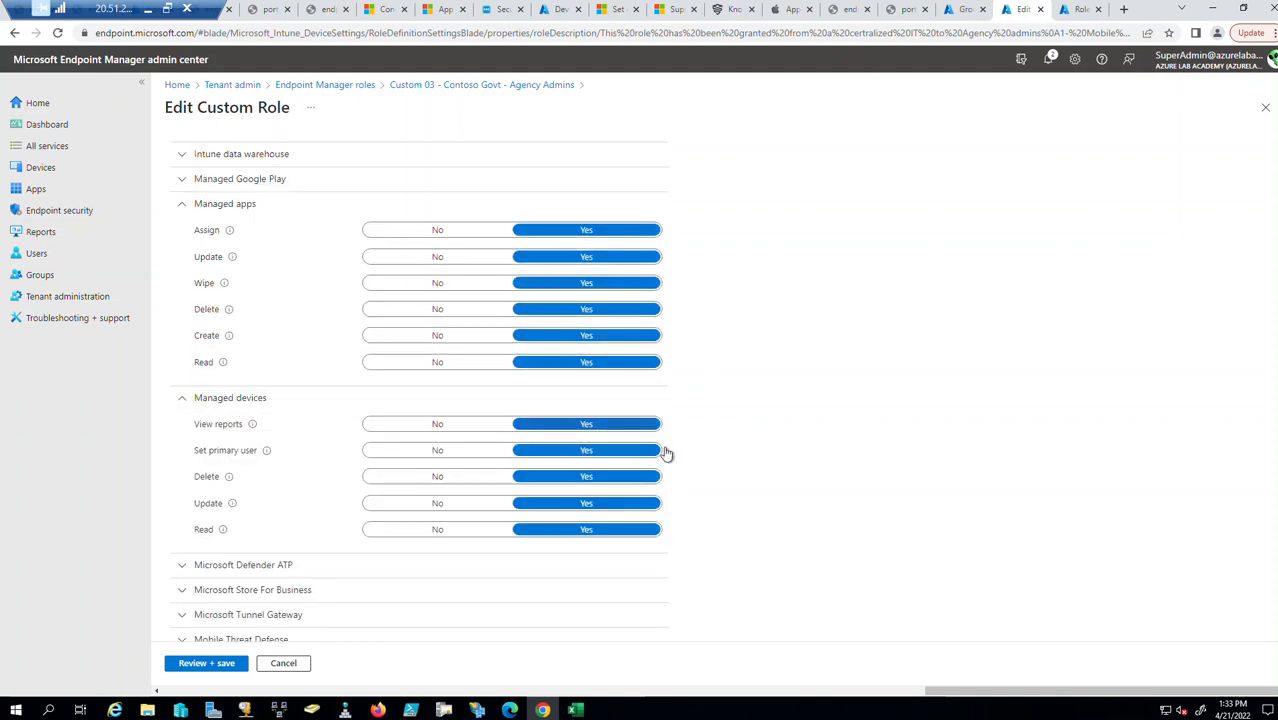
pyautogui.scroll(-2, 657, 455)
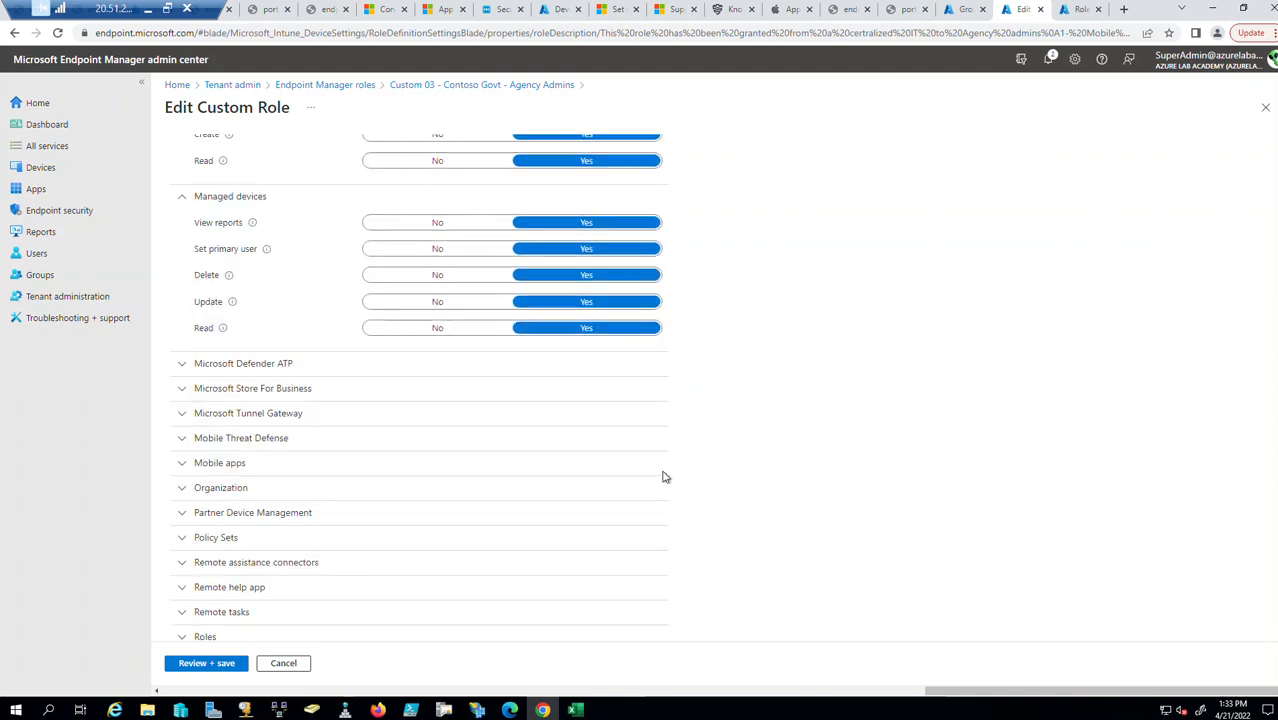
pyautogui.click(181, 391)
pyautogui.click(181, 391)
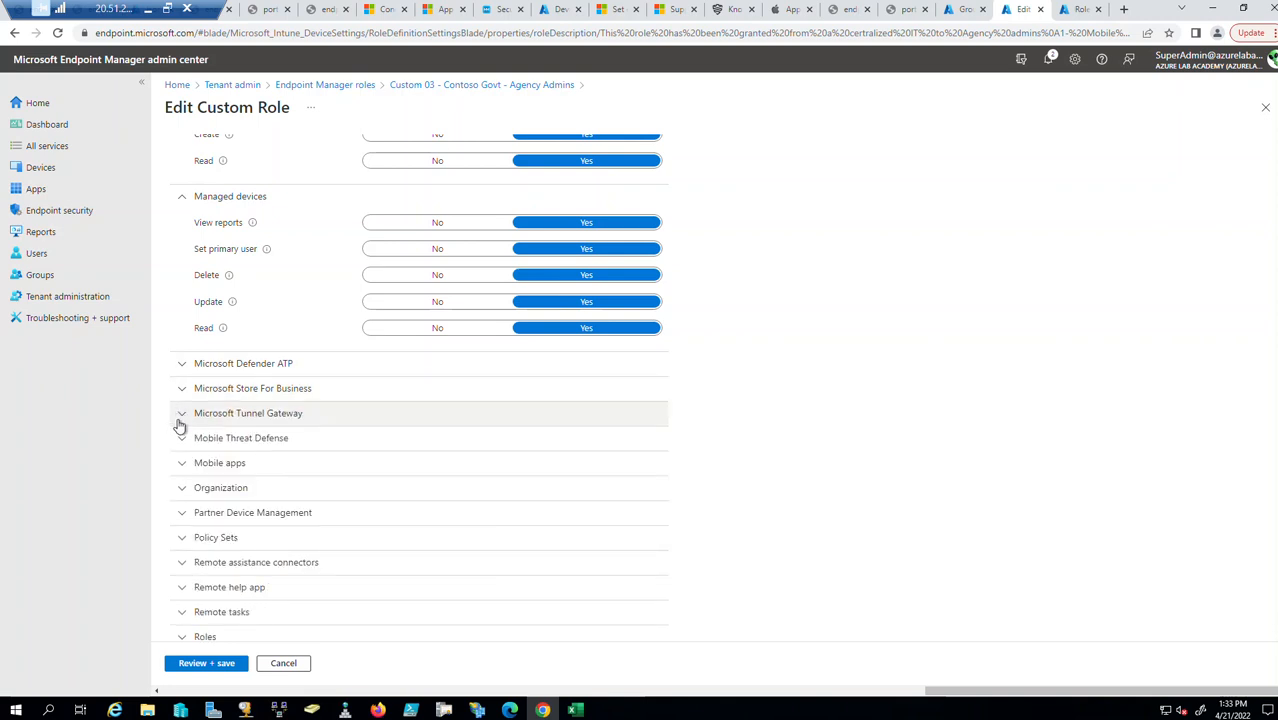
pyautogui.click(181, 463)
pyautogui.scroll(-2, 924, 471)
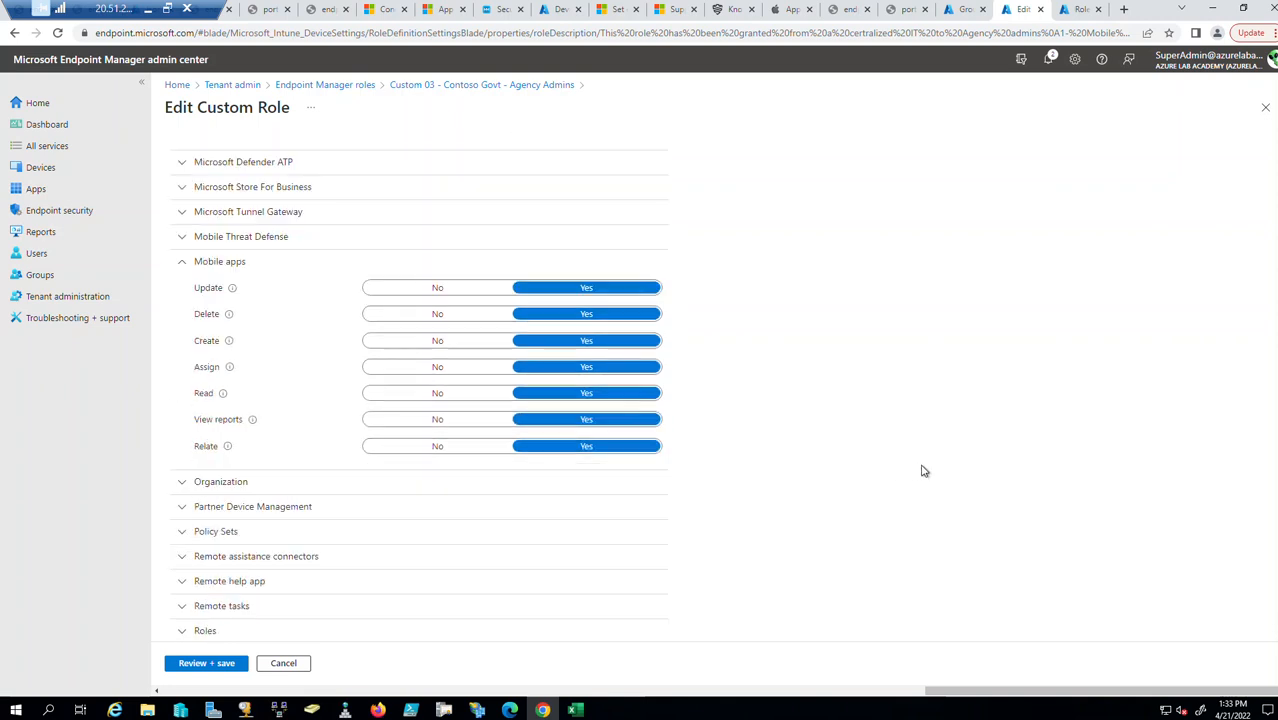
pyautogui.scroll(-1, 924, 471)
pyautogui.click(184, 415)
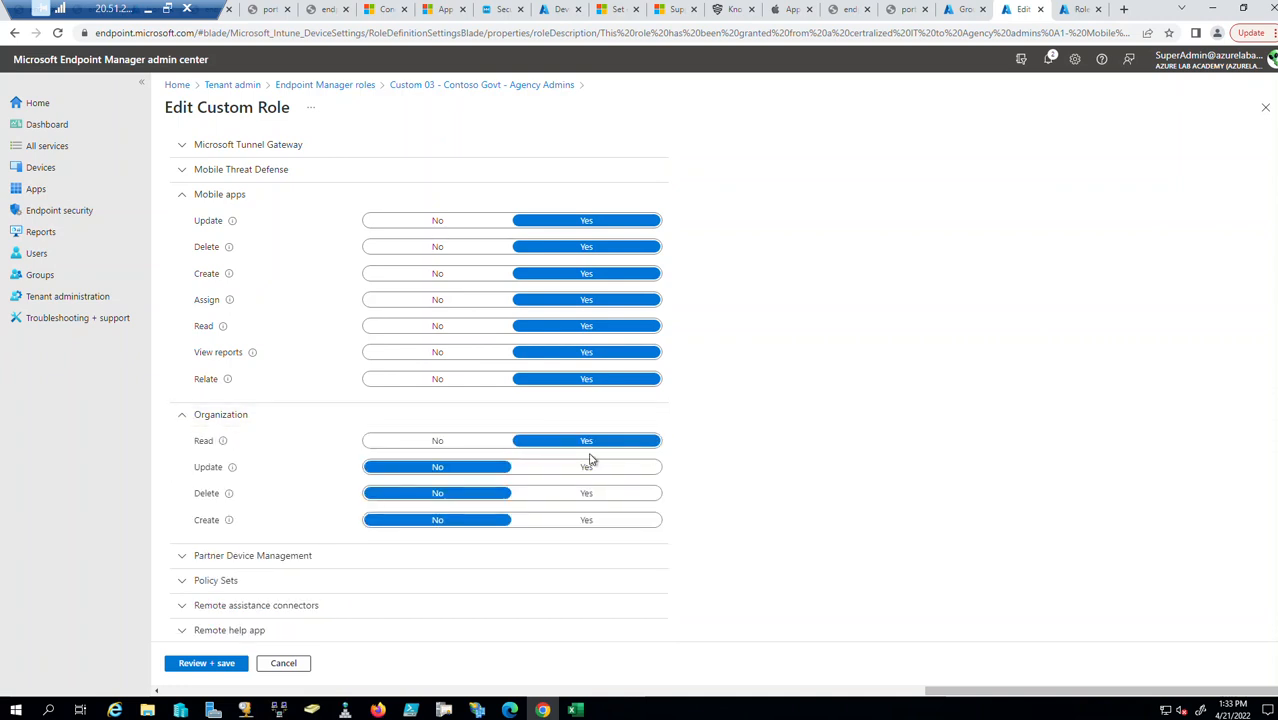
pyautogui.scroll(-3, 847, 496)
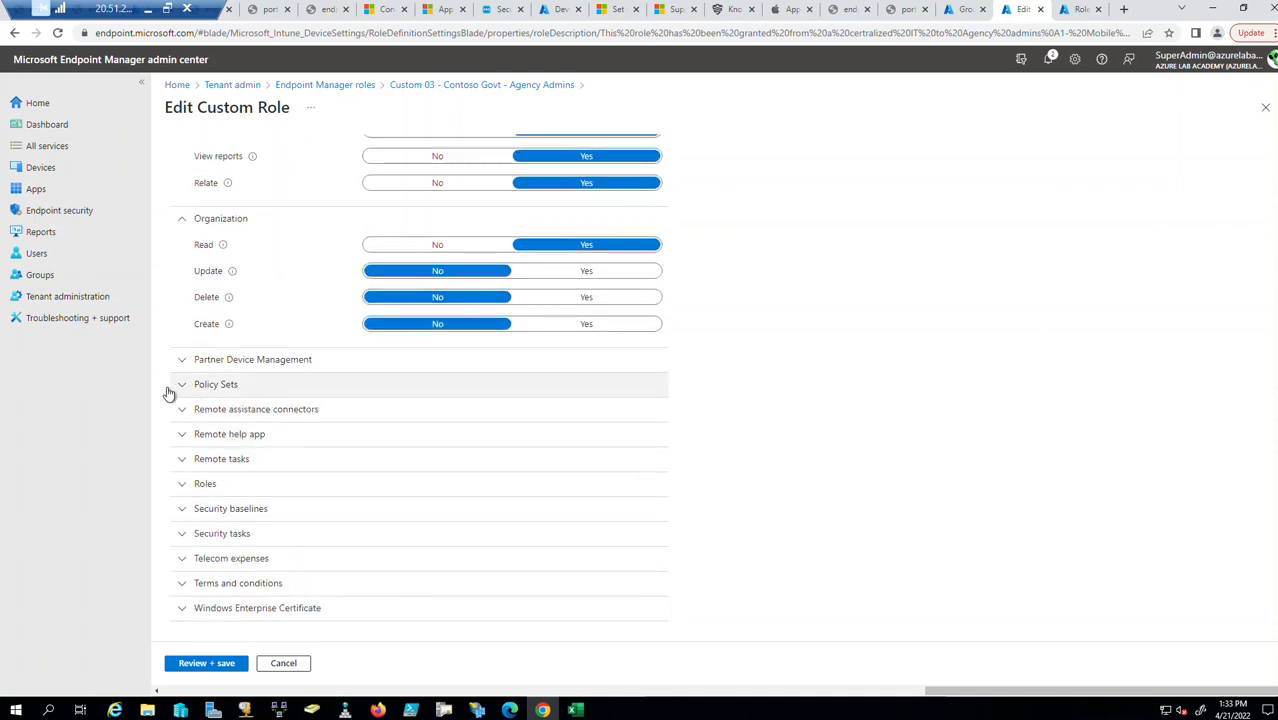
pyautogui.click(181, 485)
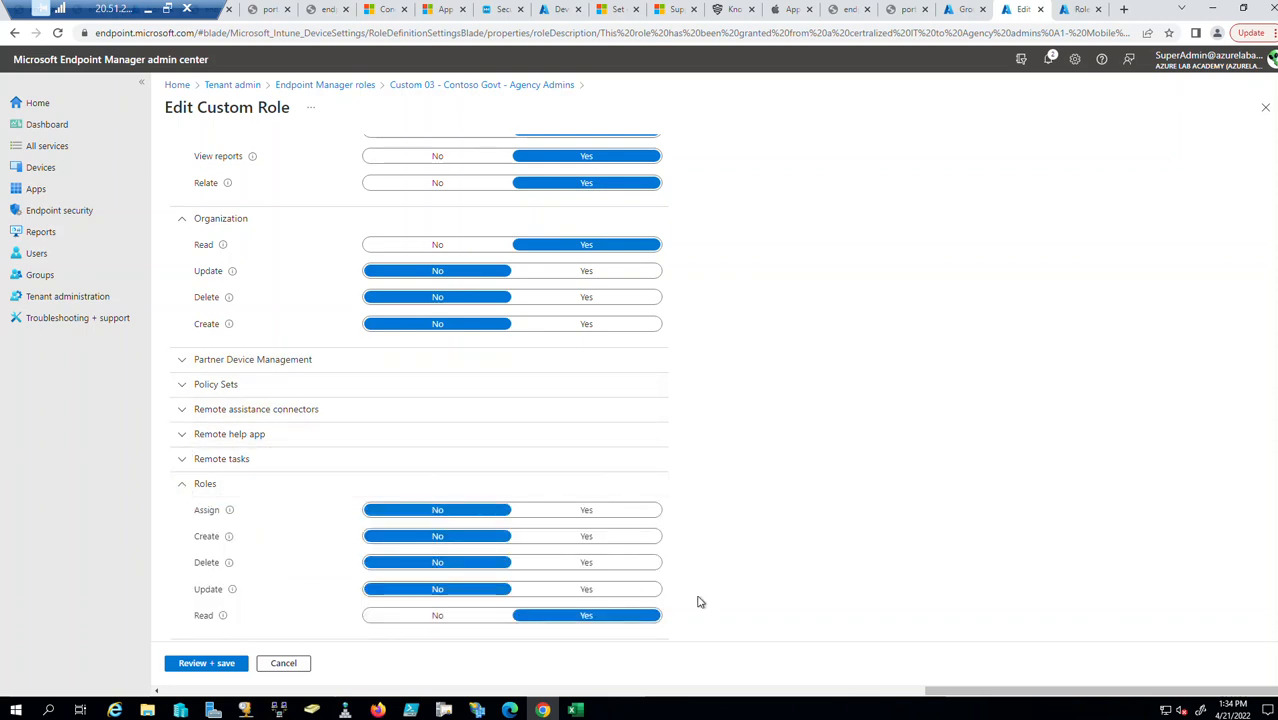
pyautogui.scroll(-1, 787, 573)
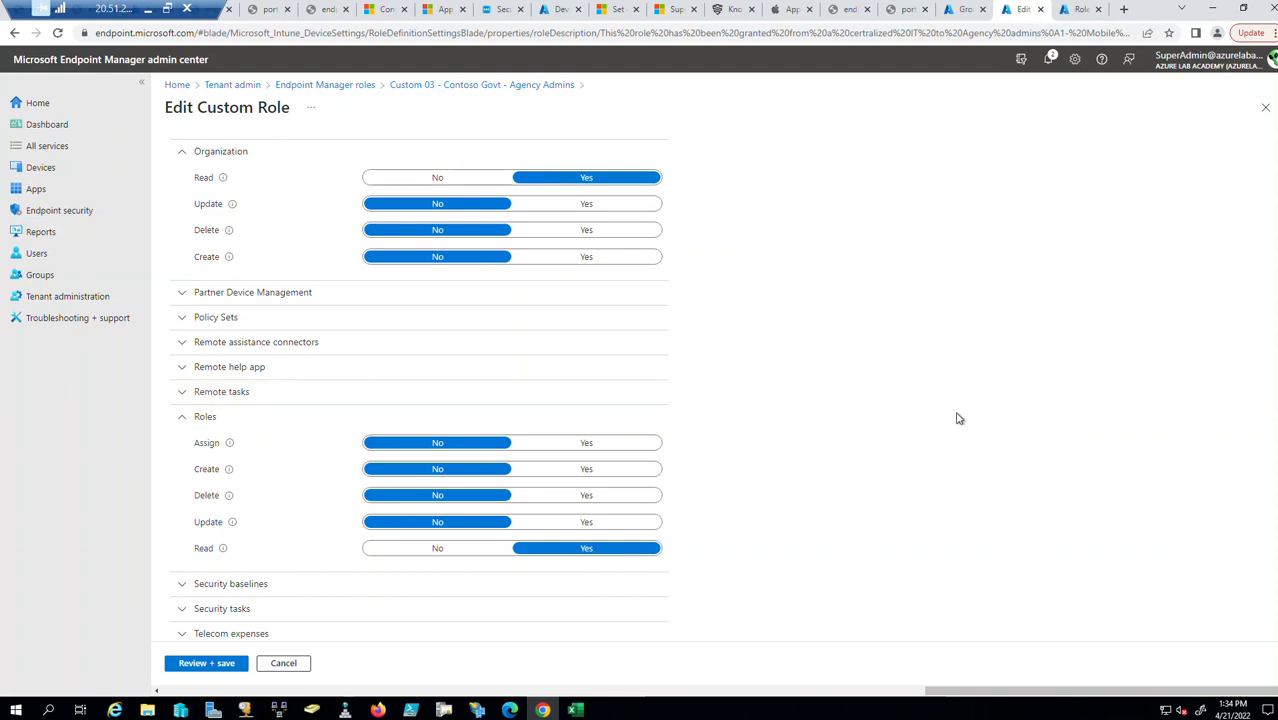
pyautogui.scroll(-1, 915, 428)
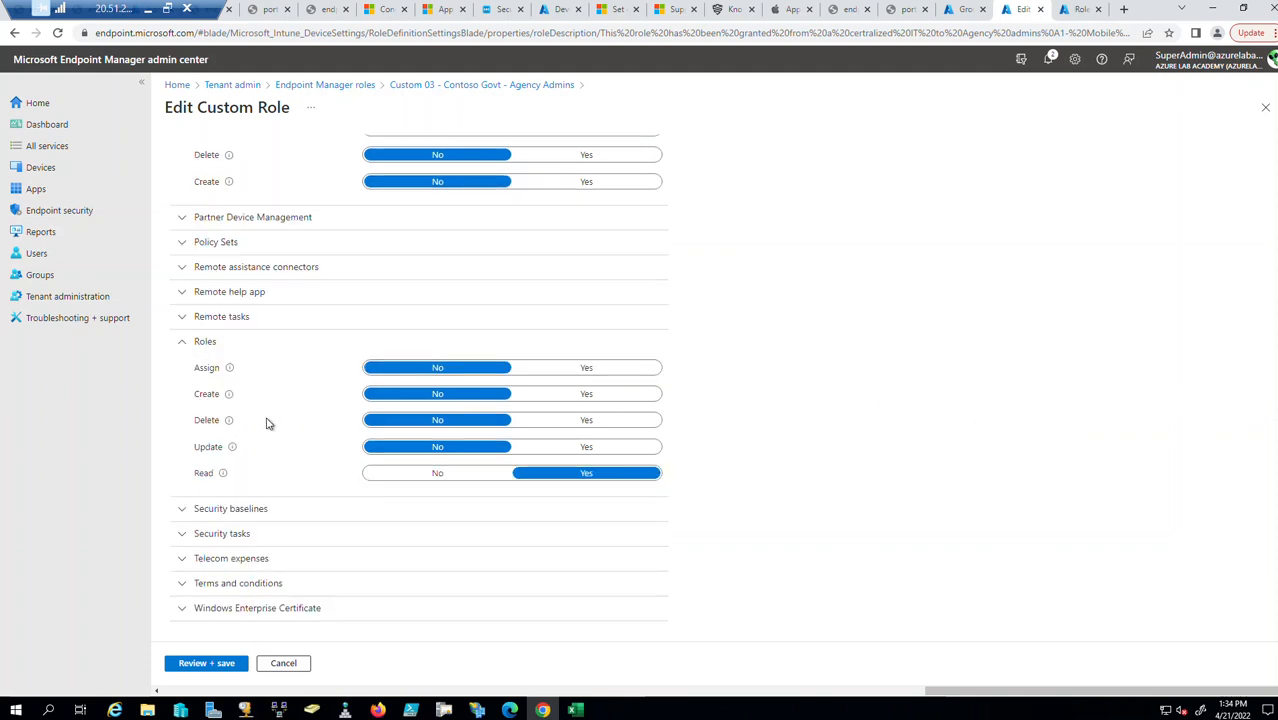
# Expand Windows Enterprise Certificate, Terms and conditions, Telecom expenses and Security tasks, then close unsaved.
pyautogui.click(183, 609)
pyautogui.click(187, 584)
pyautogui.scroll(-2, 266, 547)
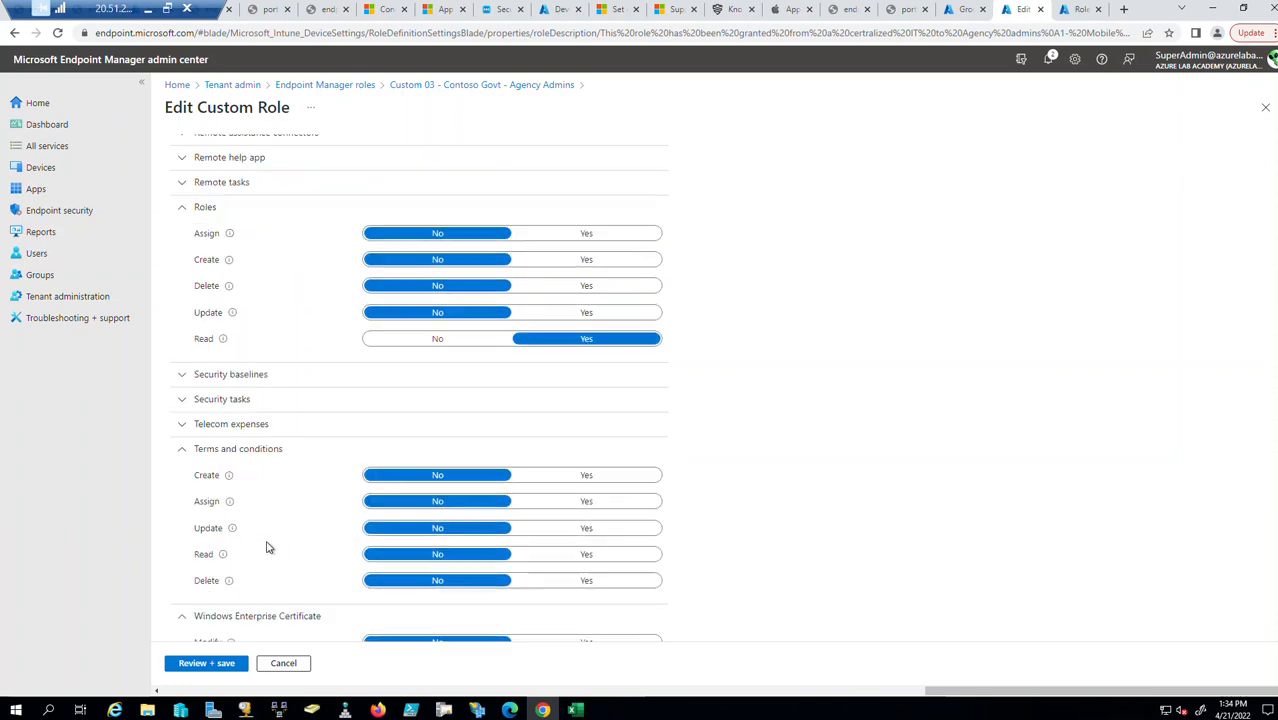
pyautogui.scroll(-1, 250, 430)
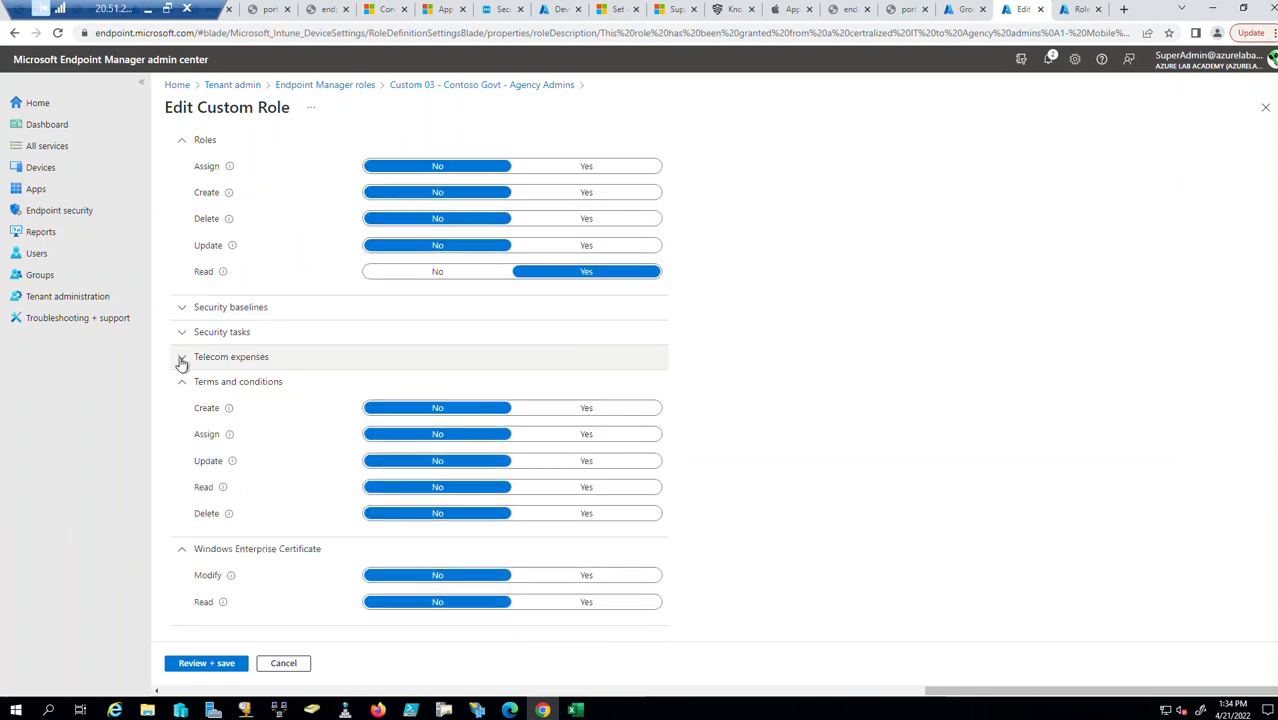
pyautogui.click(182, 357)
pyautogui.click(181, 332)
pyautogui.scroll(6, 1184, 208)
pyautogui.click(1263, 109)
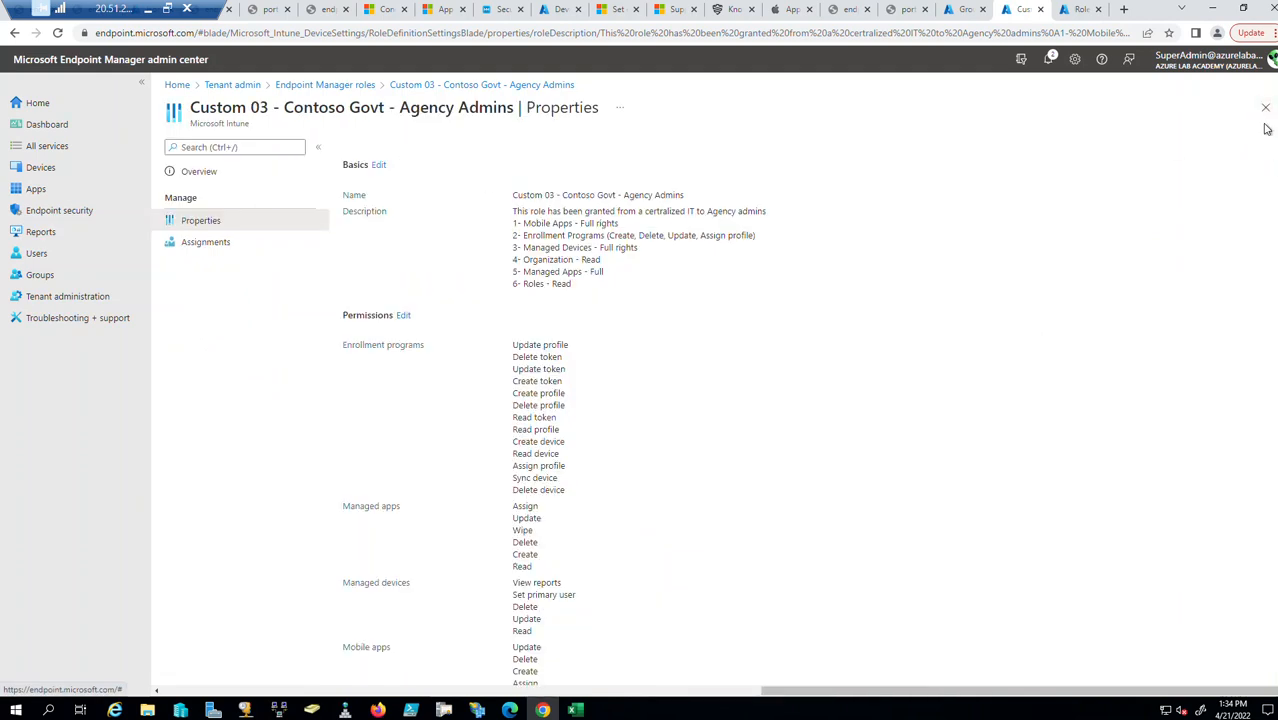
pyautogui.click(1265, 107)
# Begin a new custom role named Test 01, leave permissions empty, and advance to Scope tags.
pyautogui.click(370, 145)
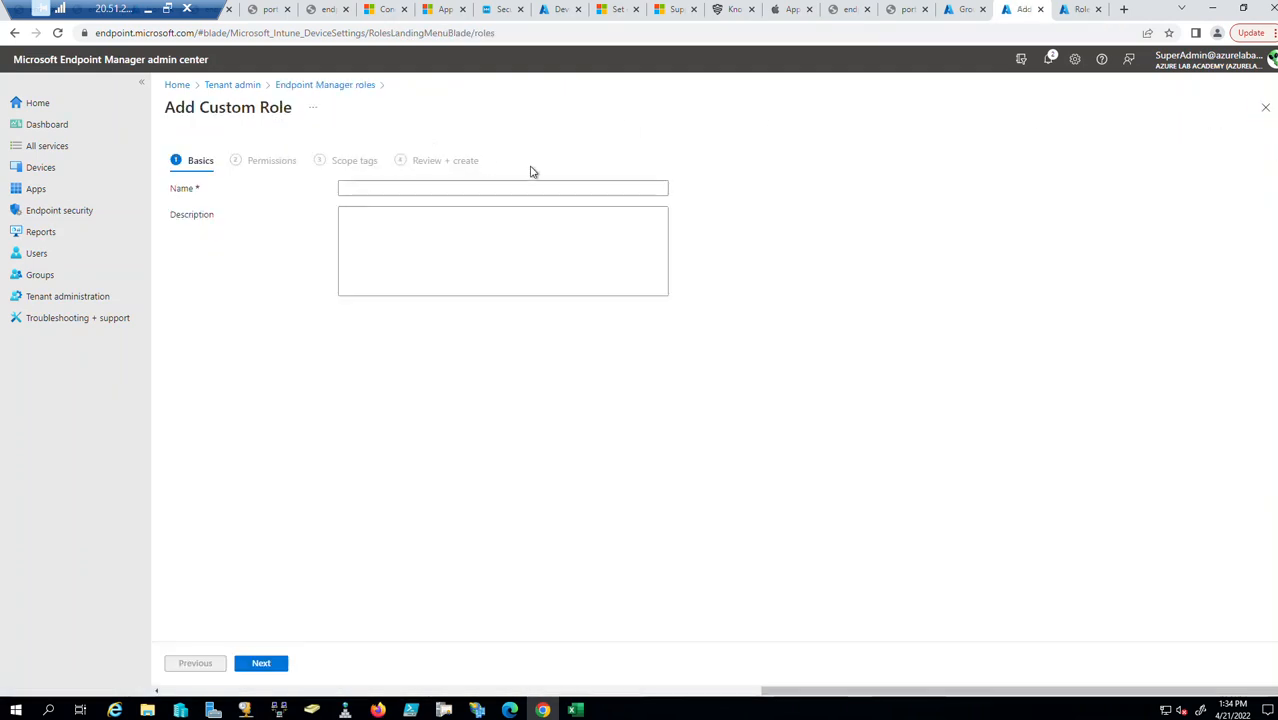
pyautogui.click(504, 189)
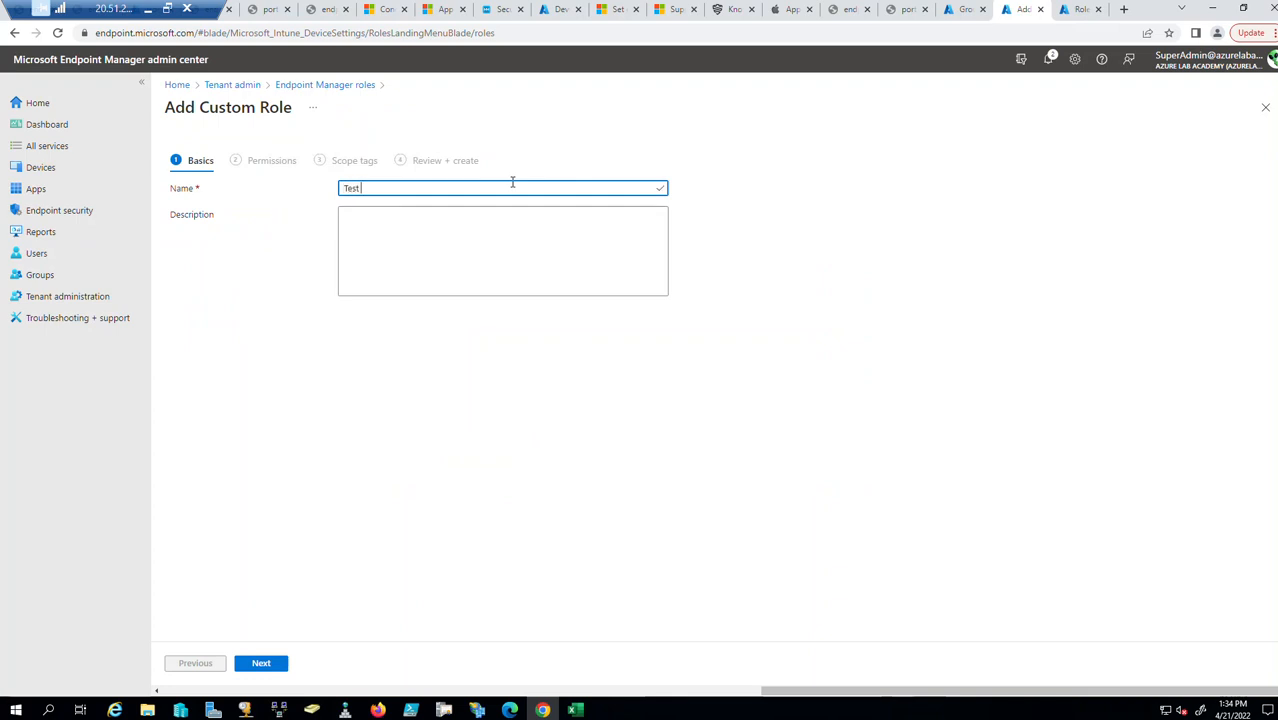
pyautogui.click(262, 664)
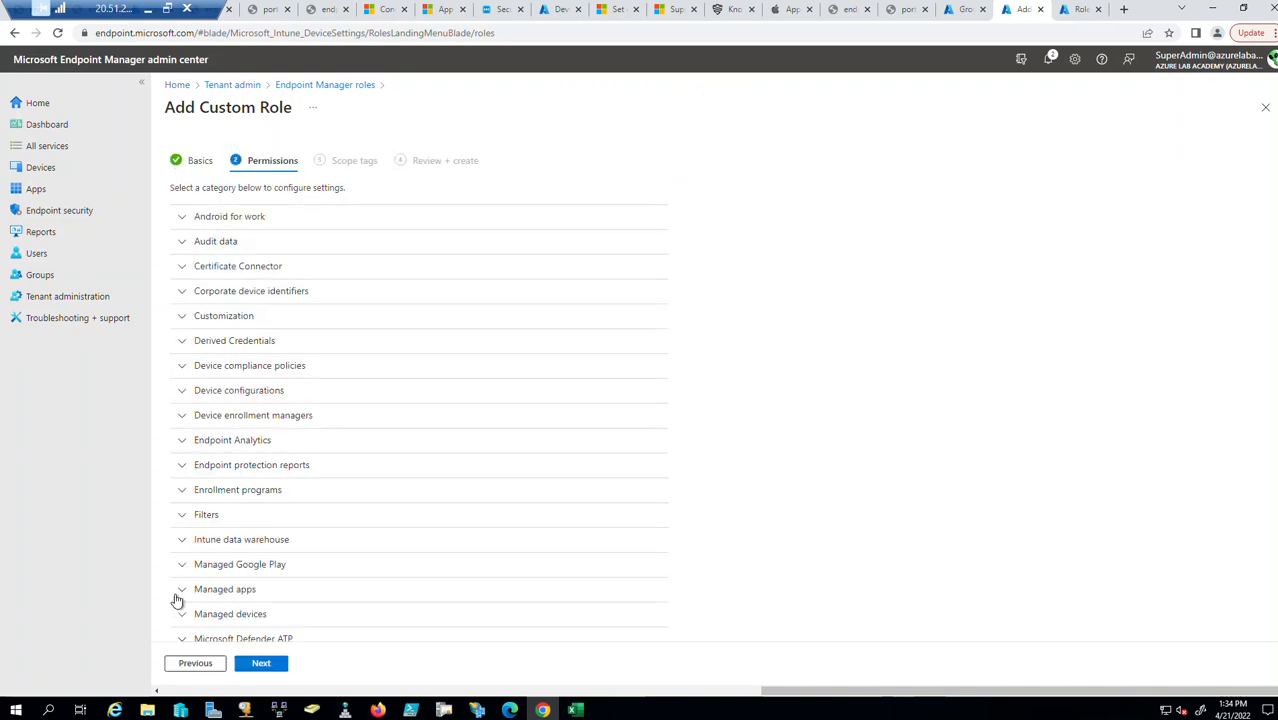
pyautogui.click(183, 340)
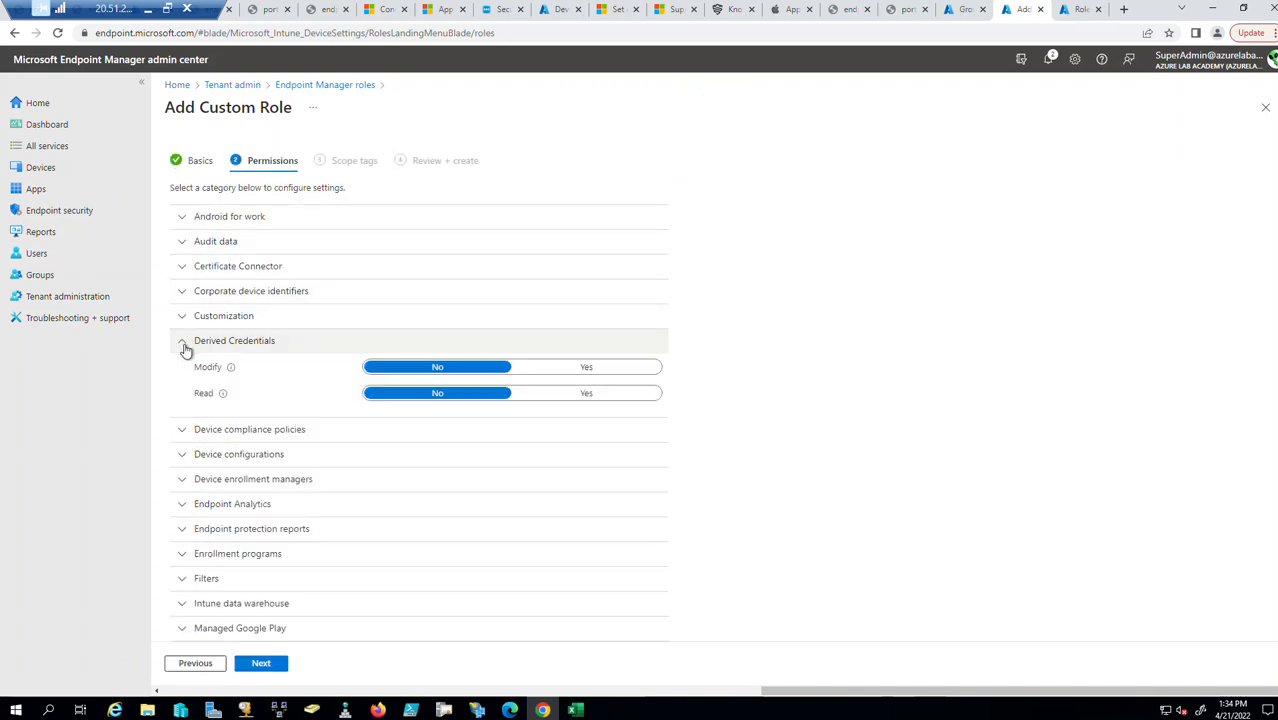
pyautogui.click(186, 341)
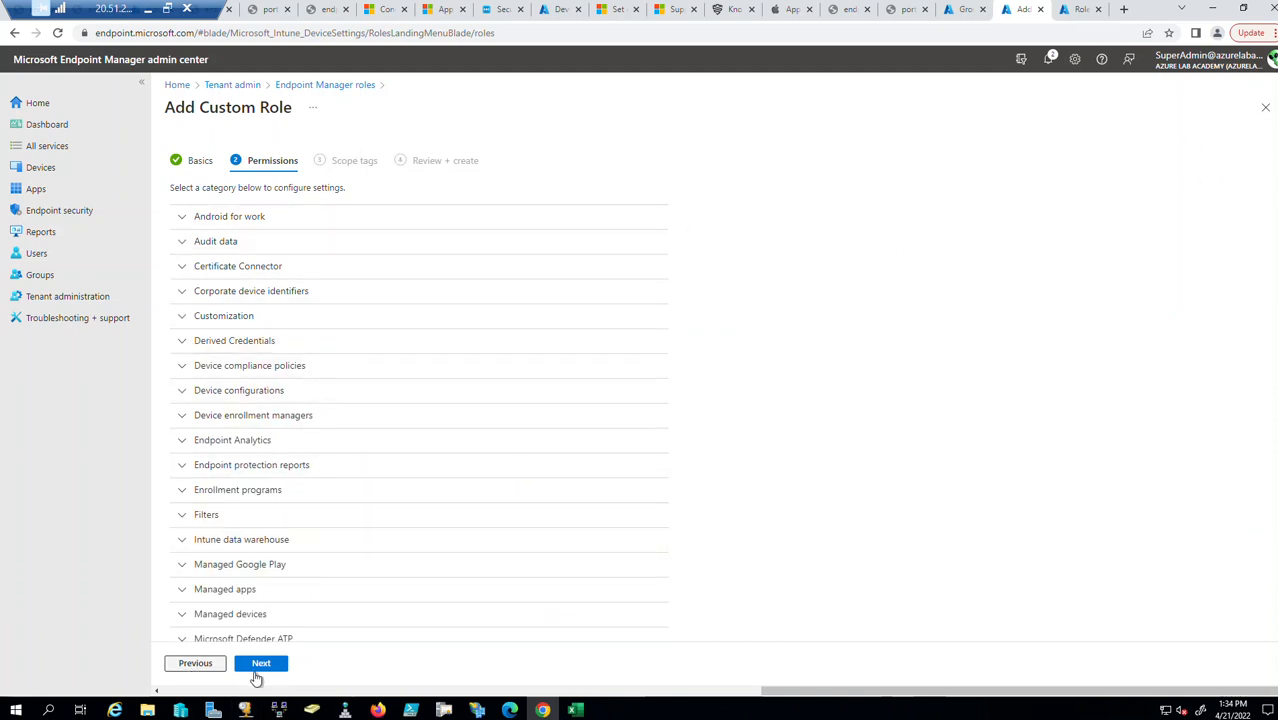
pyautogui.click(260, 664)
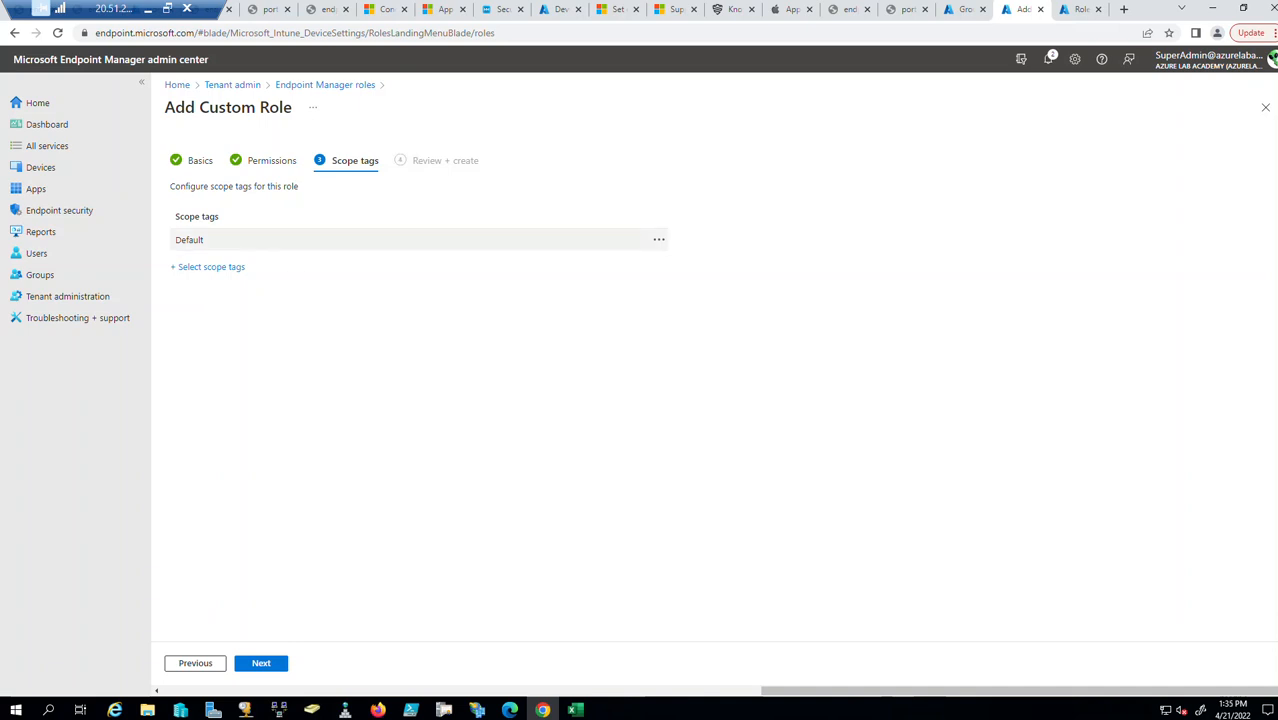
# Leave scope tags unchanged, view the review summary, then discard the Test 01 role.
pyautogui.click(215, 267)
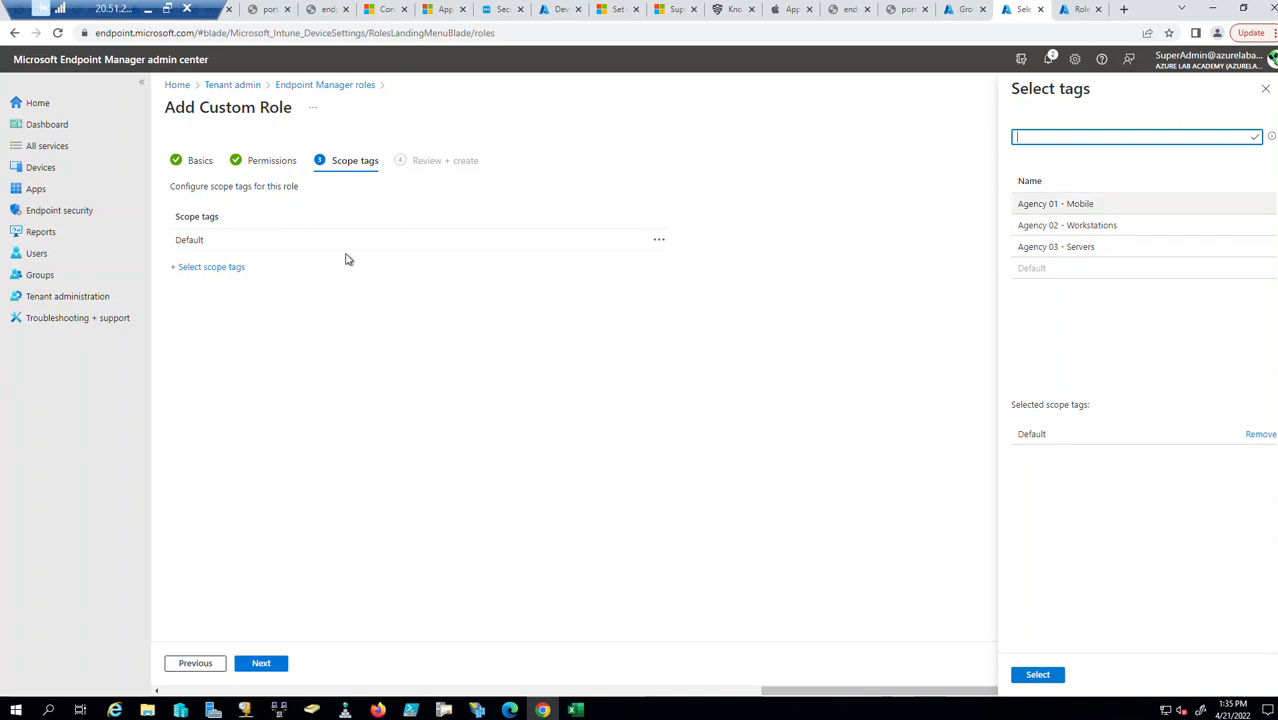
pyautogui.click(1265, 90)
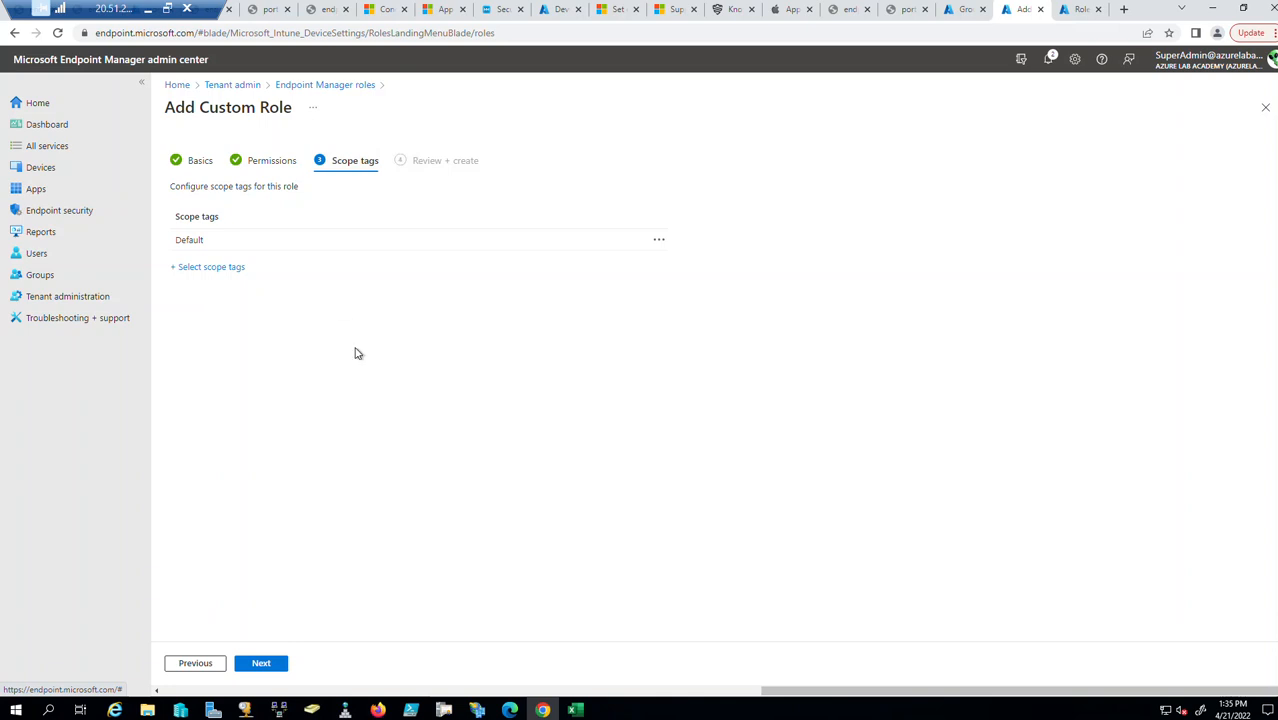
pyautogui.click(272, 664)
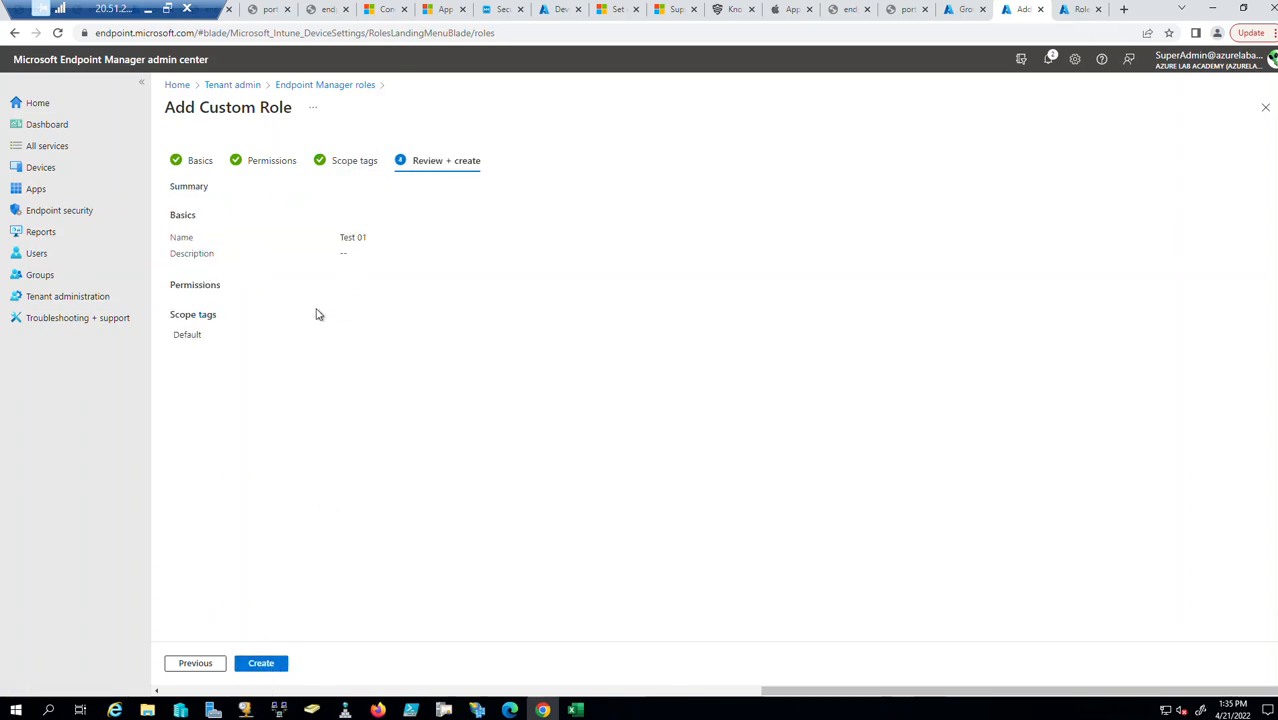
pyautogui.click(1265, 108)
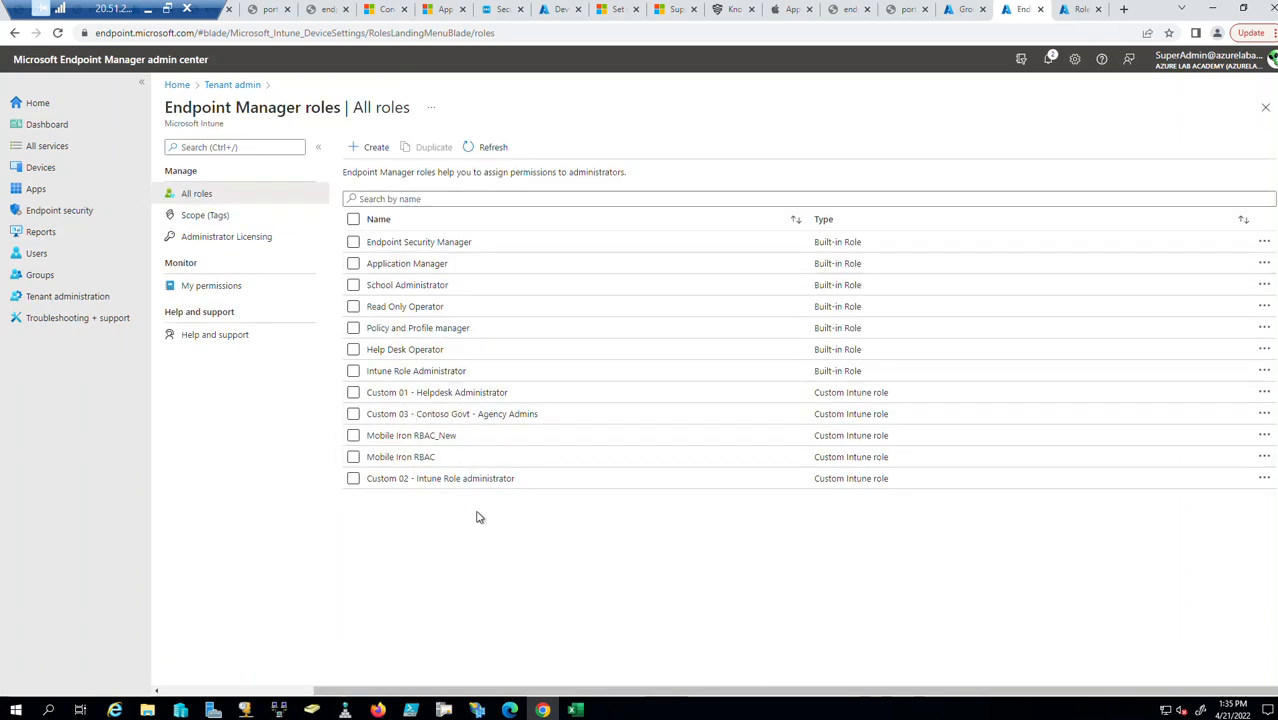
# Open the Custom 03 - Contoso Govt - Agency Admins role, check its properties, then view its assignments.
pyautogui.click(467, 415)
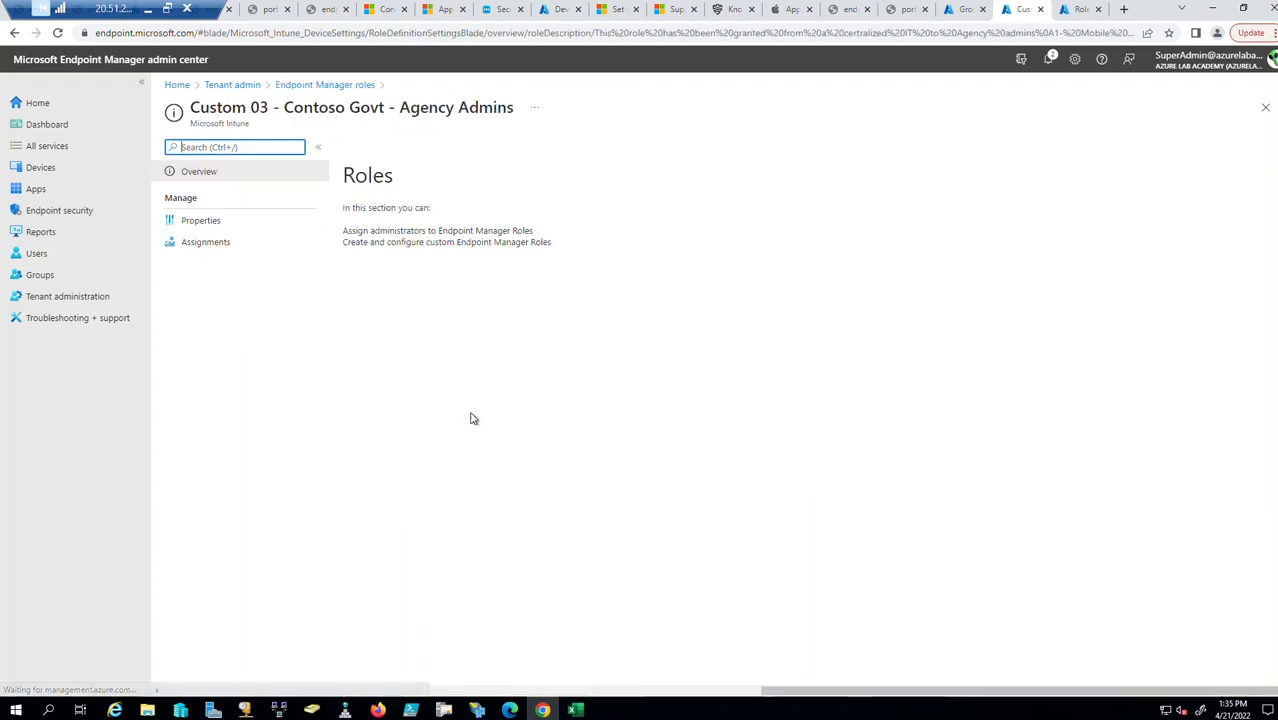
pyautogui.click(221, 224)
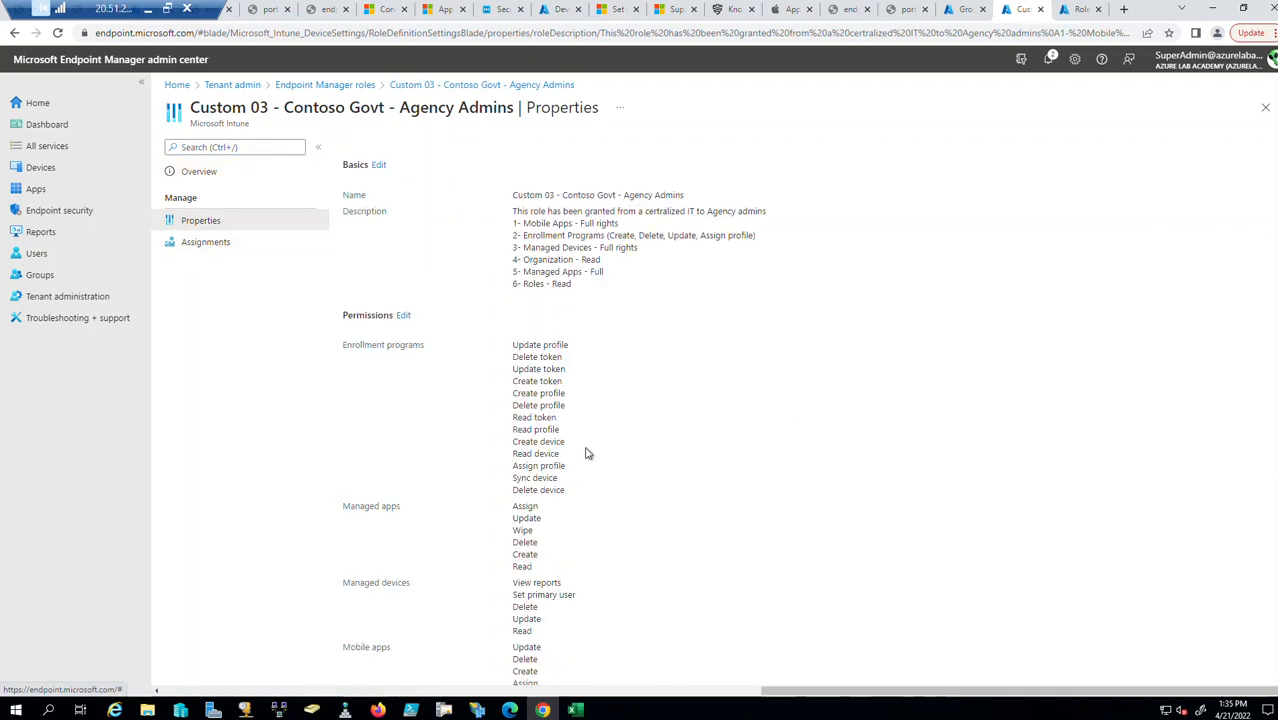
pyautogui.scroll(-2, 587, 453)
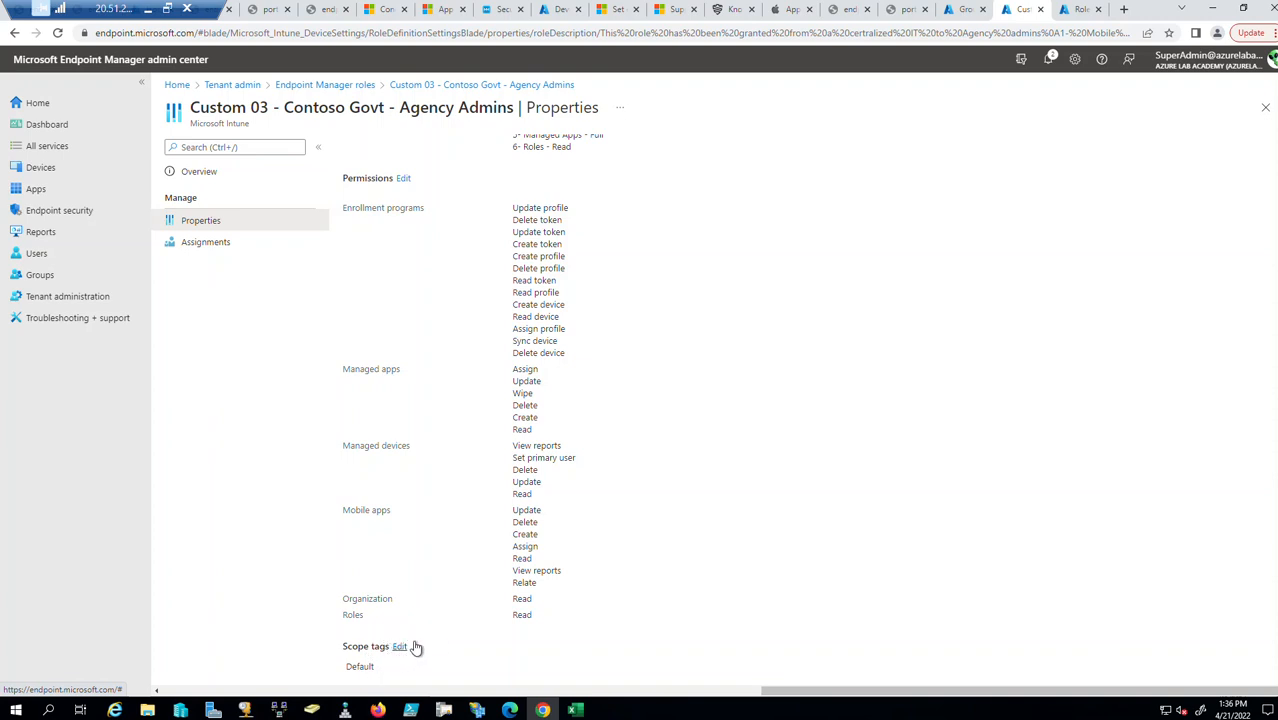
pyautogui.click(214, 243)
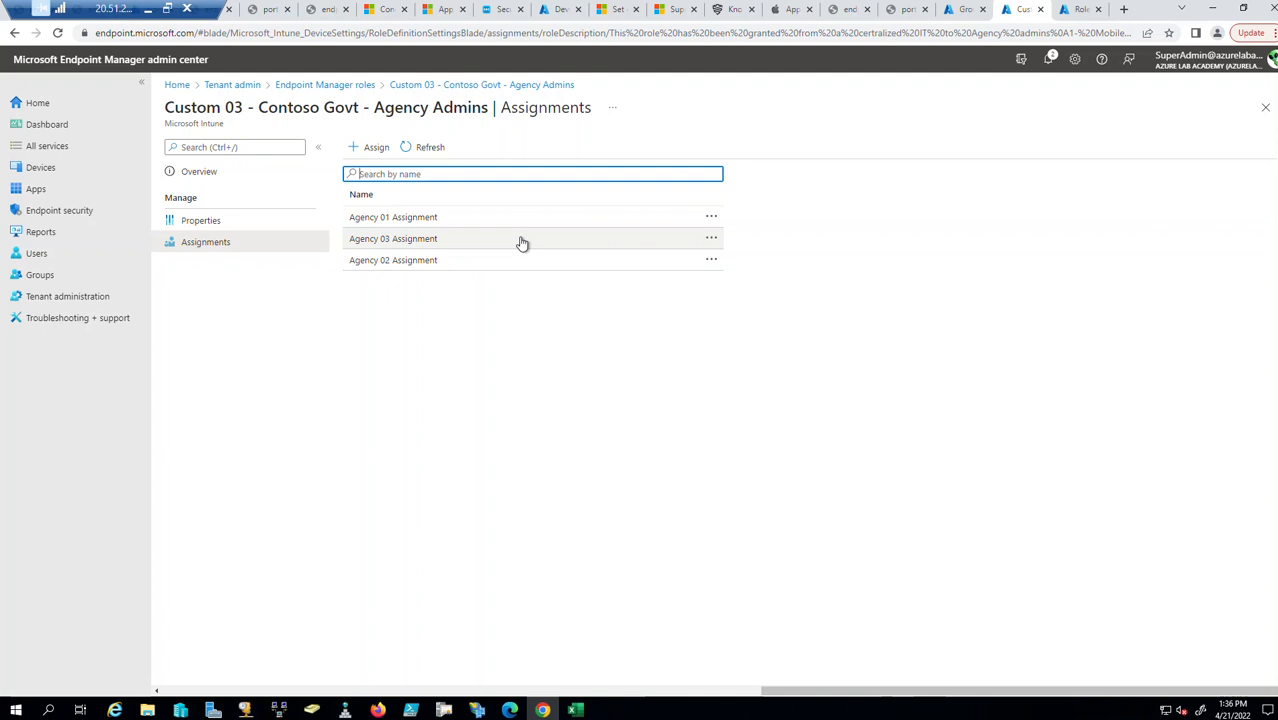
# Glance at Agency 01 Assignment, then start a new role assignment named 'T'.
pyautogui.click(457, 218)
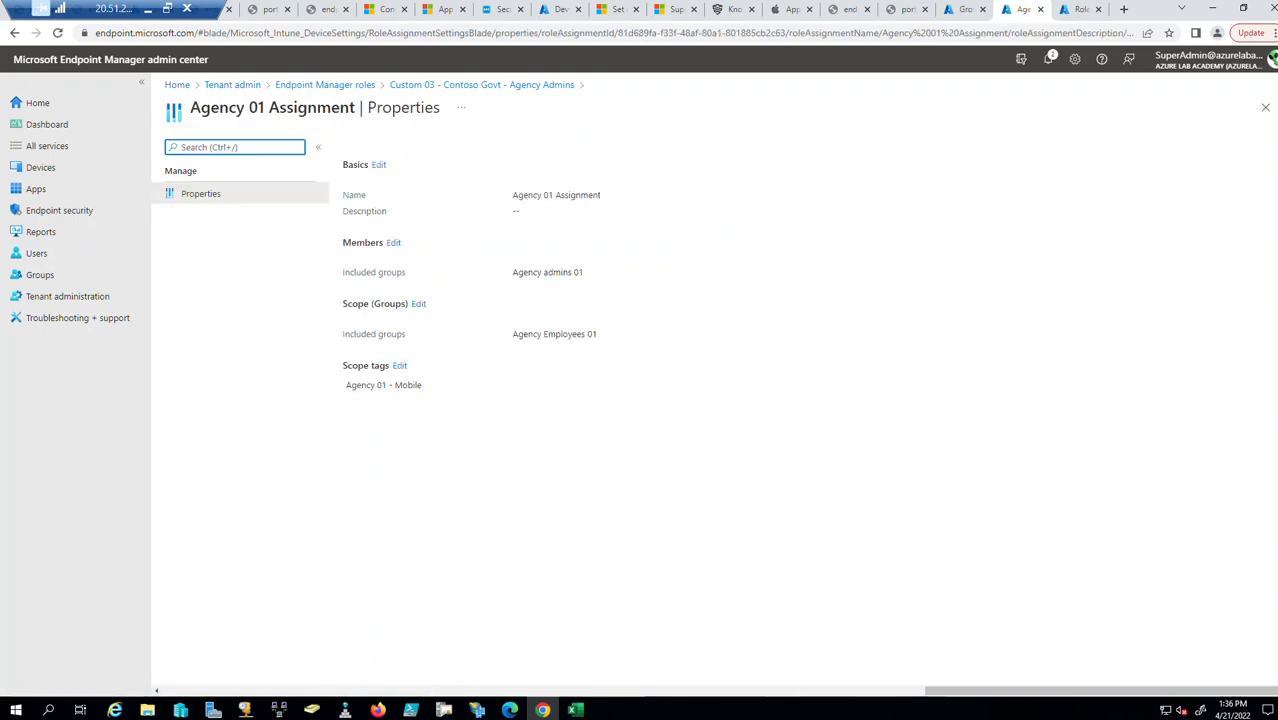
pyautogui.click(1265, 107)
pyautogui.click(372, 148)
pyautogui.click(378, 187)
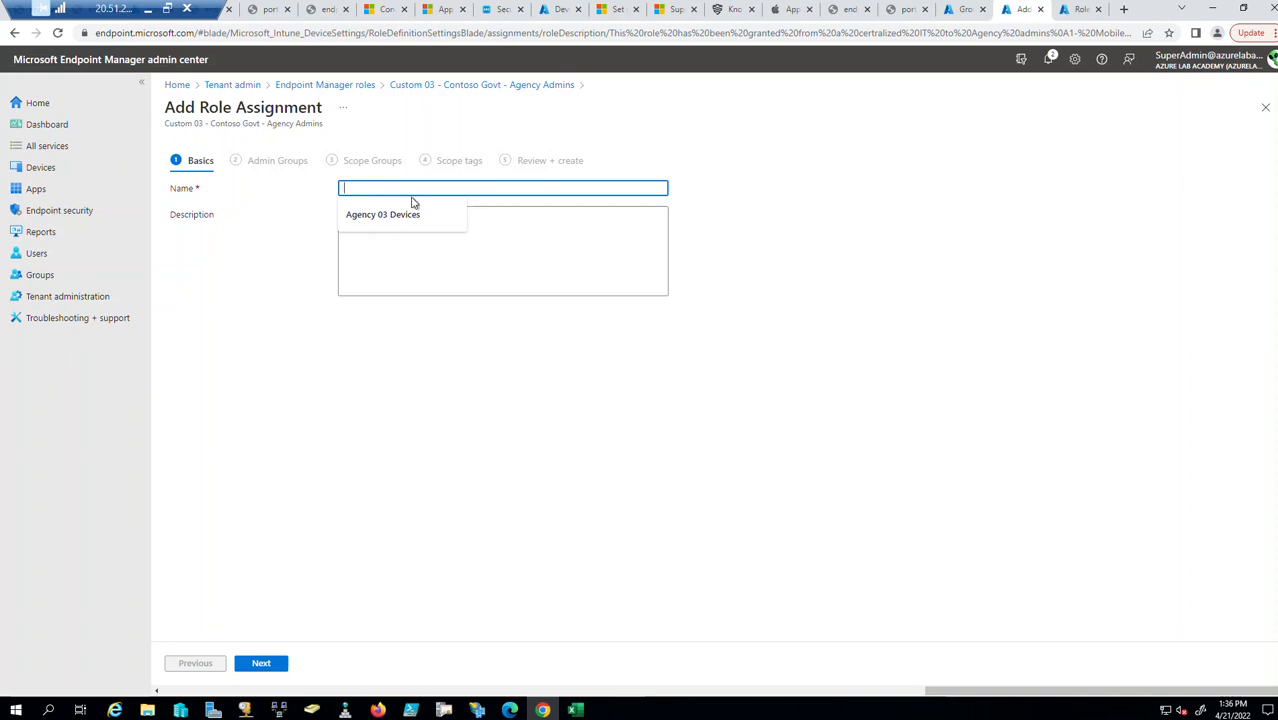
pyautogui.write('Test01')
# Advance to Admin Groups and close the group picker without choosing any group.
pyautogui.click(261, 663)
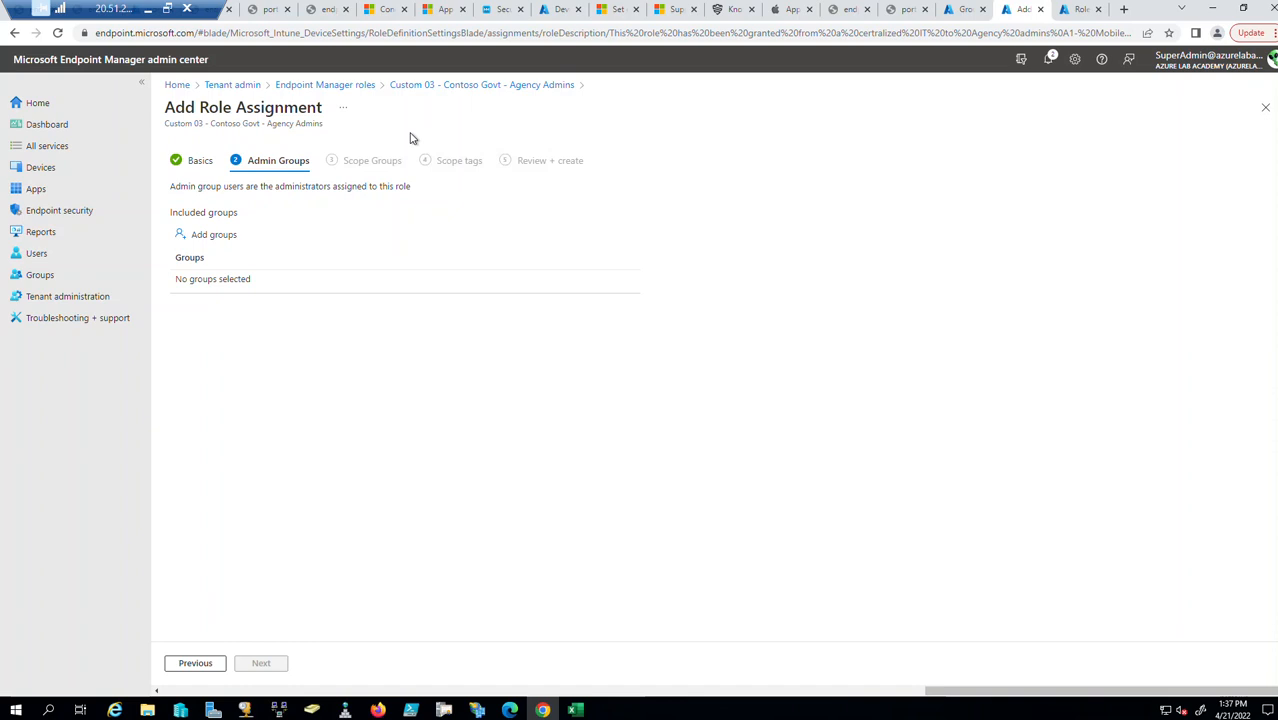
pyautogui.click(199, 238)
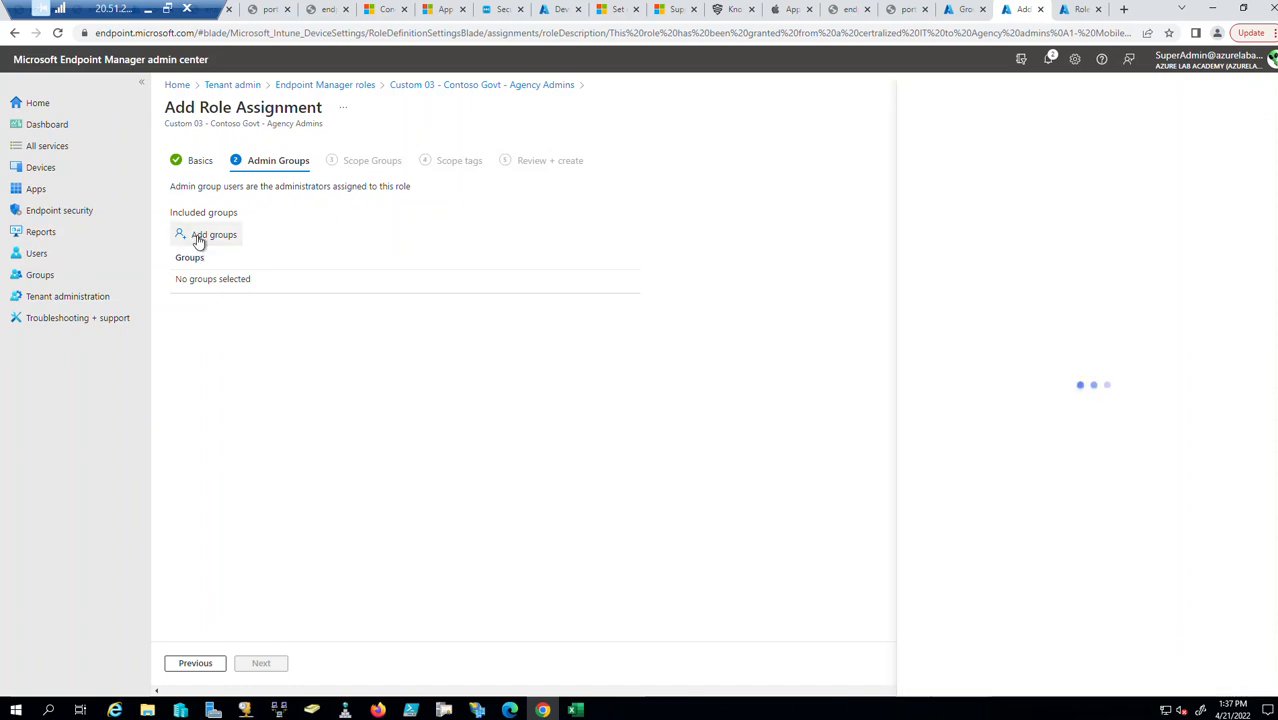
pyautogui.click(1266, 91)
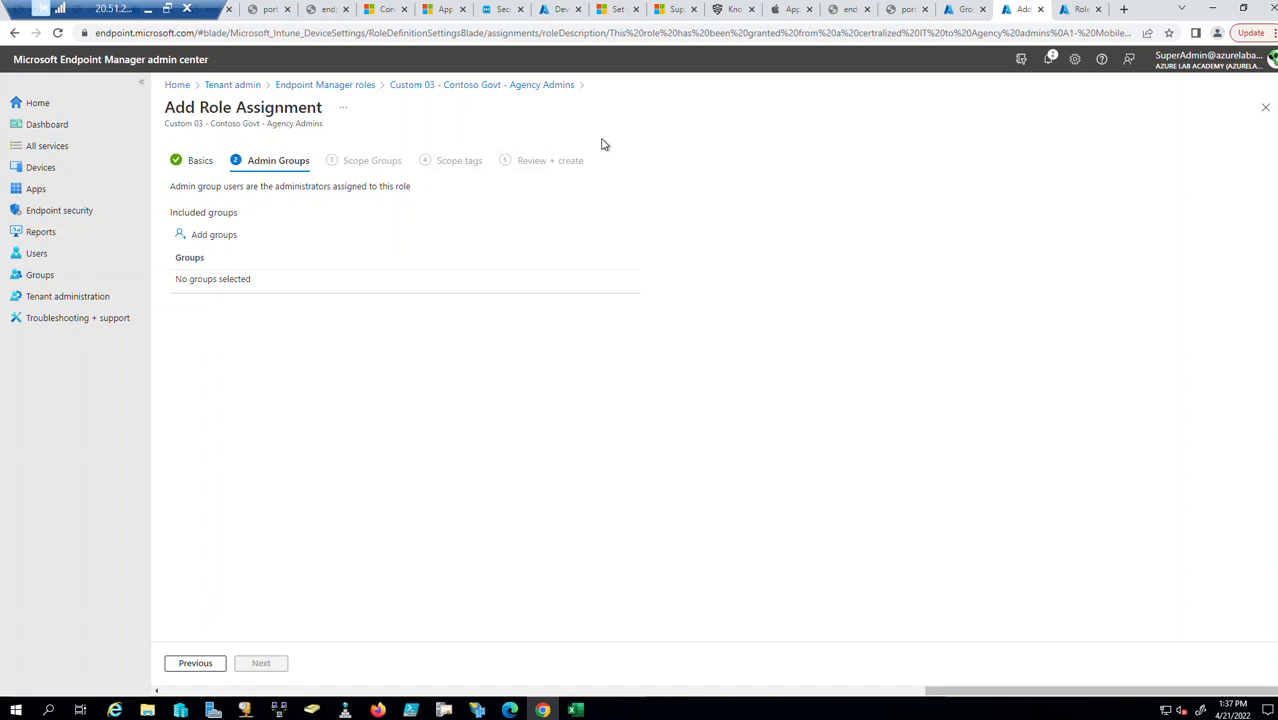
# Search 'agency' and add Agency admins 01, 02 and 03 as the admin groups.
pyautogui.click(204, 237)
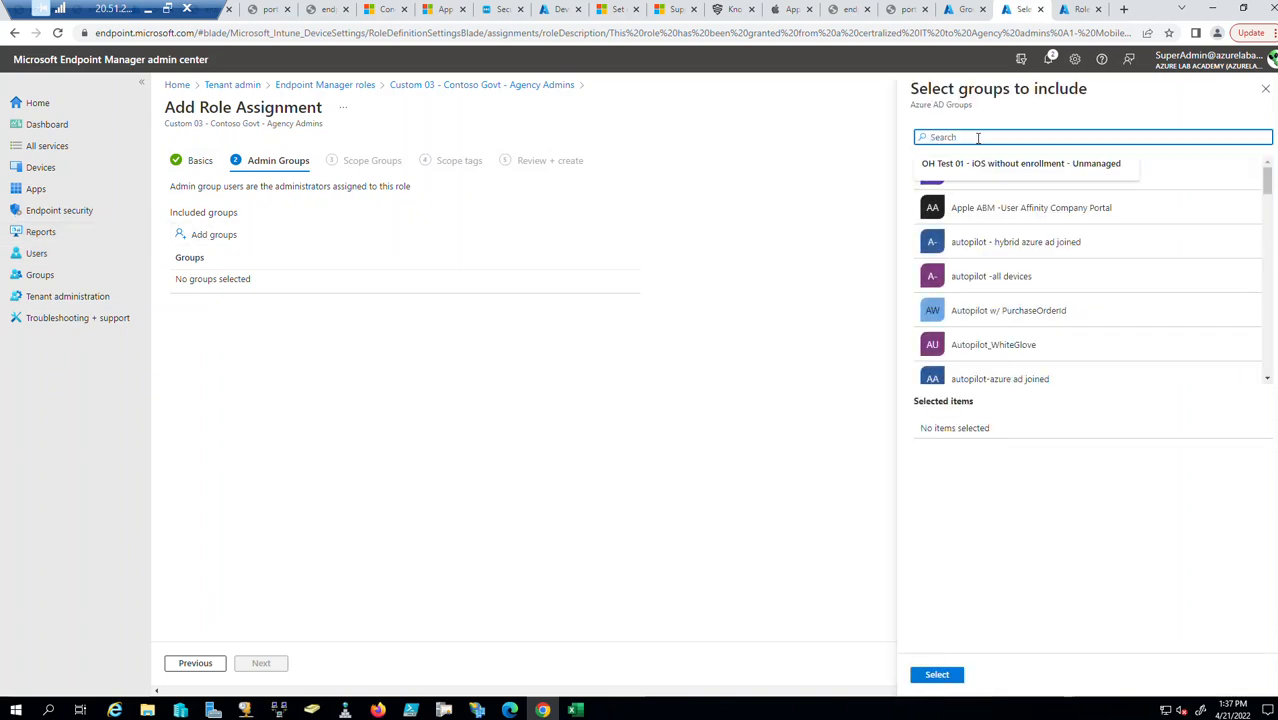
pyautogui.write('agency')
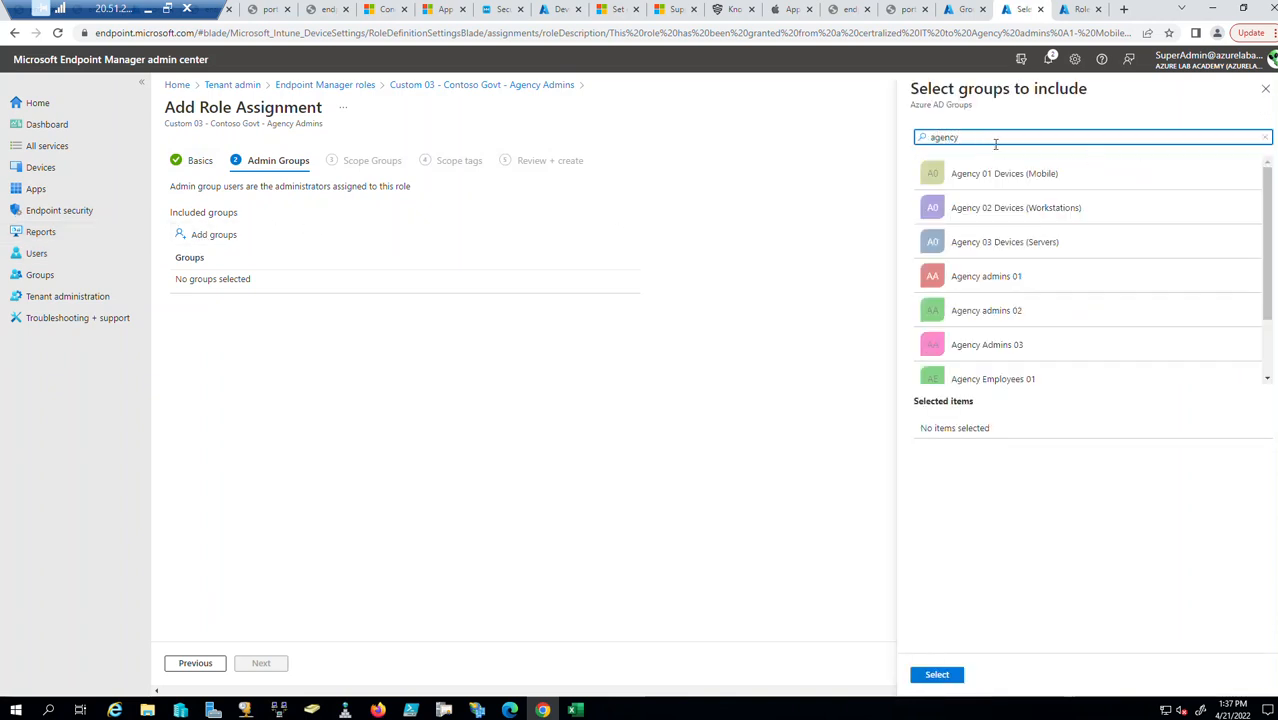
pyautogui.click(1024, 284)
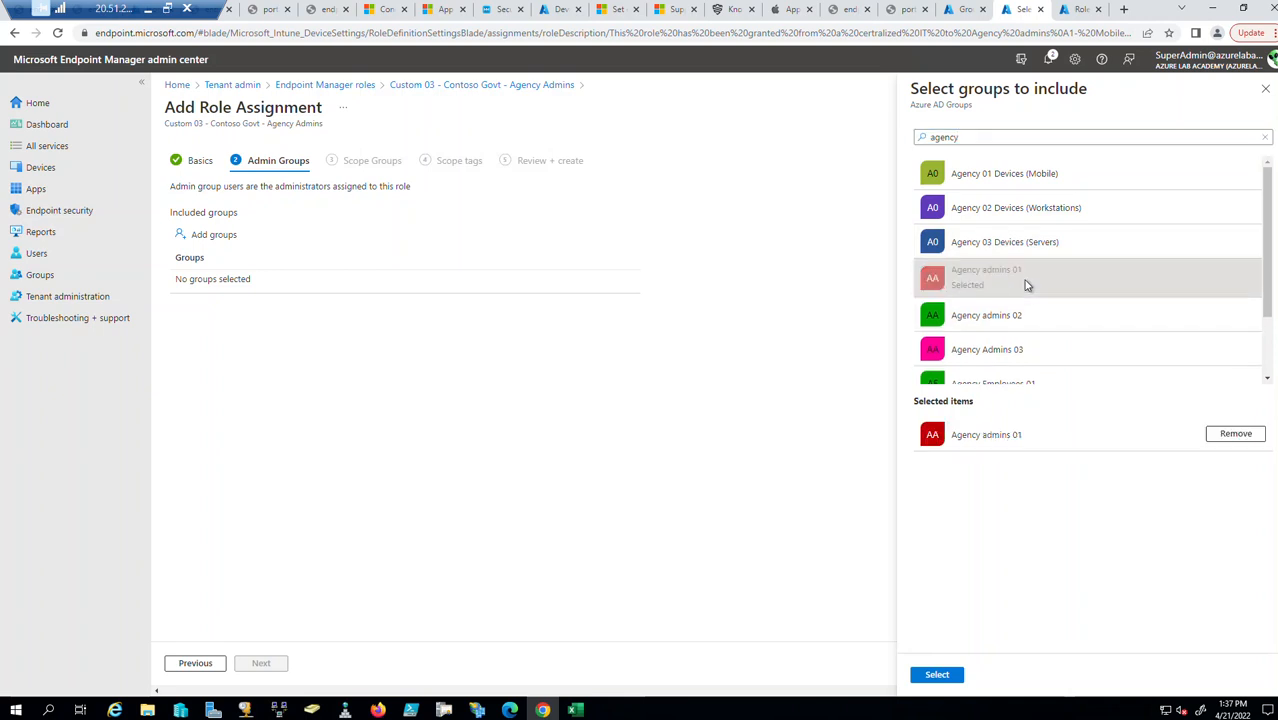
pyautogui.click(1019, 321)
pyautogui.click(1013, 356)
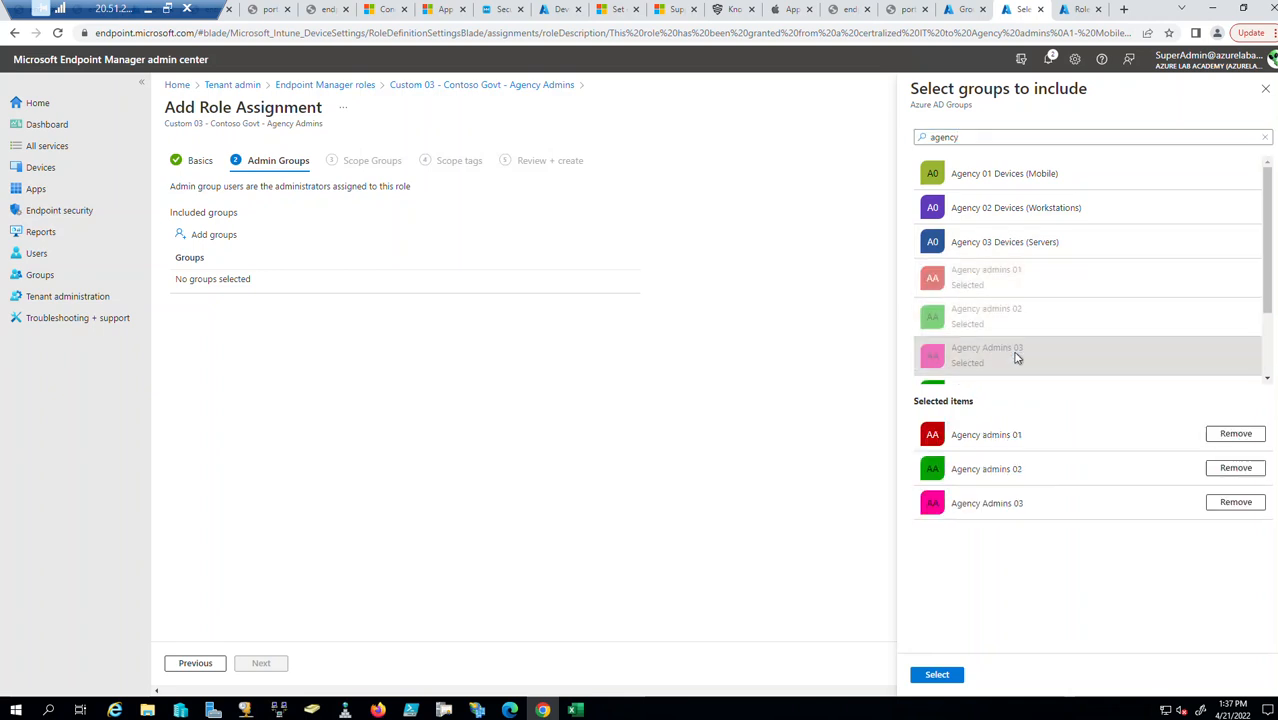
pyautogui.click(937, 675)
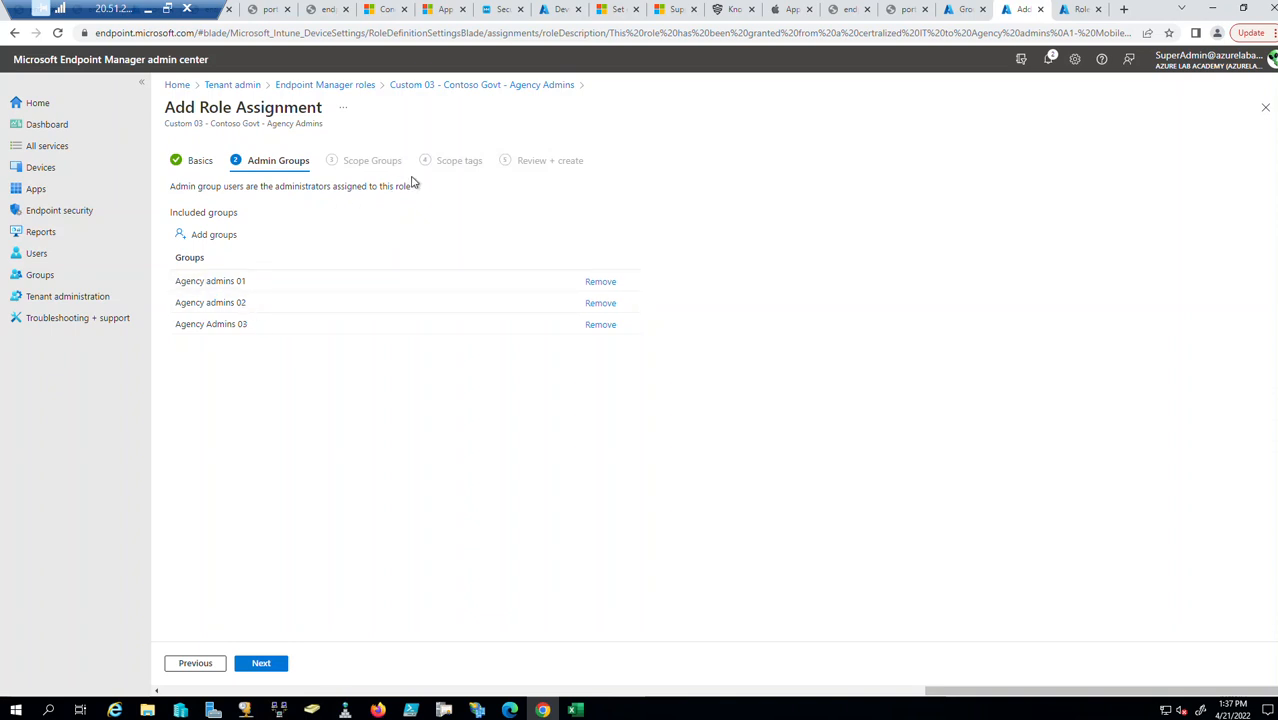
# On Scope Groups, add Agency Employees 01, 02 and 03 as scope groups.
pyautogui.click(259, 664)
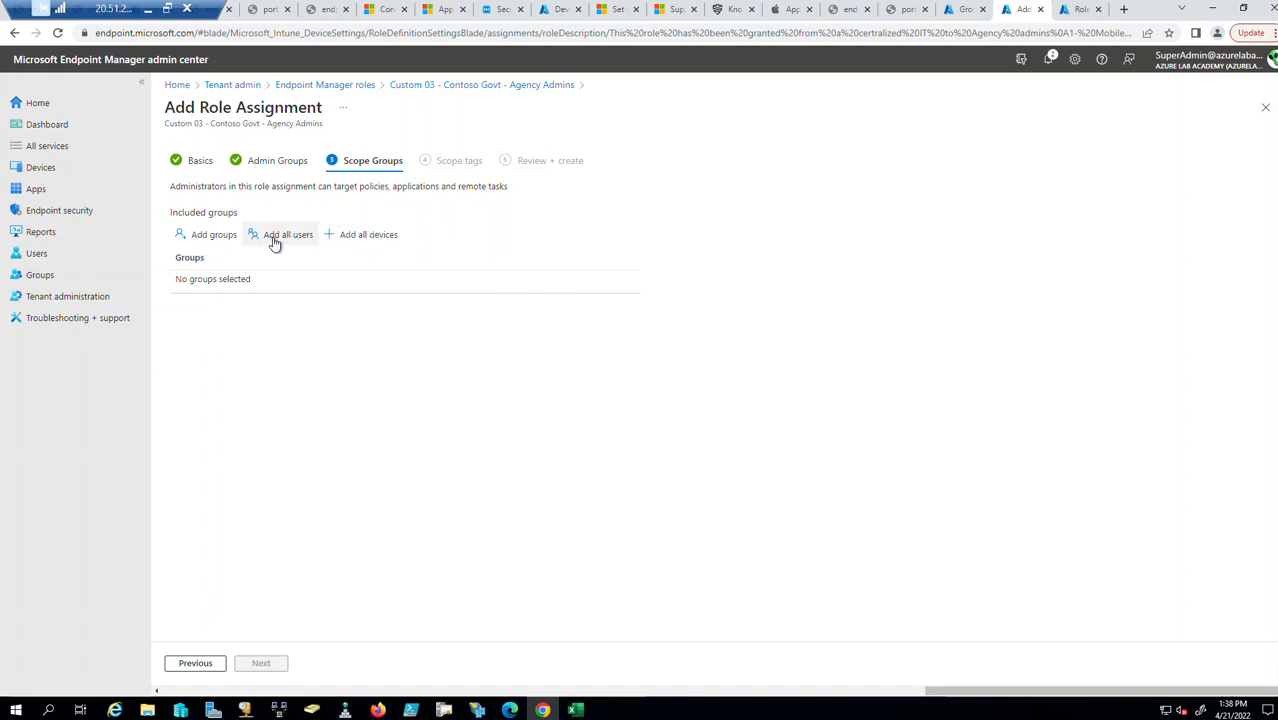
pyautogui.click(212, 239)
pyautogui.write('agency')
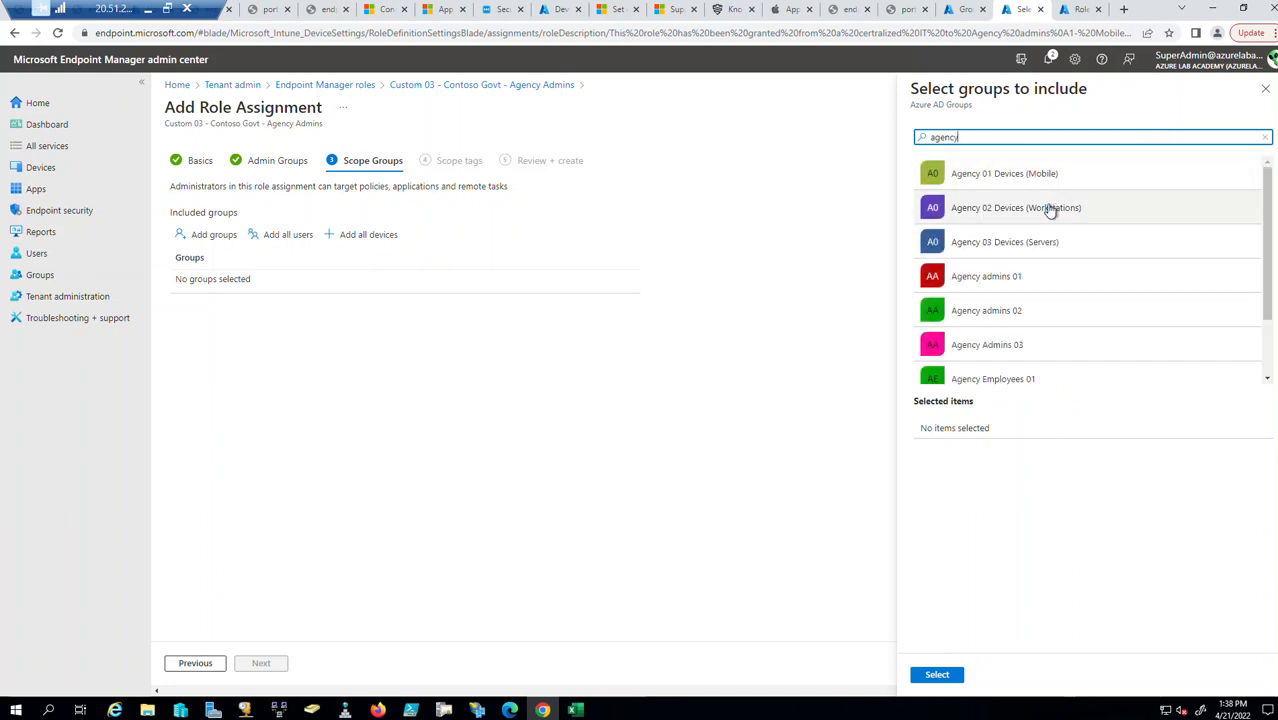
pyautogui.click(1037, 285)
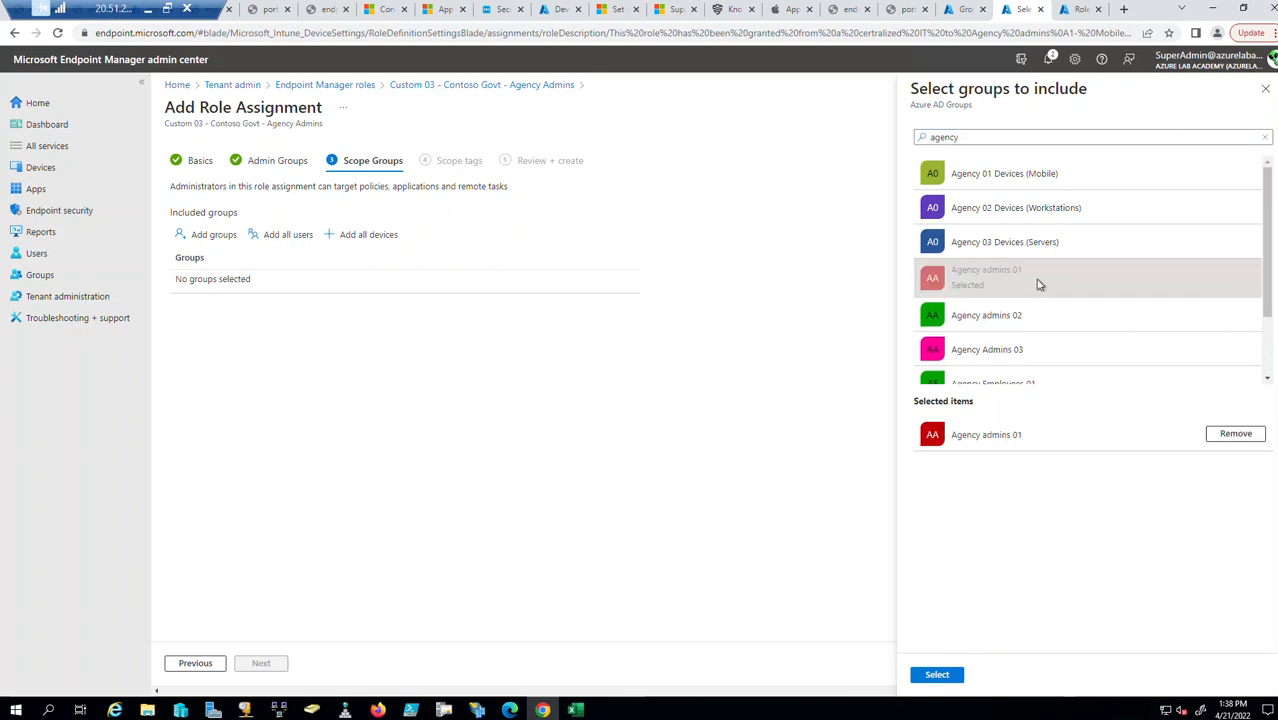
pyautogui.click(1236, 434)
pyautogui.scroll(-2, 1100, 350)
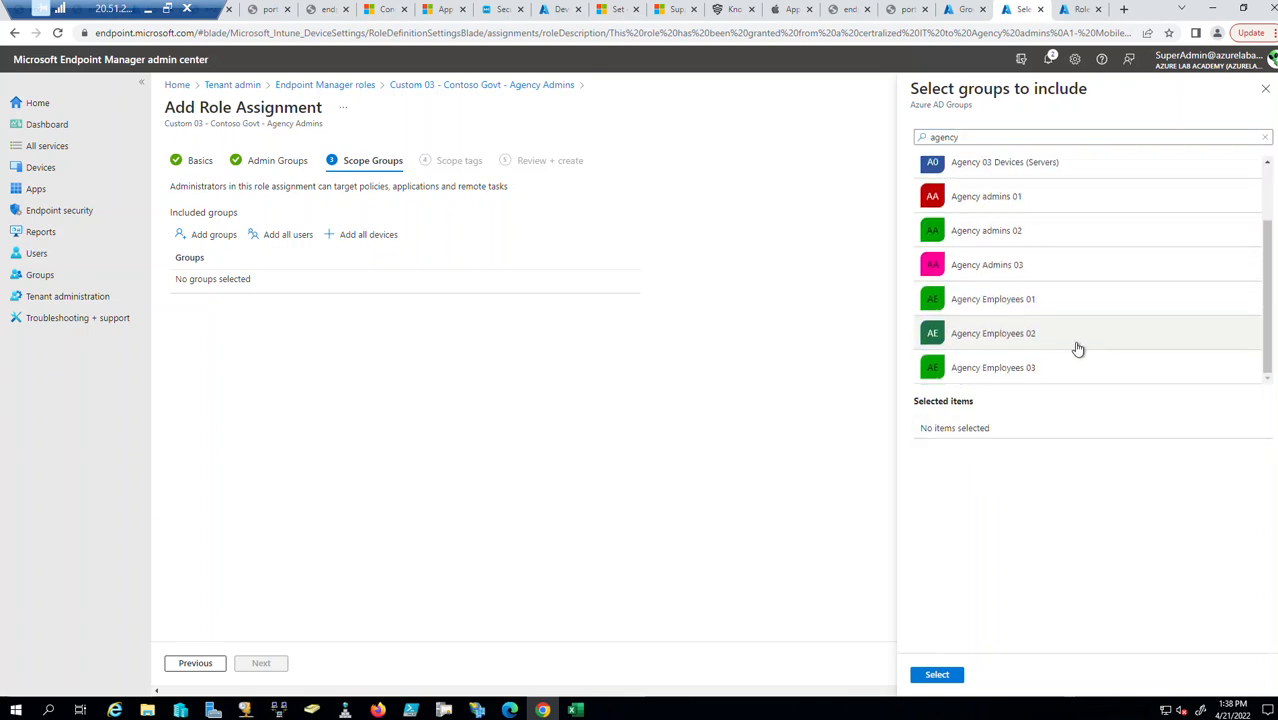
pyautogui.click(1040, 314)
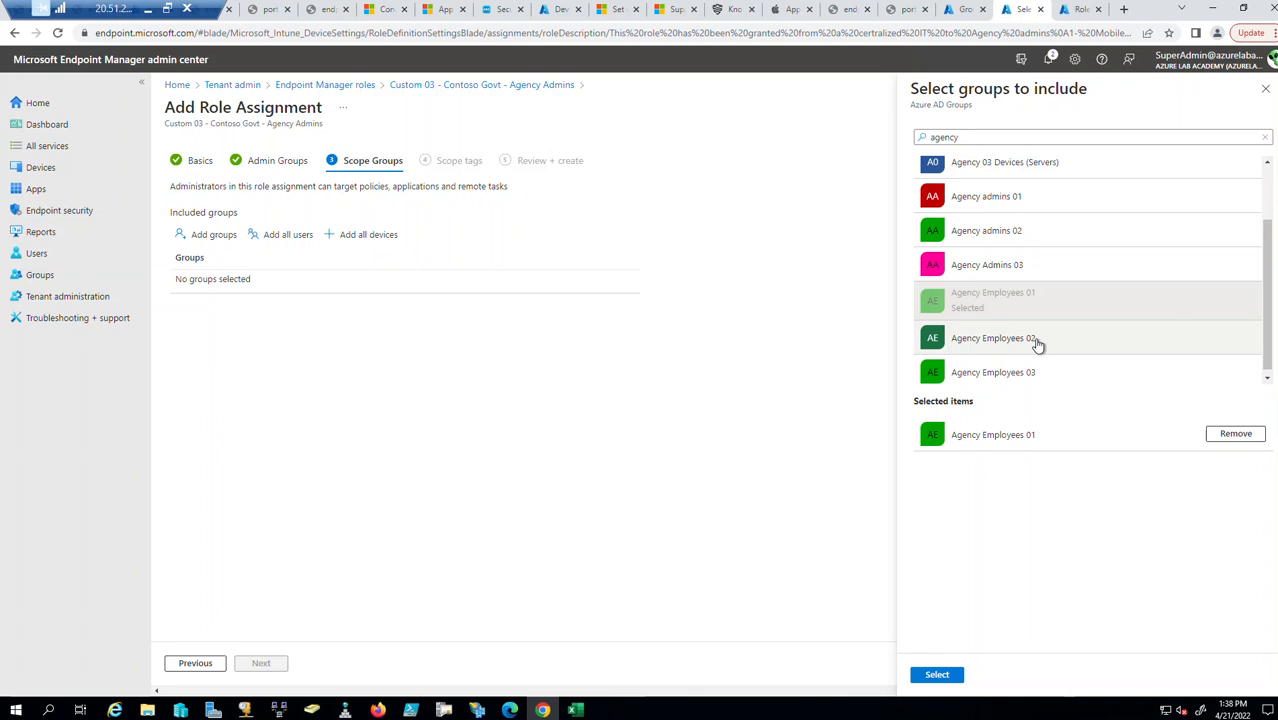
pyautogui.click(1037, 343)
pyautogui.click(1028, 373)
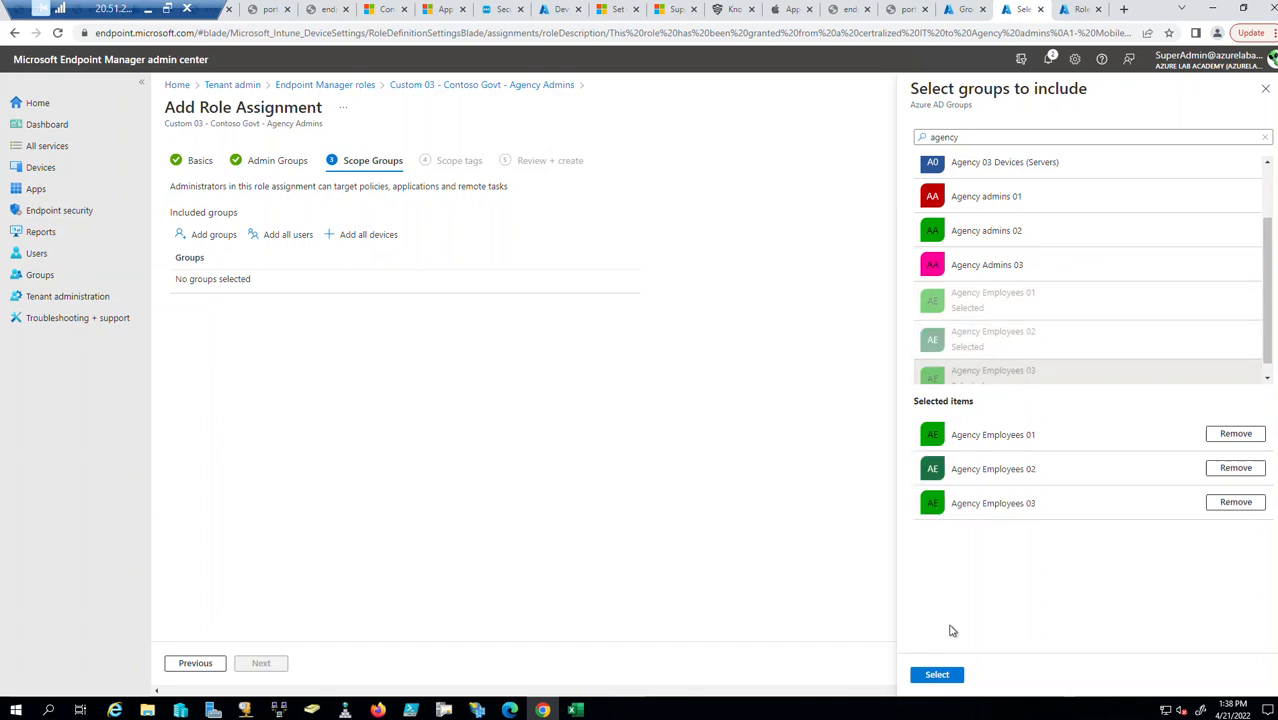
pyautogui.click(937, 675)
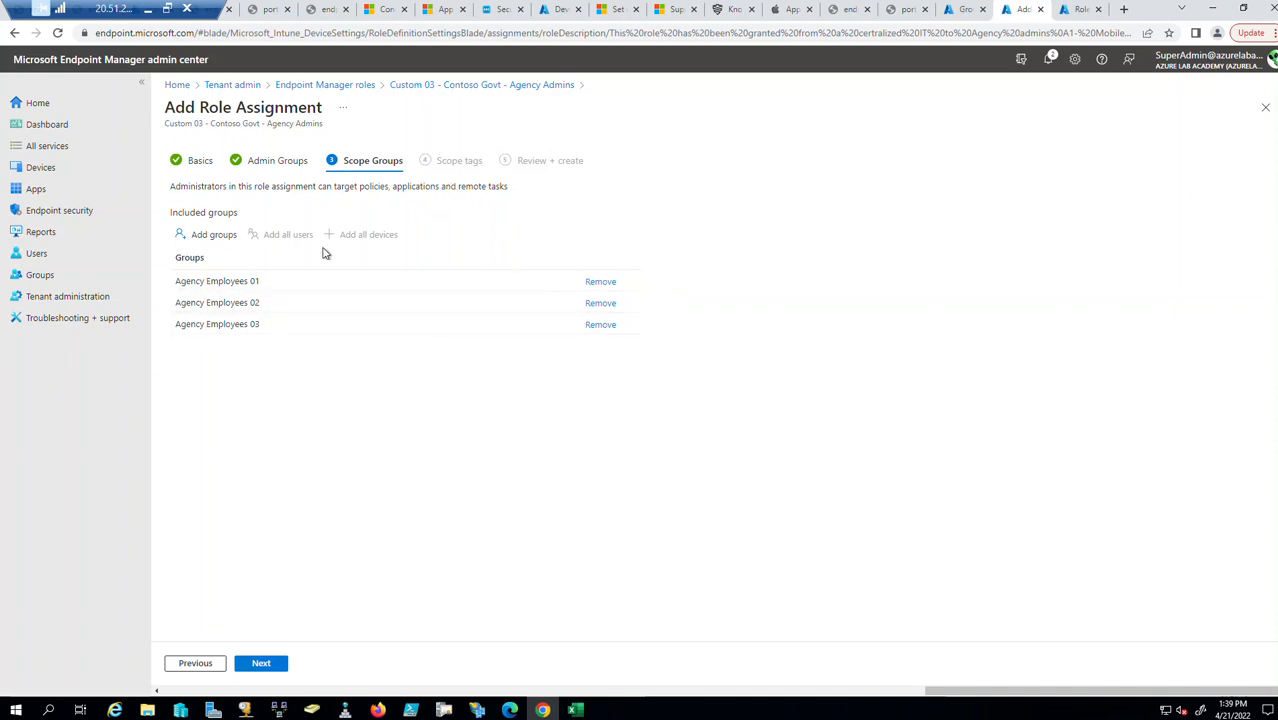
# Remove all three Agency Employees scope groups again.
pyautogui.click(601, 282)
pyautogui.click(604, 302)
pyautogui.click(602, 281)
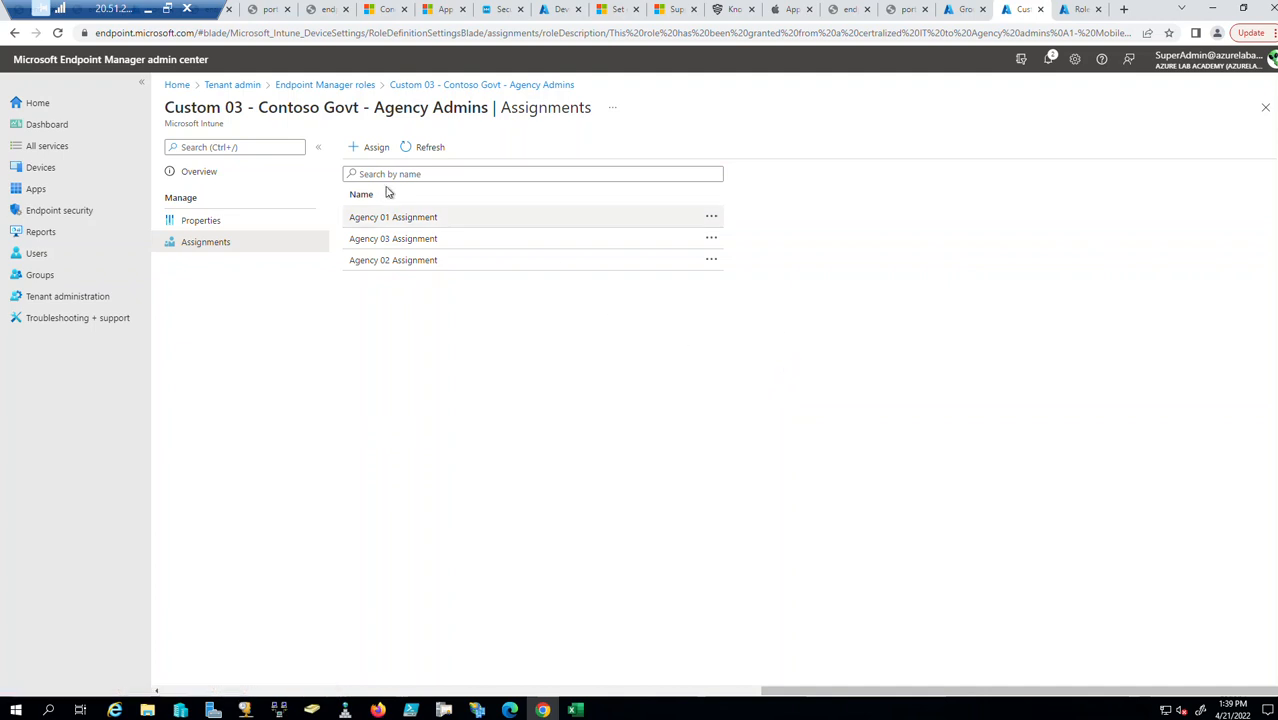
# Start a new role assignment named Test01 and glance at the Admin Groups picker.
pyautogui.click(372, 147)
pyautogui.click(453, 189)
pyautogui.click(453, 189)
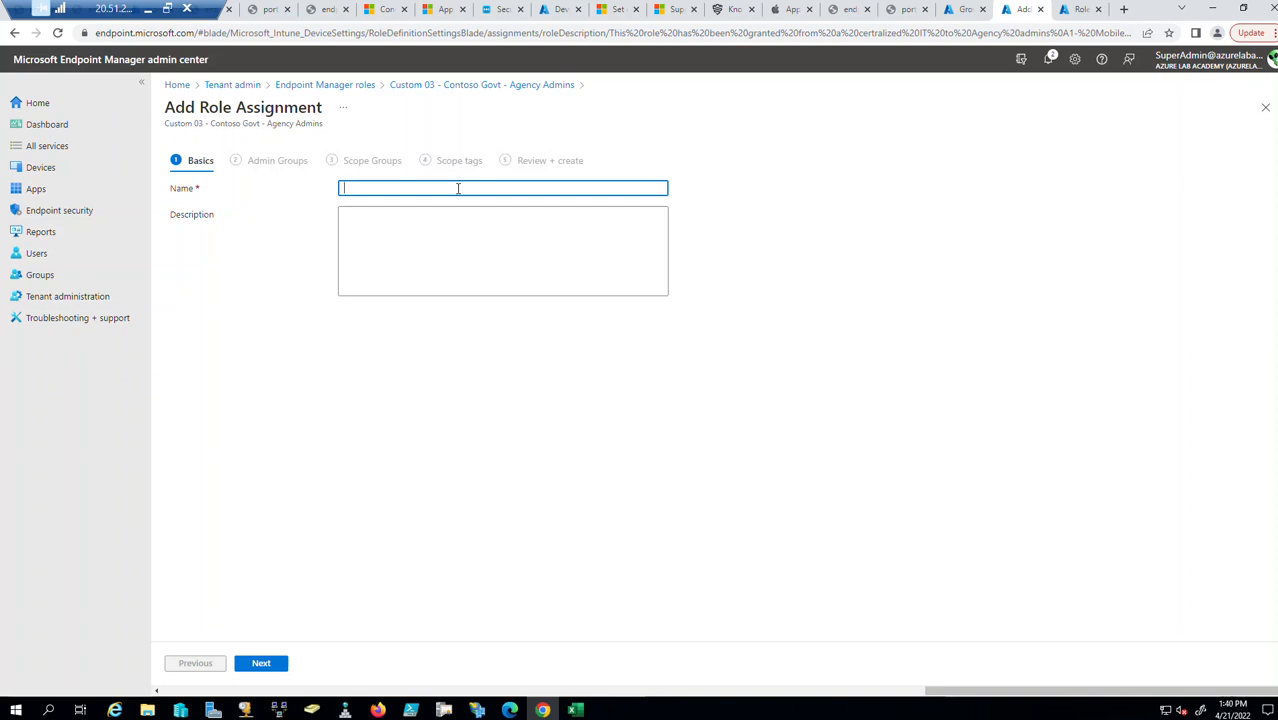
pyautogui.write('est01')
pyautogui.click(259, 665)
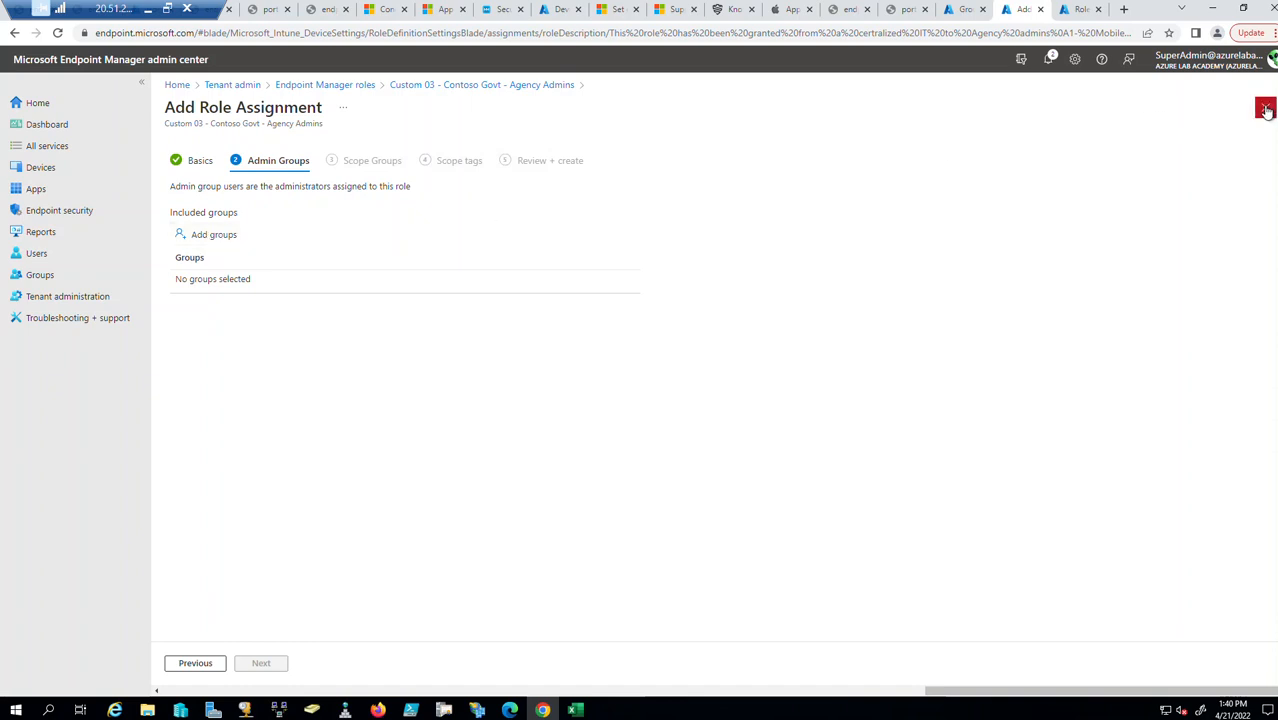
pyautogui.click(206, 234)
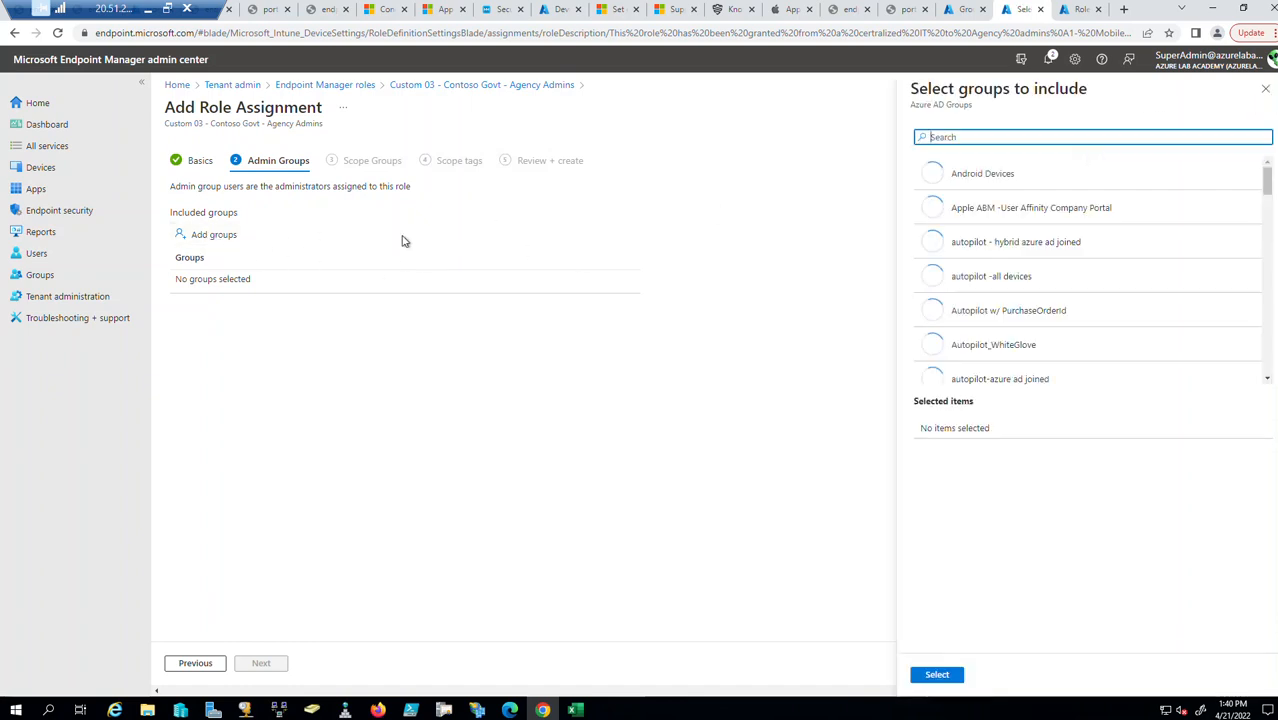
pyautogui.click(1265, 88)
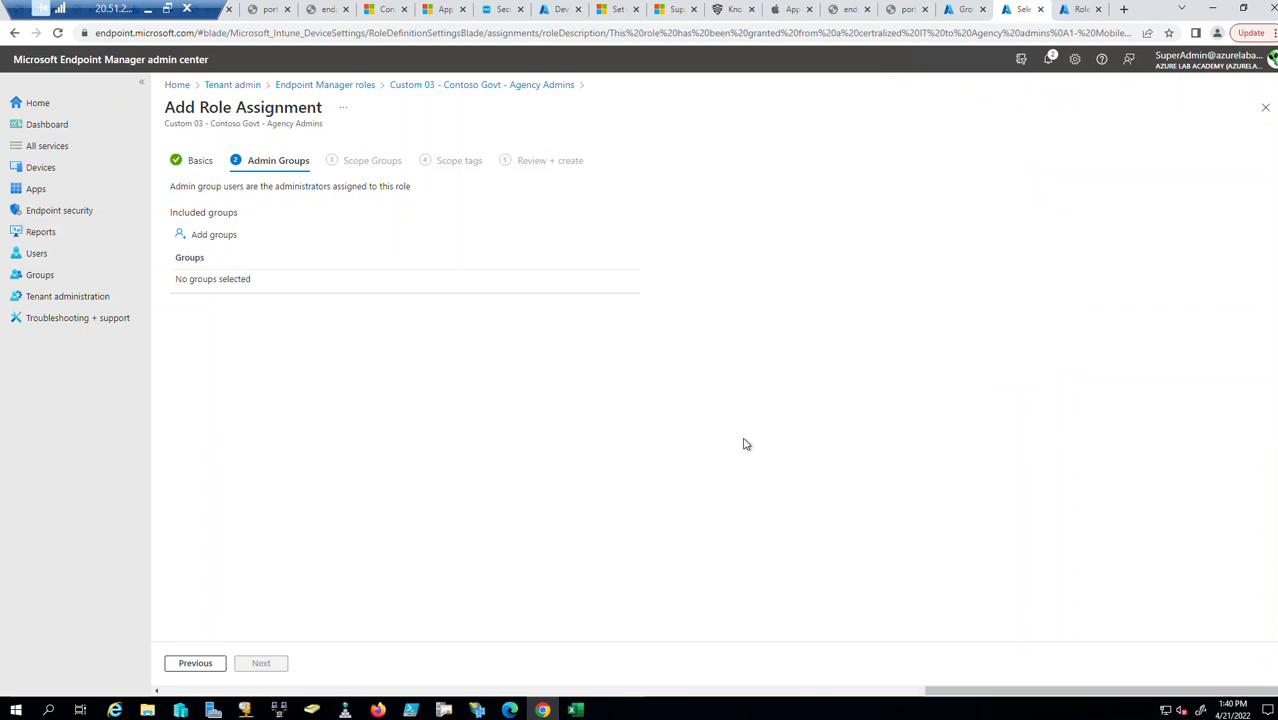
# Rename the assignment to 'Agency 01 assignment Demo' and continue to Admin Groups.
pyautogui.click(195, 663)
pyautogui.moveTo(410, 190); pyautogui.dragTo(323, 202)
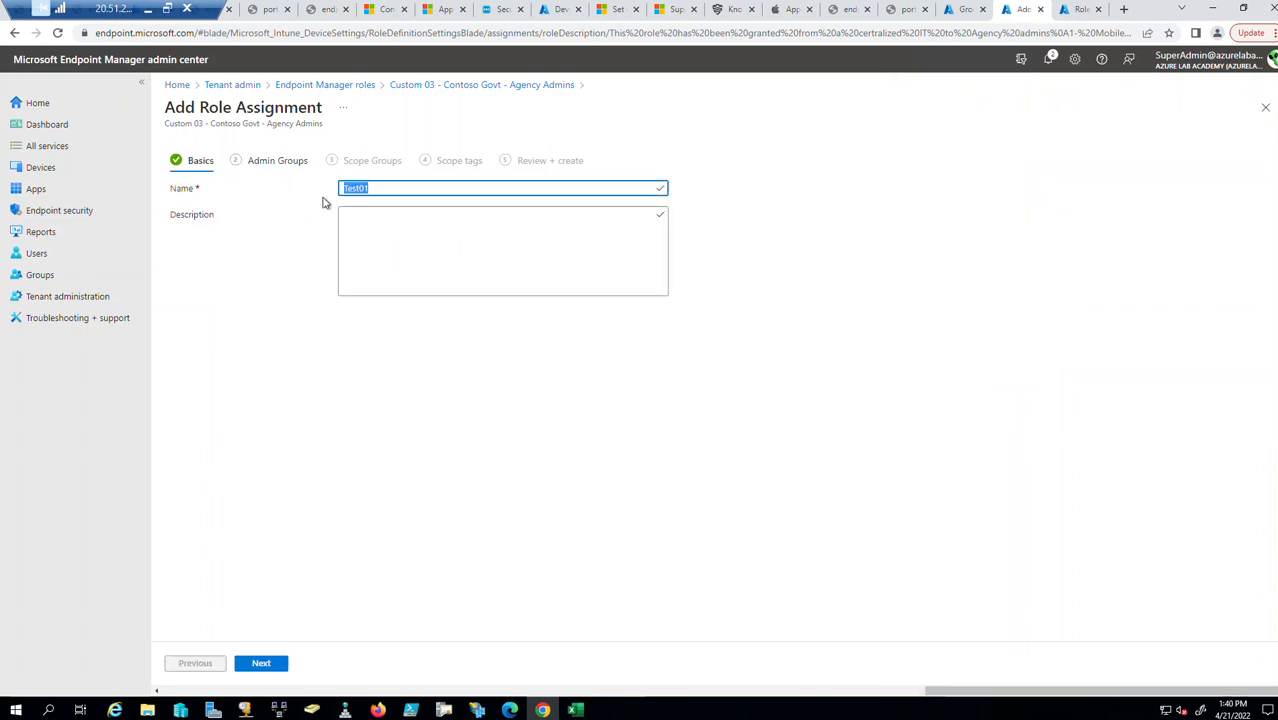
pyautogui.write('Agency 01 assignm')
pyautogui.press('BackSpace')
pyautogui.press('BackSpace')
pyautogui.write('nment')
pyautogui.click(371, 242)
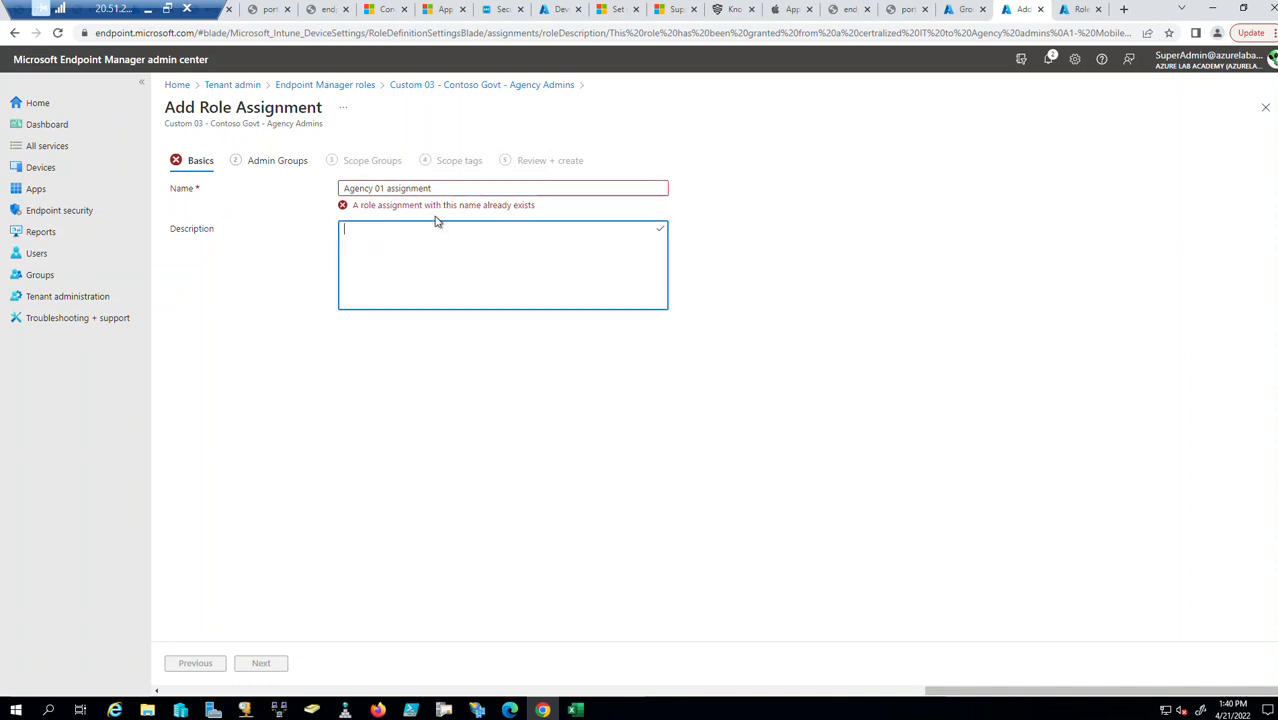
pyautogui.click(460, 183)
pyautogui.write('One')
pyautogui.press('BackSpace')
pyautogui.press('BackSpace')
pyautogui.press('BackSpace')
pyautogui.press('BackSpace')
pyautogui.write('Demo')
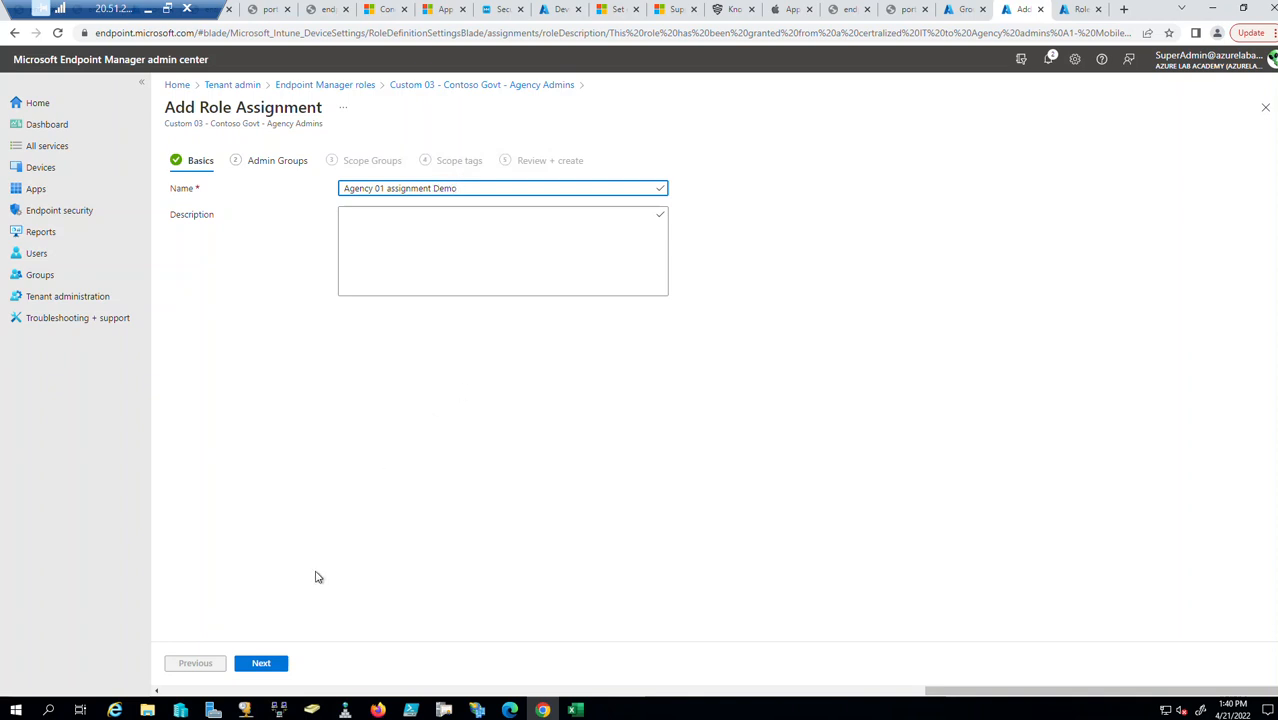
pyautogui.click(266, 663)
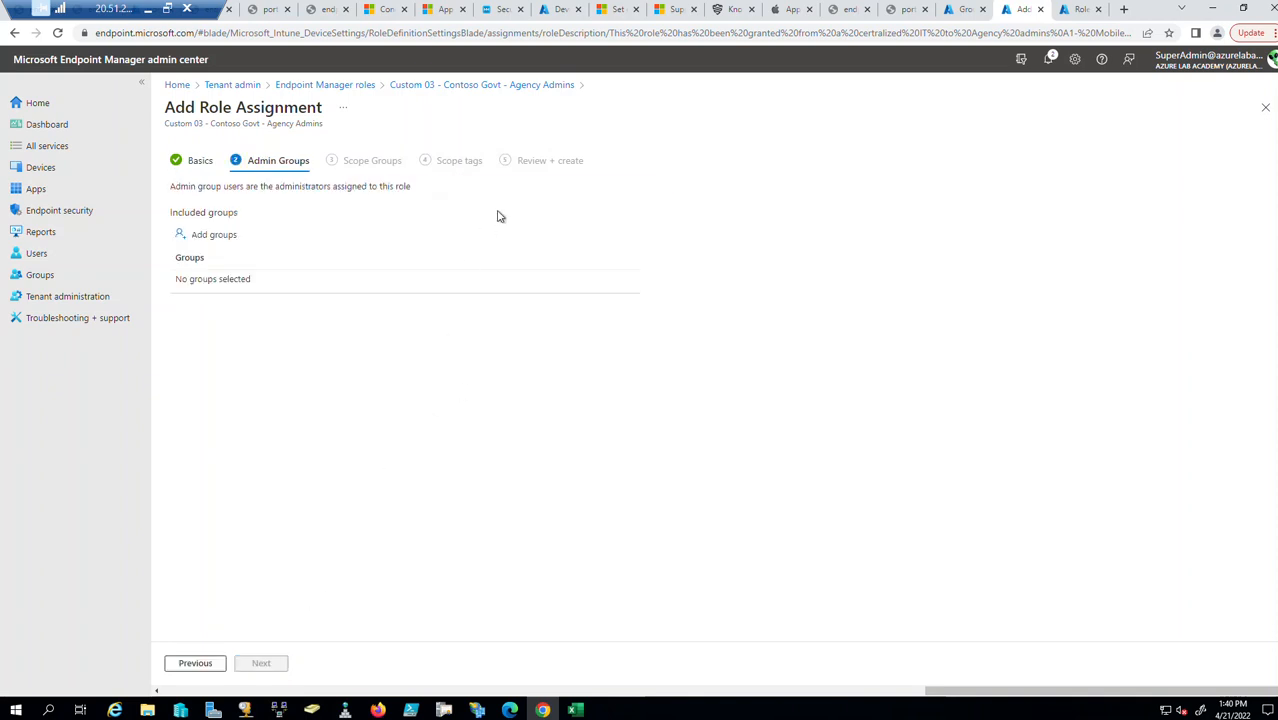
# Search 'agency' and choose Agency admins 01 as the admin group.
pyautogui.click(208, 236)
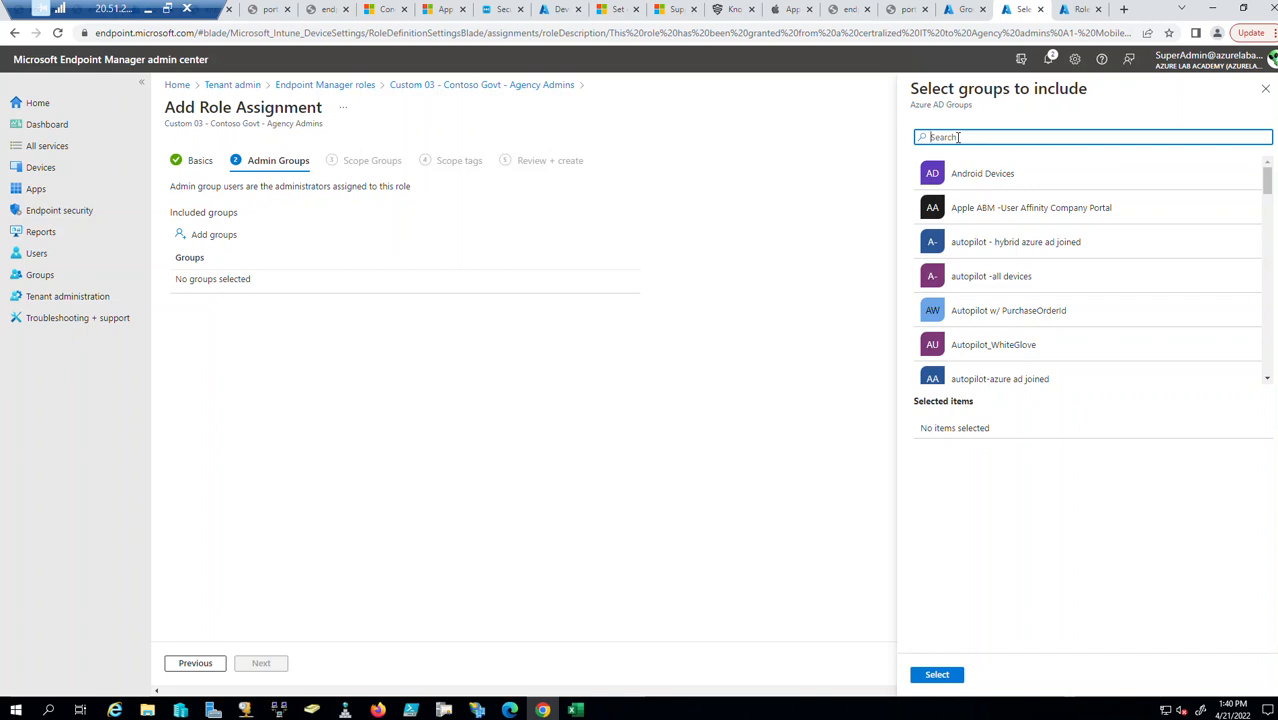
pyautogui.write('agency')
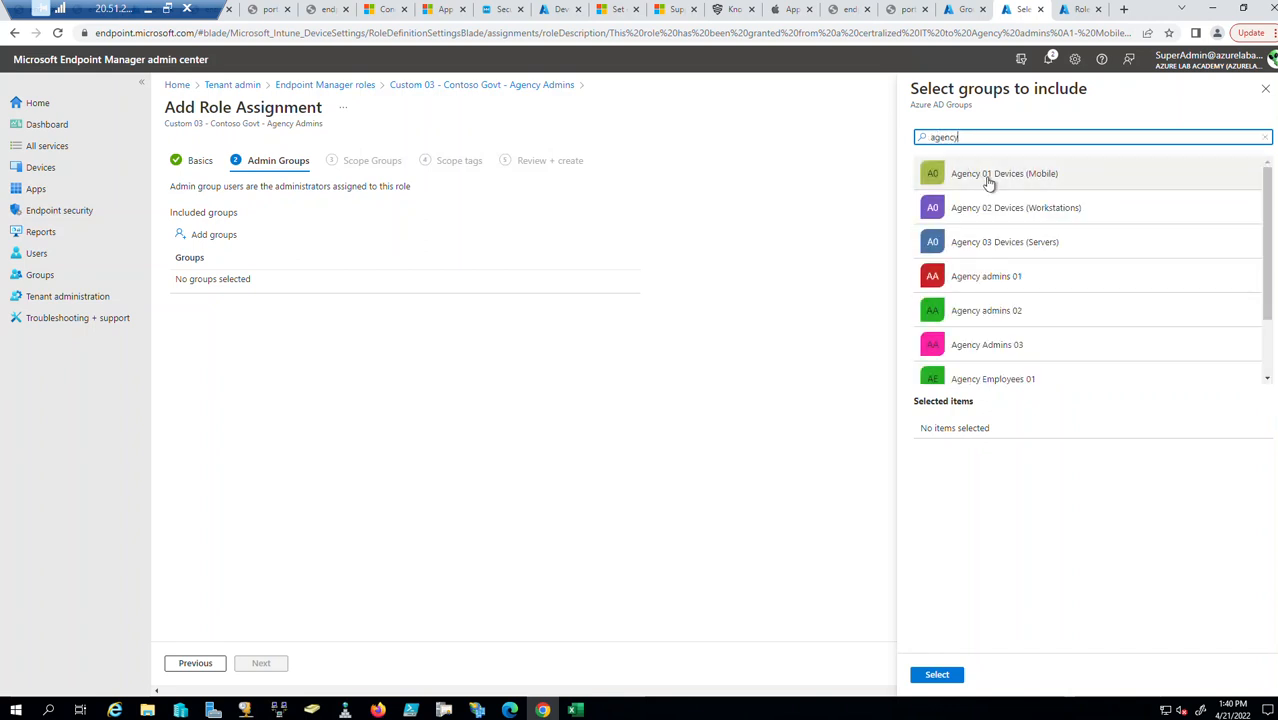
pyautogui.click(1030, 278)
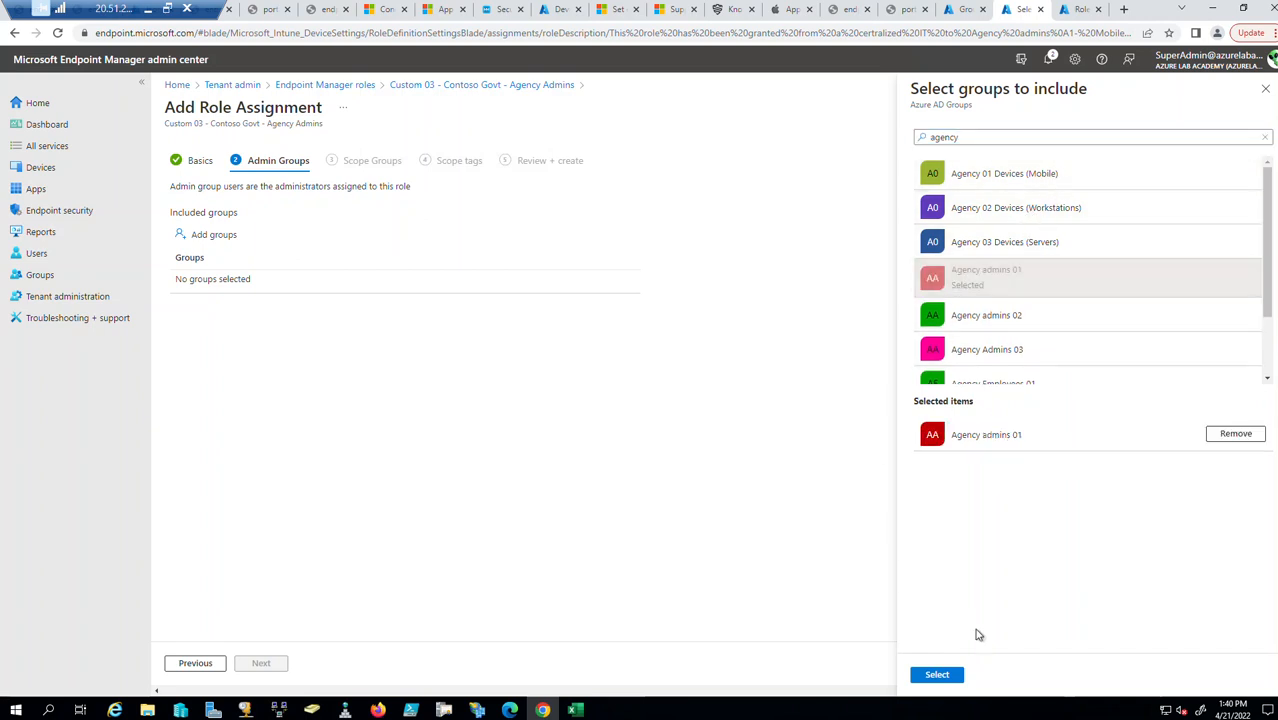
pyautogui.click(937, 674)
# Set Agency Employees 01 as the scope group, then recheck the Admin and Scope Groups tabs.
pyautogui.click(262, 667)
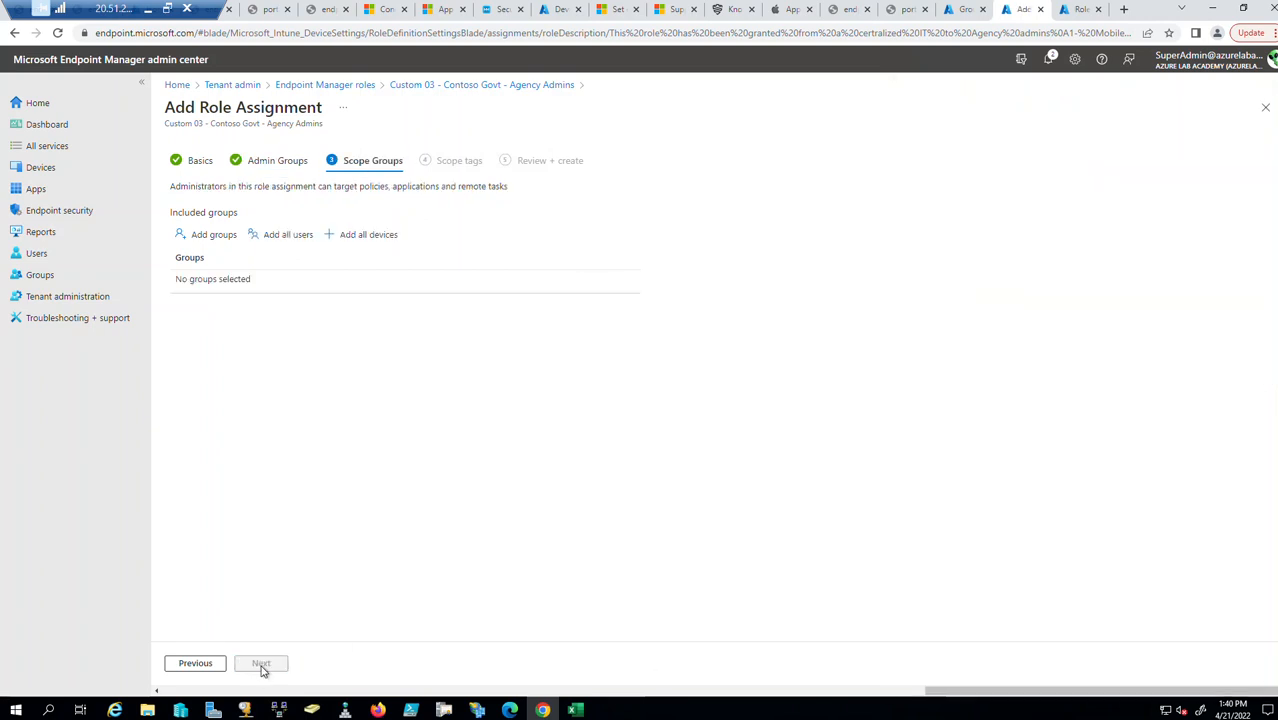
pyautogui.click(201, 238)
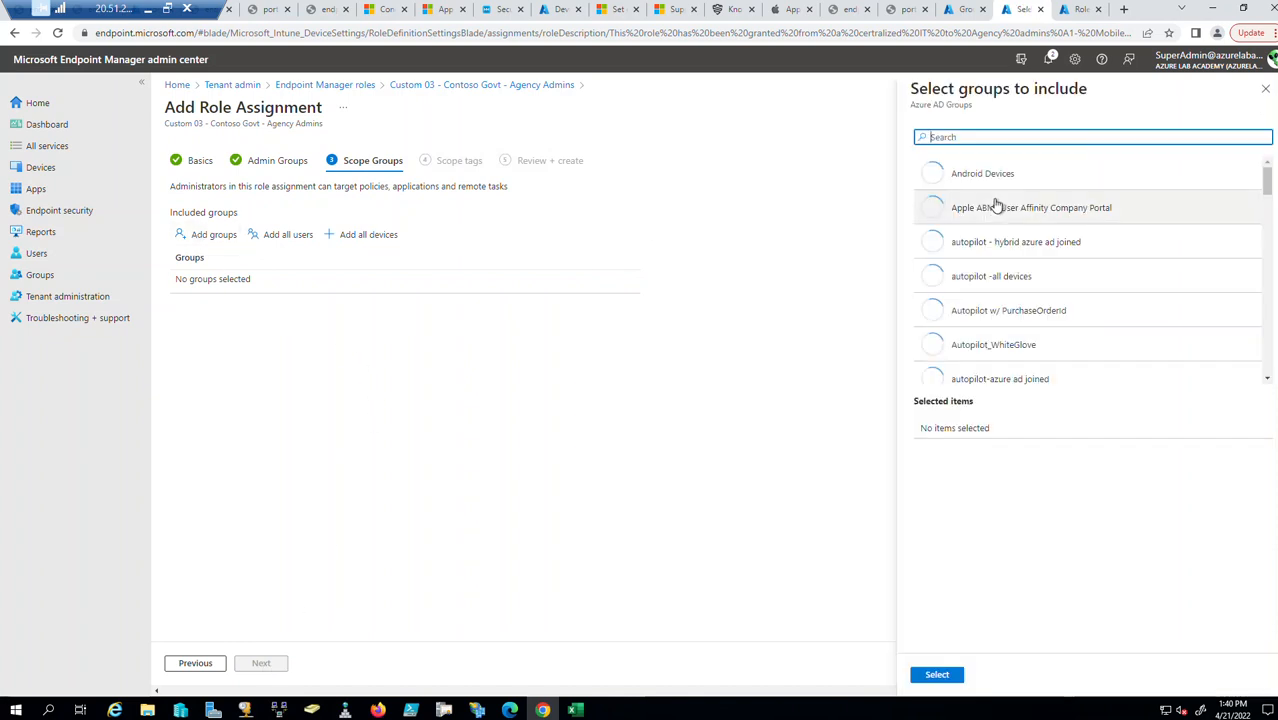
pyautogui.write('aagency')
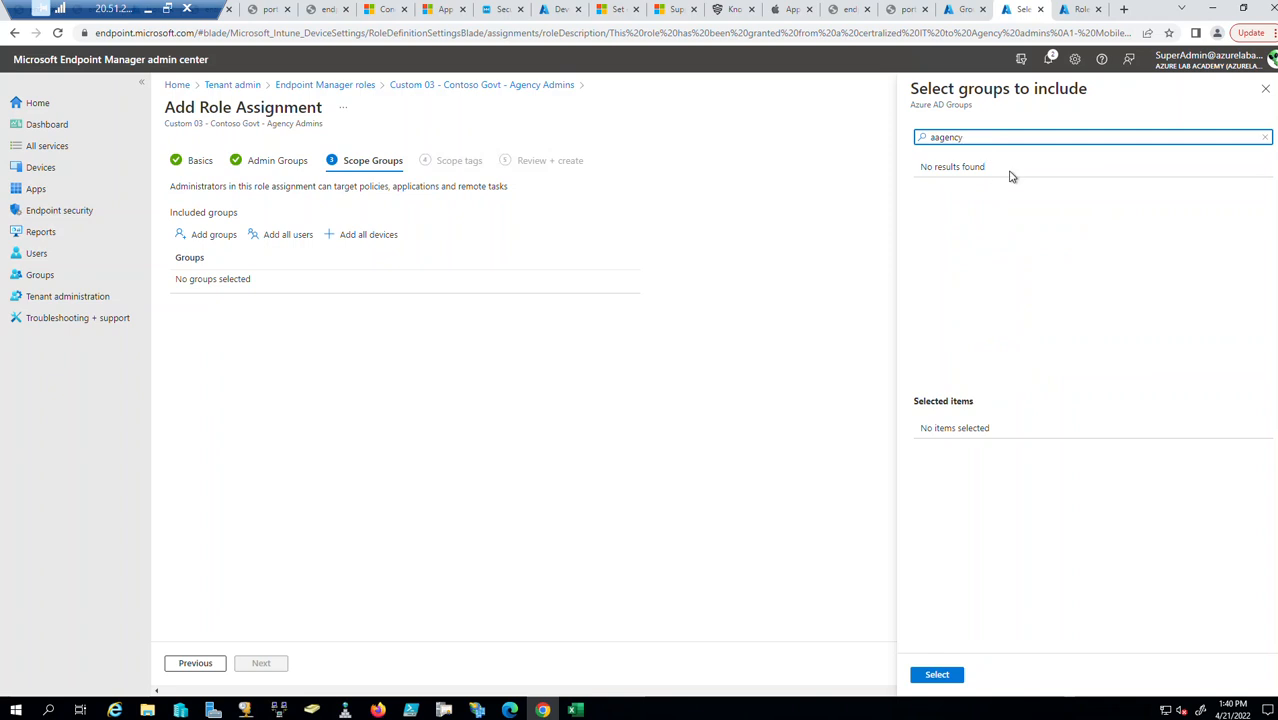
pyautogui.press('BackSpace')
pyautogui.press('BackSpace')
pyautogui.press('BackSpace')
pyautogui.write('genecy')
pyautogui.press('BackSpace')
pyautogui.press('BackSpace')
pyautogui.press('BackSpace')
pyautogui.press('BackSpace')
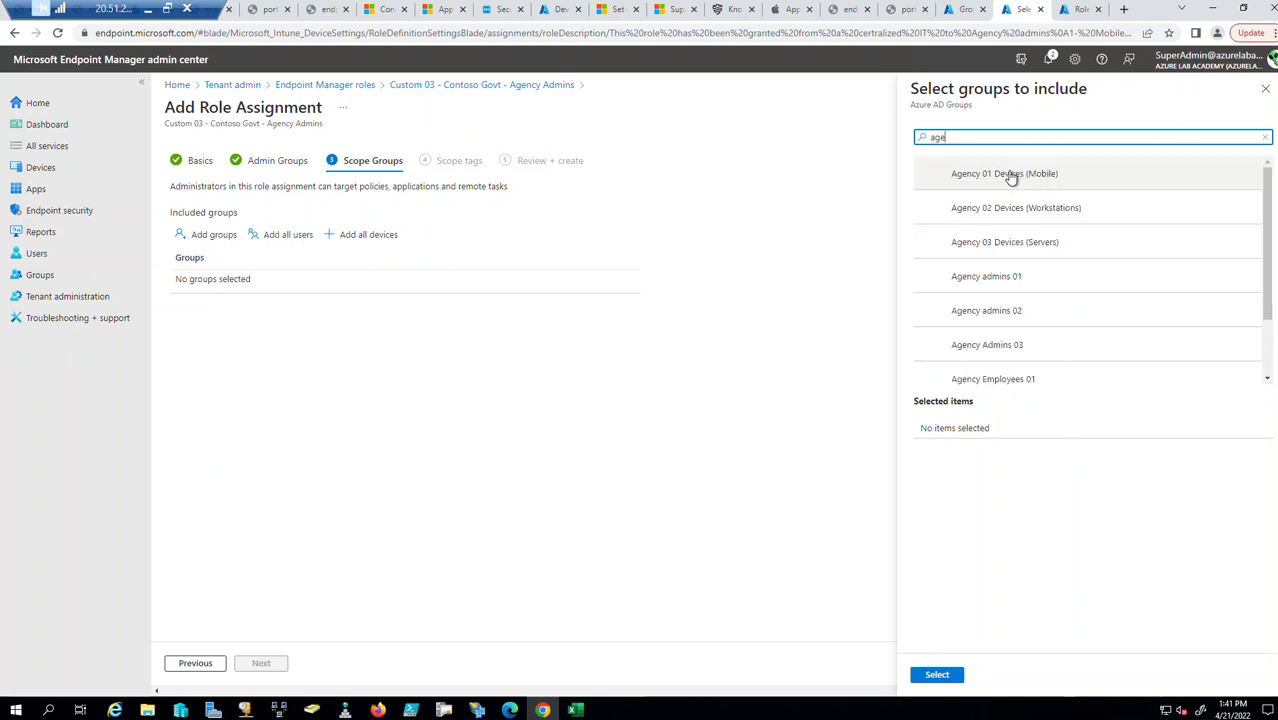
pyautogui.write('ncy')
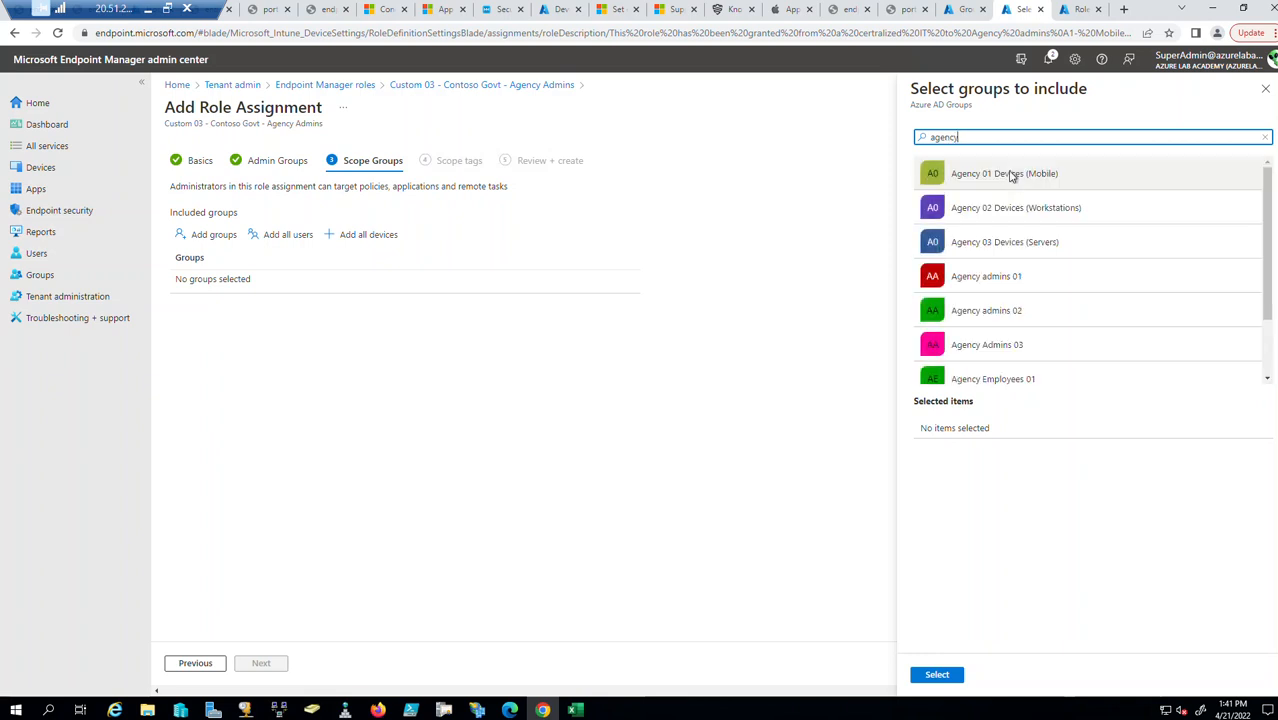
pyautogui.scroll(-1, 1067, 354)
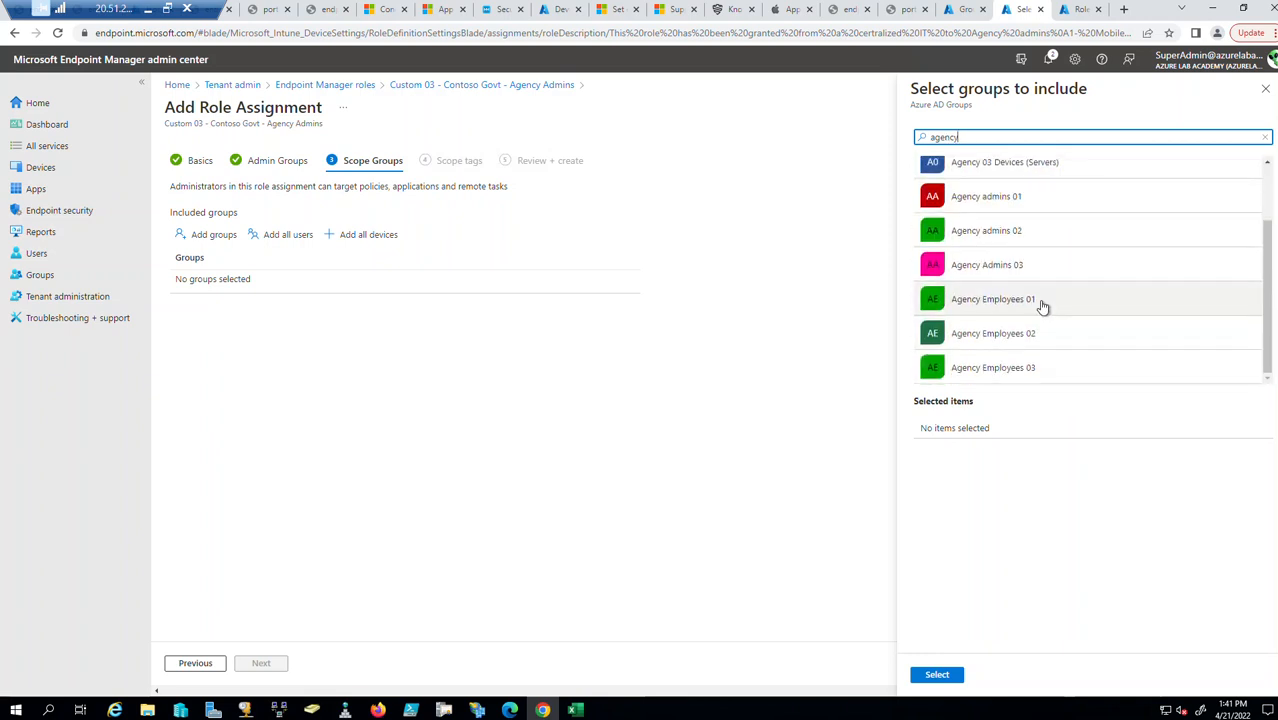
pyautogui.click(1044, 303)
pyautogui.click(949, 675)
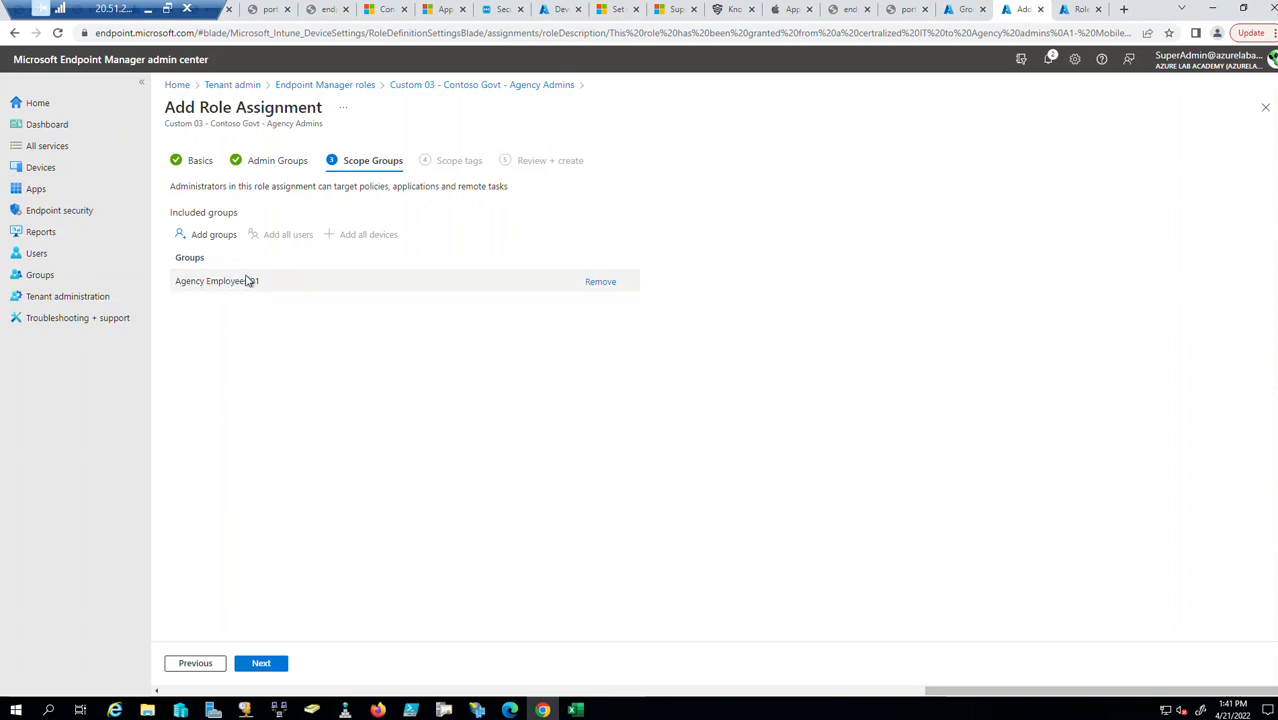
pyautogui.click(282, 163)
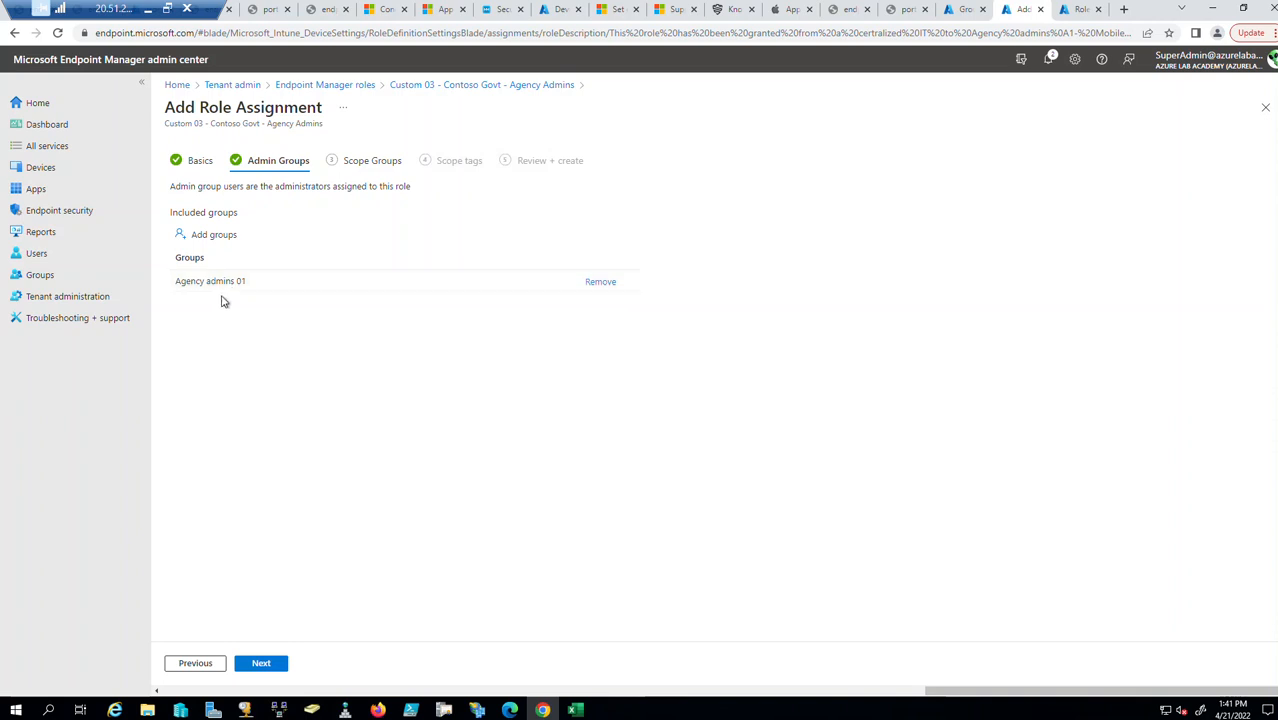
pyautogui.click(383, 164)
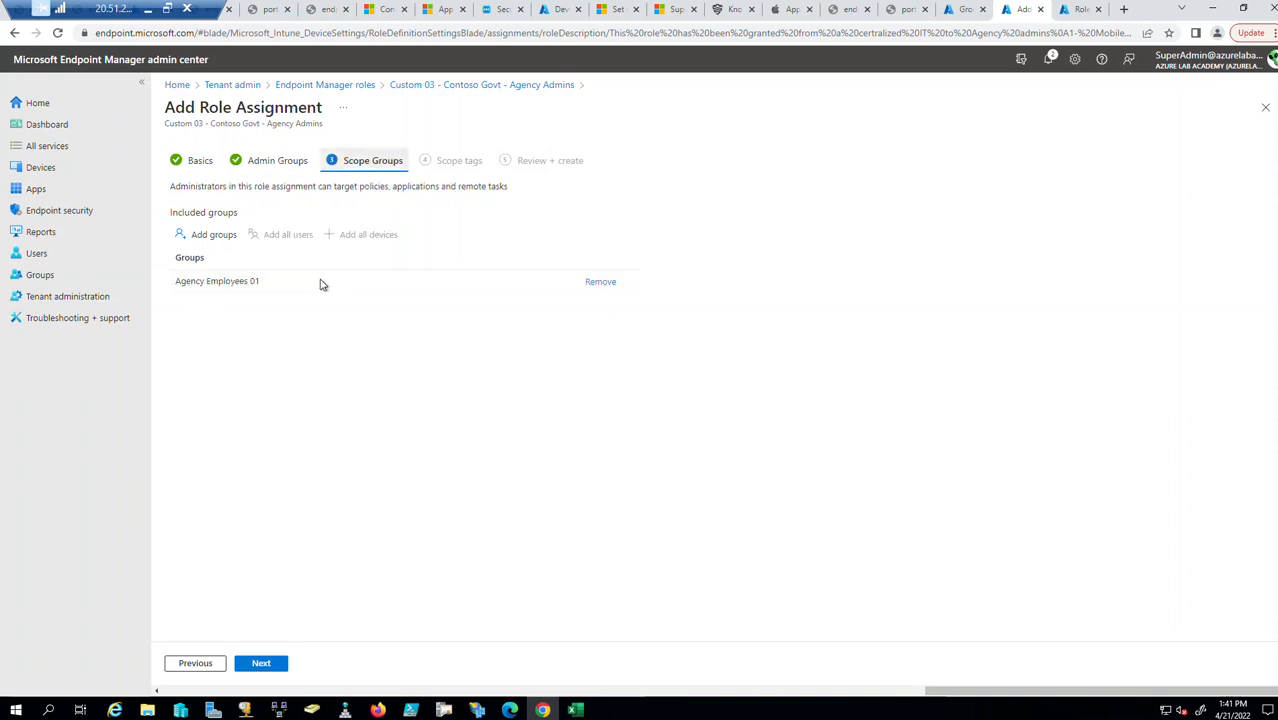
# Advance to Scope tags and add the Agency 01 - Mobile tag.
pyautogui.click(262, 667)
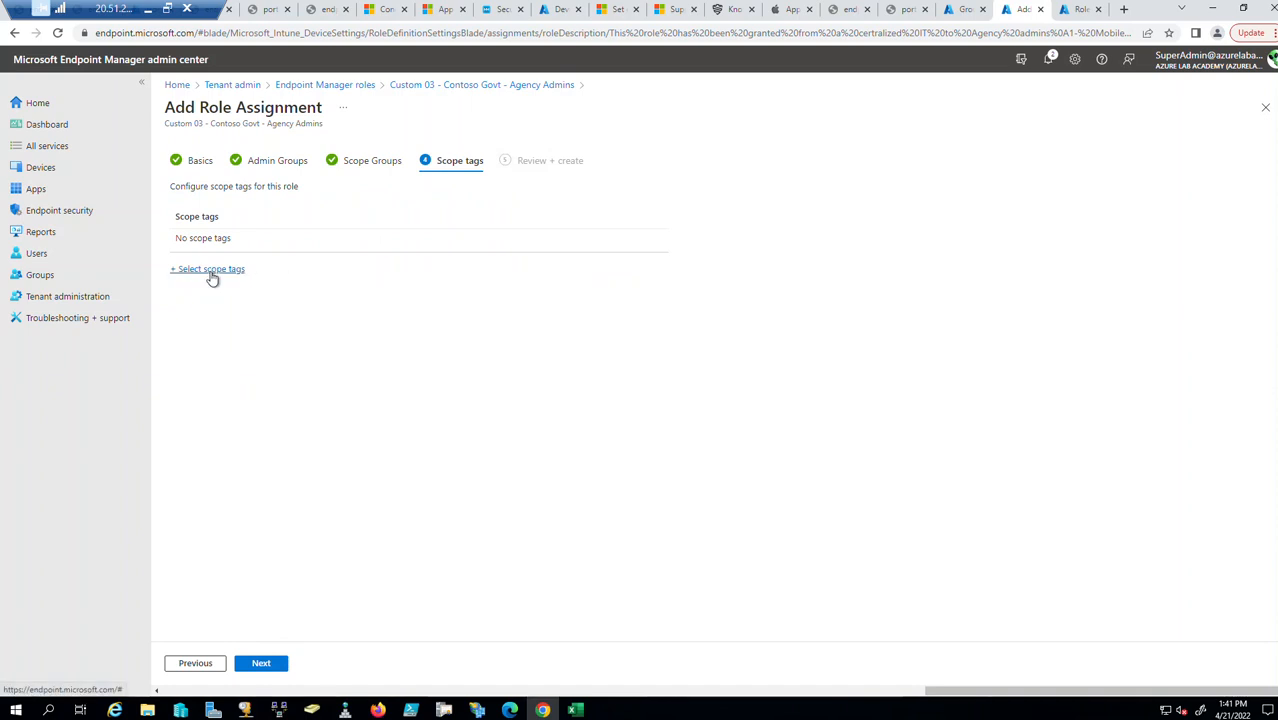
pyautogui.click(210, 271)
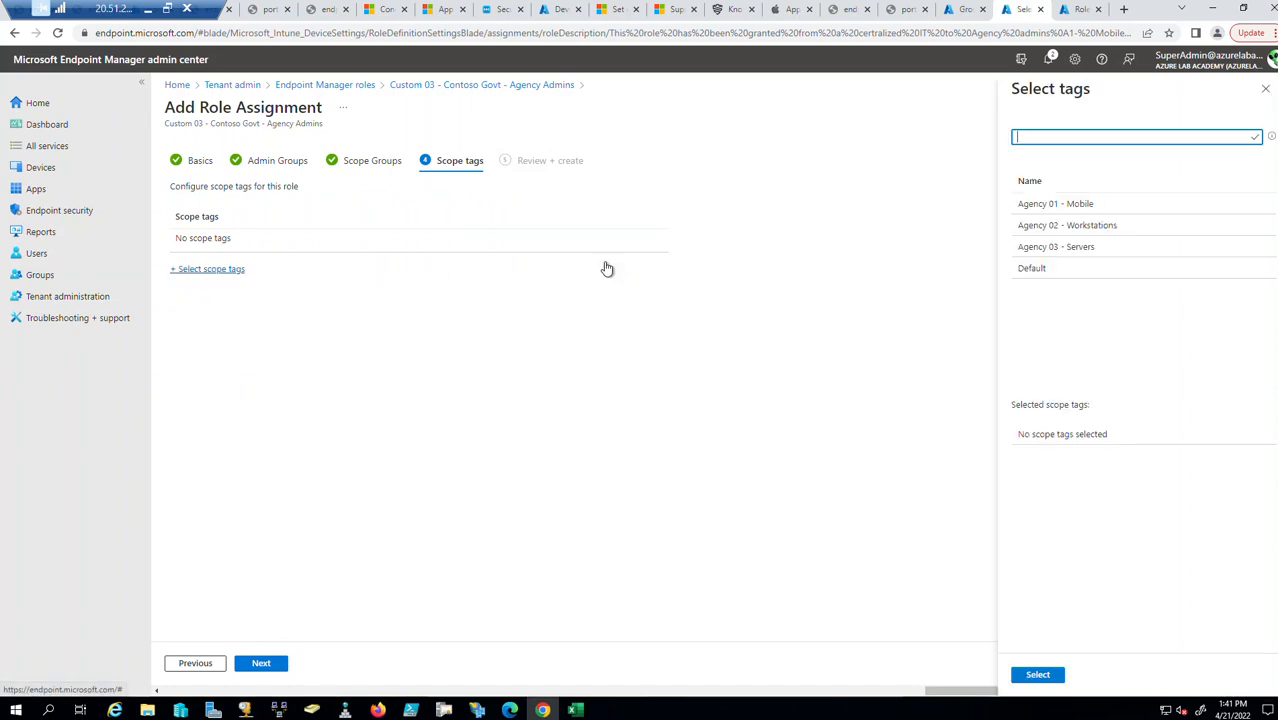
pyautogui.click(1096, 206)
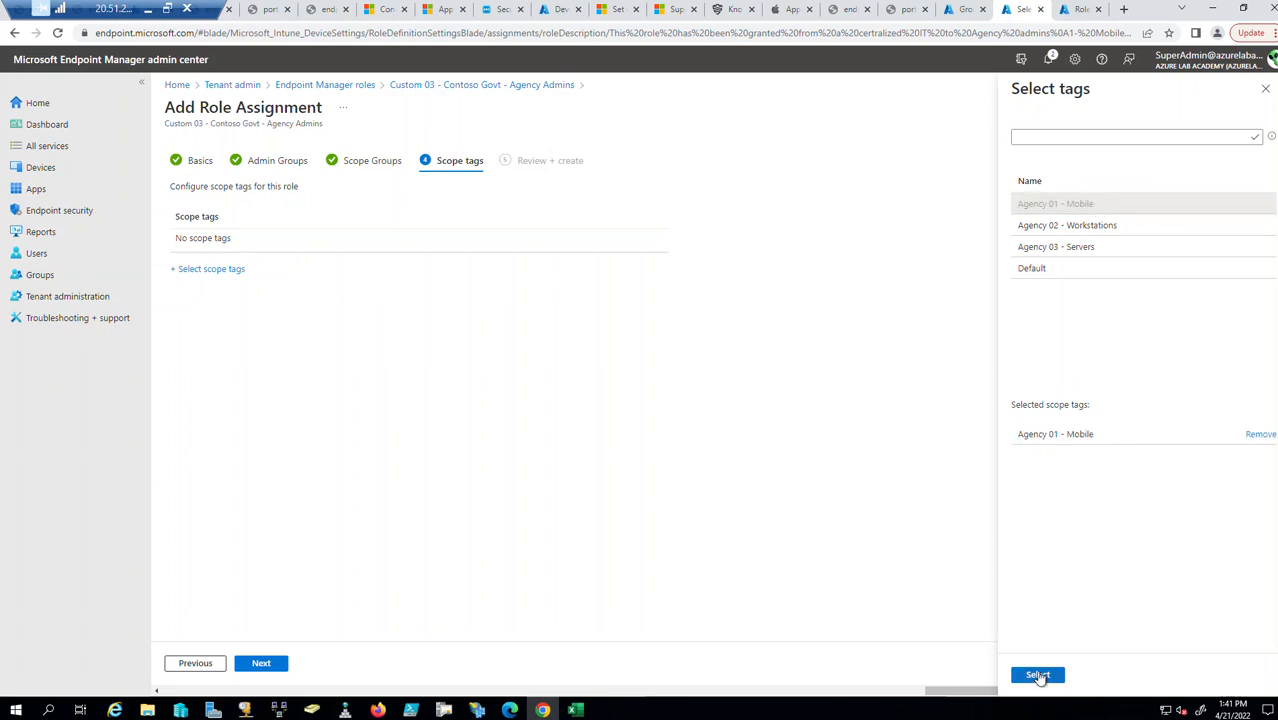
pyautogui.click(1038, 674)
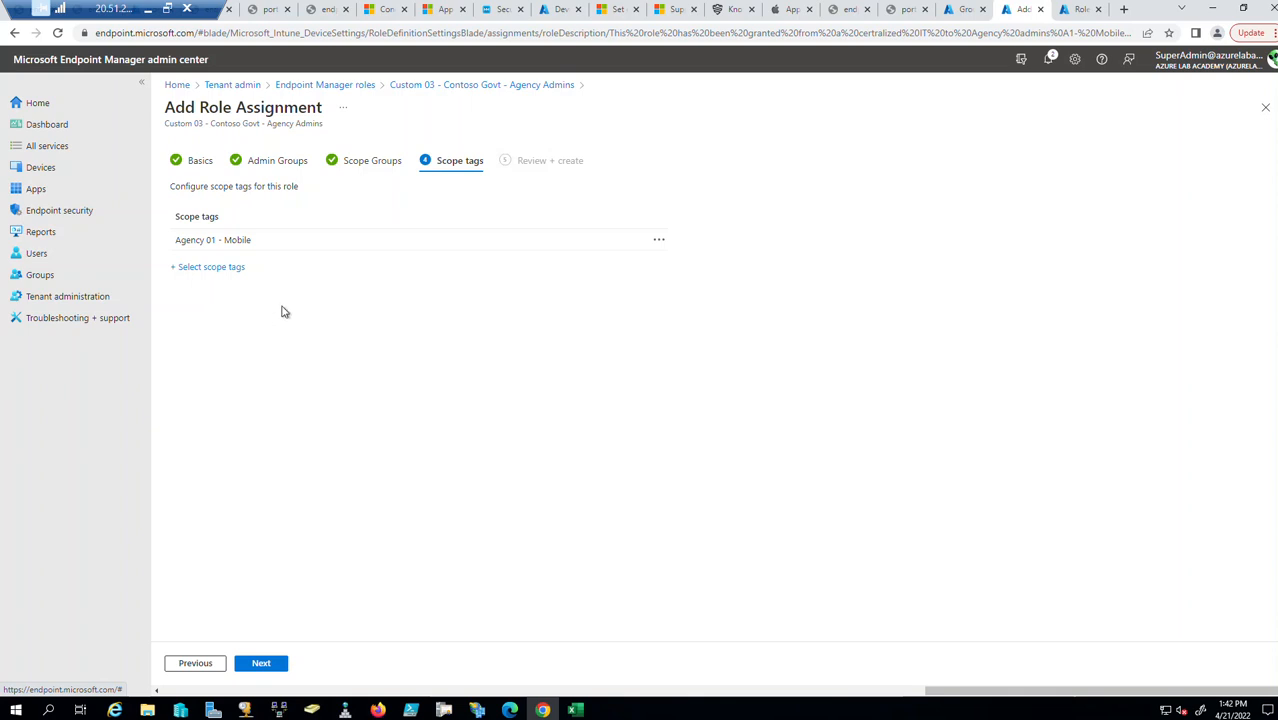
pyautogui.click(277, 162)
pyautogui.click(448, 165)
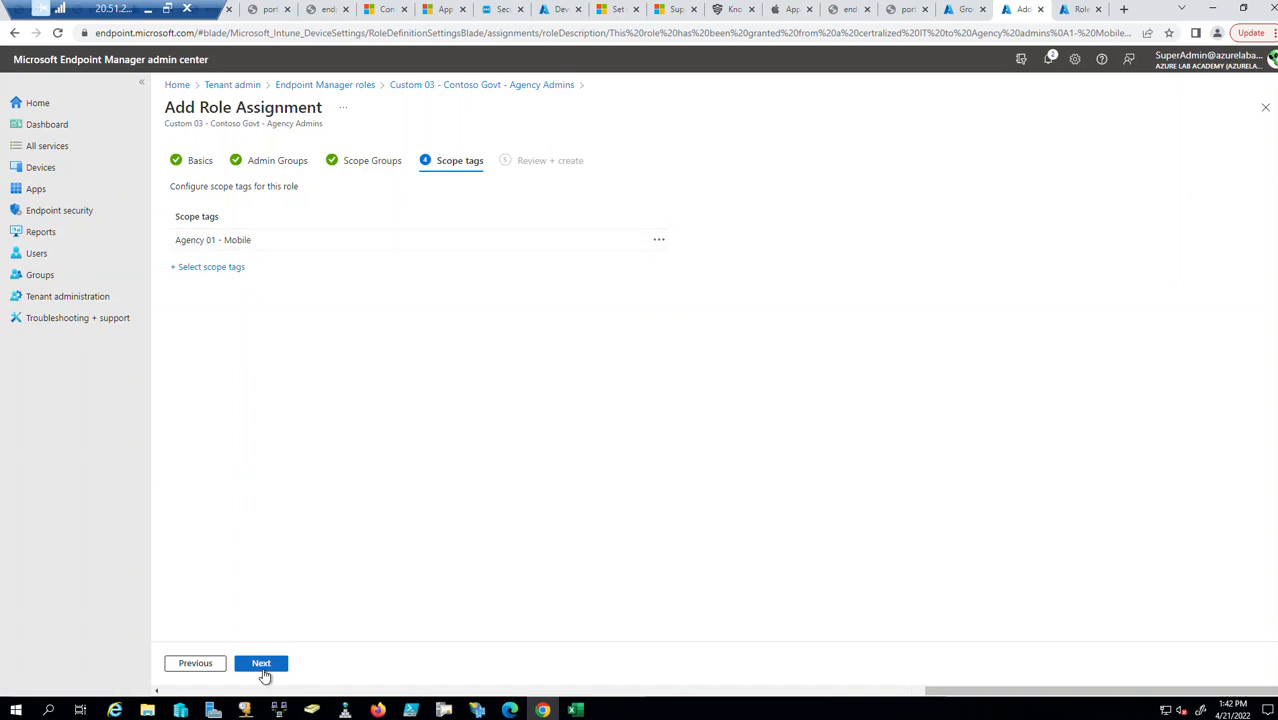
# Discard the unfinished assignment and reopen the Custom 03 role's properties and assignments.
pyautogui.click(1265, 107)
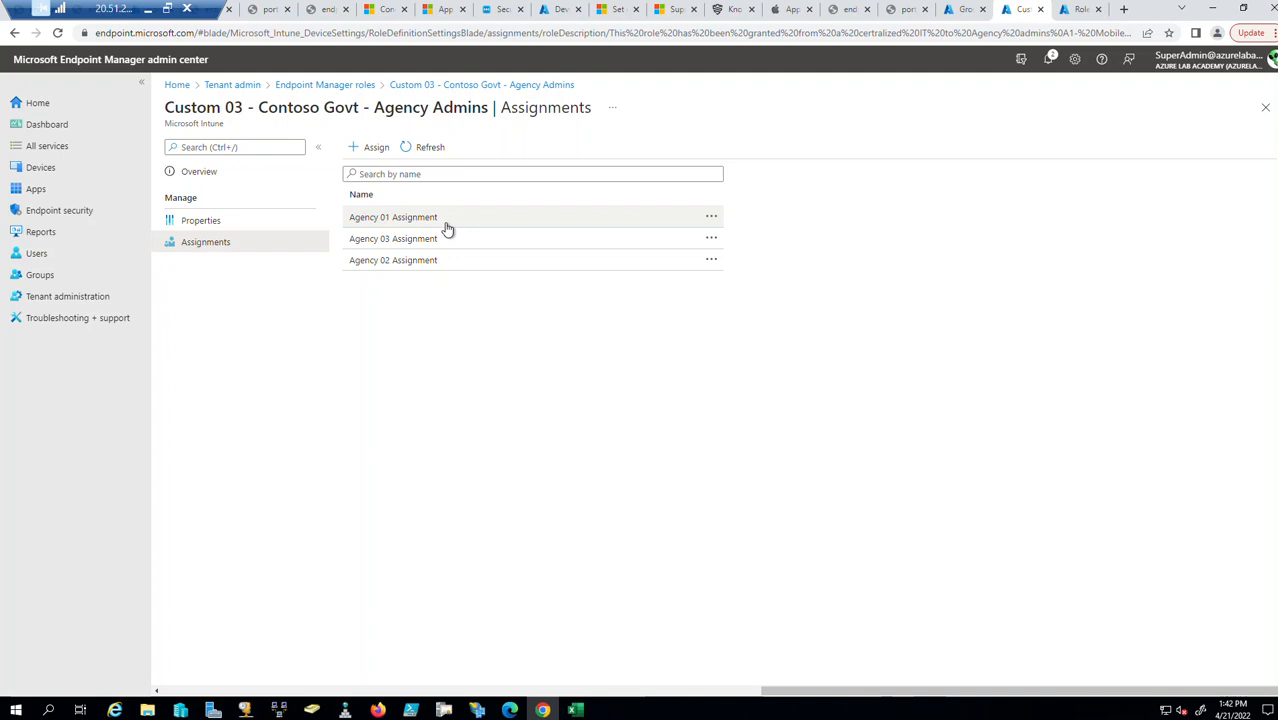
pyautogui.click(1265, 107)
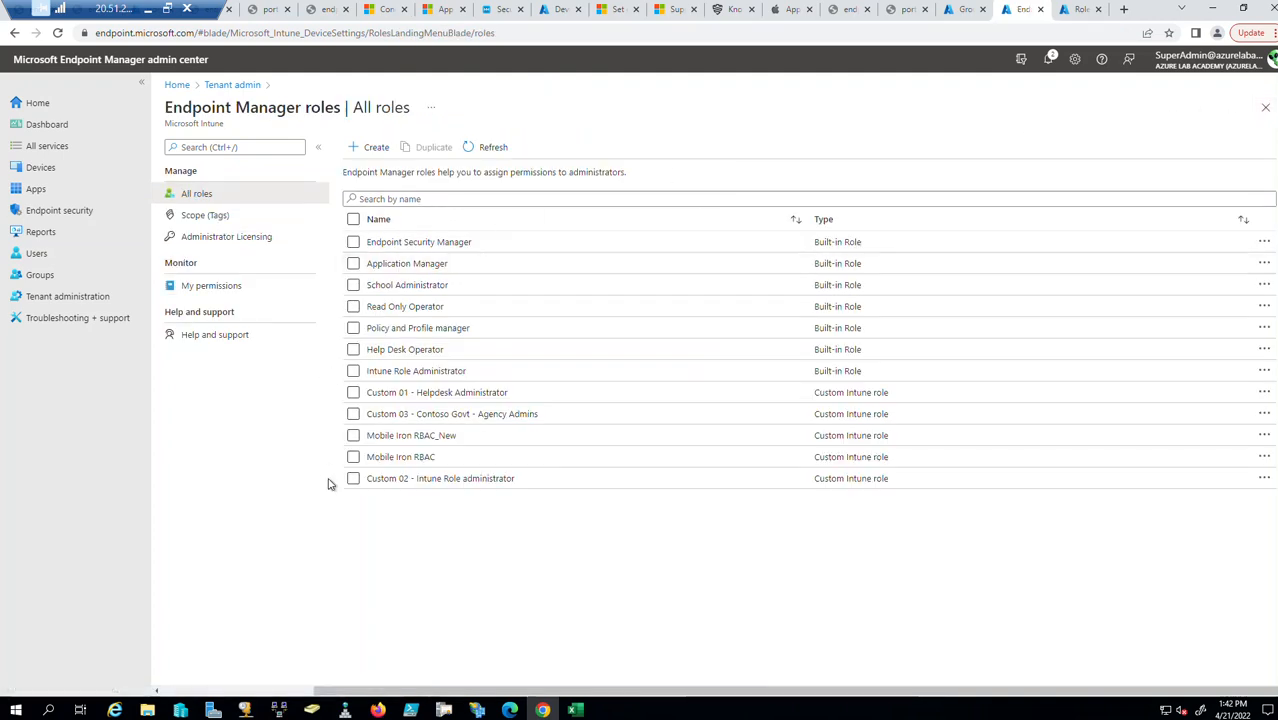
pyautogui.click(416, 414)
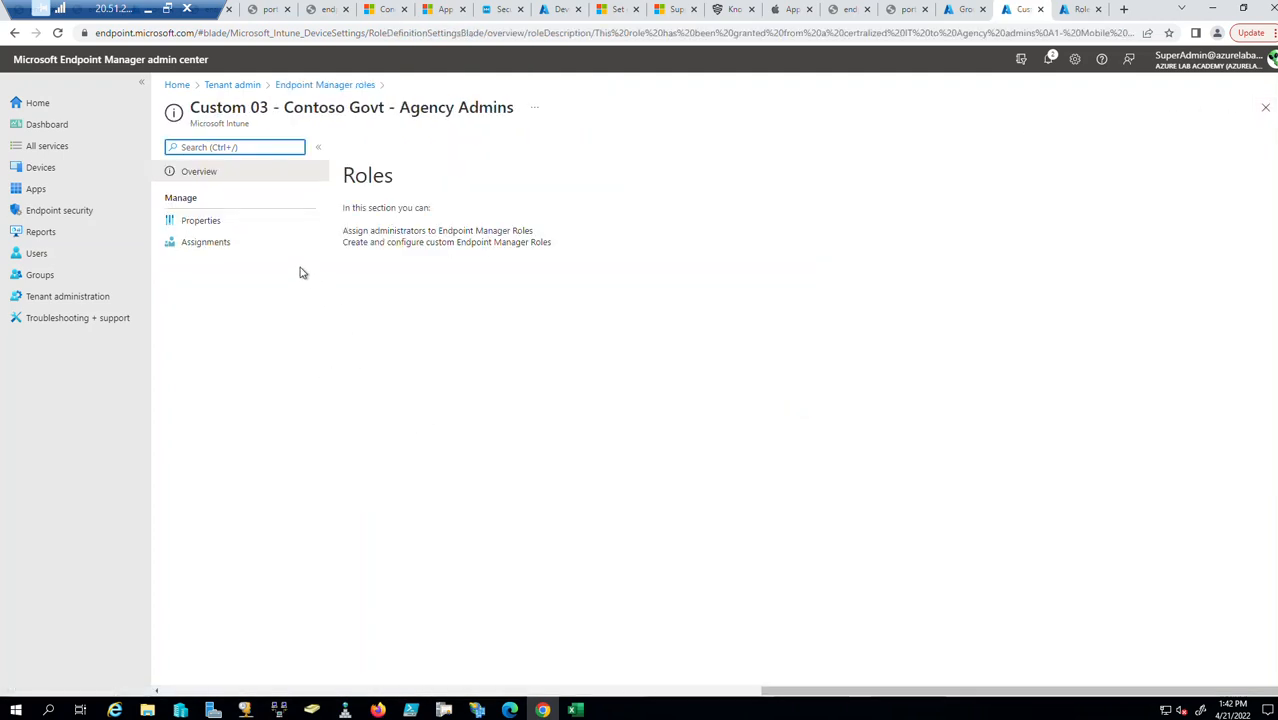
pyautogui.click(208, 224)
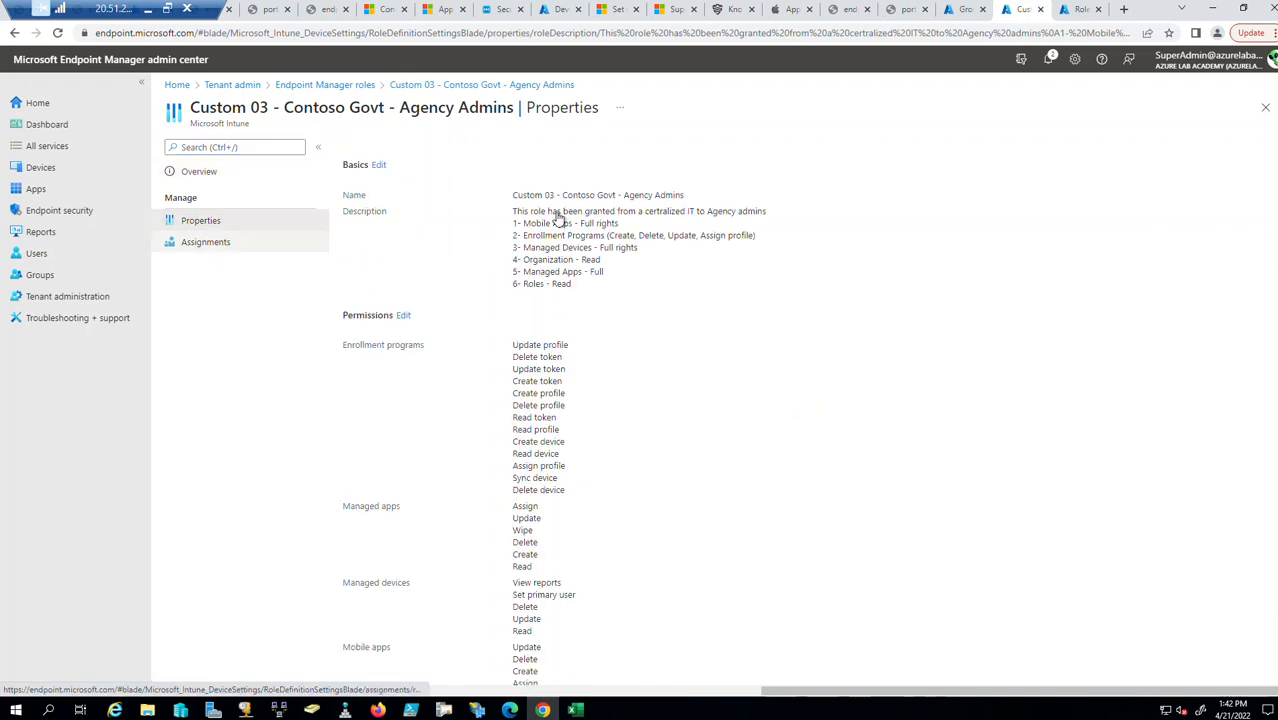
pyautogui.scroll(-2, 568, 437)
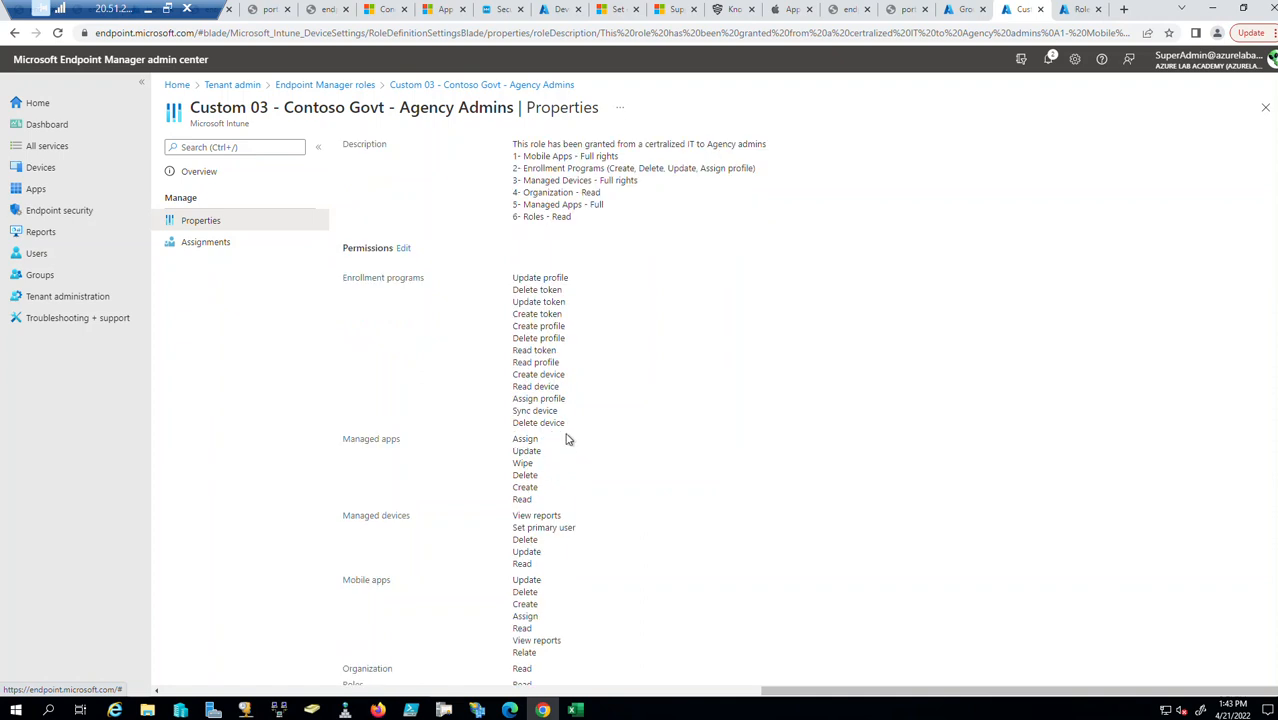
pyautogui.click(203, 249)
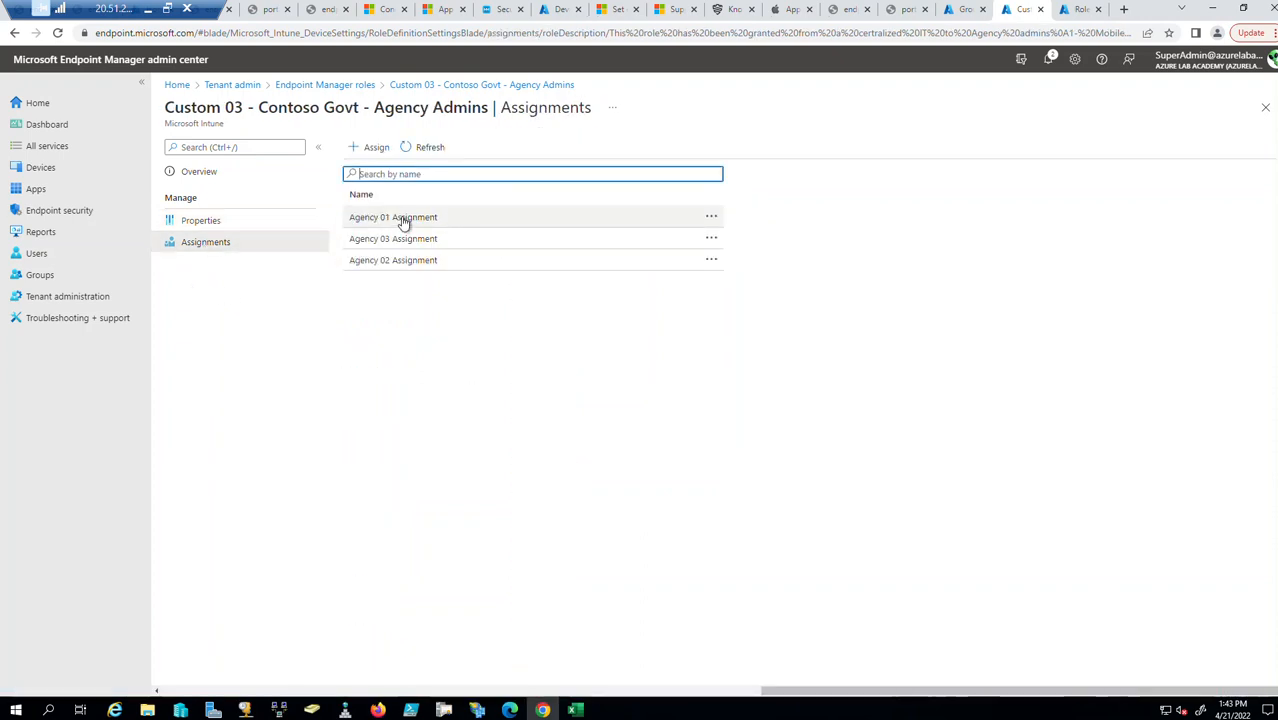
# Inspect Agency 01 Assignment's members, scope groups and scope tags without changes, then close it.
pyautogui.click(402, 218)
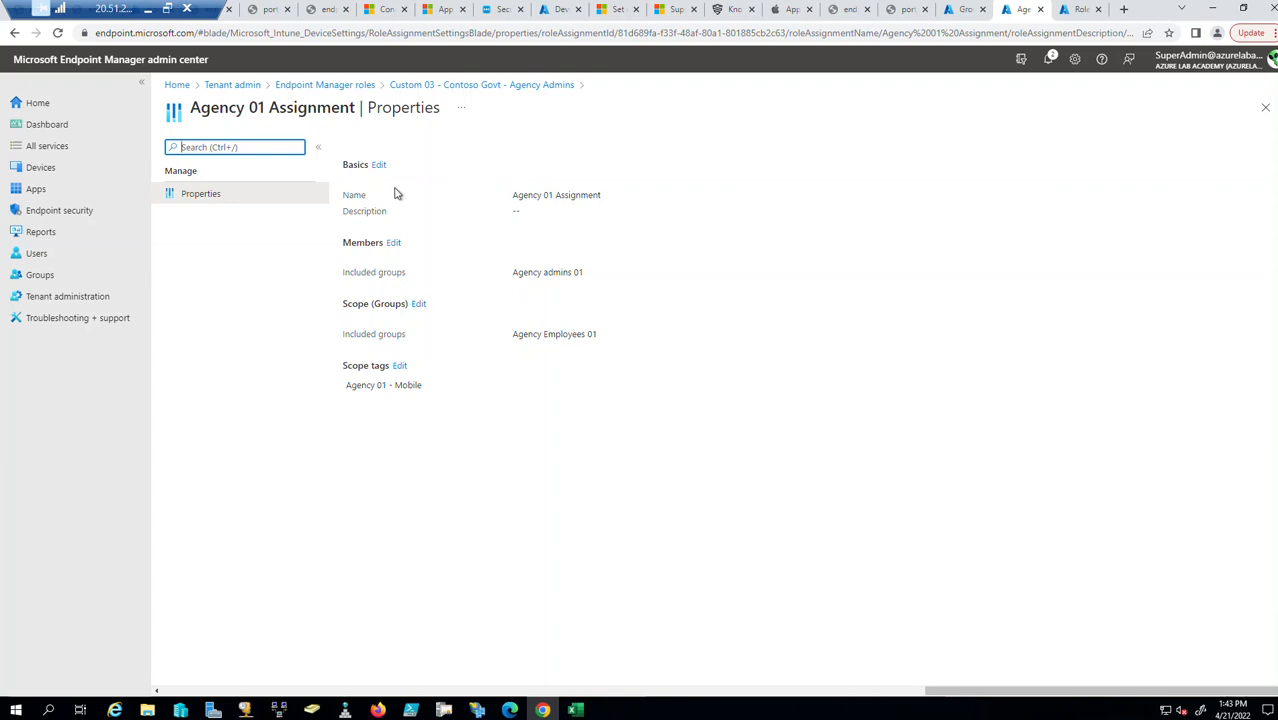
pyautogui.click(393, 245)
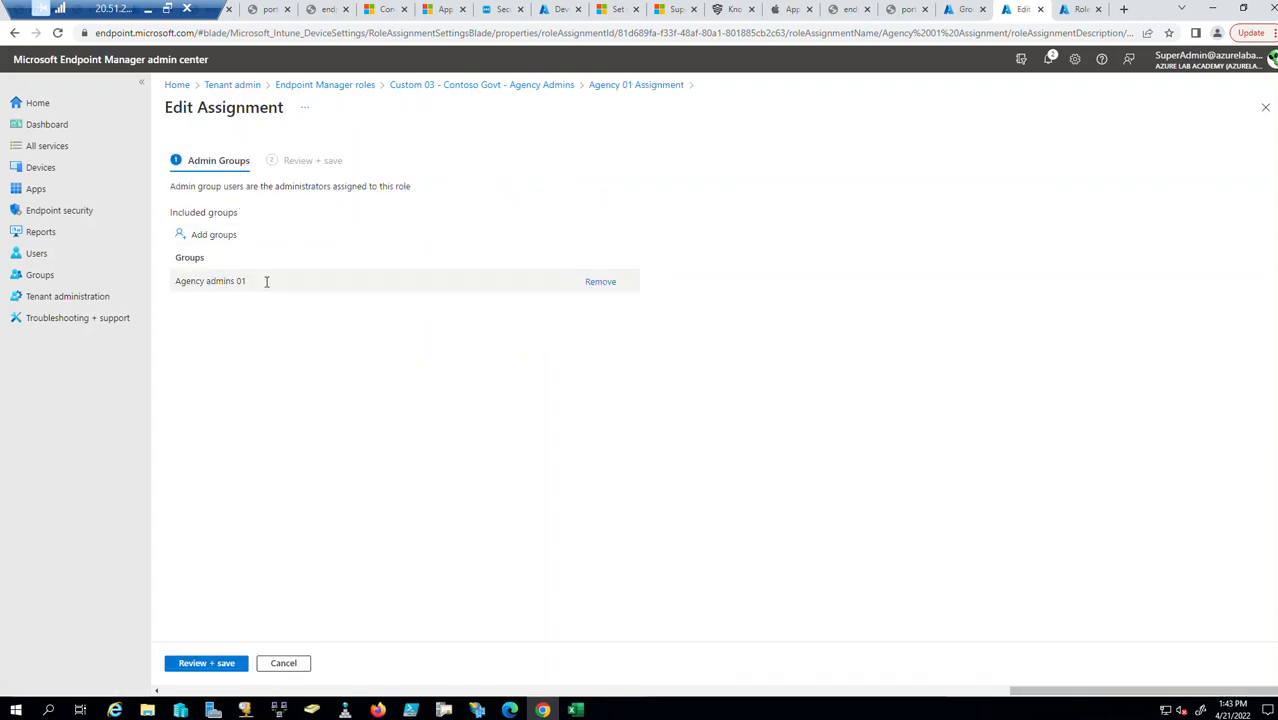
pyautogui.click(1266, 106)
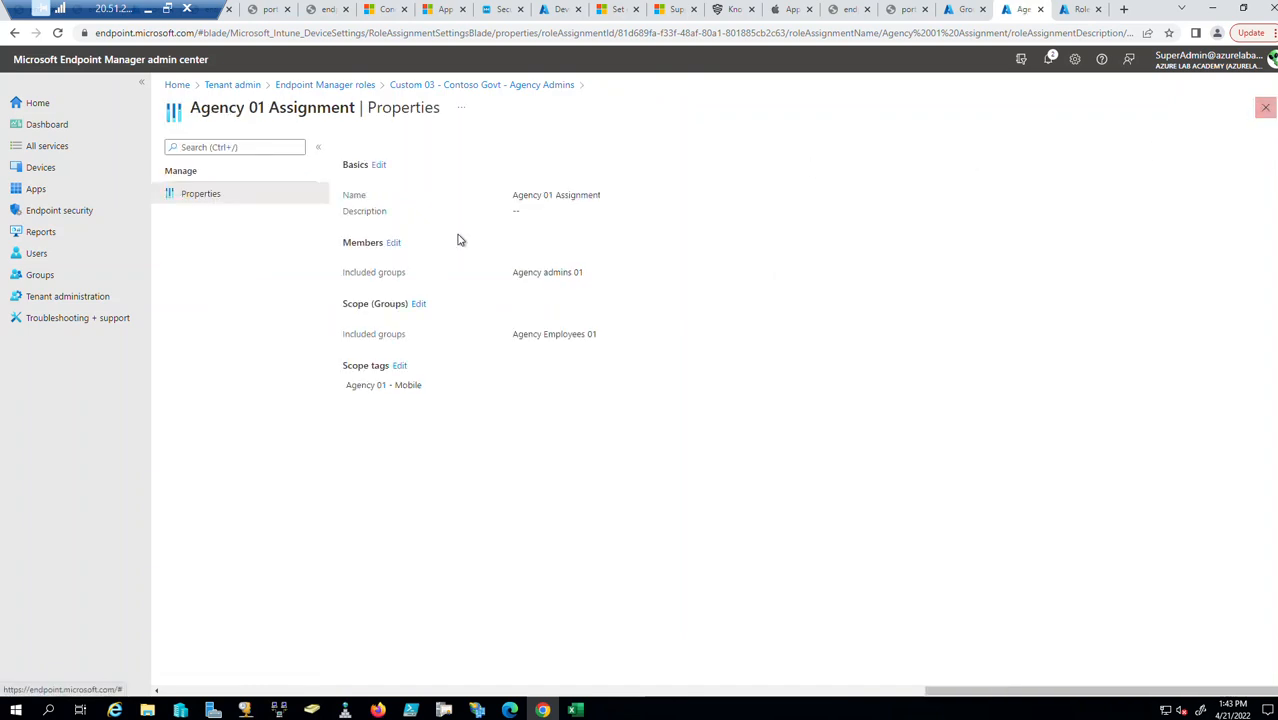
pyautogui.click(418, 305)
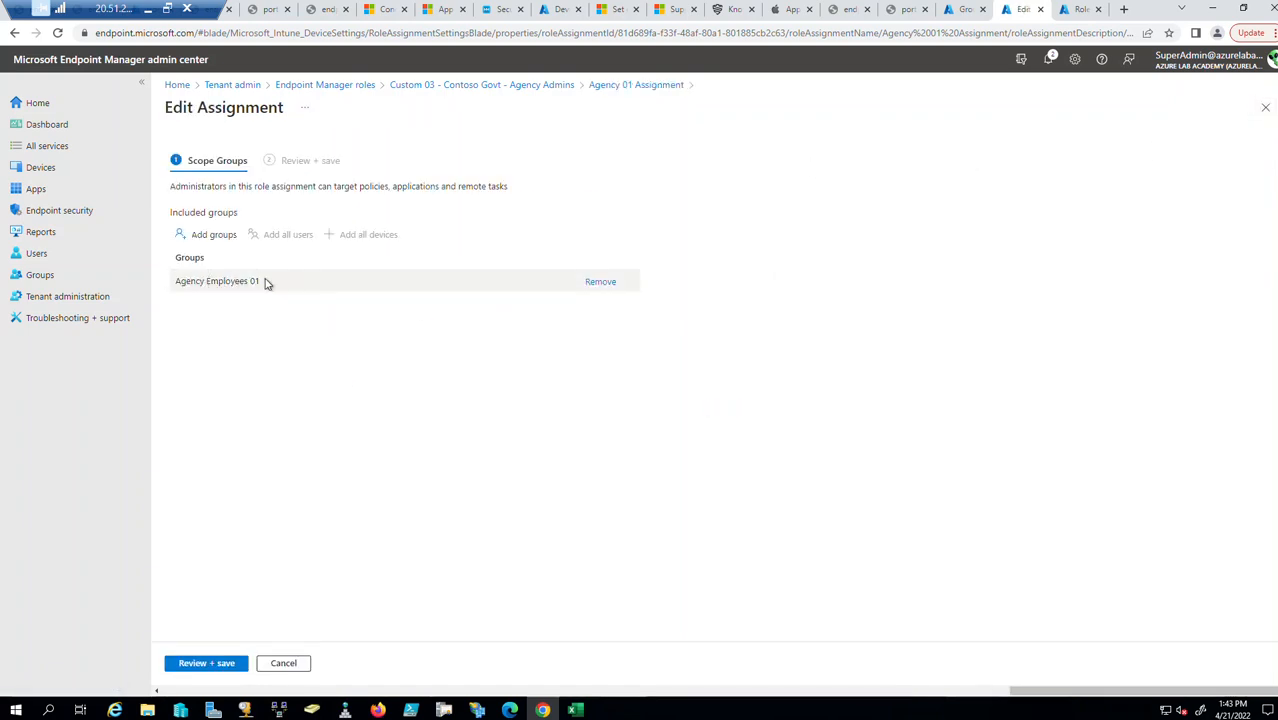
pyautogui.click(1265, 107)
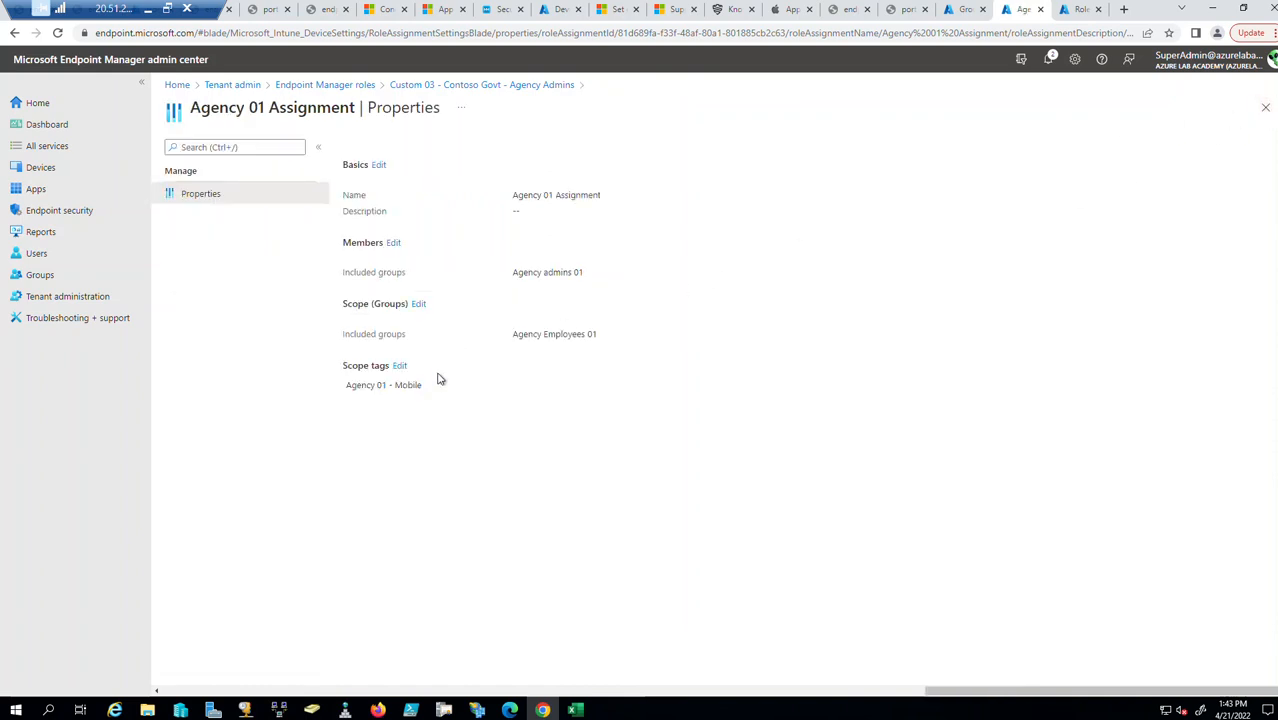
pyautogui.click(400, 366)
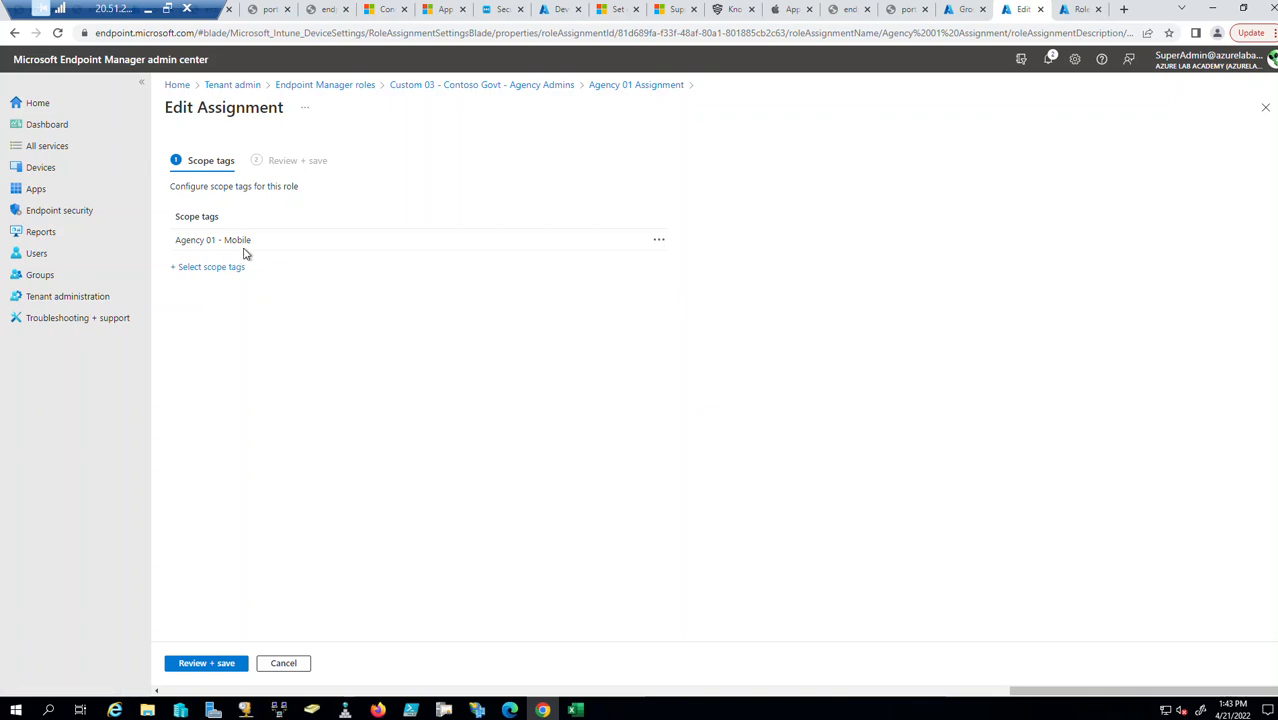
pyautogui.click(1265, 107)
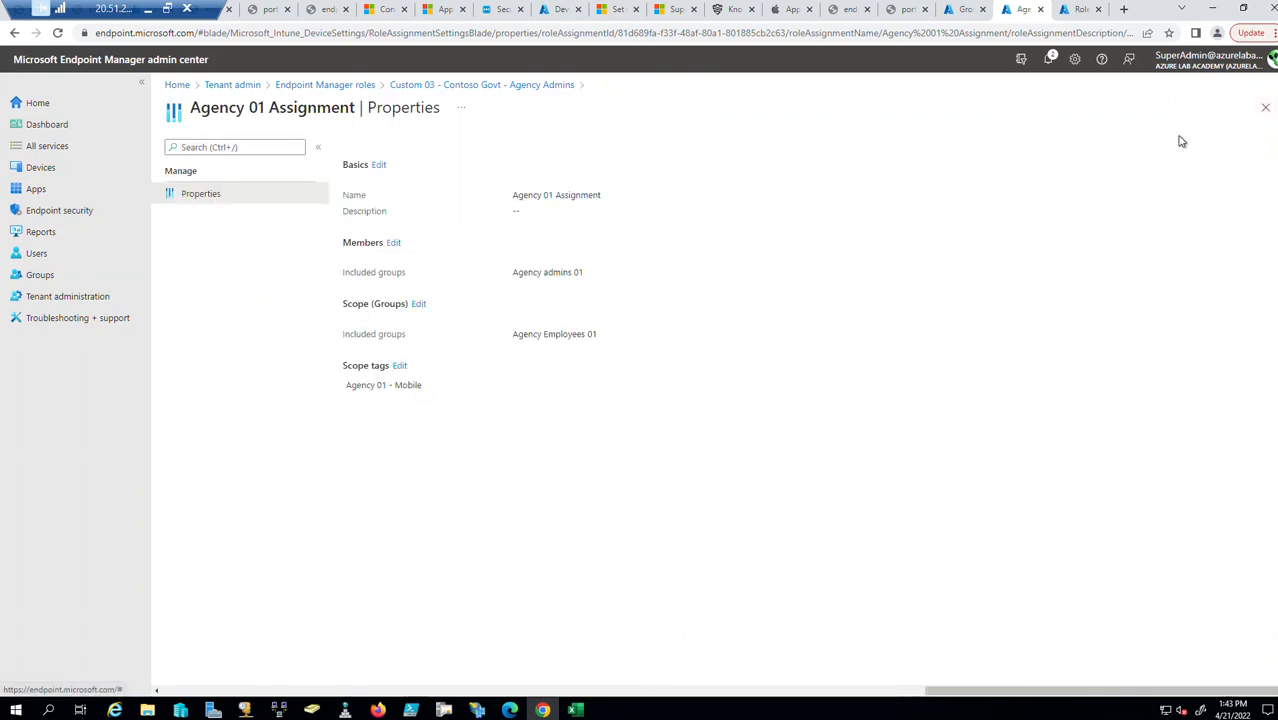
pyautogui.click(1265, 108)
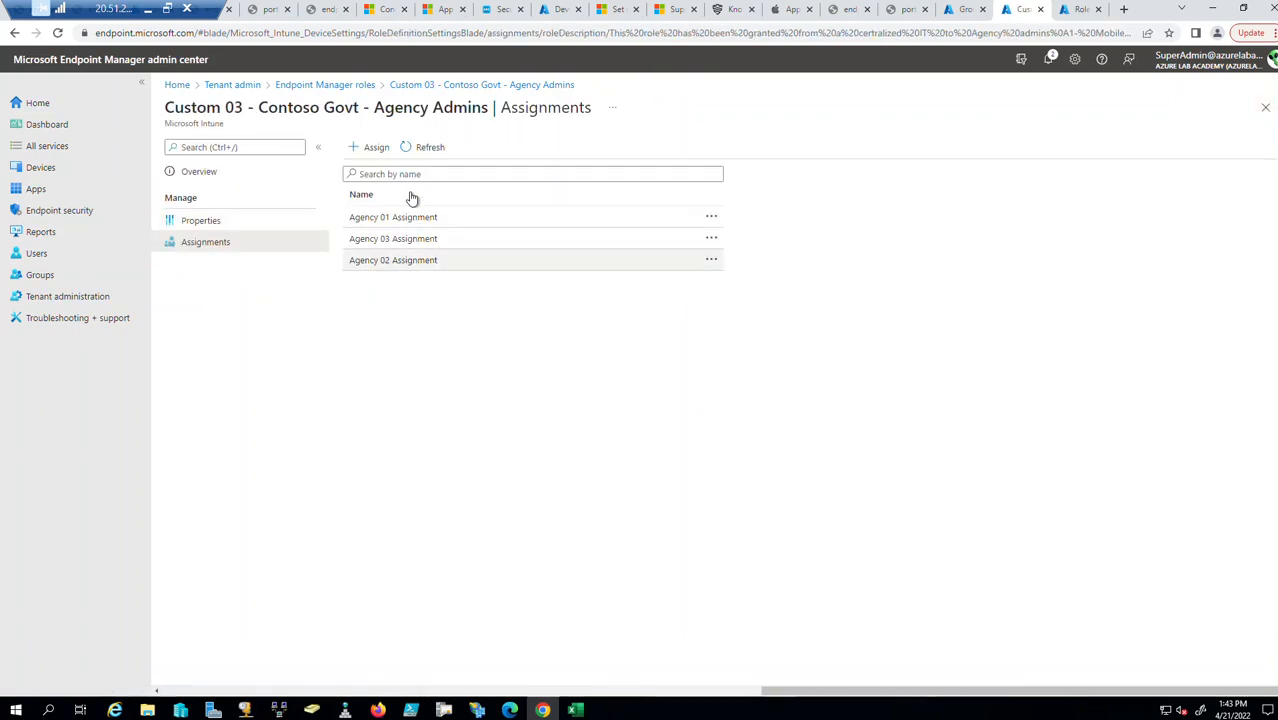
# Review the Agency 02 assignment: Agency admins 02 members scoped to Agency Employees 02.
pyautogui.click(414, 260)
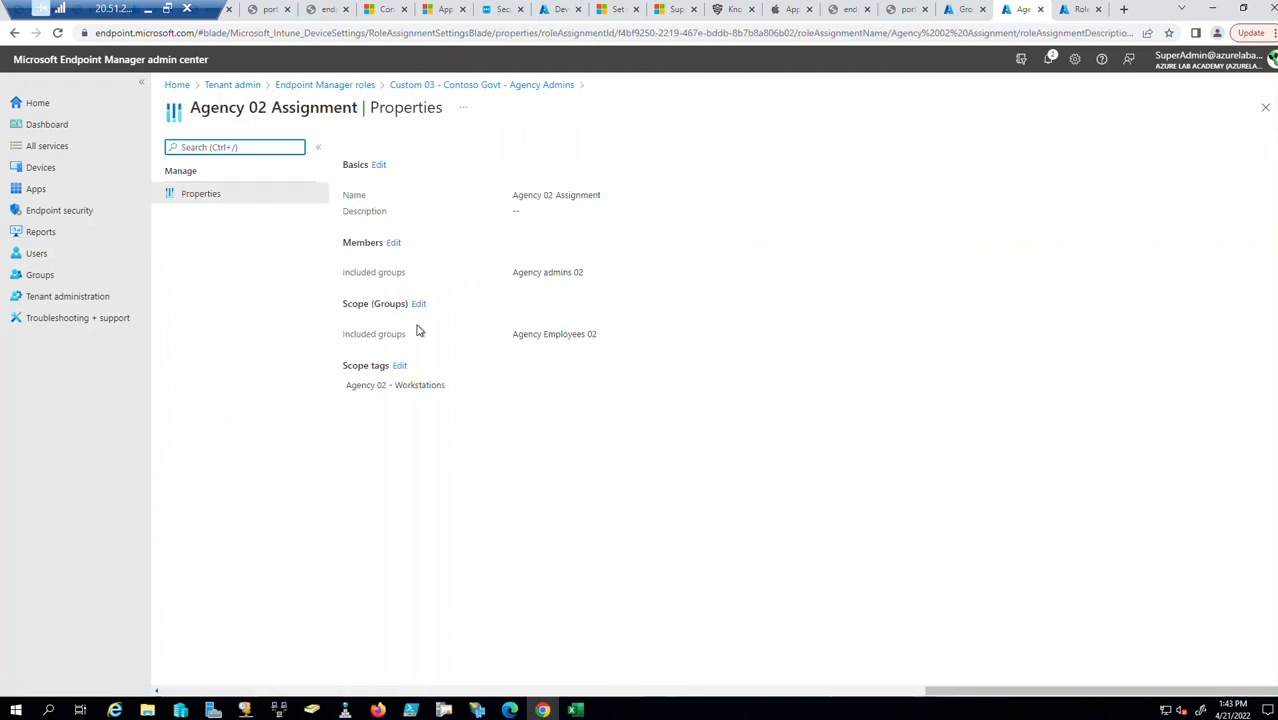
pyautogui.moveTo(600, 281); pyautogui.dragTo(491, 276)
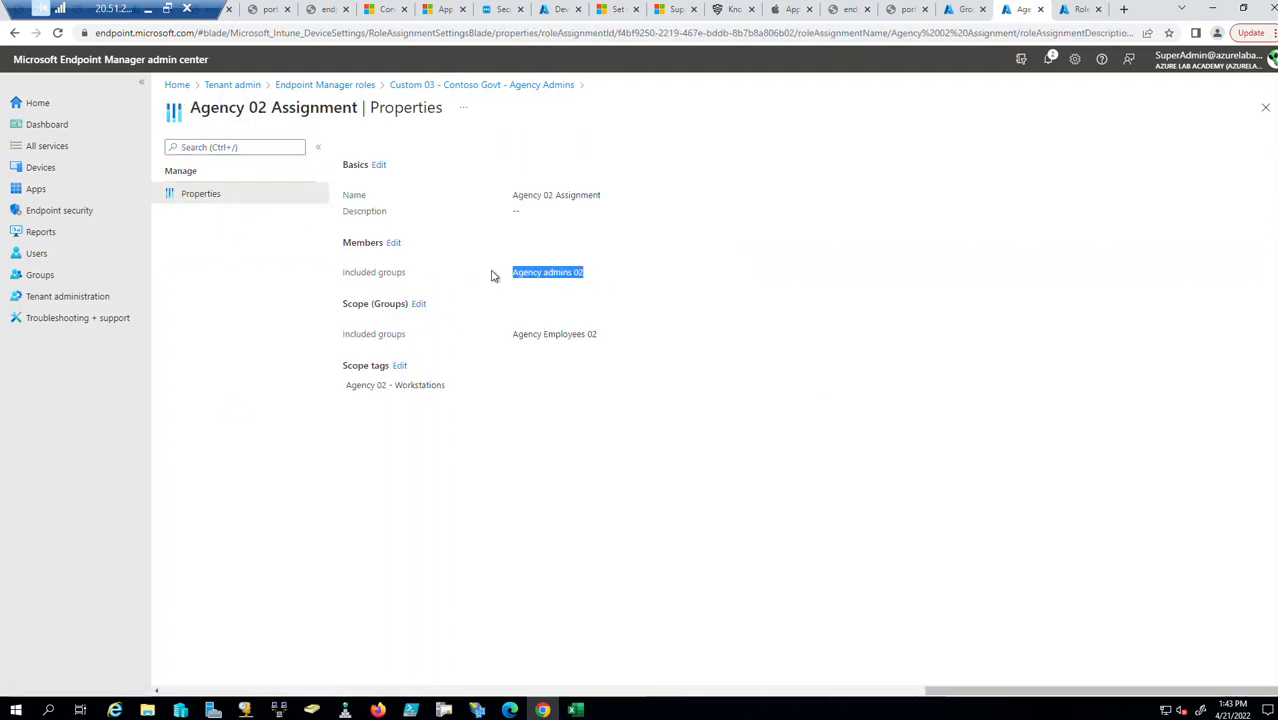
pyautogui.moveTo(603, 343); pyautogui.dragTo(515, 336)
pyautogui.click(1265, 107)
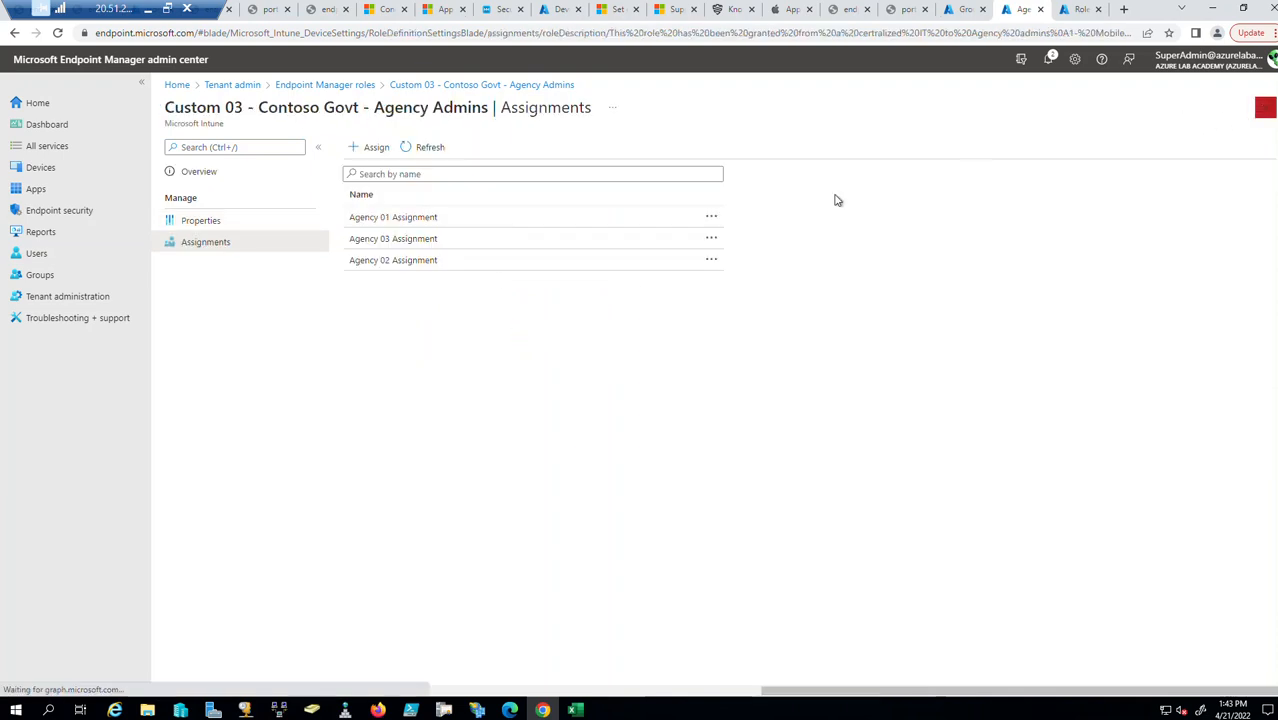
# Review the Agency 03 assignment (Agency Admins 03, Agency Employees 03), then return to All roles.
pyautogui.click(412, 243)
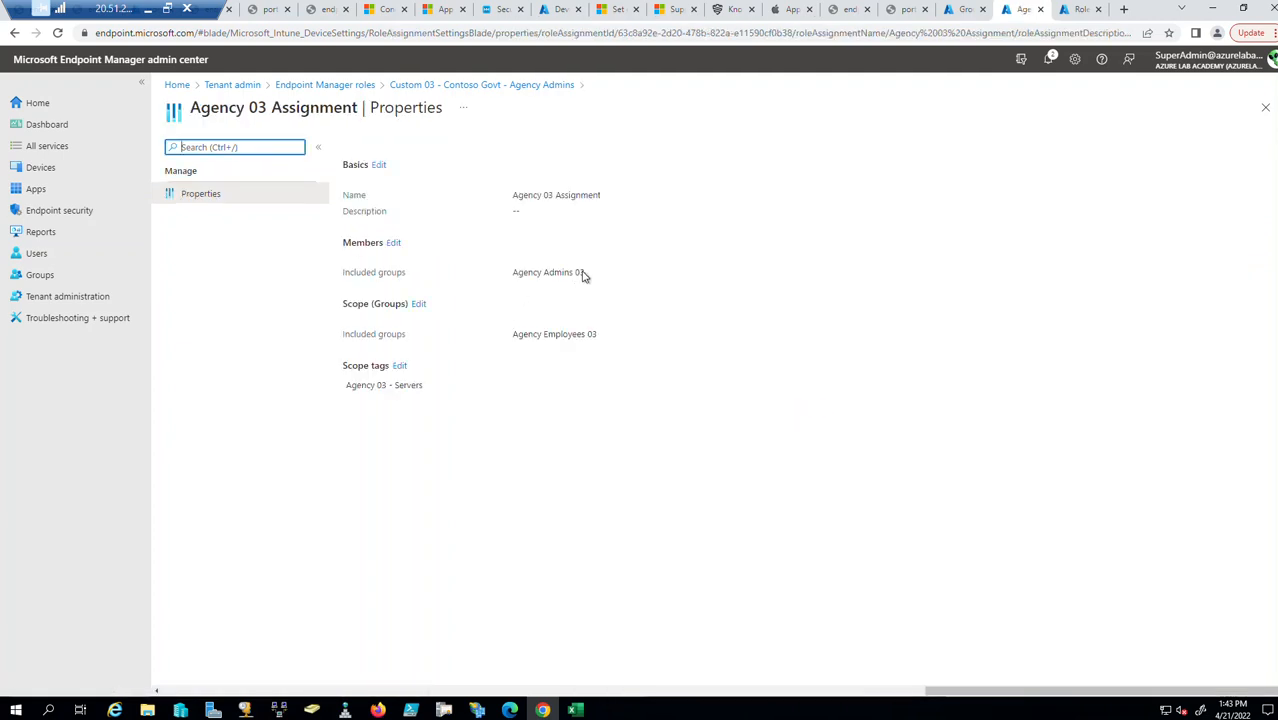
pyautogui.moveTo(597, 276); pyautogui.dragTo(484, 277)
pyautogui.moveTo(601, 338); pyautogui.dragTo(509, 338)
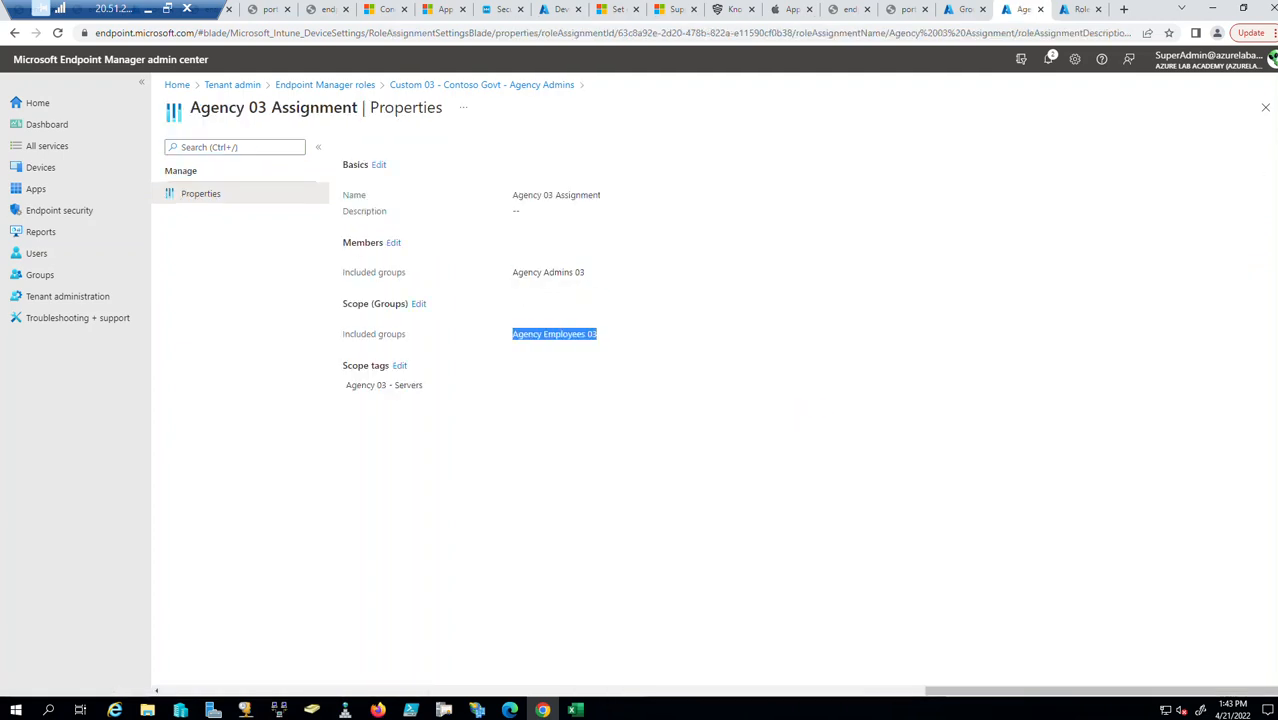
pyautogui.click(1265, 107)
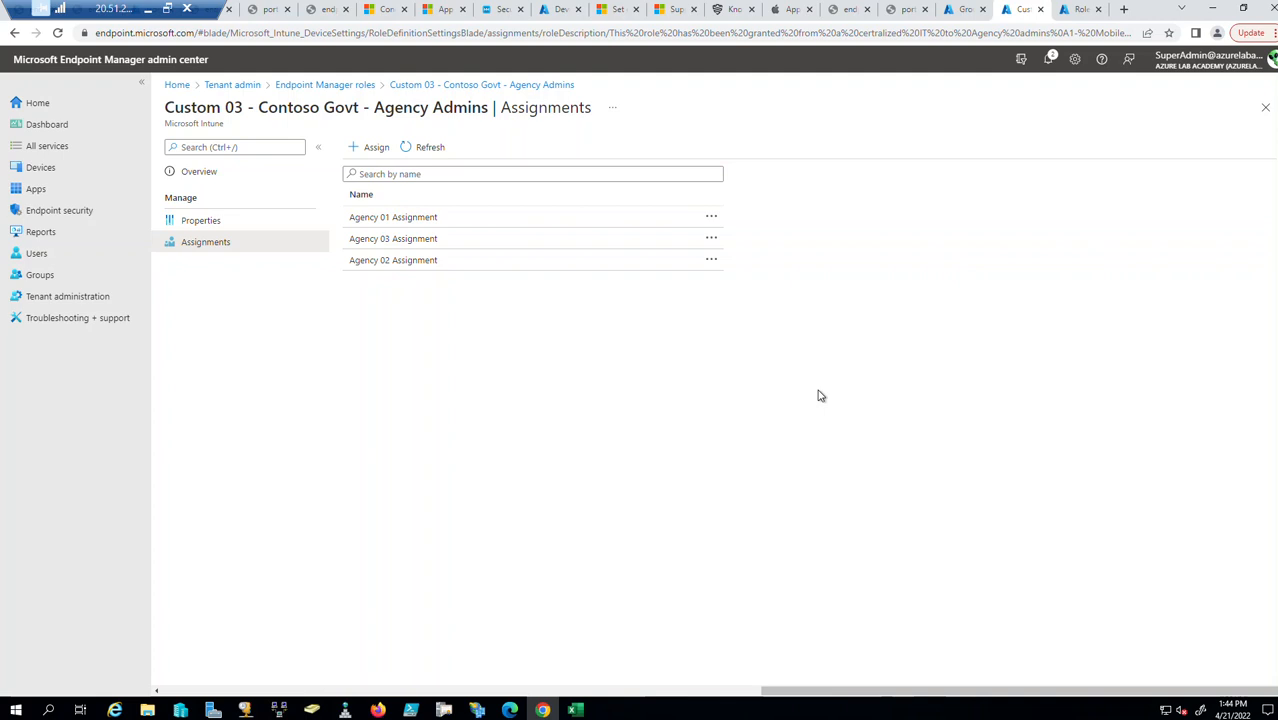
pyautogui.click(1265, 107)
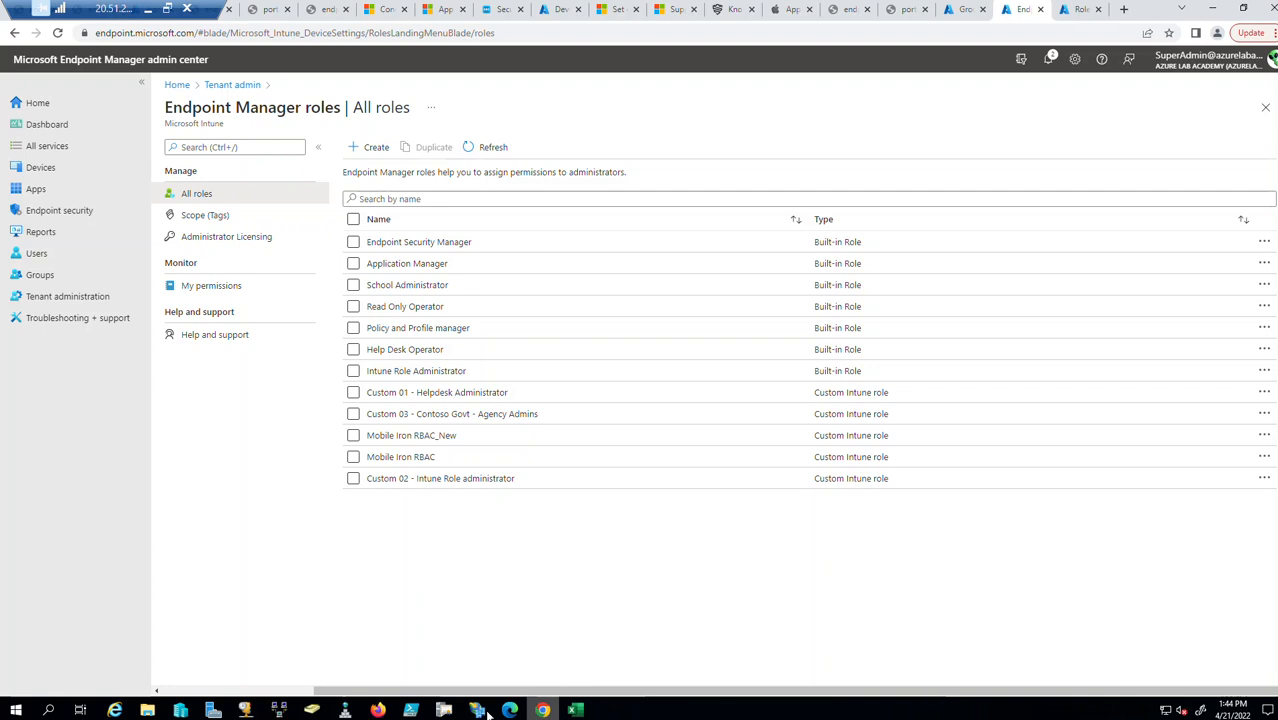
# Sign out of the current account in the other browser window.
pyautogui.click(379, 710)
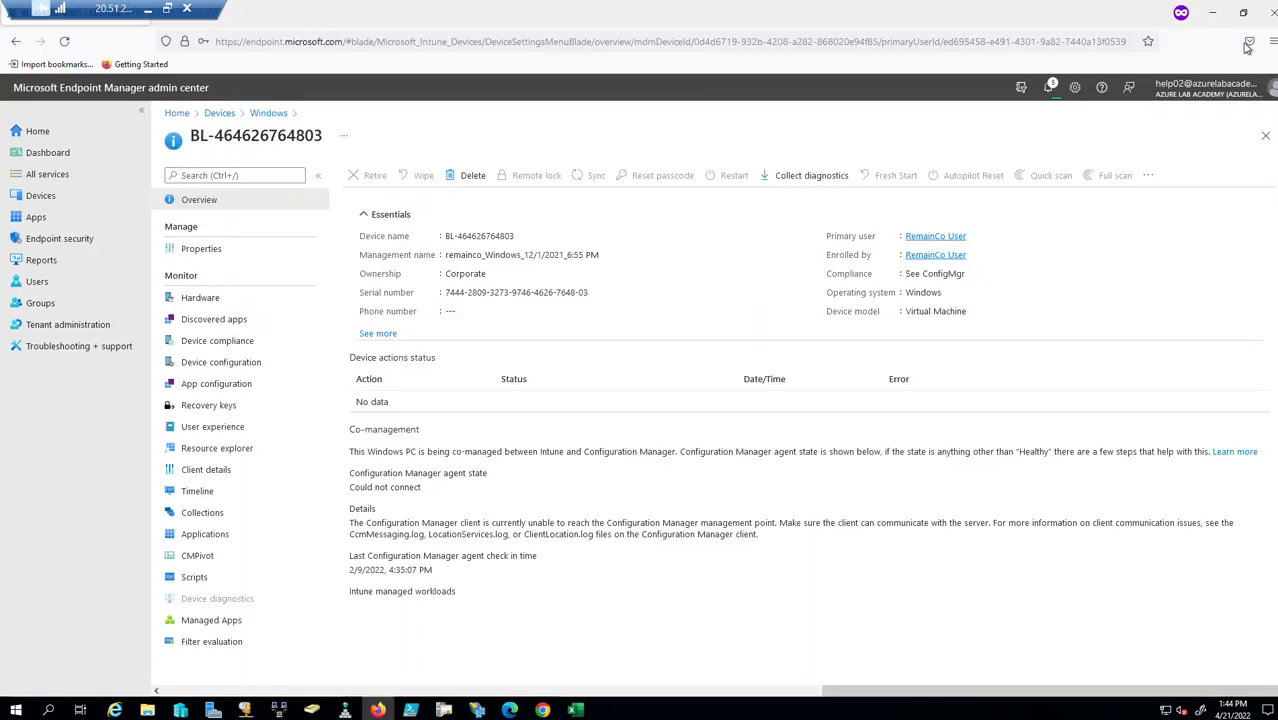
pyautogui.click(1262, 92)
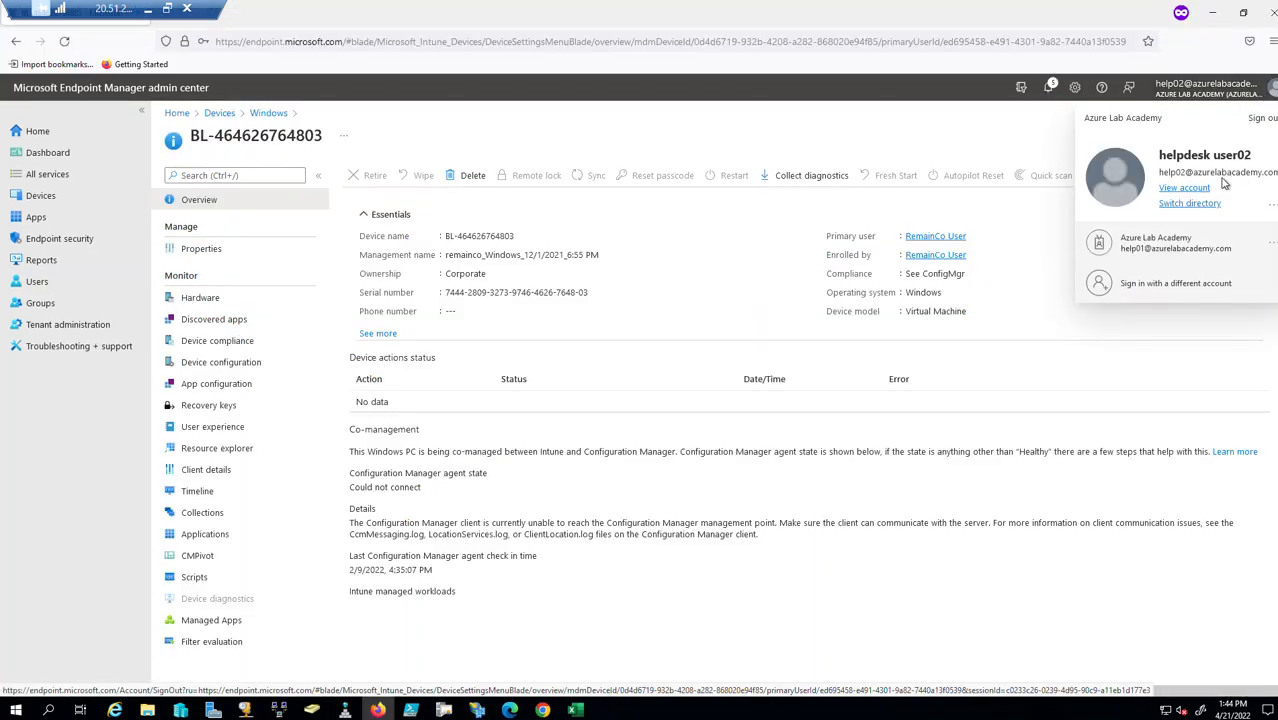
pyautogui.click(1262, 117)
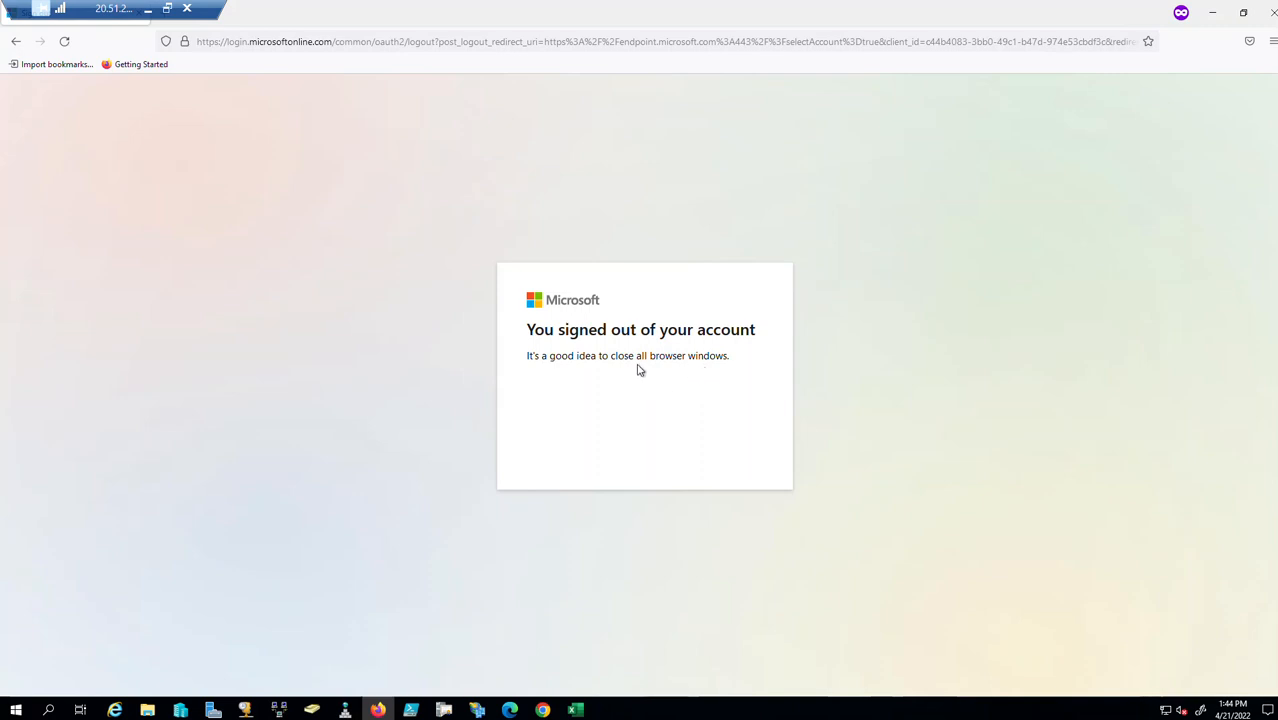
# Reload the Endpoint Manager site and sign in with the help desk account's password.
pyautogui.click(557, 42)
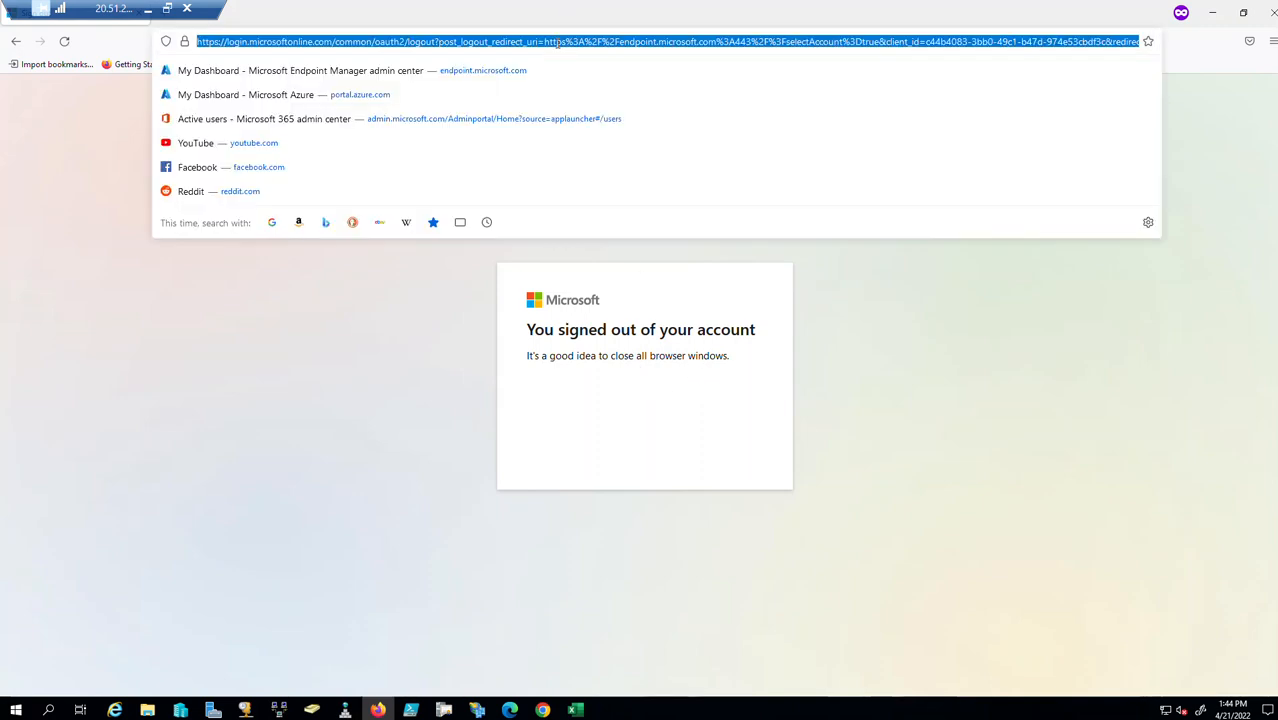
pyautogui.write('endpoint.microsoft.com/')
pyautogui.press('Return')
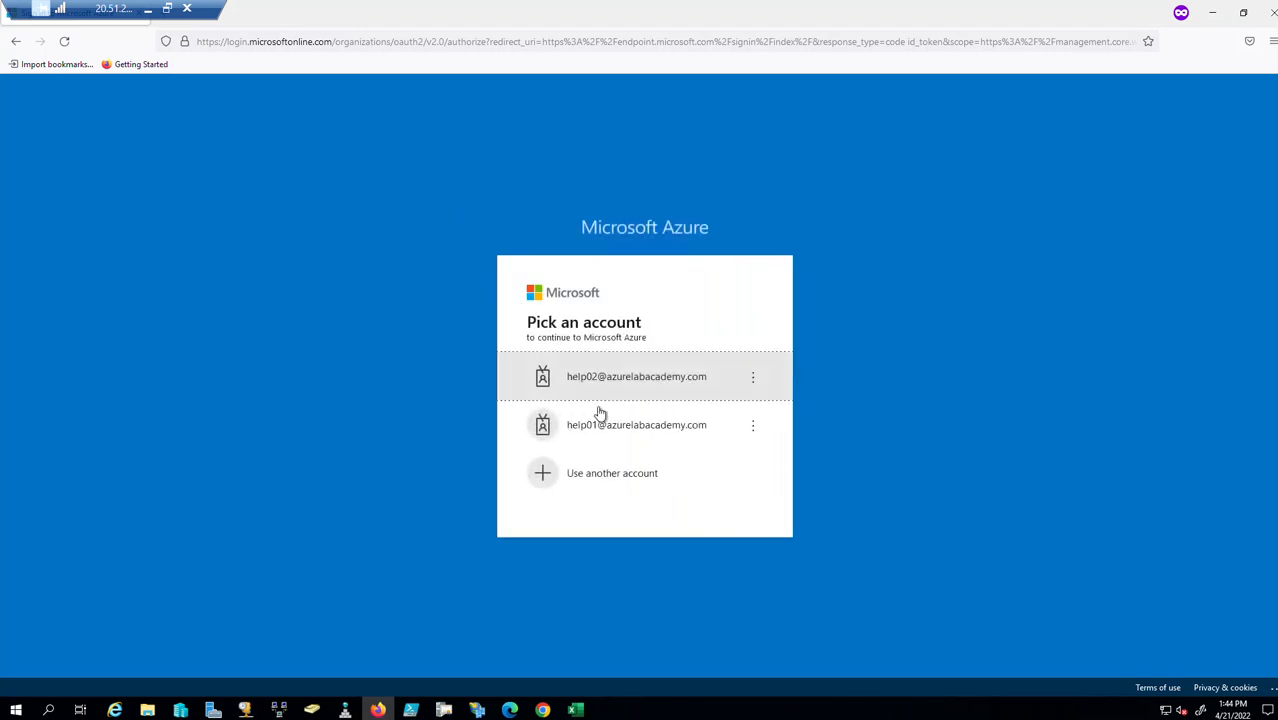
pyautogui.click(637, 441)
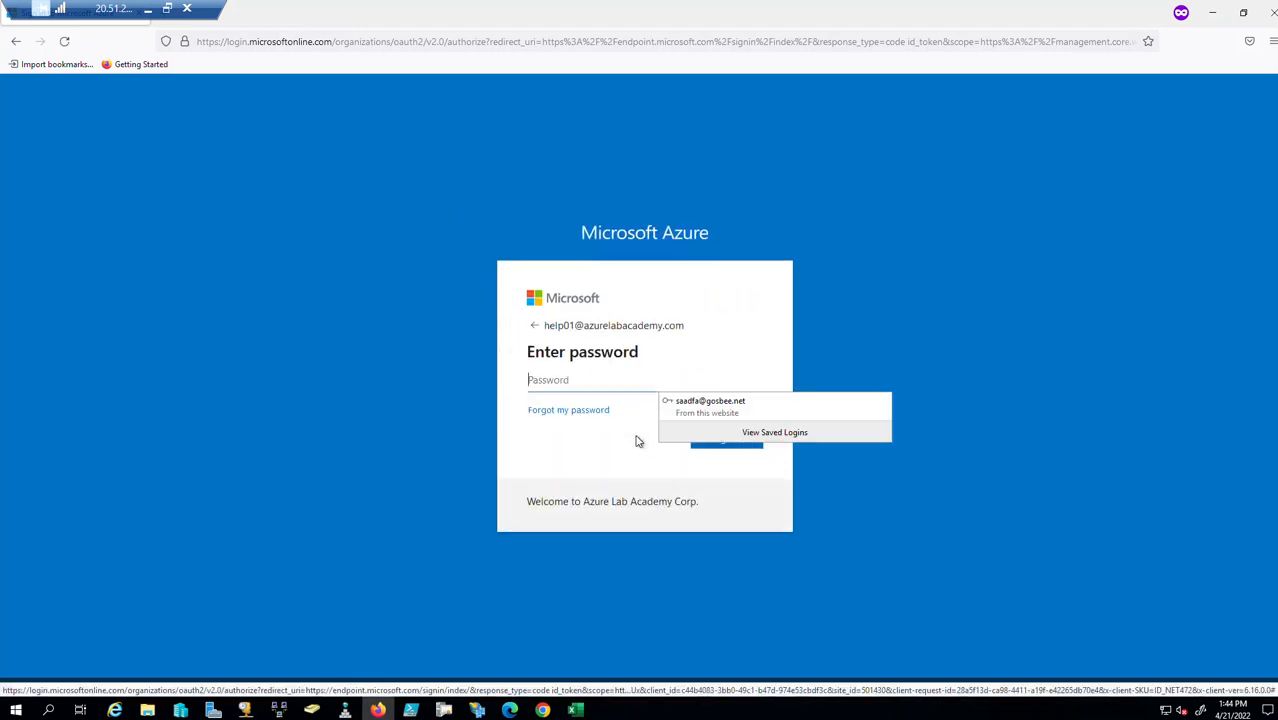
pyautogui.click(590, 380)
pyautogui.write('P')
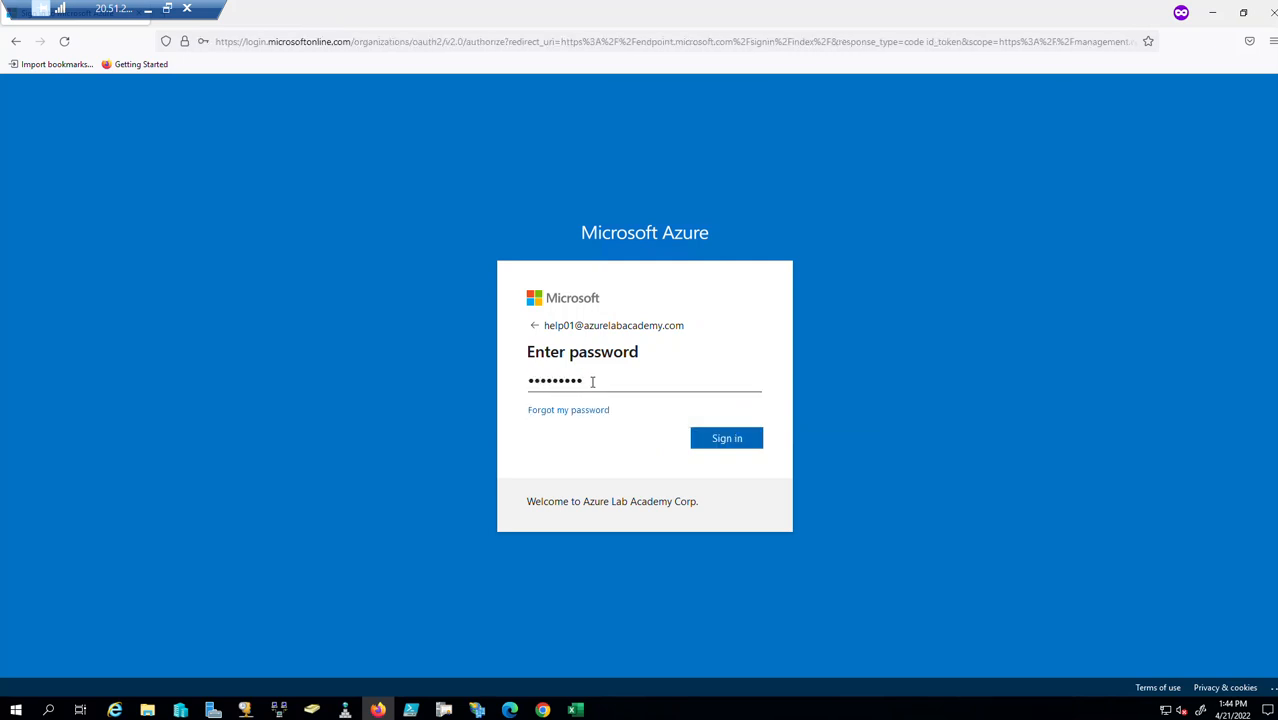
pyautogui.press('Return')
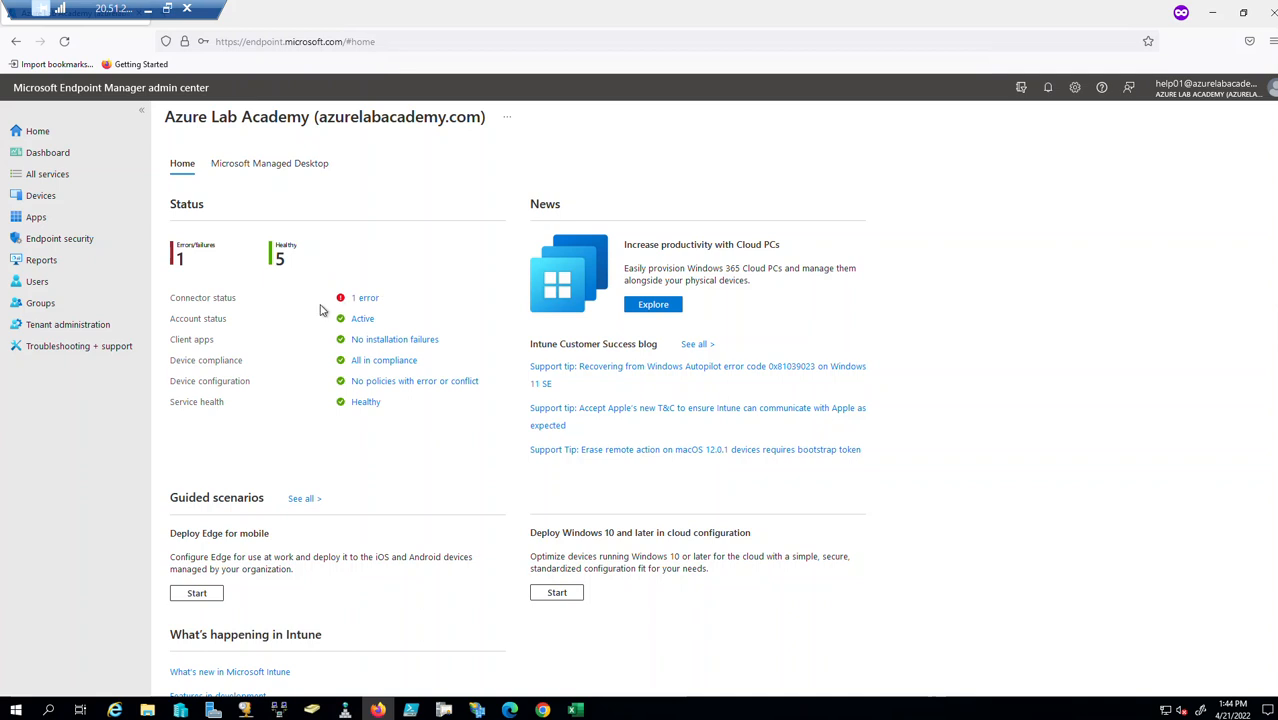
# Review the Windows and iOS/iPadOS device lists under Devices.
pyautogui.click(46, 197)
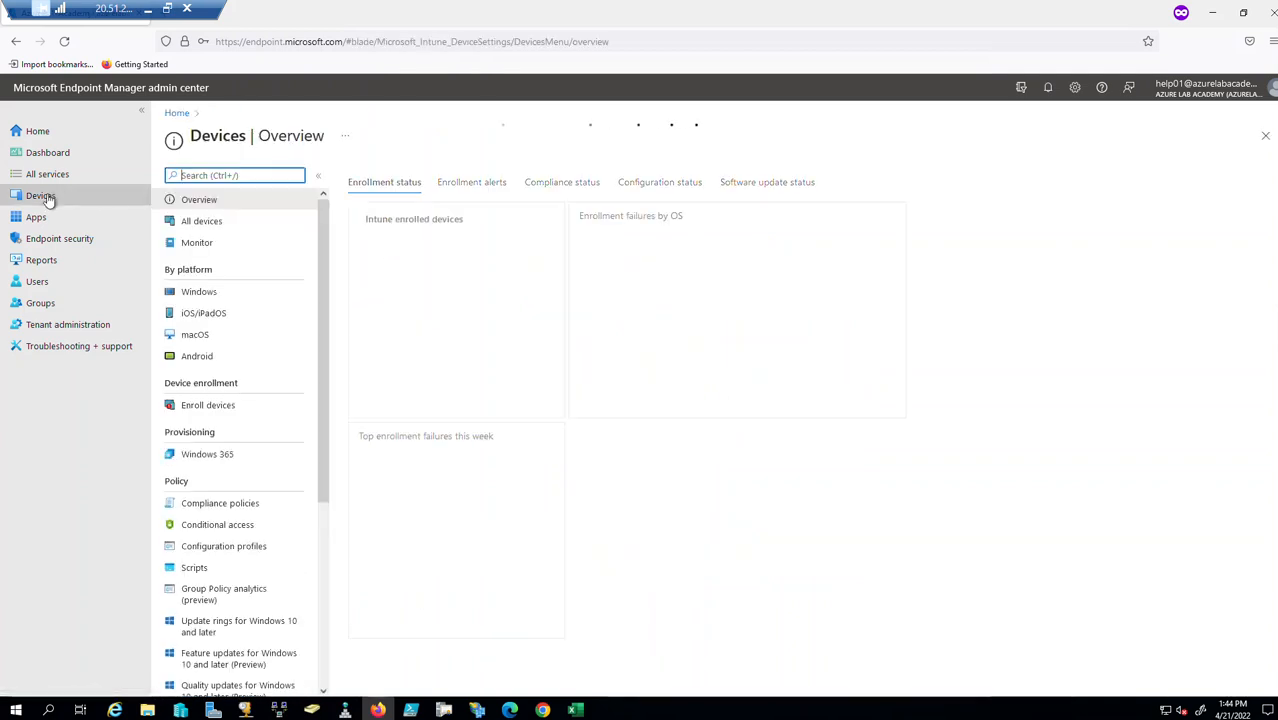
pyautogui.click(203, 292)
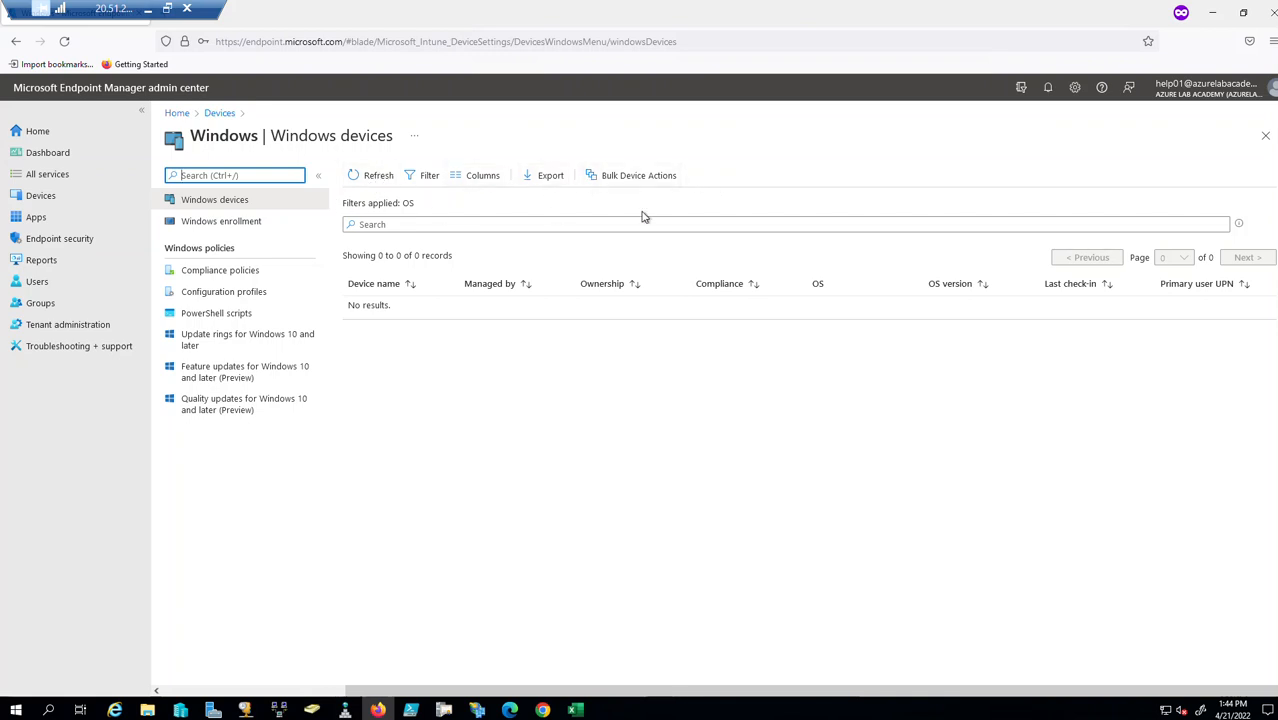
pyautogui.click(1265, 137)
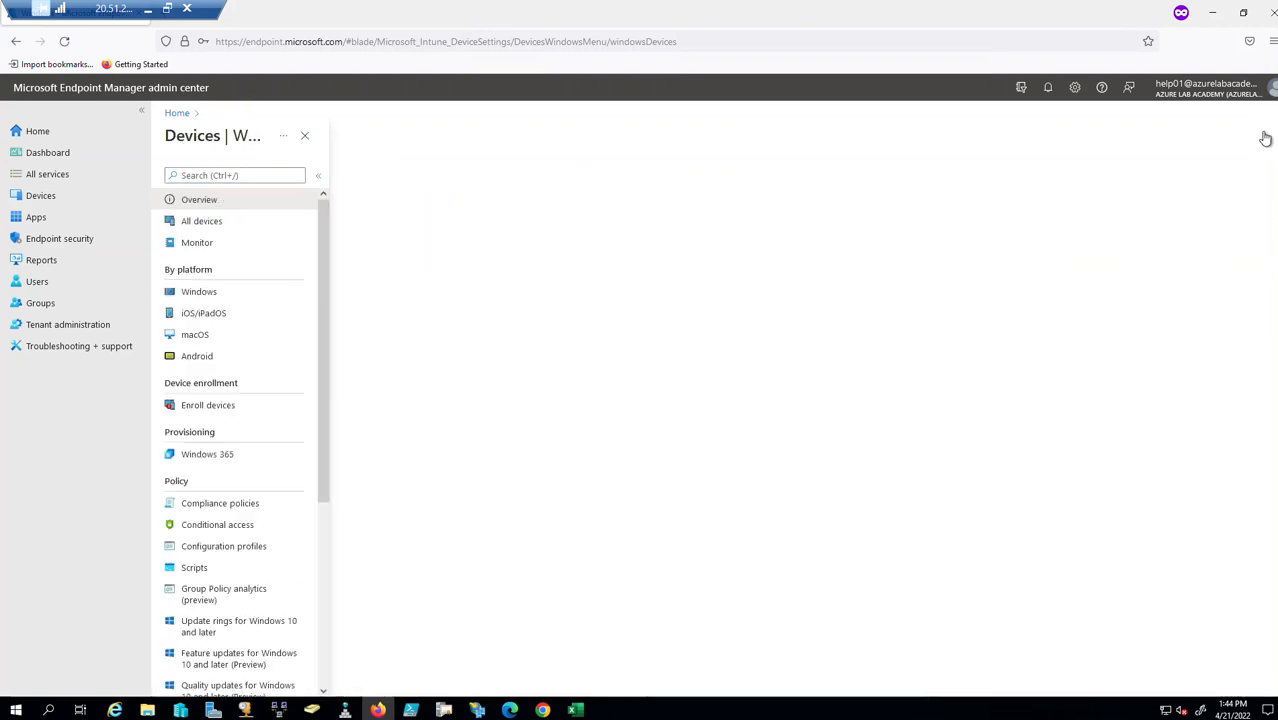
pyautogui.click(197, 315)
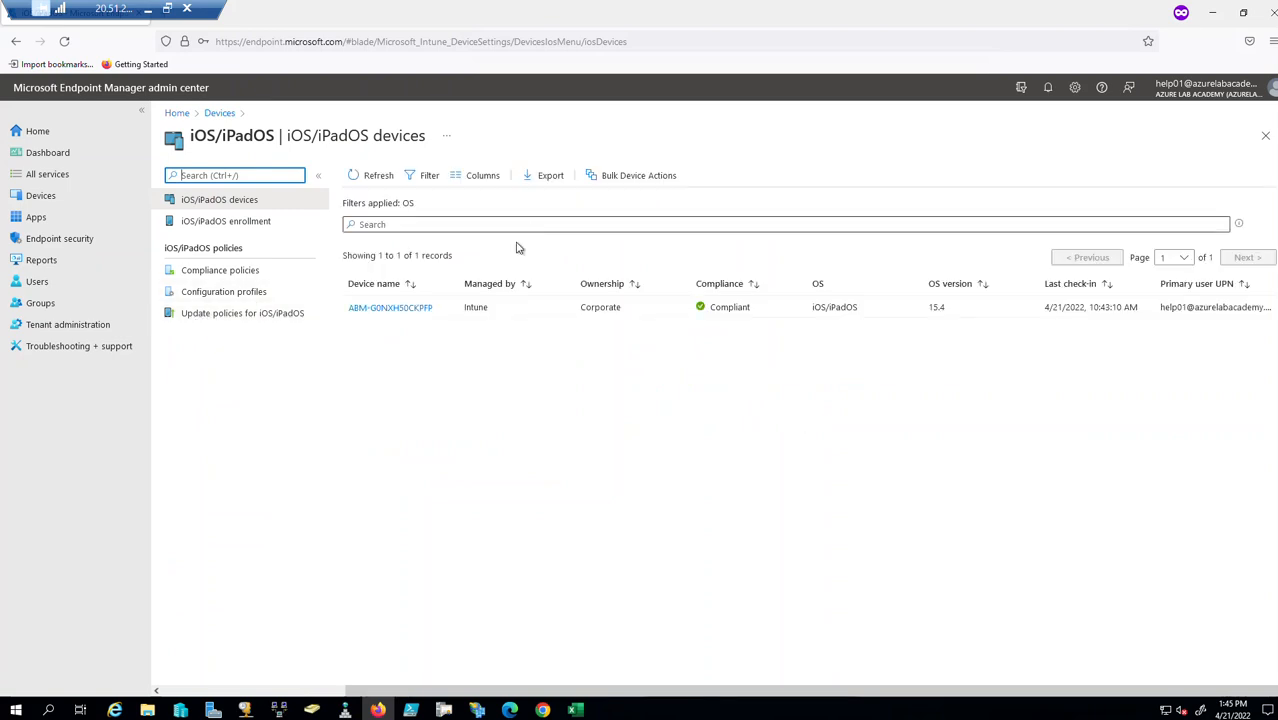
pyautogui.click(1263, 135)
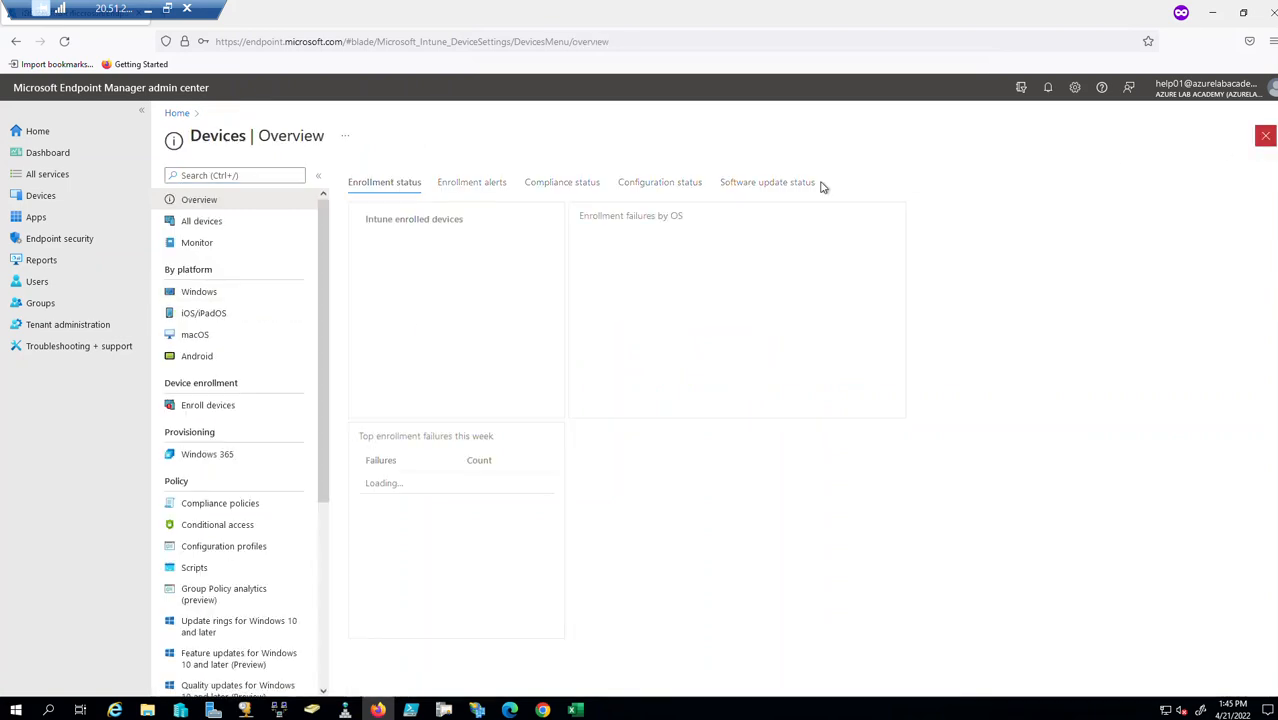
# Review the Android devices list and Android enrollment options, then return to Devices overview.
pyautogui.click(196, 356)
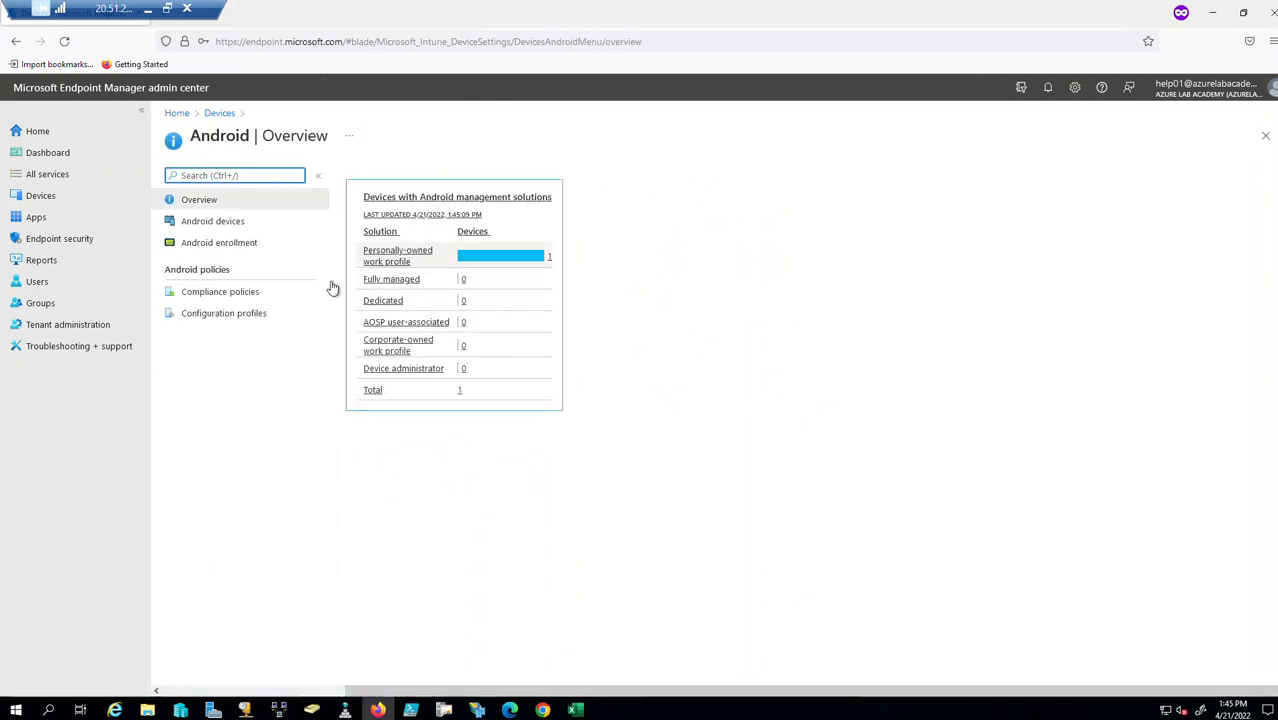
pyautogui.click(205, 224)
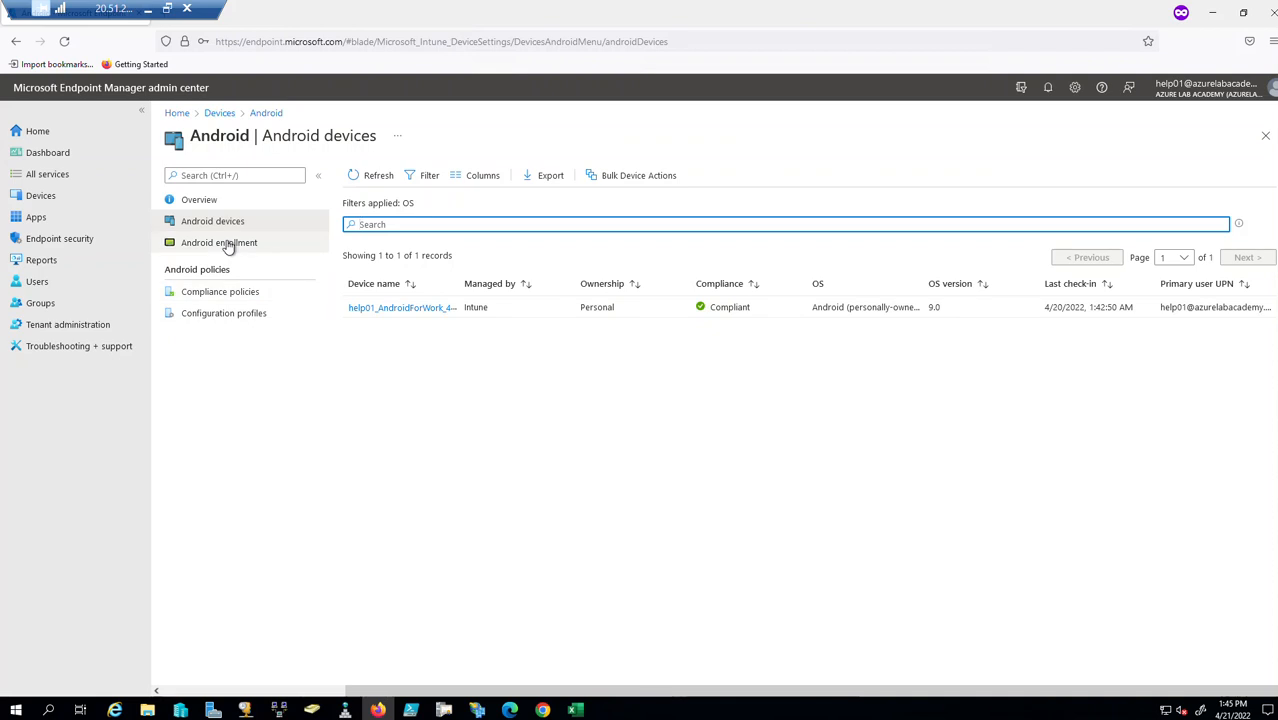
pyautogui.click(228, 245)
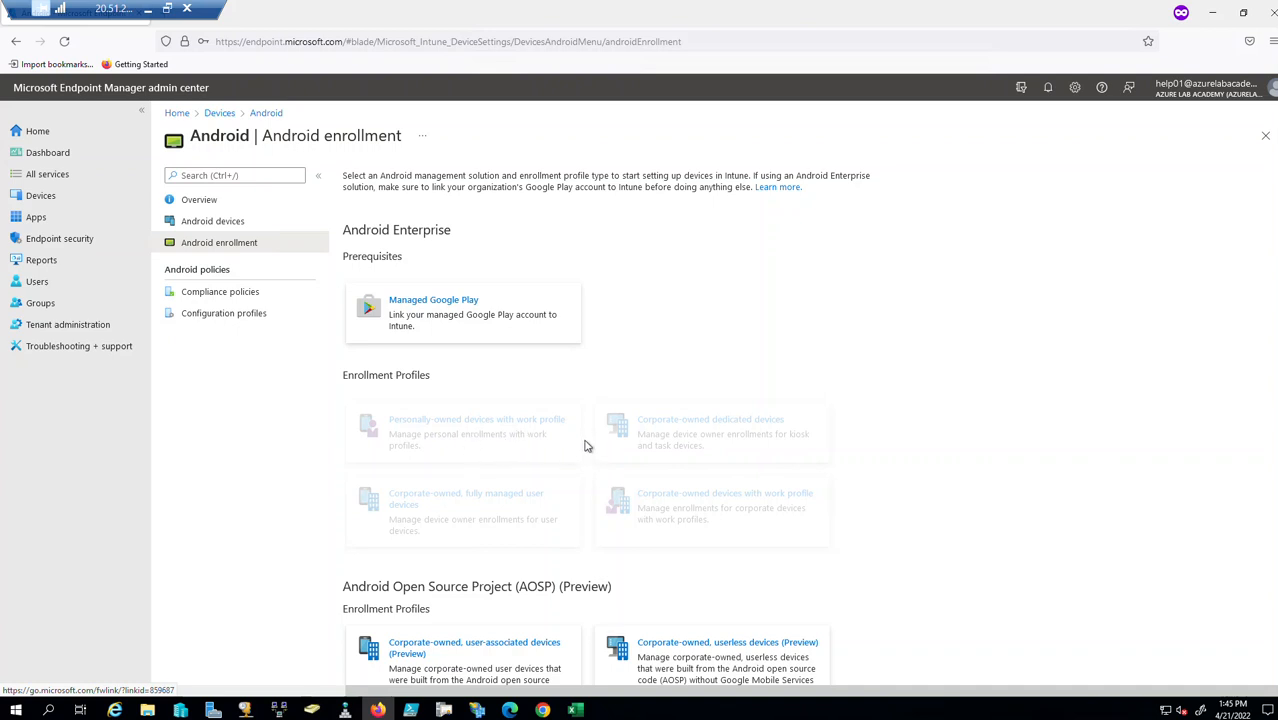
pyautogui.scroll(-3, 631, 460)
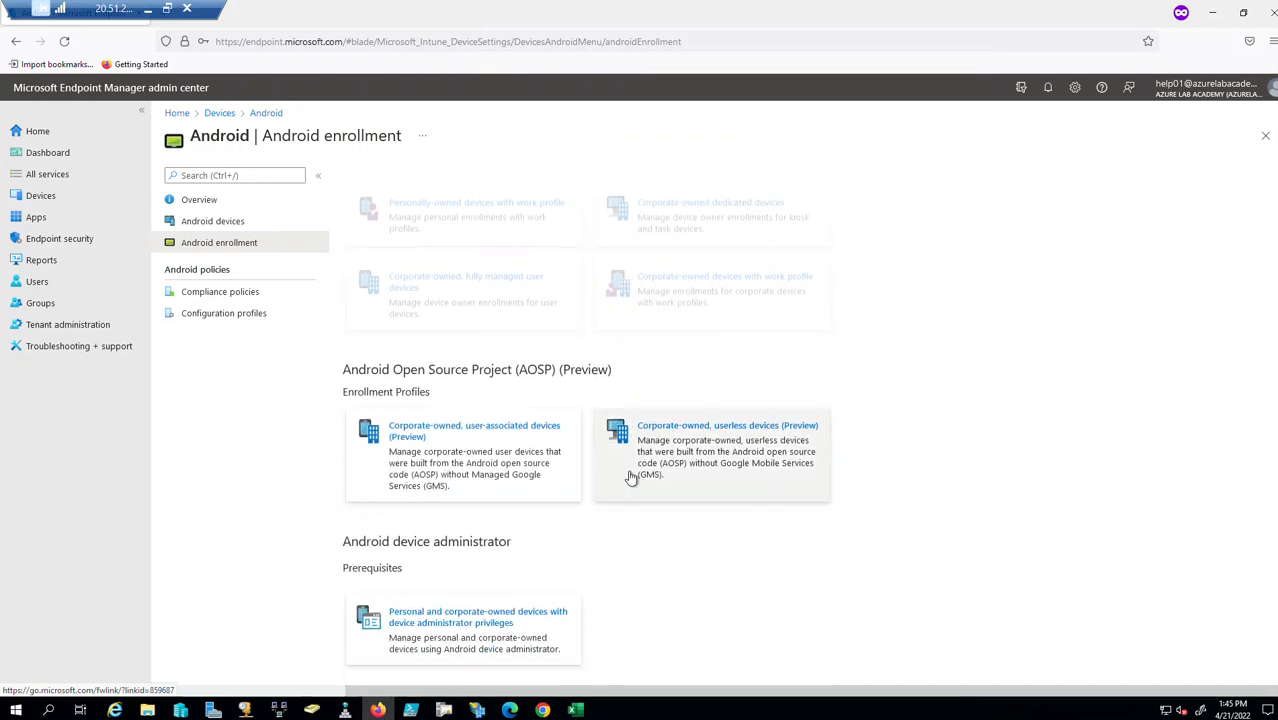
pyautogui.scroll(3, 1087, 317)
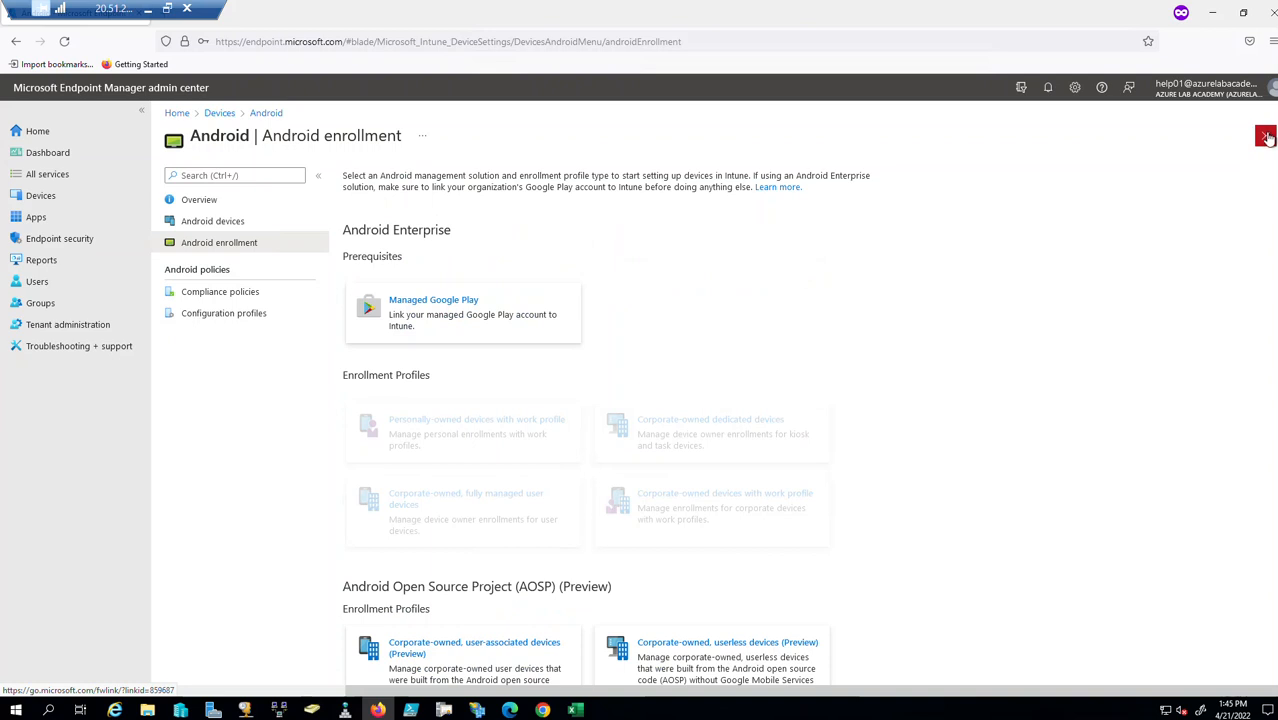
pyautogui.click(1265, 135)
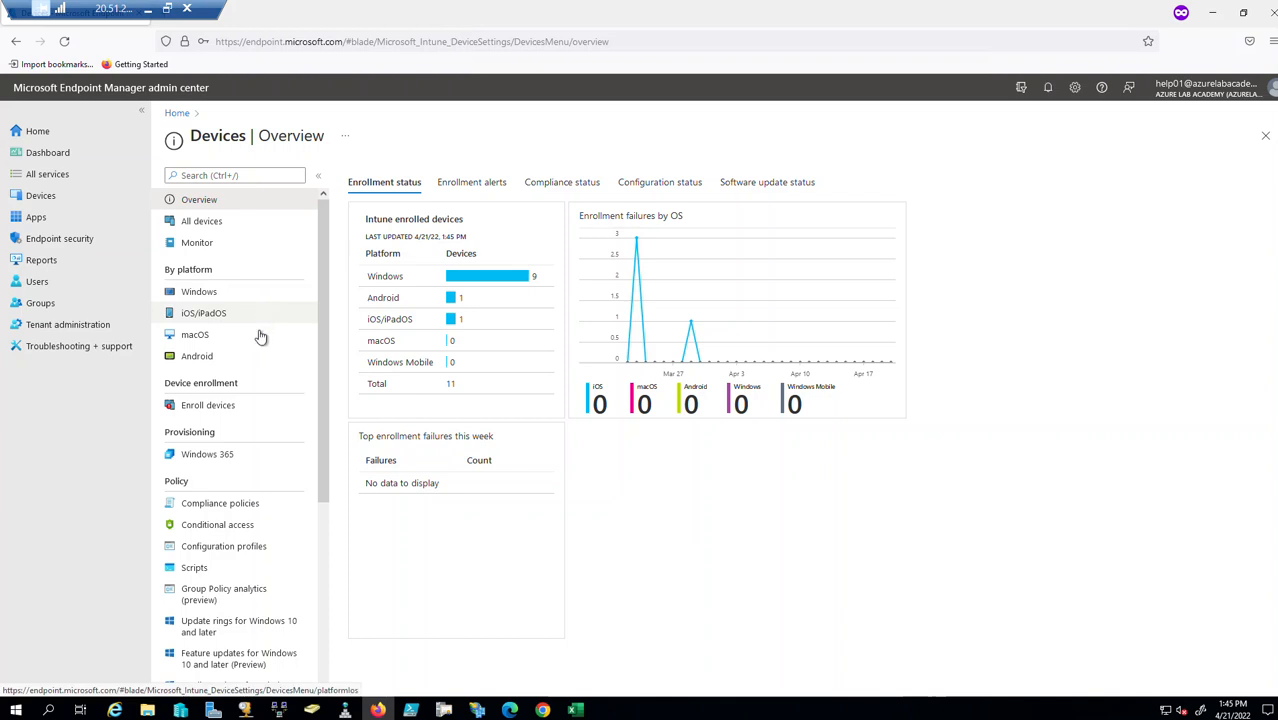
pyautogui.click(540, 708)
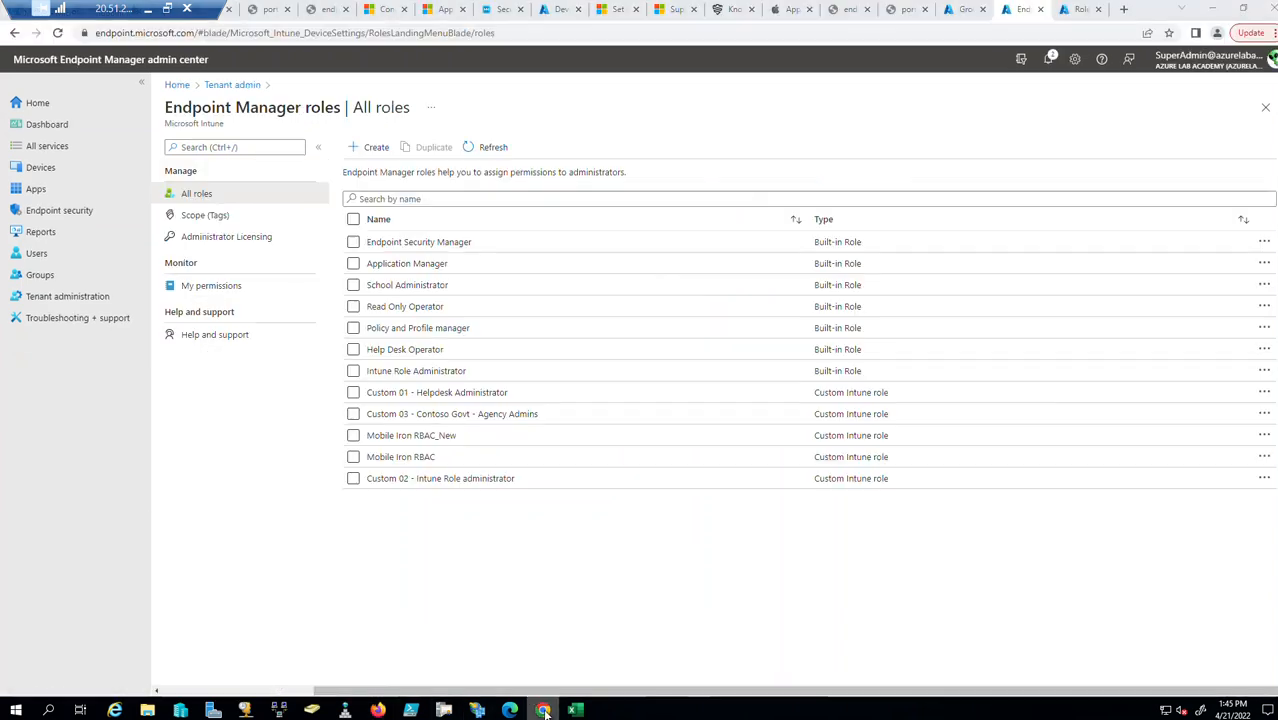
pyautogui.click(437, 415)
pyautogui.click(201, 222)
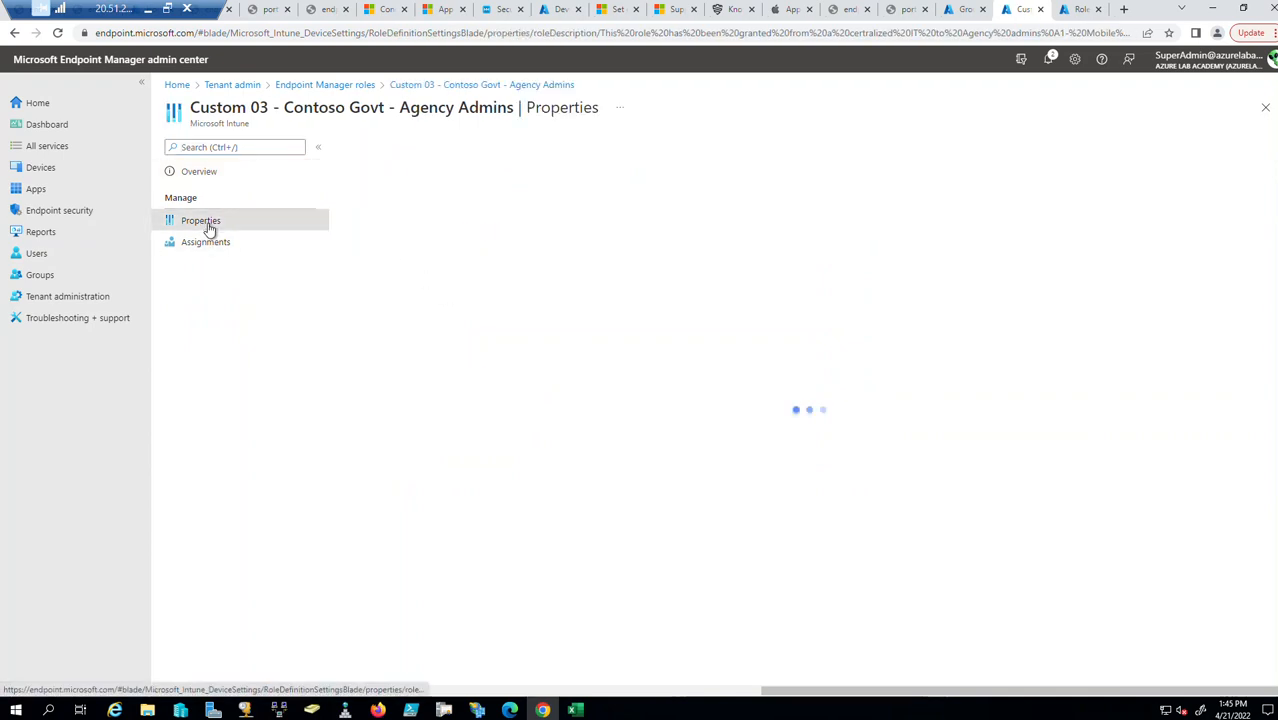
pyautogui.moveTo(523, 237); pyautogui.dragTo(607, 235)
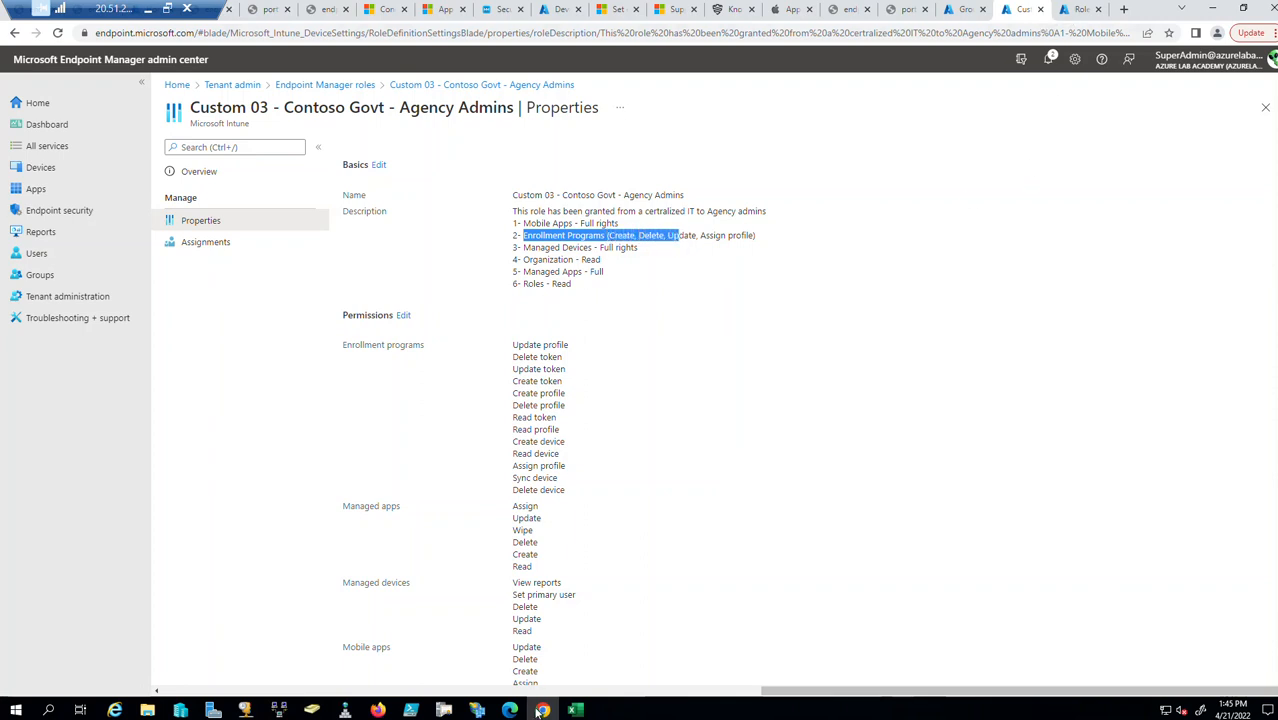
pyautogui.click(378, 710)
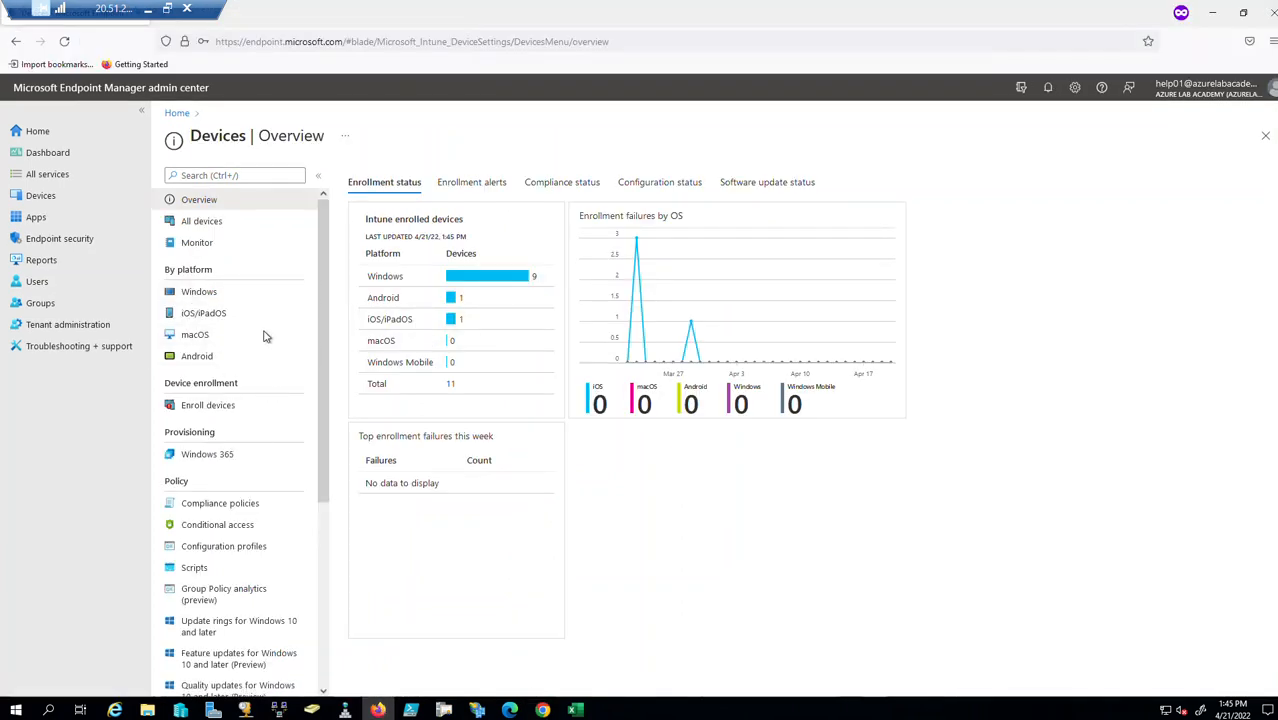
# Check the iOS/iPadOS enrollment type profiles list, then switch back to the Custom 03 role window.
pyautogui.click(215, 316)
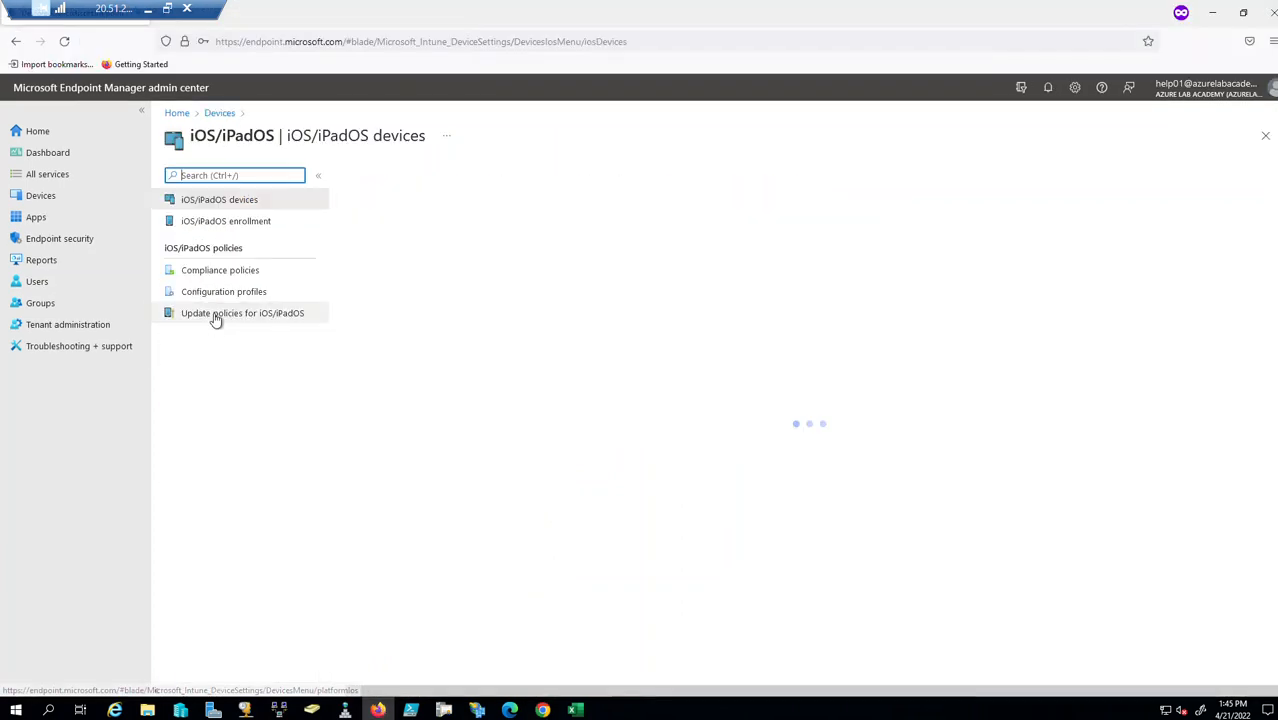
pyautogui.click(240, 222)
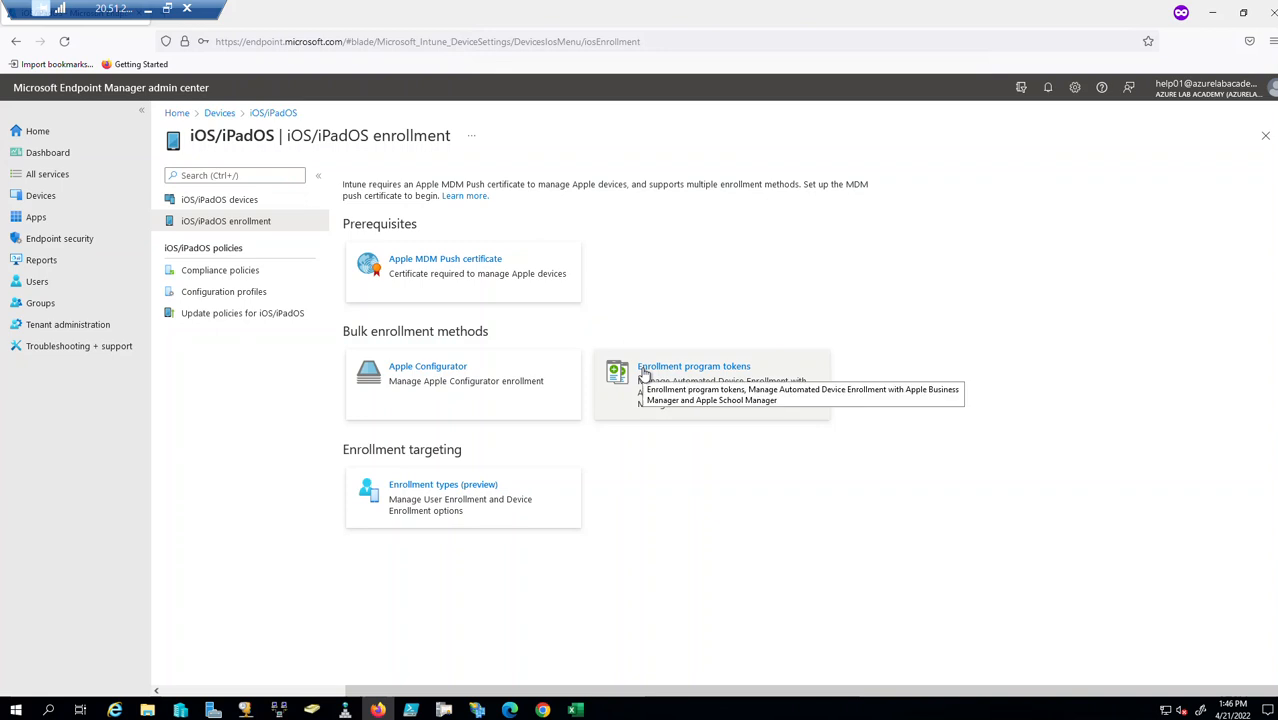
pyautogui.click(440, 507)
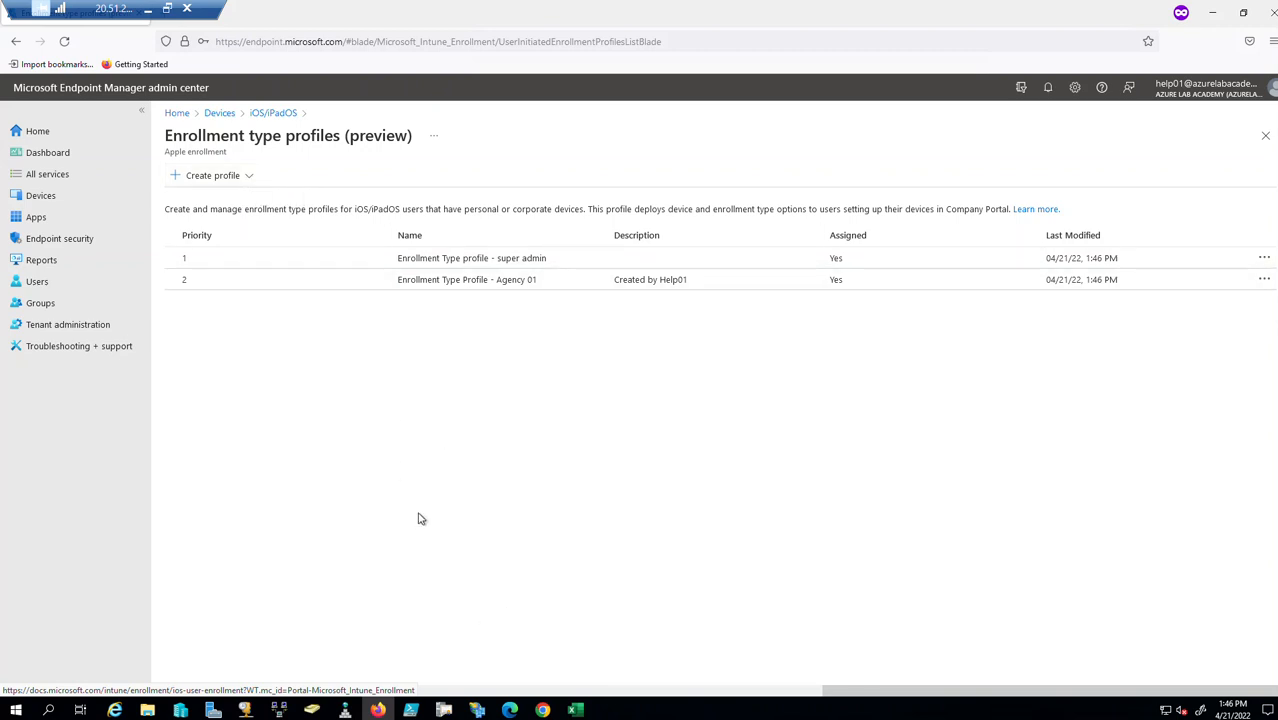
pyautogui.click(542, 709)
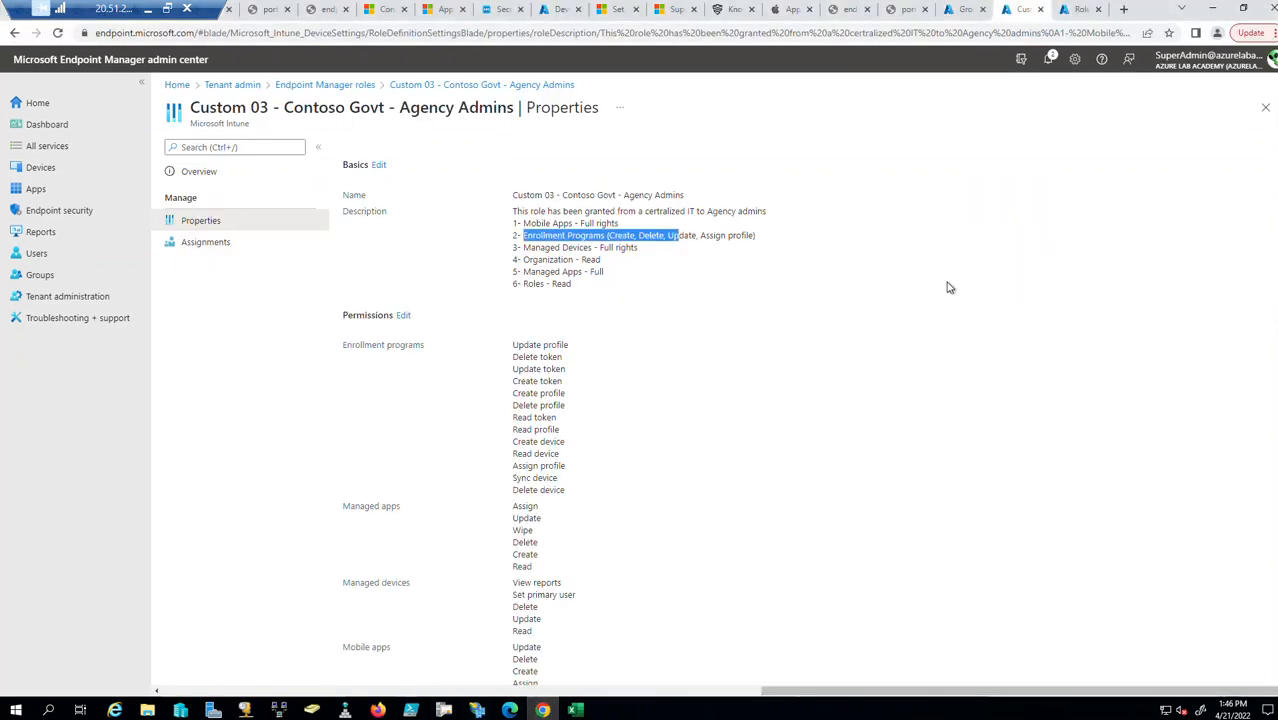
# Open the iOS/iPadOS enrollment type profiles list and delete the super admin profile.
pyautogui.click(40, 167)
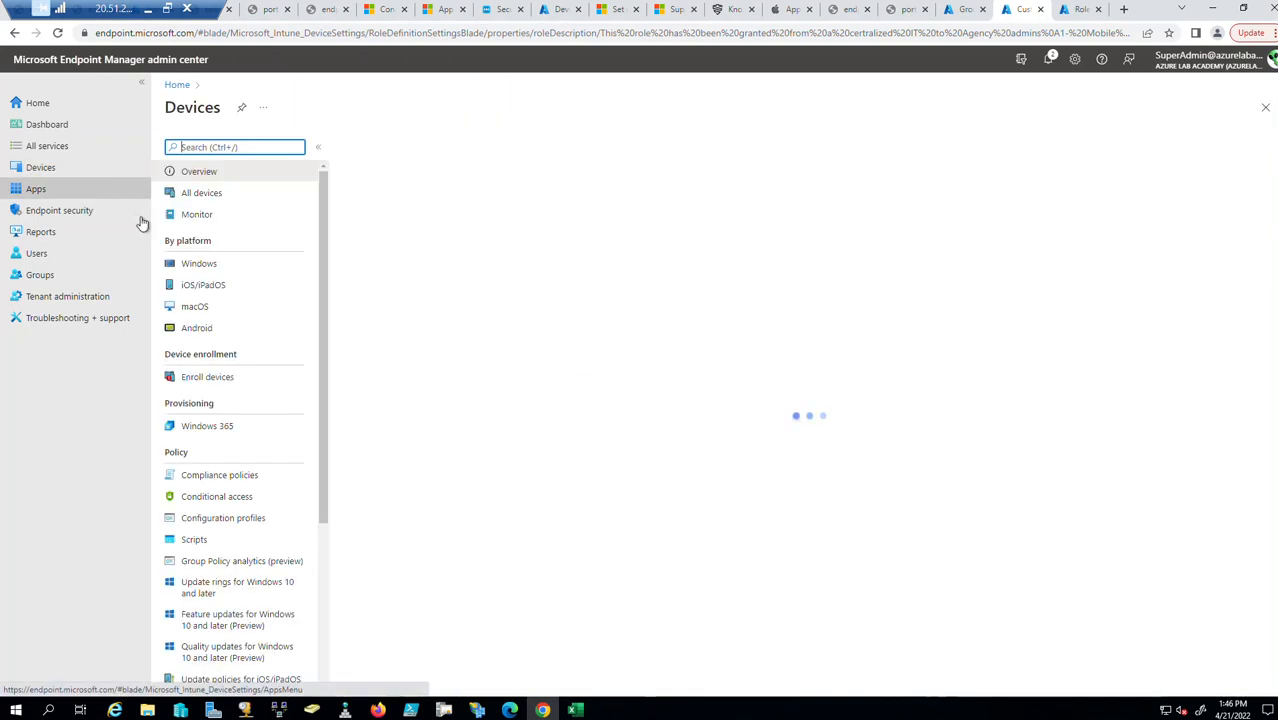
pyautogui.click(222, 287)
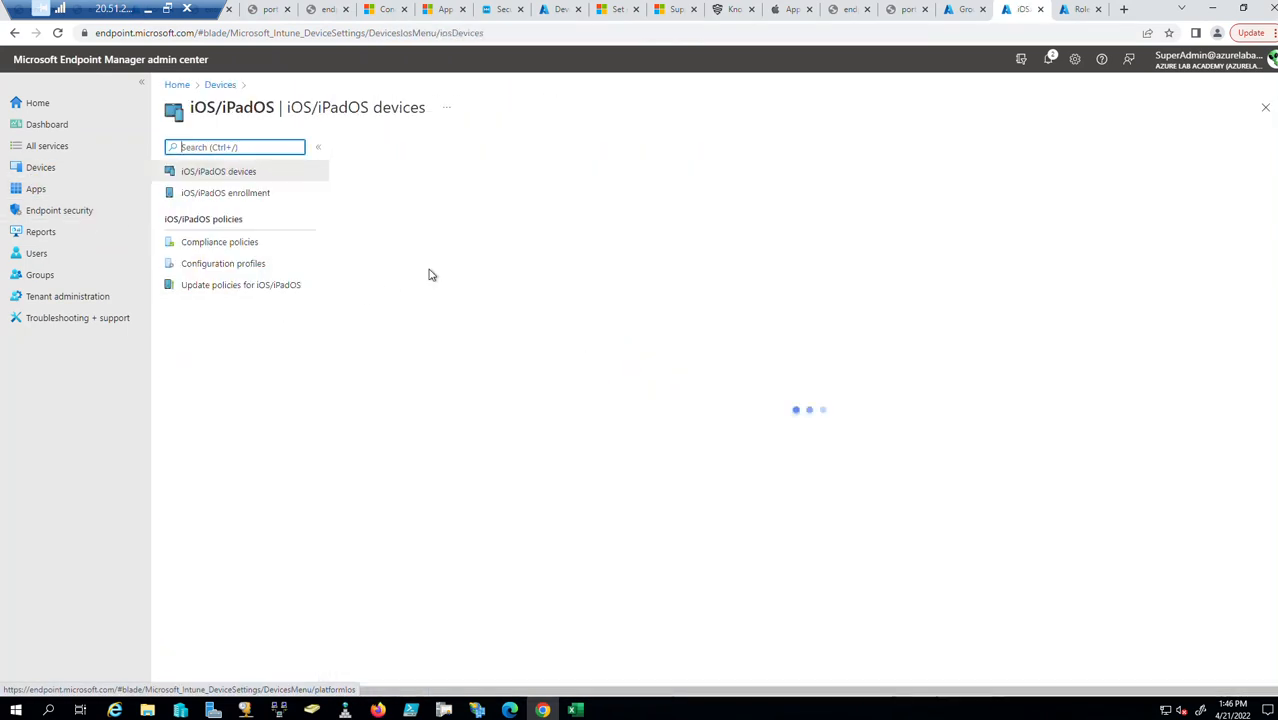
pyautogui.click(249, 194)
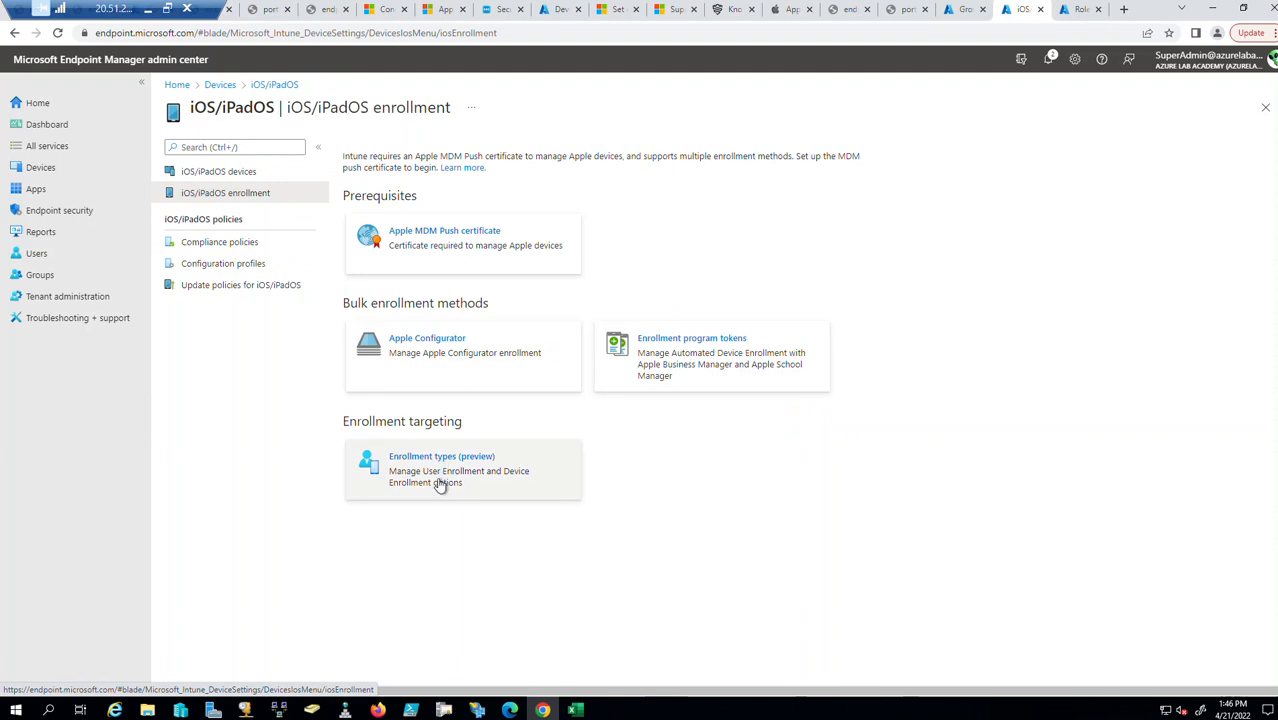
pyautogui.click(442, 485)
pyautogui.click(1262, 232)
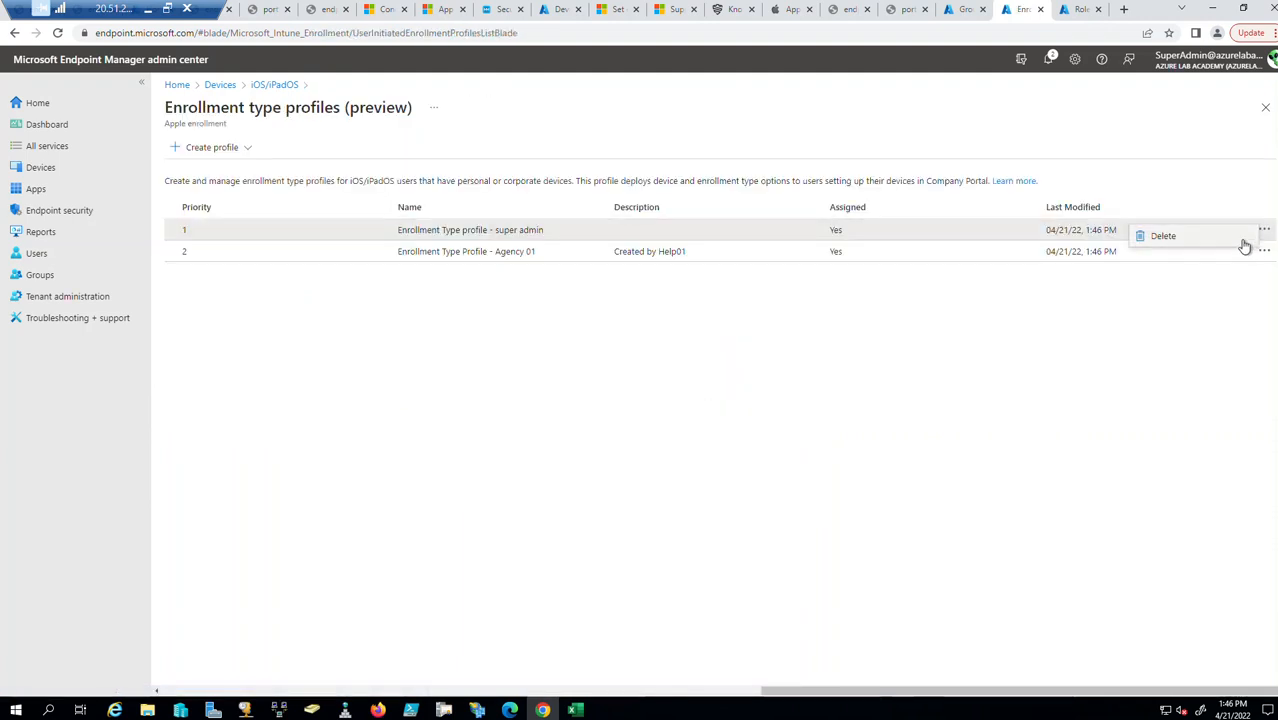
pyautogui.click(1250, 244)
pyautogui.click(191, 221)
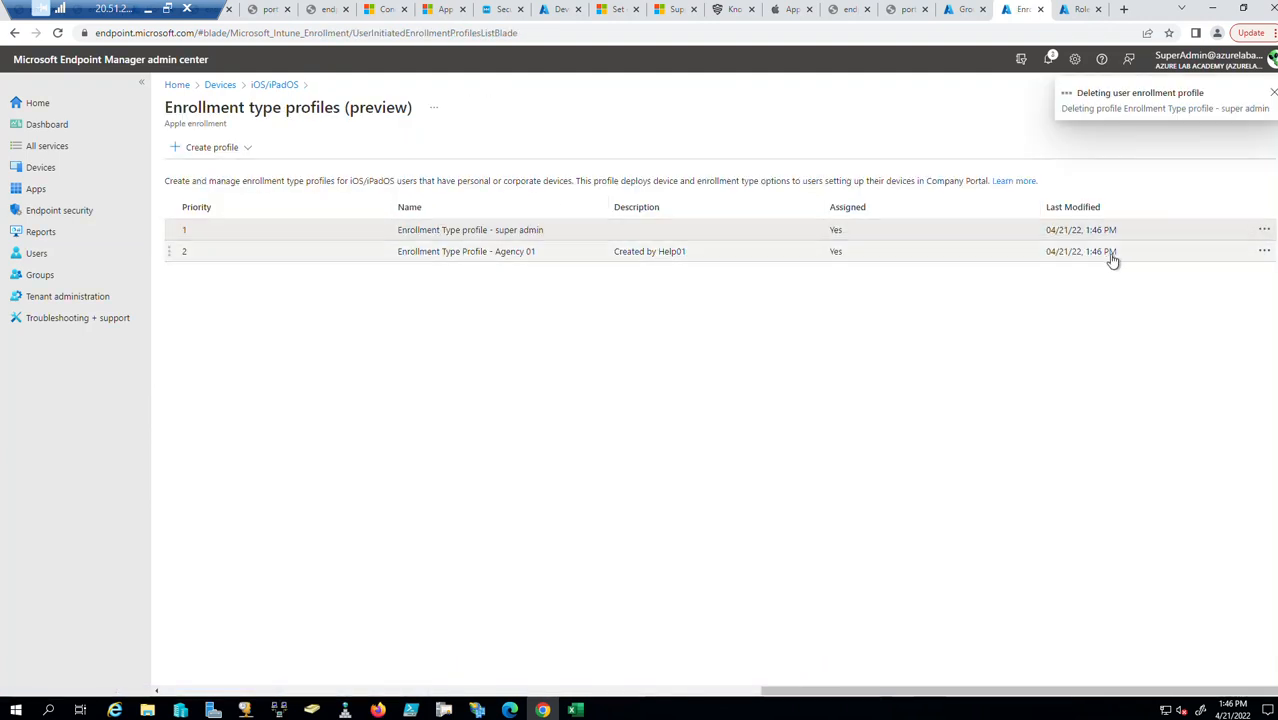
# Delete the Agency 01 profile and dismiss the deletion notifications.
pyautogui.click(1265, 252)
pyautogui.click(1182, 261)
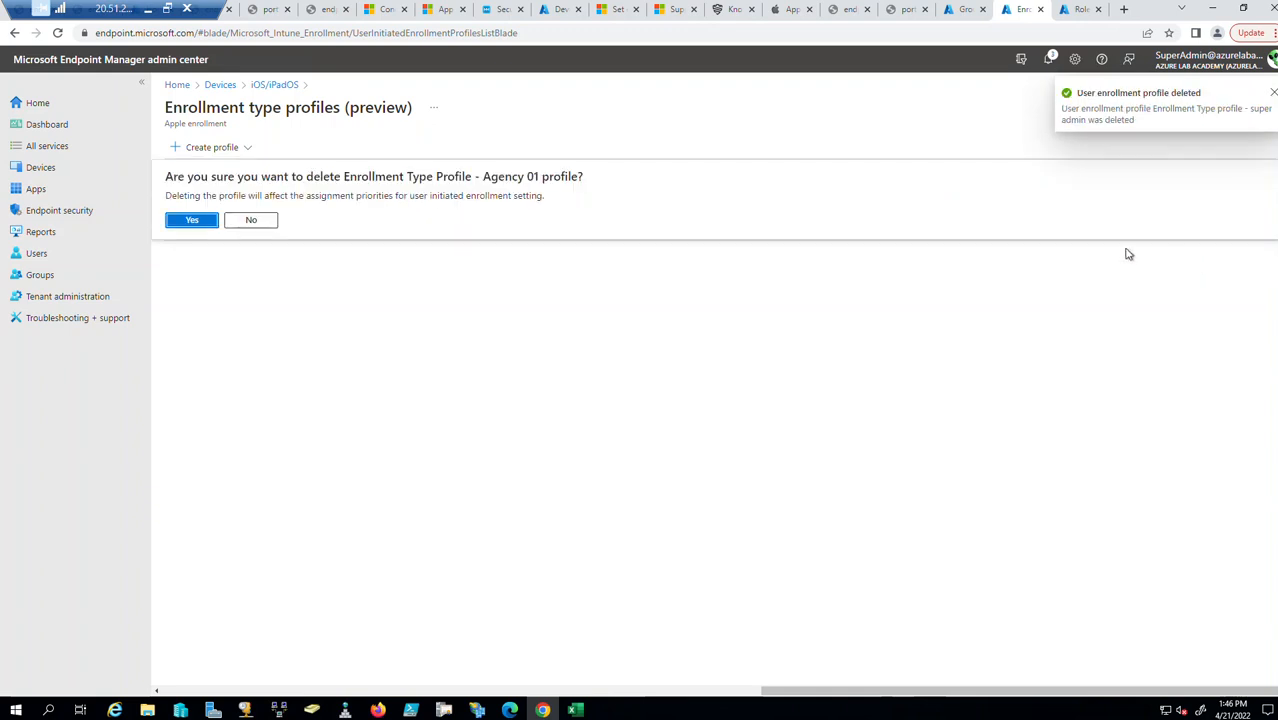
pyautogui.click(207, 221)
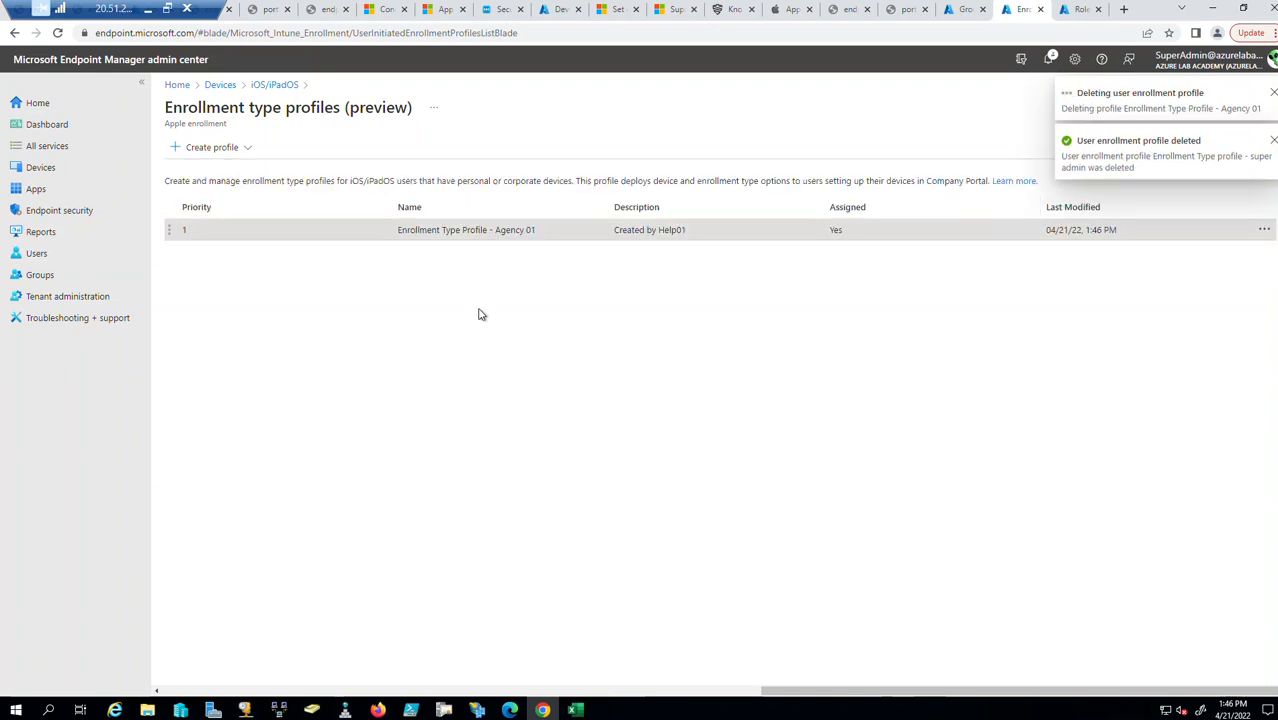
pyautogui.click(1270, 152)
pyautogui.click(1273, 93)
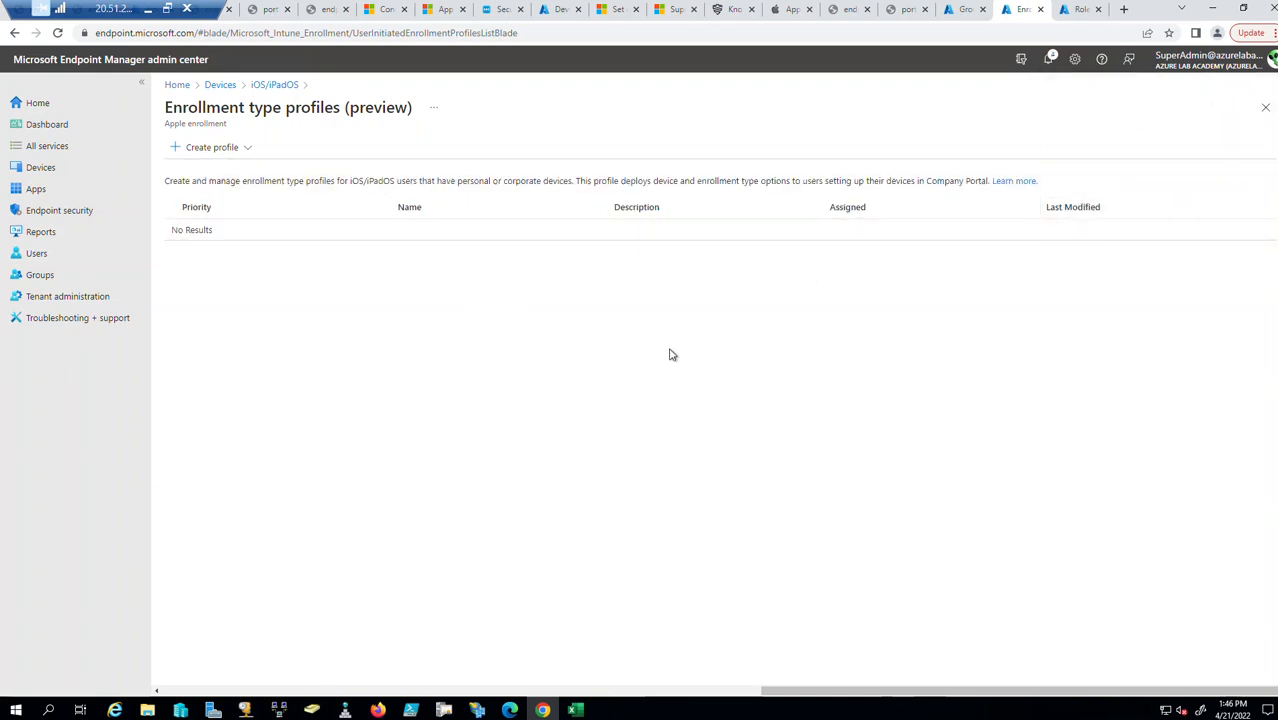
# Refresh the Azure agency groups list, then return to the enrollment type profiles page.
pyautogui.click(965, 8)
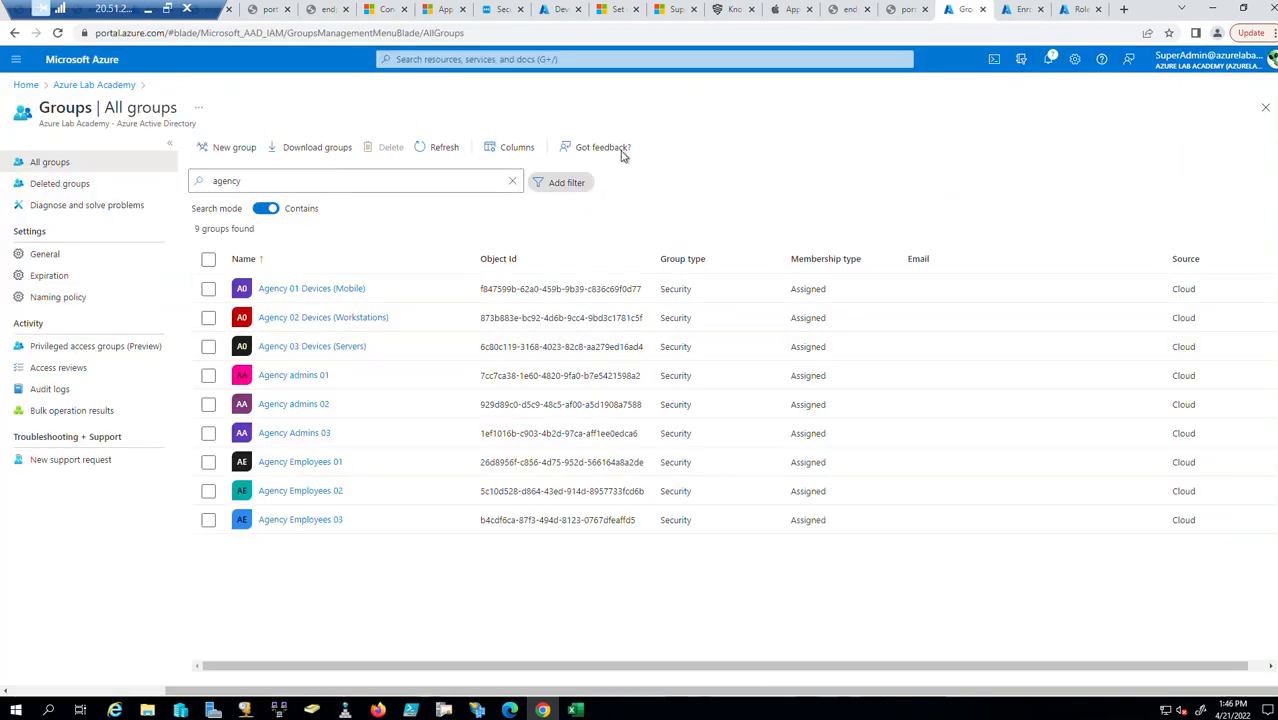
pyautogui.click(438, 147)
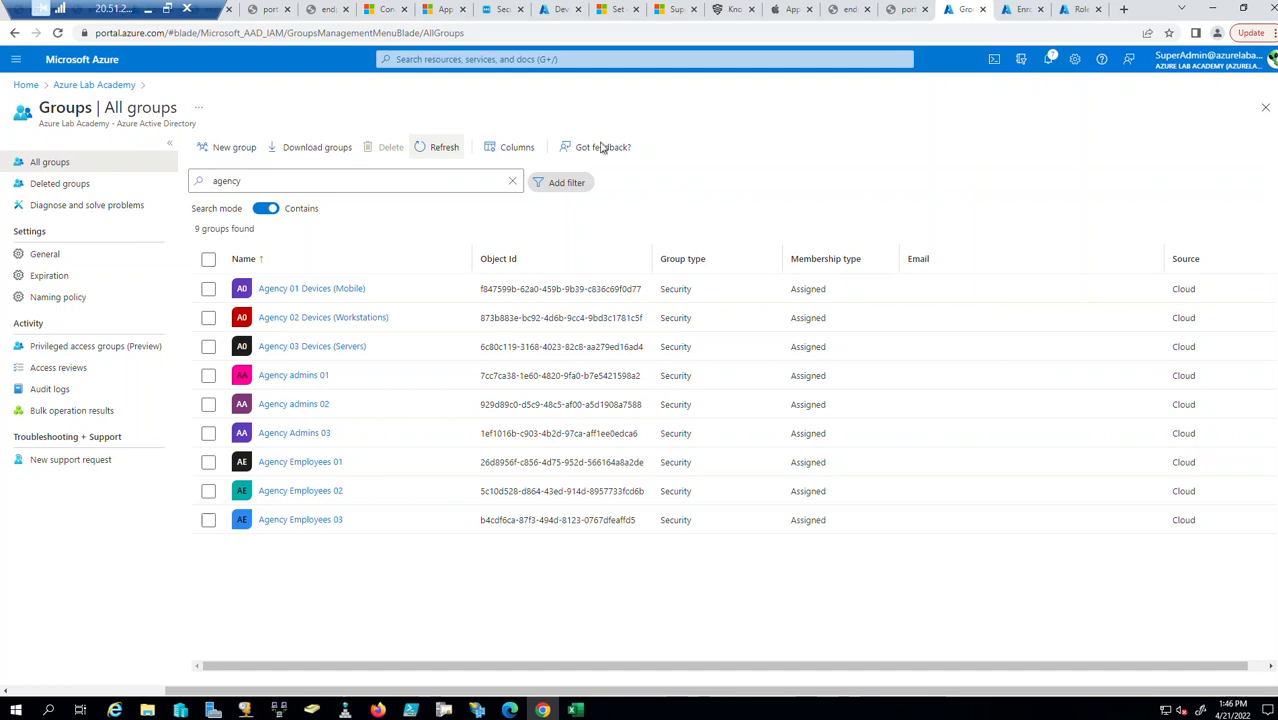
pyautogui.click(1028, 8)
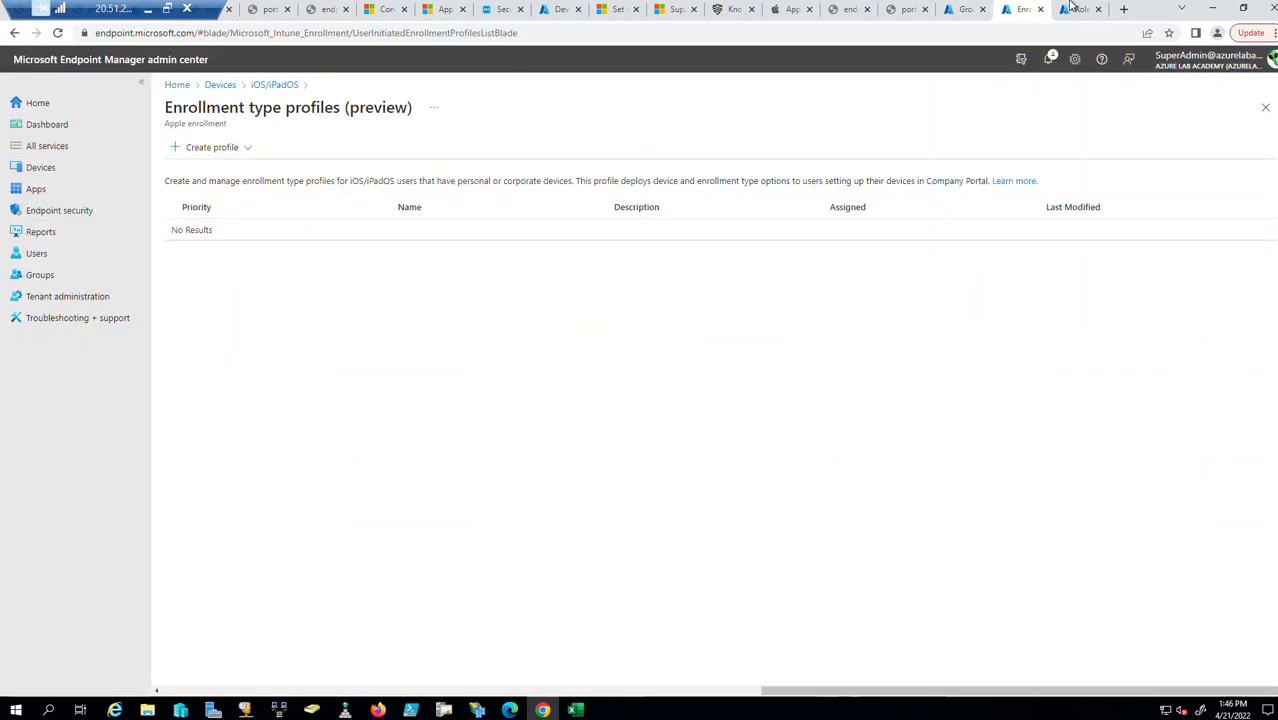
# In the second admin's browser, reload the enrollment type profiles page and return home.
pyautogui.click(378, 709)
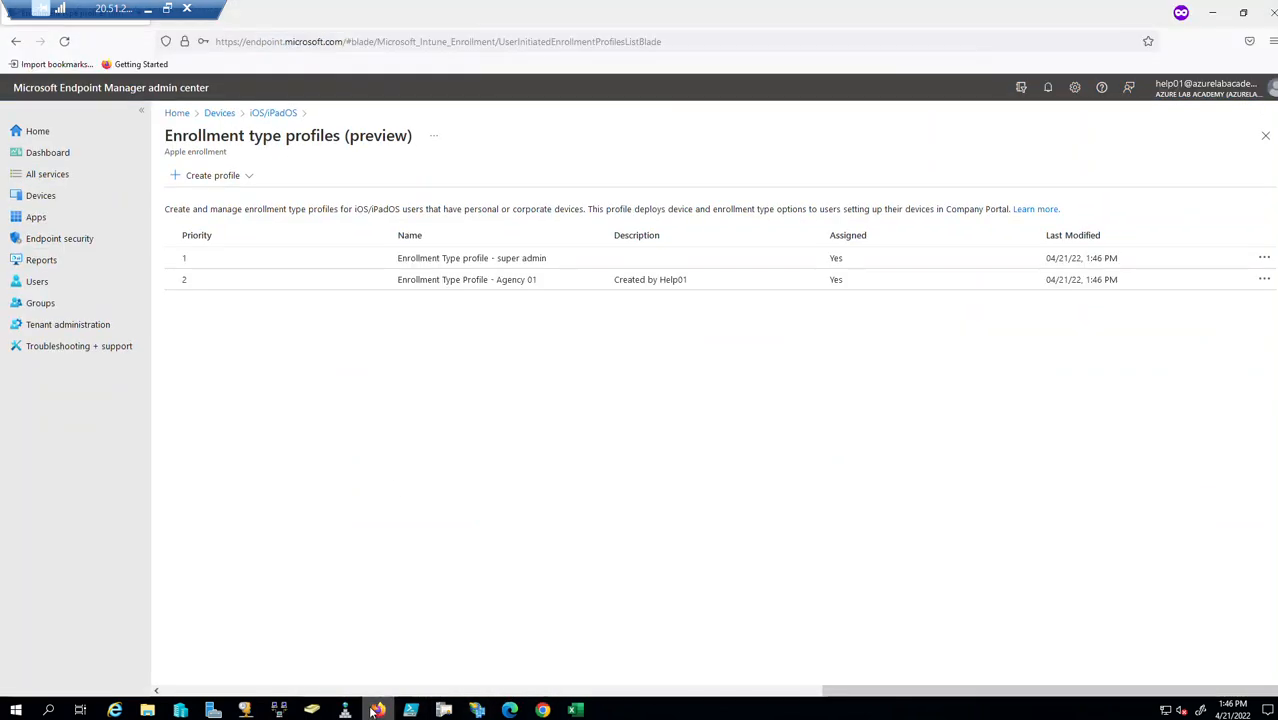
pyautogui.click(64, 41)
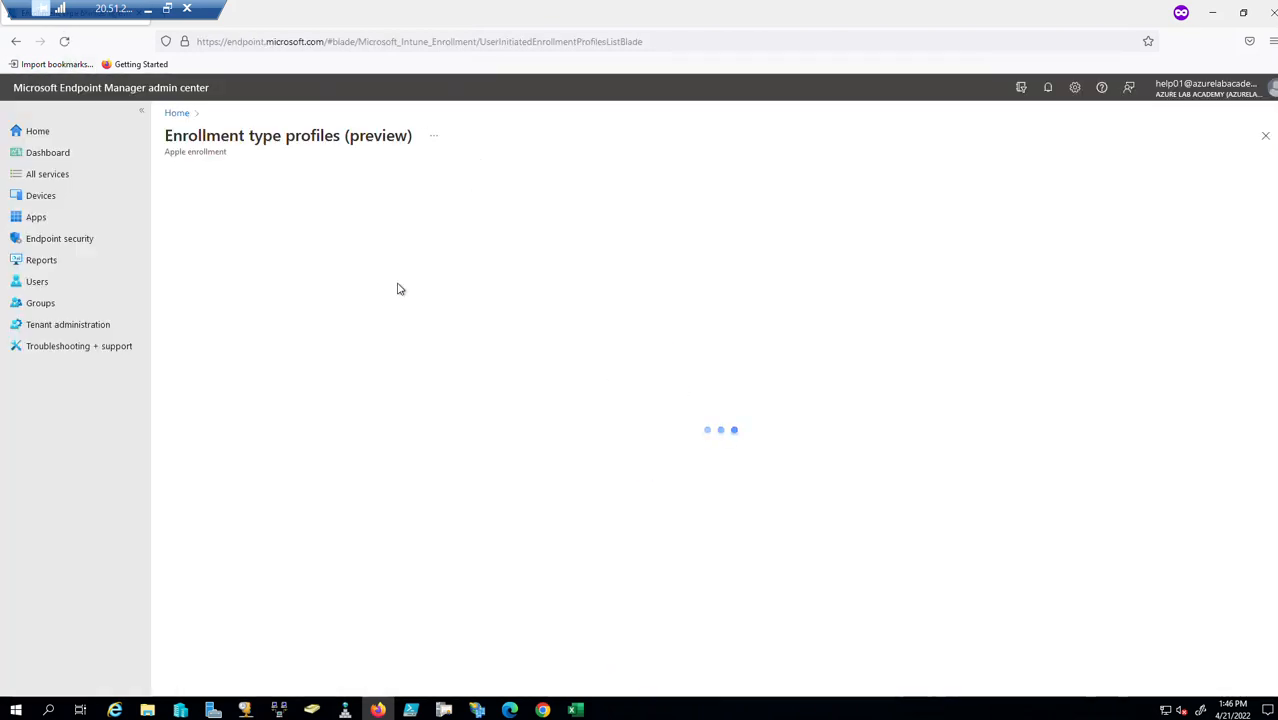
pyautogui.click(1265, 139)
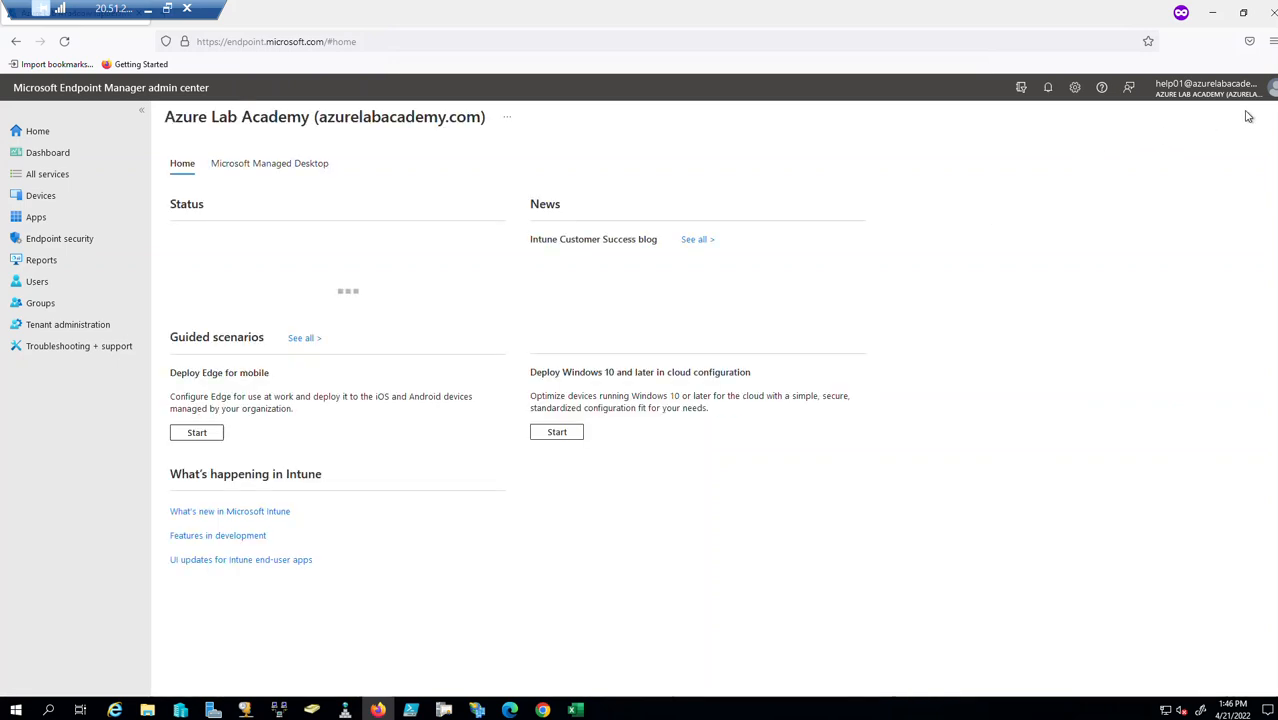
# Go to iOS/iPadOS enrollment types and start a new iOS/iPadOS profile.
pyautogui.click(40, 195)
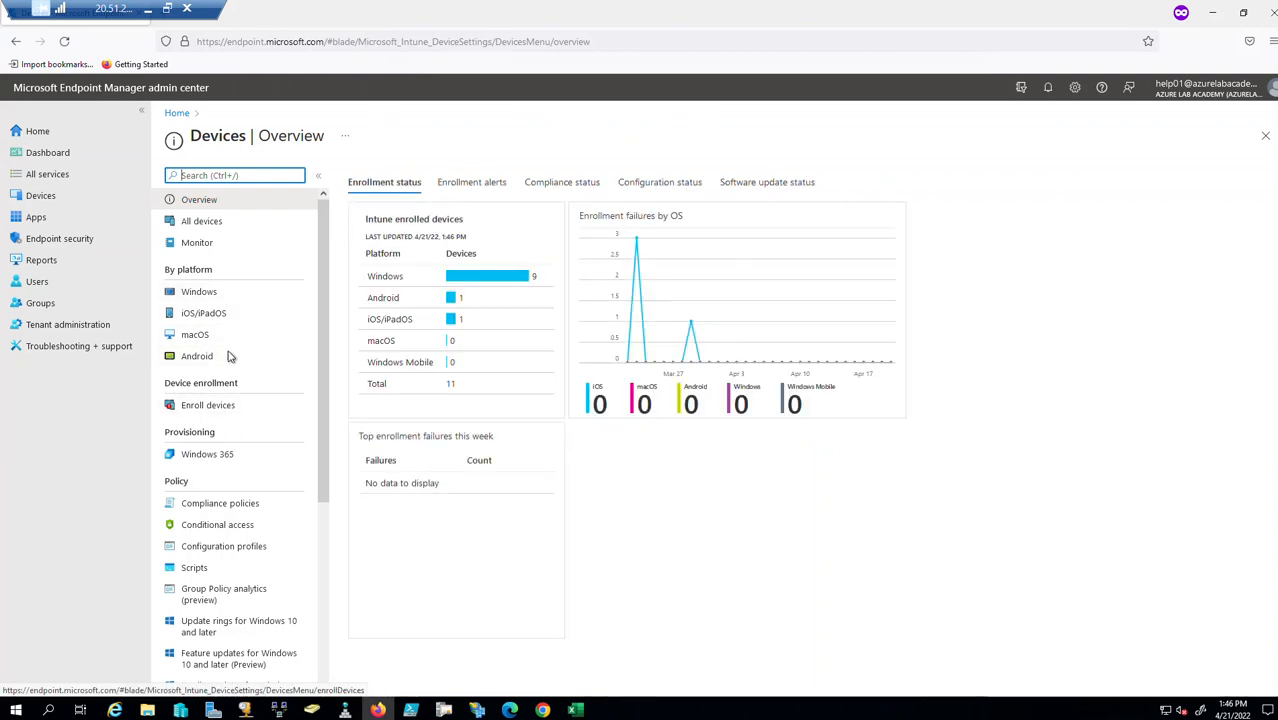
pyautogui.click(219, 322)
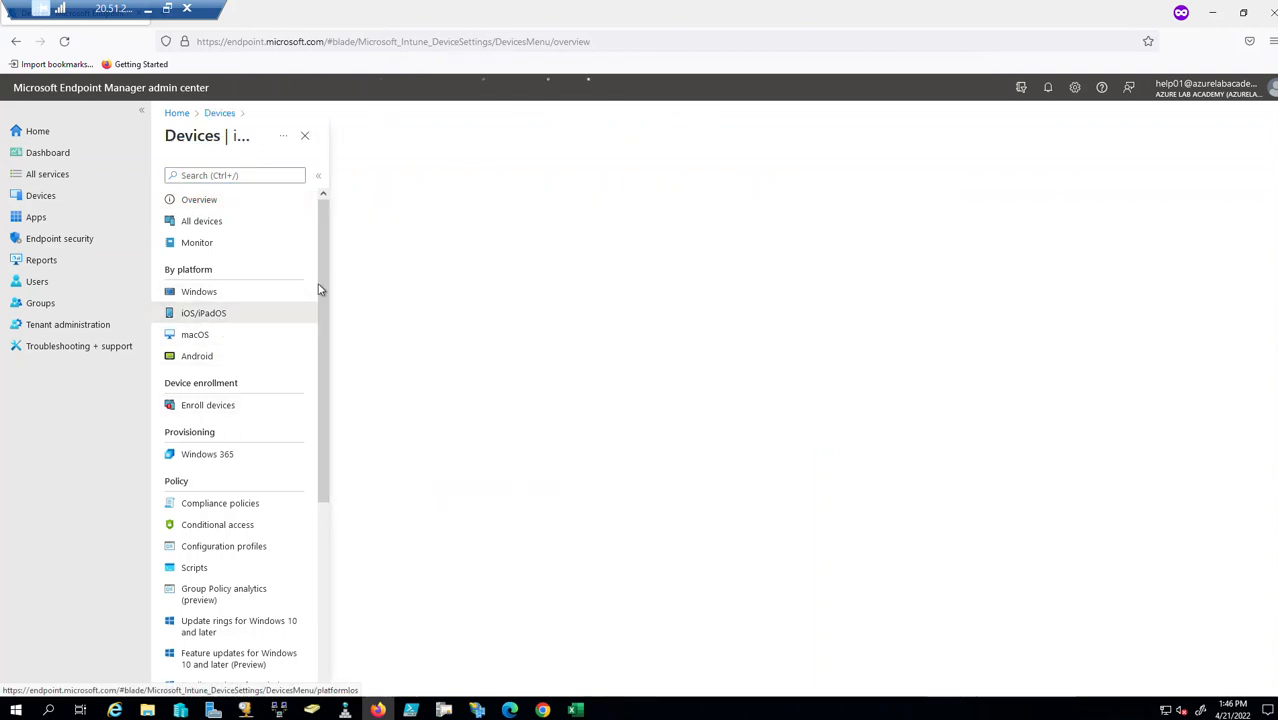
pyautogui.click(300, 226)
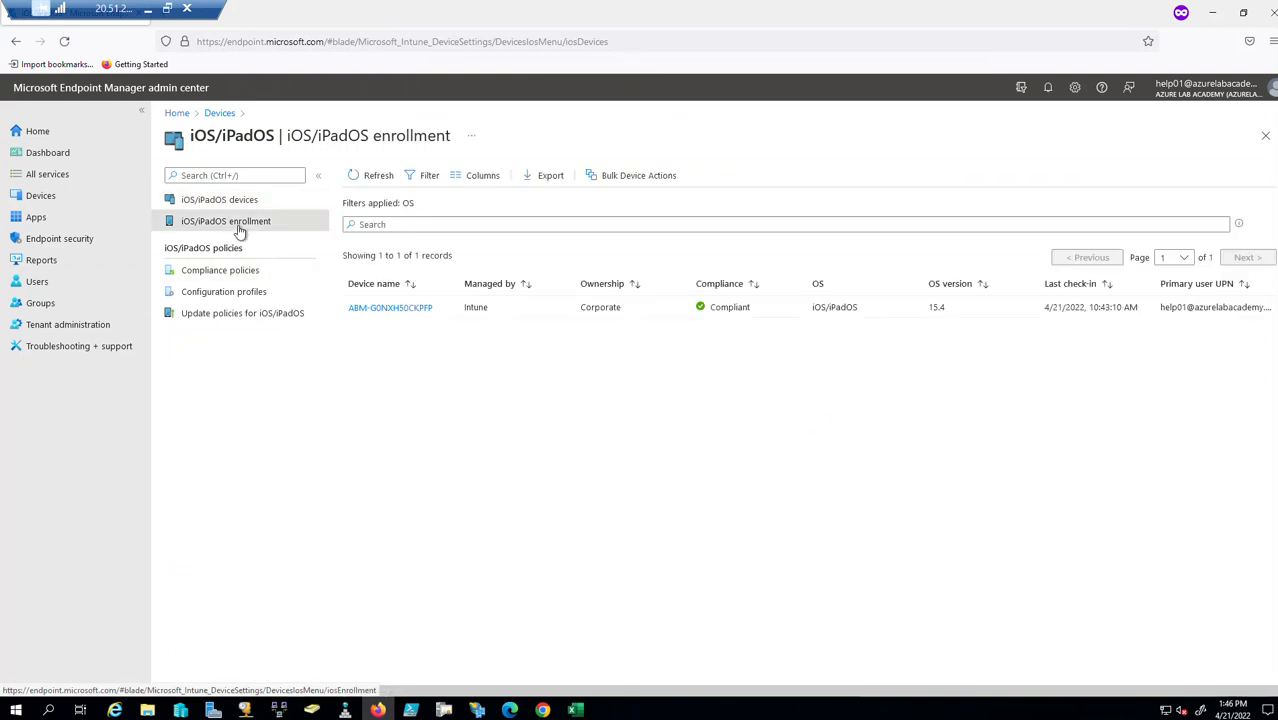
pyautogui.click(480, 500)
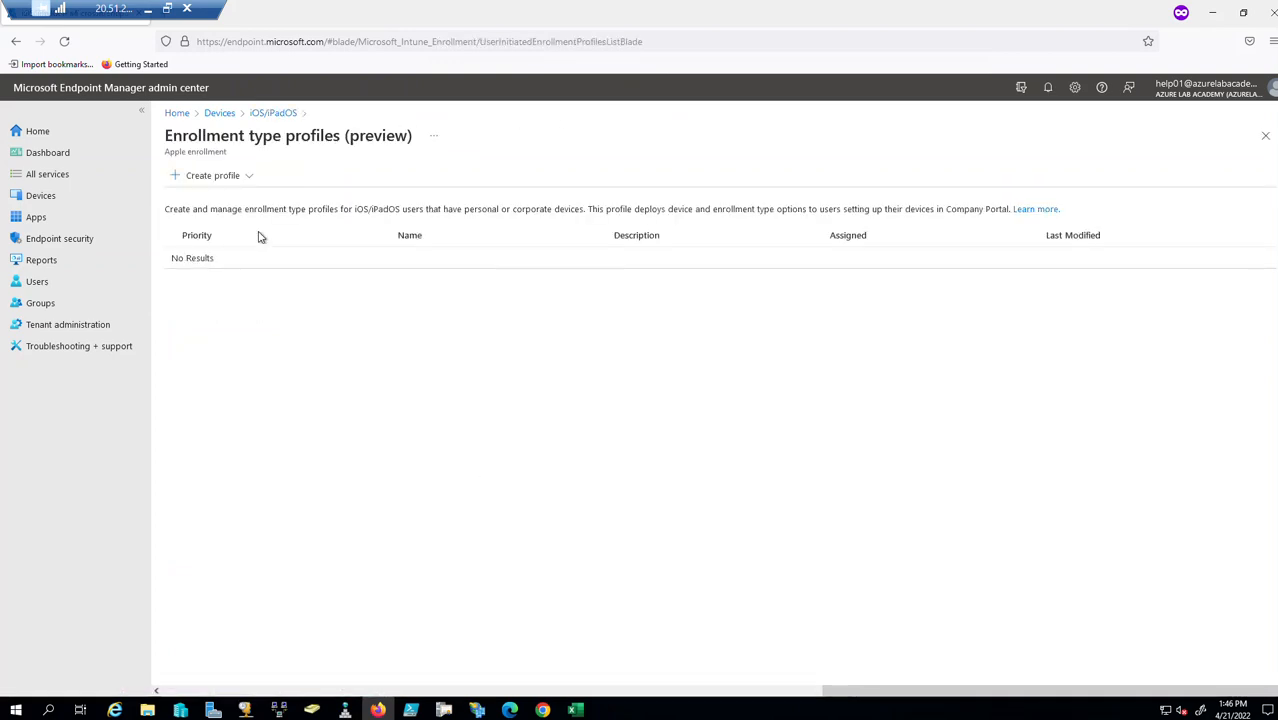
pyautogui.click(213, 175)
pyautogui.click(214, 197)
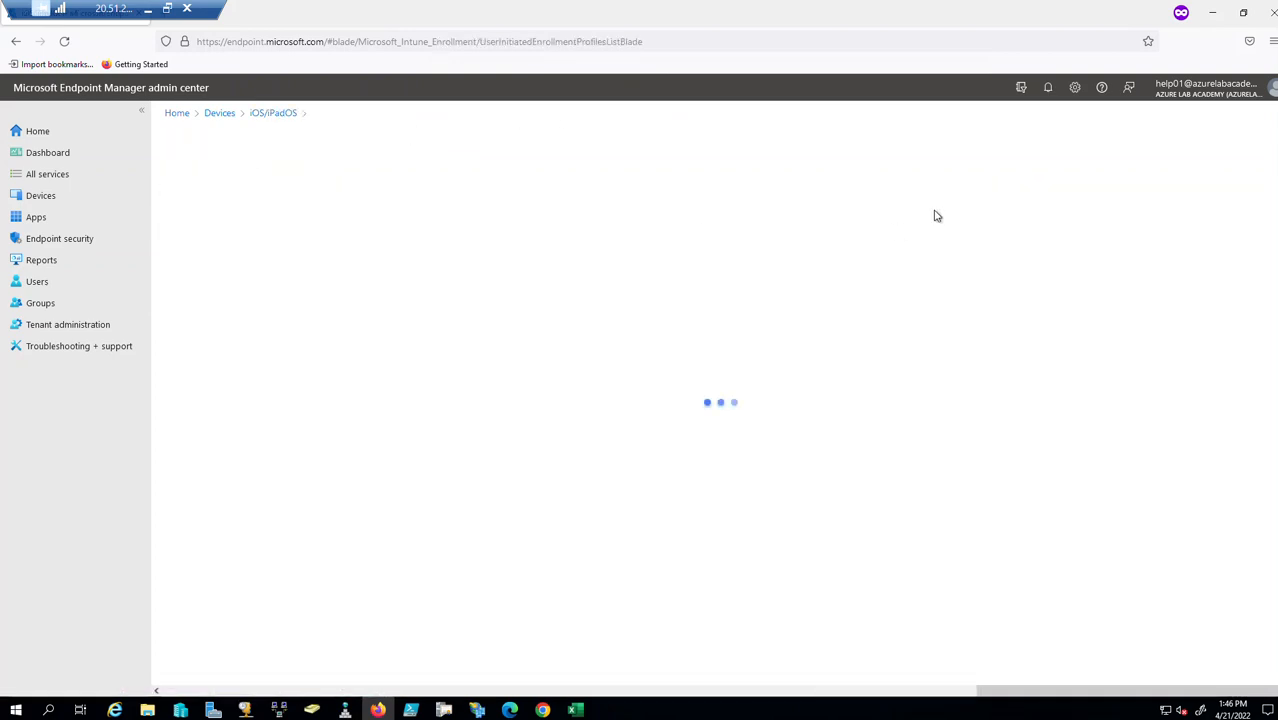
# Name it 'iOS Enrollment Type for Agency 01 Employees', describe 'Created by Help01 admin at Agency 01', keep Device enrollment.
pyautogui.click(393, 218)
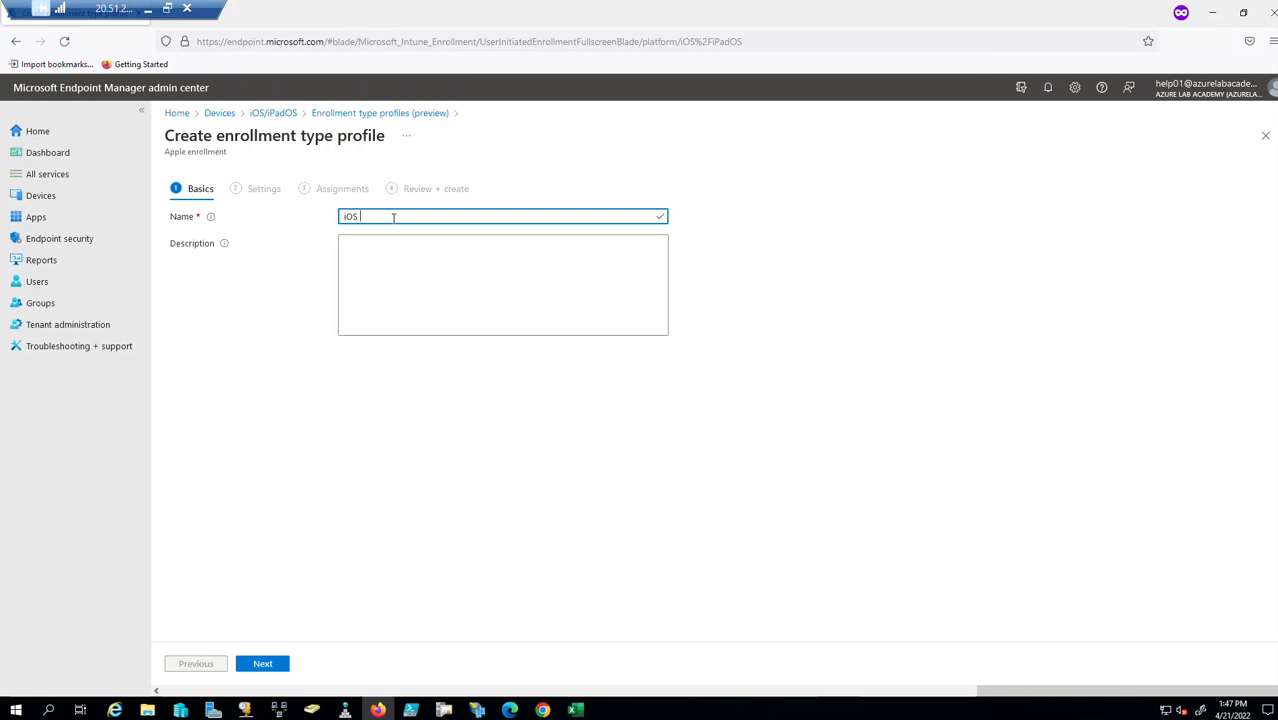
pyautogui.write('iOS Enrollment Type for Agency 01 E')
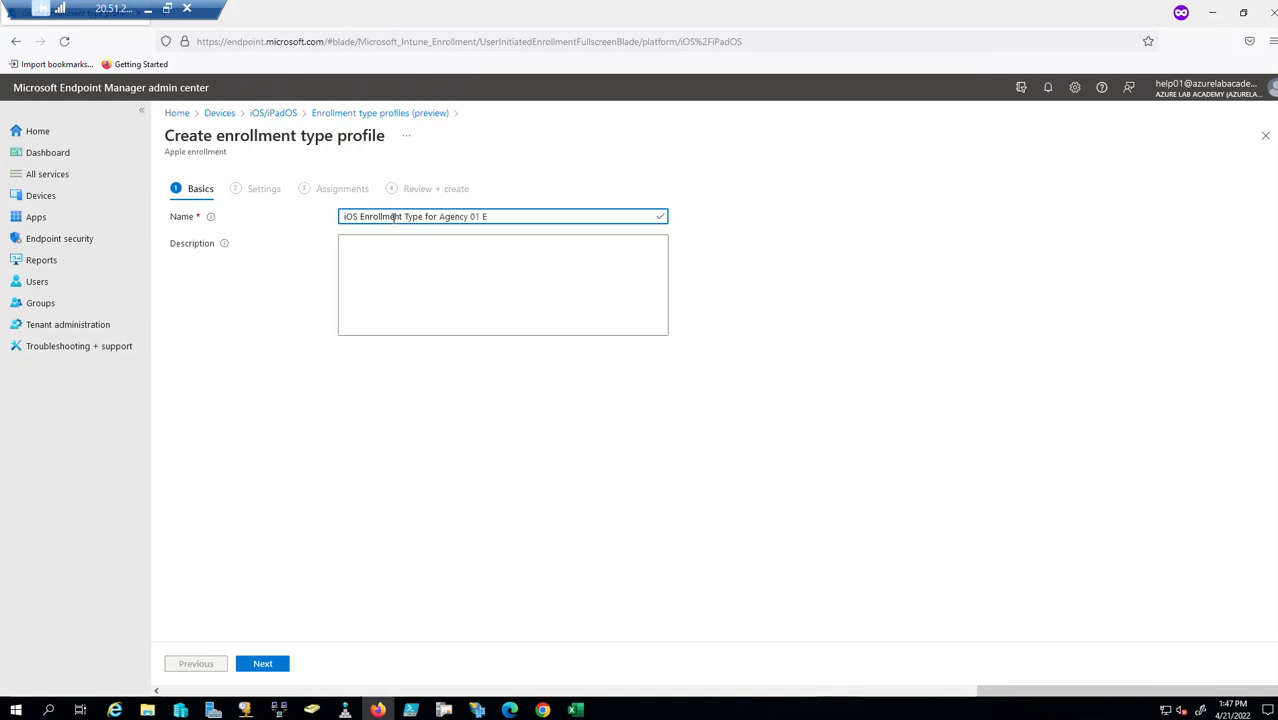
pyautogui.write('mployees')
pyautogui.click(461, 271)
pyautogui.write('Created by')
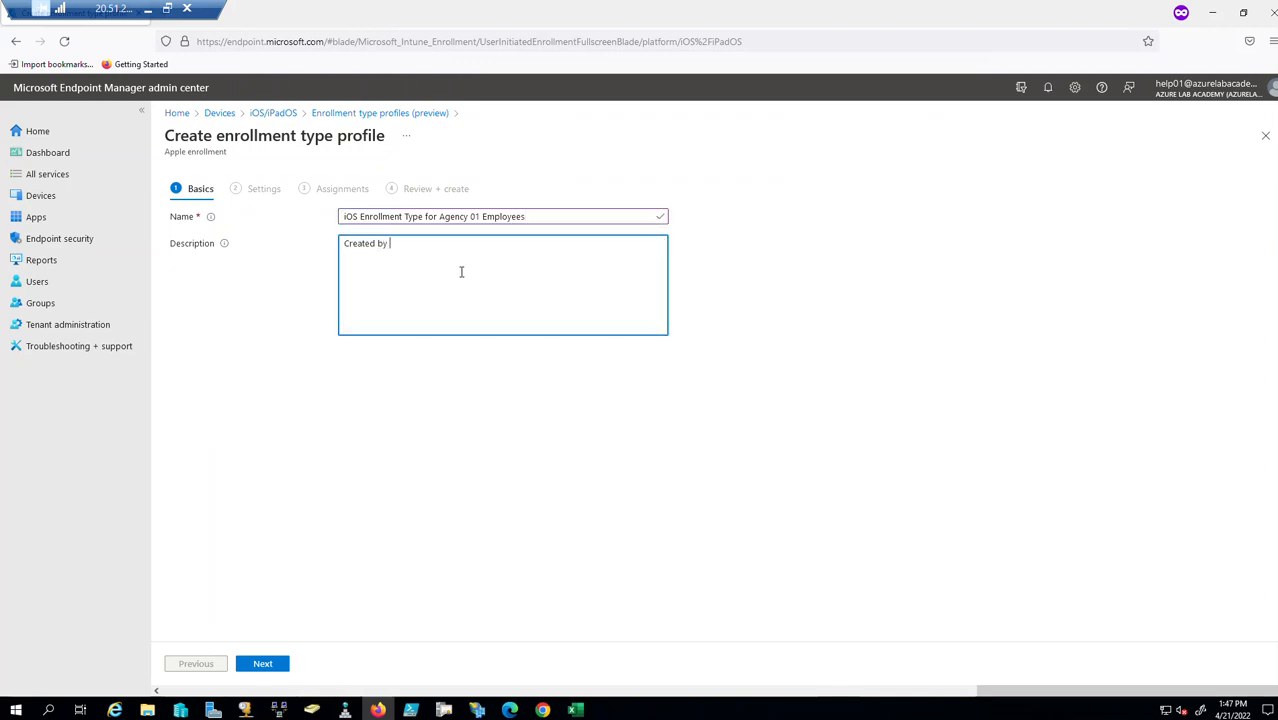
pyautogui.write(' Help01 admin at Agency 01')
pyautogui.click(262, 666)
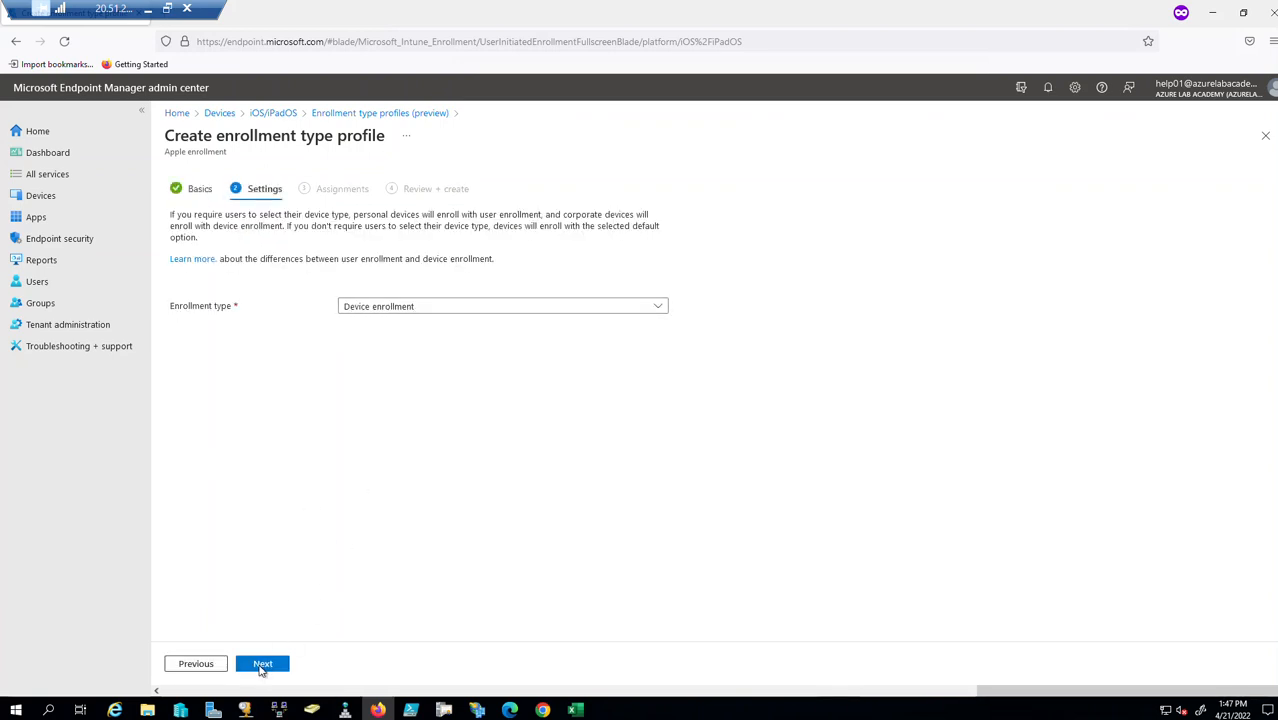
pyautogui.click(262, 666)
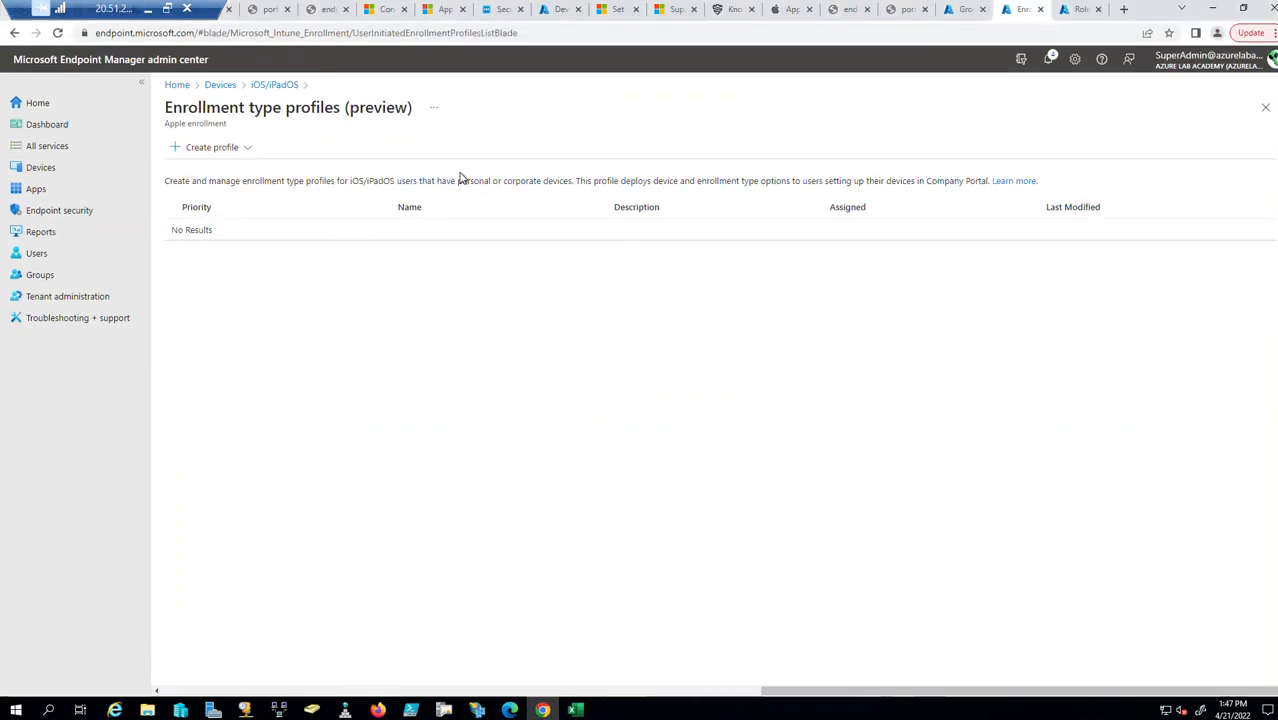
# Inspect the Custom 03 - Contoso Govt - Agency Admins role's Create profile enrollment permission.
pyautogui.click(52, 305)
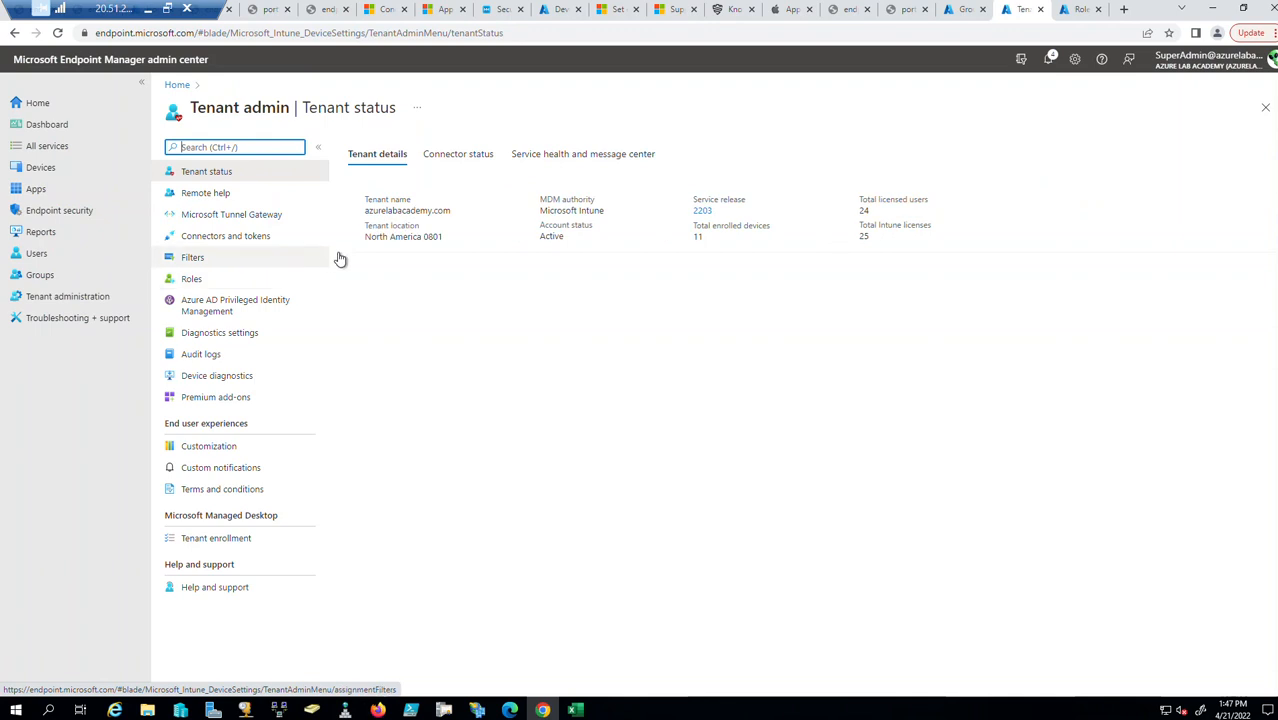
pyautogui.click(193, 282)
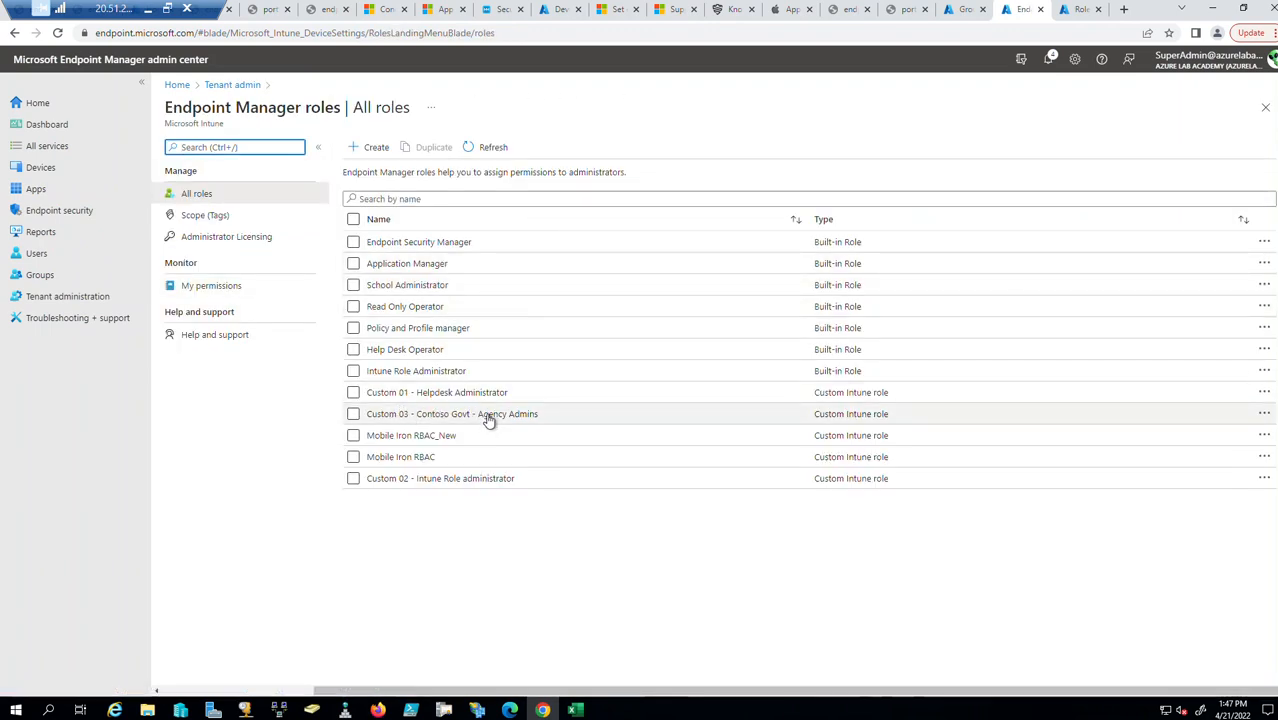
pyautogui.click(468, 414)
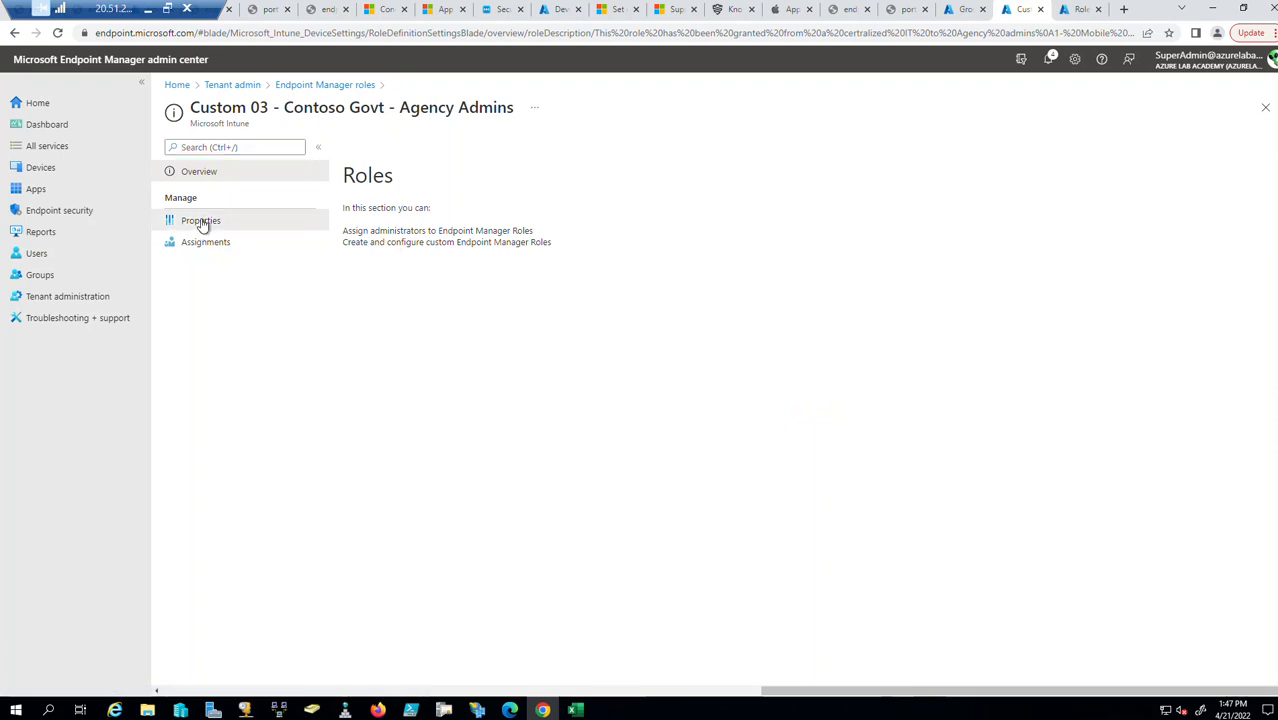
pyautogui.click(200, 220)
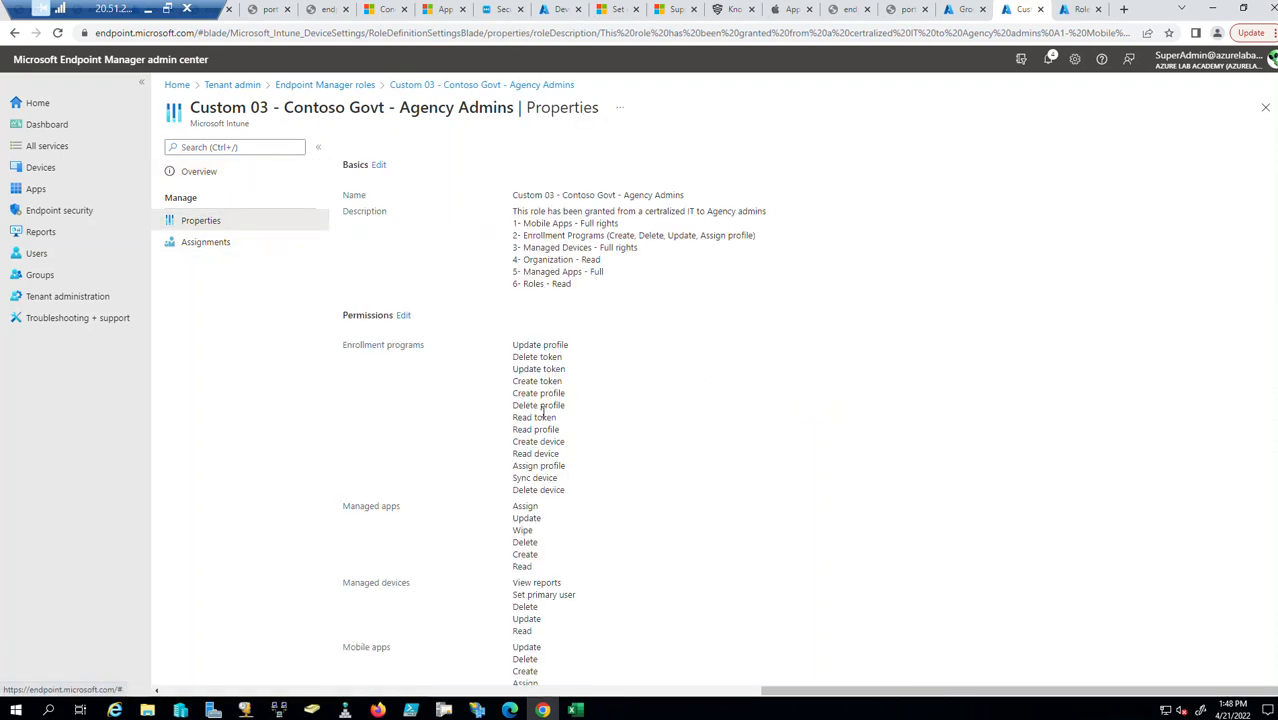
pyautogui.moveTo(567, 396); pyautogui.dragTo(527, 395)
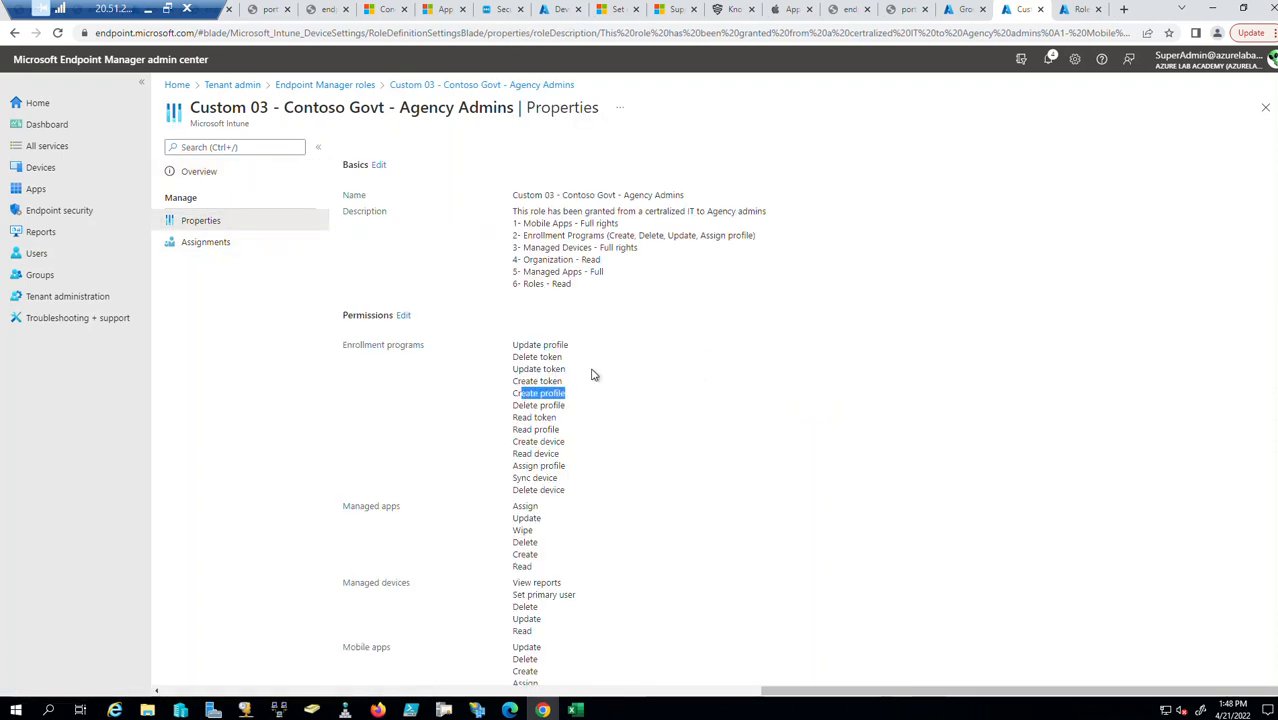
pyautogui.click(812, 373)
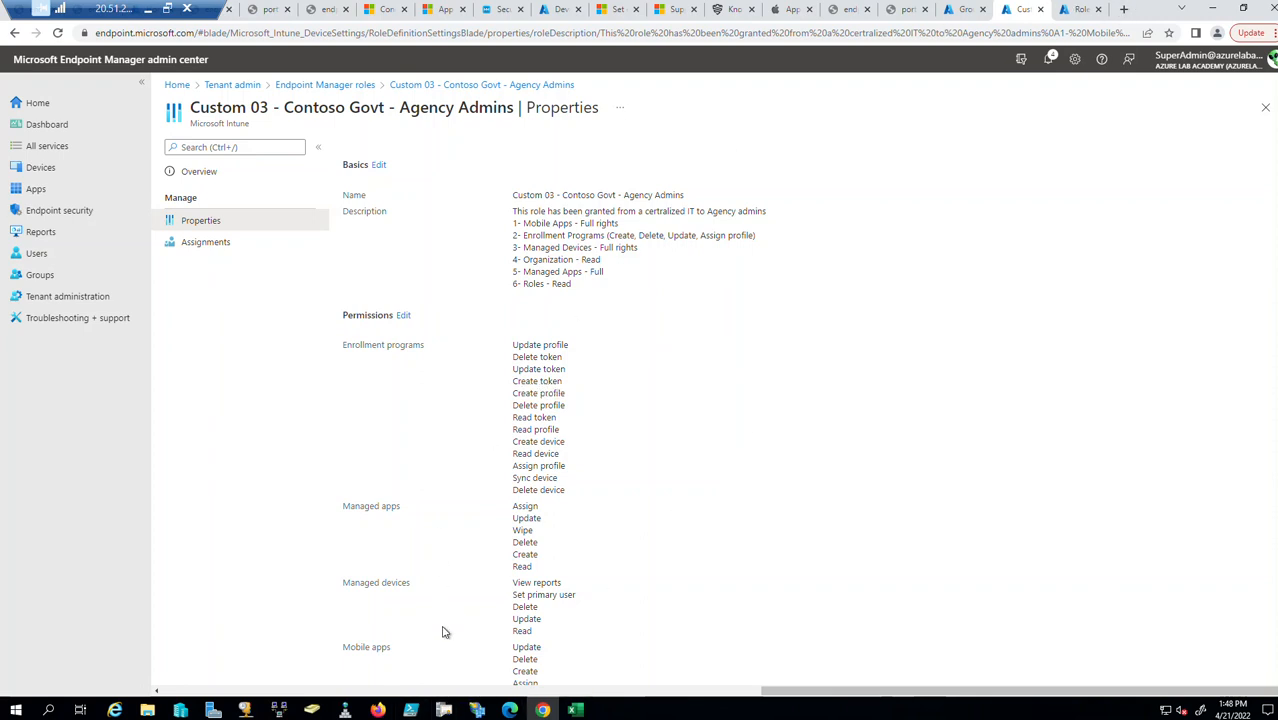
# Include the Agency Employees 02 group in assignments and create the profile.
pyautogui.click(378, 709)
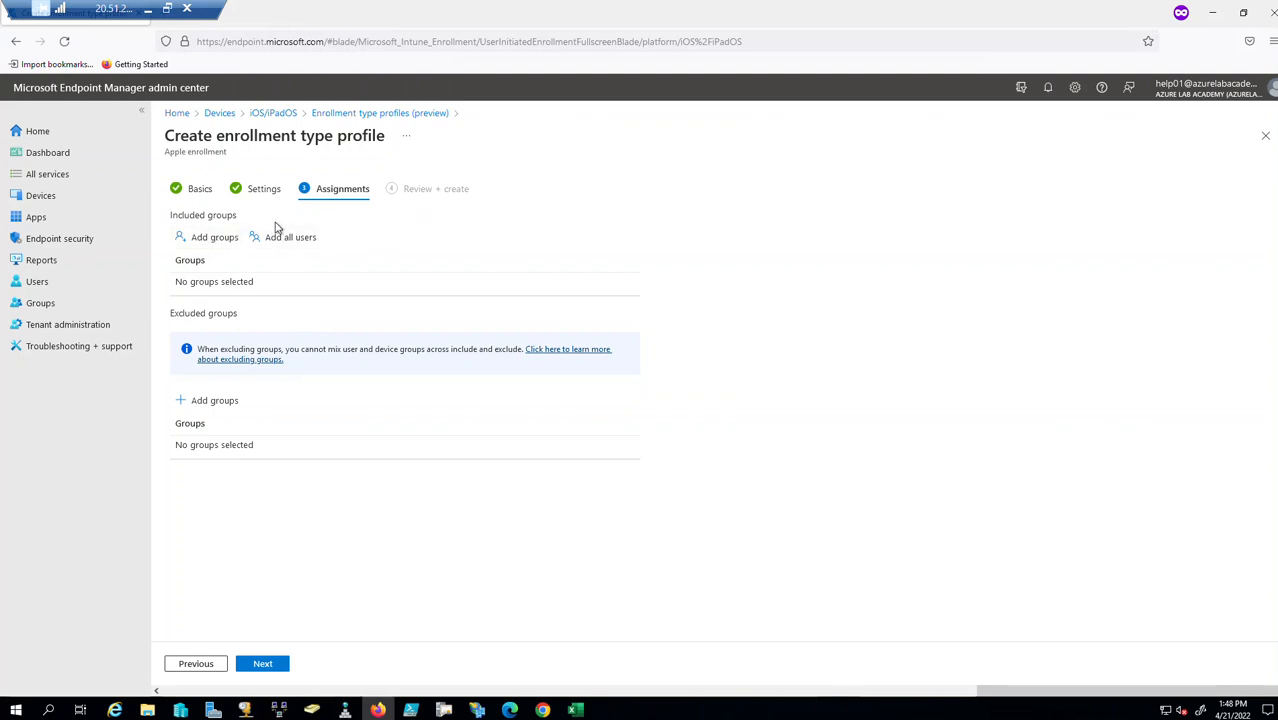
pyautogui.click(216, 239)
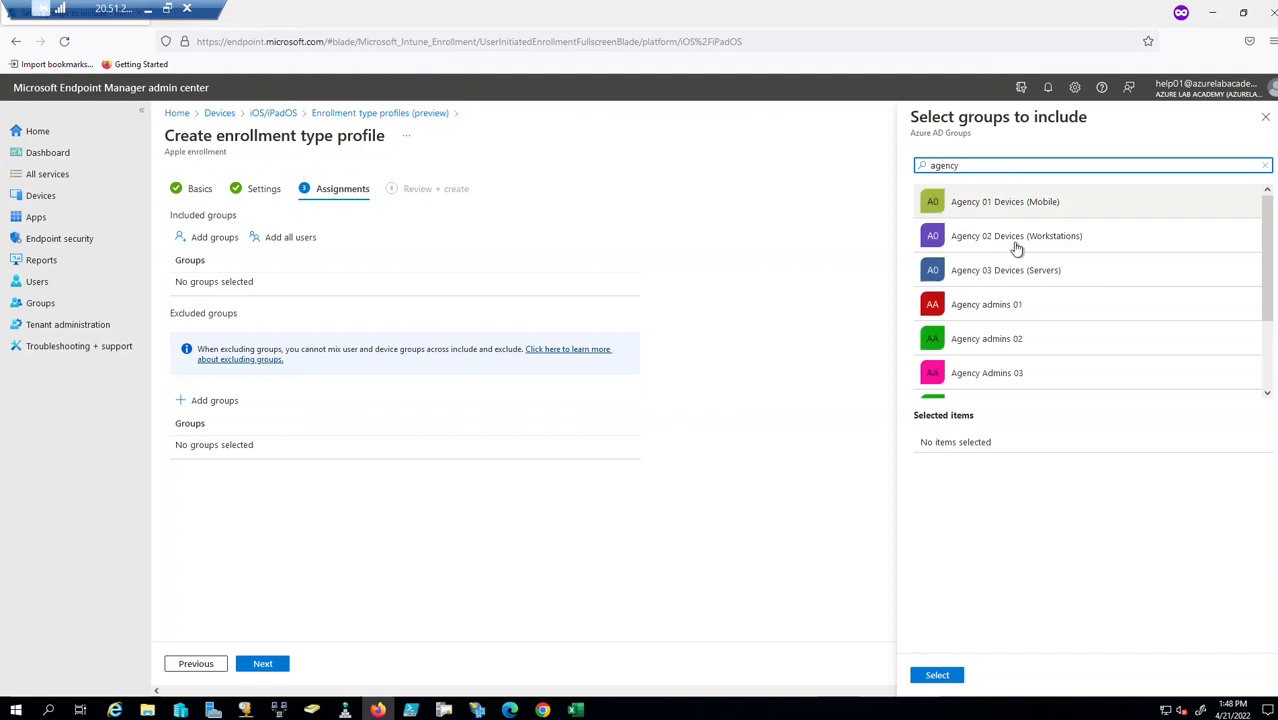
pyautogui.scroll(-2, 1040, 345)
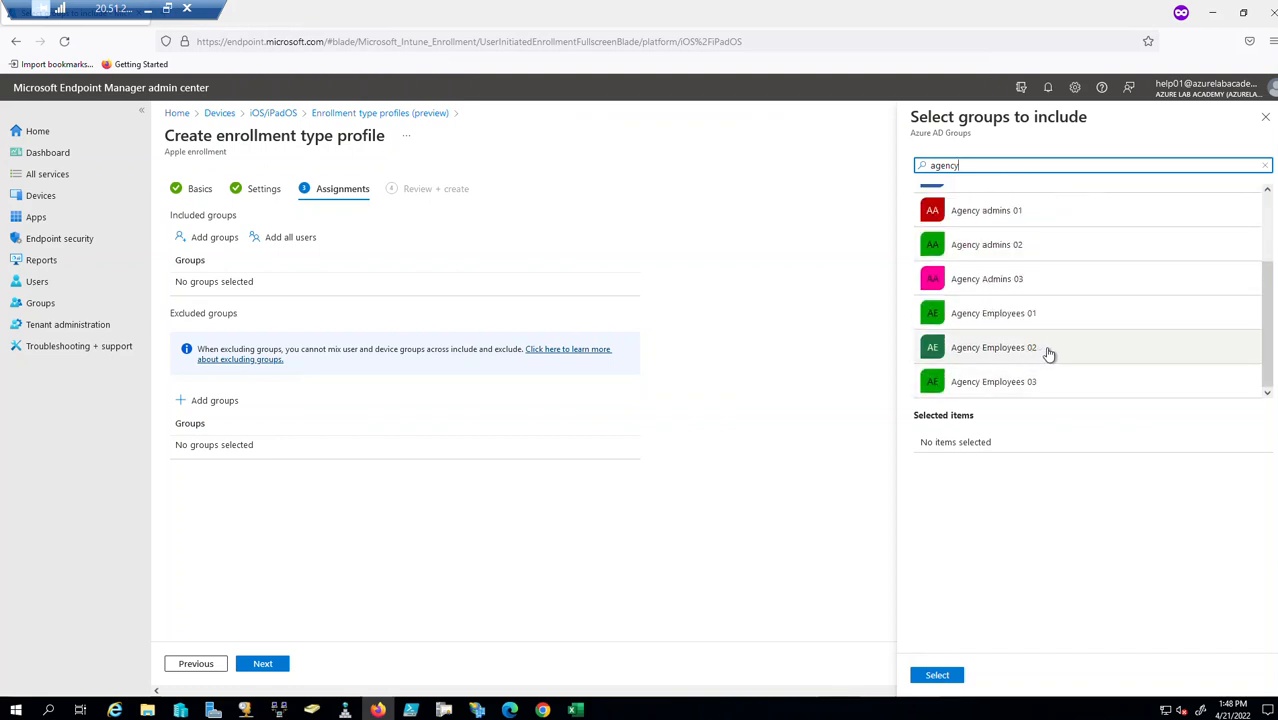
pyautogui.click(1048, 353)
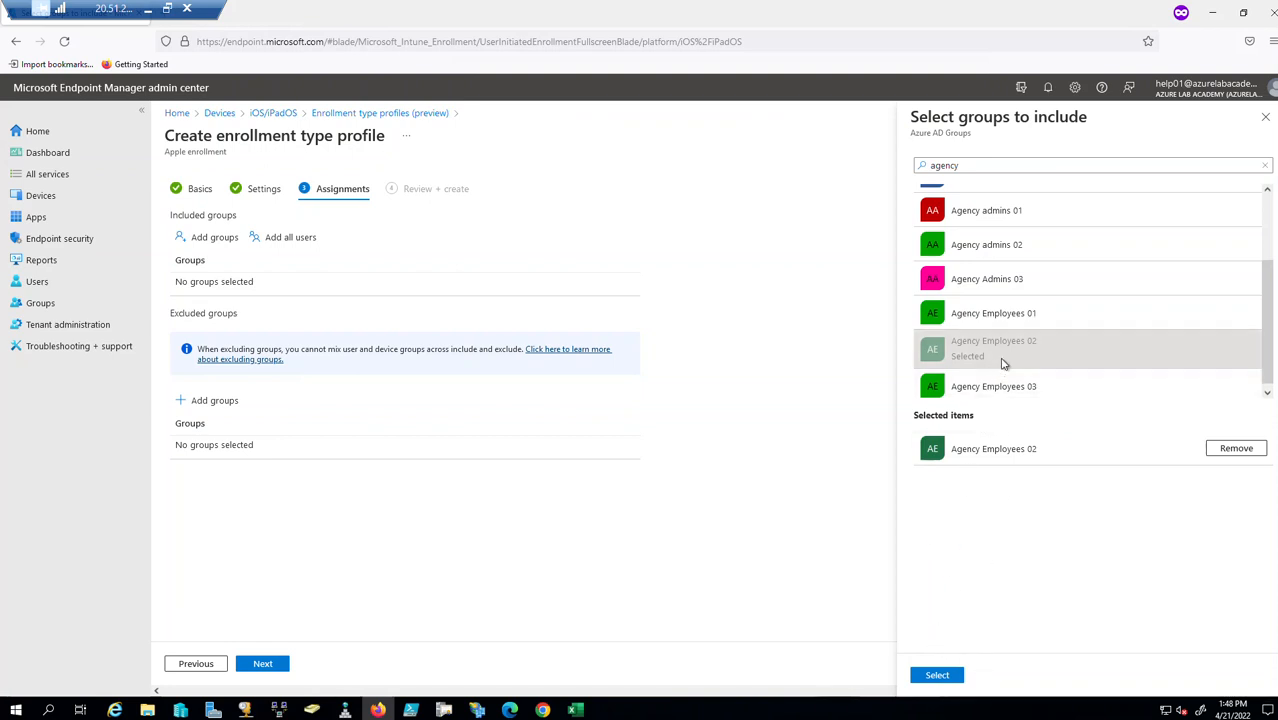
pyautogui.click(937, 676)
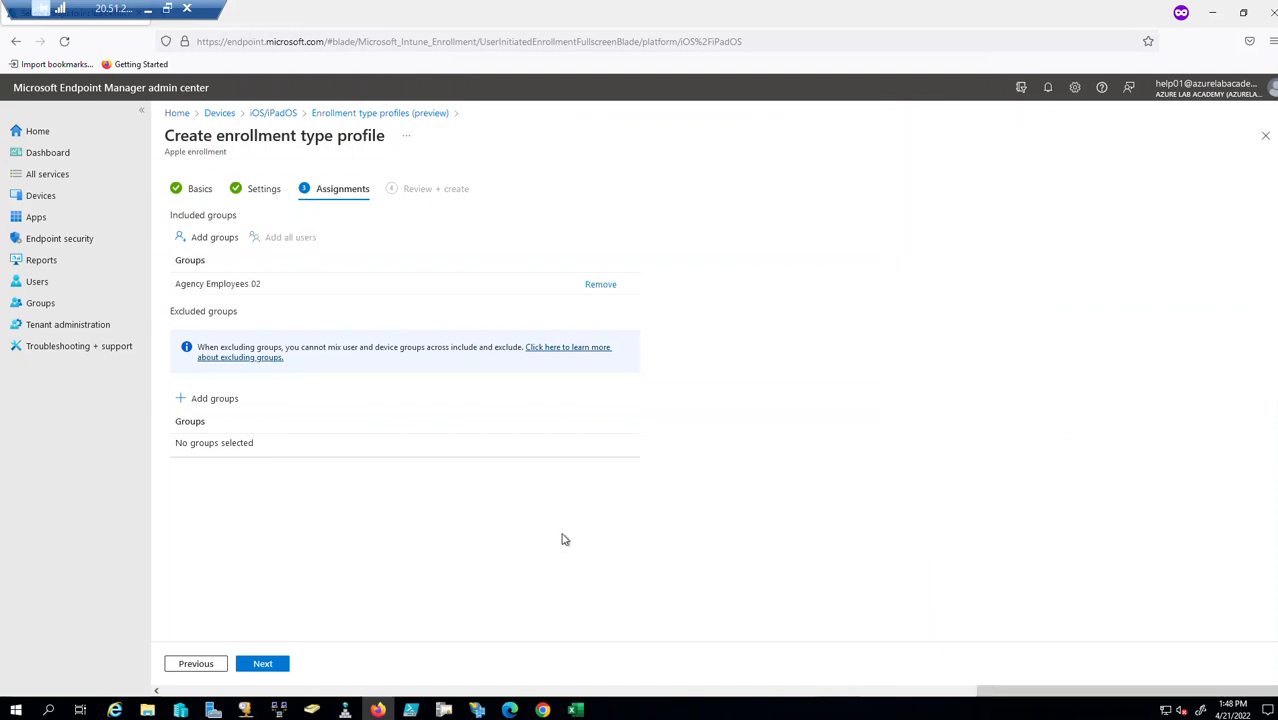
pyautogui.click(268, 666)
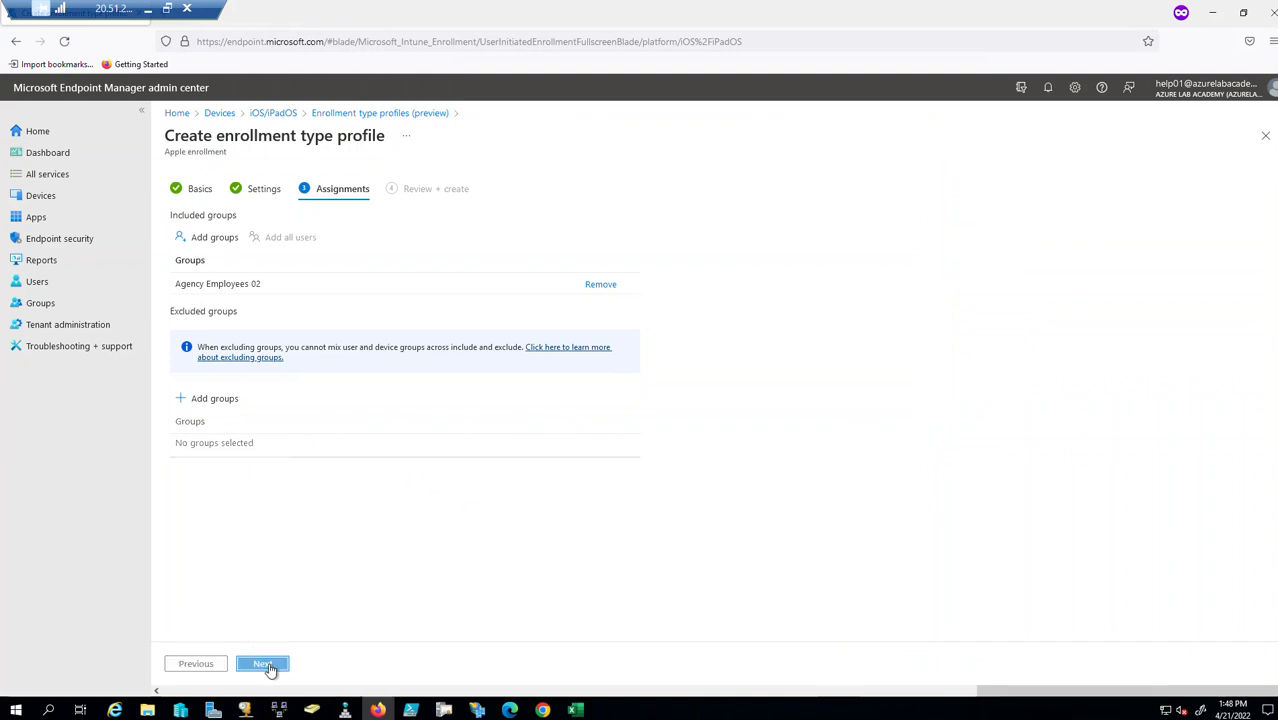
pyautogui.click(263, 664)
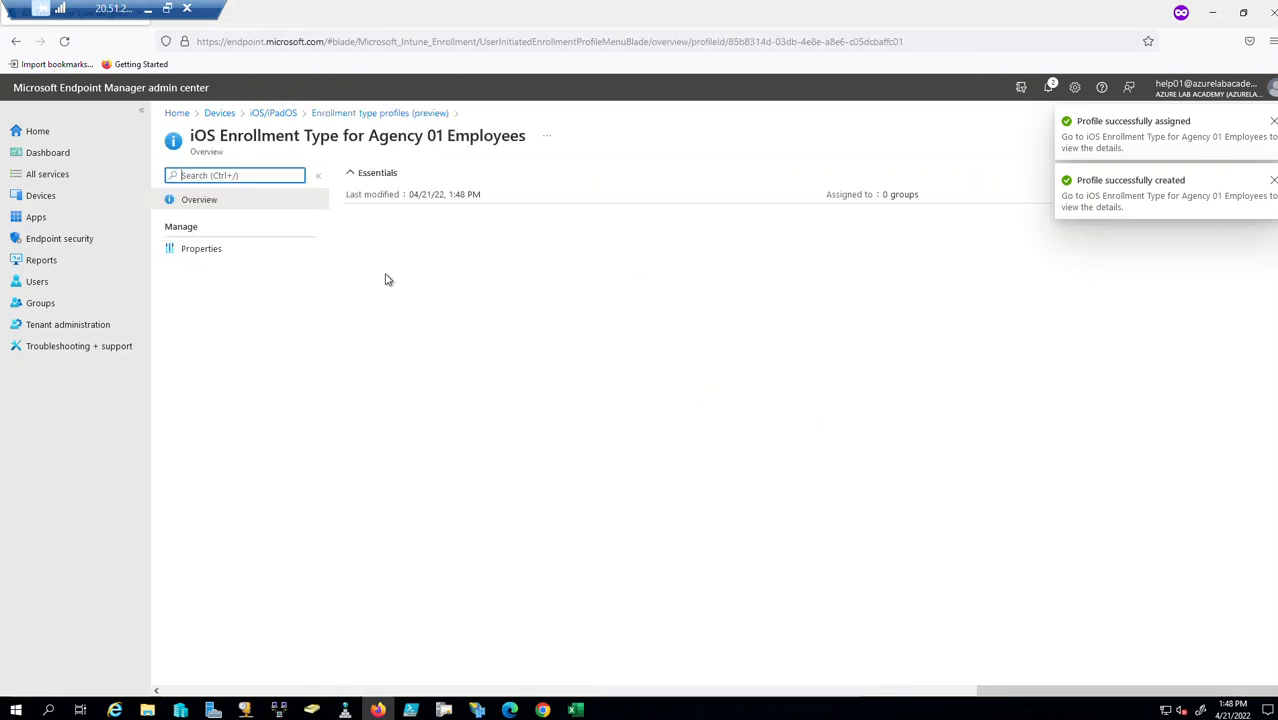
# Edit the profile's assignments to include Agency Employees 03 and save.
pyautogui.click(197, 250)
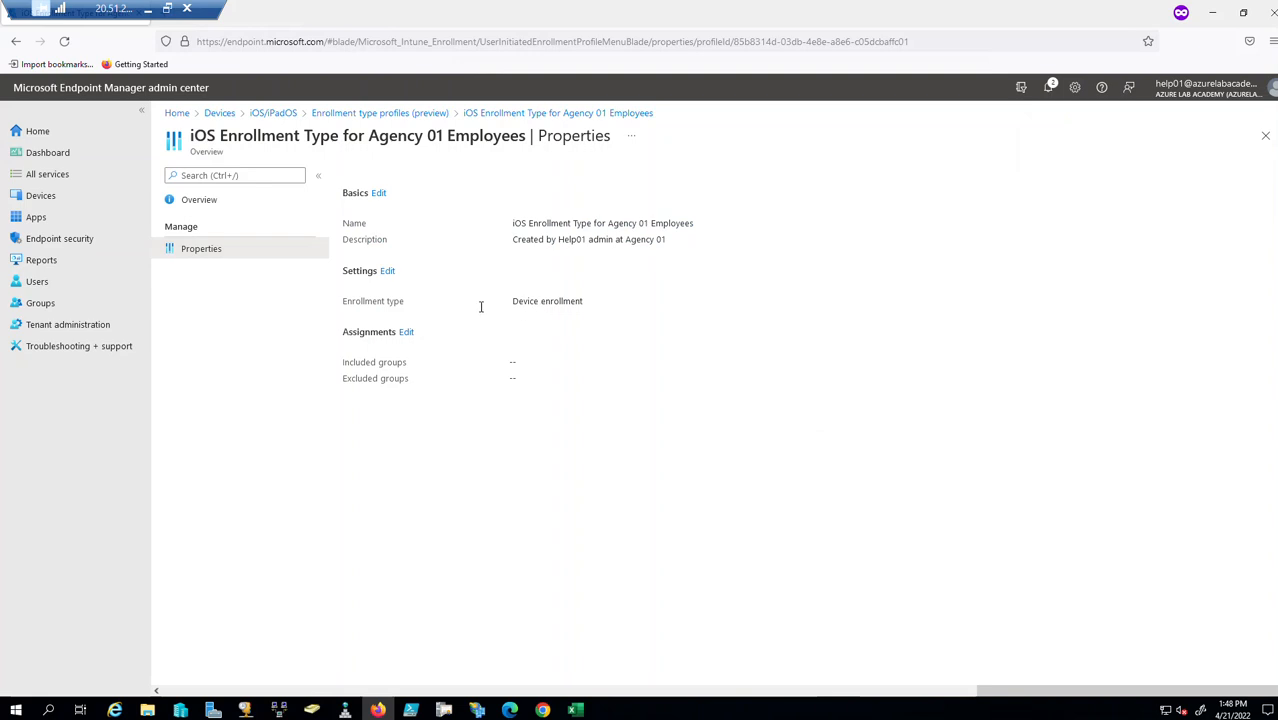
pyautogui.click(407, 334)
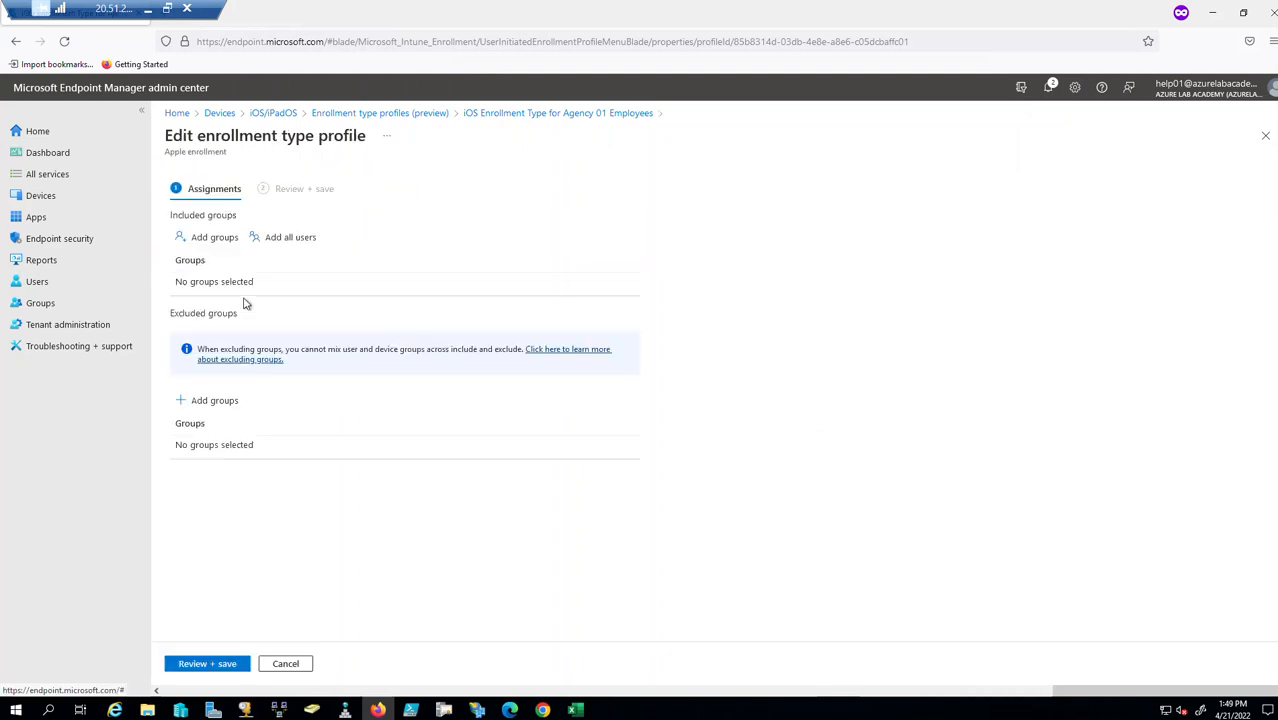
pyautogui.click(222, 242)
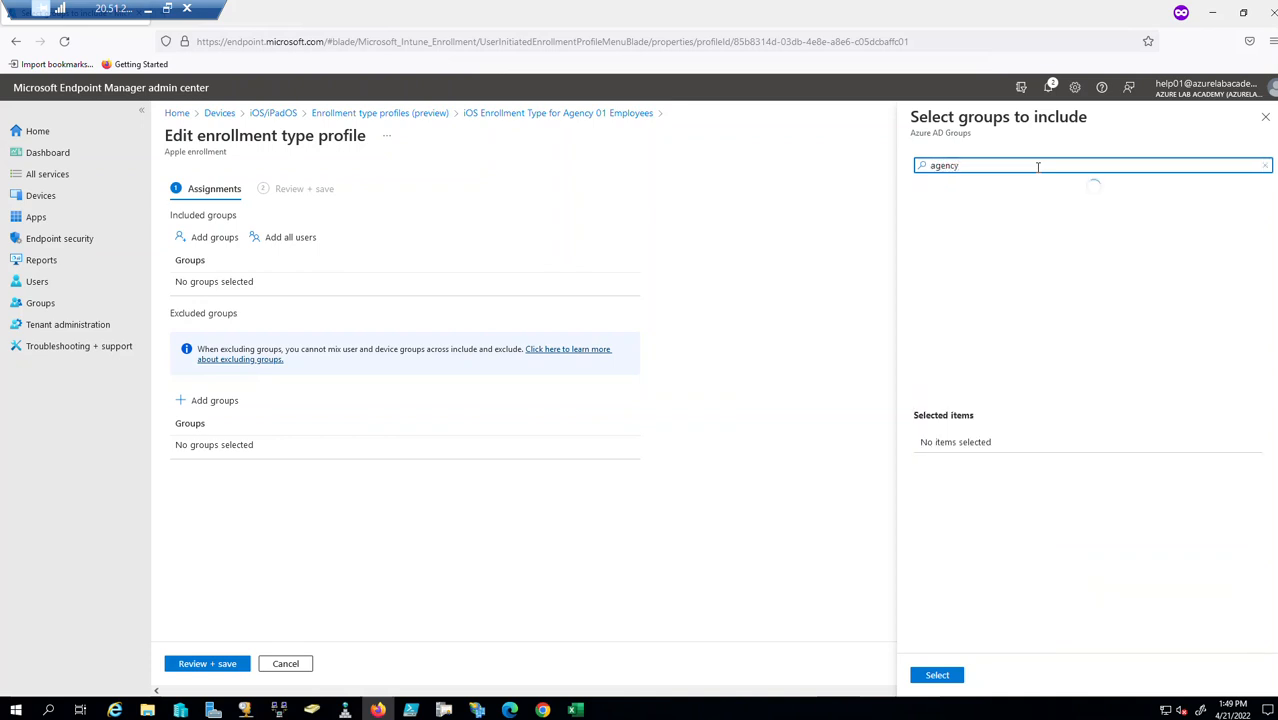
pyautogui.scroll(-1, 1030, 365)
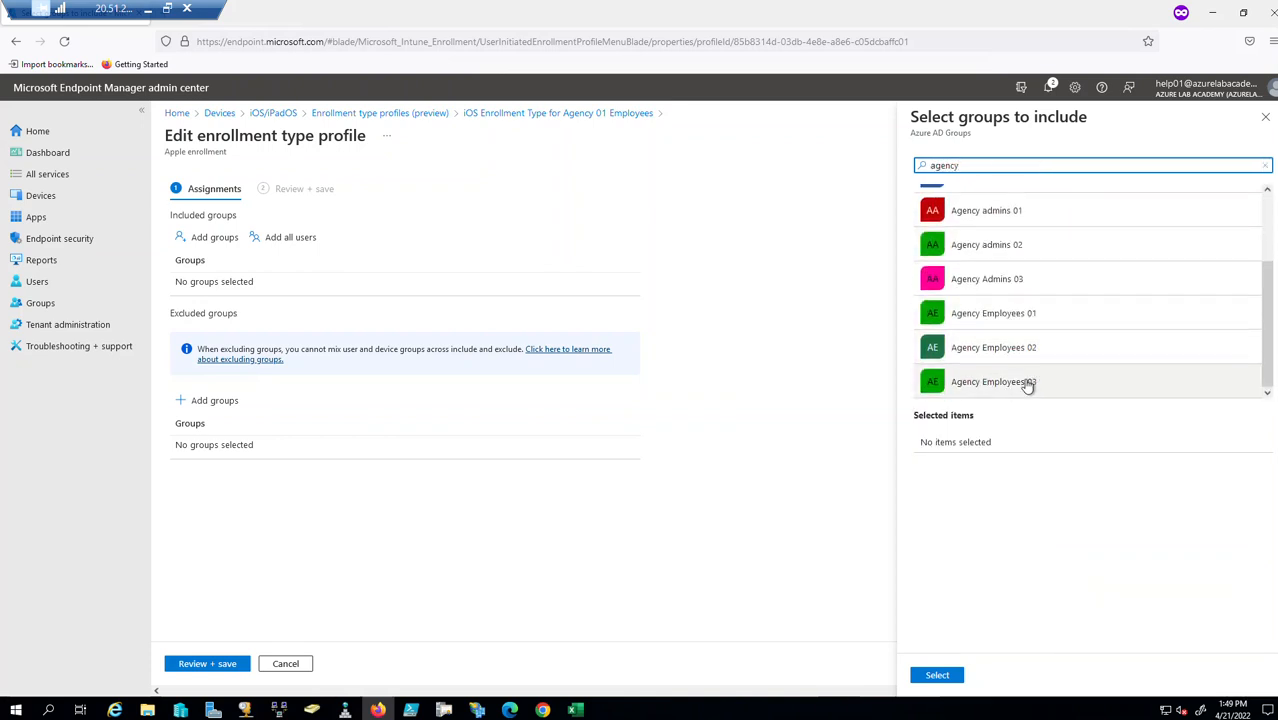
pyautogui.click(1027, 386)
pyautogui.click(937, 675)
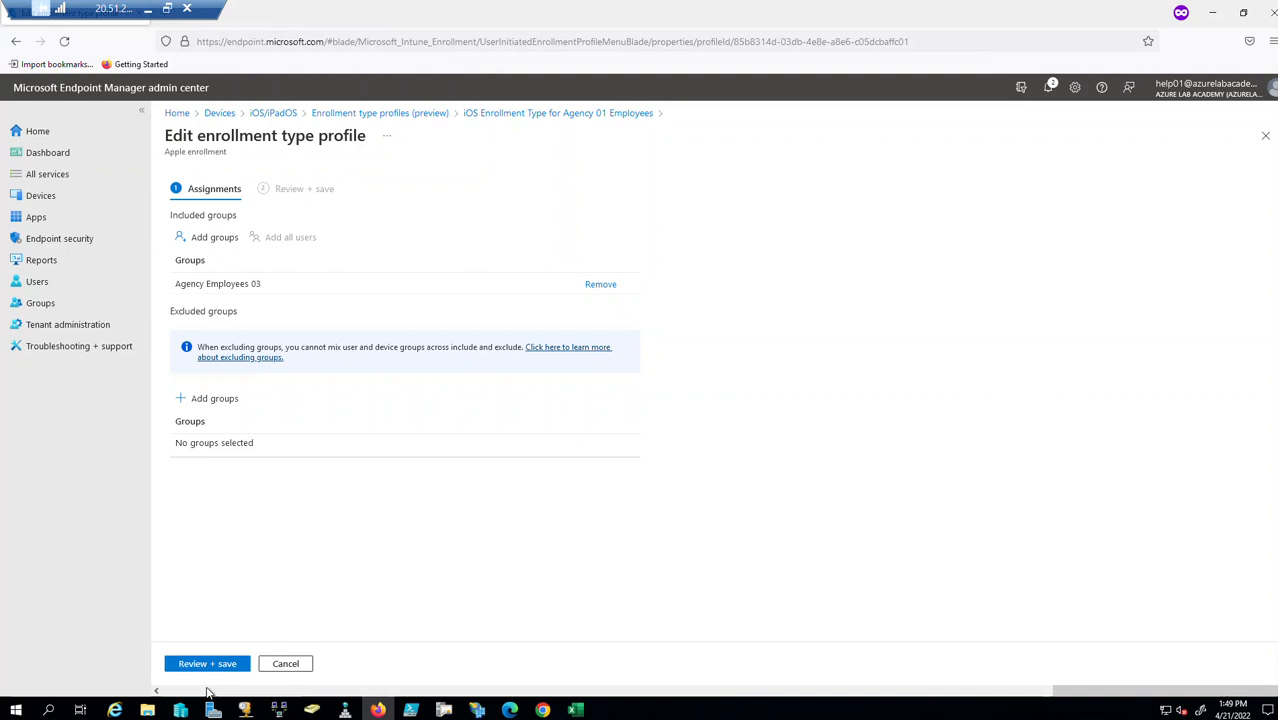
pyautogui.click(219, 668)
pyautogui.click(208, 666)
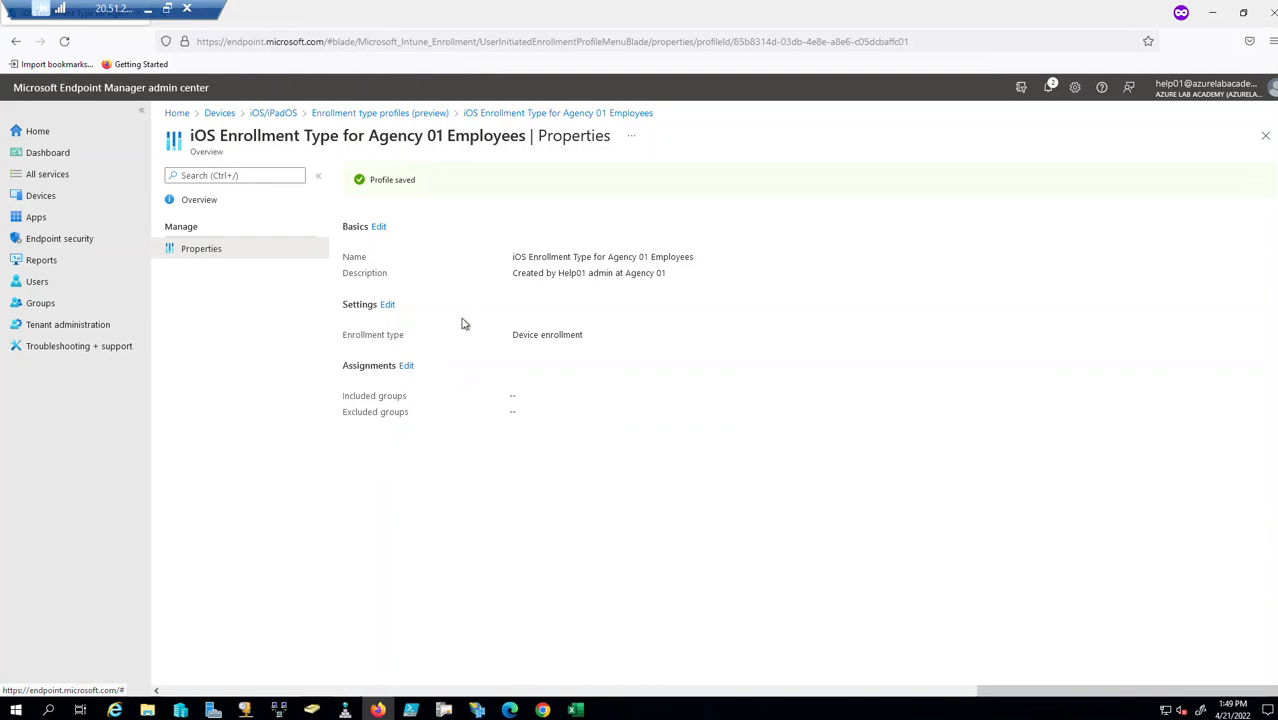
# Add Agency Employees 01 as an included group for the Agency 01 enrollment profile.
pyautogui.click(406, 367)
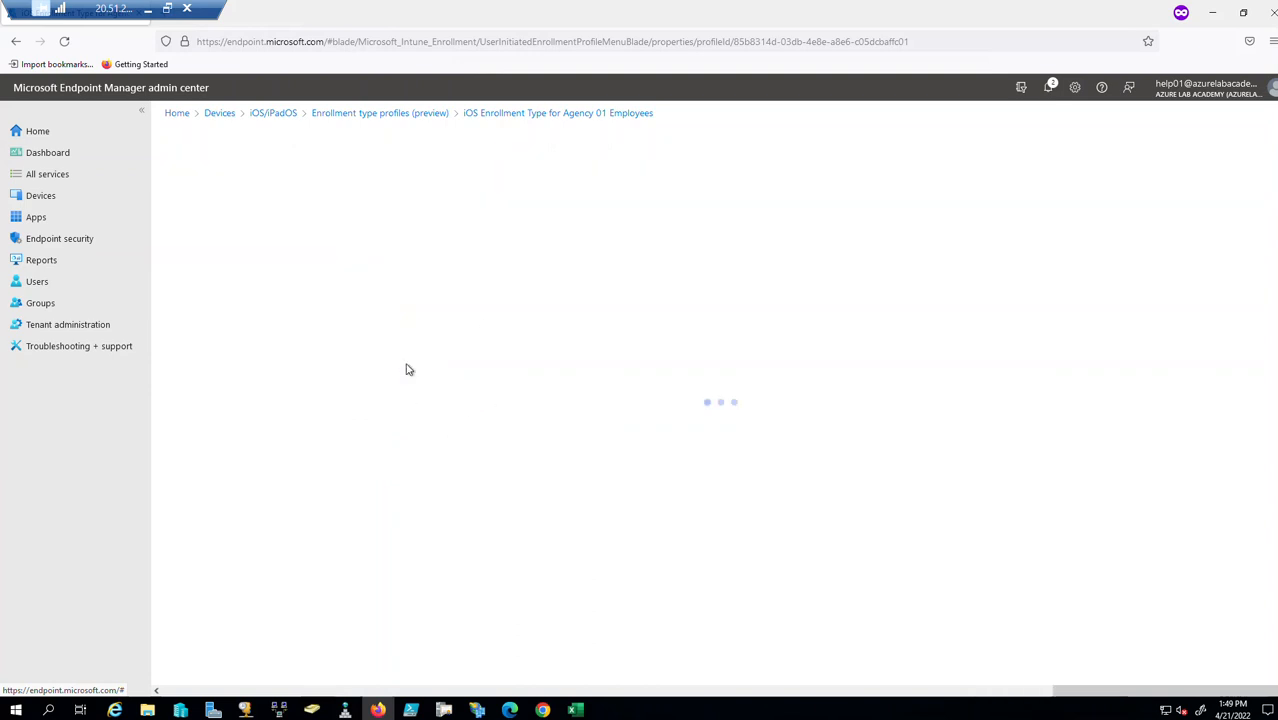
pyautogui.click(212, 239)
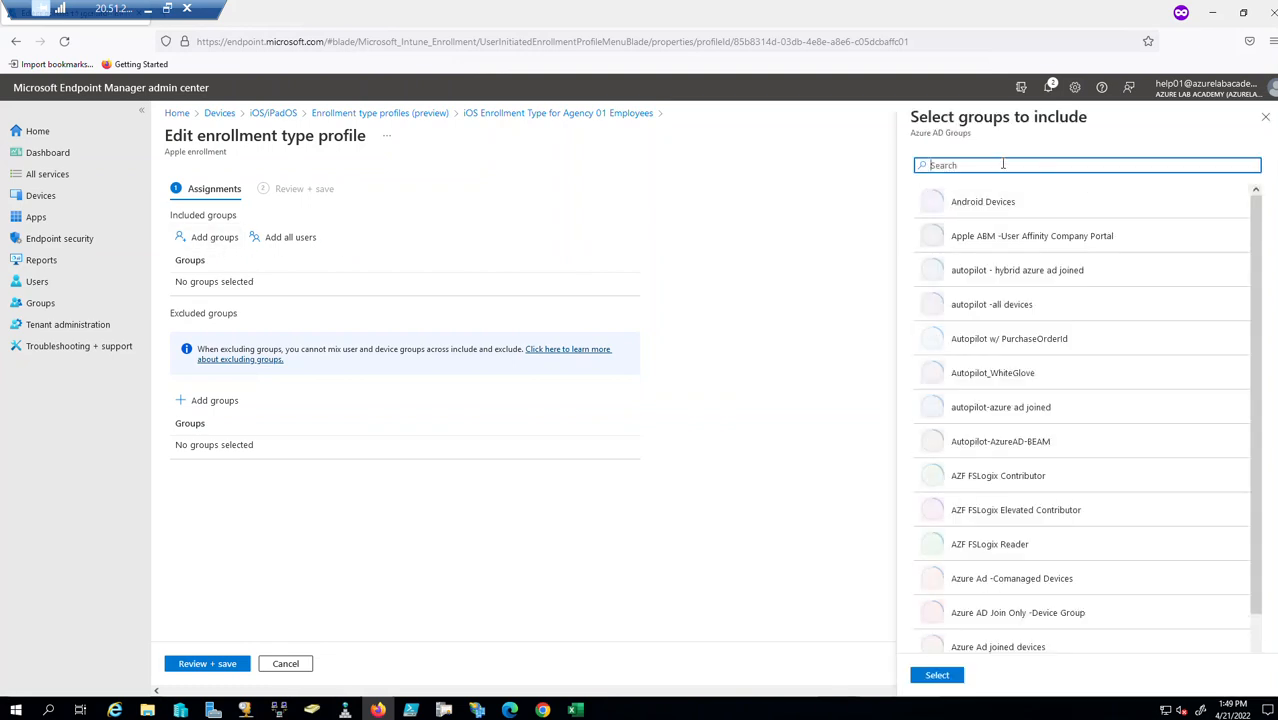
pyautogui.write('aagenc')
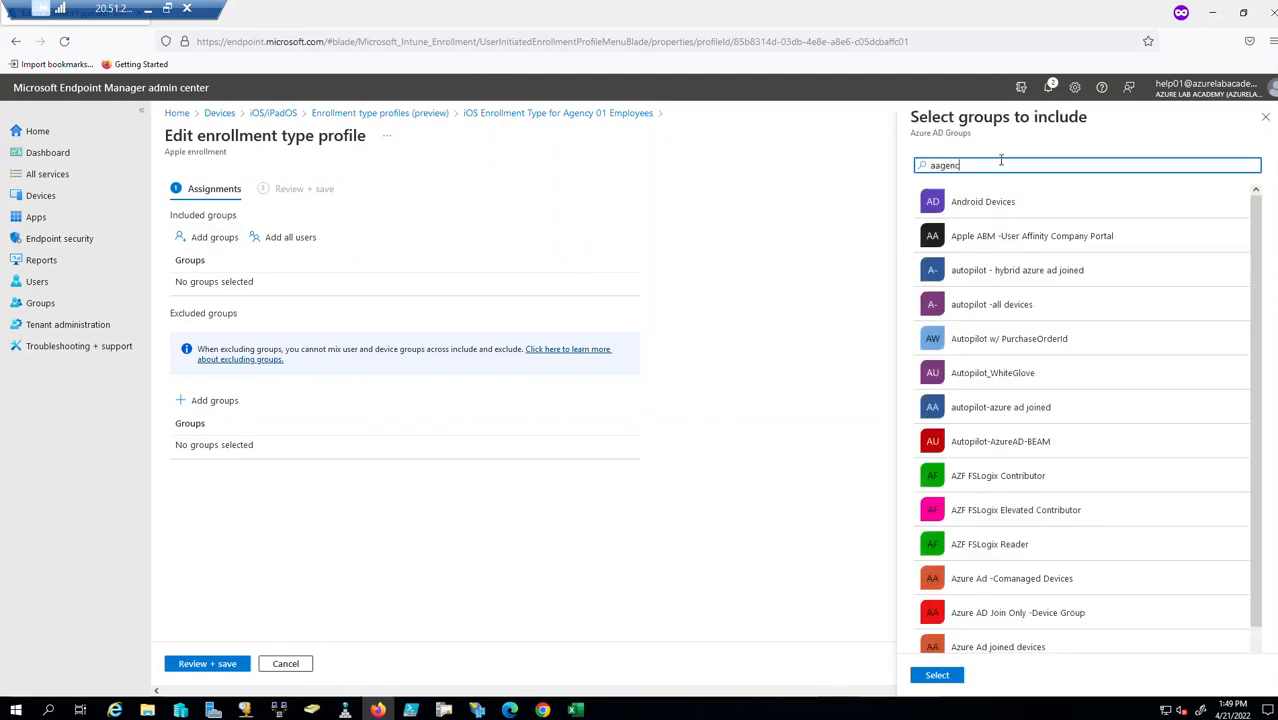
pyautogui.press('BackSpace')
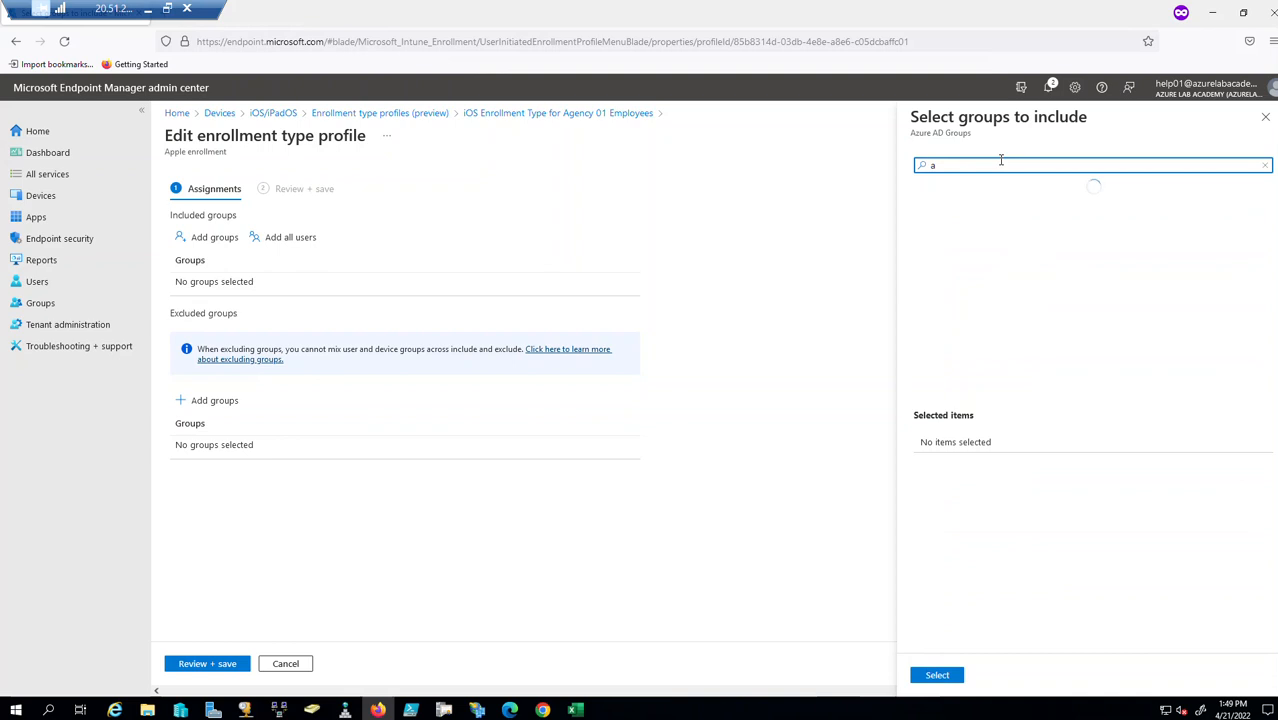
pyautogui.write('gency')
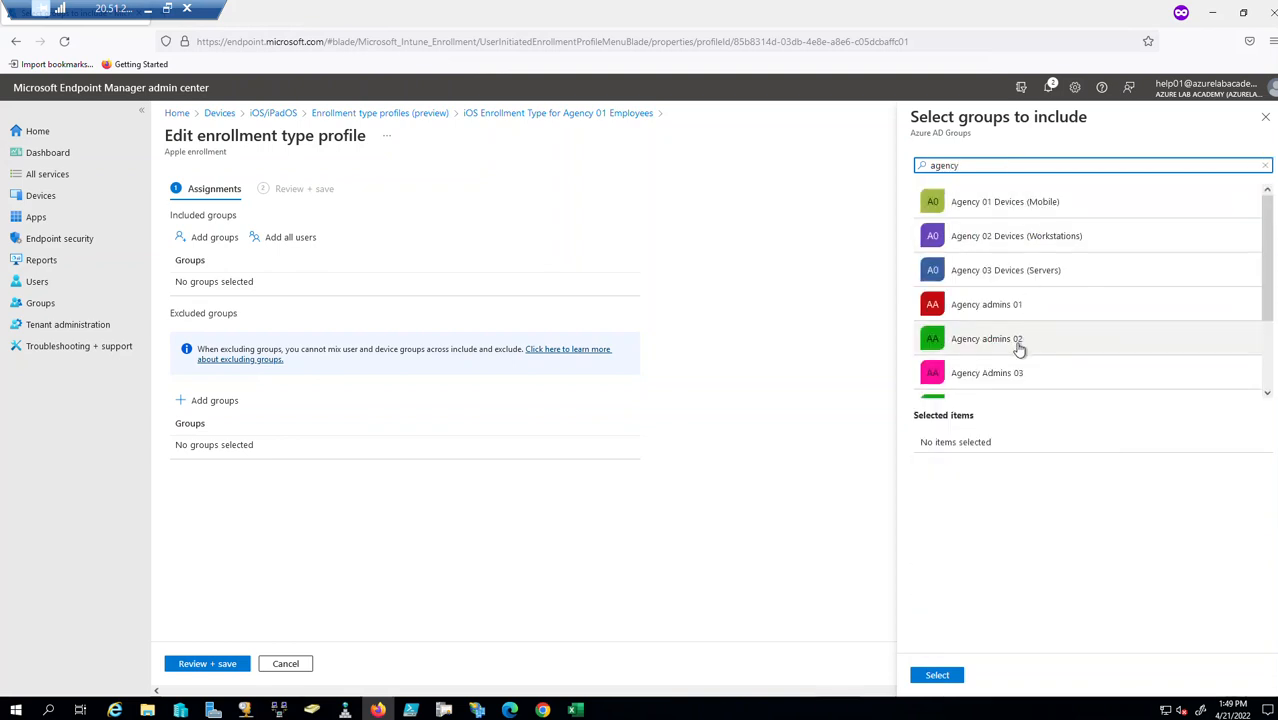
pyautogui.scroll(-2, 1020, 320)
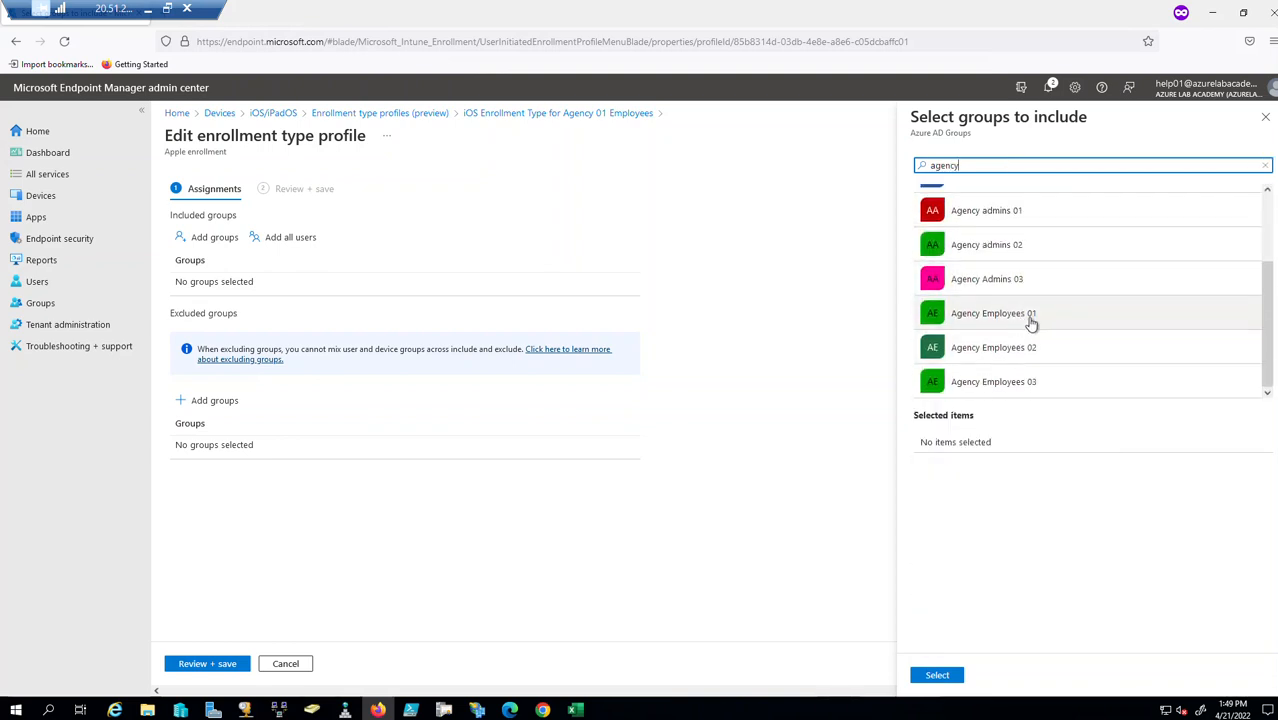
pyautogui.click(1024, 322)
pyautogui.click(937, 675)
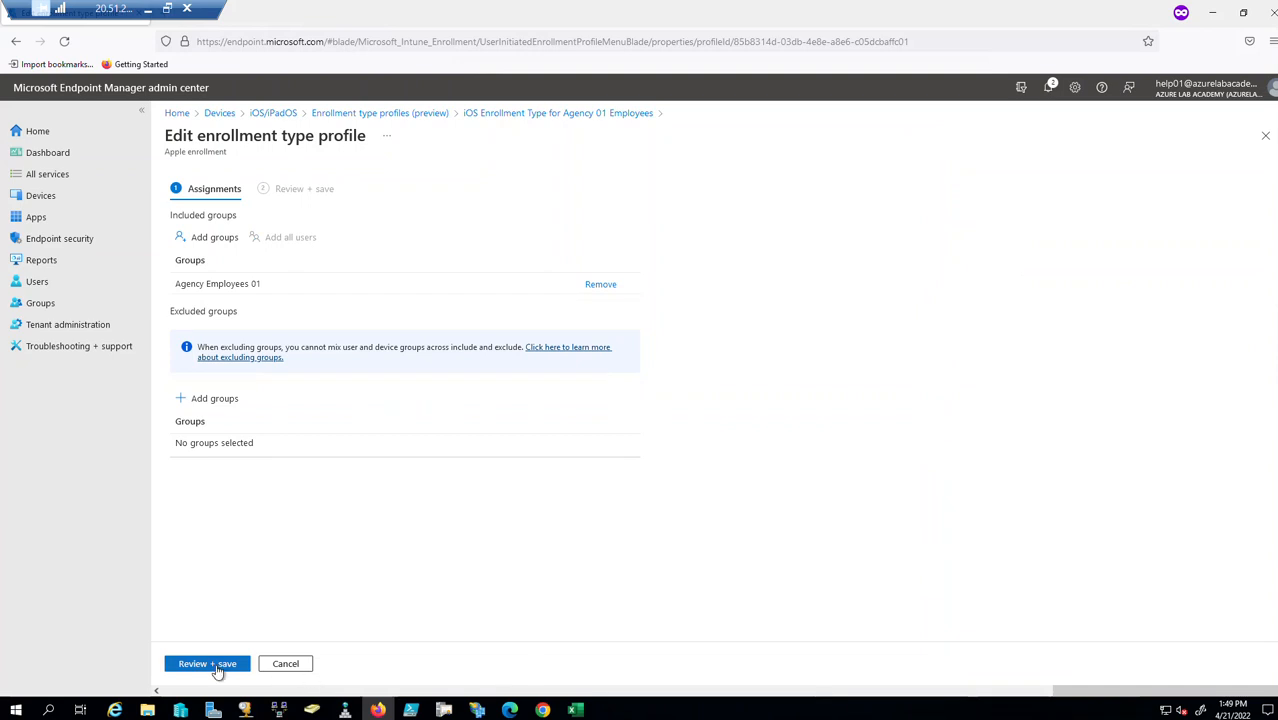
# Save the updated assignment and sign out of the admin center.
pyautogui.click(214, 667)
pyautogui.click(193, 663)
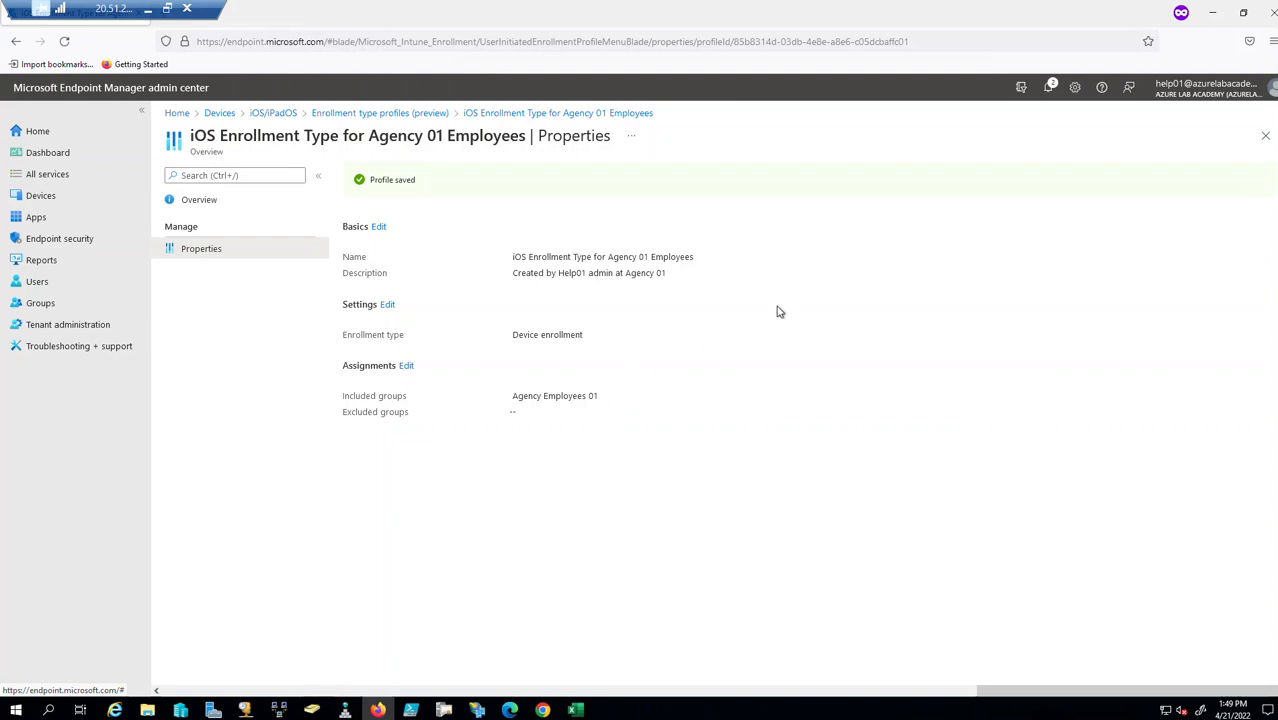
pyautogui.click(1273, 87)
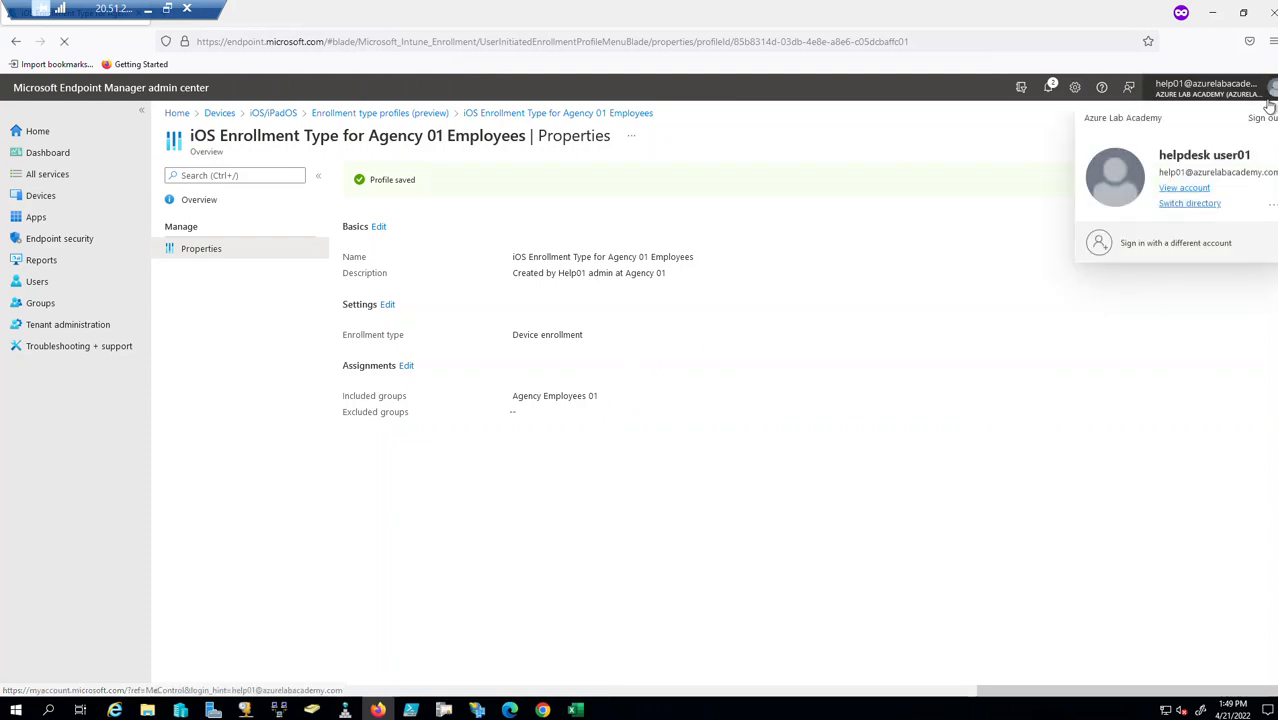
pyautogui.click(1256, 124)
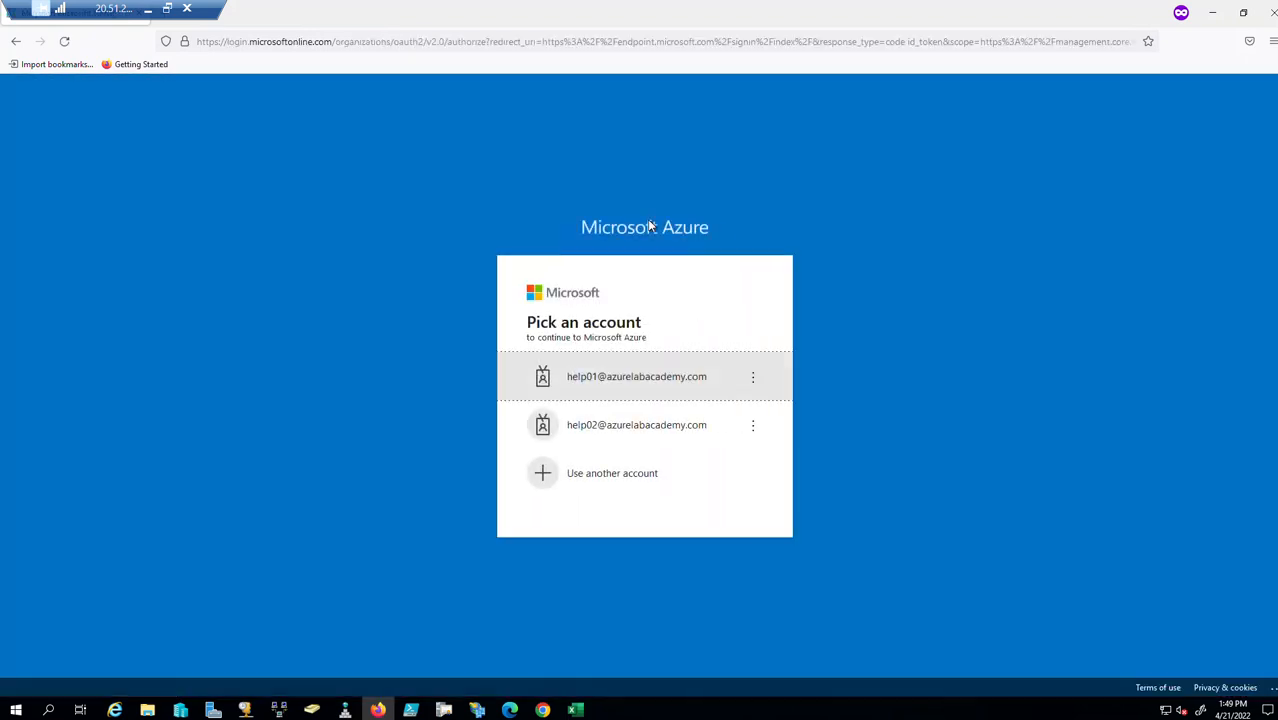
# Sign in as the second helpdesk account with its password.
pyautogui.click(610, 436)
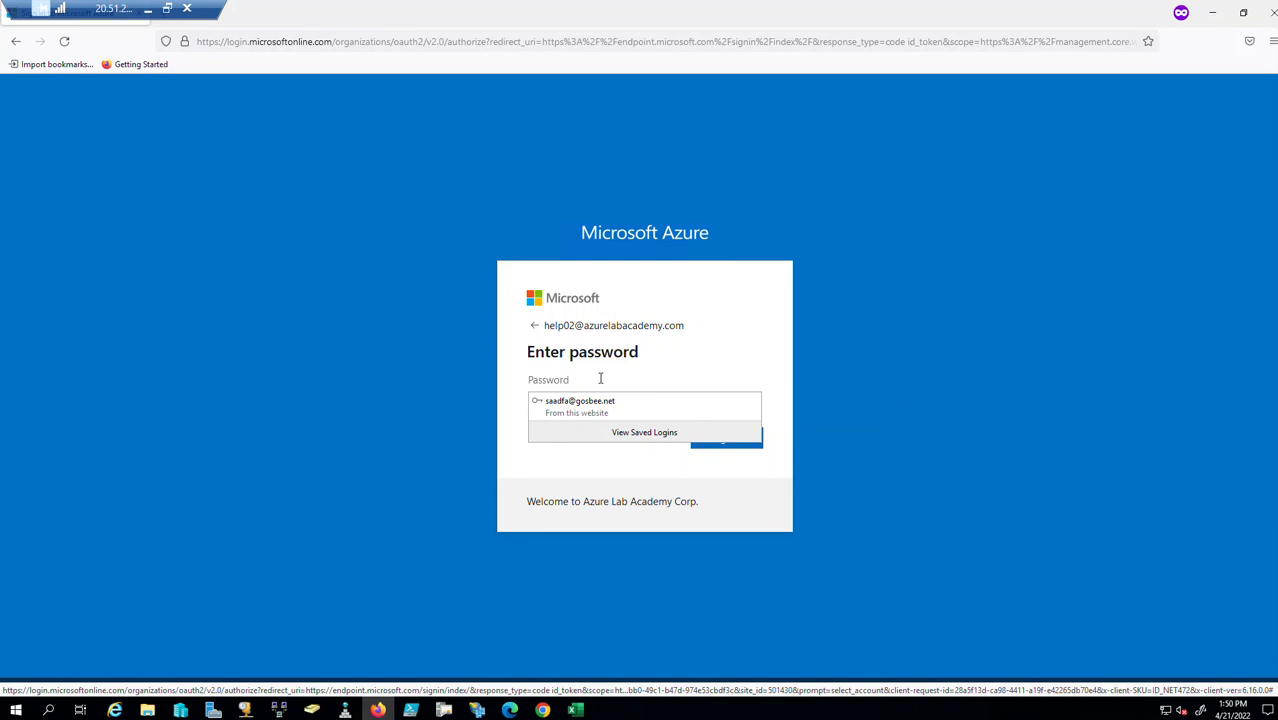
pyautogui.write('••••••••')
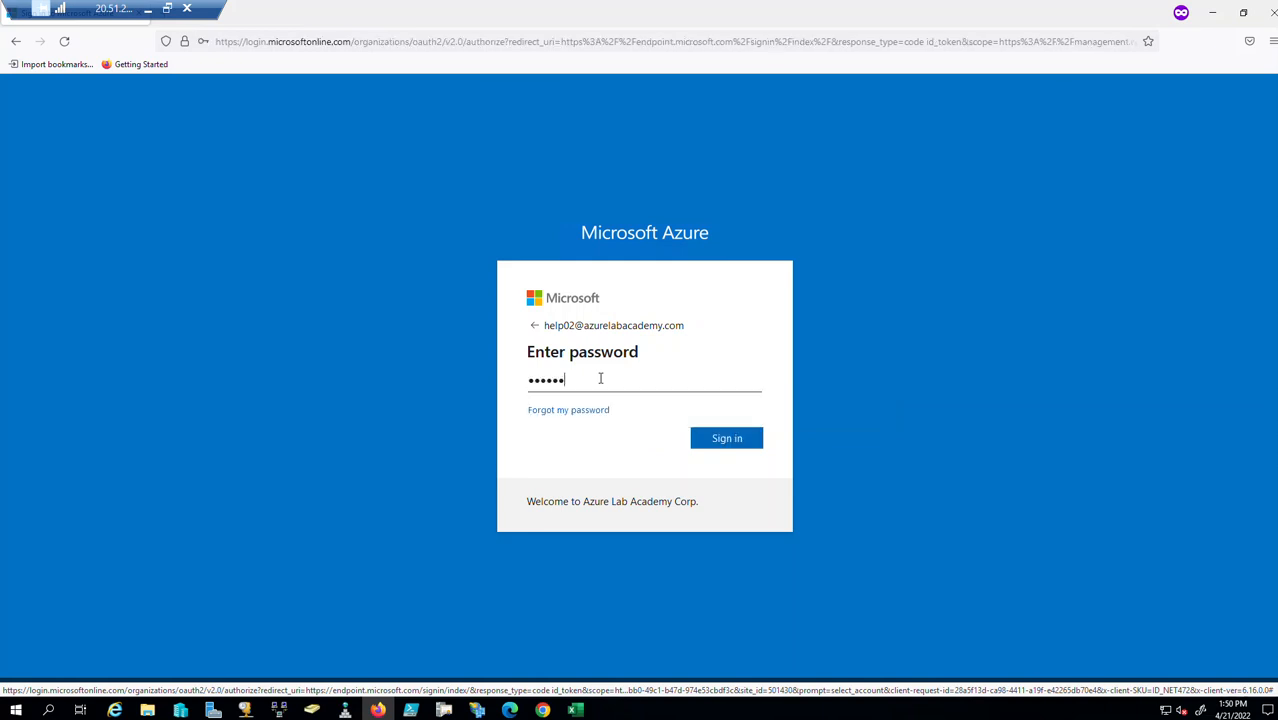
pyautogui.press('Return')
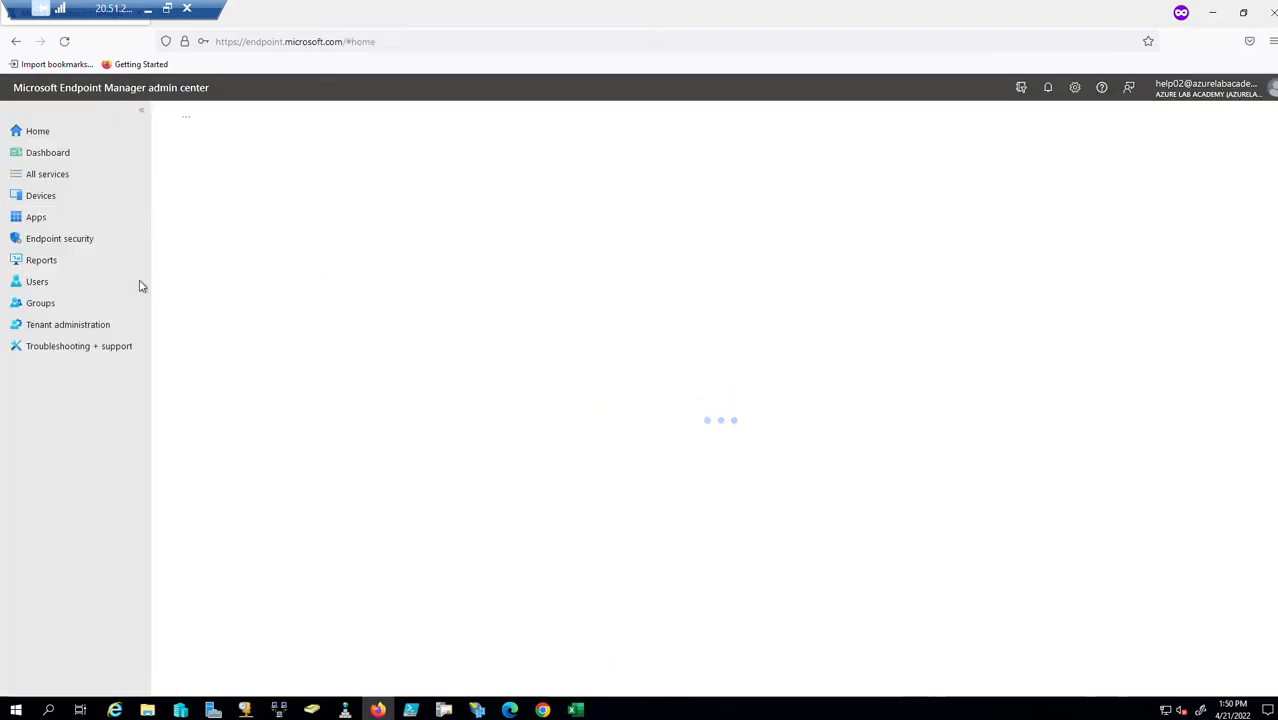
# Browse the iOS/iPadOS and Android device lists, then show the 8 Windows devices.
pyautogui.click(41, 197)
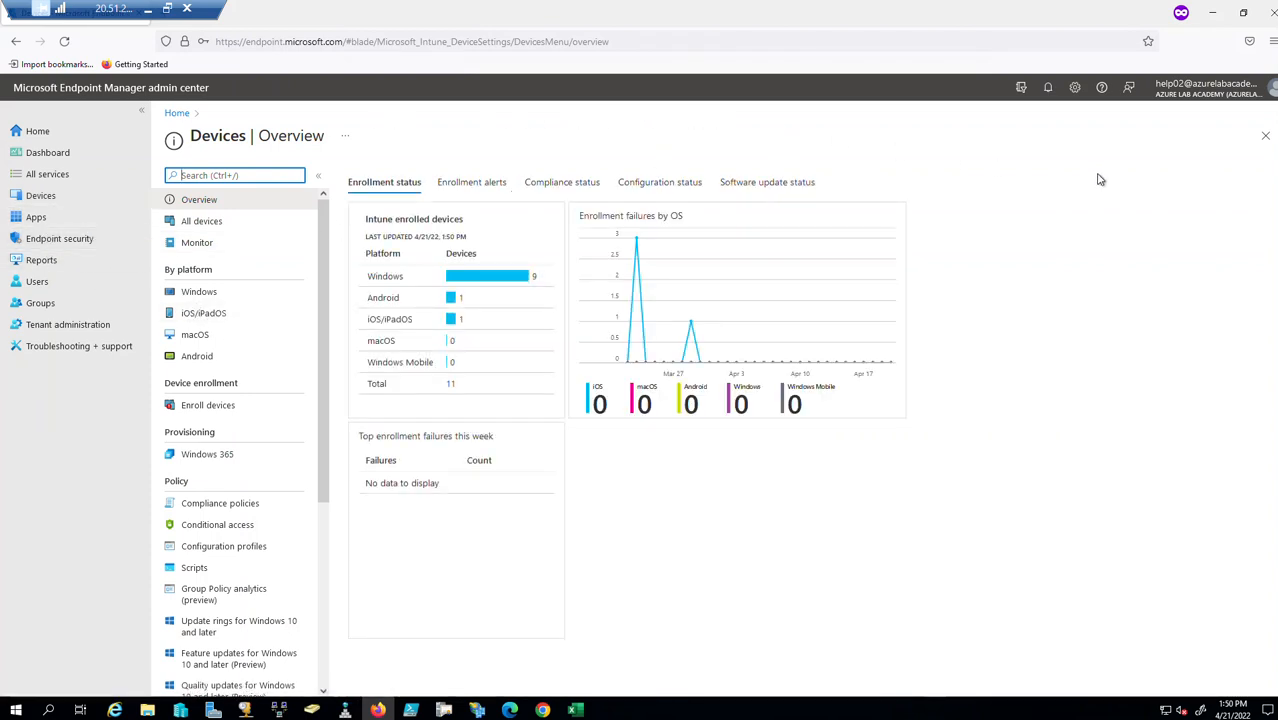
pyautogui.click(222, 316)
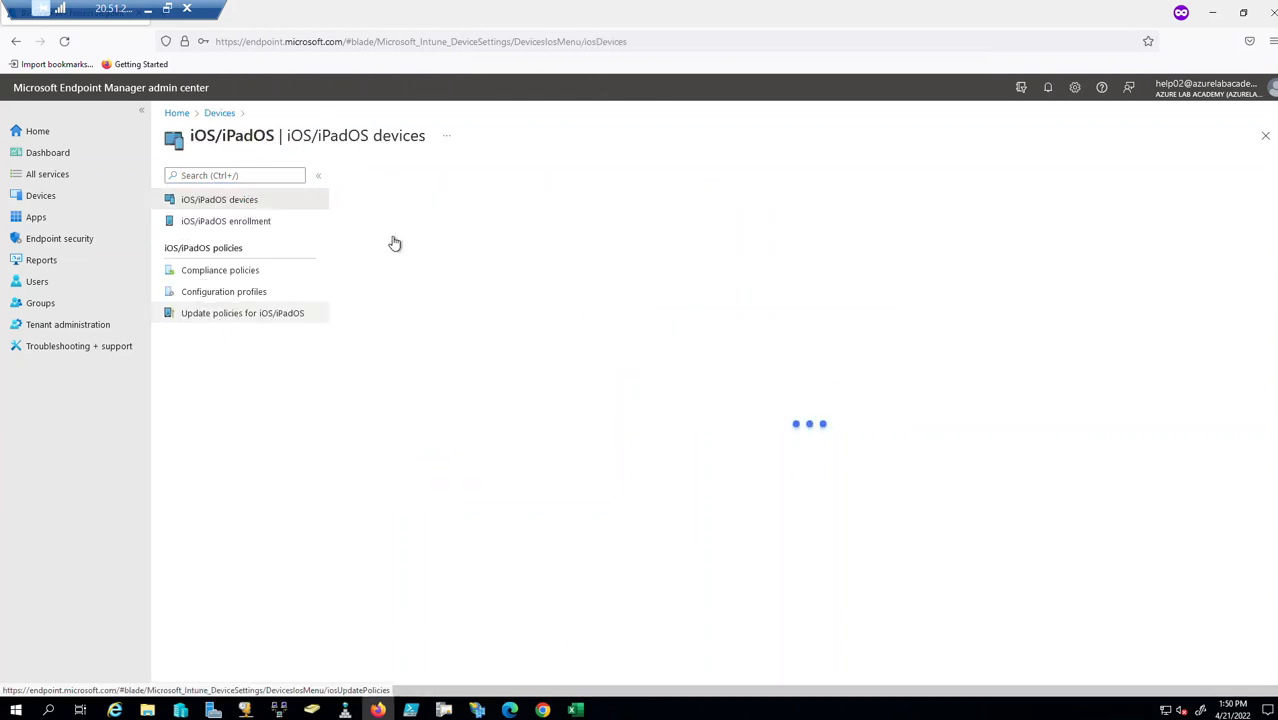
pyautogui.click(1265, 135)
pyautogui.click(203, 354)
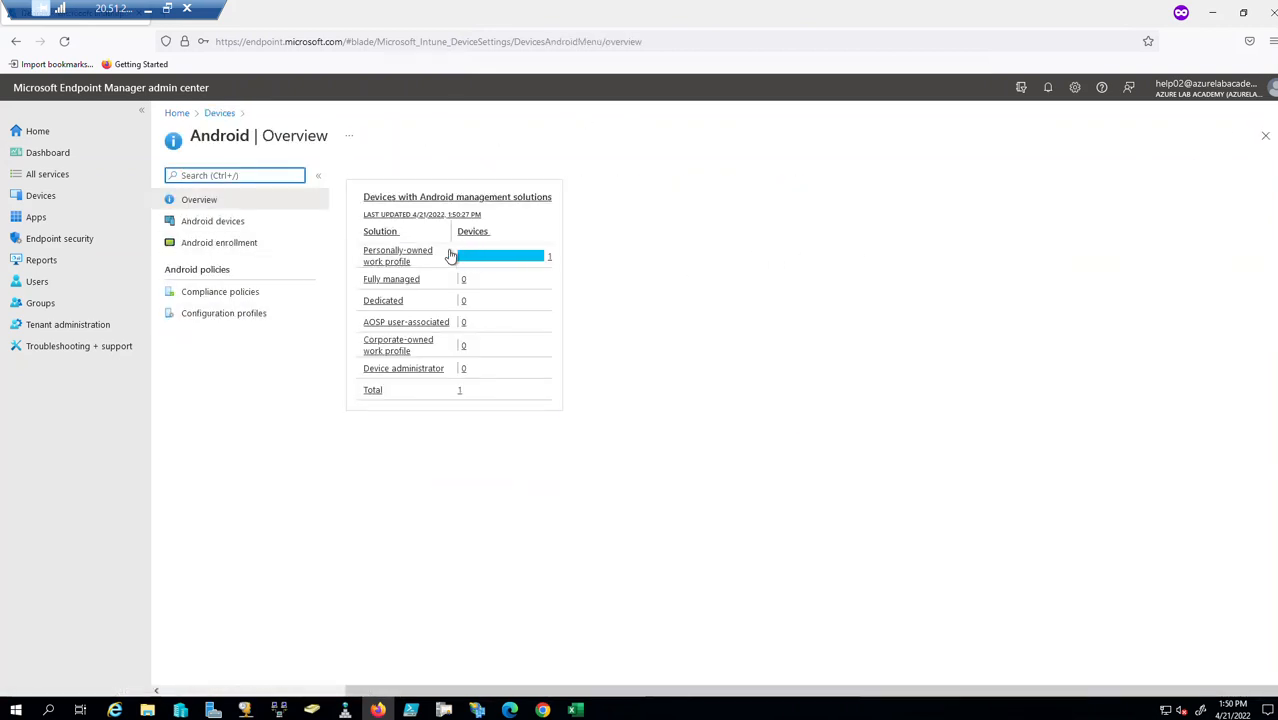
pyautogui.click(220, 222)
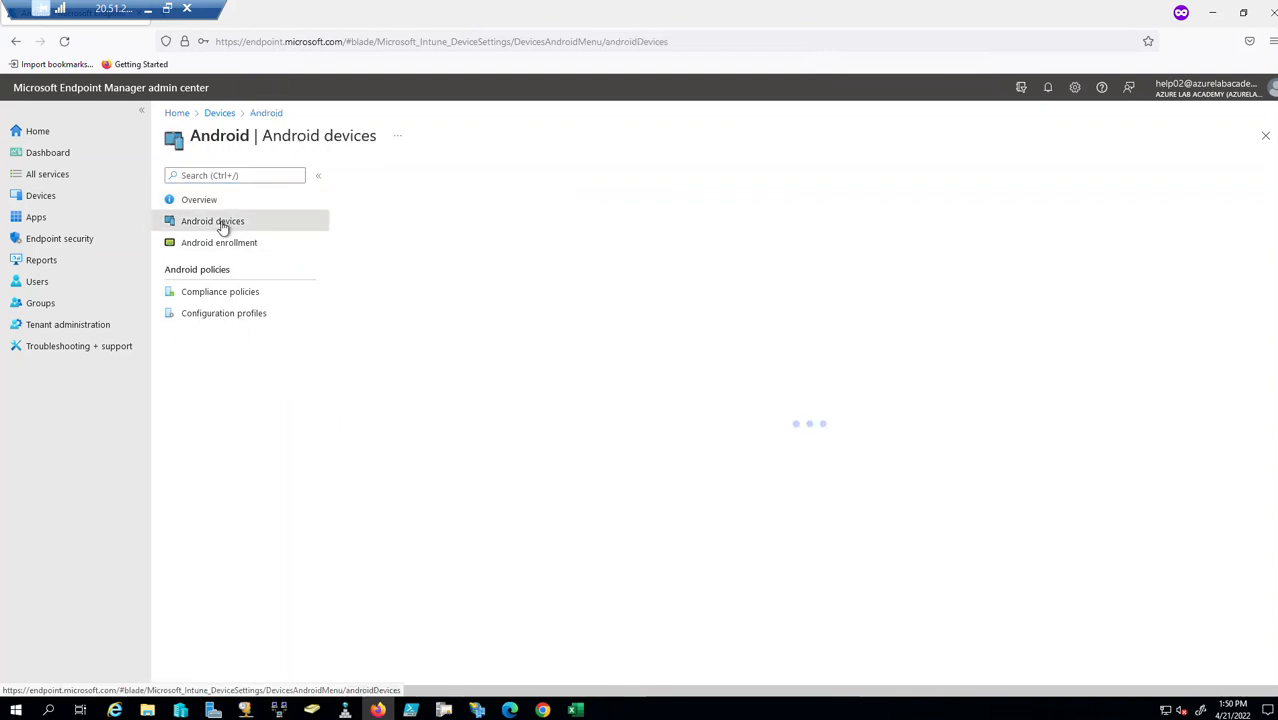
pyautogui.click(1265, 135)
pyautogui.click(199, 291)
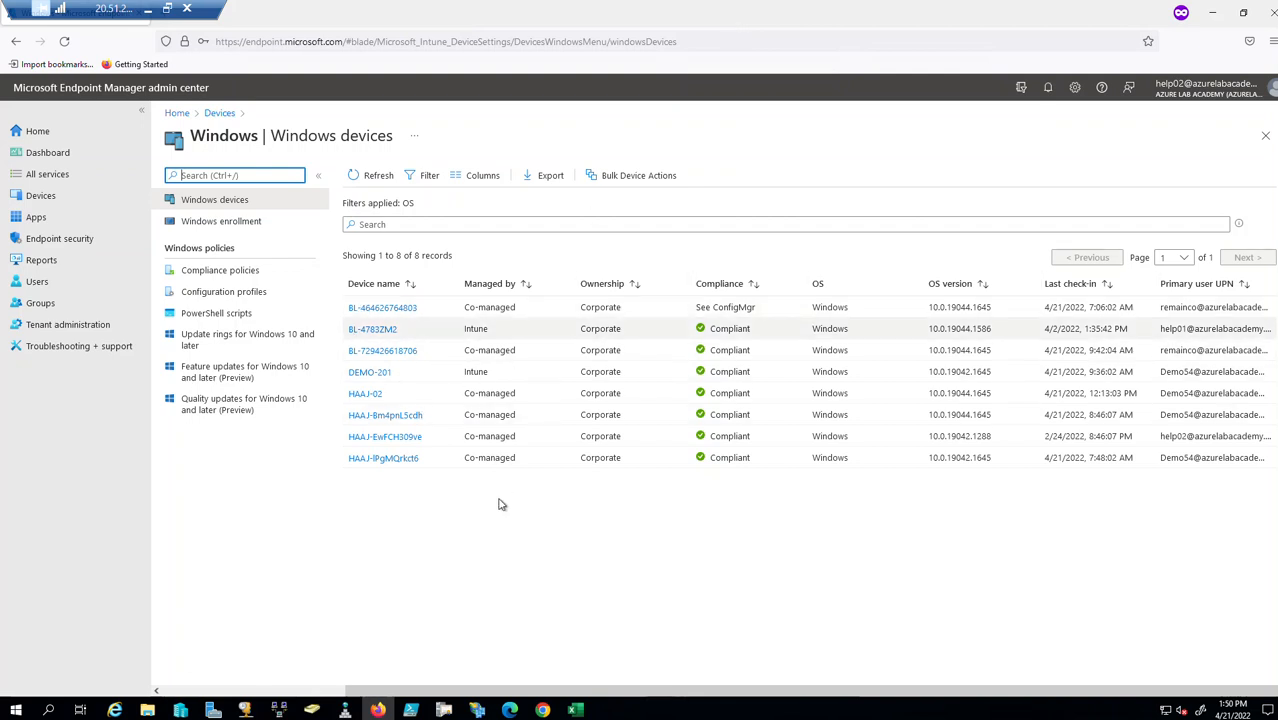
pyautogui.click(364, 352)
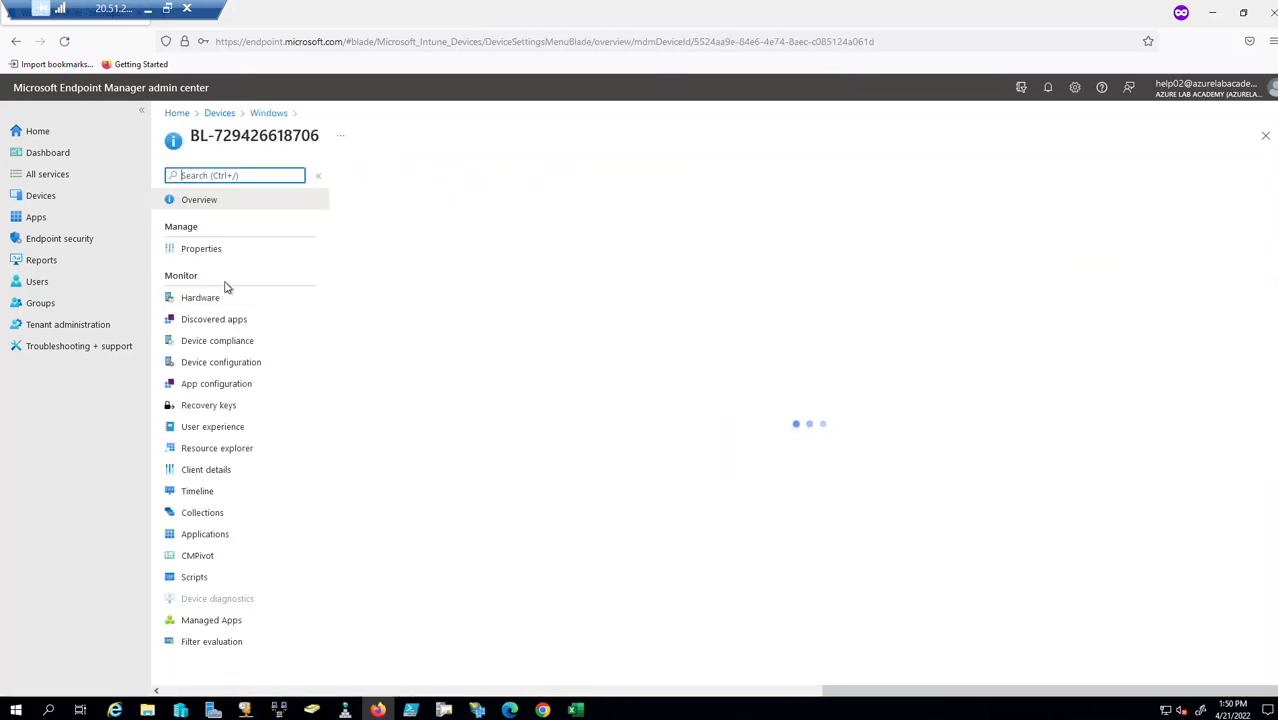
pyautogui.click(214, 248)
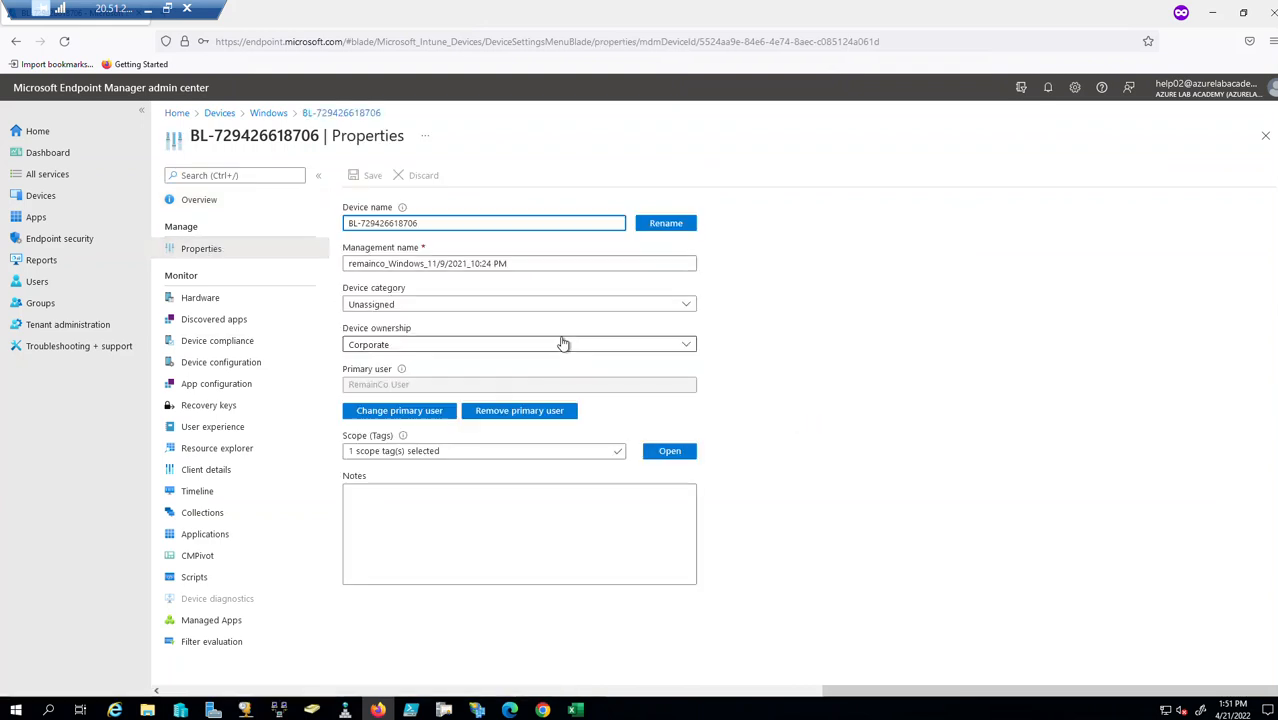
pyautogui.click(666, 455)
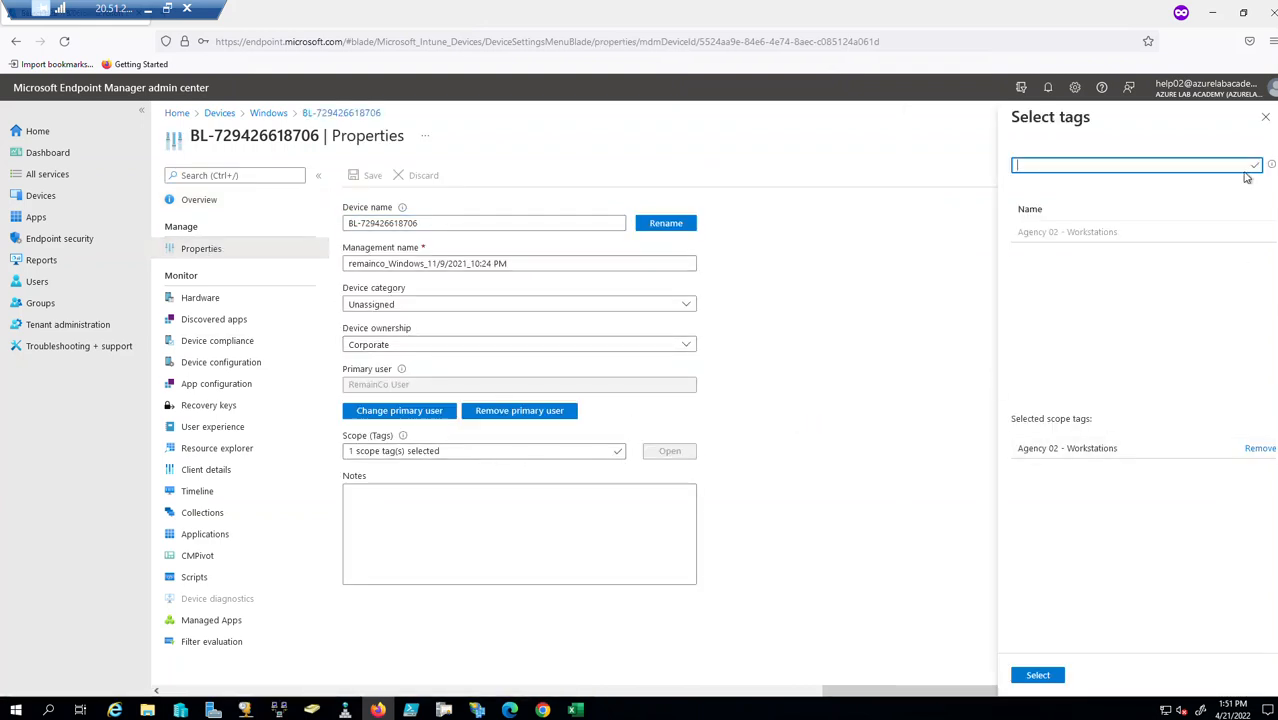
pyautogui.click(1265, 116)
pyautogui.click(1265, 135)
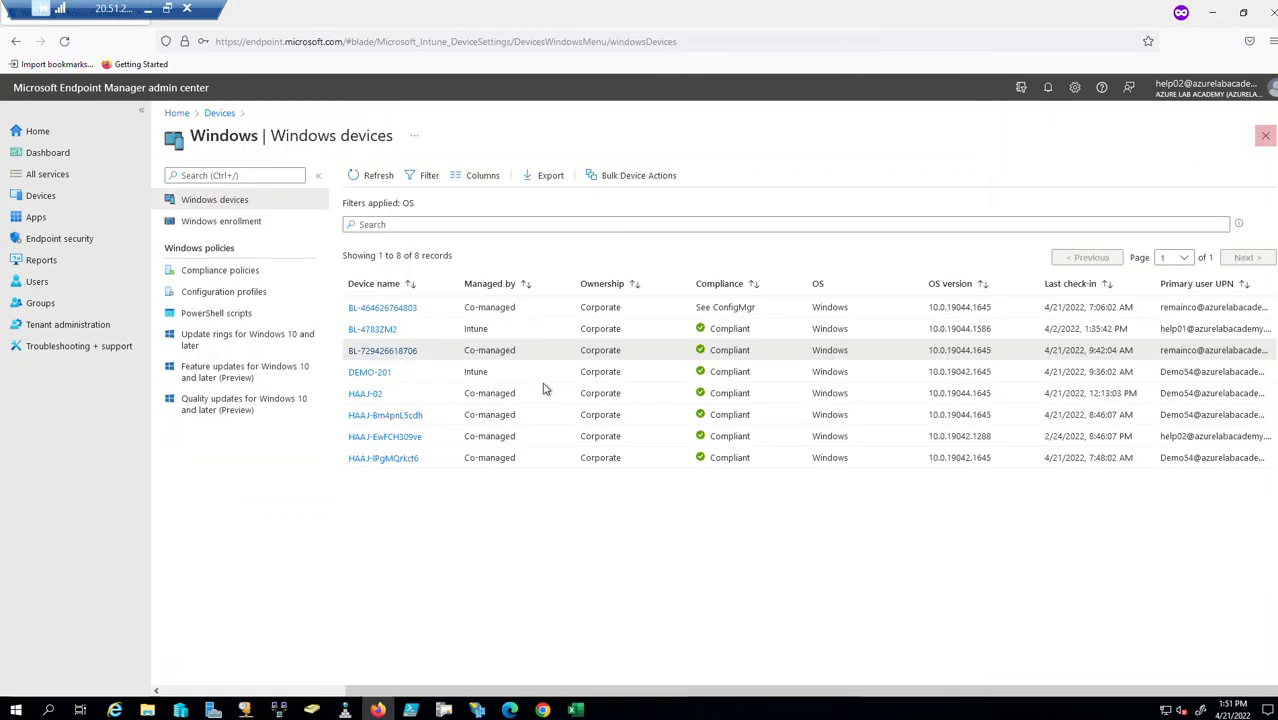
pyautogui.click(1266, 137)
# Under iOS/iPadOS enrollment types, start a new iOS/iPadOS enrollment type profile.
pyautogui.click(188, 318)
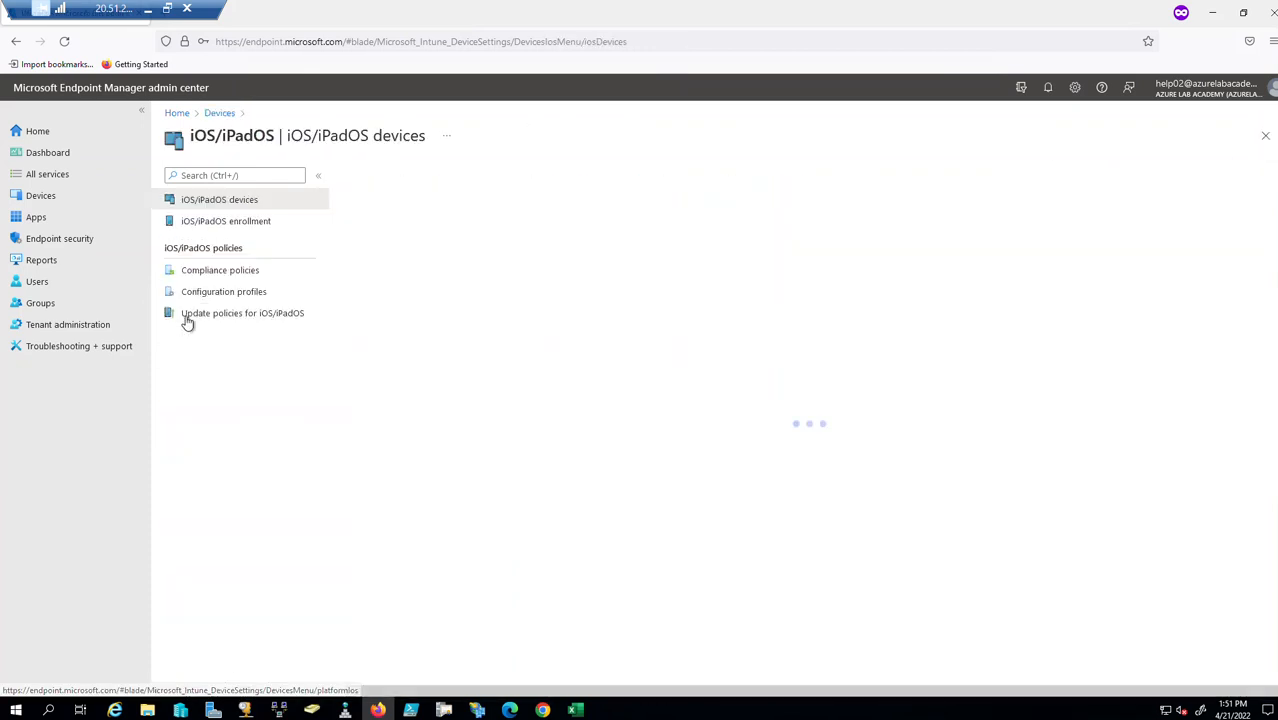
pyautogui.click(226, 221)
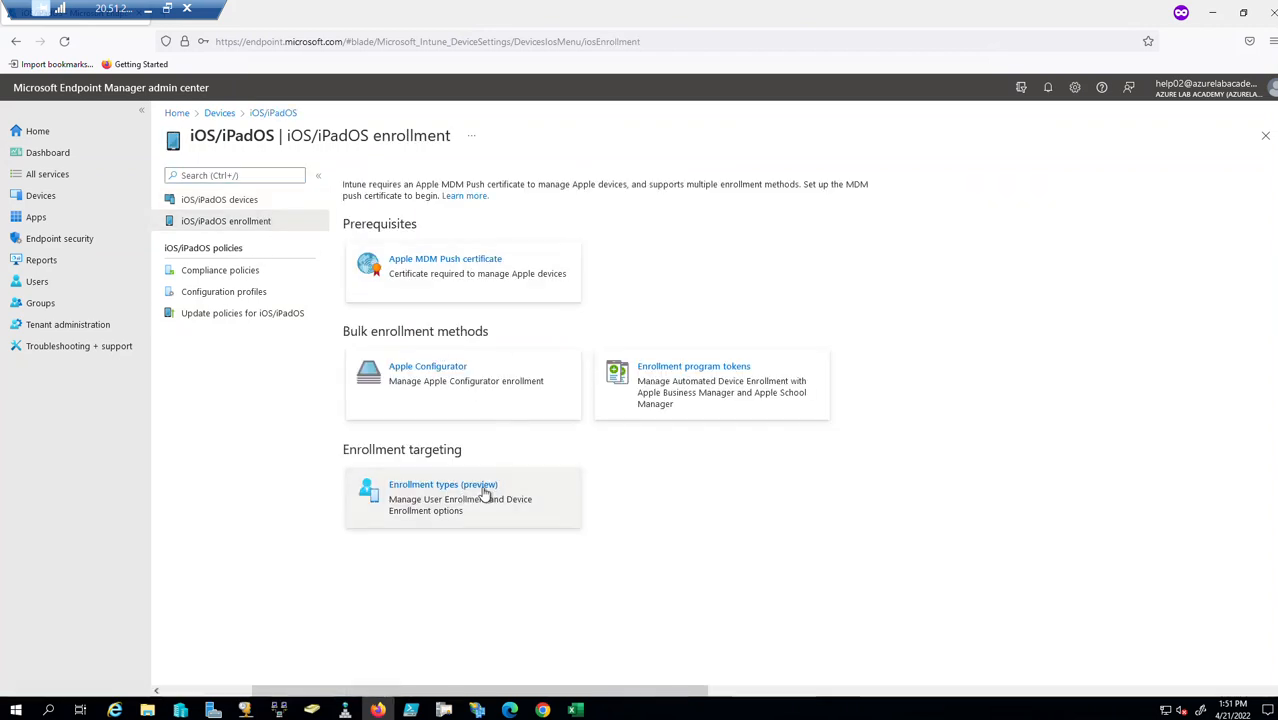
pyautogui.click(485, 490)
pyautogui.click(212, 175)
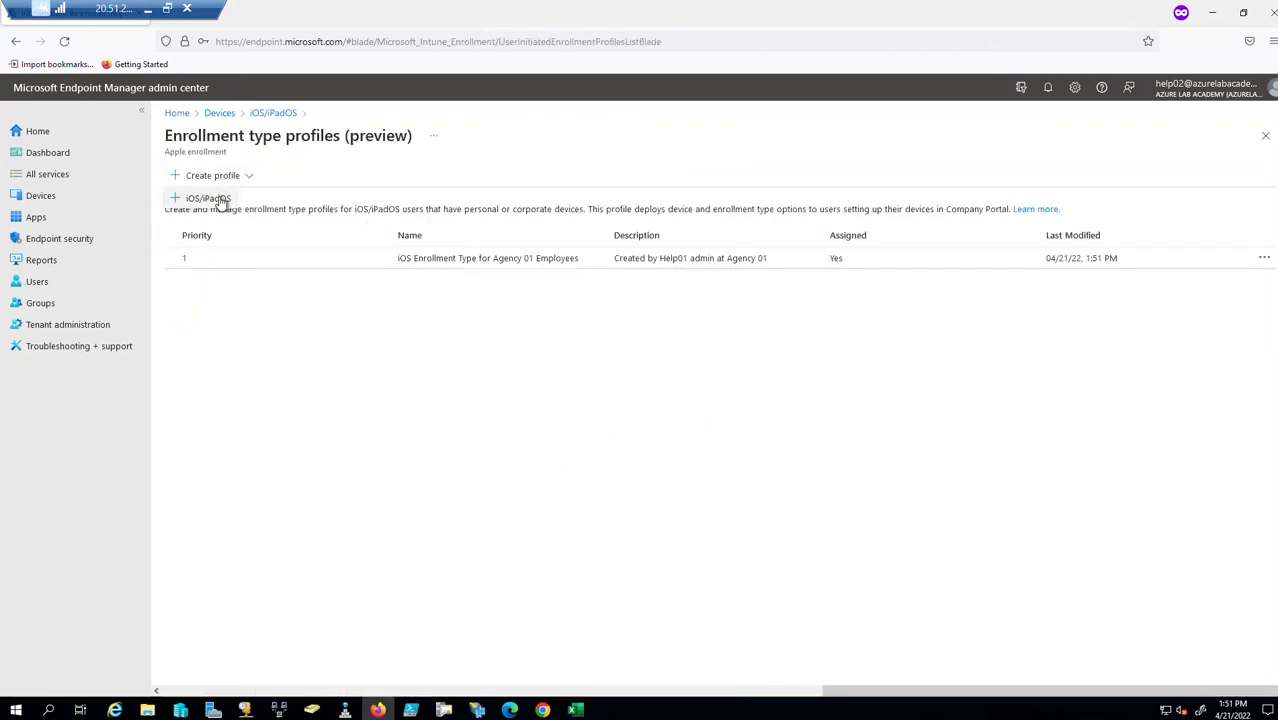
pyautogui.click(218, 199)
pyautogui.click(366, 219)
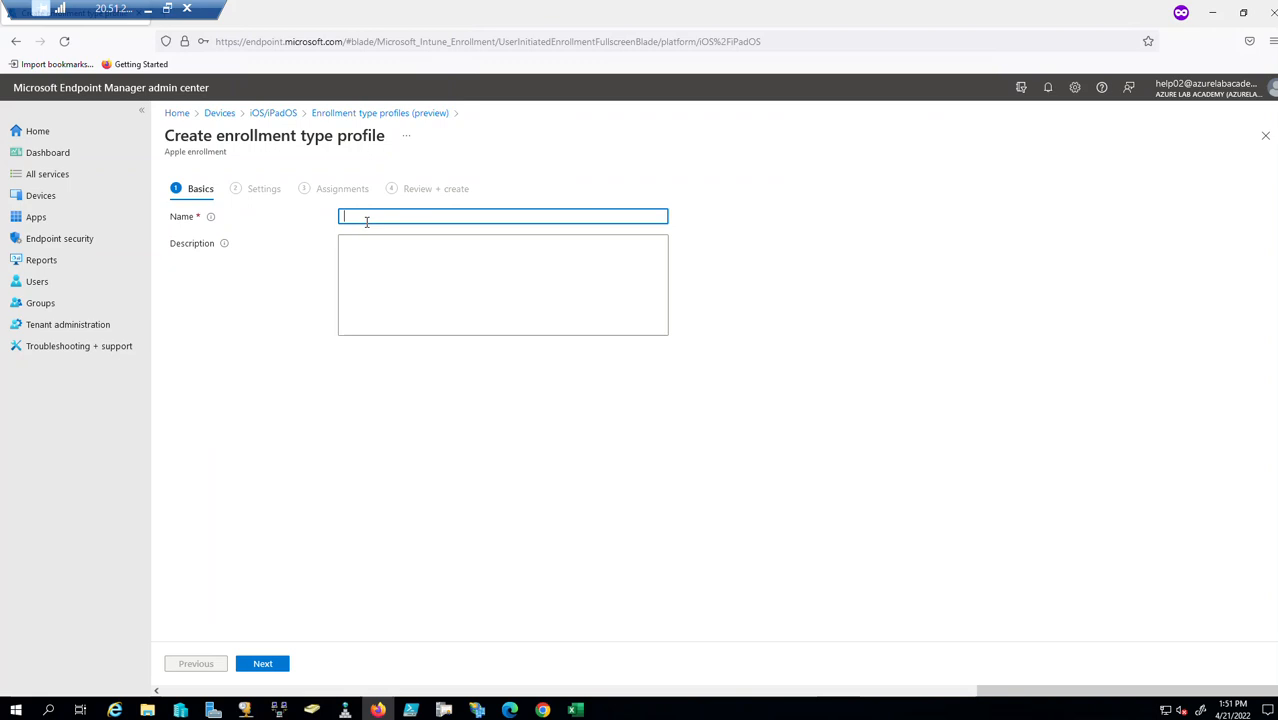
# Name the profile 'Enrollment profile for Agnecy 02' and add a description of who created it.
pyautogui.write('Cr')
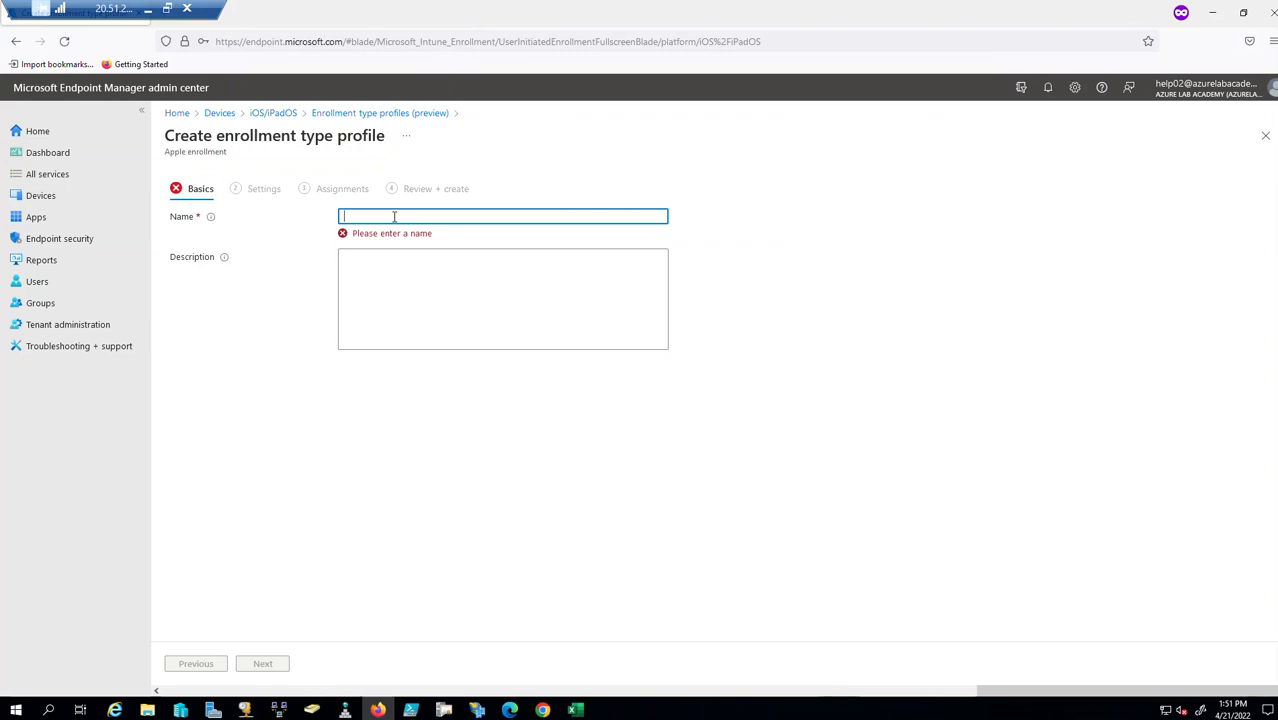
pyautogui.write('t')
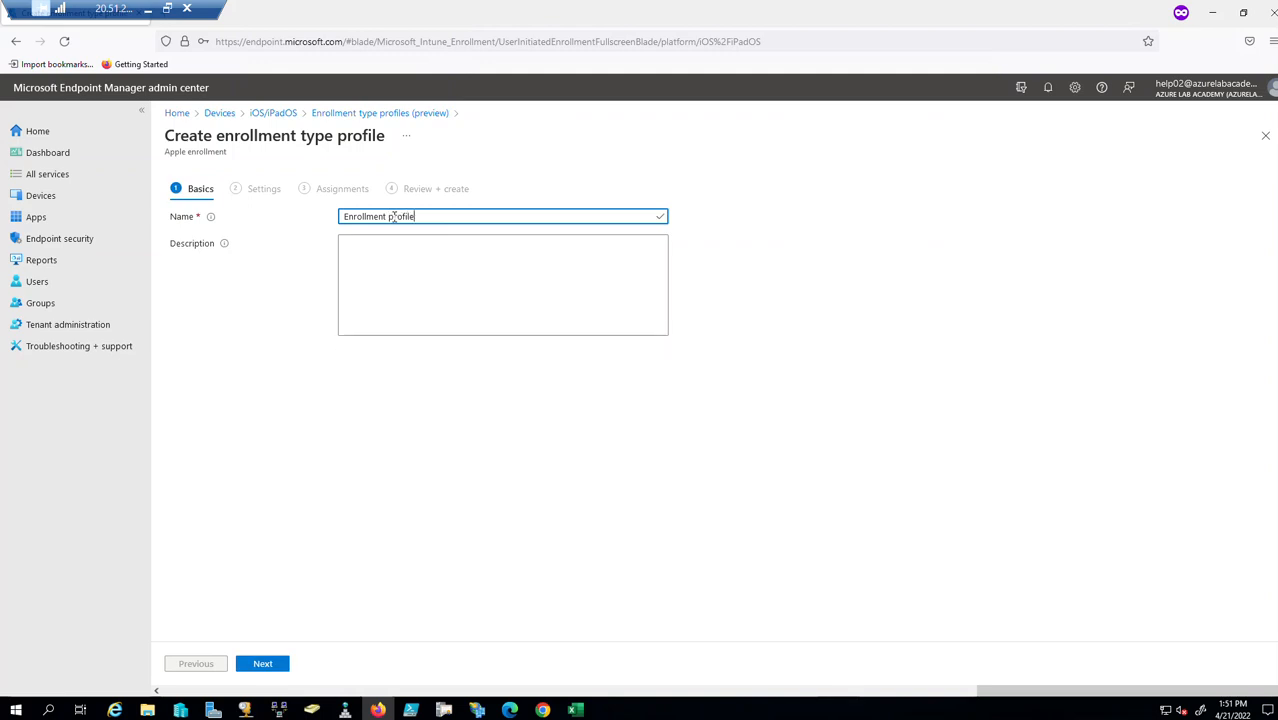
pyautogui.write(' profile for Agnecy 02')
pyautogui.click(449, 272)
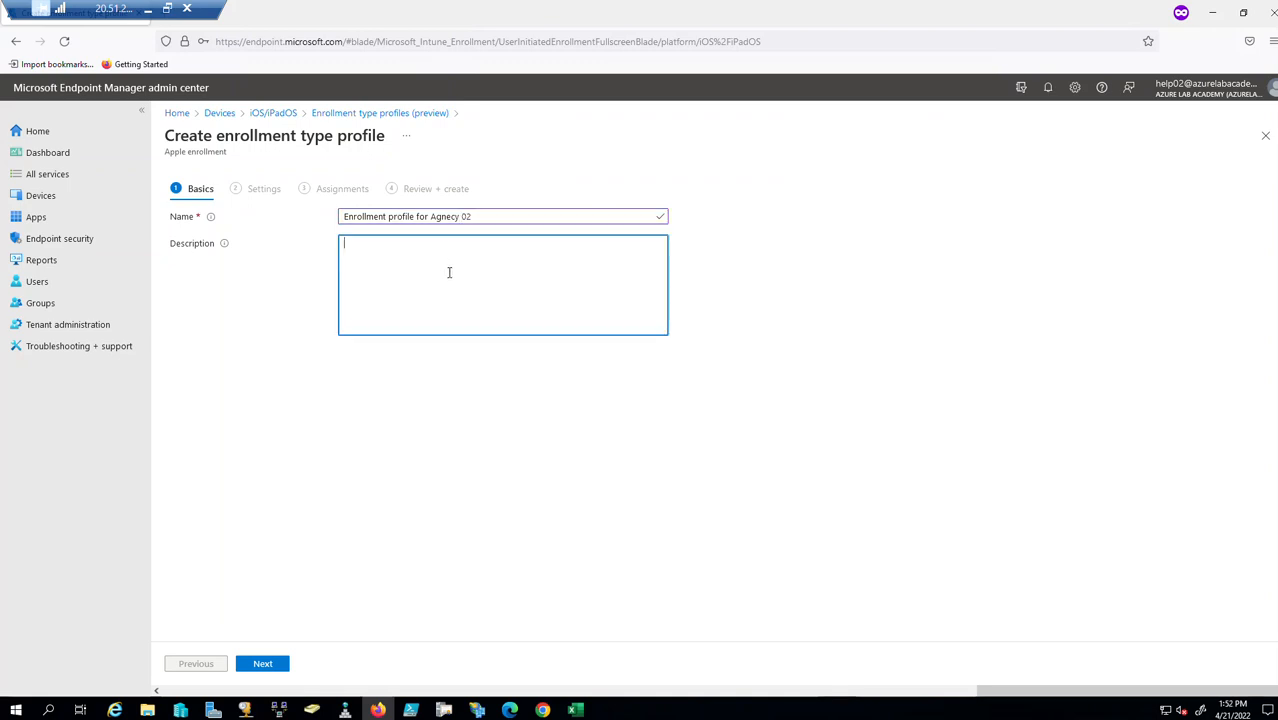
pyautogui.write('Created by help02 at Agnect 02')
# Set the profile's enrollment type to User enrollment.
pyautogui.click(262, 663)
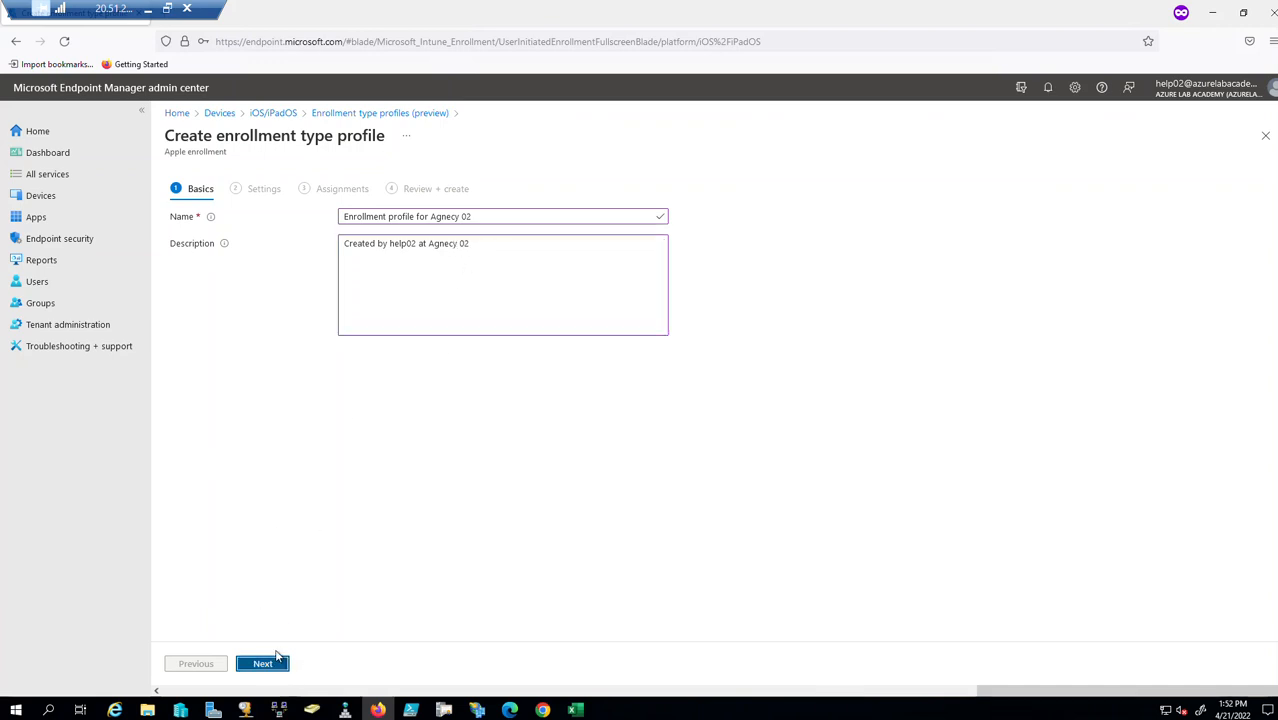
pyautogui.click(380, 306)
pyautogui.click(375, 325)
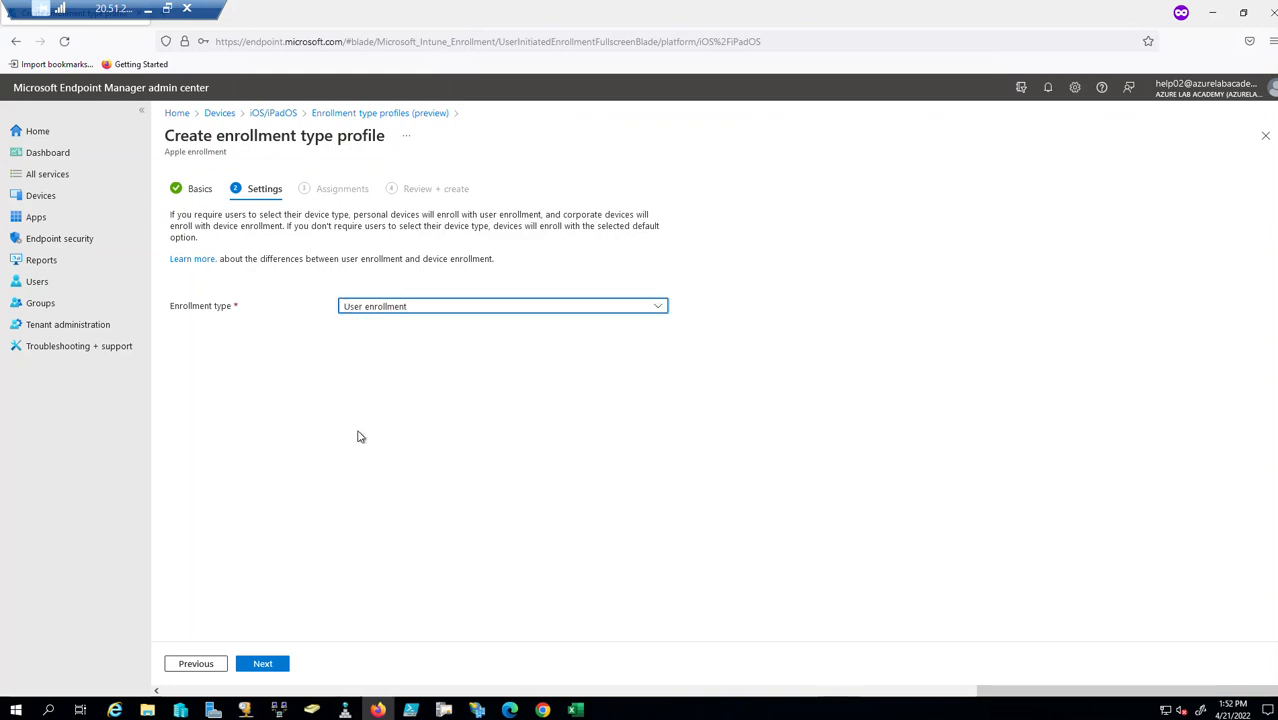
pyautogui.click(264, 666)
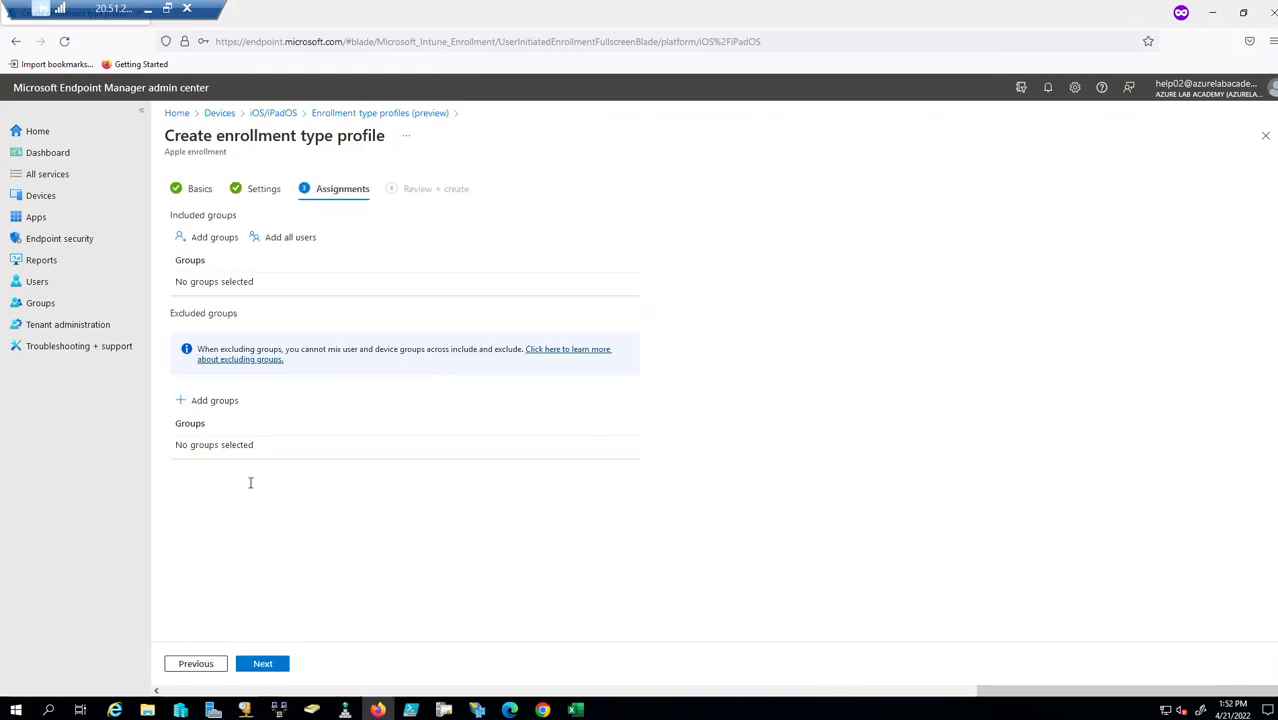
# Include Agency Employees 01 in the assignments and create the profile.
pyautogui.click(207, 237)
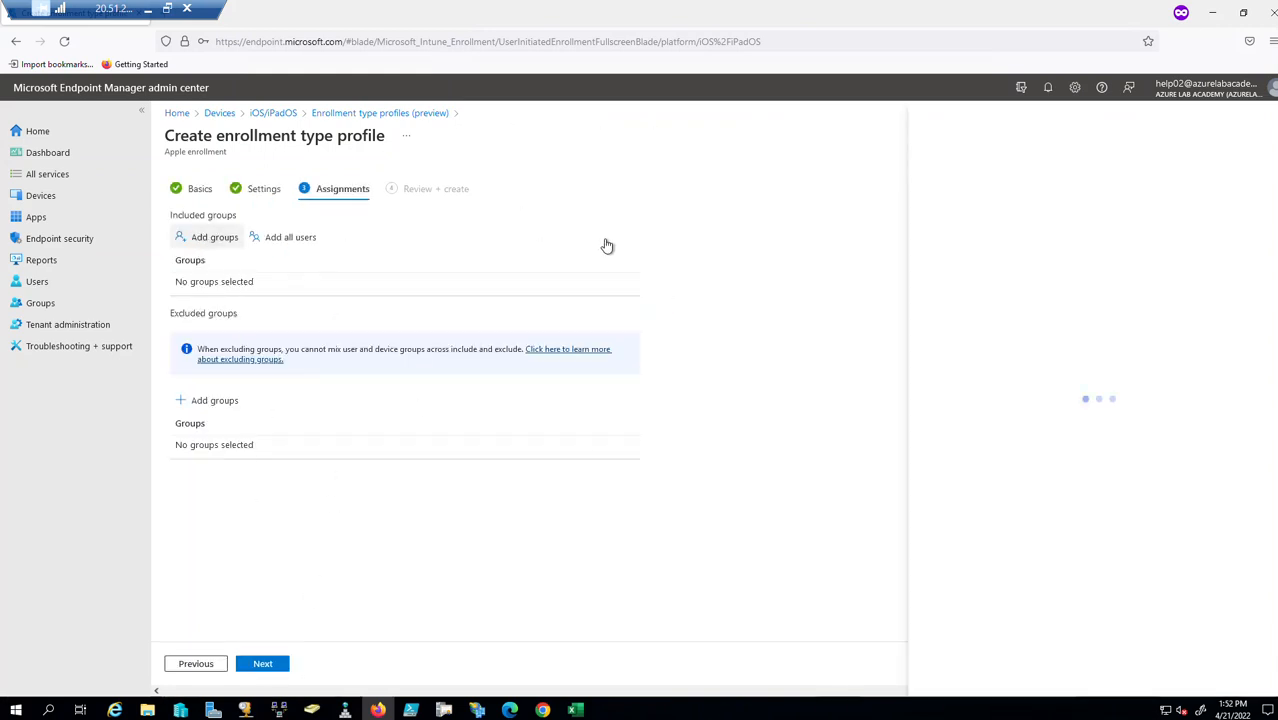
pyautogui.click(1016, 166)
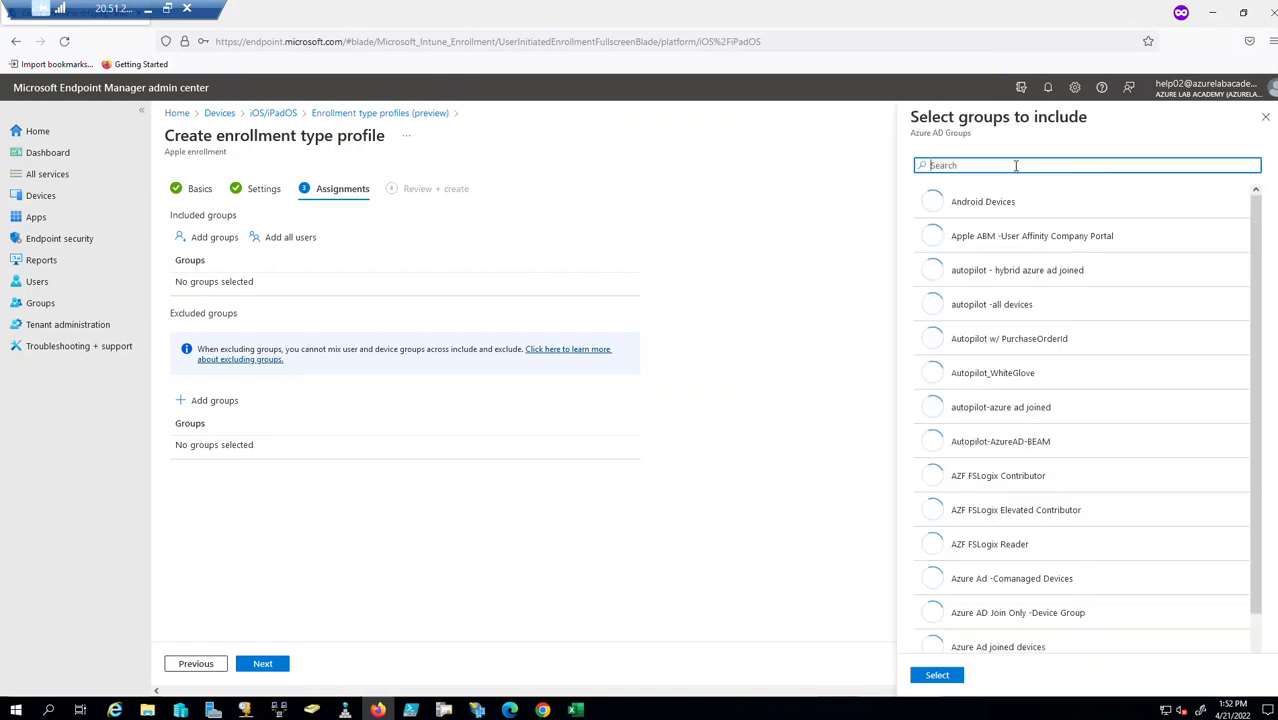
pyautogui.write('agency')
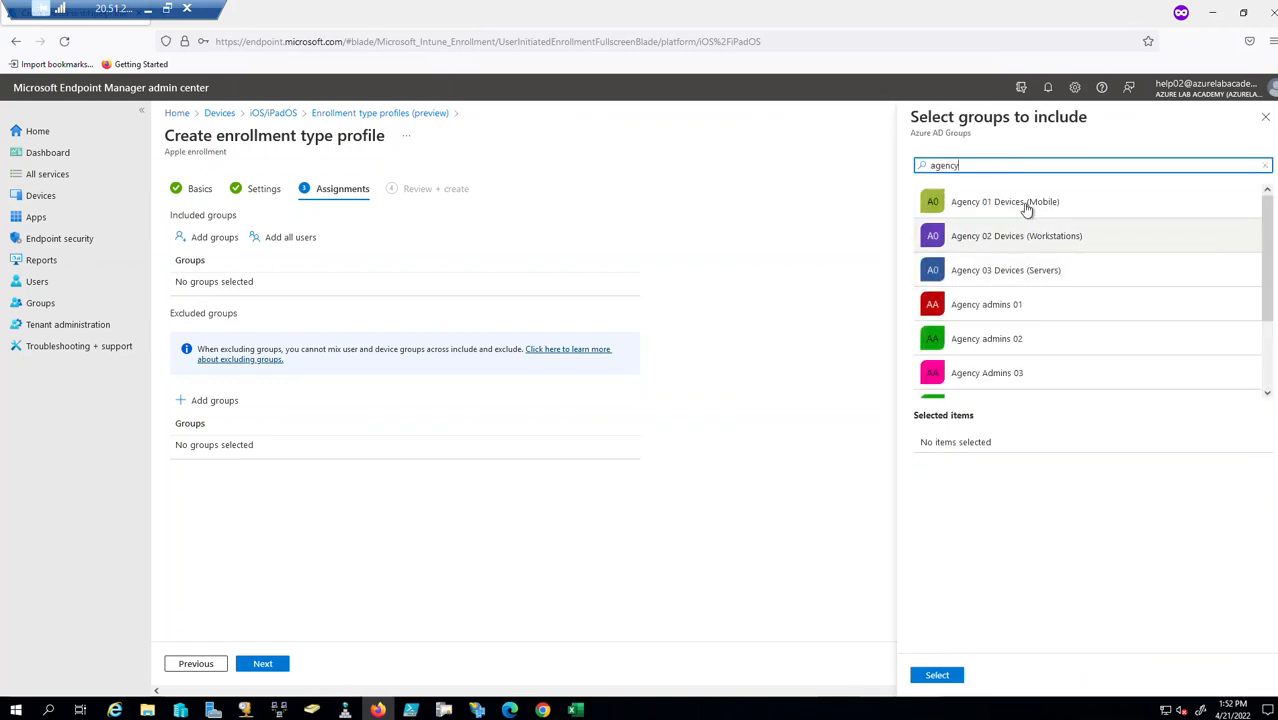
pyautogui.scroll(-2, 1040, 360)
pyautogui.click(1044, 316)
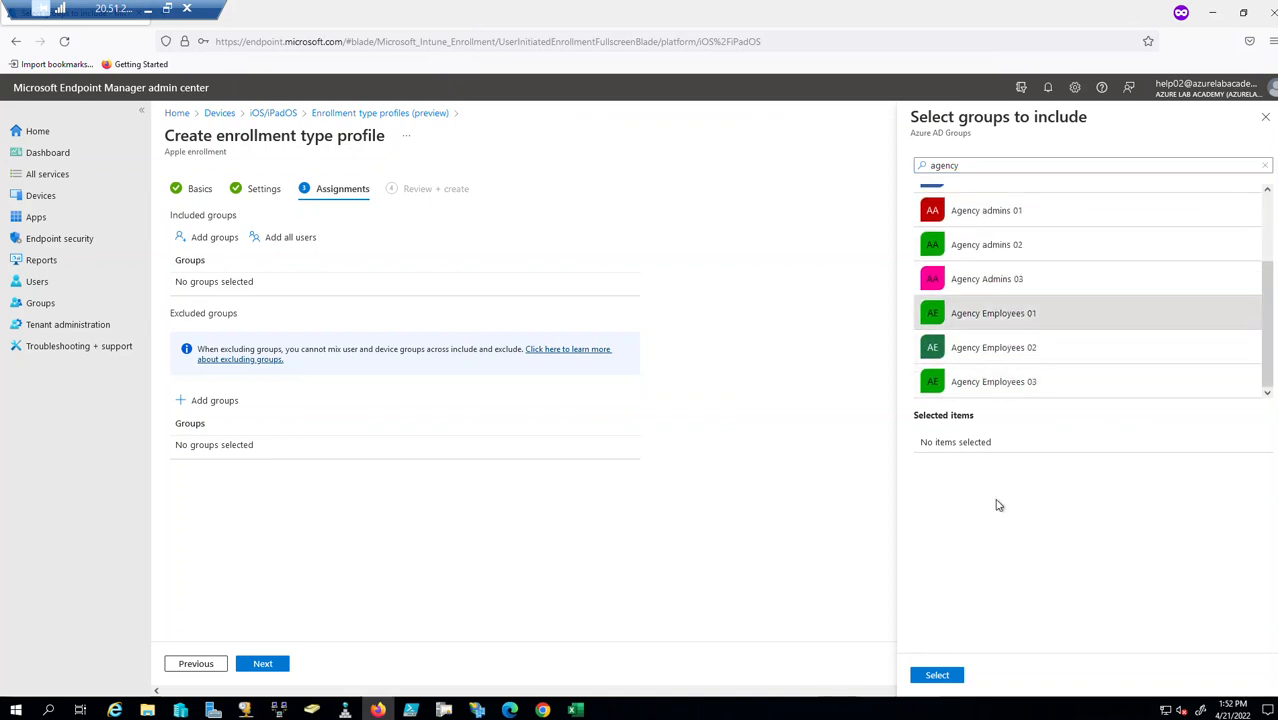
pyautogui.click(937, 676)
pyautogui.click(263, 664)
pyautogui.click(263, 664)
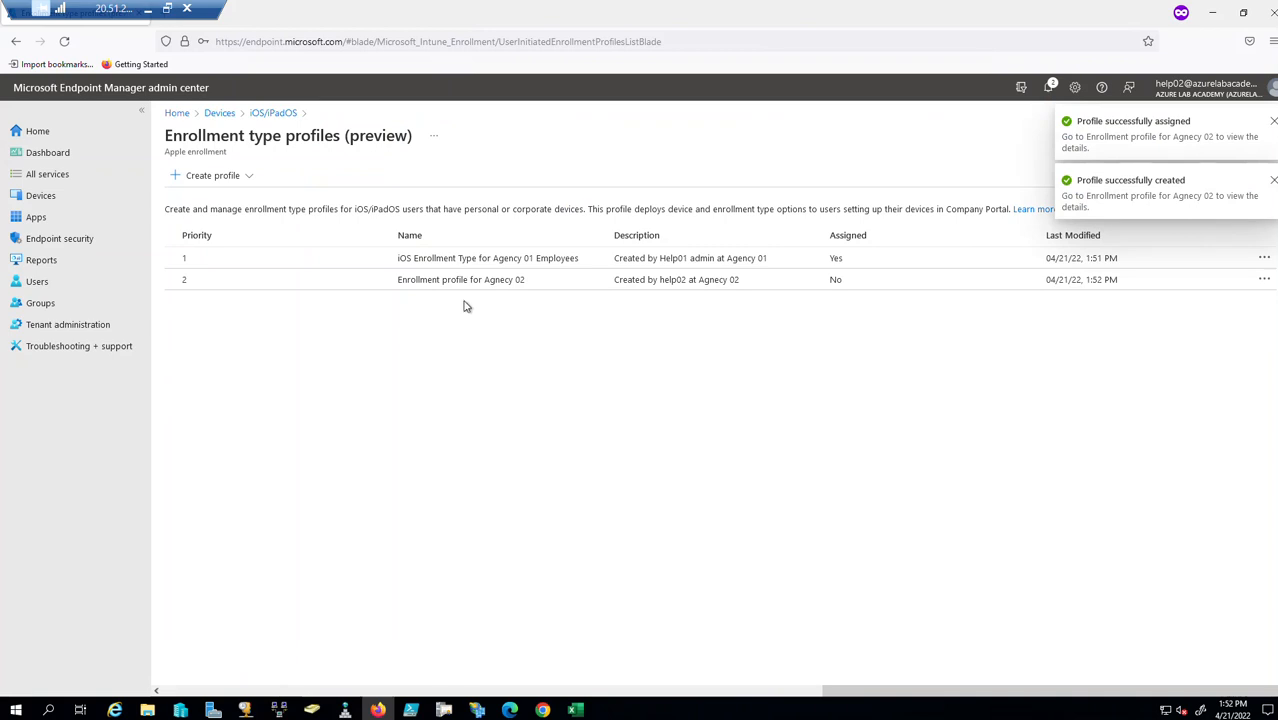
# Add Agency Employees 03 to the Agnecy 02 profile's included groups, save, and return to the list.
pyautogui.click(565, 283)
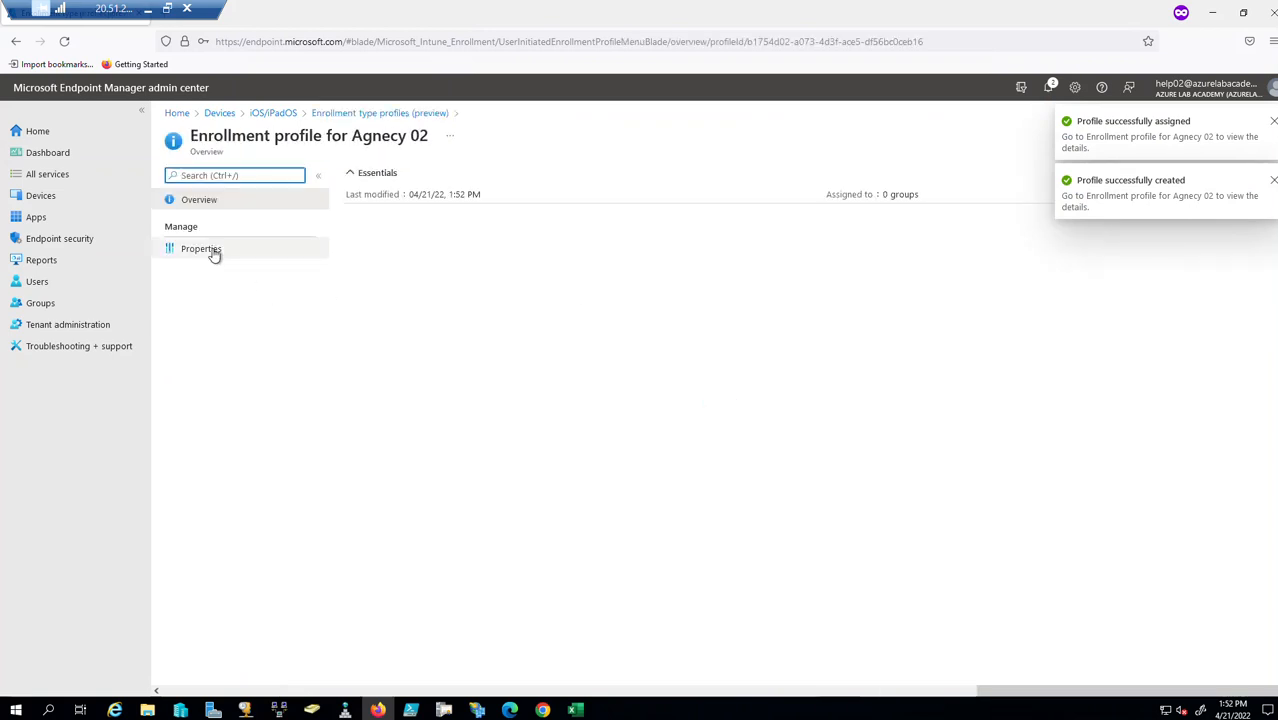
pyautogui.click(212, 250)
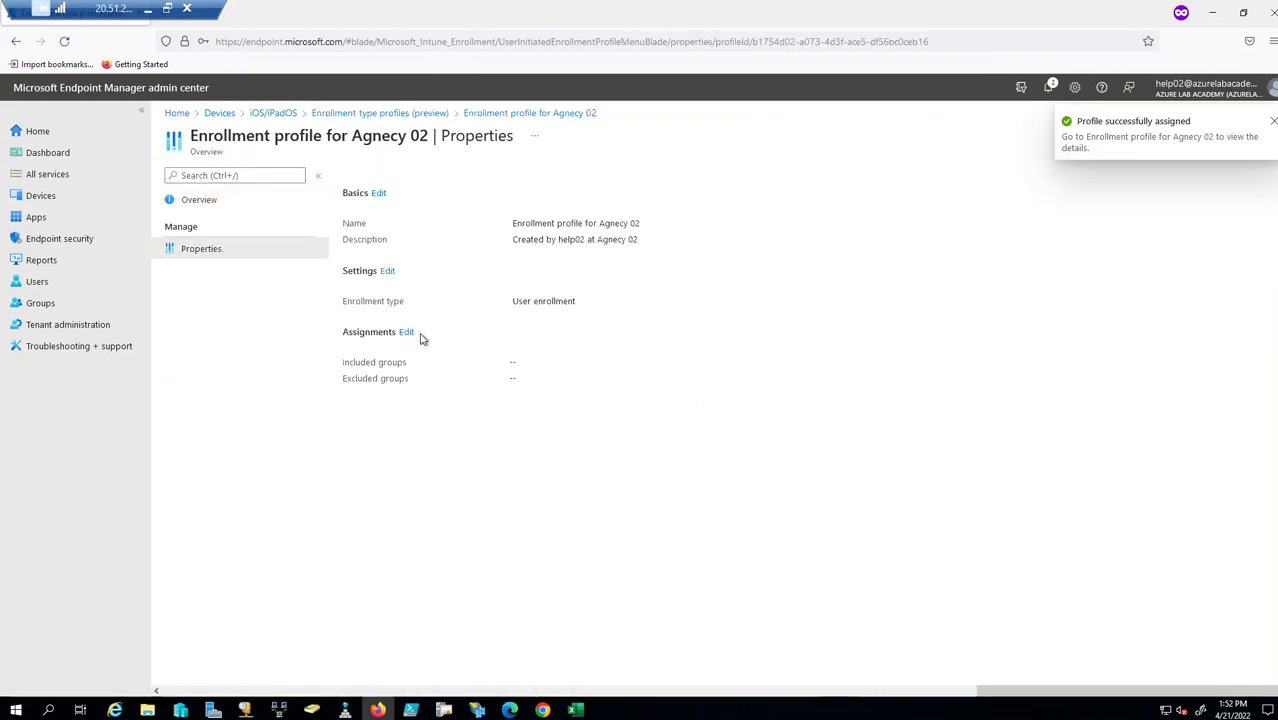
pyautogui.click(406, 332)
pyautogui.click(207, 237)
pyautogui.write('agency')
pyautogui.scroll(-3, 1015, 328)
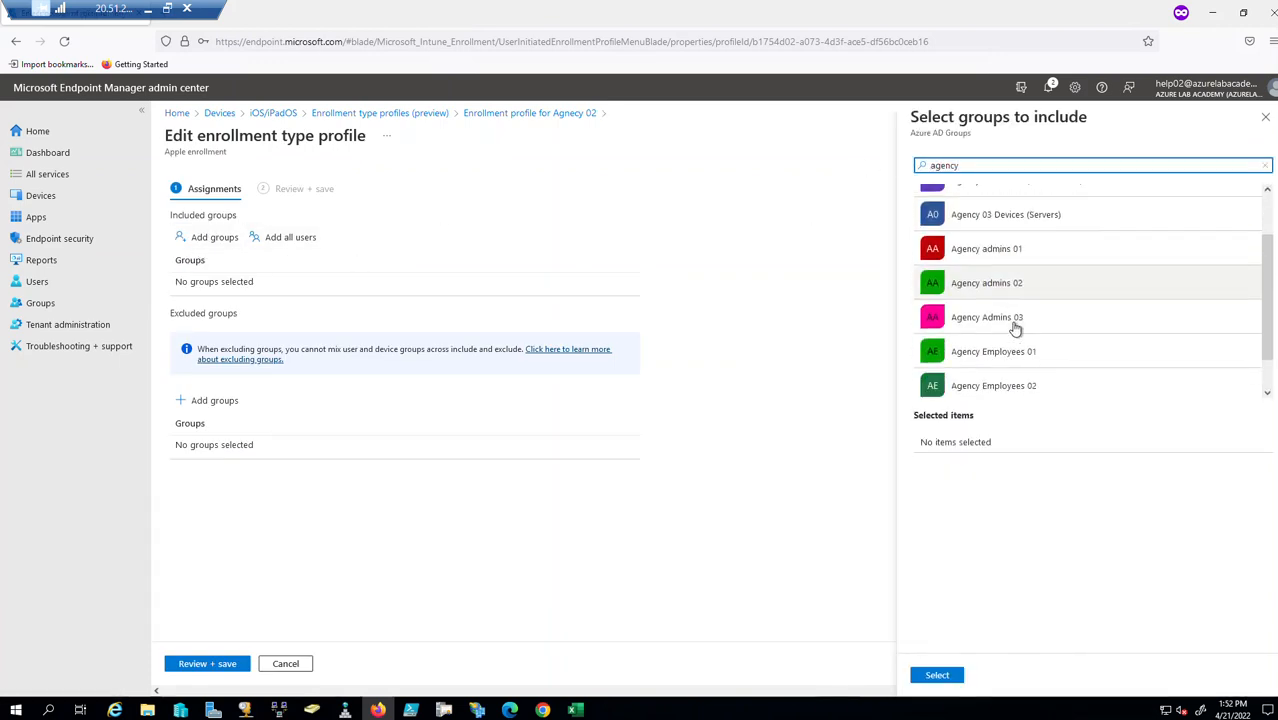
pyautogui.scroll(-1, 1036, 350)
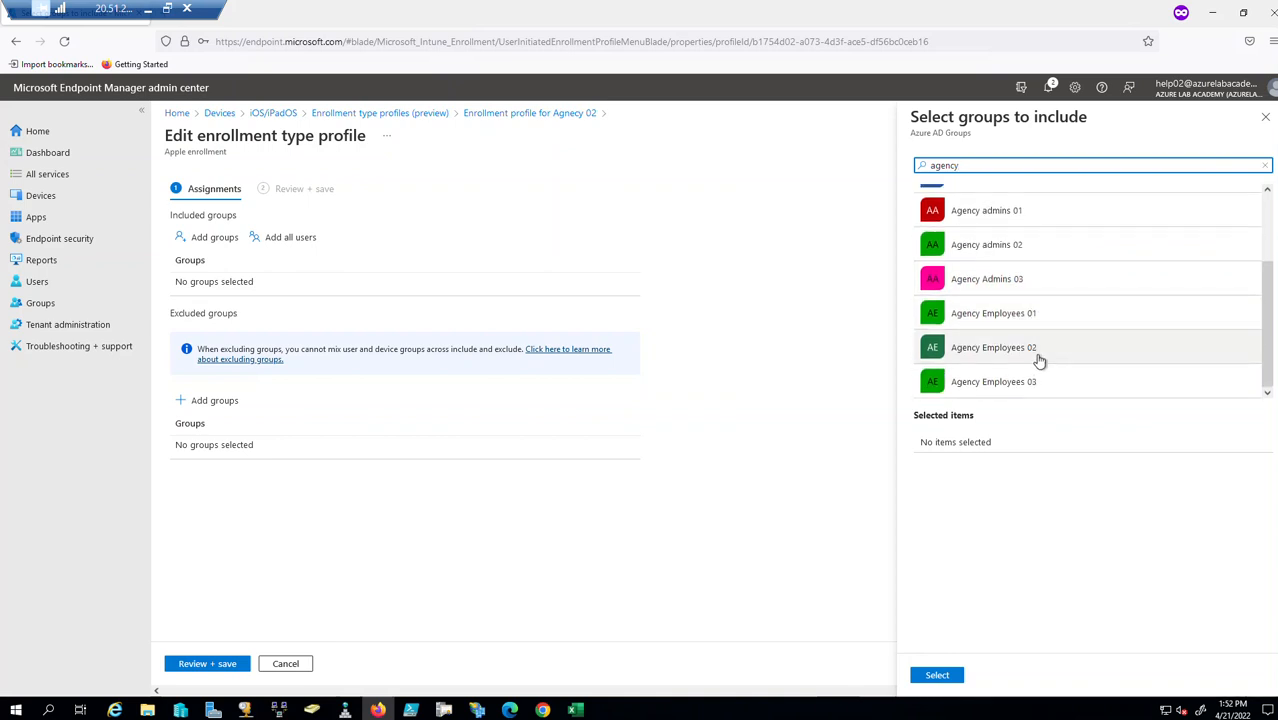
pyautogui.click(1030, 386)
pyautogui.click(937, 675)
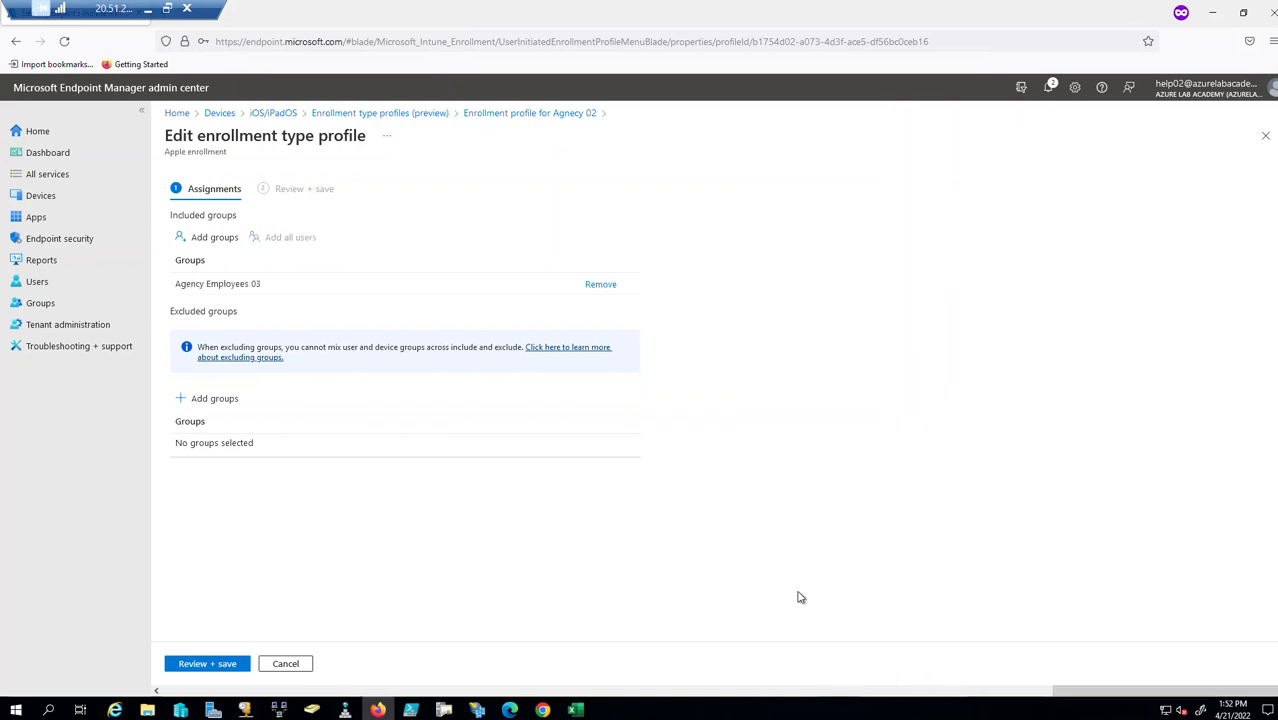
pyautogui.click(187, 665)
pyautogui.click(187, 665)
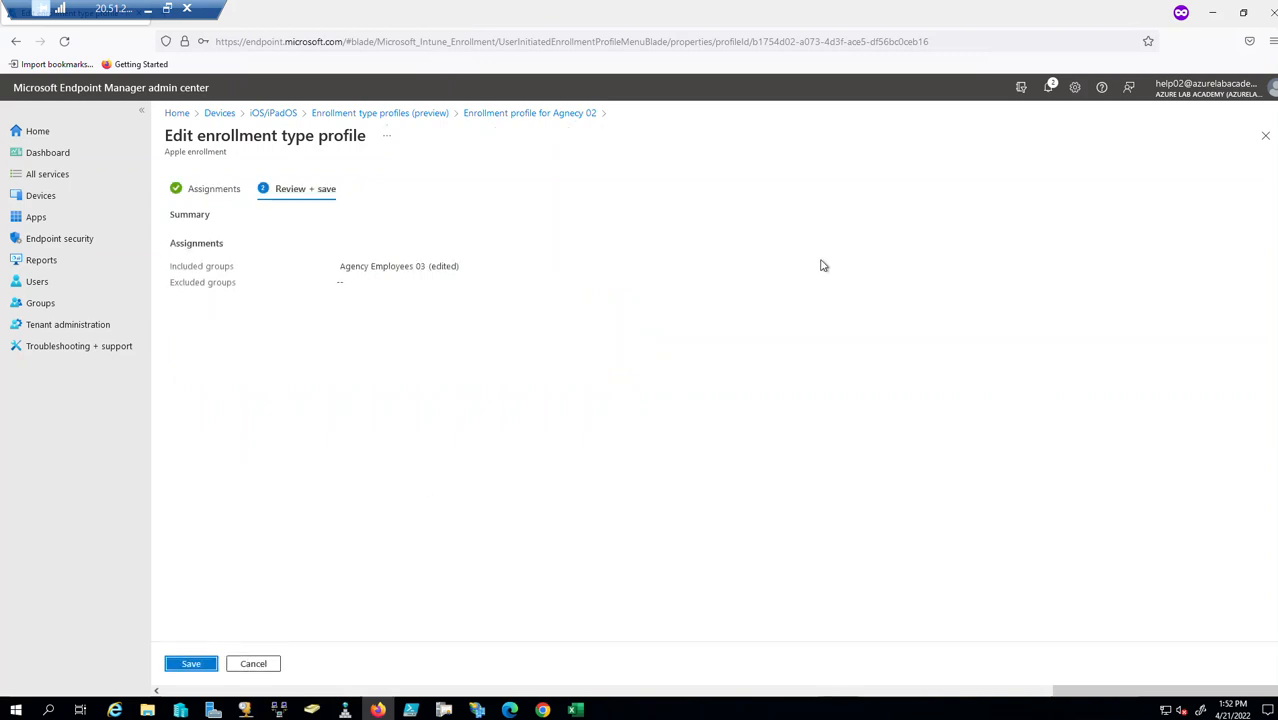
pyautogui.click(1265, 136)
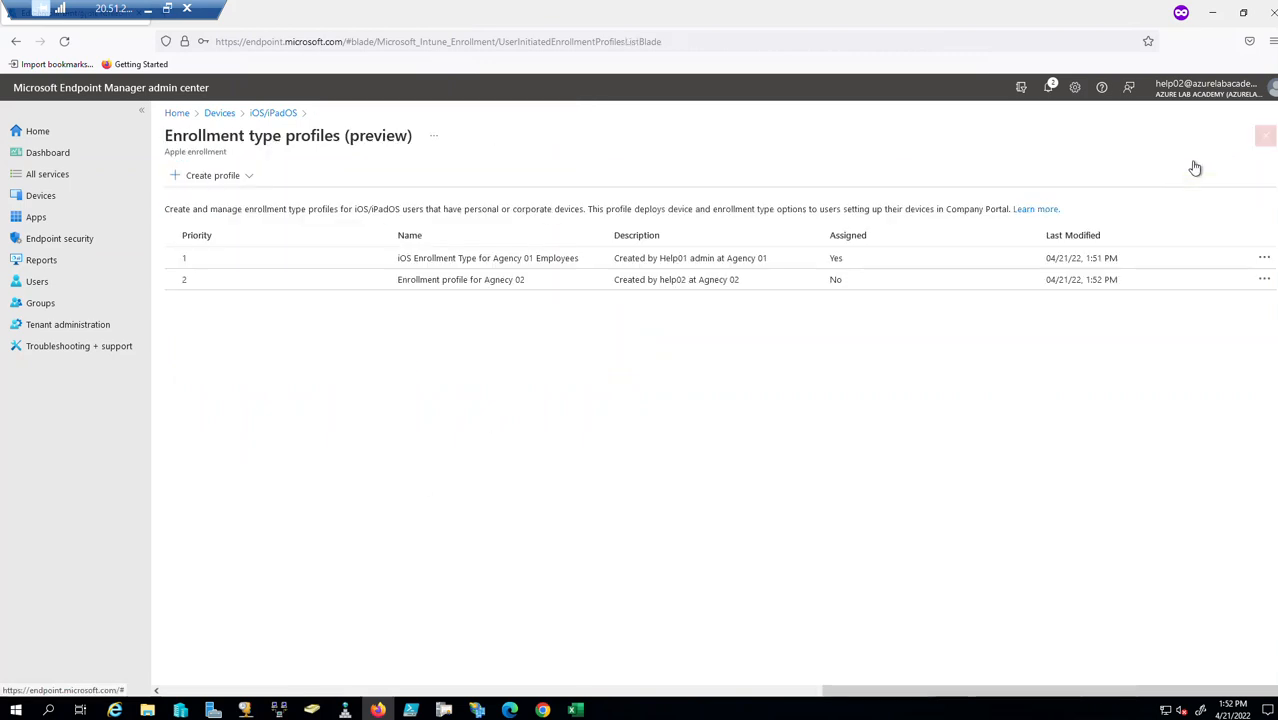
# Include Agency Employees 02 in the Agnecy 02 profile's assignments, save, and return to the list.
pyautogui.click(485, 283)
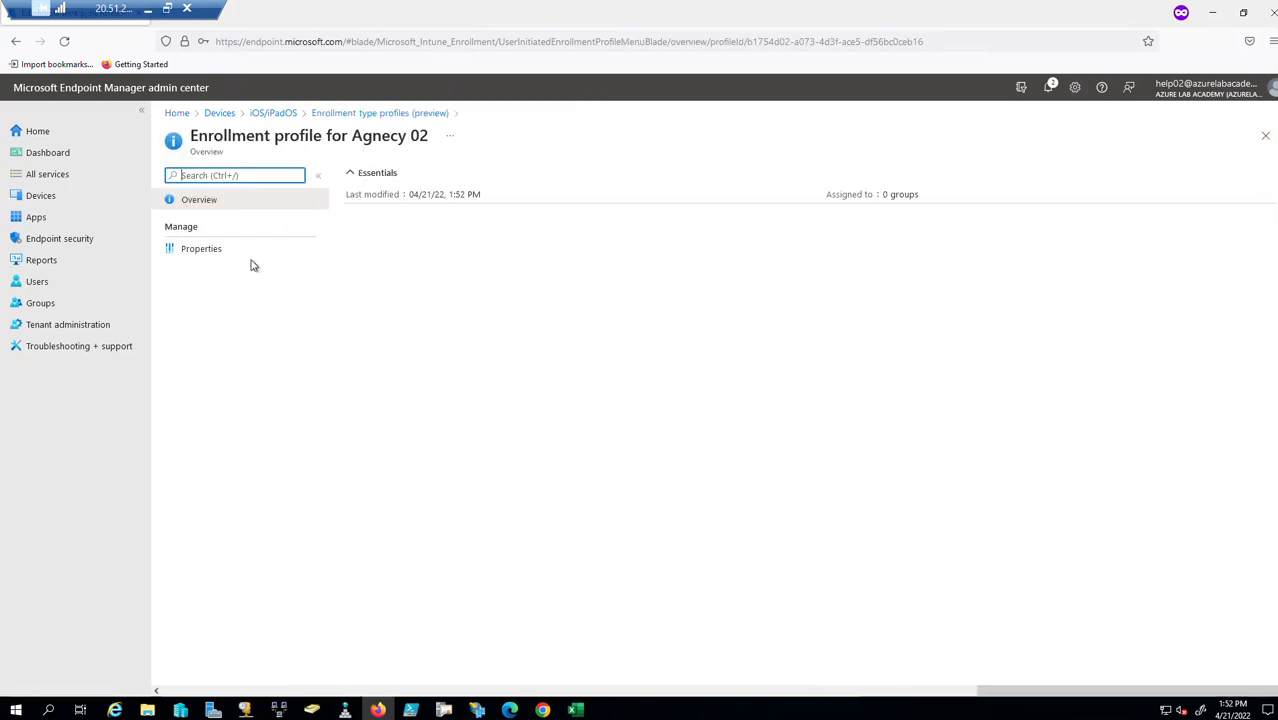
pyautogui.click(195, 249)
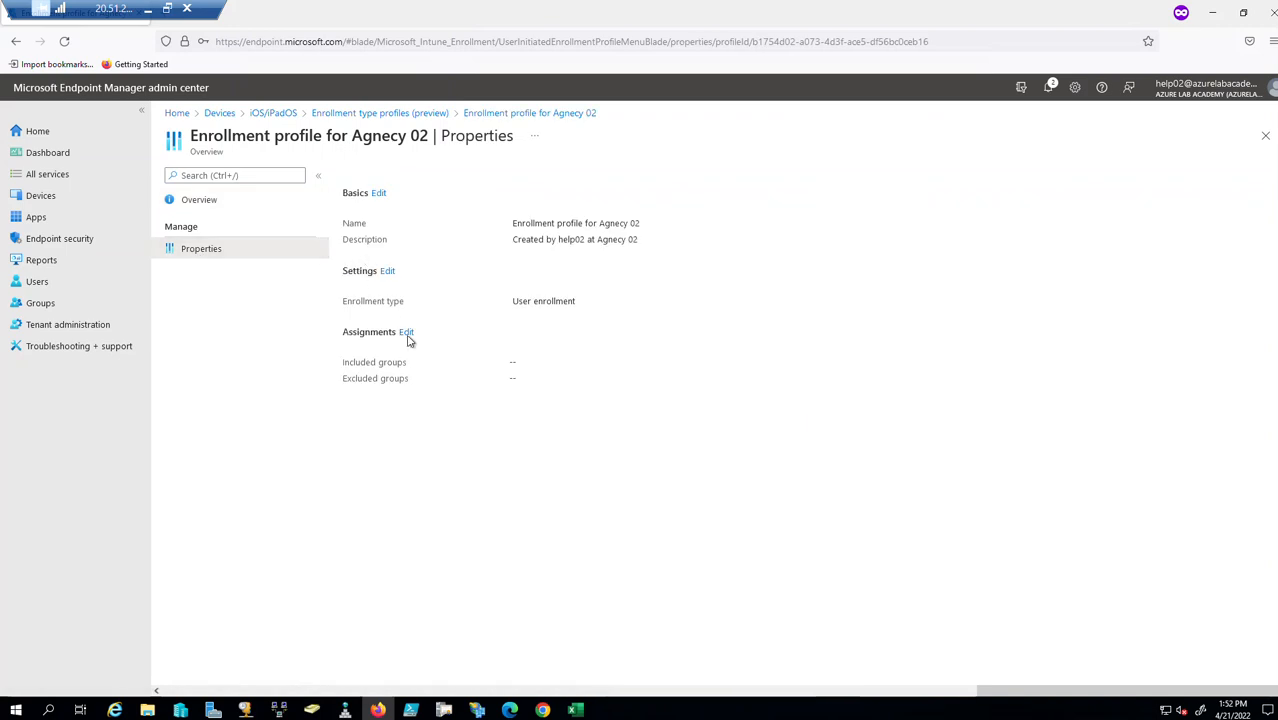
pyautogui.click(406, 333)
pyautogui.click(210, 238)
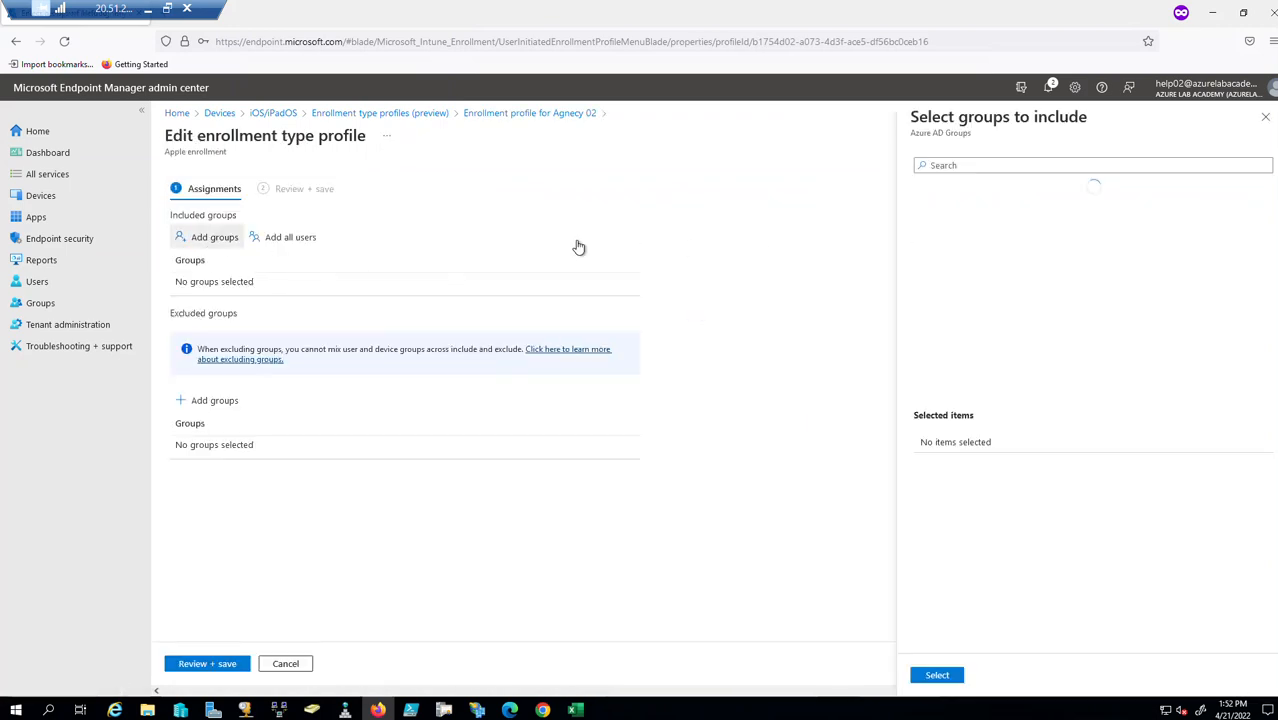
pyautogui.write('age')
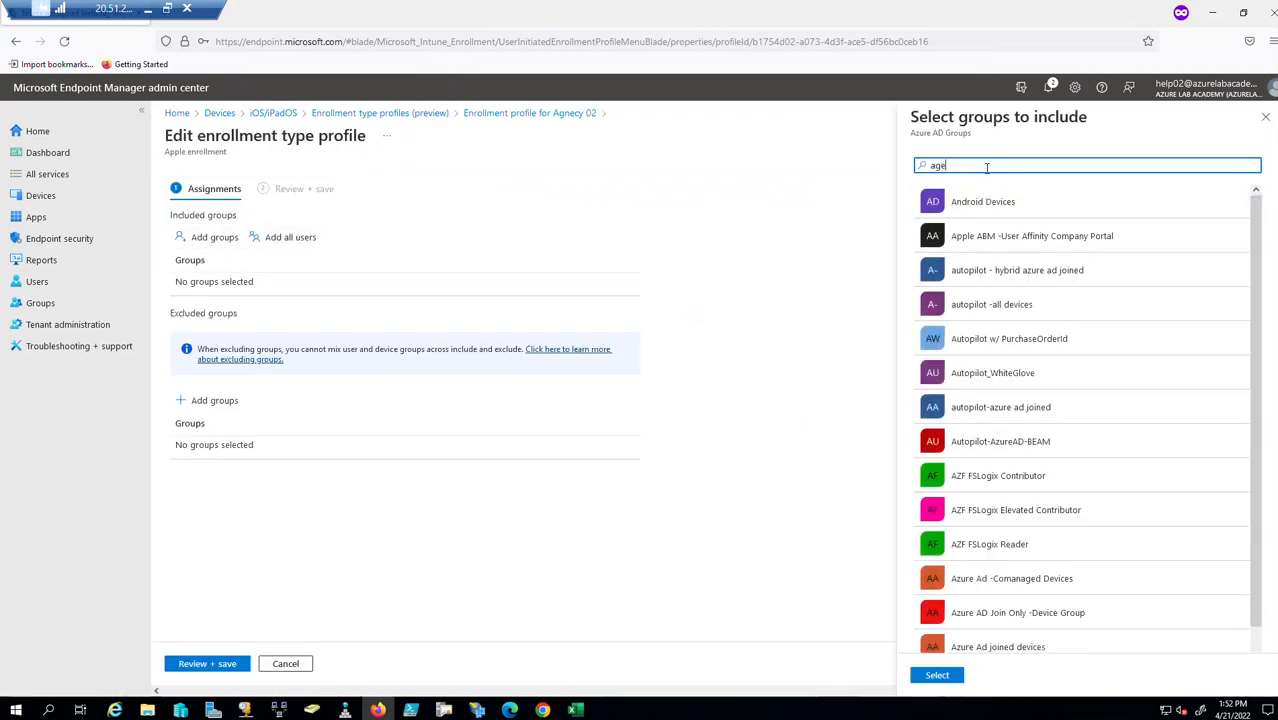
pyautogui.write('ncy 2')
pyautogui.press('BackSpace')
pyautogui.press('BackSpace')
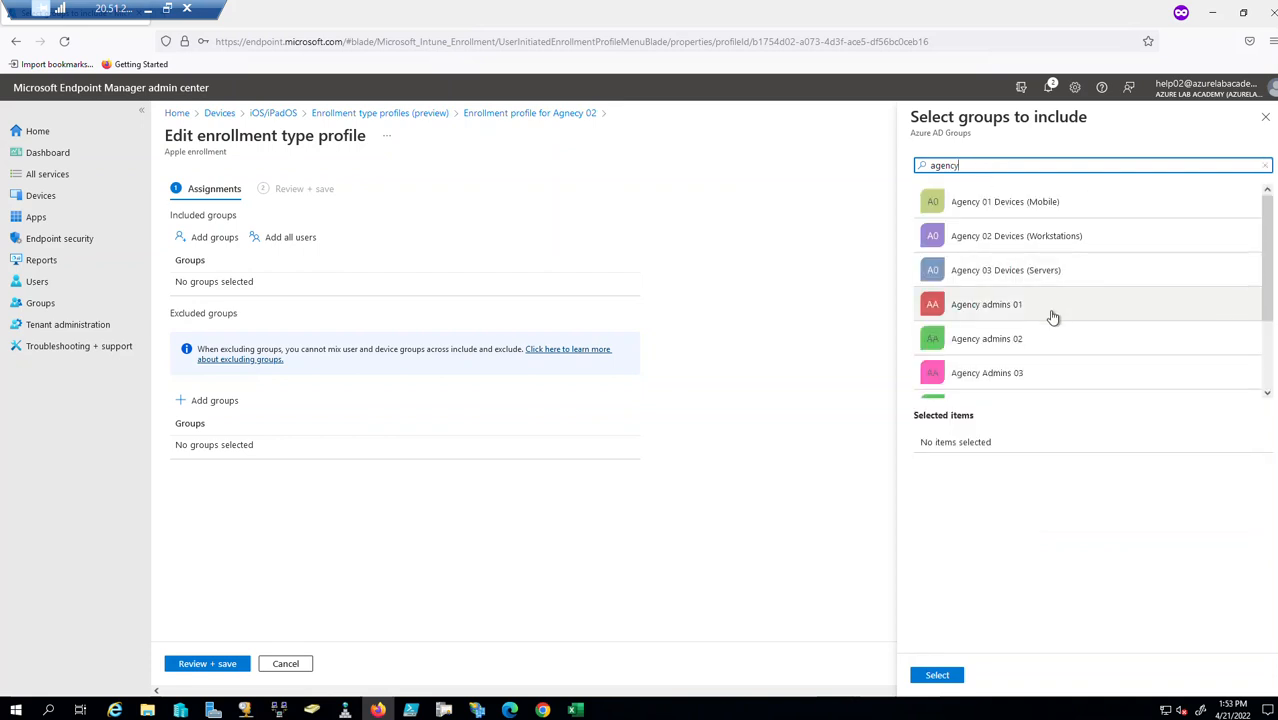
pyautogui.scroll(-3, 1050, 330)
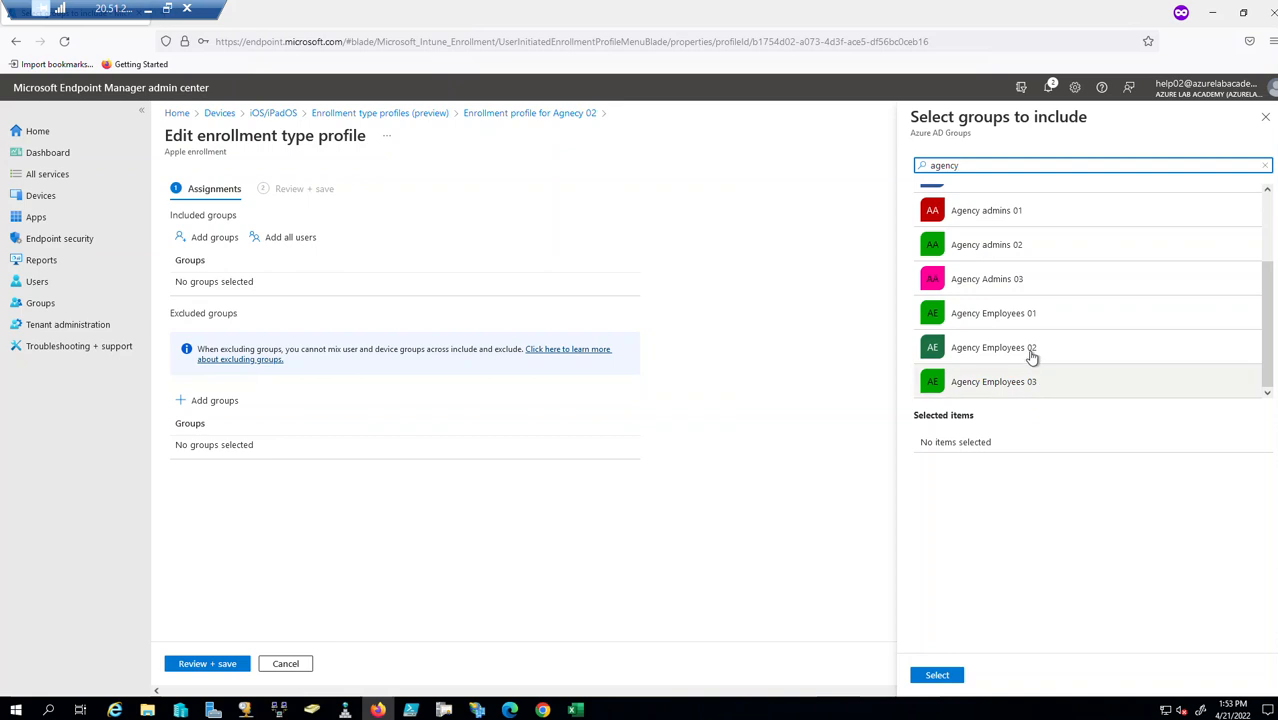
pyautogui.click(1033, 352)
pyautogui.click(937, 676)
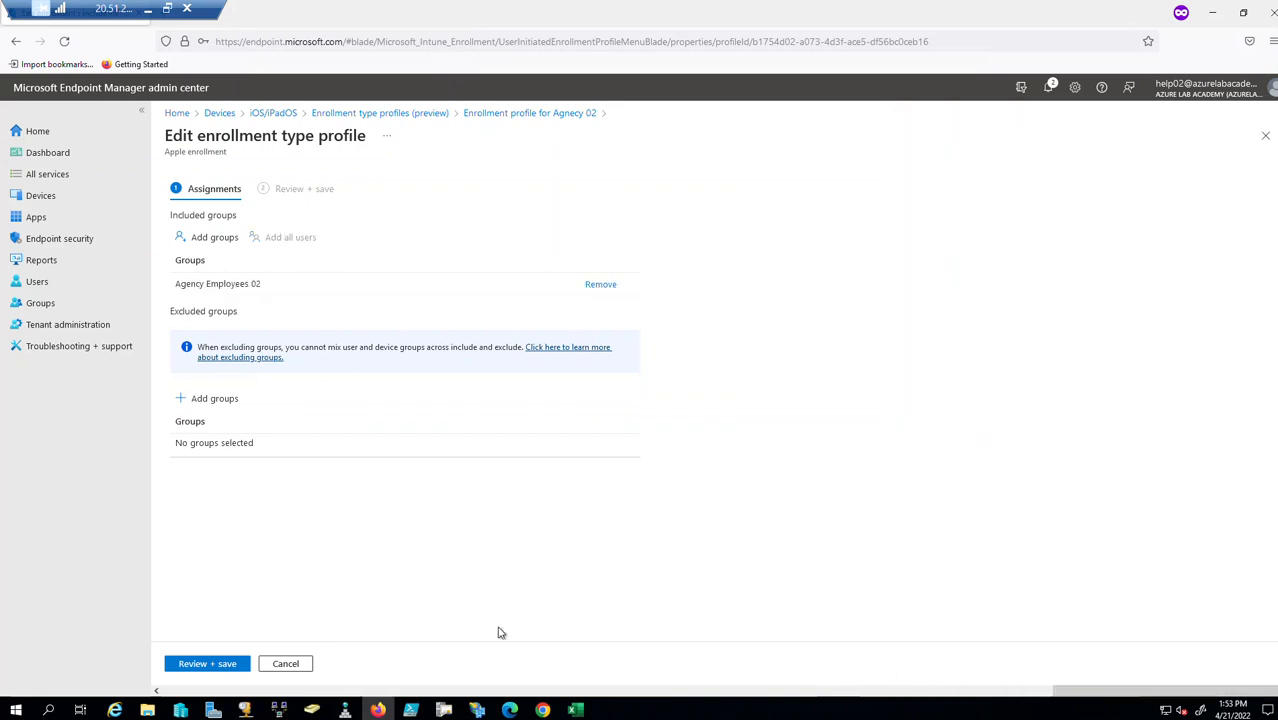
pyautogui.click(185, 665)
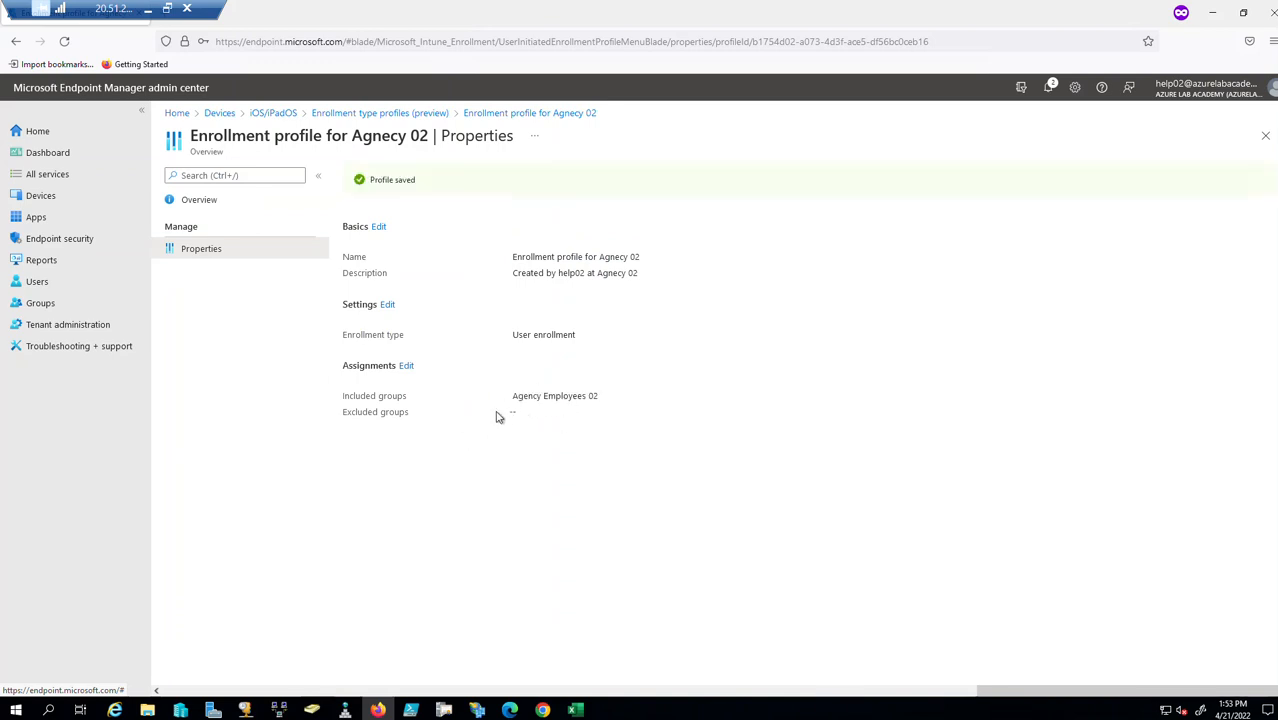
pyautogui.click(1265, 135)
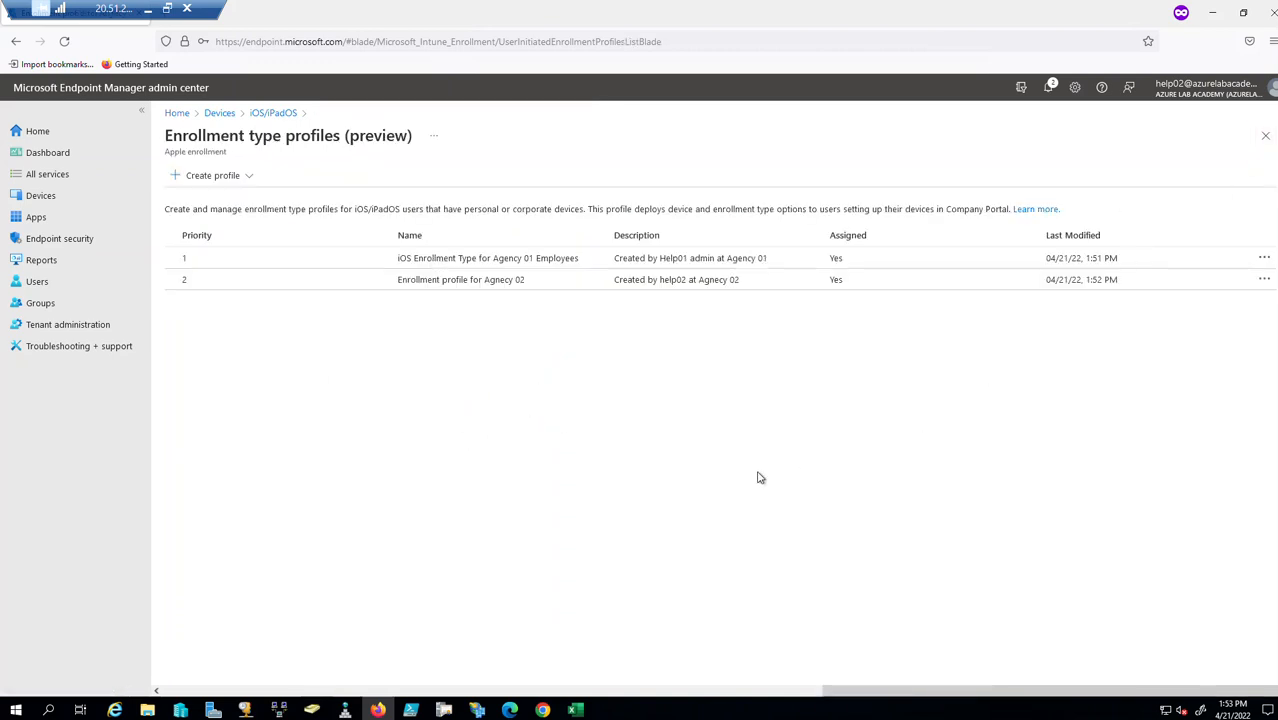